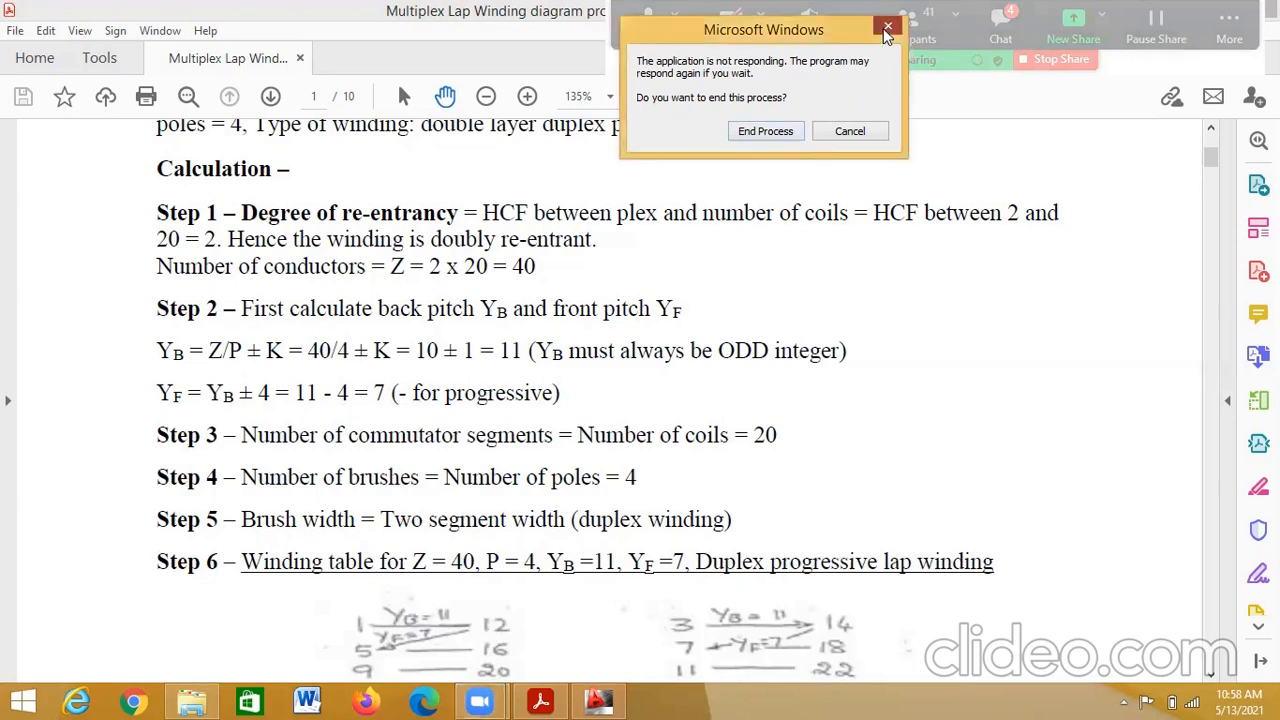
# - Dismiss the not-responding prompt and bring the Step 6 duplex lap winding table in the PDF into view
pyautogui.click(886, 30)
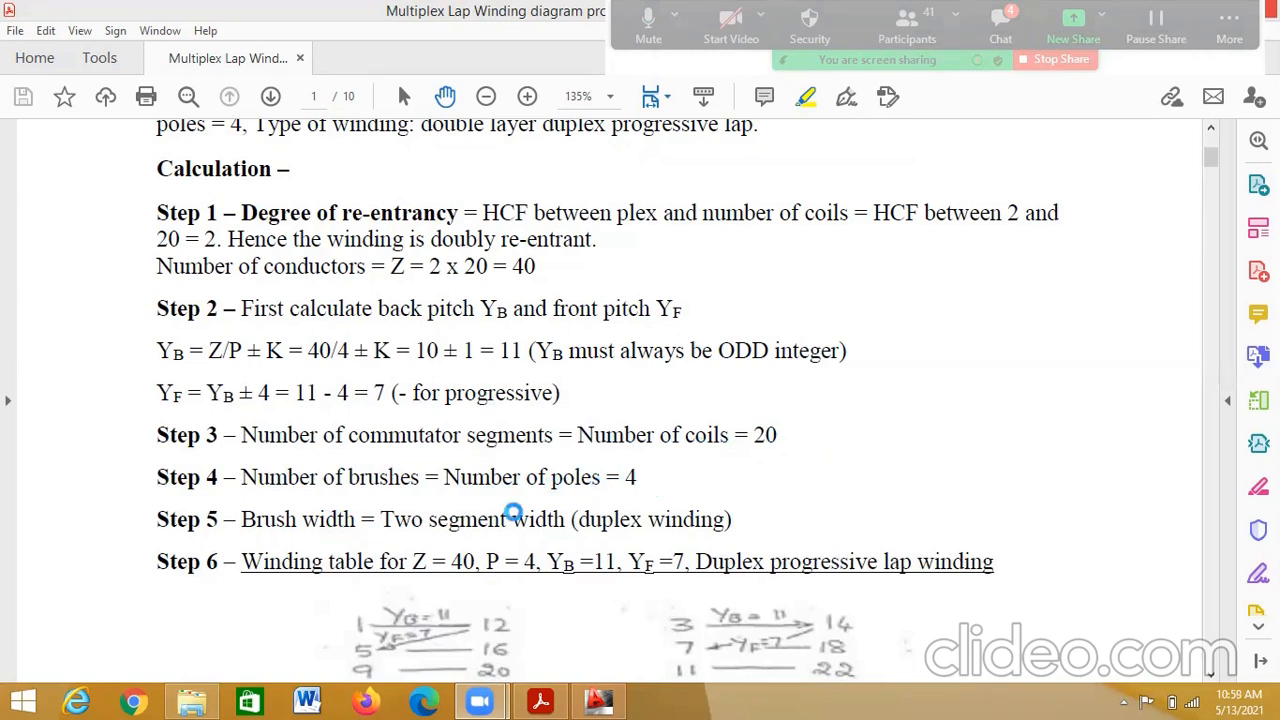
pyautogui.click(598, 700)
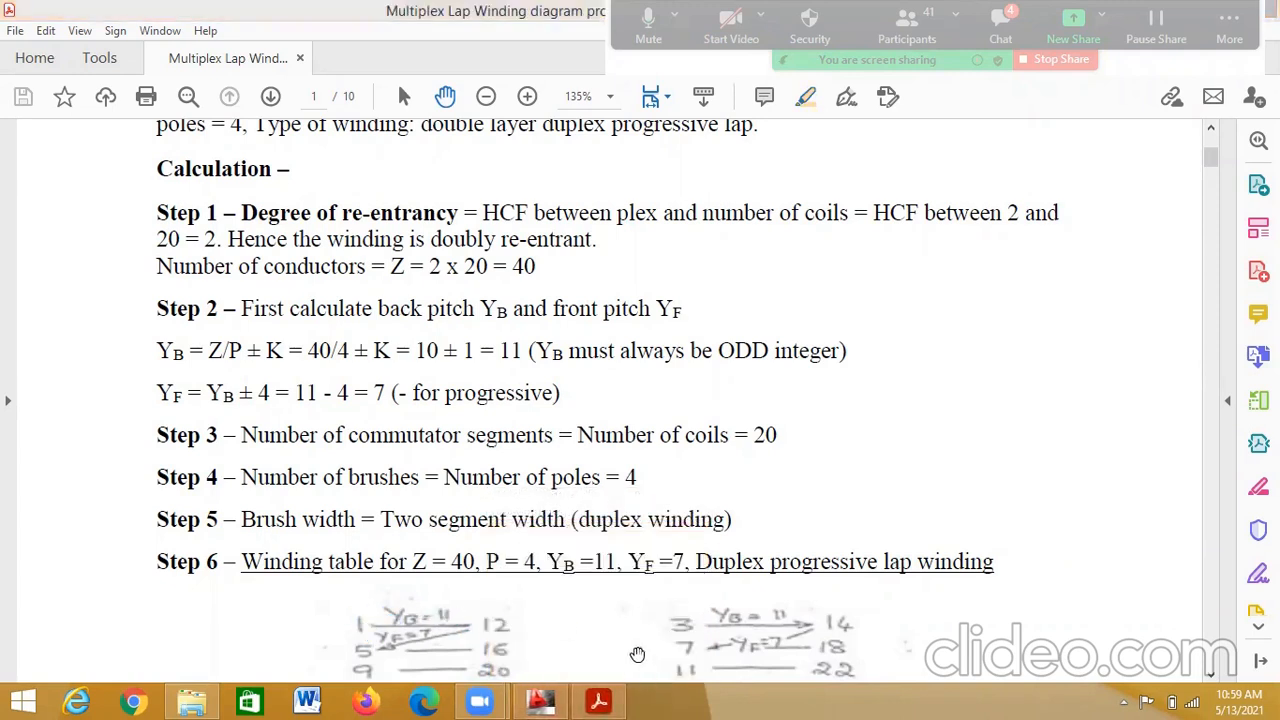
pyautogui.scroll(-1, 800, 540)
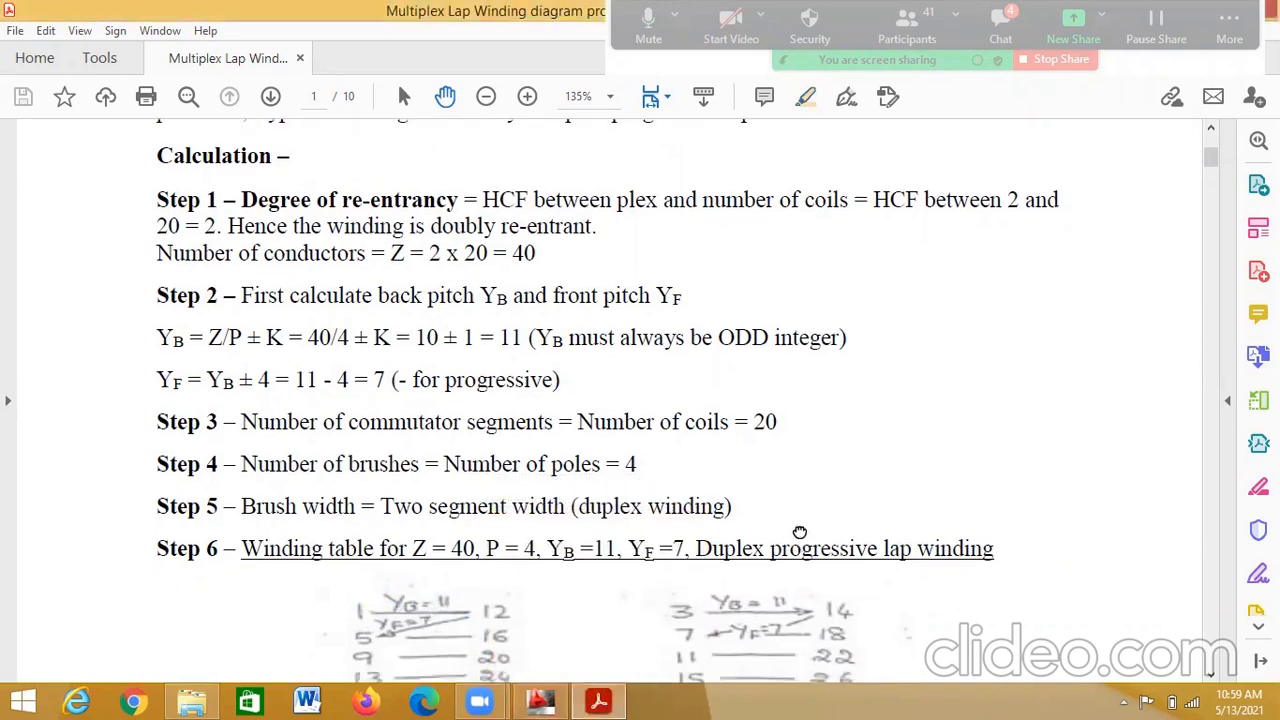
pyautogui.moveTo(800, 532); pyautogui.dragTo(784, 200)
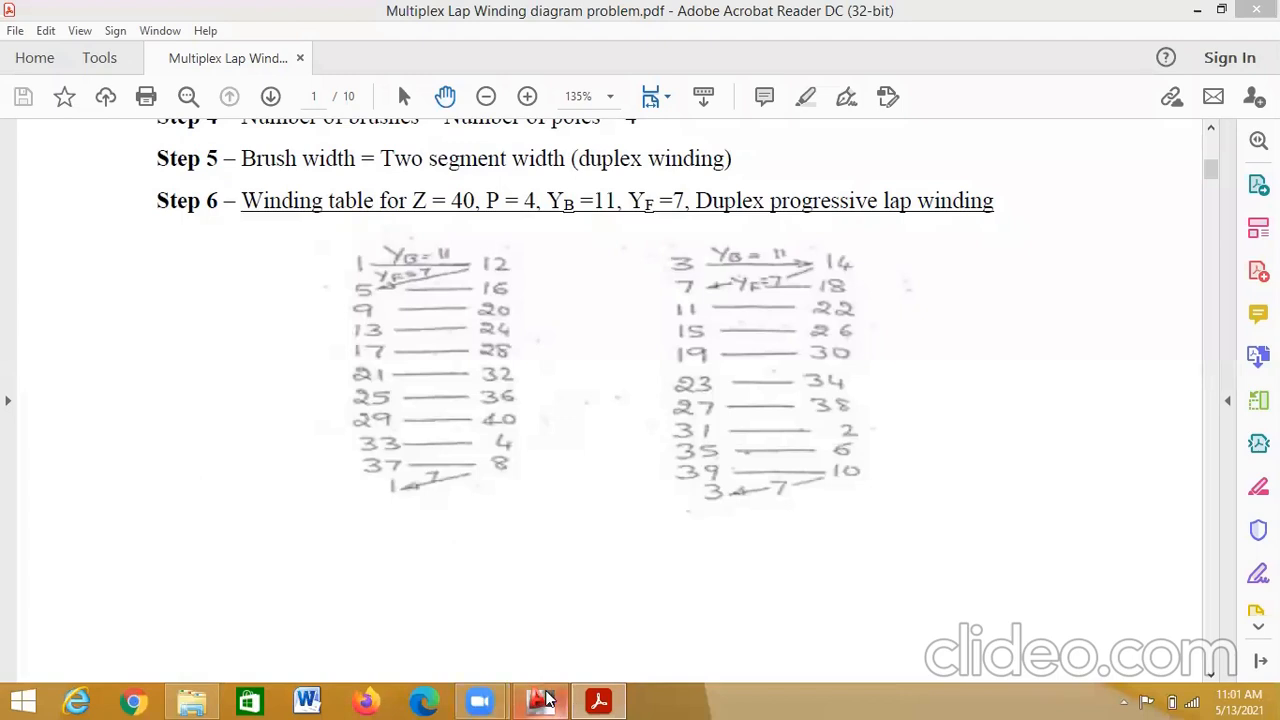
# - Switch to AutoCAD, turn the grid display off and turn Ortho mode on
pyautogui.click(545, 700)
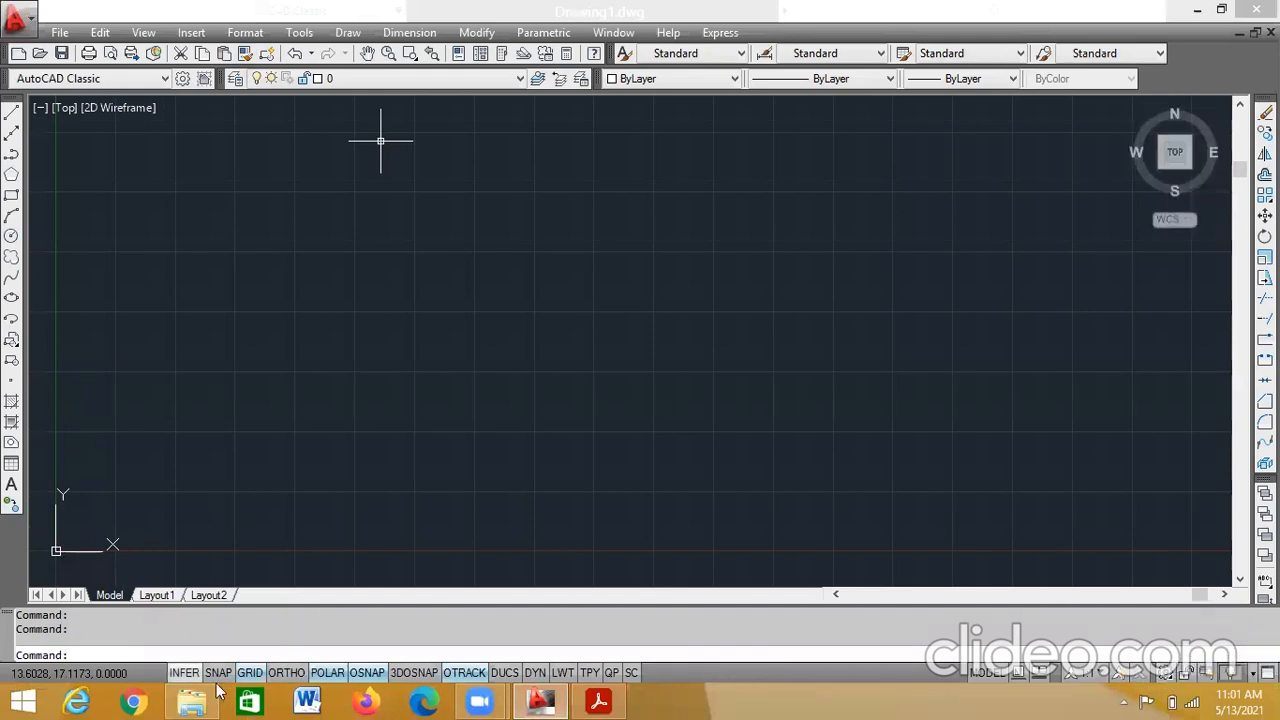
pyautogui.click(247, 674)
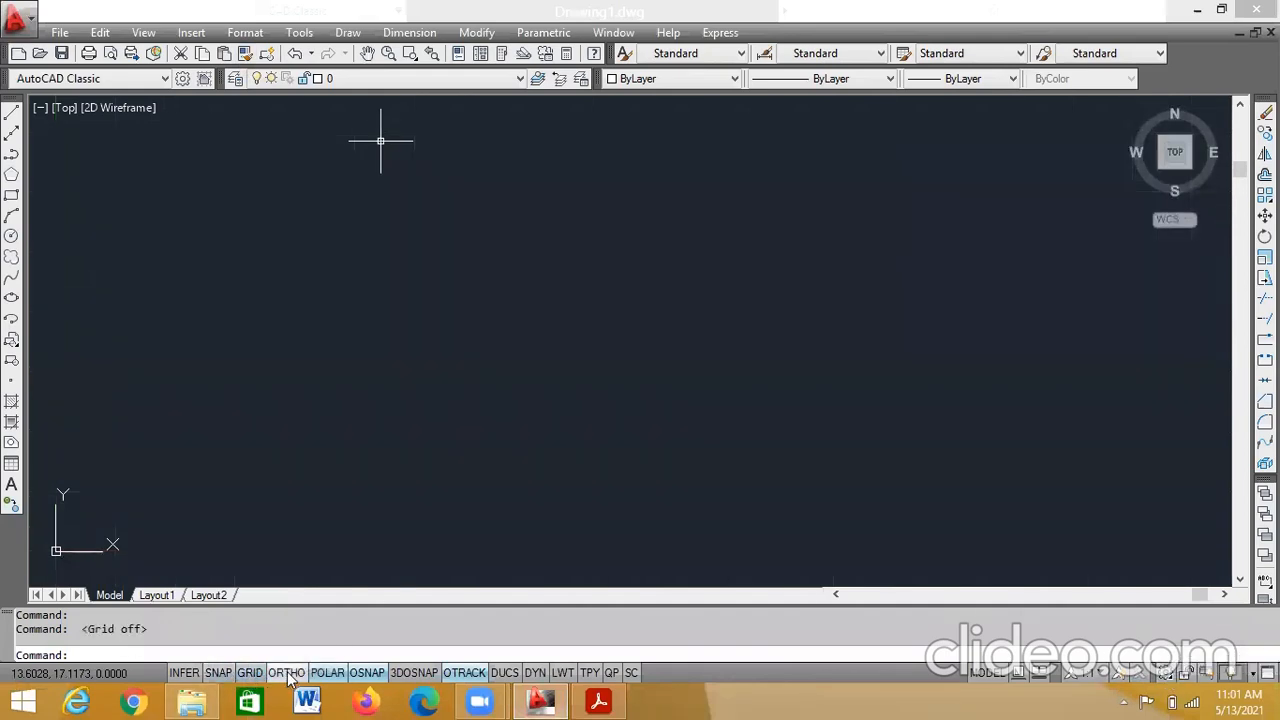
pyautogui.click(287, 674)
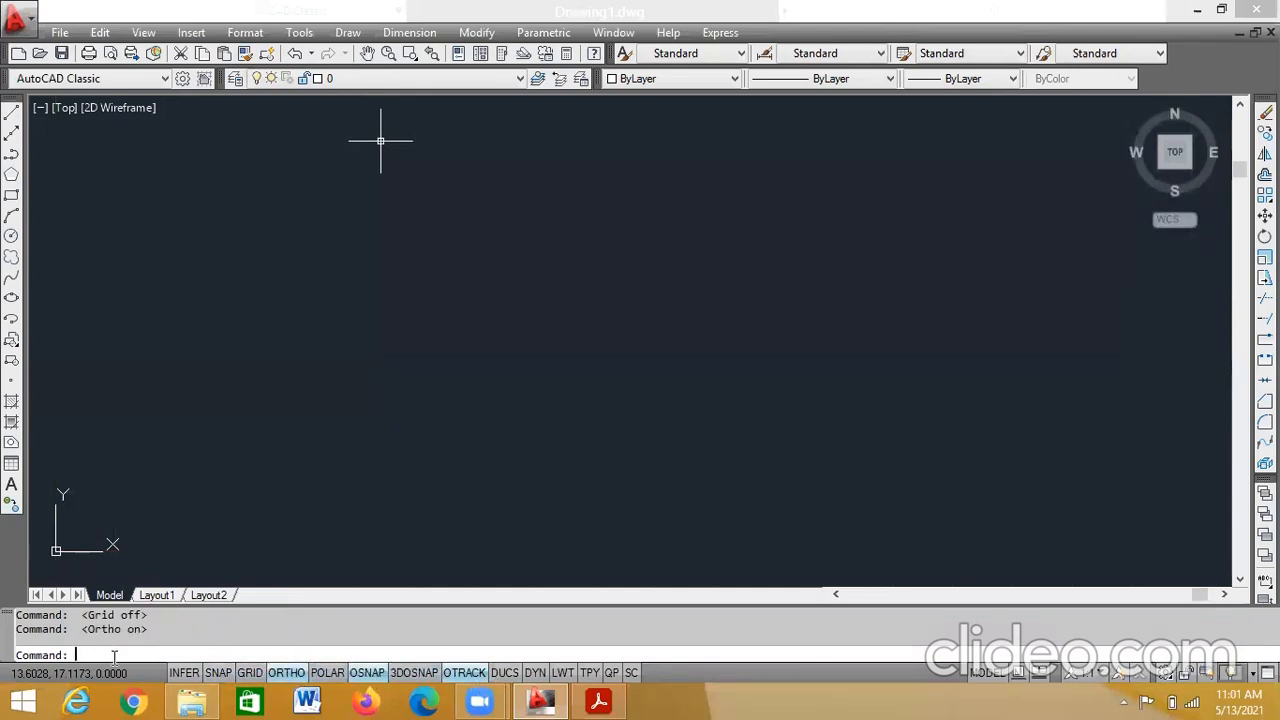
# - Configure the drawing units with length precision 0 and millimeters as the insertion scale
pyautogui.press('Return')
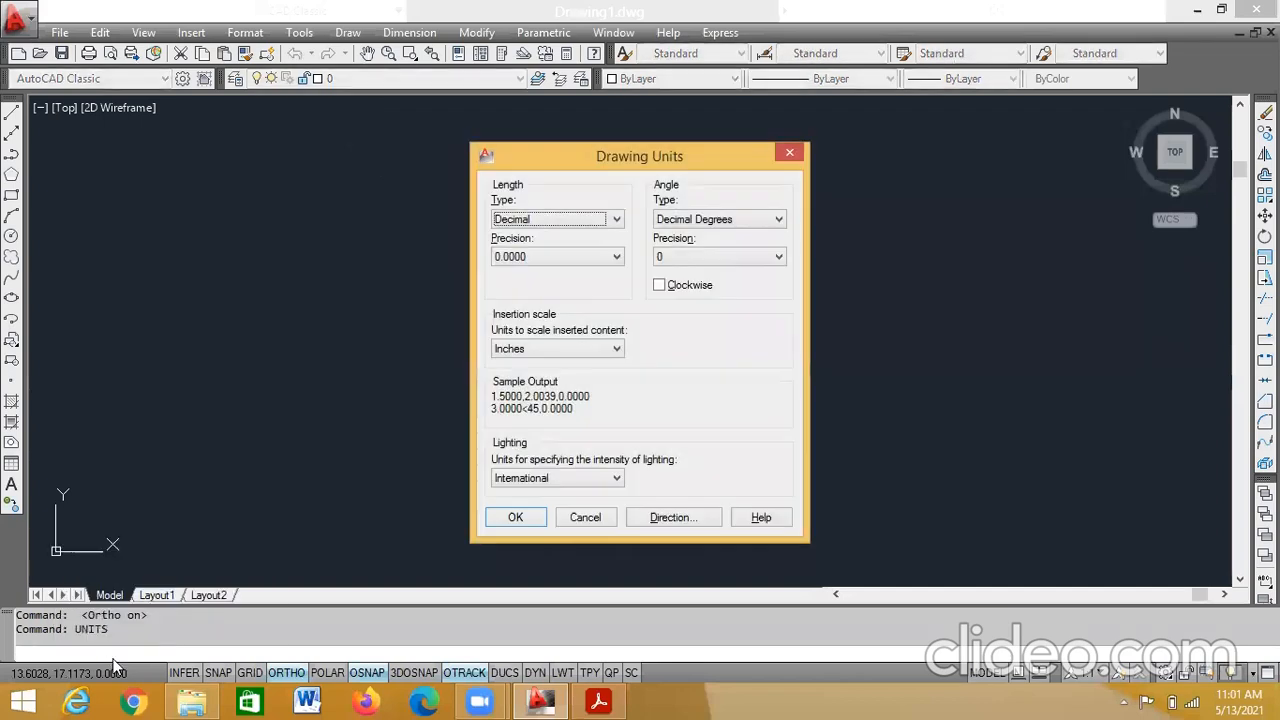
pyautogui.click(616, 256)
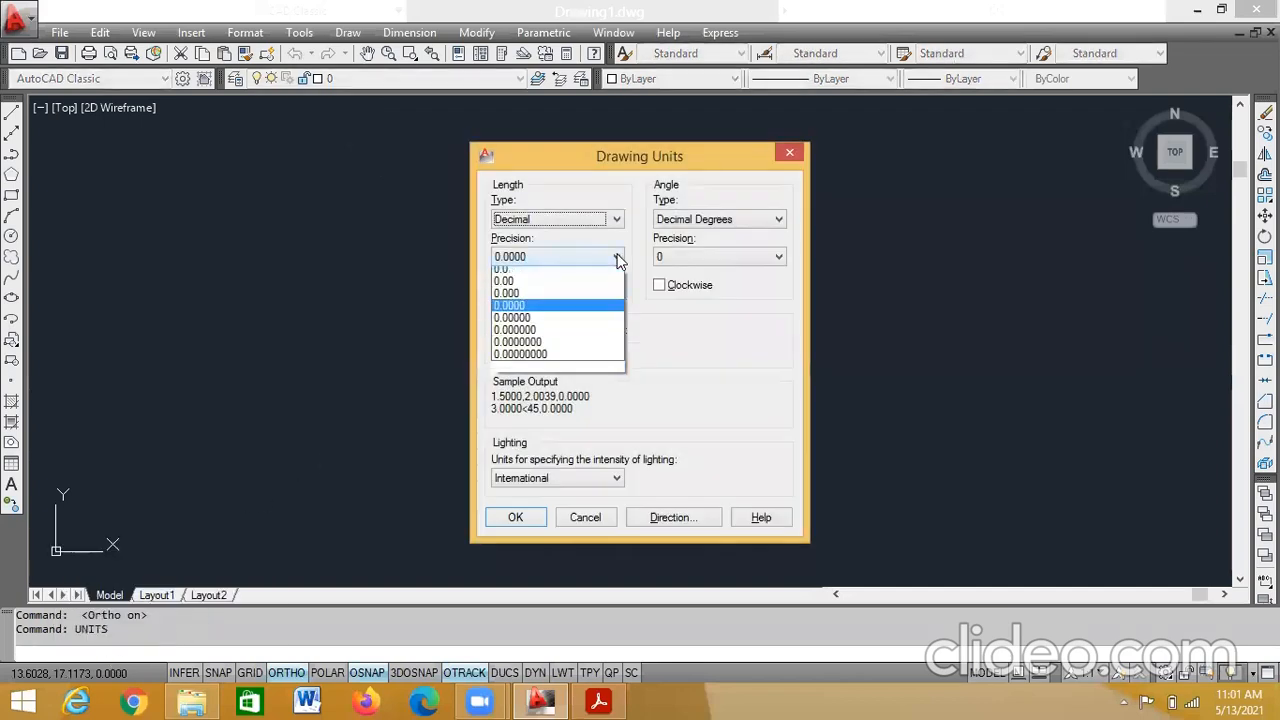
pyautogui.click(595, 275)
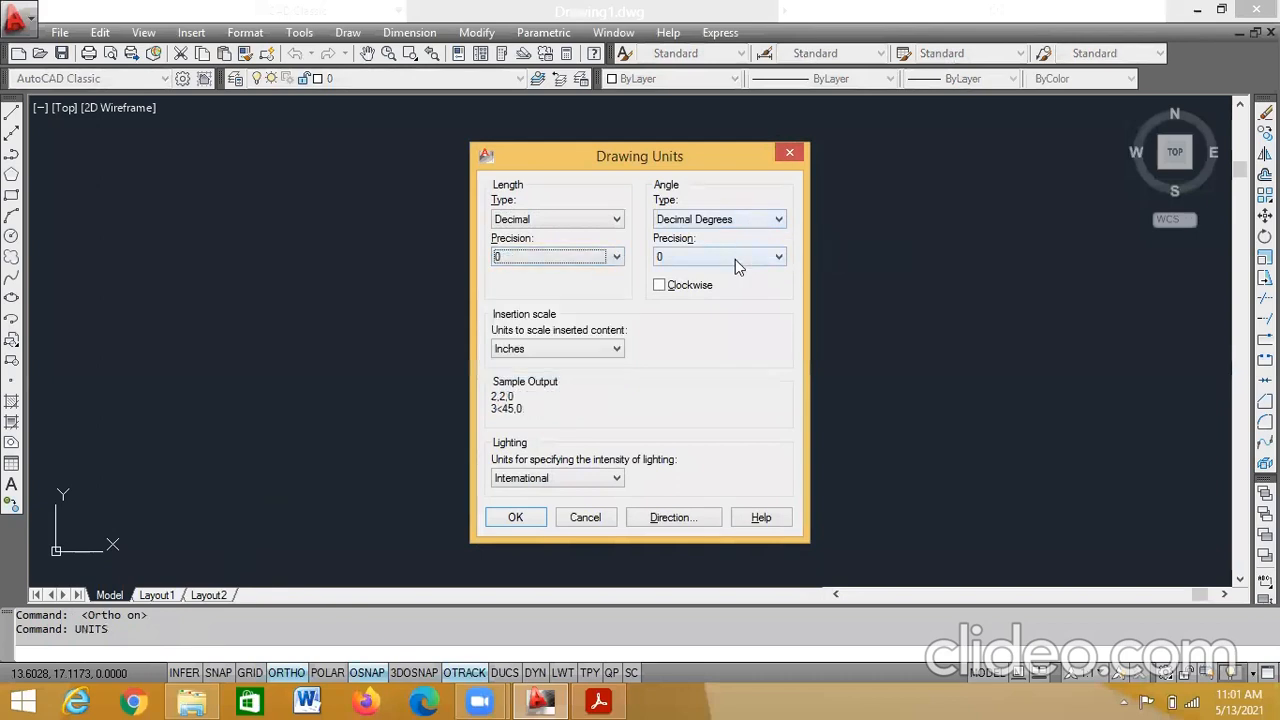
pyautogui.click(615, 348)
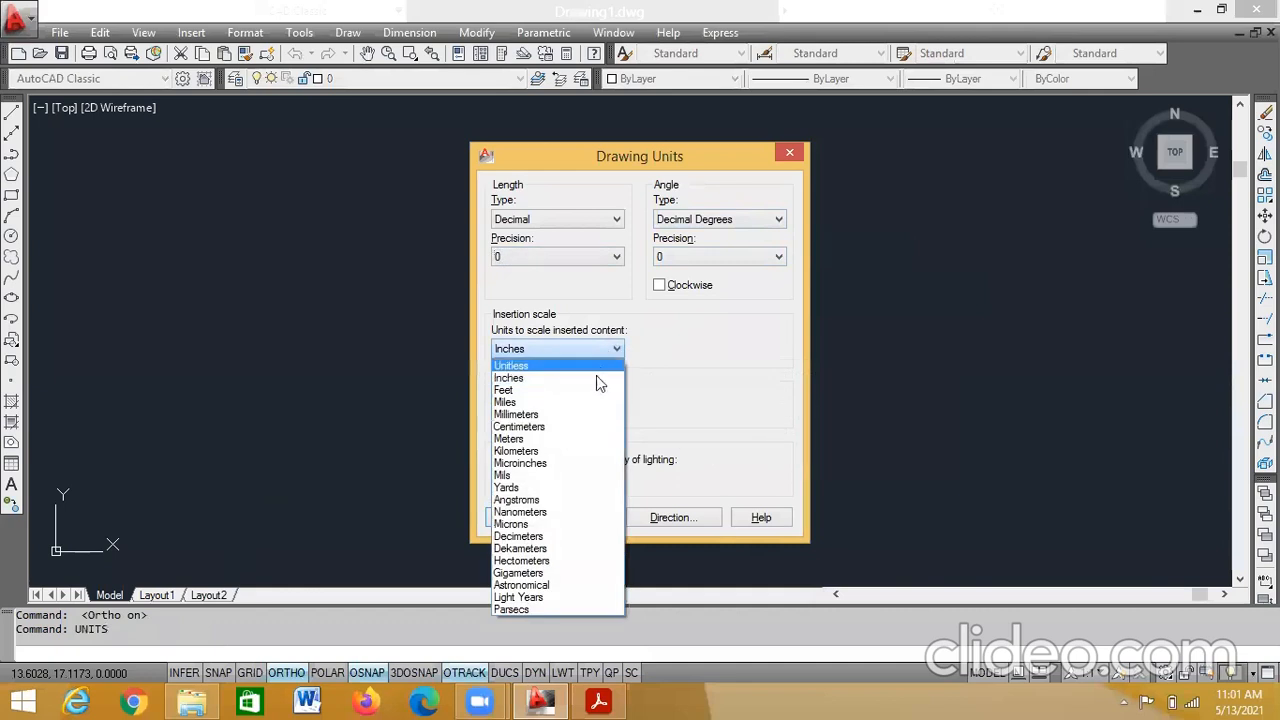
pyautogui.click(587, 413)
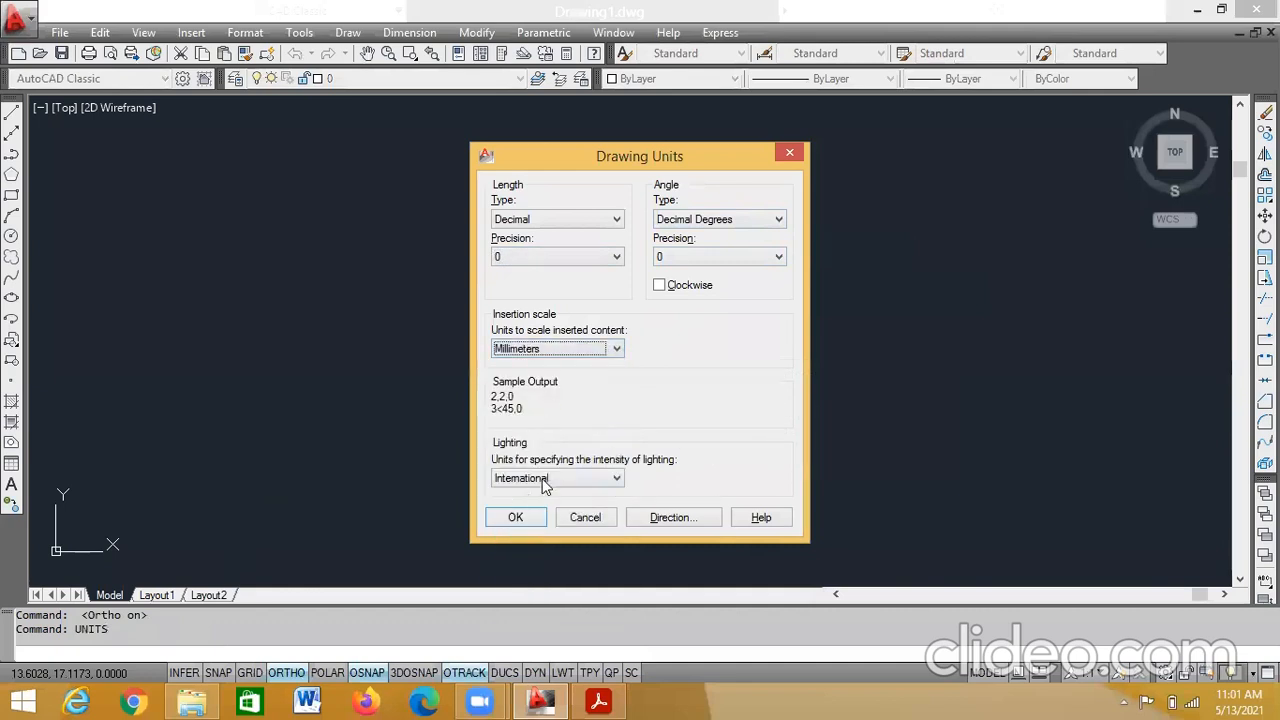
pyautogui.click(507, 520)
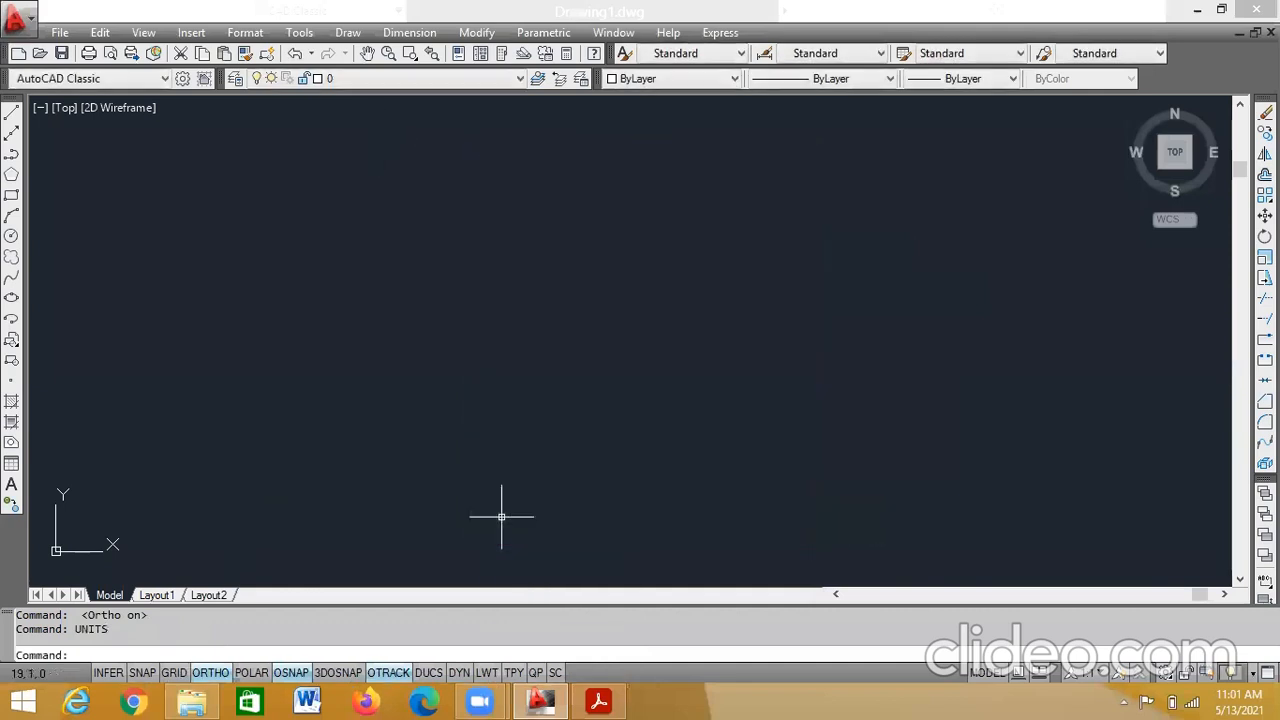
# - Set the model space limits from 0,0 to 297,210 and zoom to show the whole drawing area
pyautogui.click(123, 654)
pyautogui.write('limit')
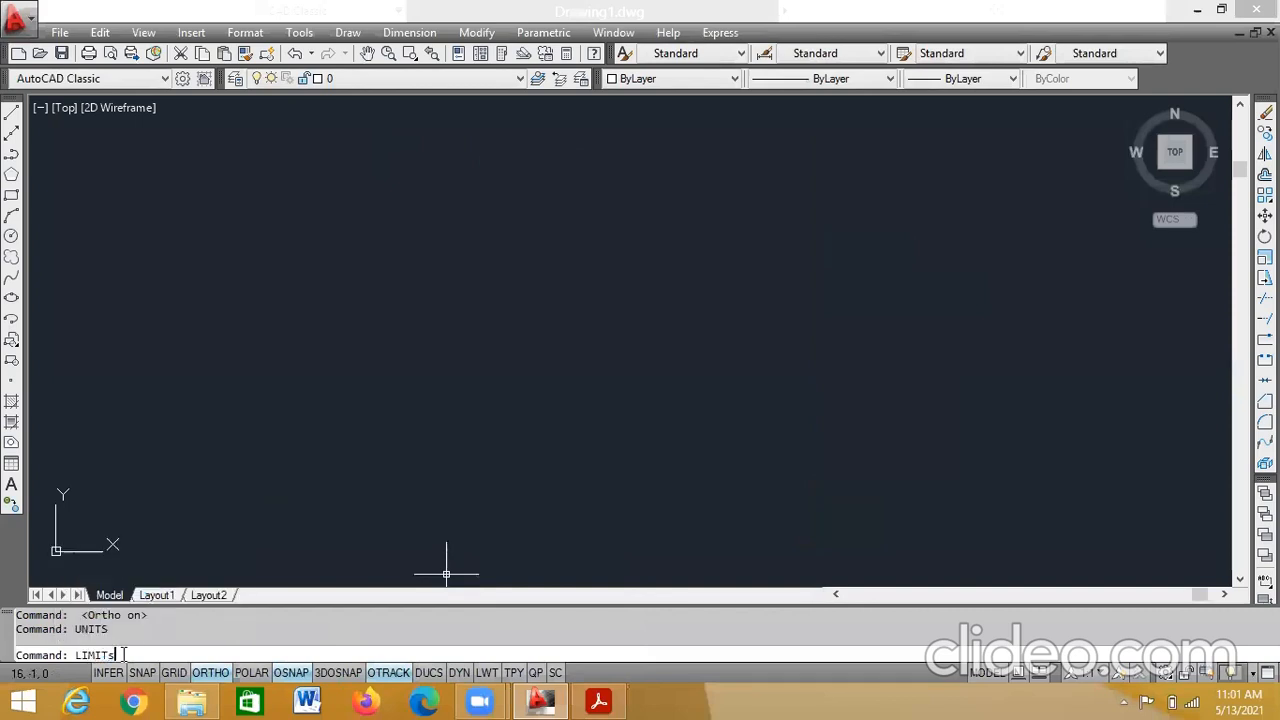
pyautogui.press('Return')
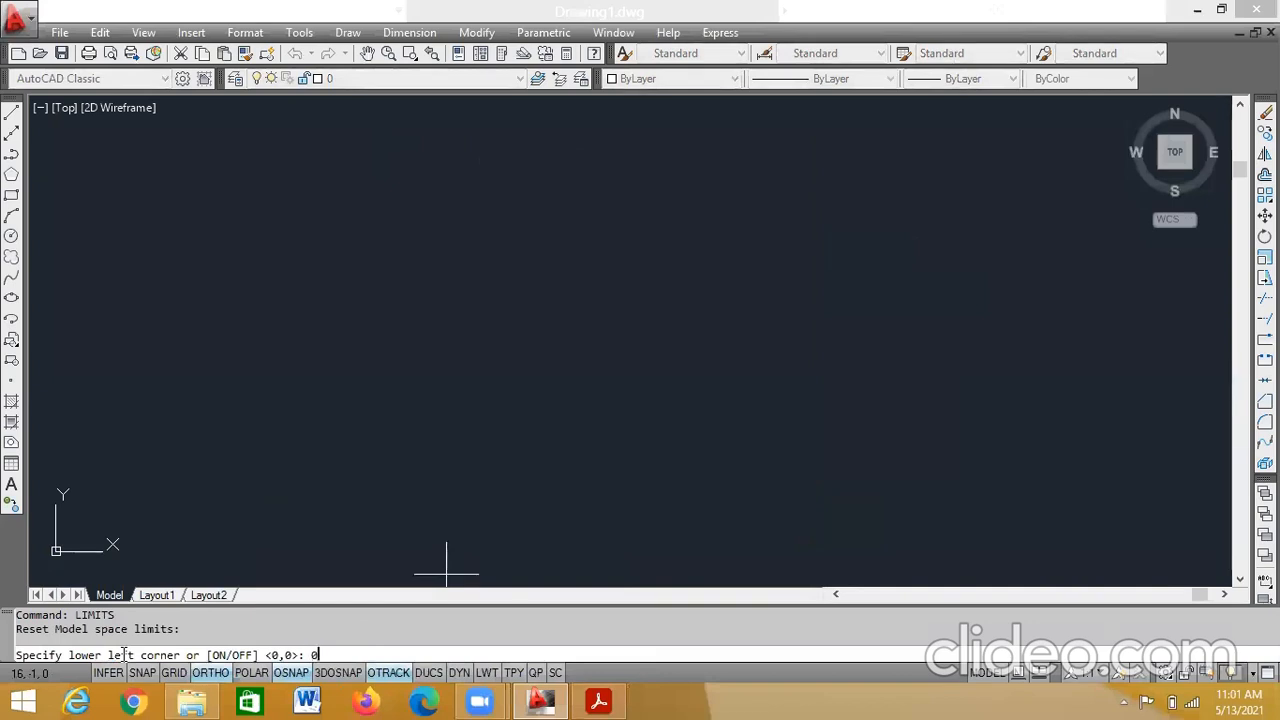
pyautogui.press('Return')
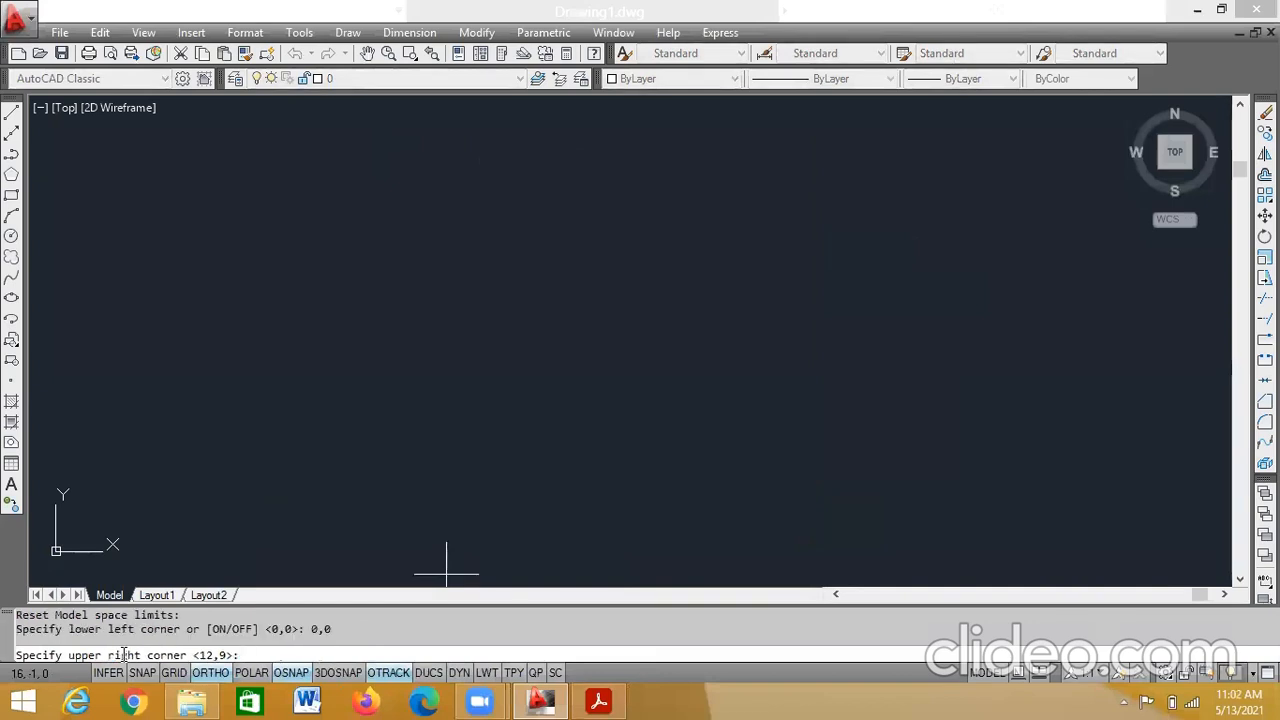
pyautogui.write('297,210')
pyautogui.press('Return')
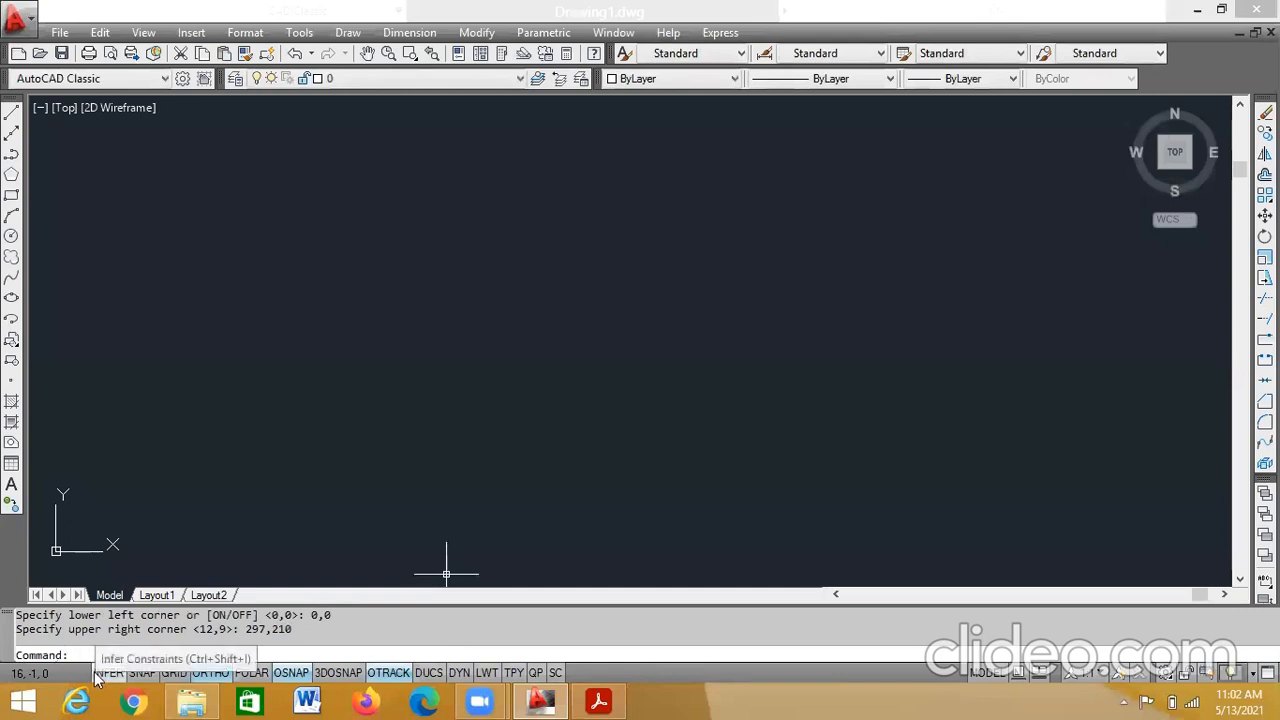
pyautogui.write('z')
pyautogui.press('Return')
pyautogui.write('a')
pyautogui.press('Return')
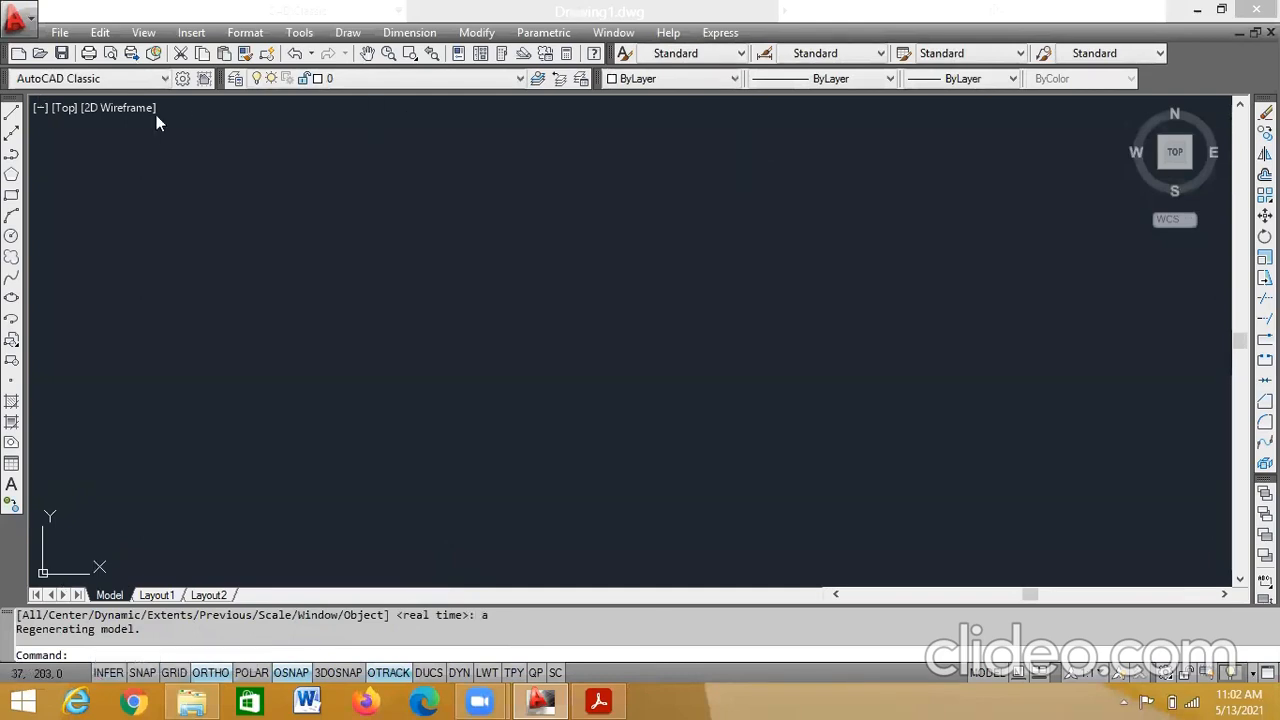
# - Draw a vertical line 5 mm long, running downward from a point in the upper-left part of the drawing area
pyautogui.click(11, 113)
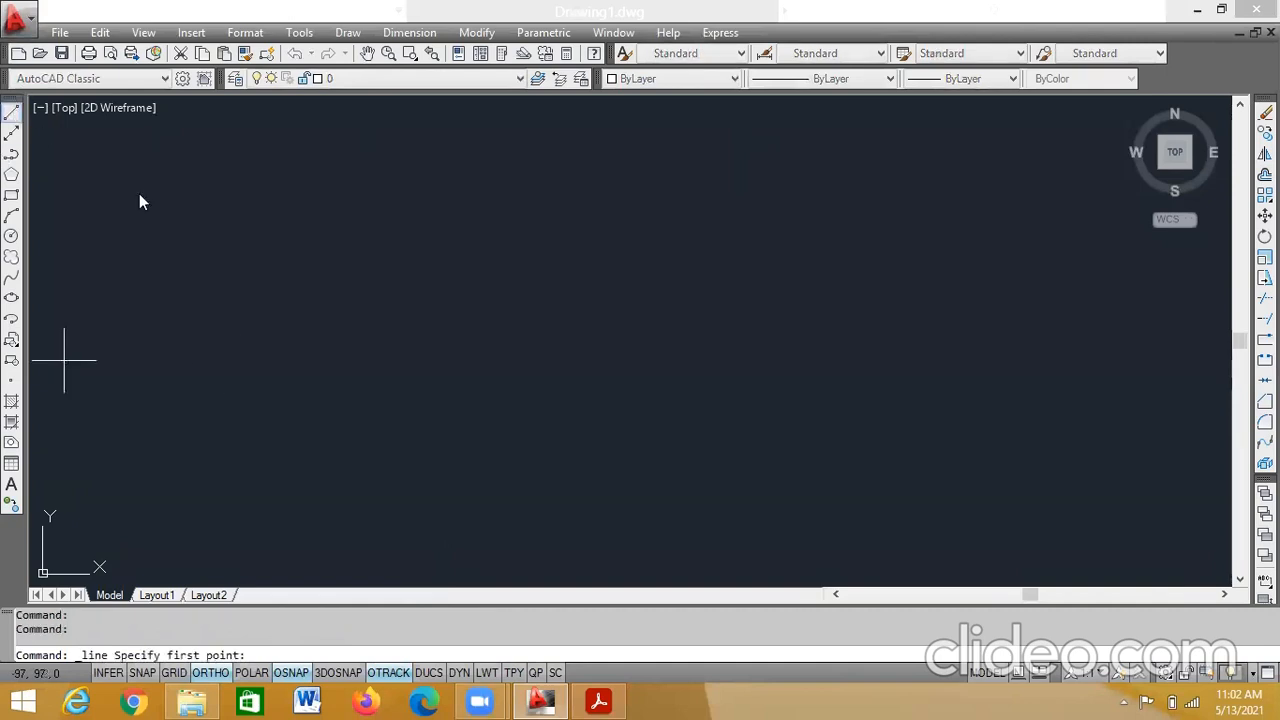
pyautogui.click(274, 228)
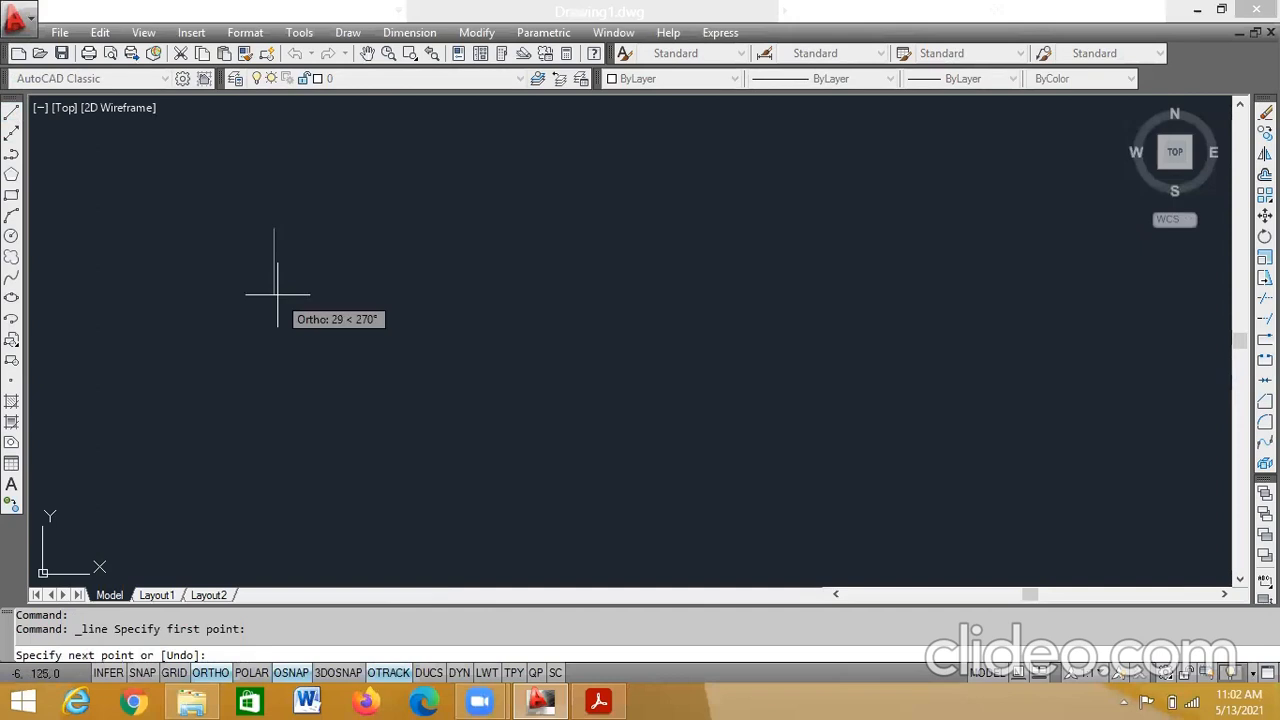
pyautogui.press('Return')
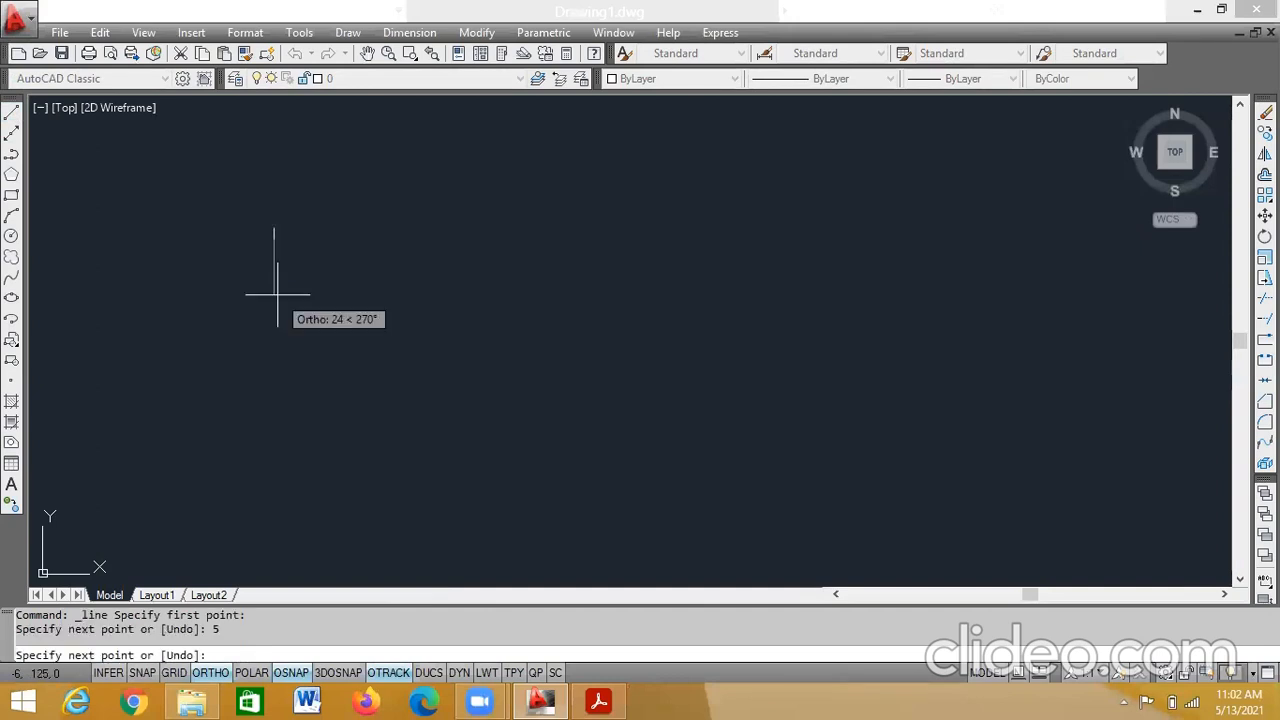
pyautogui.press('Escape')
# - Draw a horizontal line 1 mm long to the right from the upper end of the vertical line
pyautogui.scroll(4, 350, 283)
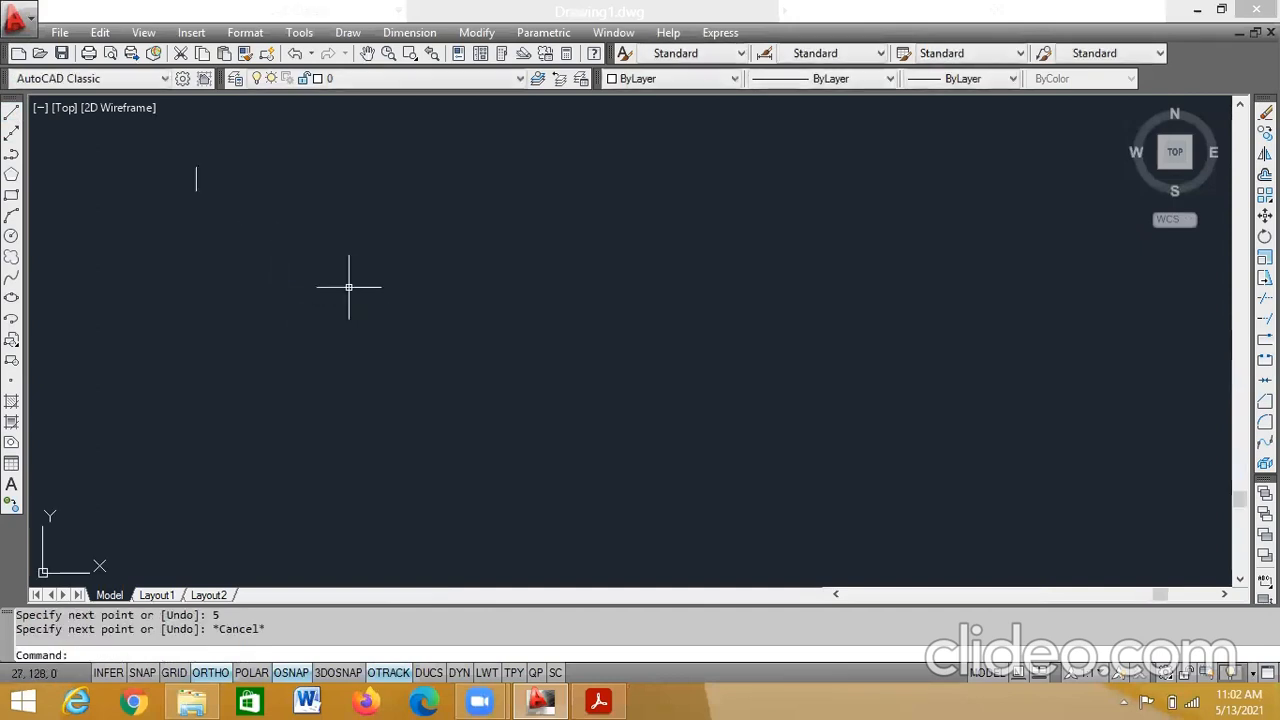
pyautogui.click(367, 53)
pyautogui.moveTo(317, 94); pyautogui.dragTo(317, 340)
pyautogui.scroll(2, 317, 337)
pyautogui.scroll(-2, 336, 343)
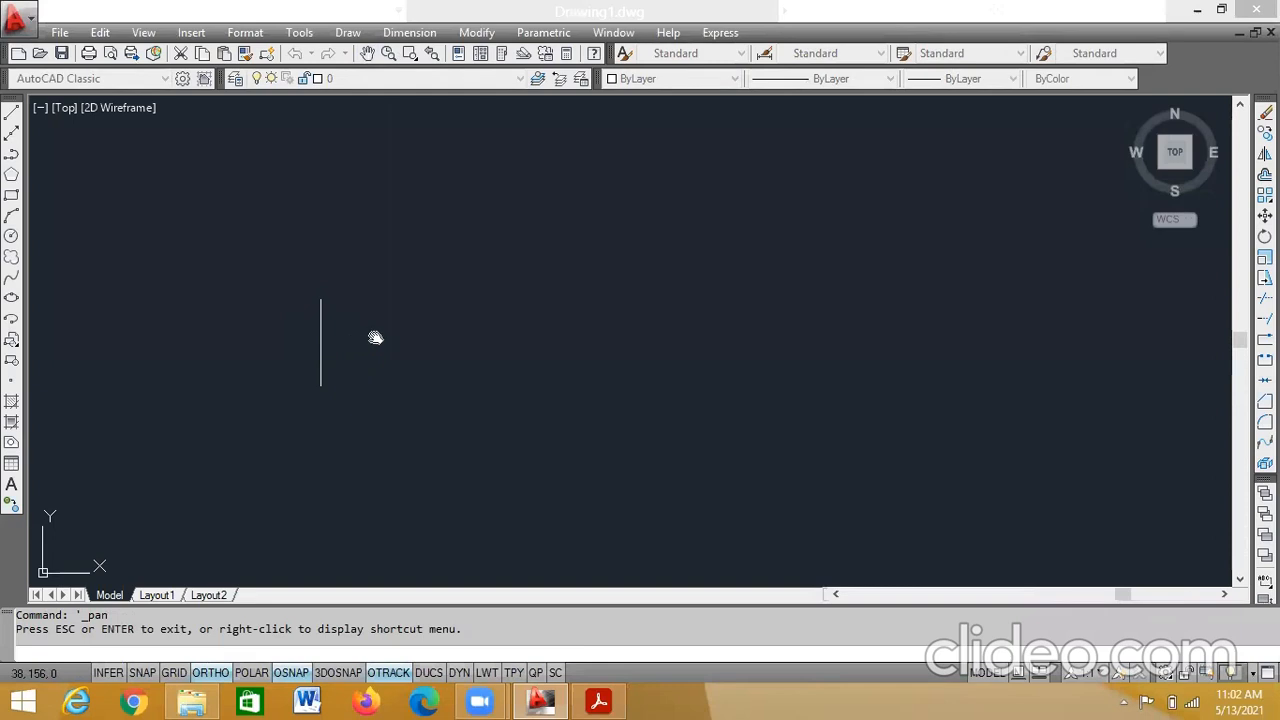
pyautogui.press('Escape')
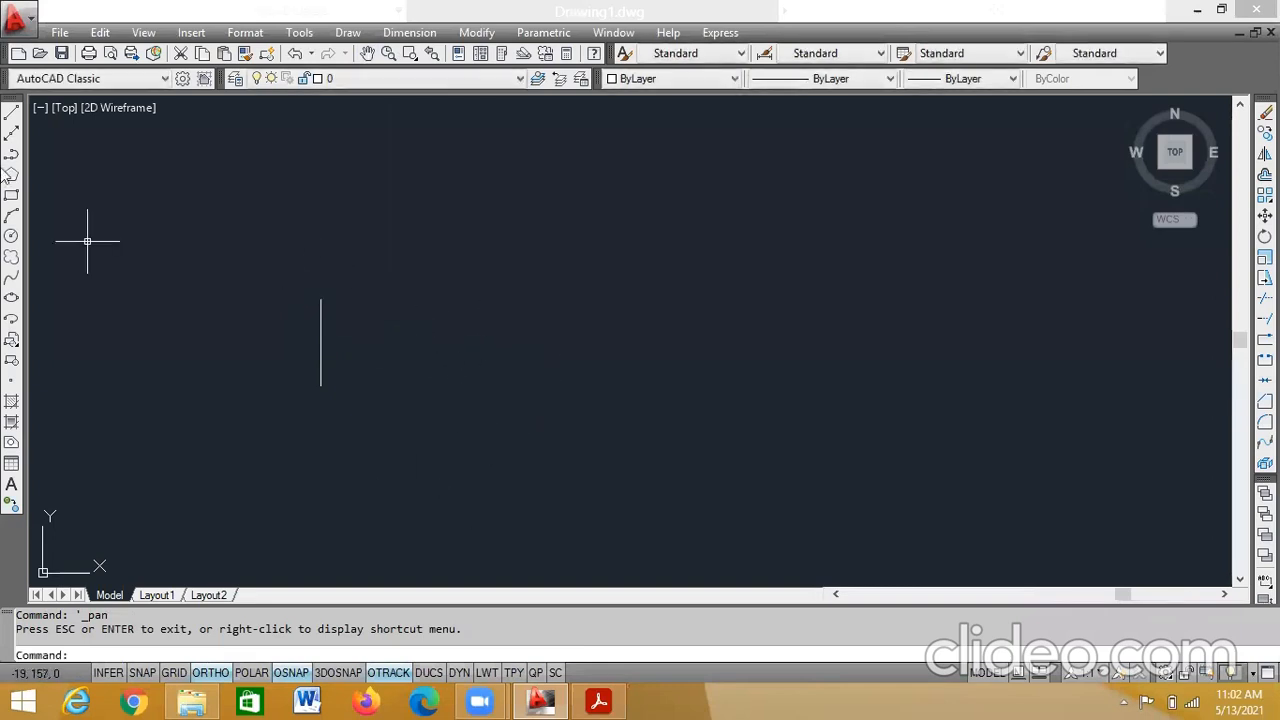
pyautogui.click(12, 115)
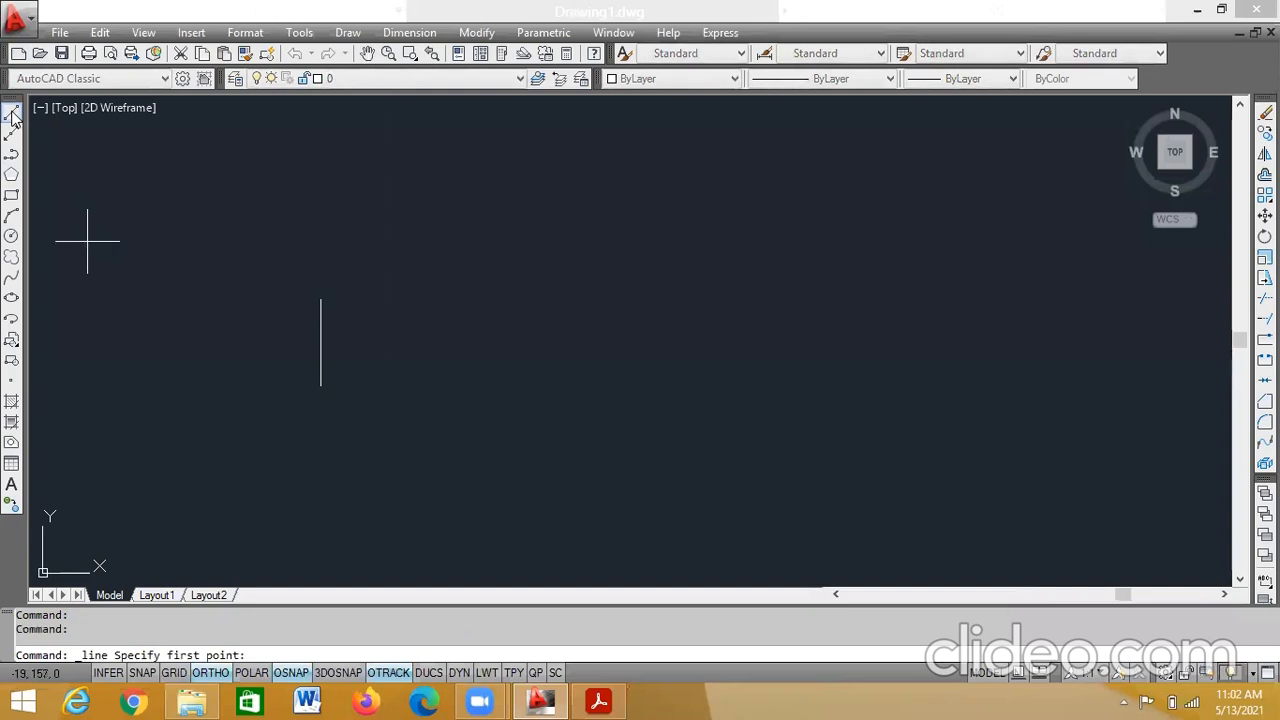
pyautogui.click(322, 299)
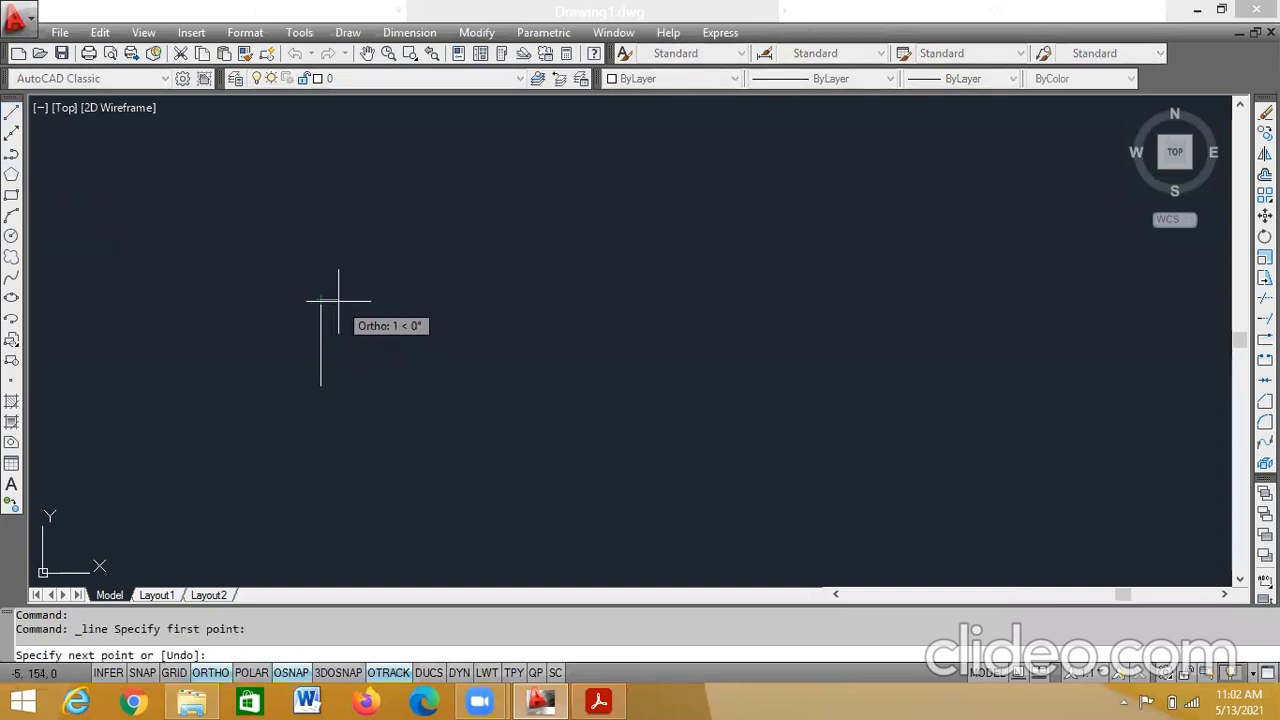
pyautogui.write('1')
pyautogui.press('Return')
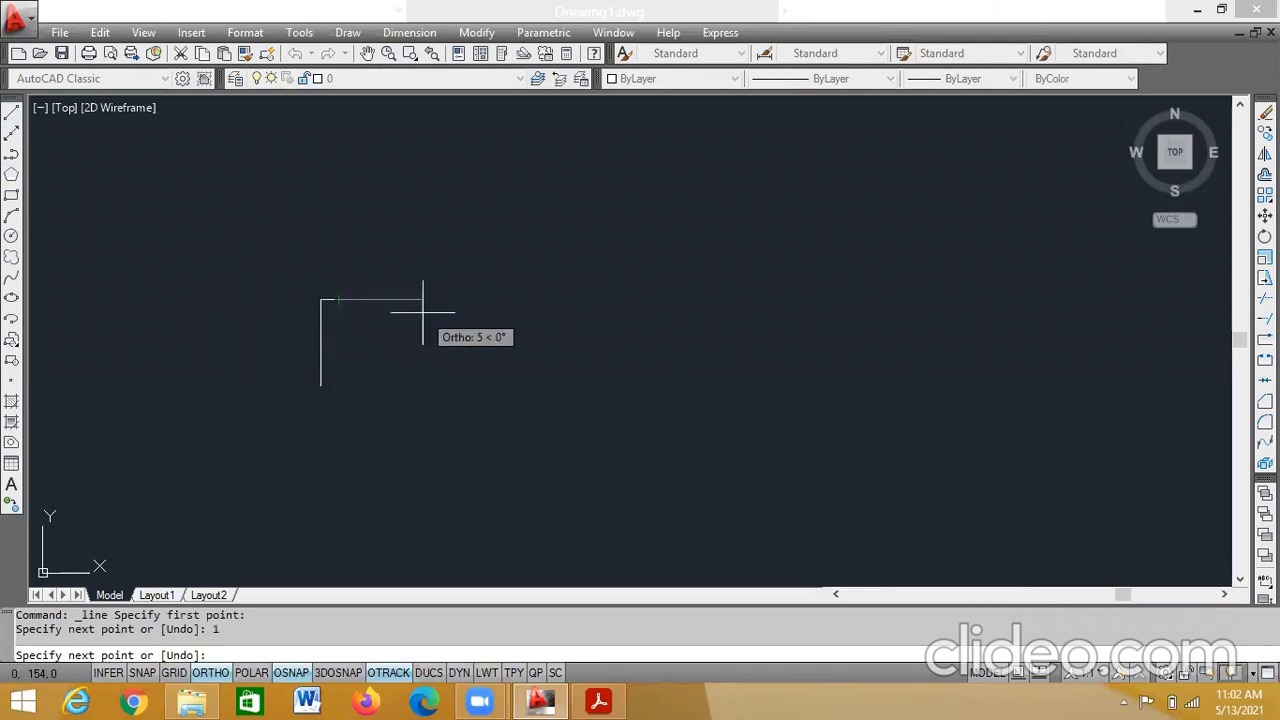
pyautogui.press('Escape')
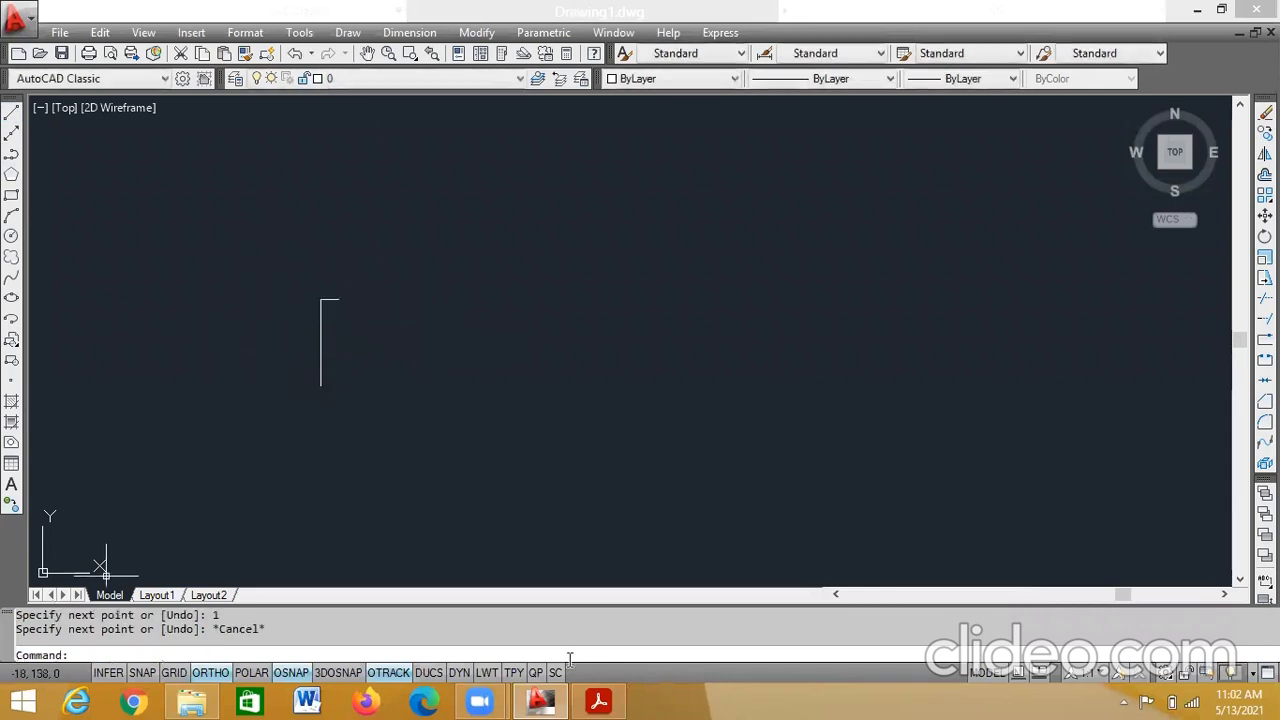
# - Load the JIS_02_0.7 linetype from the acadiso linetype file
pyautogui.click(893, 79)
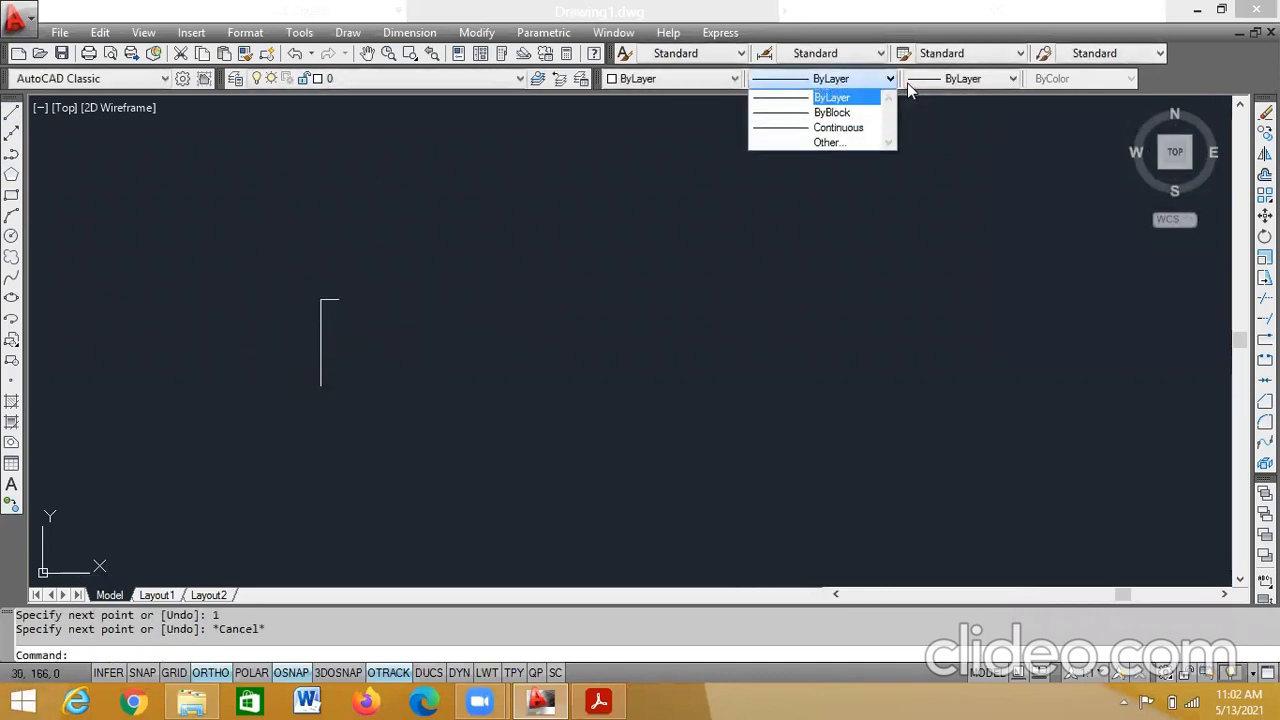
pyautogui.click(851, 140)
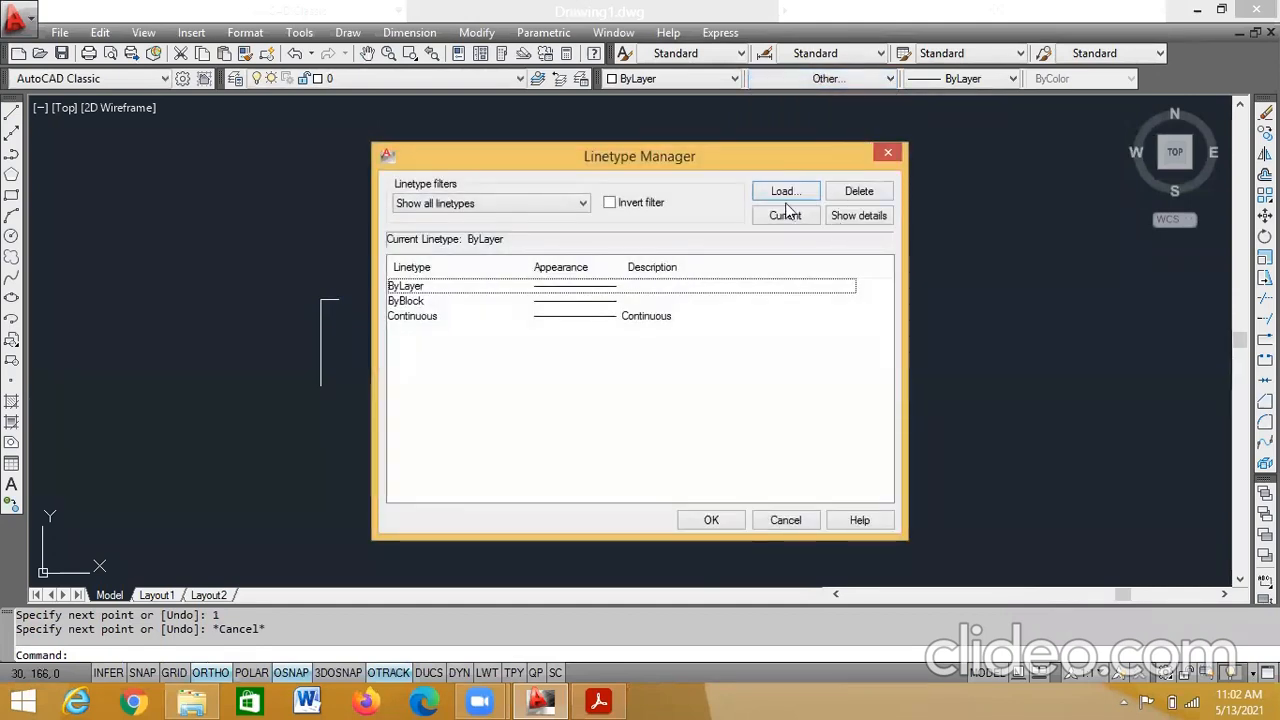
pyautogui.click(785, 190)
pyautogui.click(502, 242)
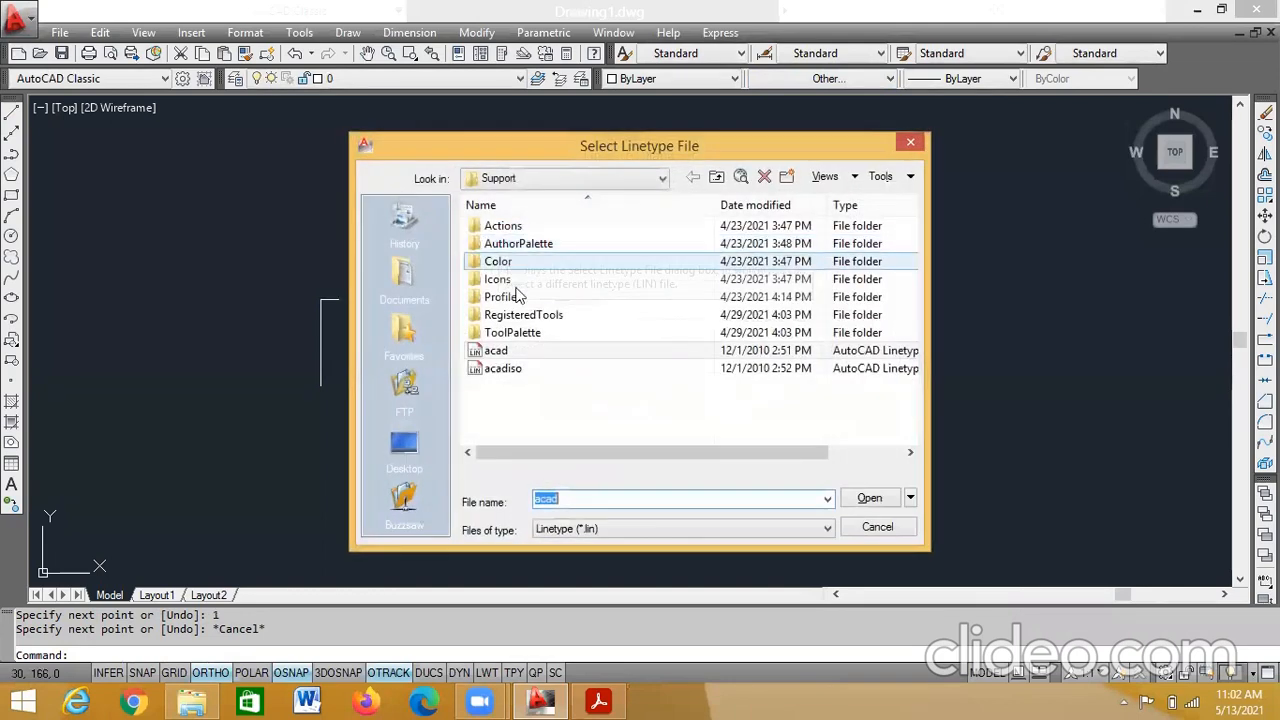
pyautogui.click(497, 369)
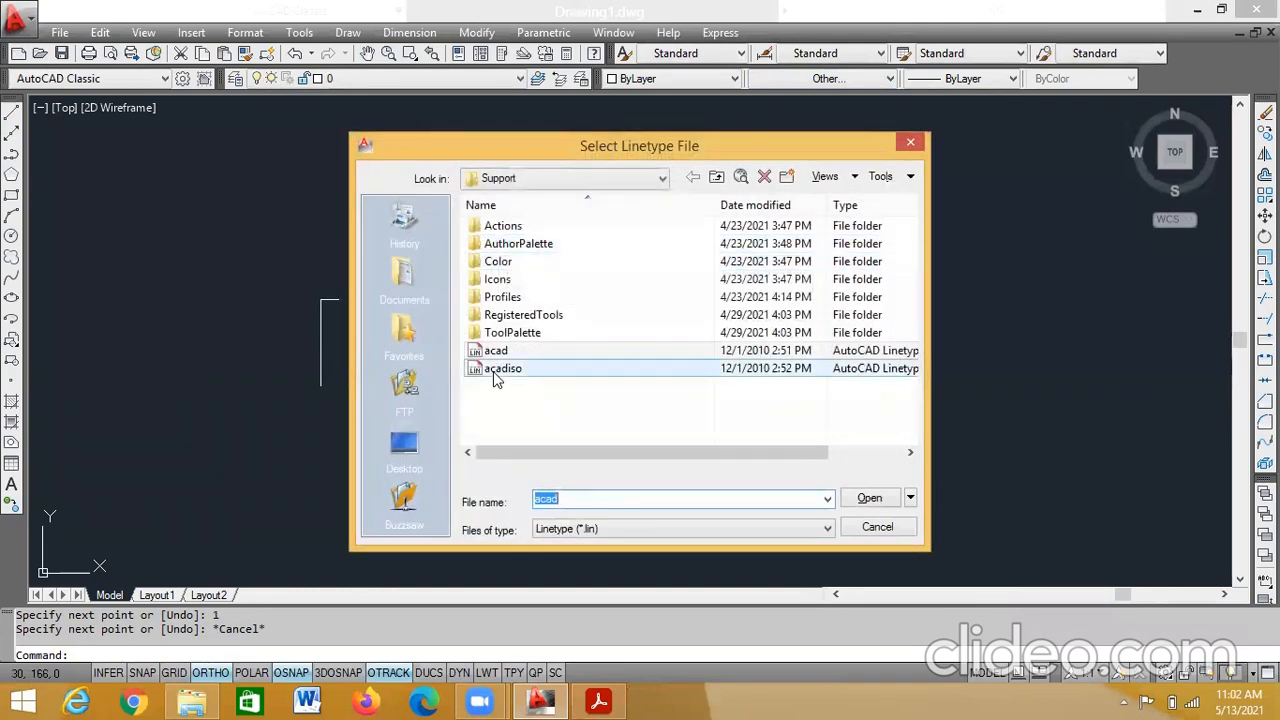
pyautogui.click(870, 499)
pyautogui.moveTo(825, 315); pyautogui.dragTo(823, 377)
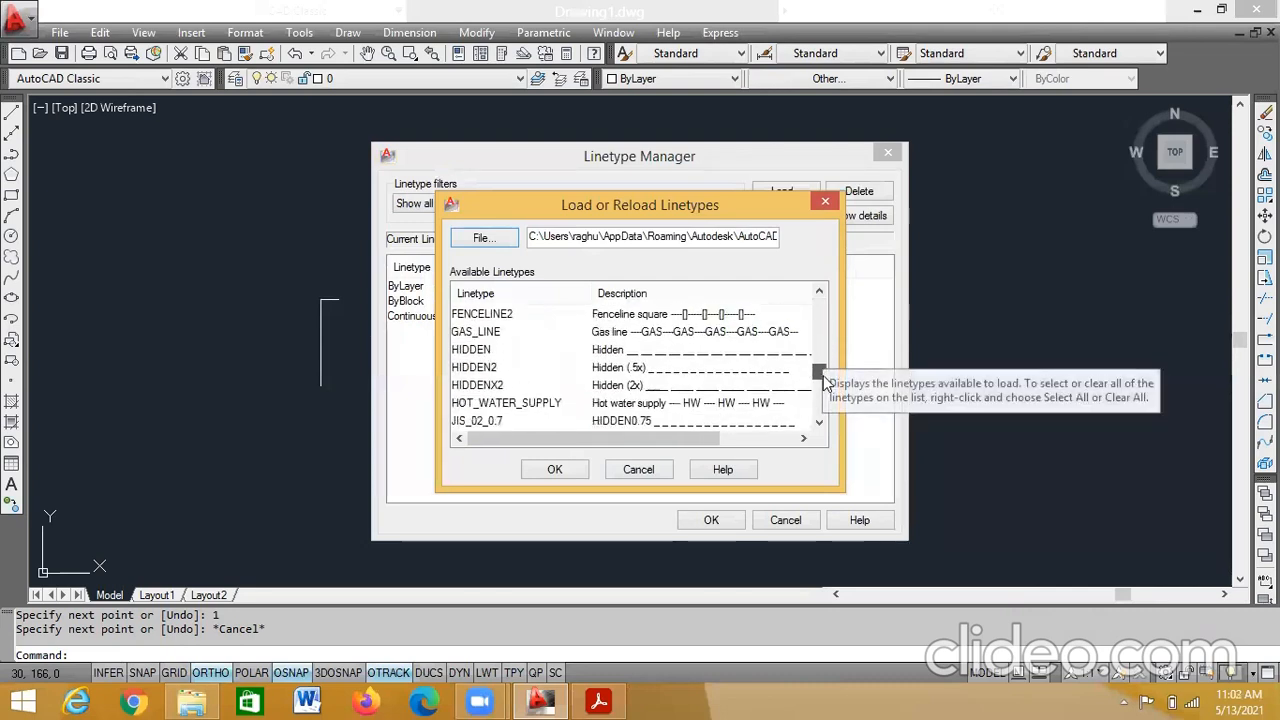
pyautogui.click(490, 421)
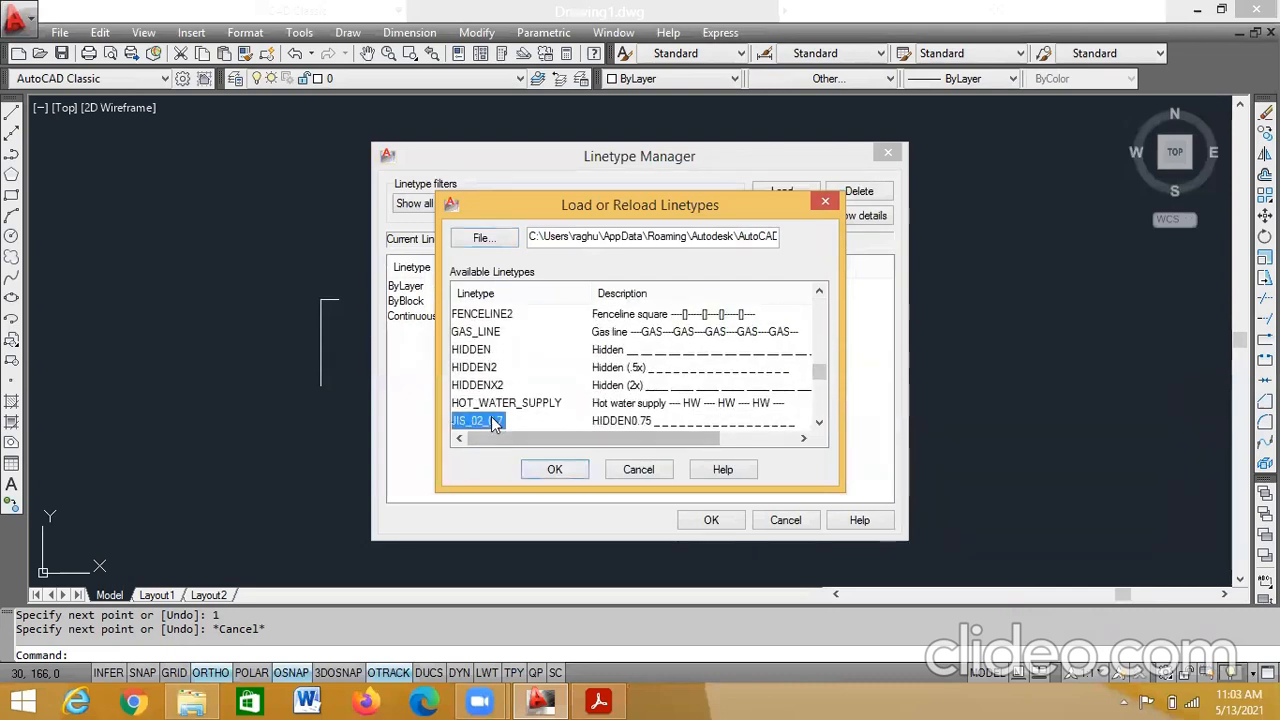
pyautogui.click(554, 470)
pyautogui.click(722, 520)
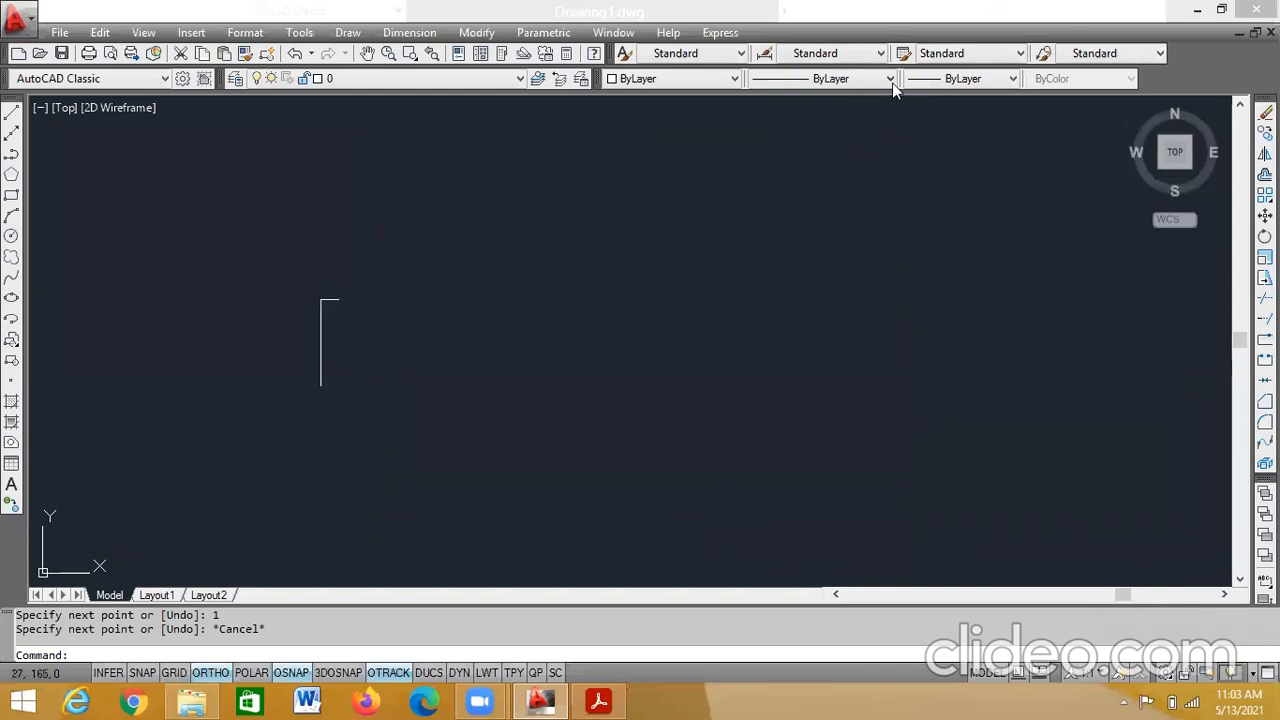
# - Draw a 5 mm JIS_02_0.7 dashed line downward from the horizontal line's right end, and erase the horizontal connecting line
pyautogui.click(890, 78)
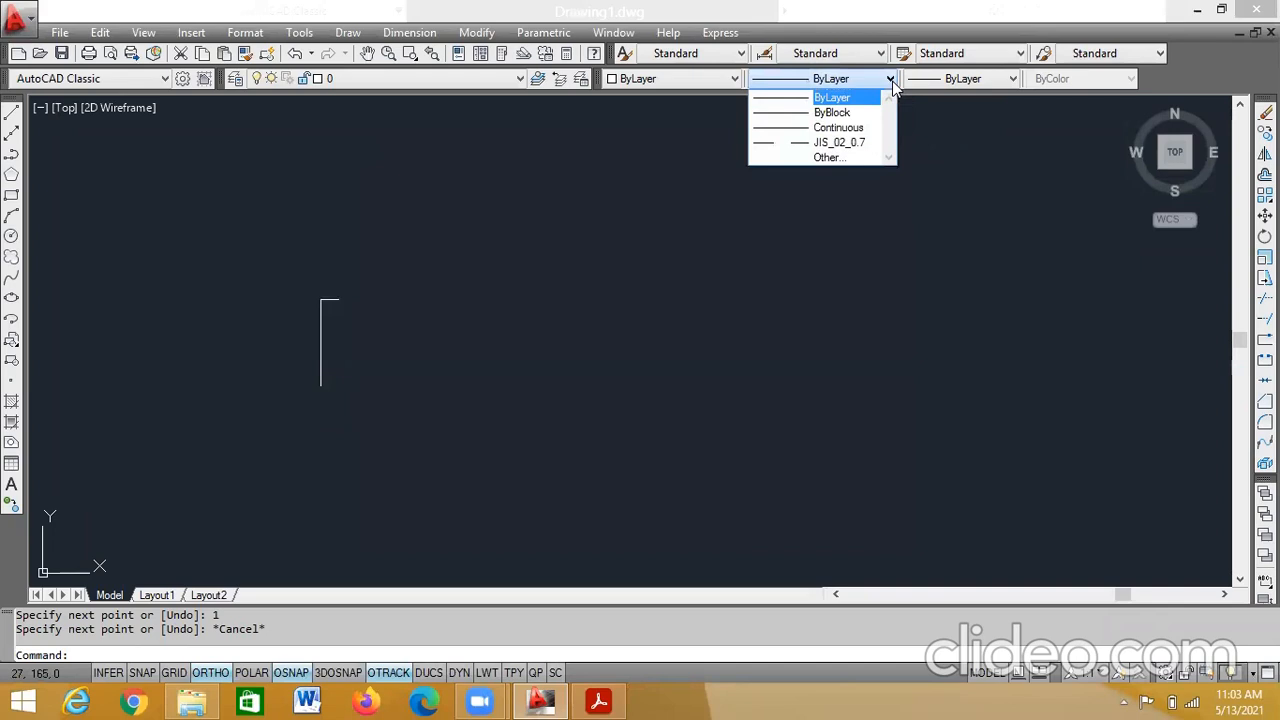
pyautogui.click(860, 144)
pyautogui.click(11, 113)
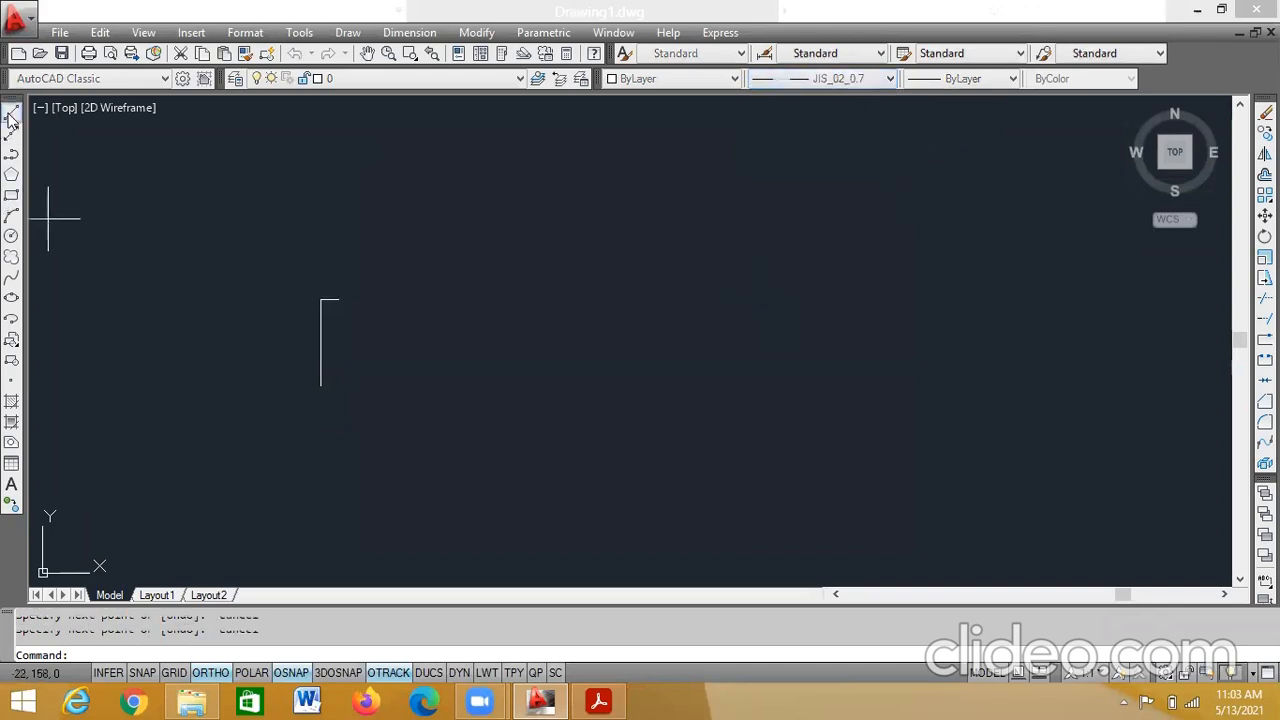
pyautogui.click(338, 298)
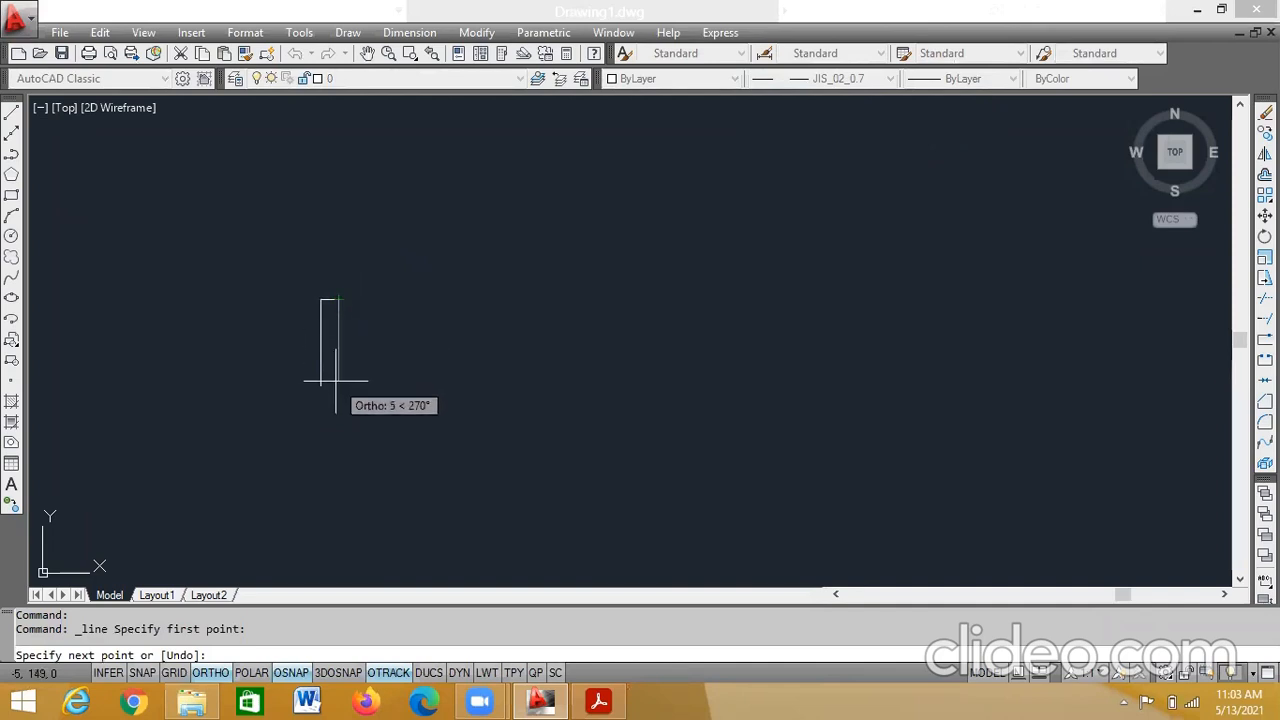
pyautogui.press('Return')
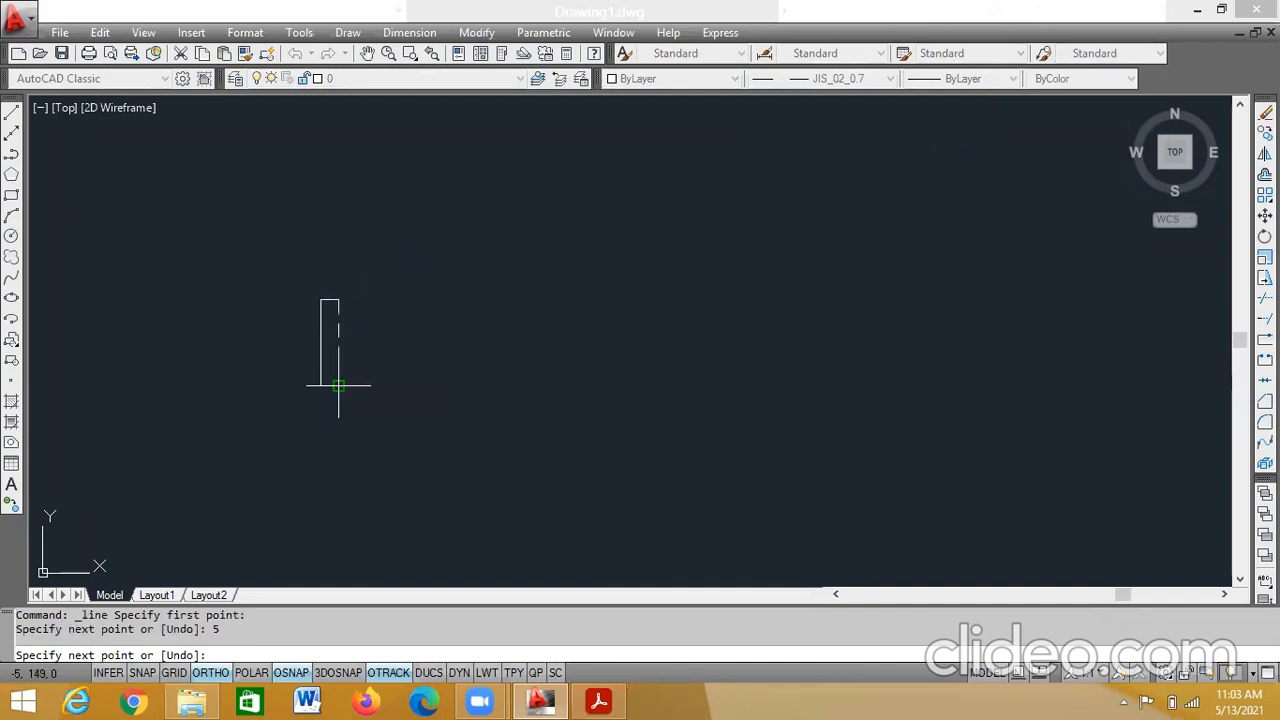
pyautogui.press('Escape')
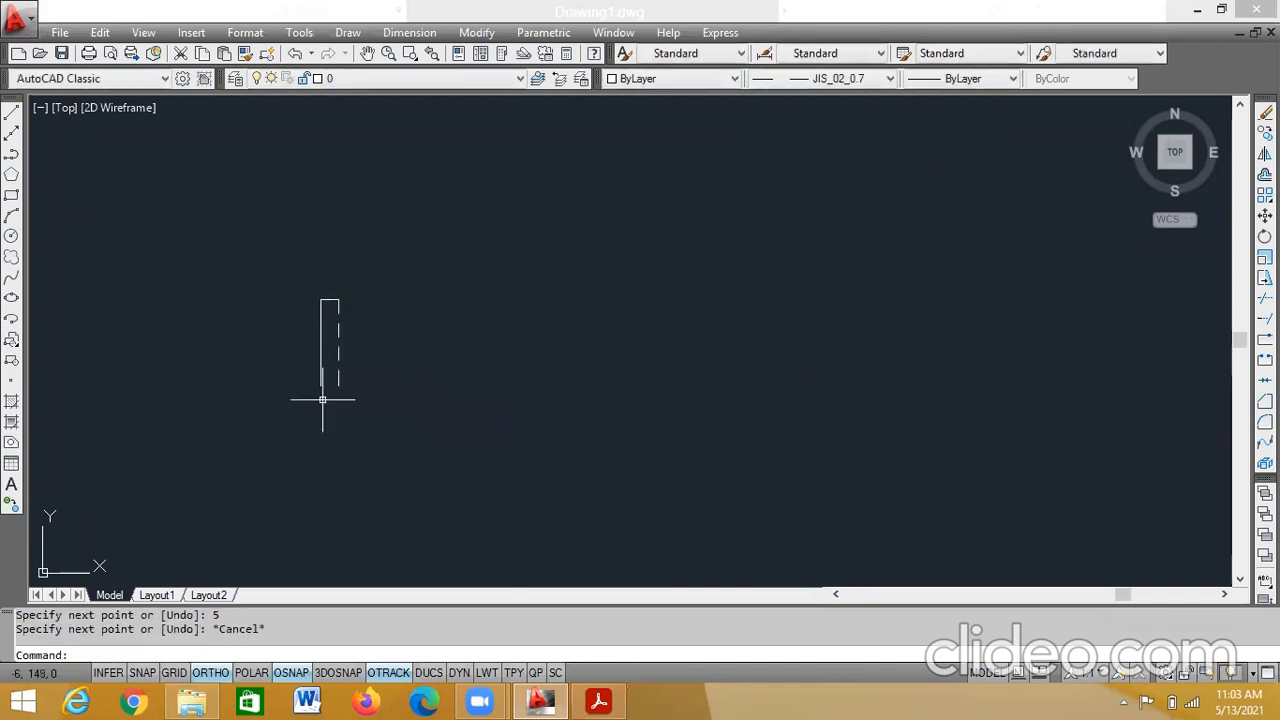
pyautogui.click(332, 300)
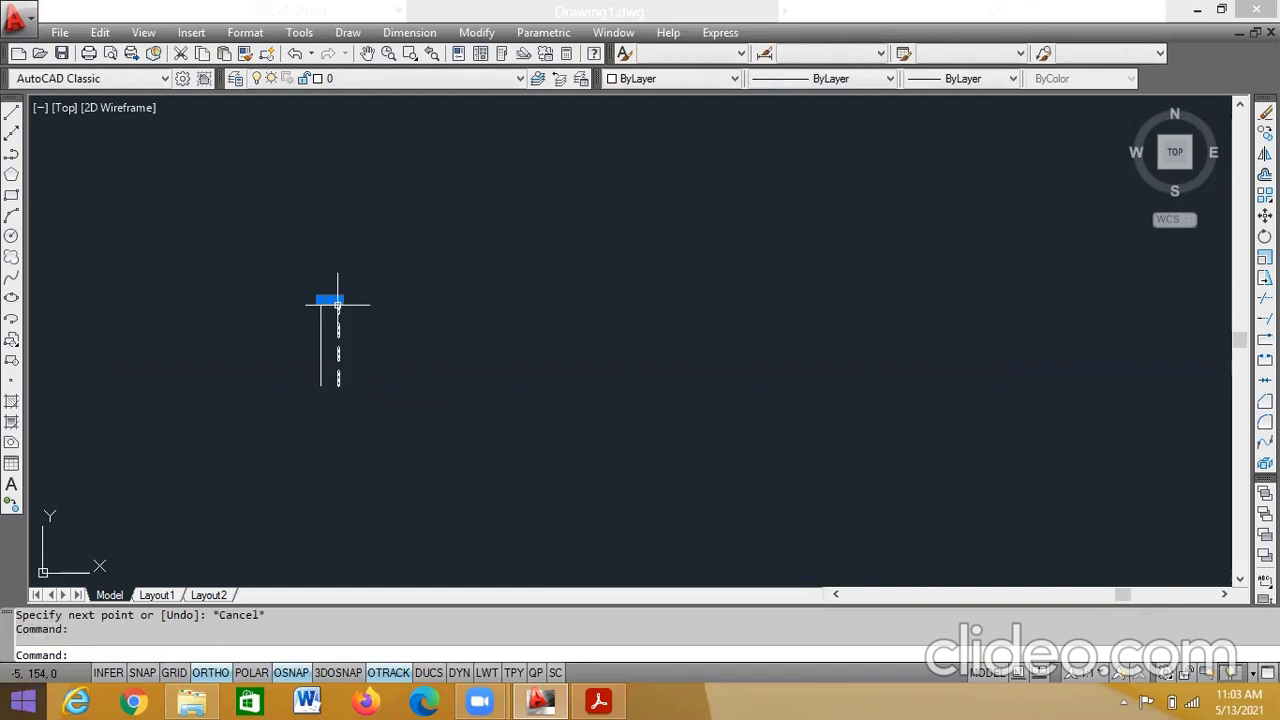
pyautogui.press('Delete')
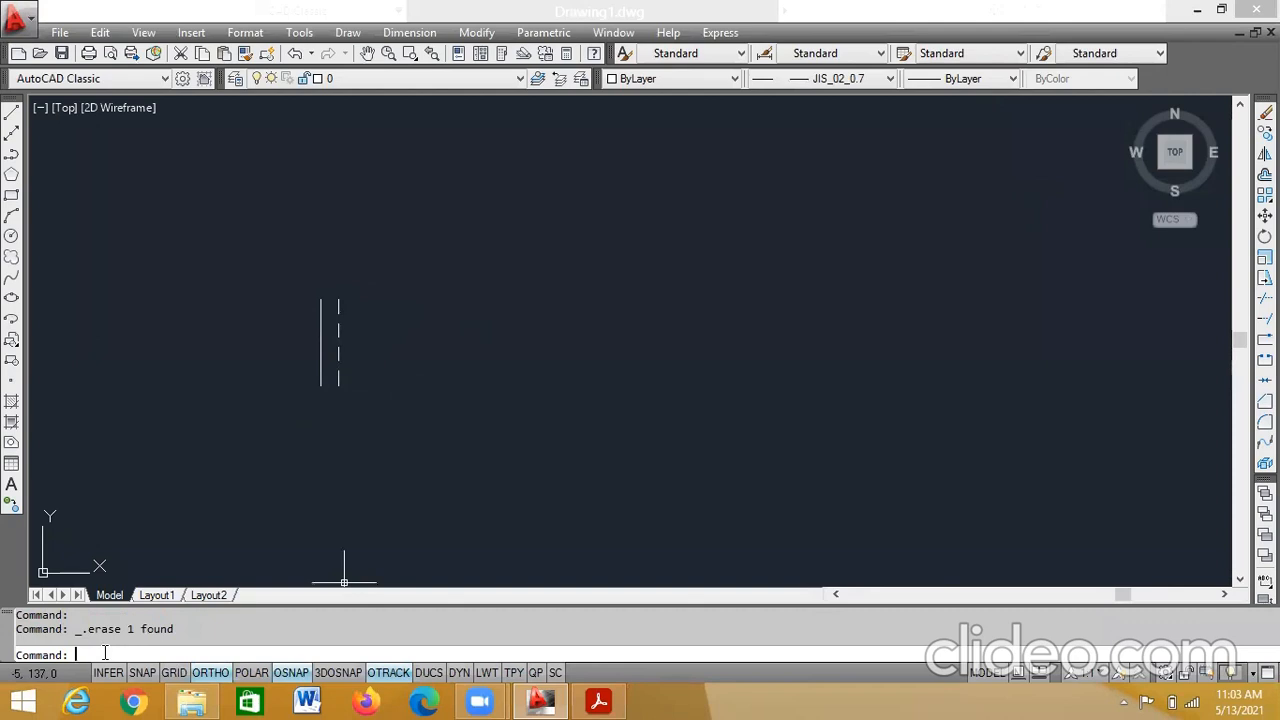
# - Create a rectangular array of the solid and dashed vertical lines with 1 row and 20 columns, spaced 2 mm apart
pyautogui.write('arr')
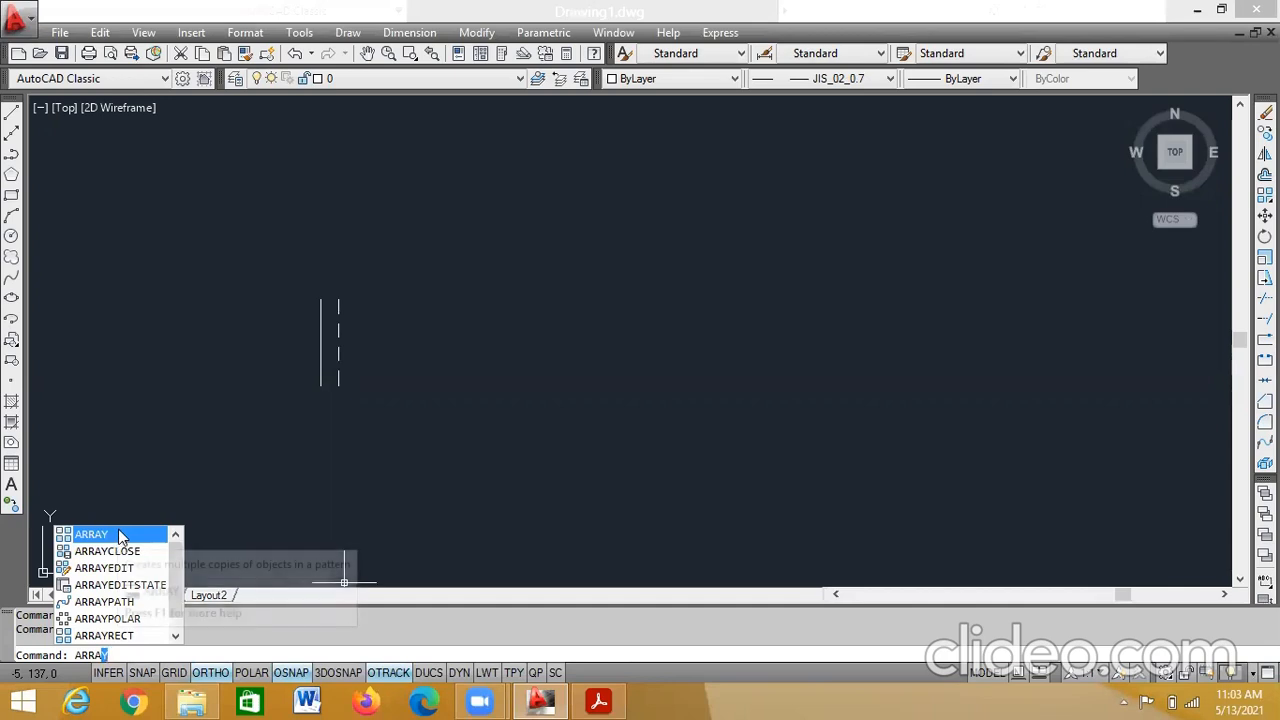
pyautogui.click(120, 535)
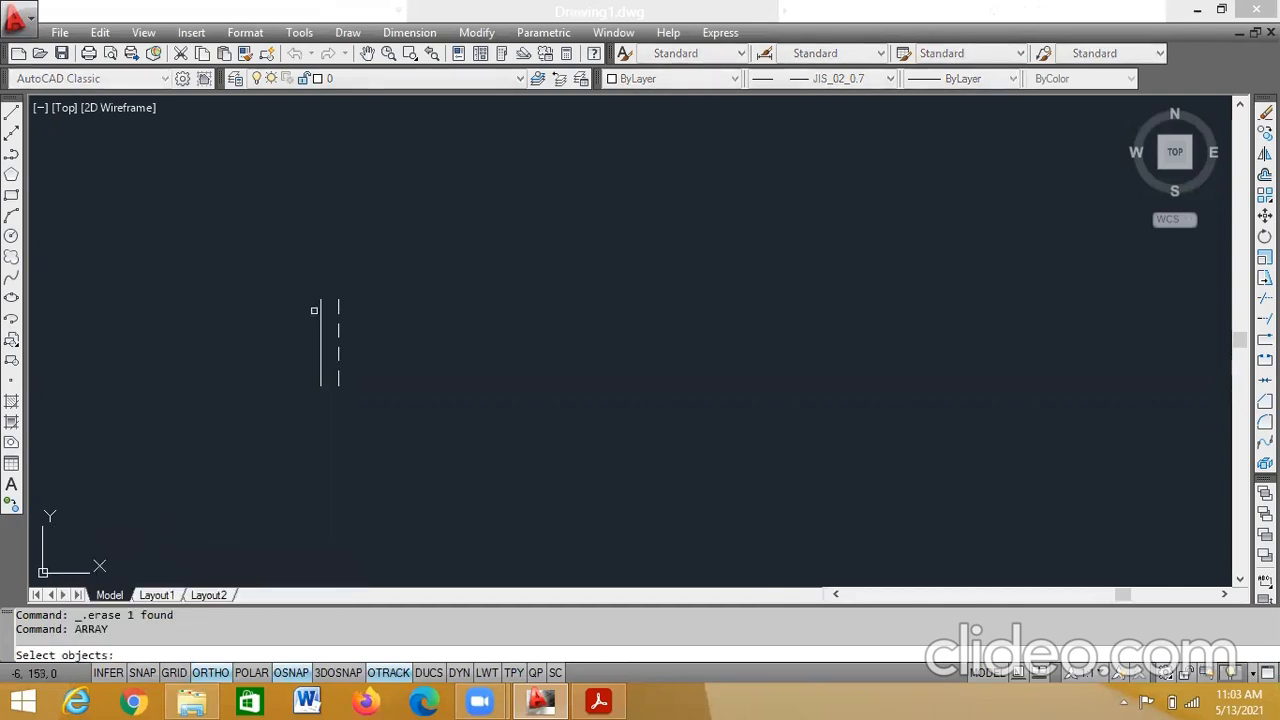
pyautogui.click(320, 323)
pyautogui.click(339, 306)
pyautogui.click(341, 308)
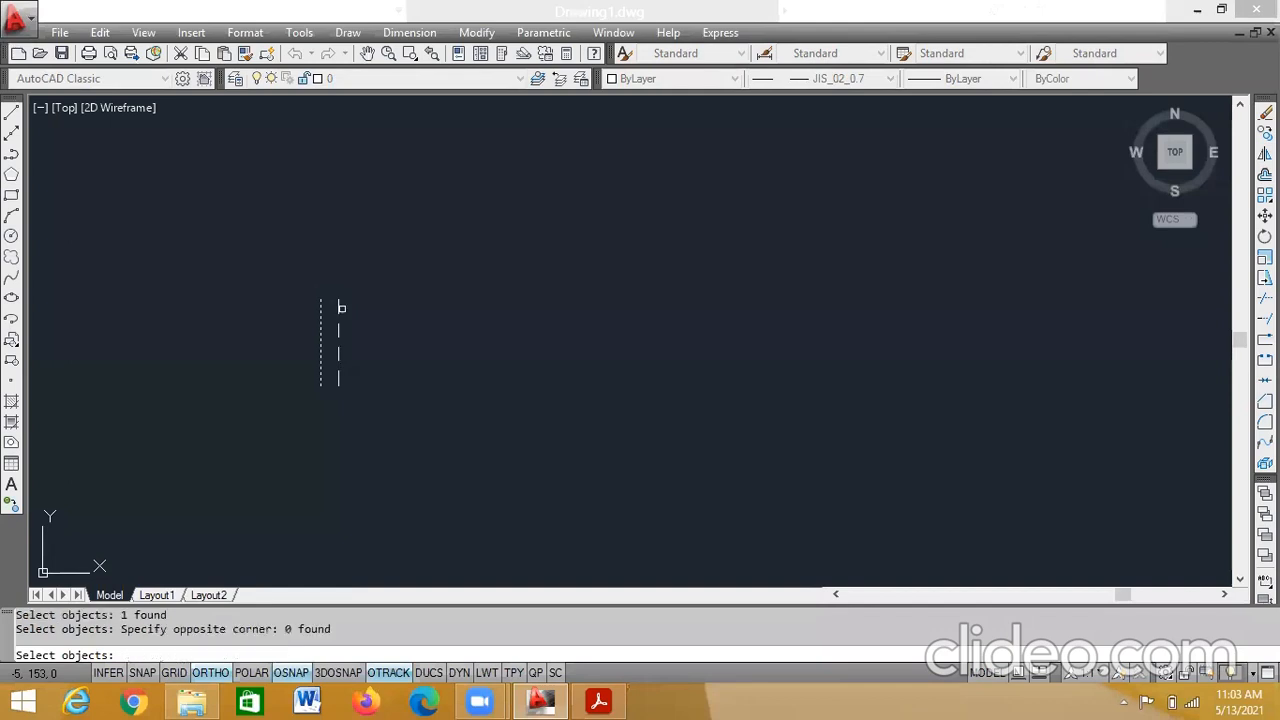
pyautogui.click(340, 308)
pyautogui.press('Return')
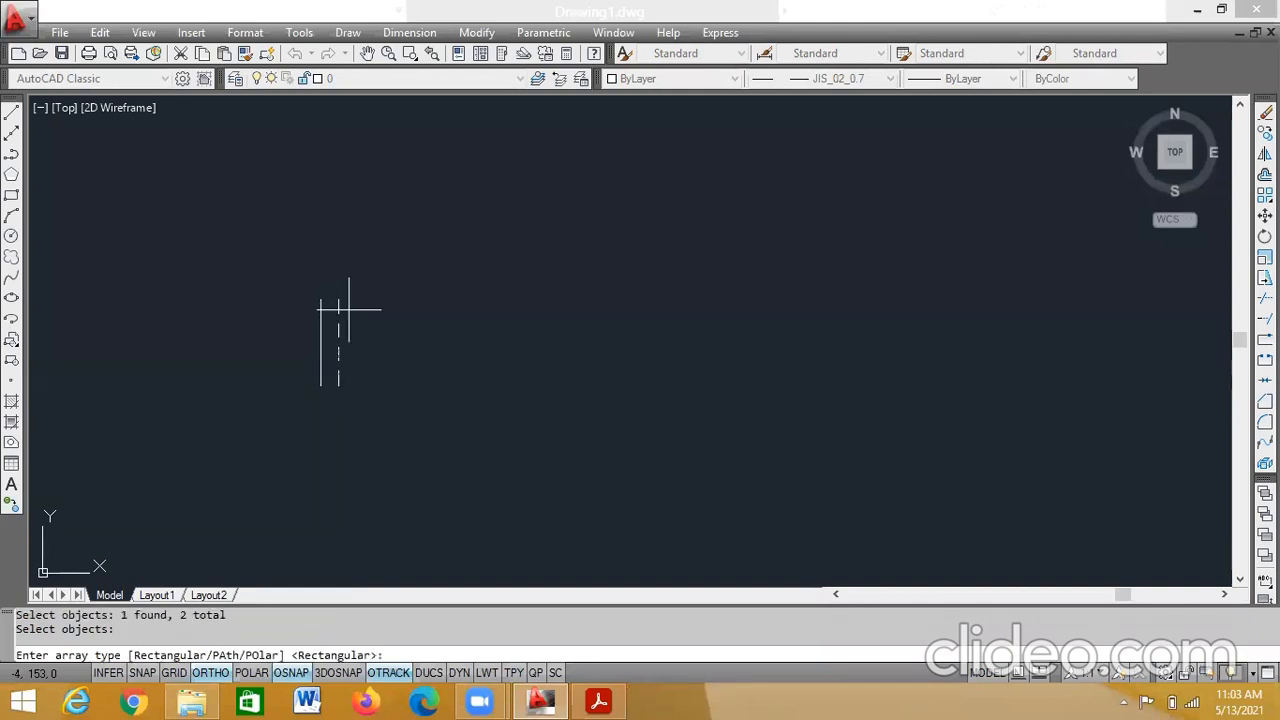
pyautogui.write('r')
pyautogui.press('Return')
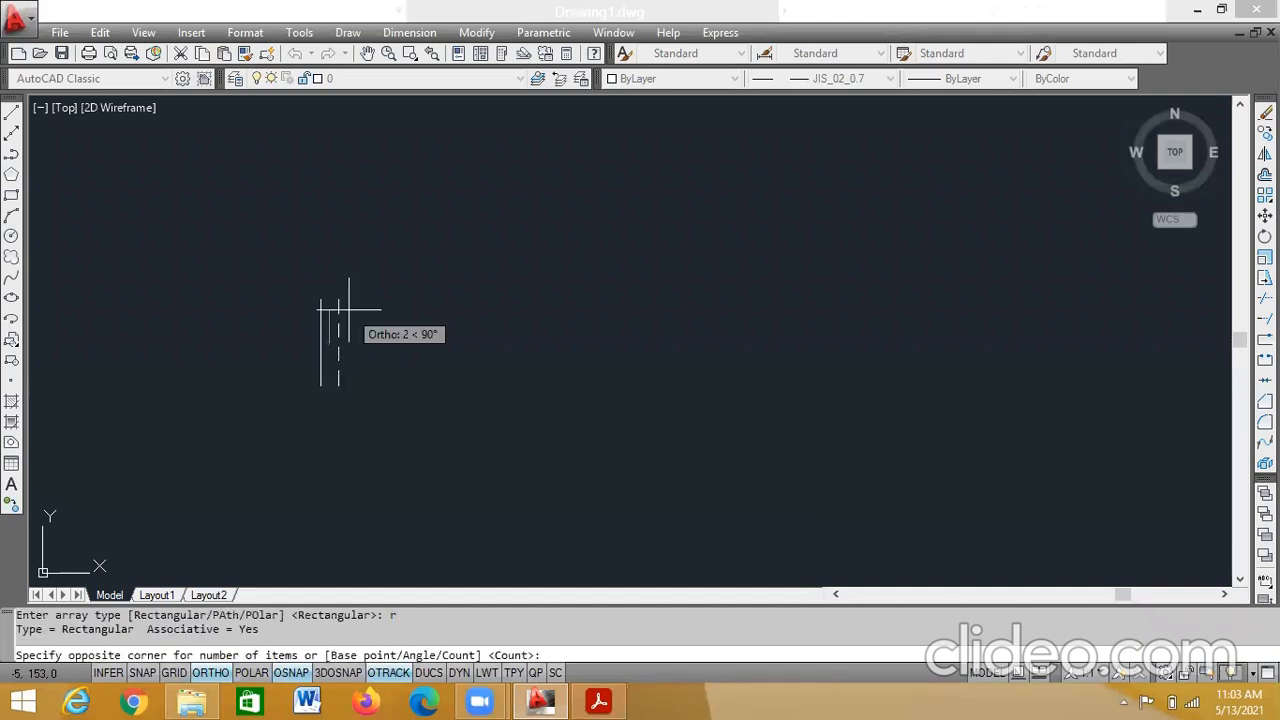
pyautogui.write('c')
pyautogui.press('Return')
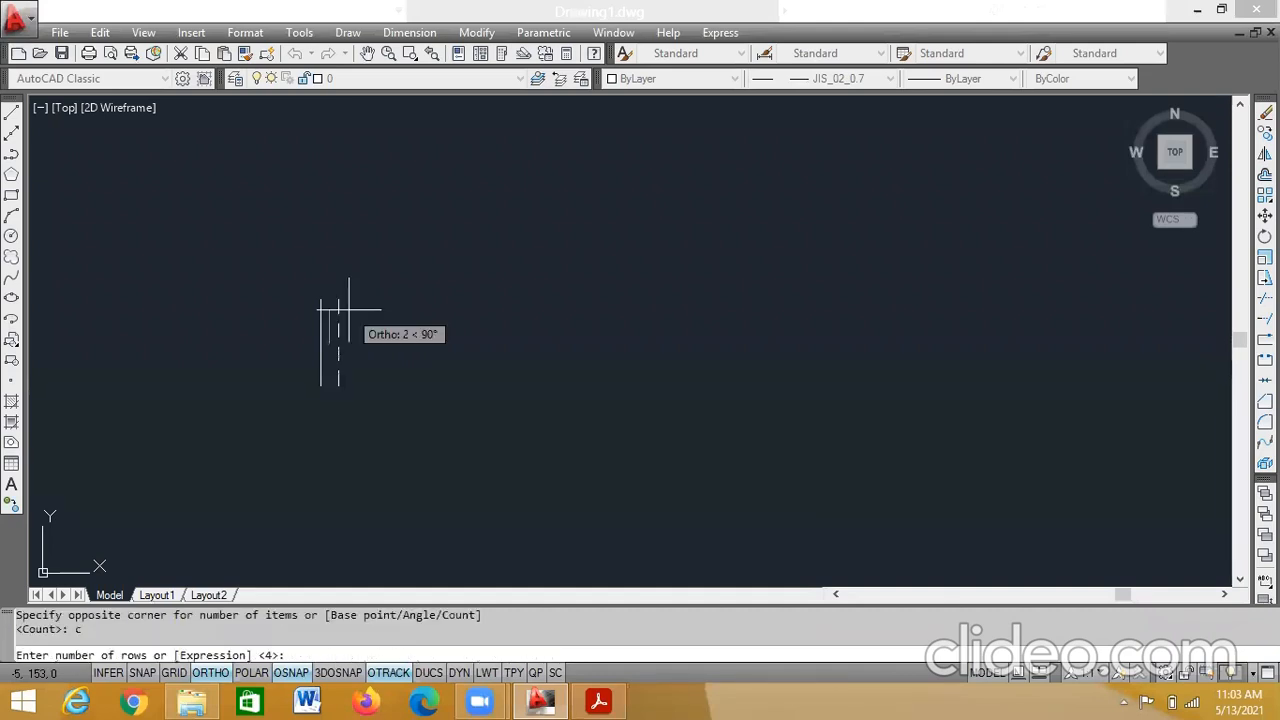
pyautogui.write('1')
pyautogui.press('Return')
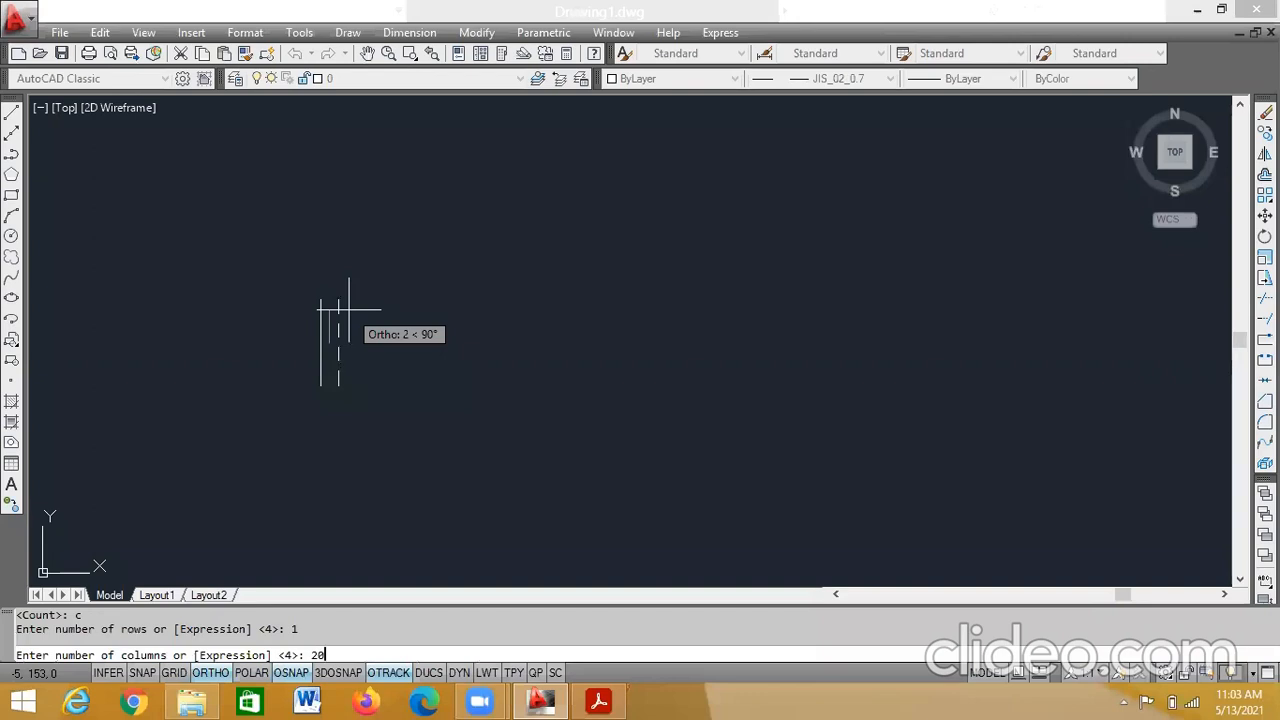
pyautogui.press('Return')
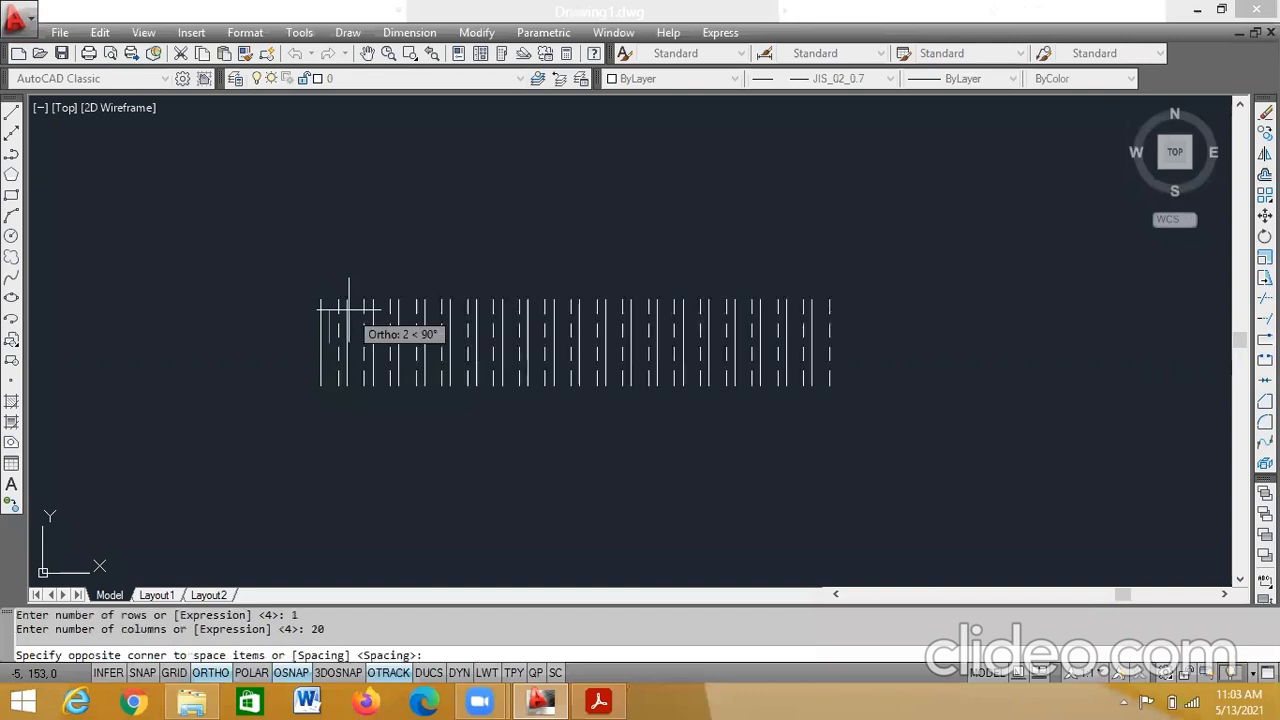
pyautogui.press('Return')
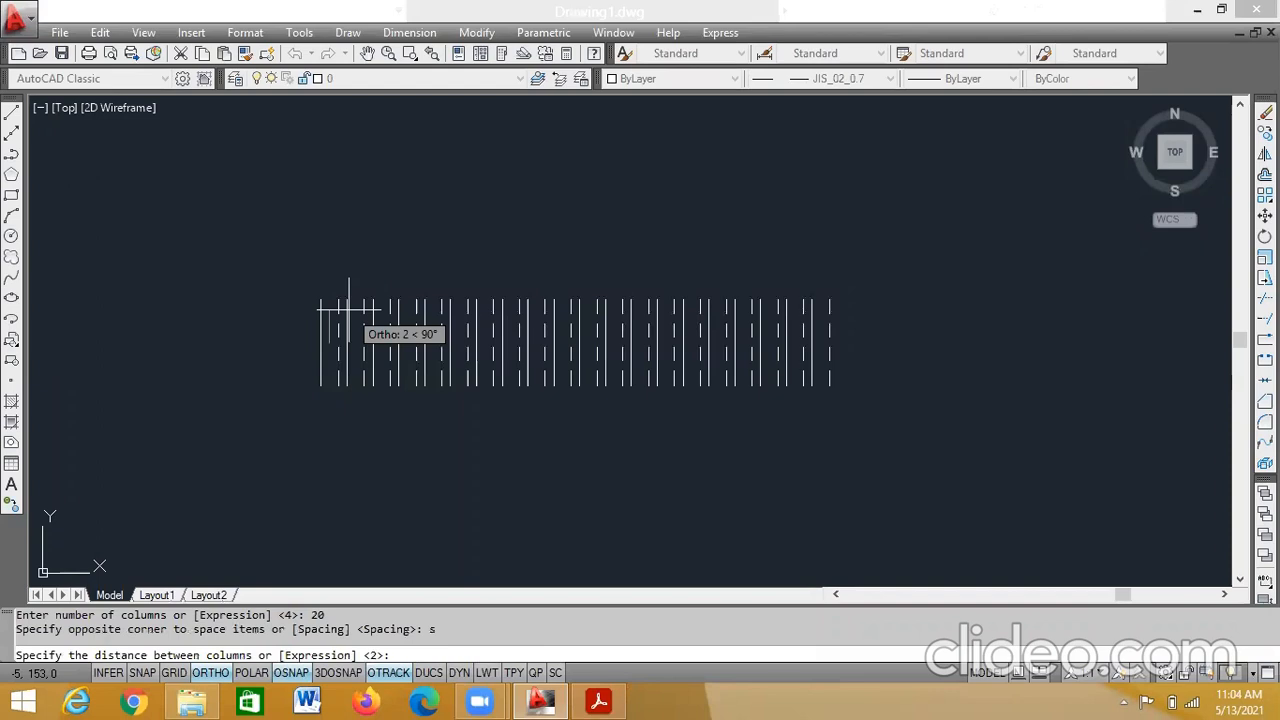
pyautogui.press('Return')
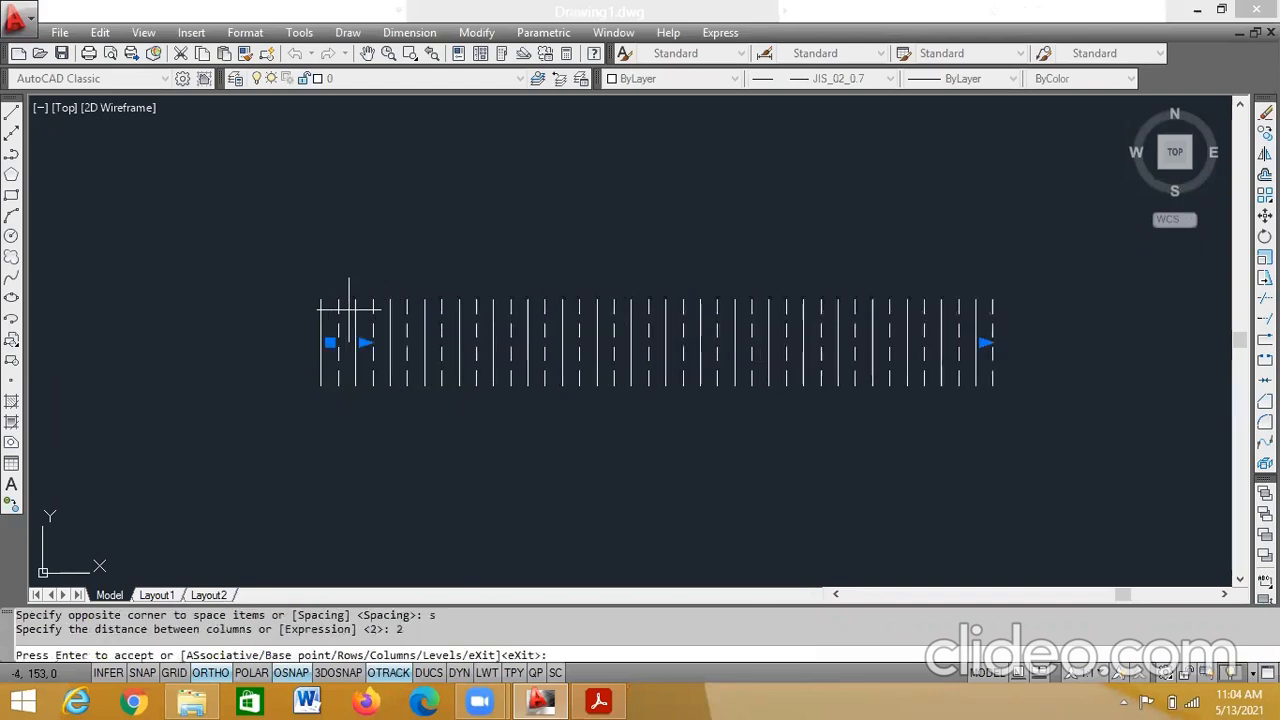
pyautogui.press('Escape')
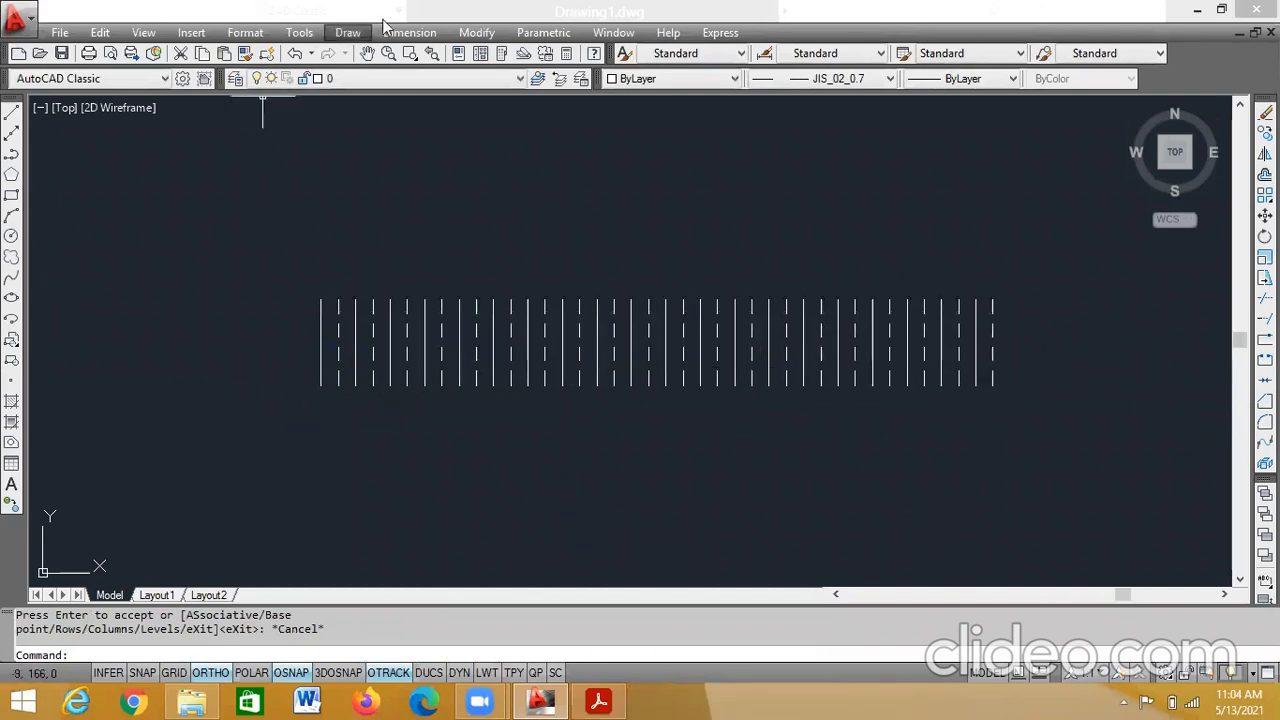
# - Add single-line text beside the lower end of the first solid line, height 0.2 and rotation 0, reading 2, 4, 6, 8, 10 with spaces between
pyautogui.click(355, 35)
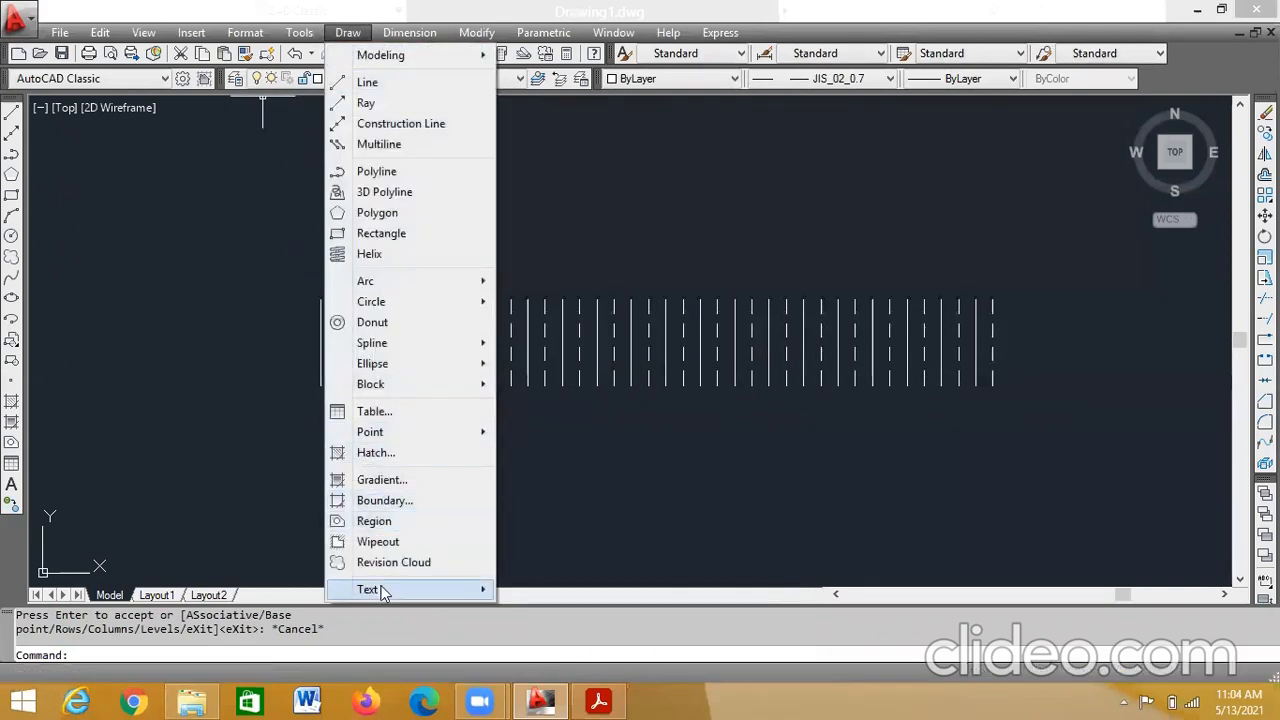
pyautogui.moveTo(474, 595)
pyautogui.click(551, 609)
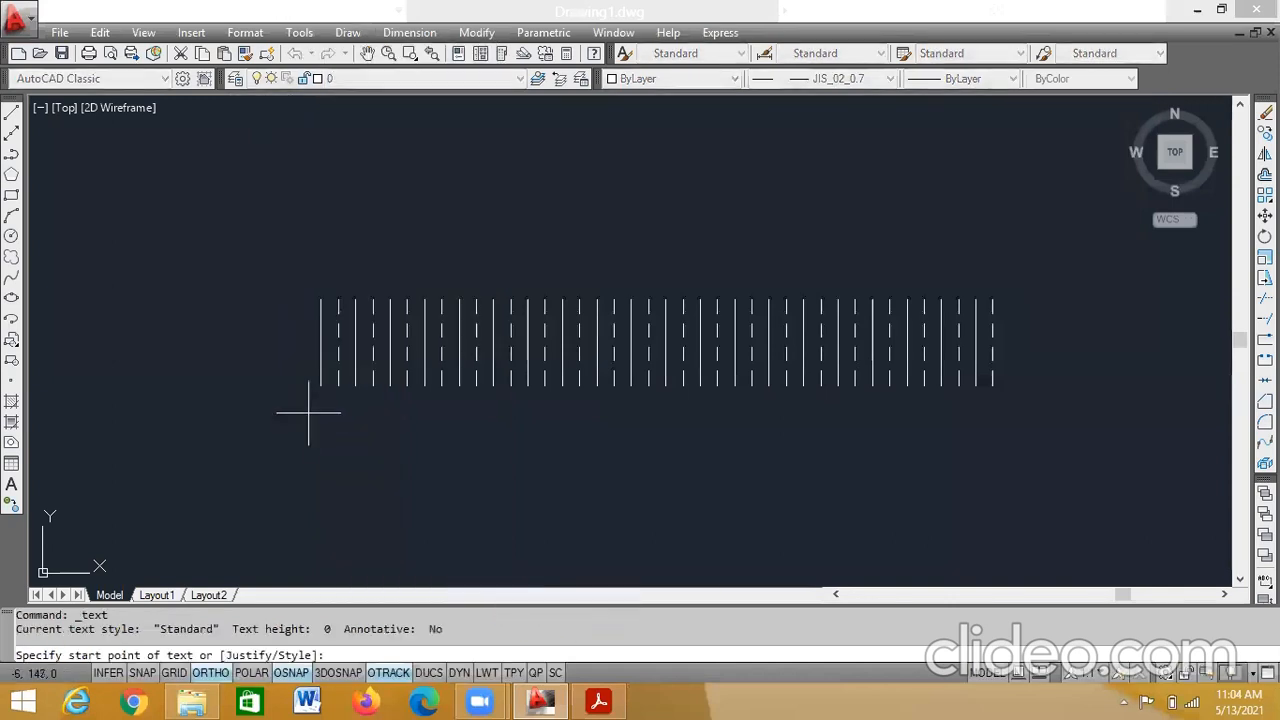
pyautogui.click(308, 379)
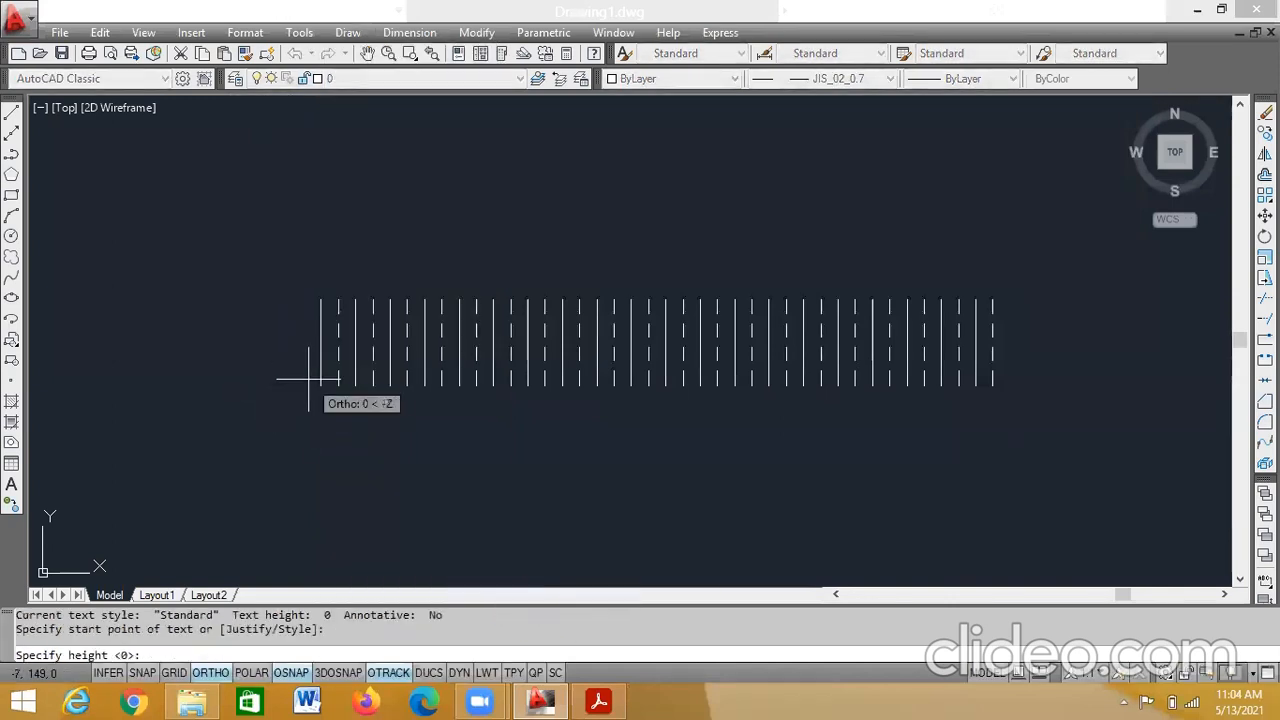
pyautogui.write('0.2')
pyautogui.press('Return')
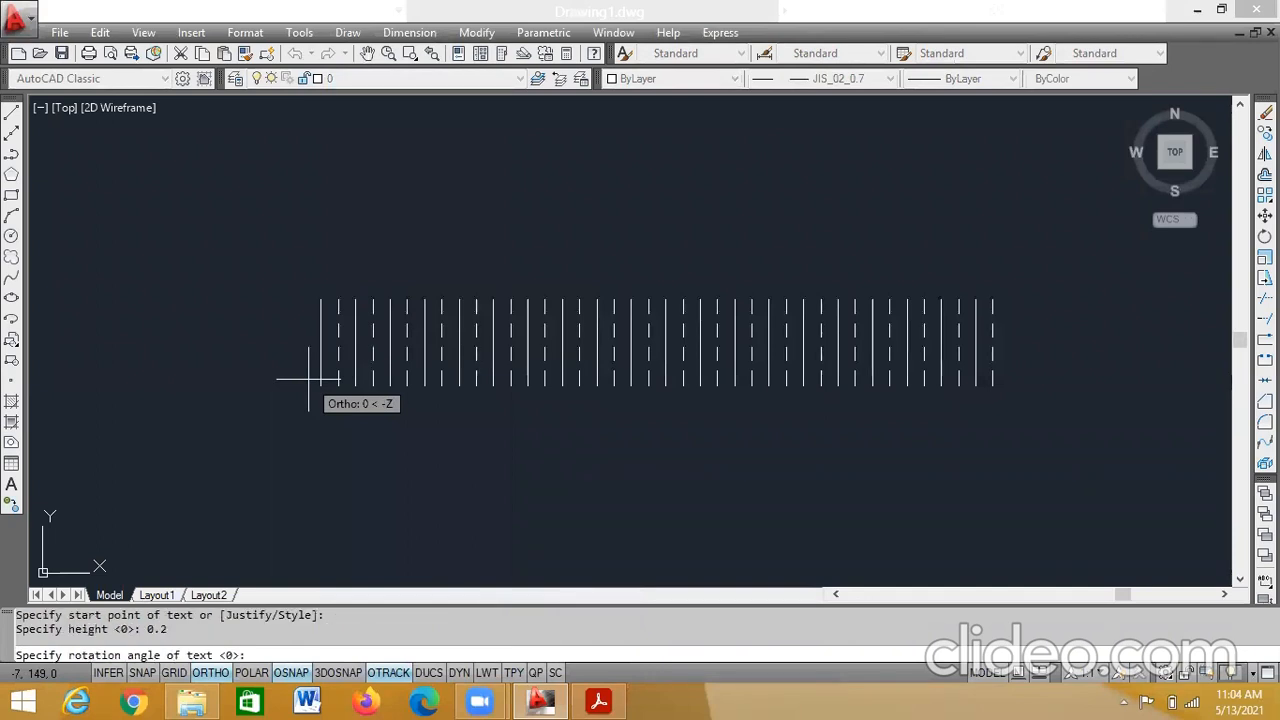
pyautogui.write('0')
pyautogui.press('Return')
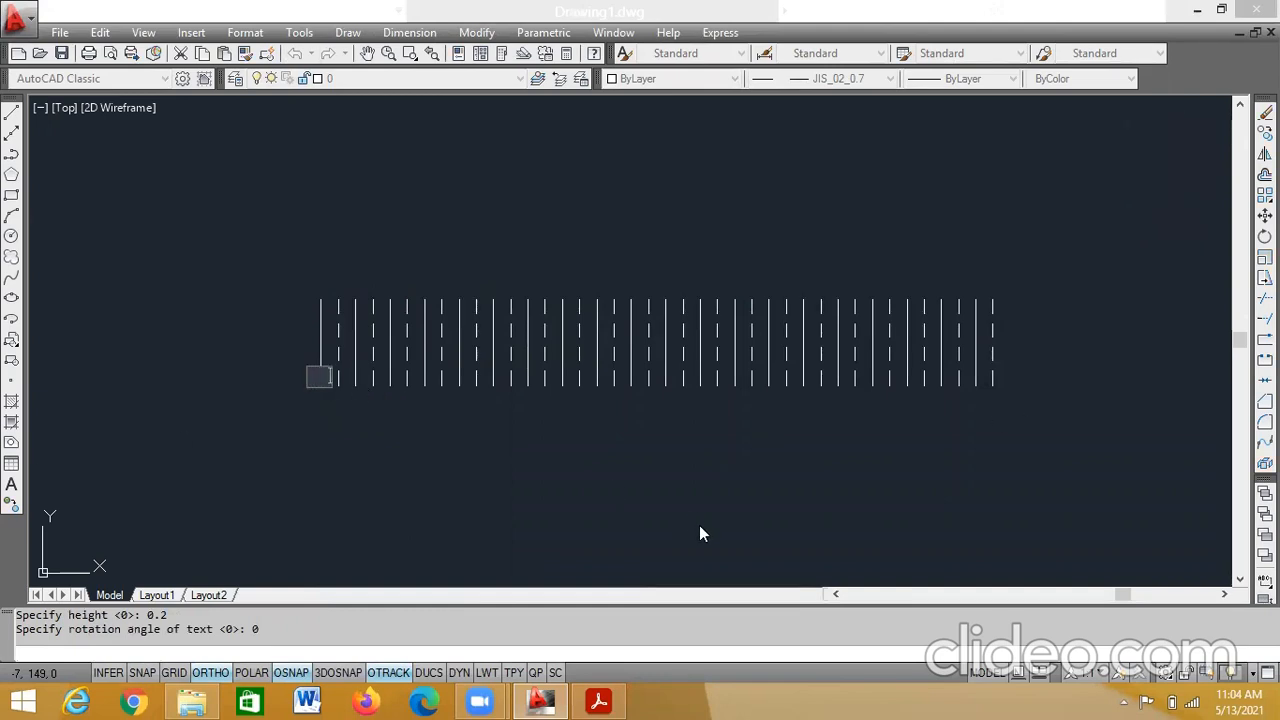
pyautogui.write('2    ')
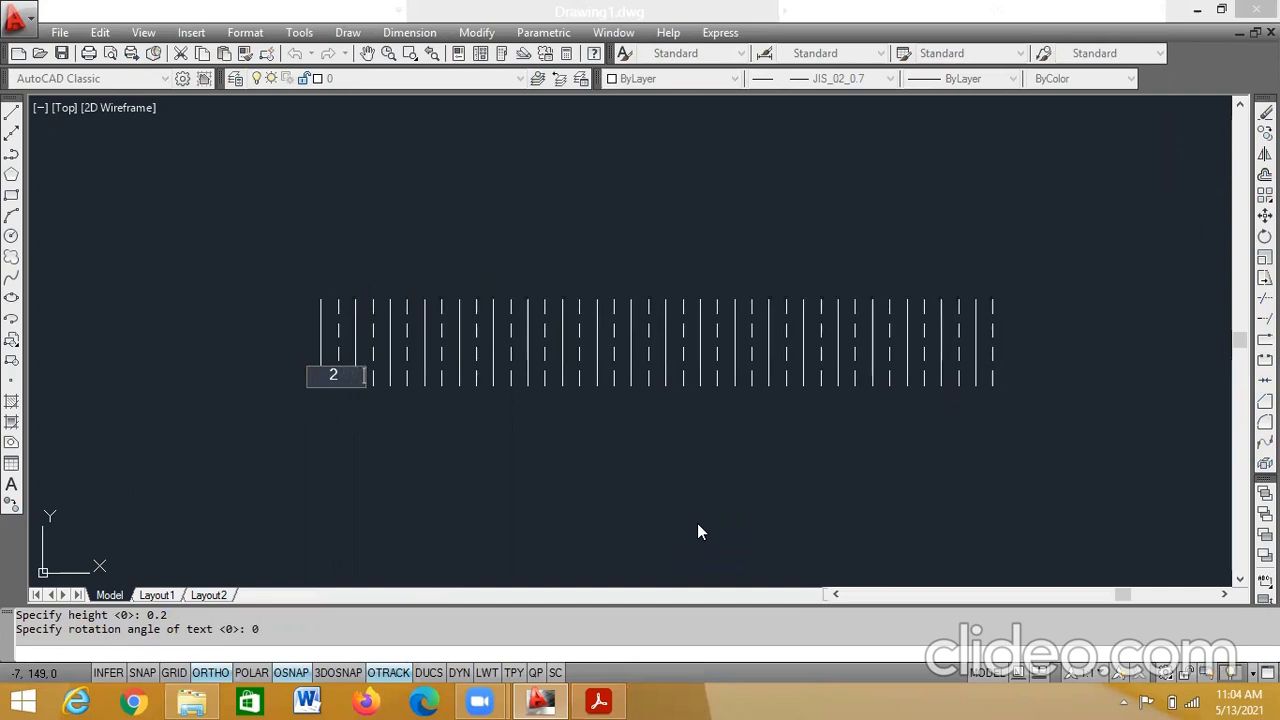
pyautogui.write('4    6   ')
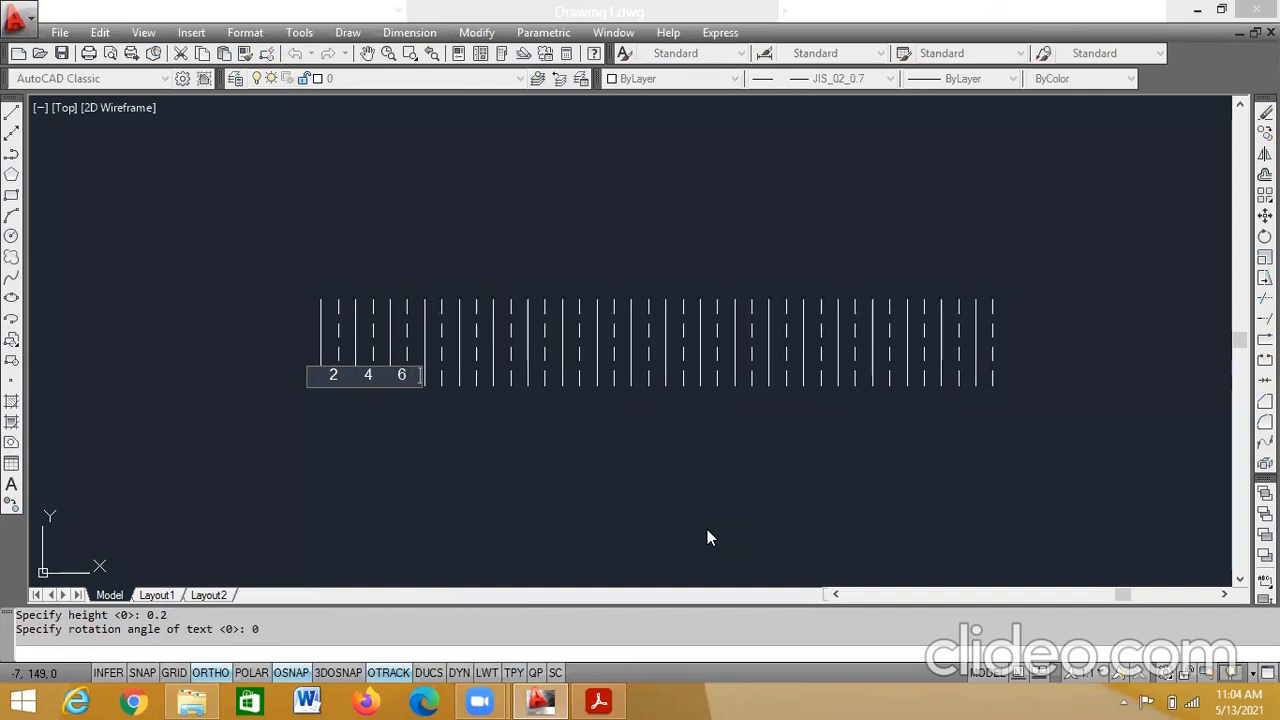
pyautogui.write(' 8  ')
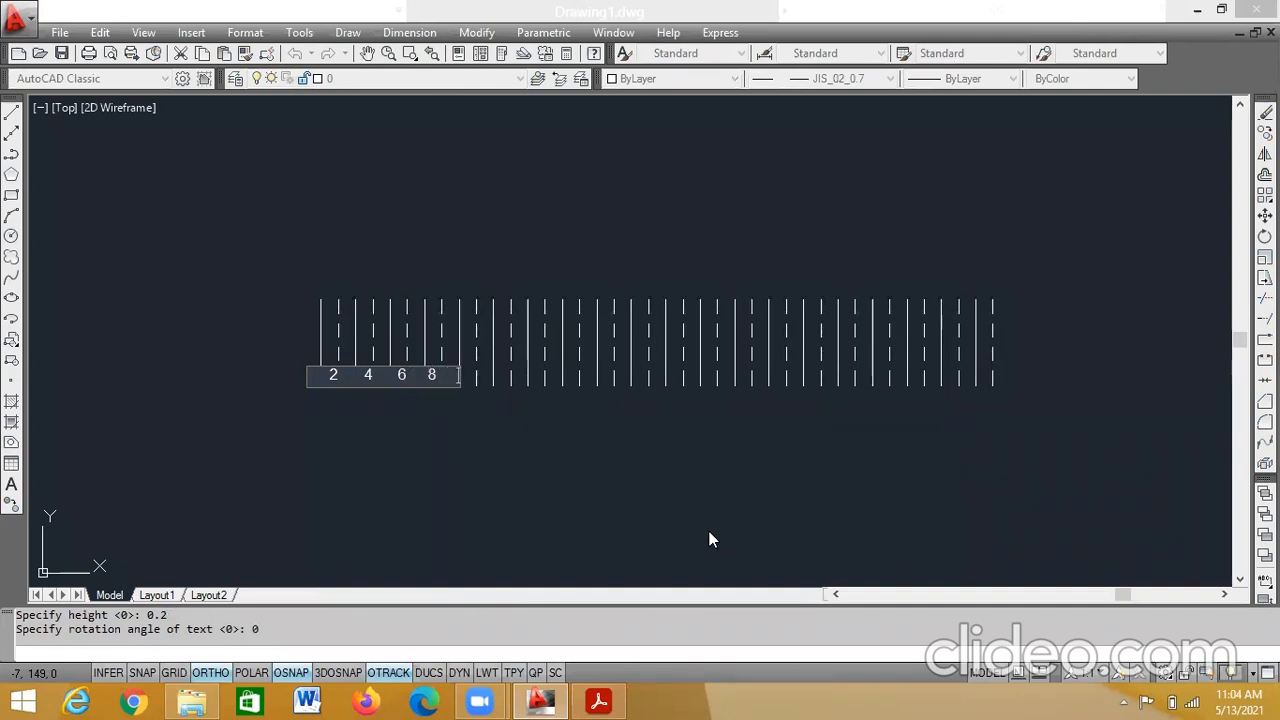
pyautogui.write(' 10')
pyautogui.click(710, 533)
pyautogui.write('12')
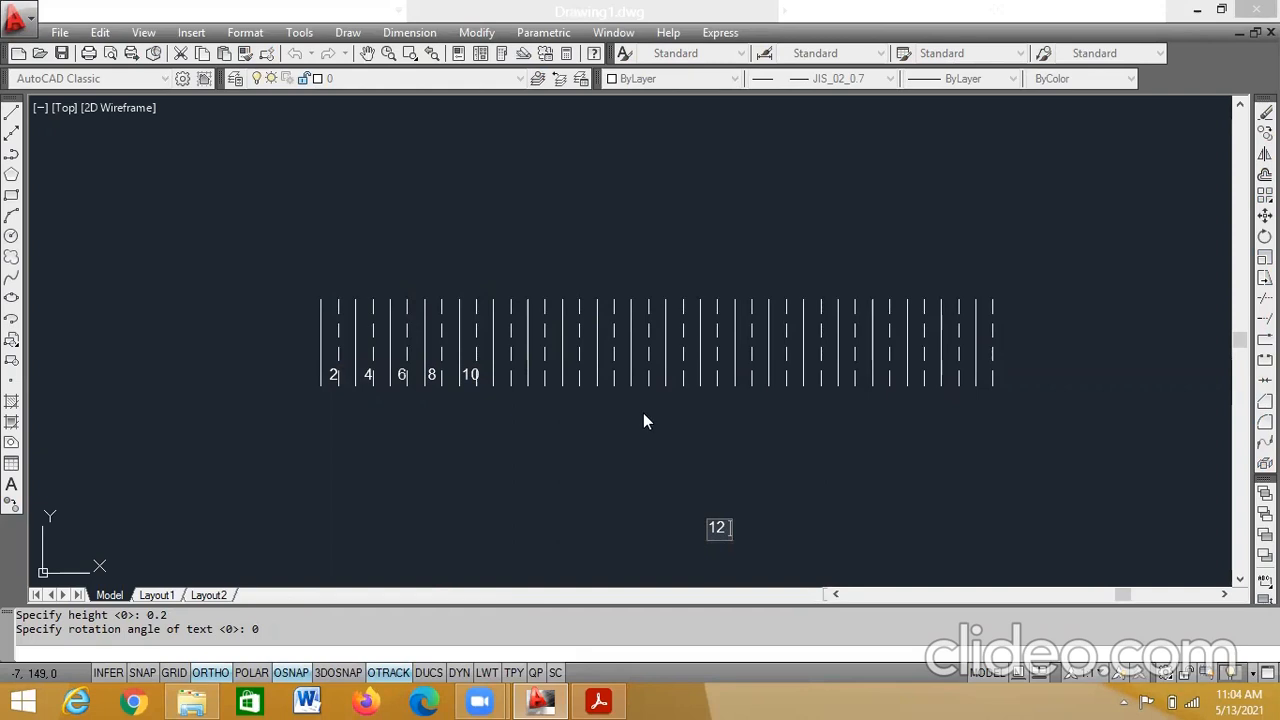
pyautogui.press('Escape')
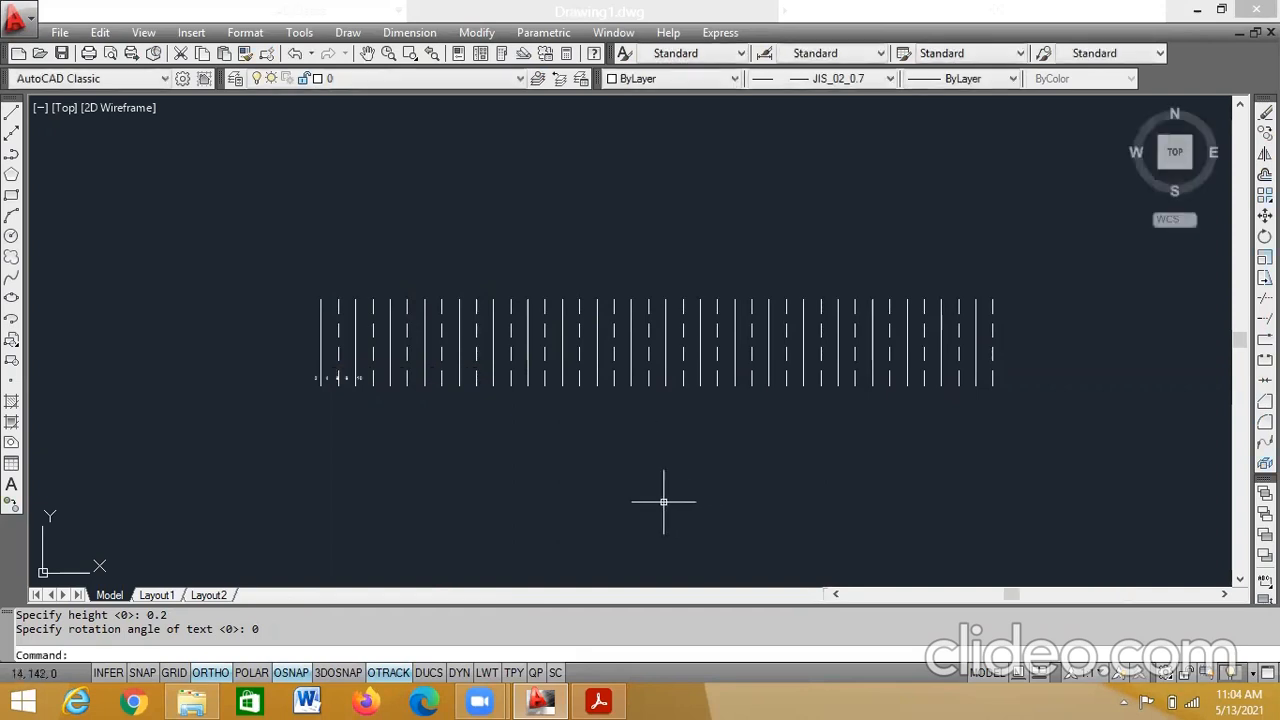
# - Extend the number text under the conductor lines with the even numbers from 12 to 40, spaced apart along the row
pyautogui.doubleClick(314, 380)
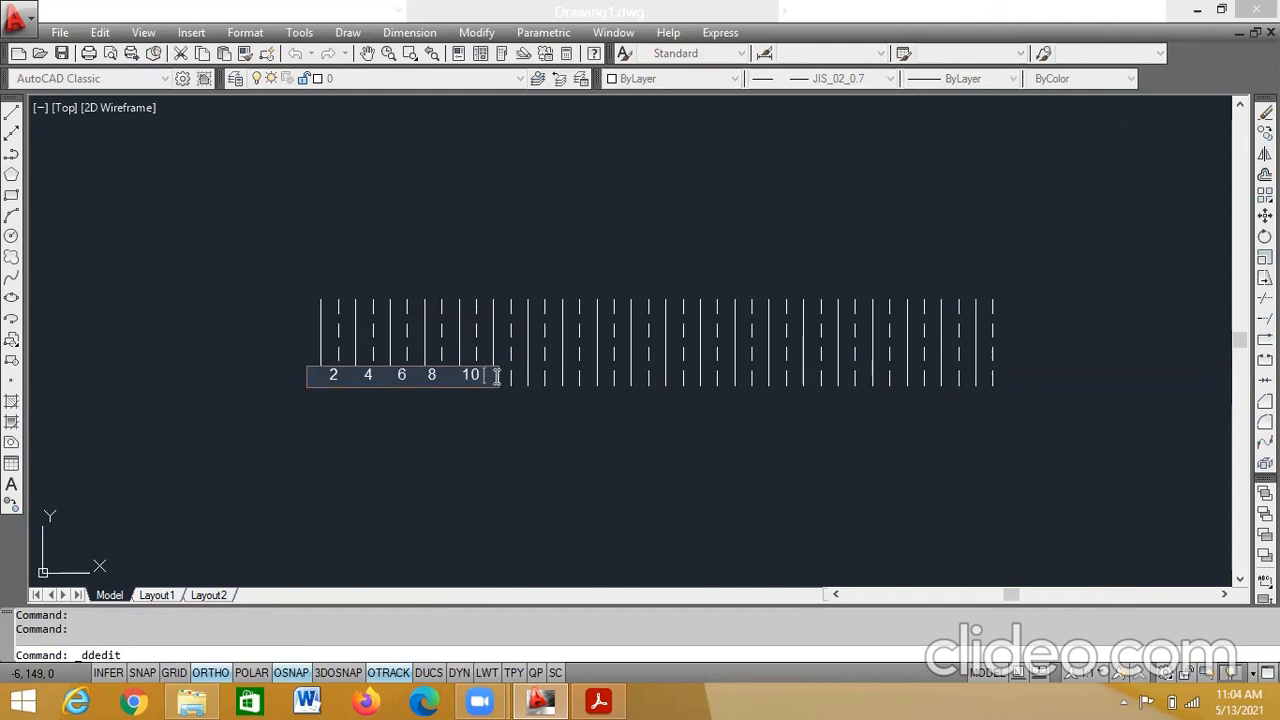
pyautogui.write('12 14 16 18 20 22 24 26 ')
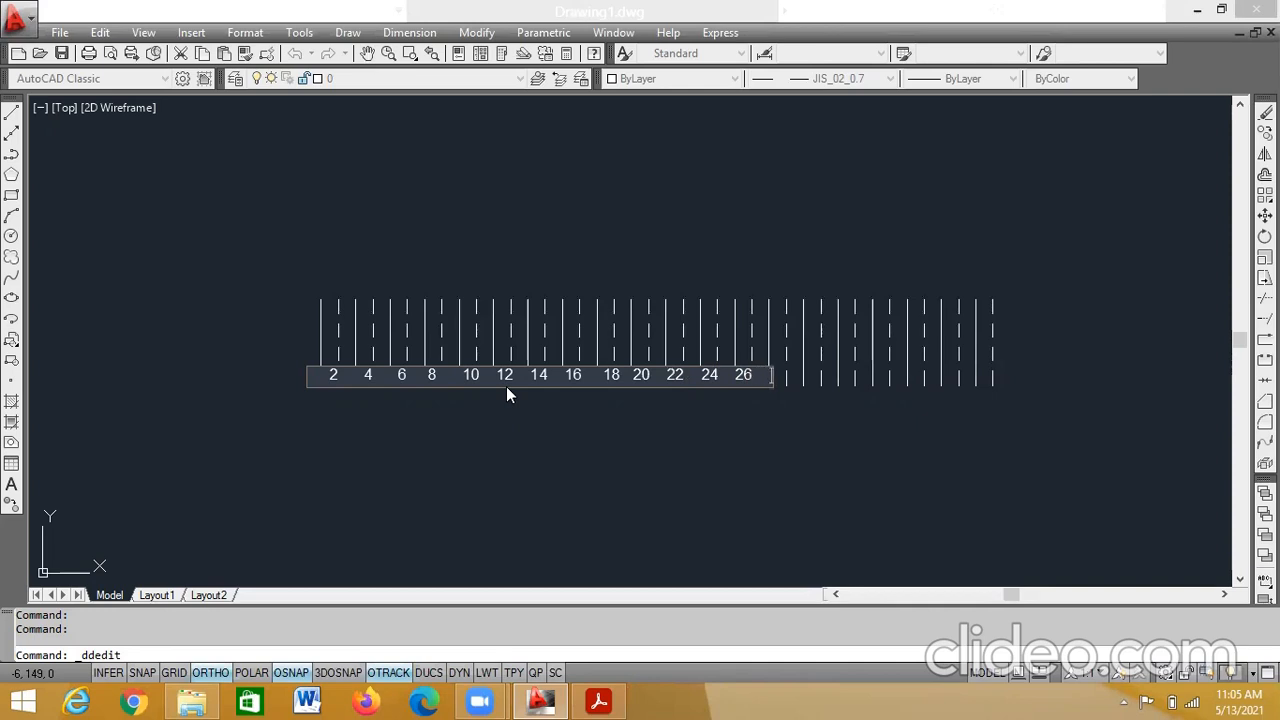
pyautogui.write('28 30 32 ')
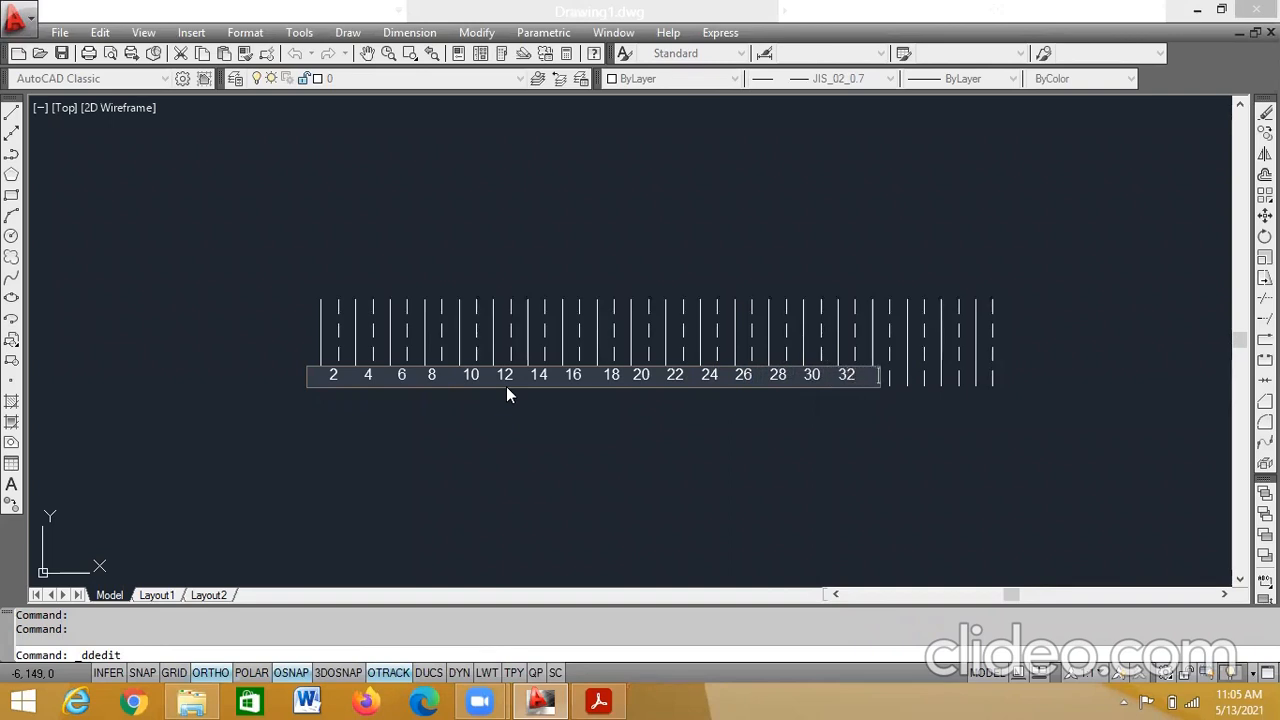
pyautogui.write('34 ')
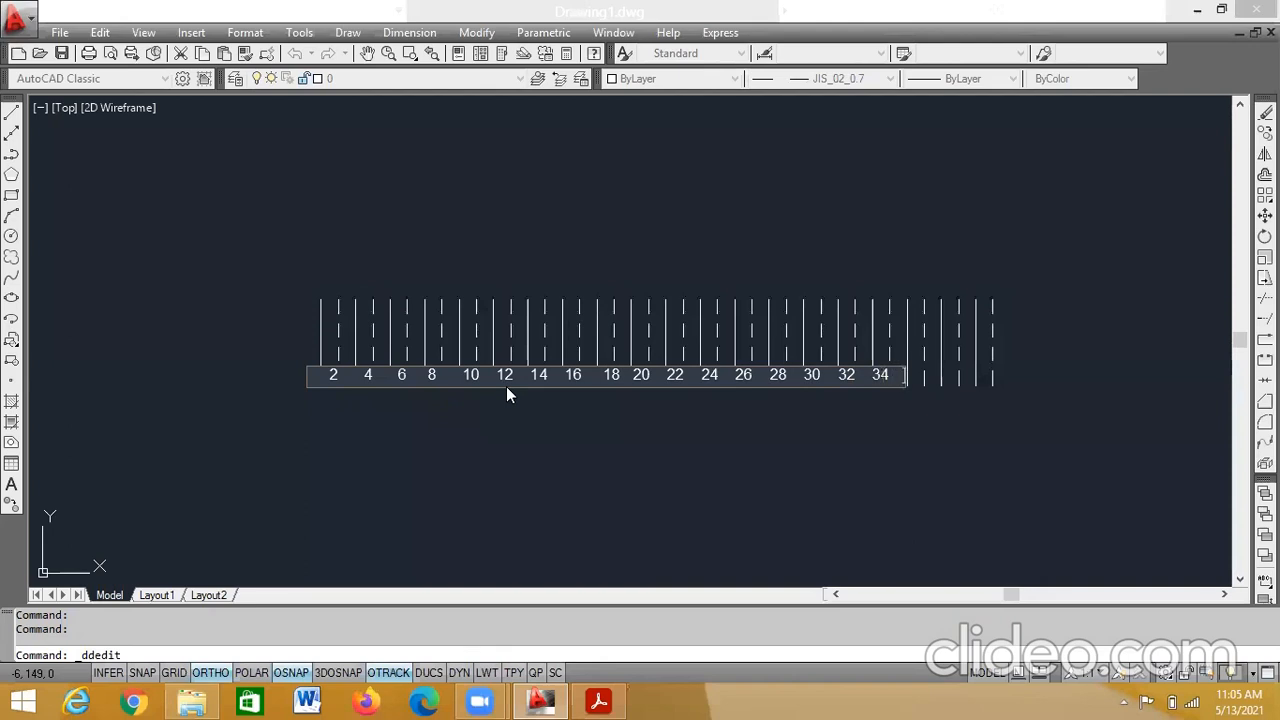
pyautogui.write('36  38')
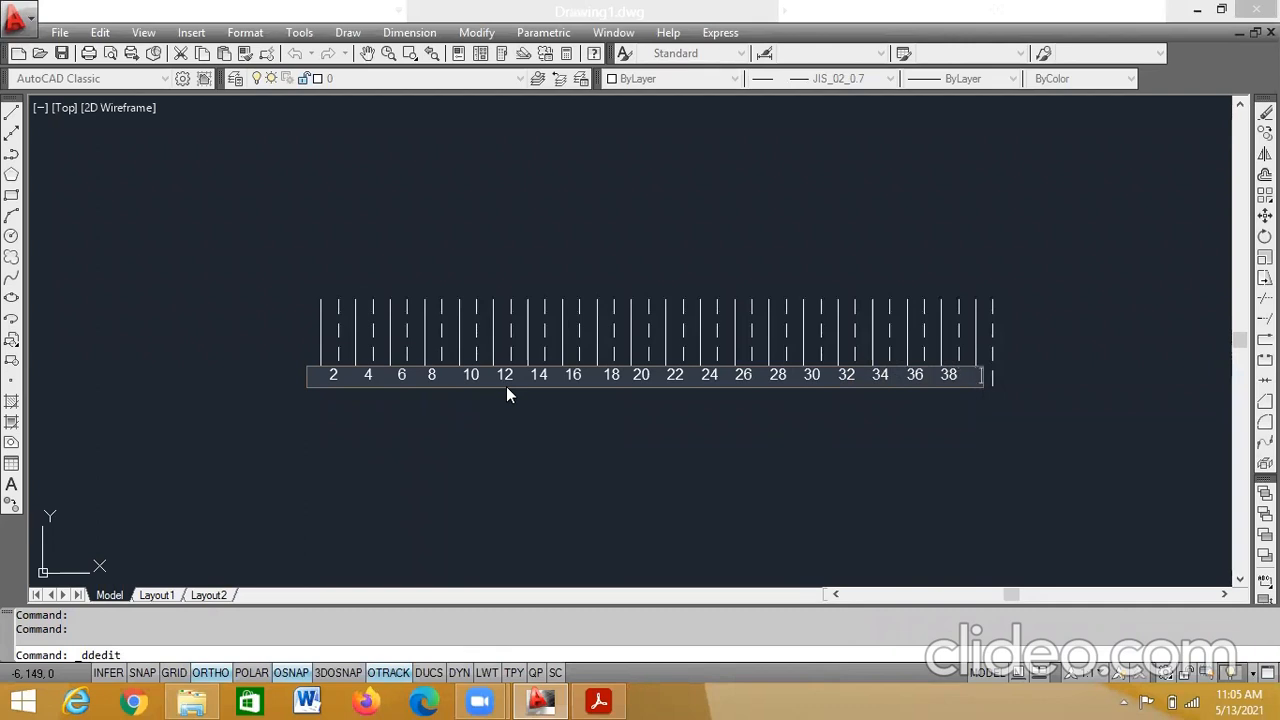
pyautogui.write('0')
pyautogui.click(1031, 406)
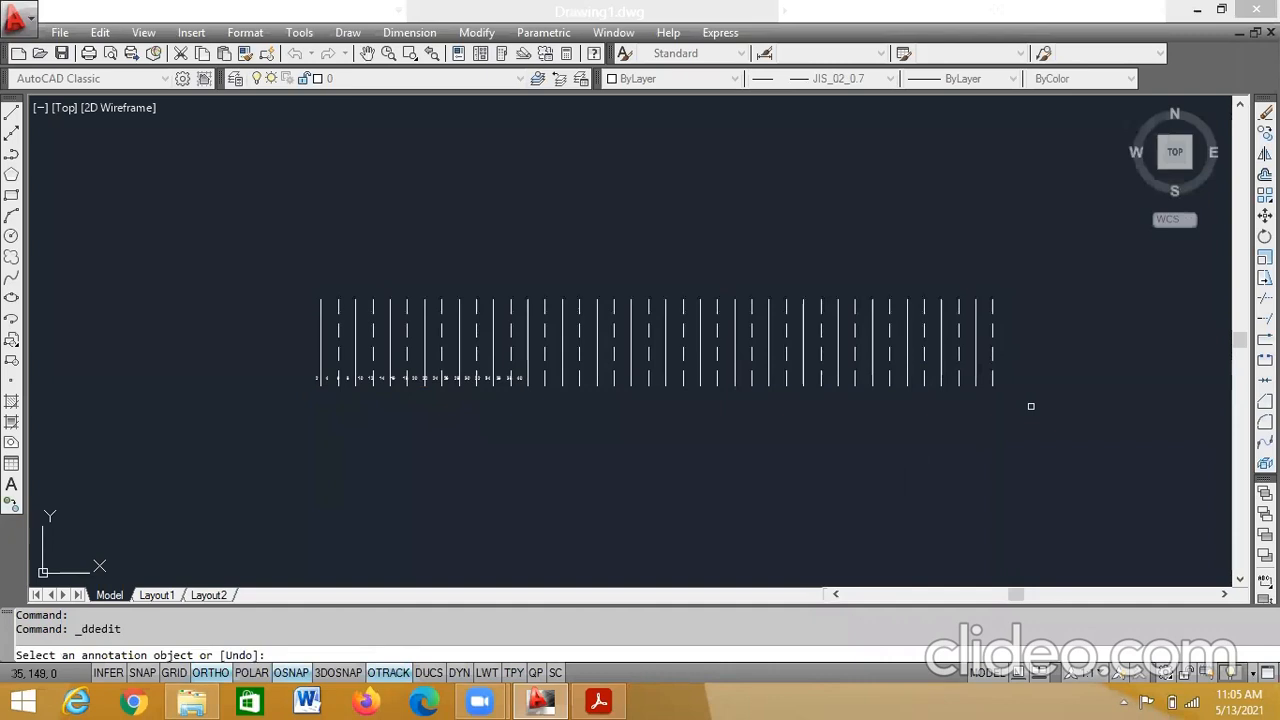
pyautogui.press('Escape')
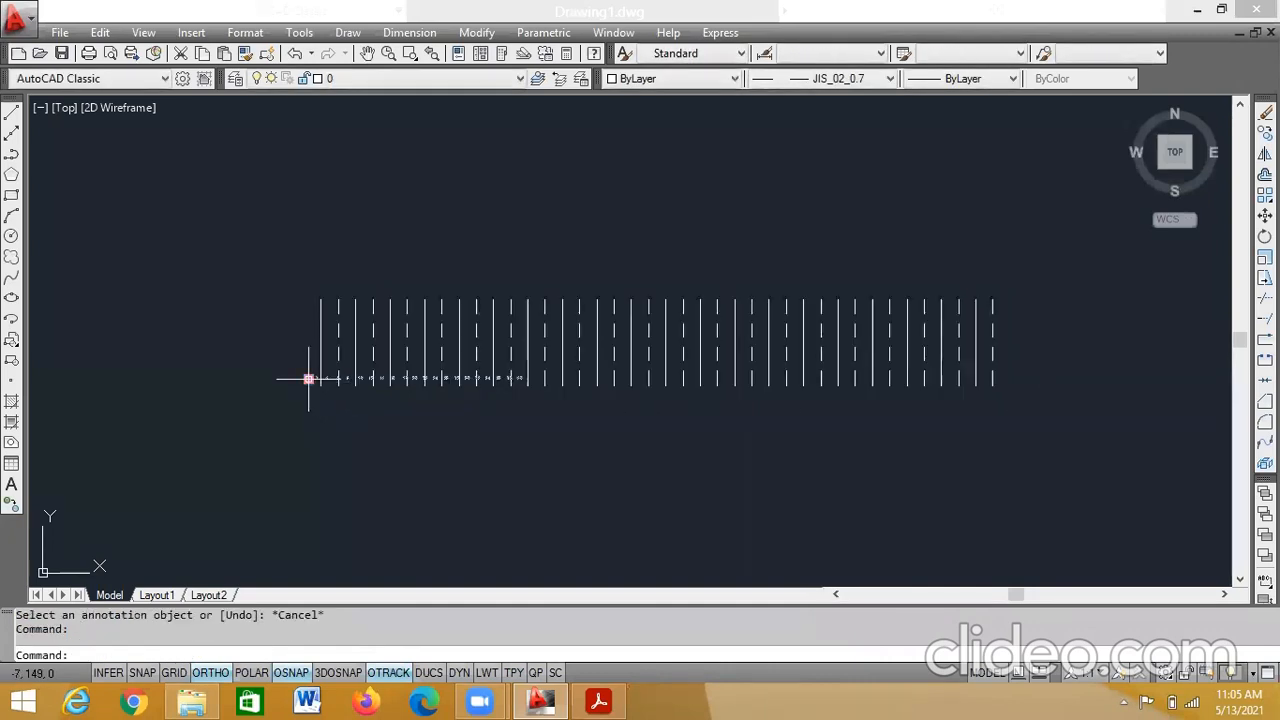
# - Scale the number text up from its left end to spread along the conductor row, and shift it down to the lines' lower ends
pyautogui.rightClick(309, 378)
pyautogui.click(366, 402)
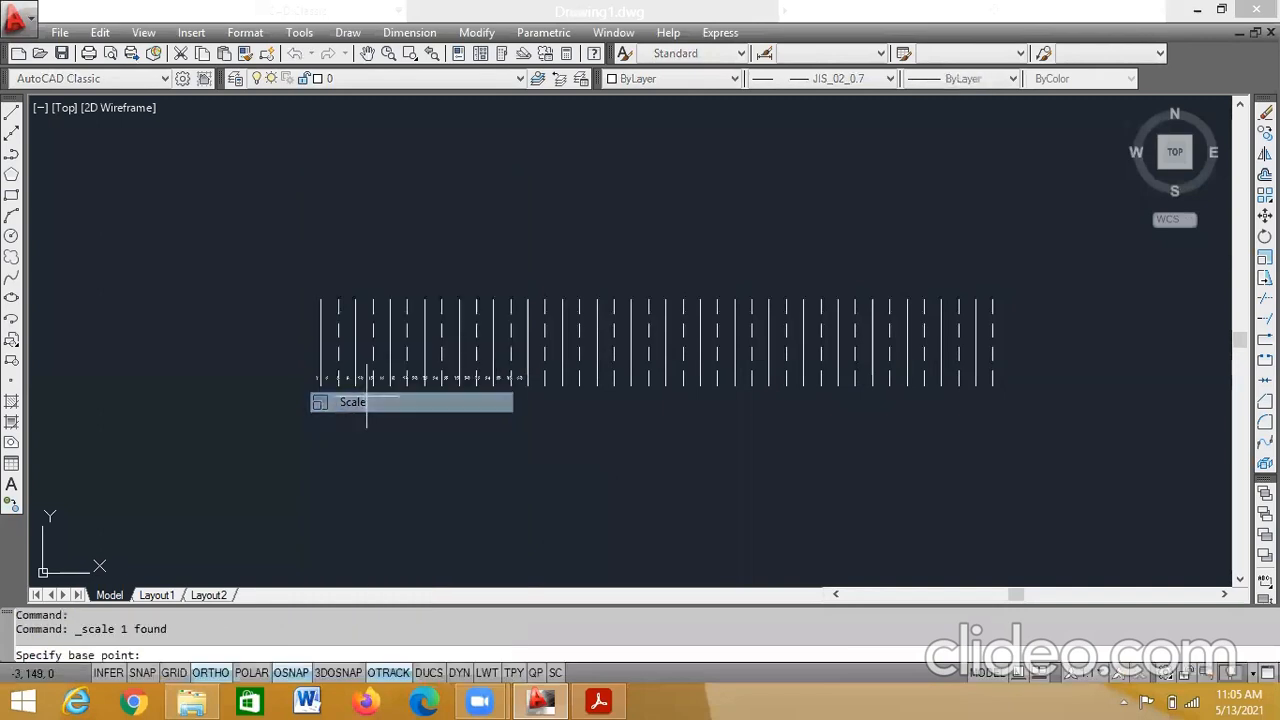
pyautogui.click(318, 378)
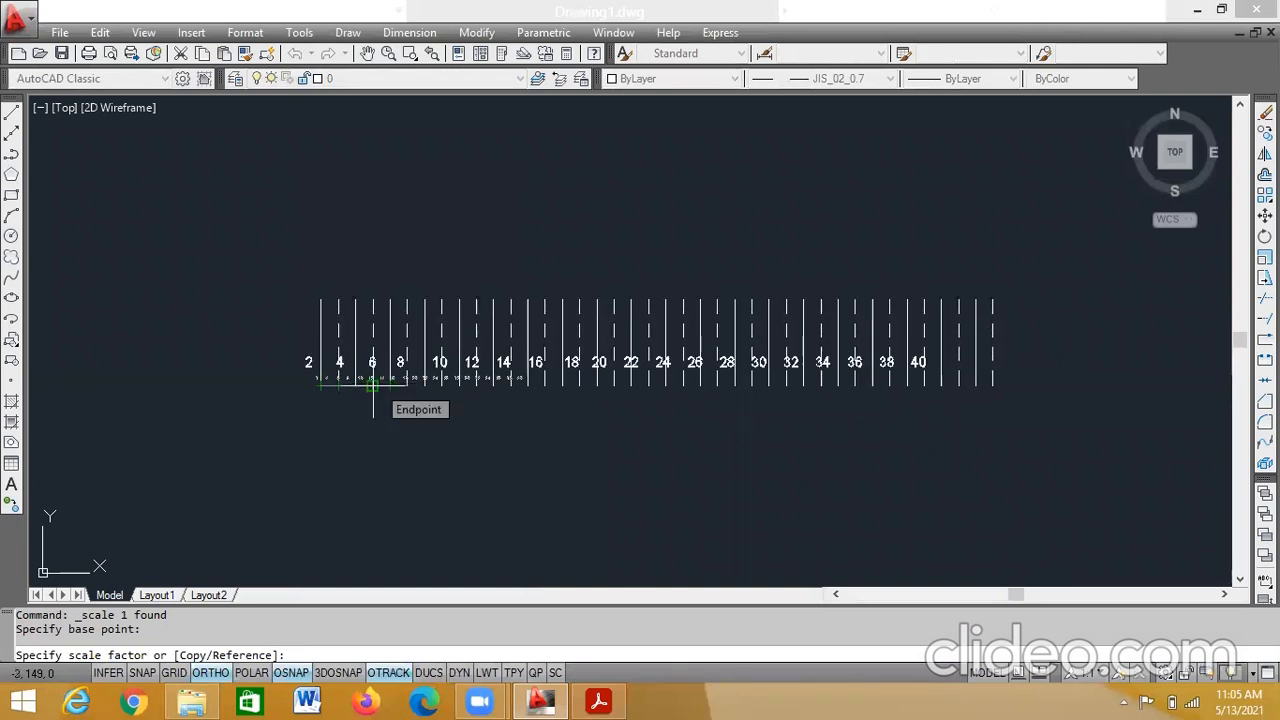
pyautogui.press('Escape')
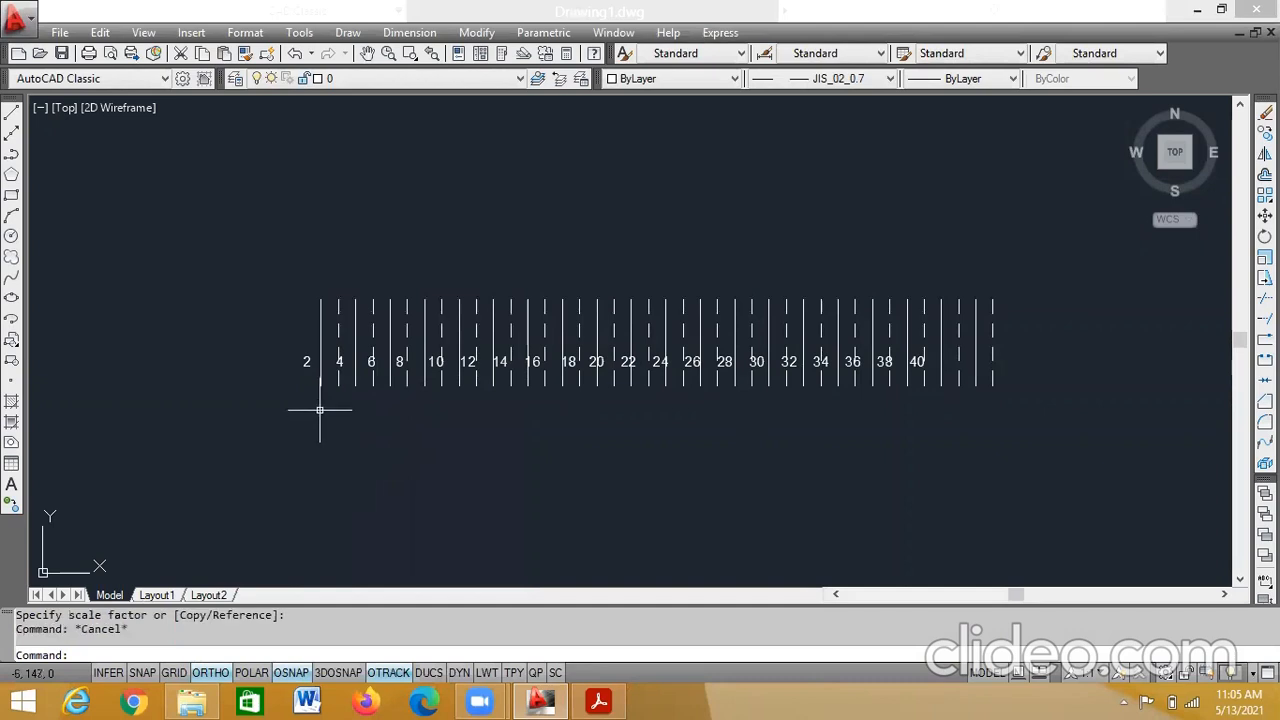
pyautogui.click(285, 365)
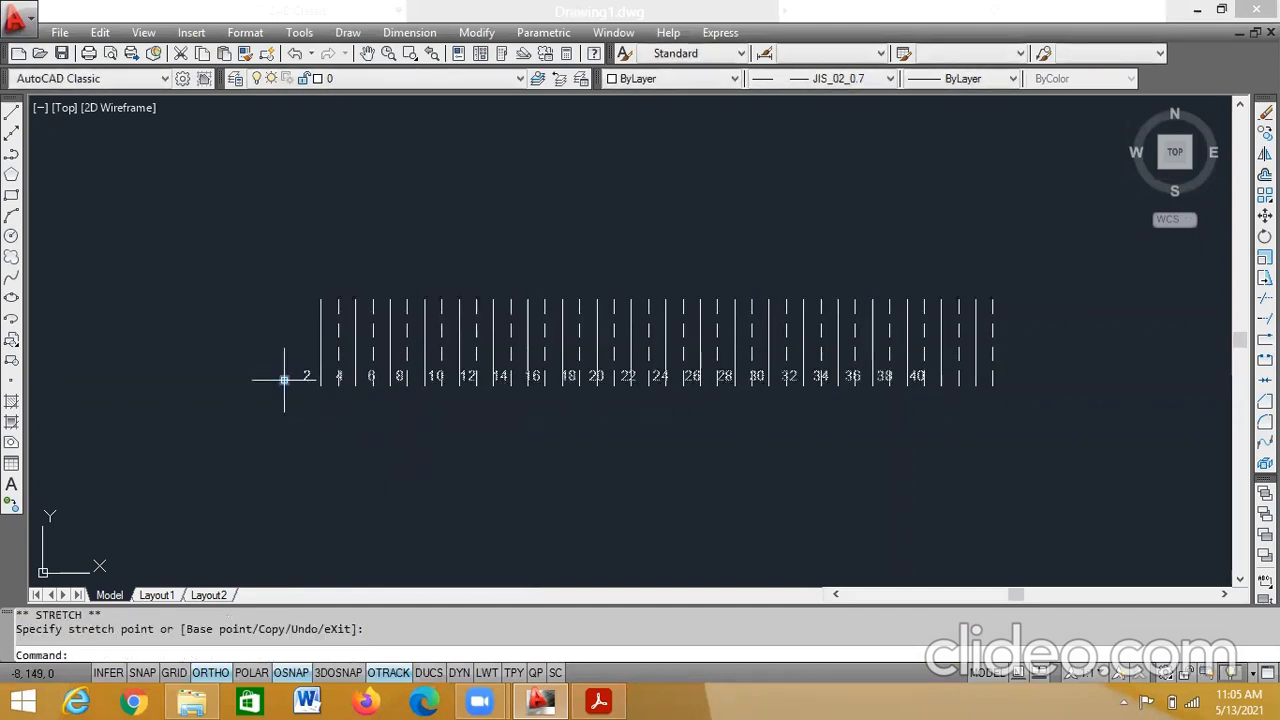
pyautogui.press('Escape')
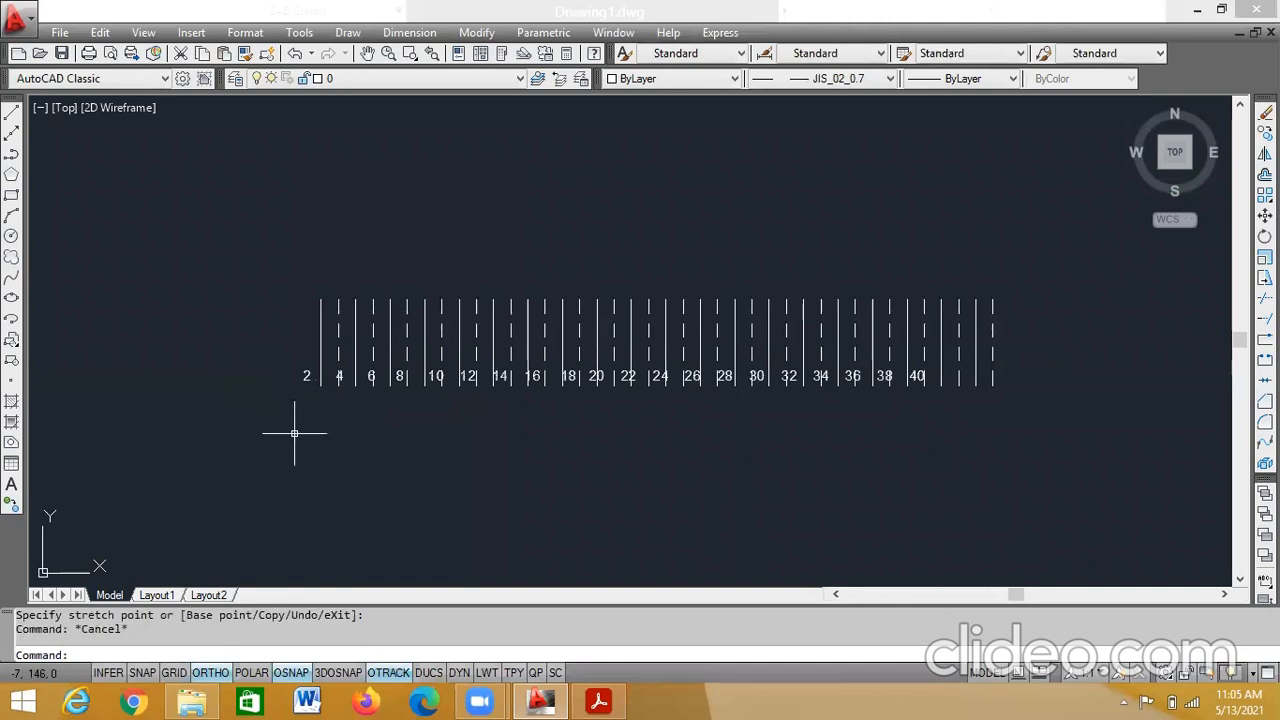
# - Edit the spacing in the number text so each even number from 2 to 40 sits just before its dashed conductor line
pyautogui.doubleClick(303, 380)
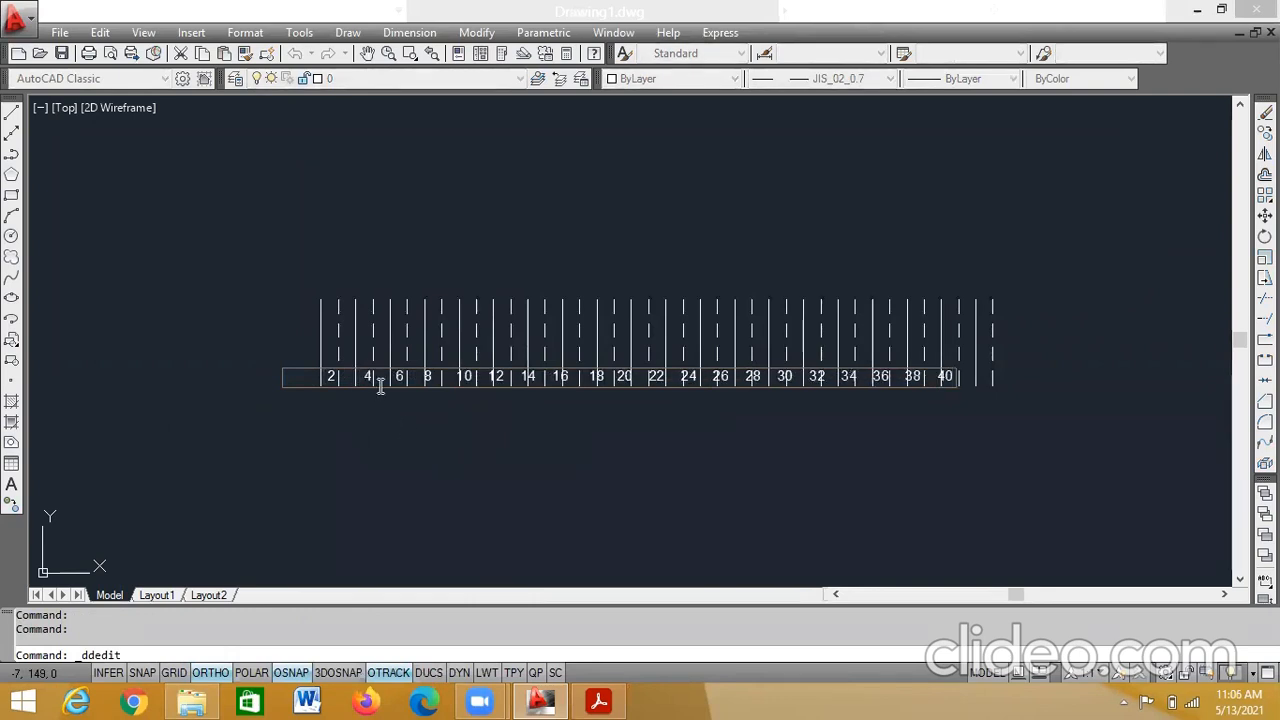
pyautogui.click(428, 378)
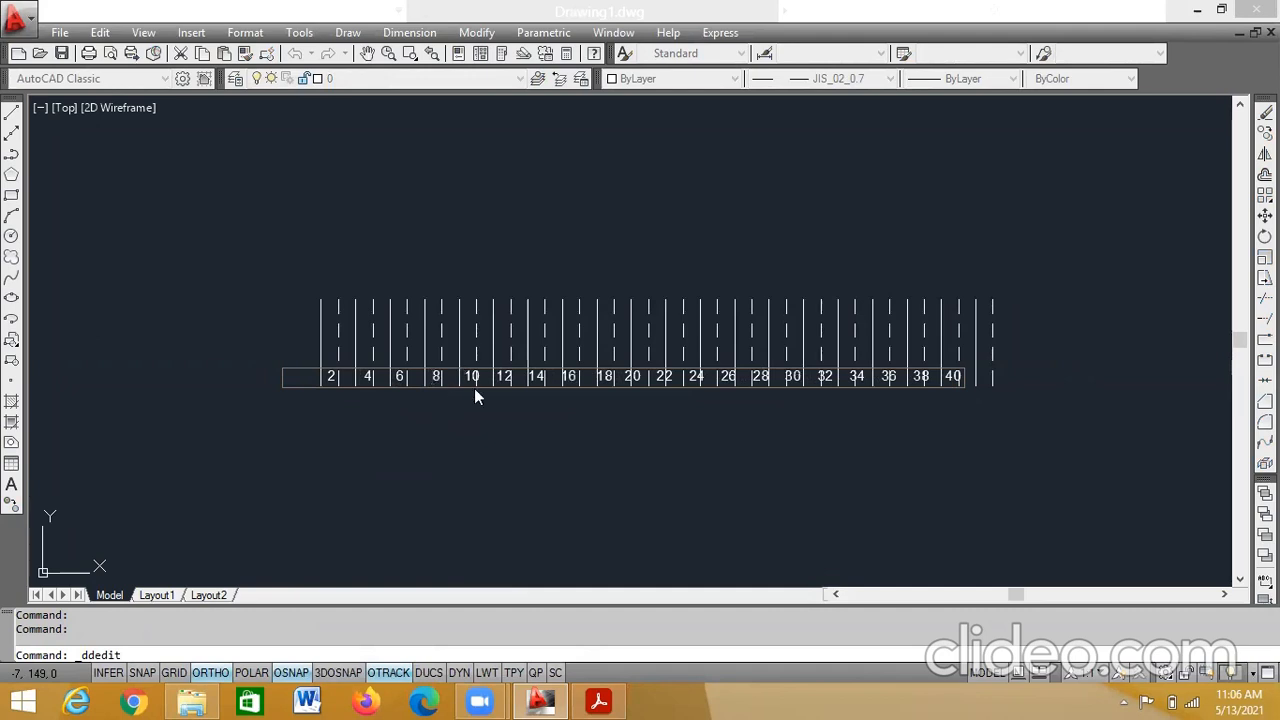
pyautogui.press('BackSpace')
pyautogui.click(625, 376)
pyautogui.click(662, 377)
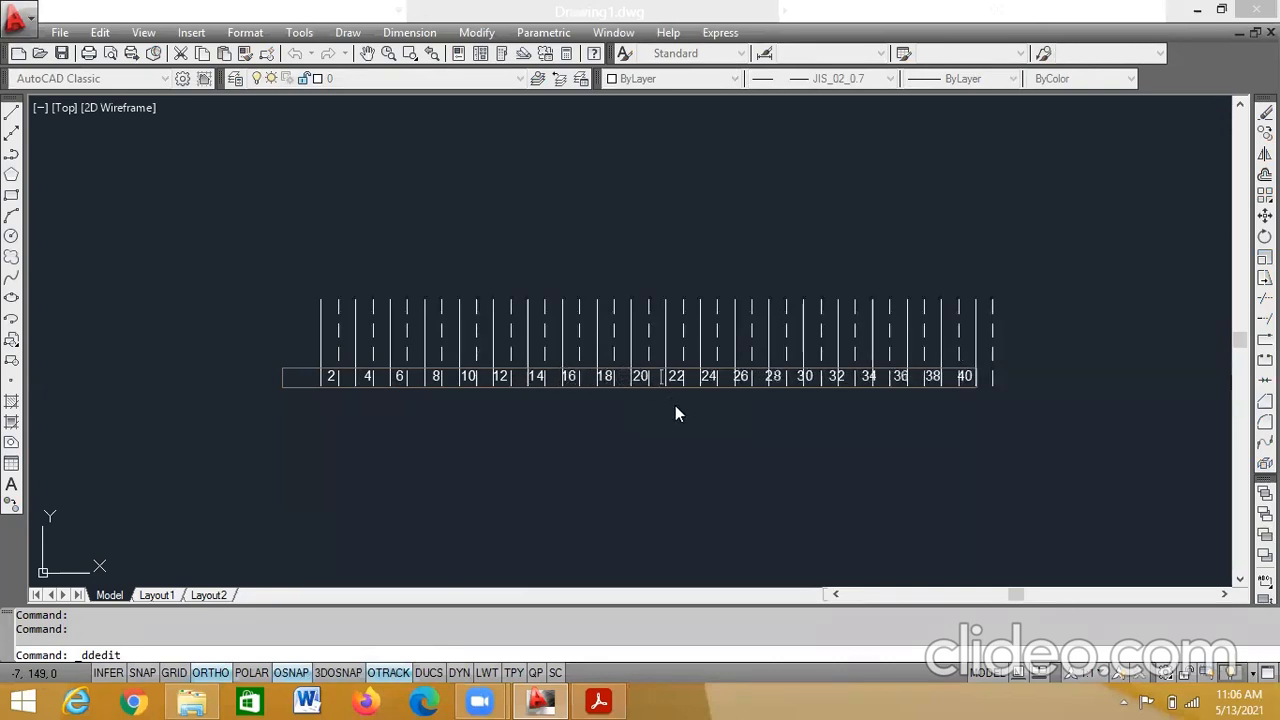
pyautogui.click(735, 376)
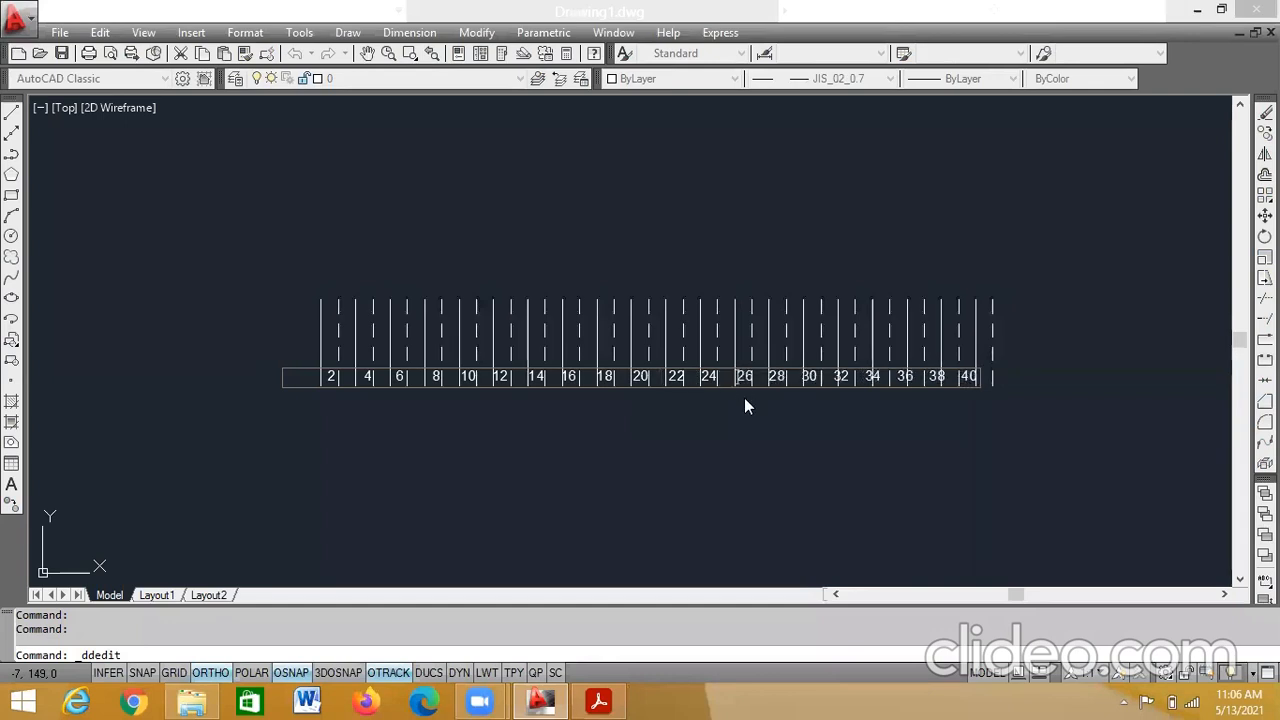
pyautogui.click(801, 376)
pyautogui.click(870, 377)
pyautogui.click(905, 377)
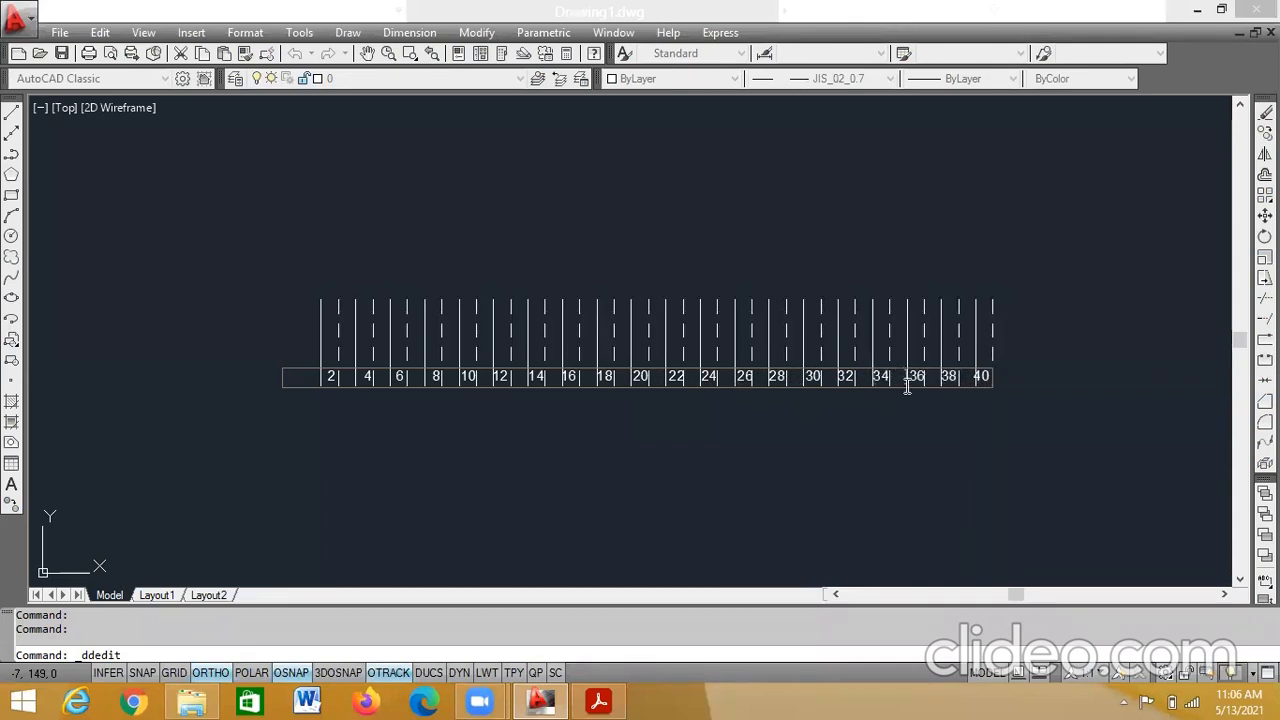
pyautogui.click(968, 377)
pyautogui.click(1038, 381)
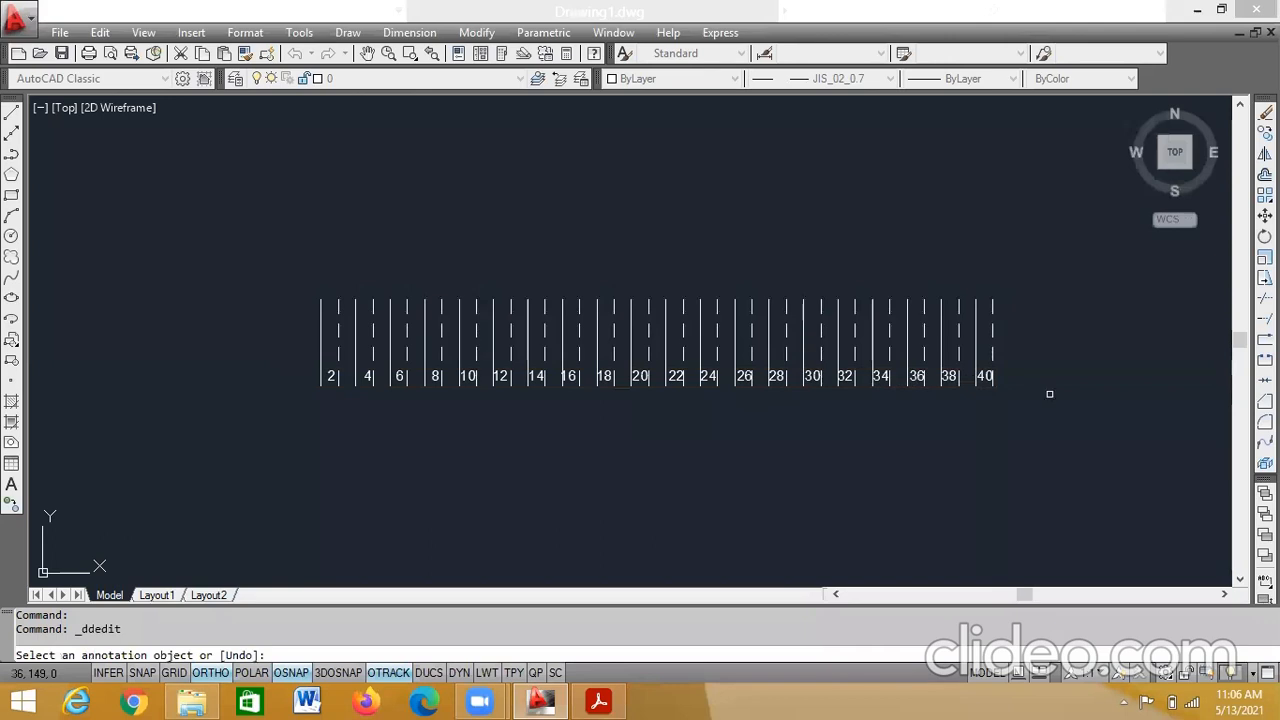
pyautogui.press('Escape')
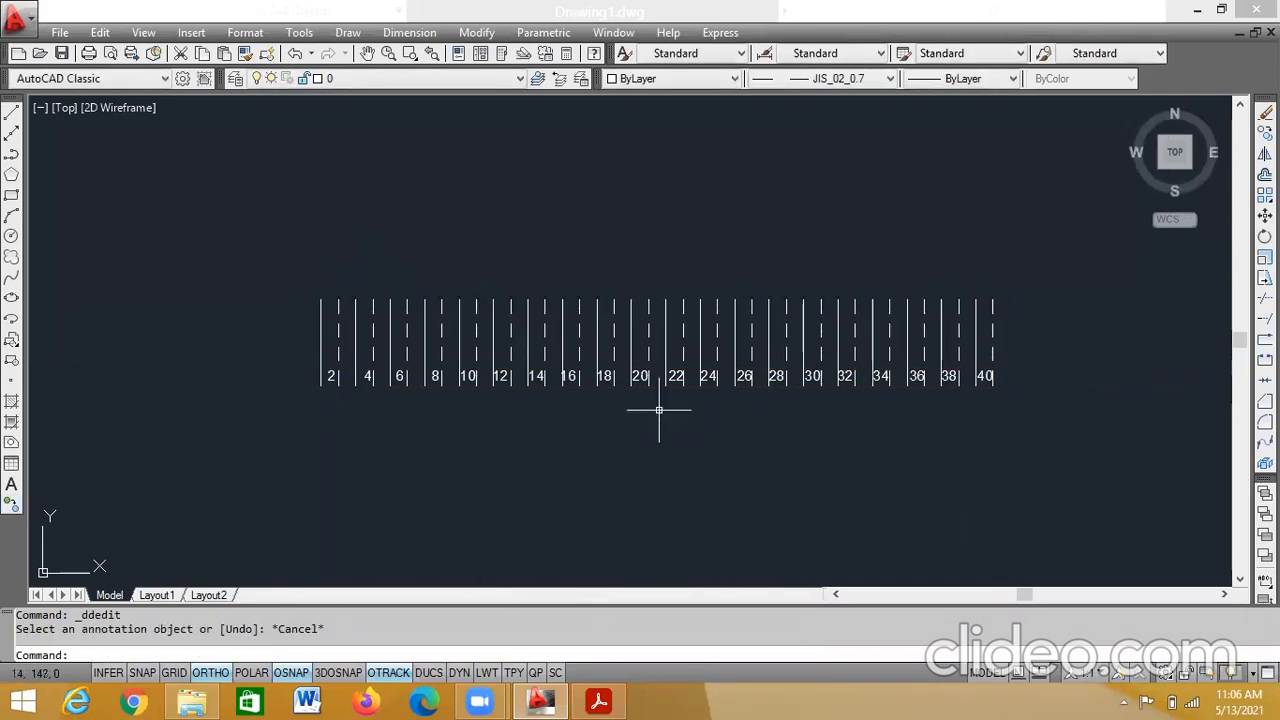
# - Turn on polar tracking and consult the duplex progressive lap winding table in the PDF problem before returning to AutoCAD
pyautogui.click(251, 673)
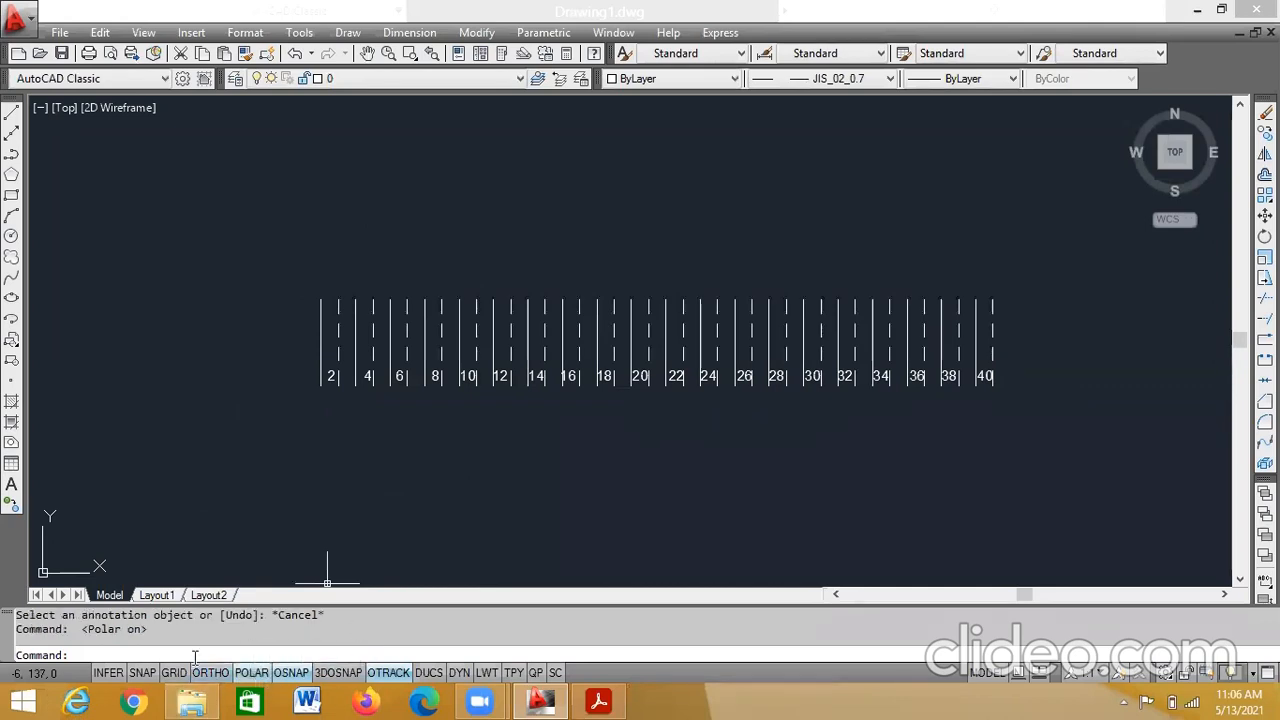
pyautogui.click(610, 698)
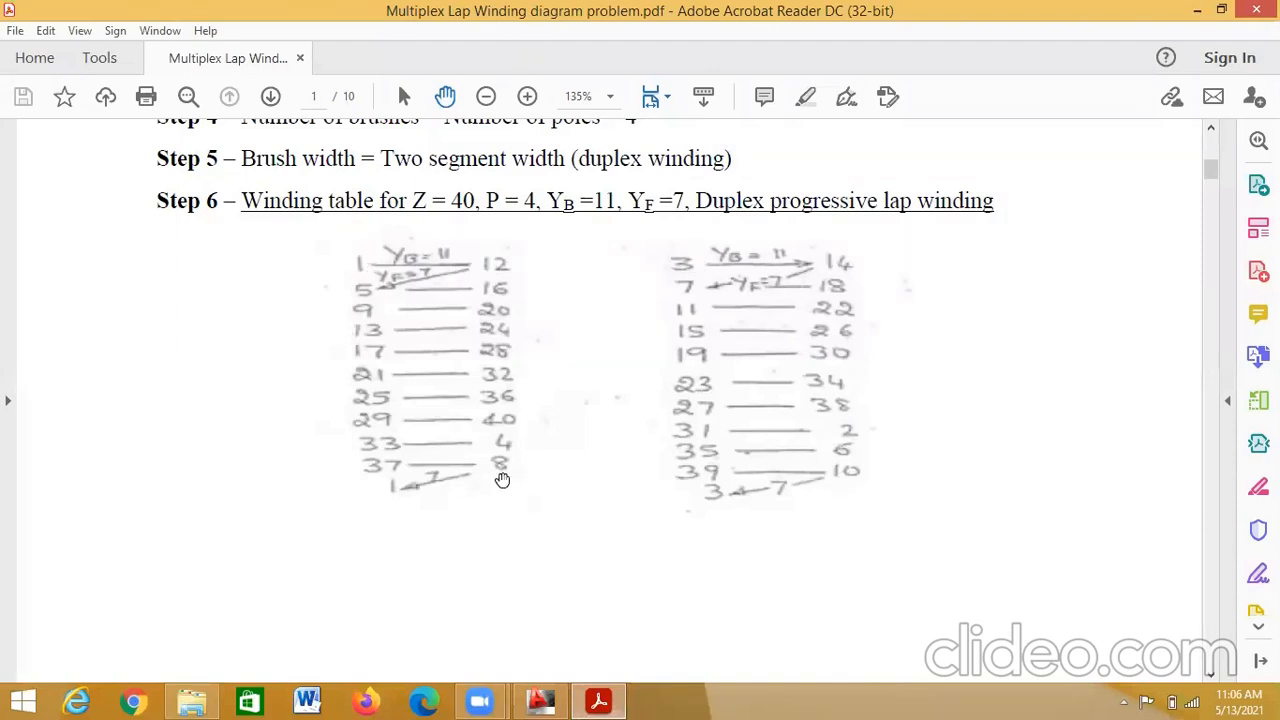
pyautogui.click(540, 701)
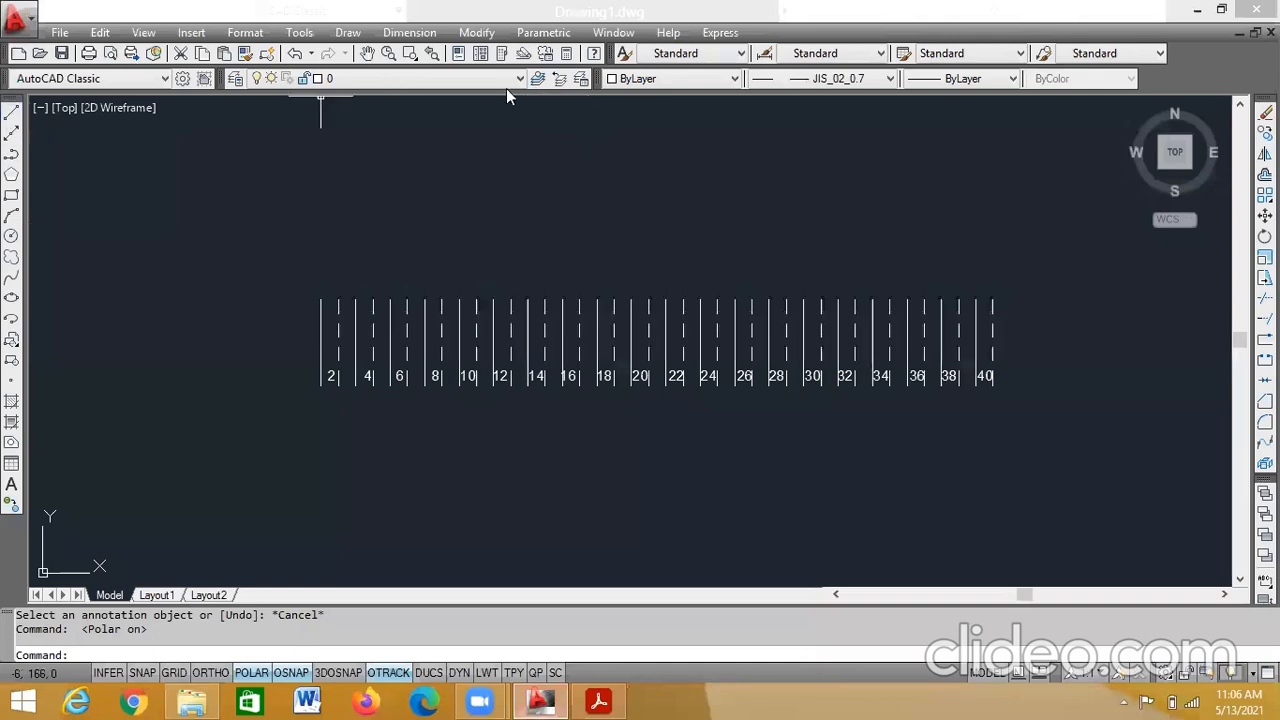
# - Set the linetype to ByLayer and draw a solid line from the first conductor's upper end, rising to the right at 45°
pyautogui.click(888, 78)
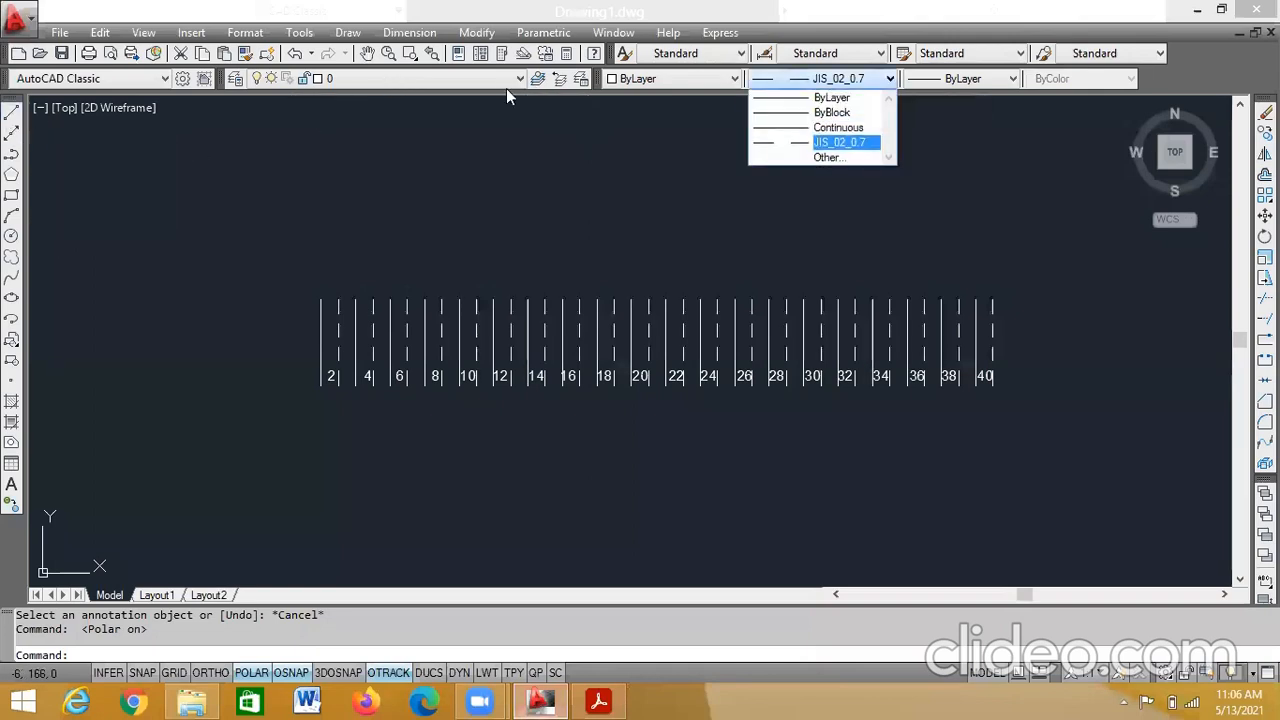
pyautogui.click(870, 100)
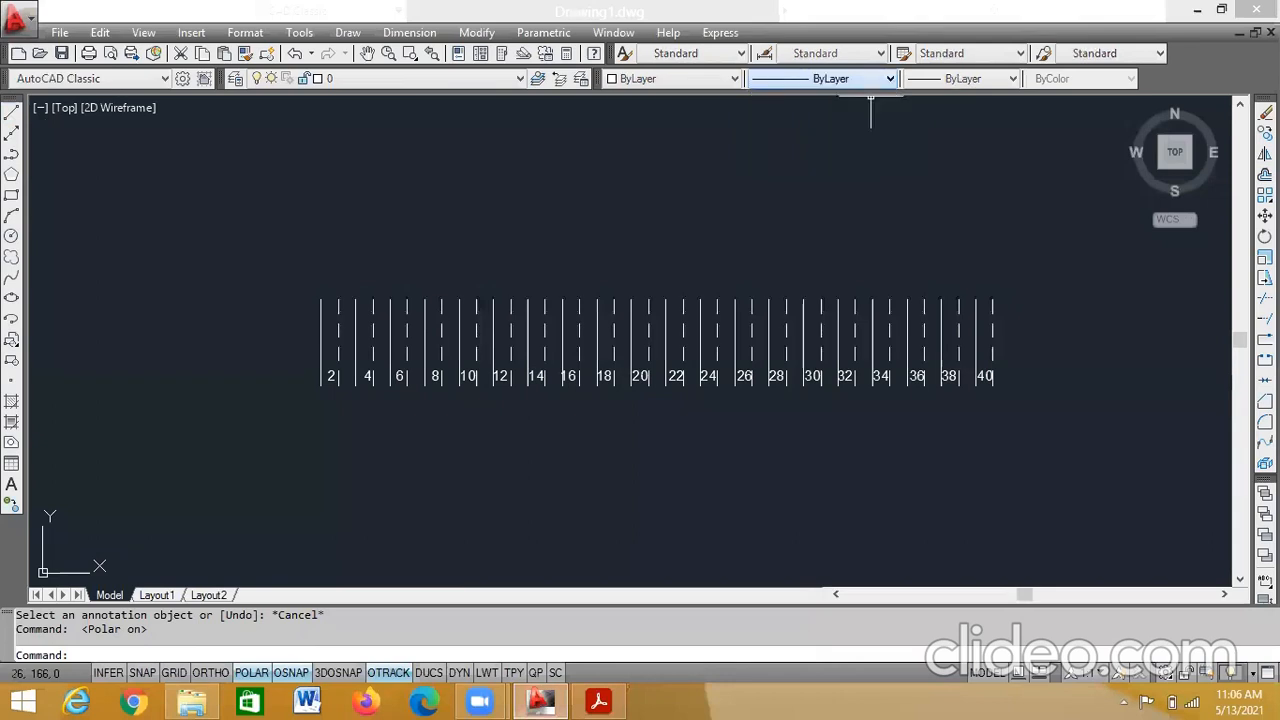
pyautogui.click(11, 116)
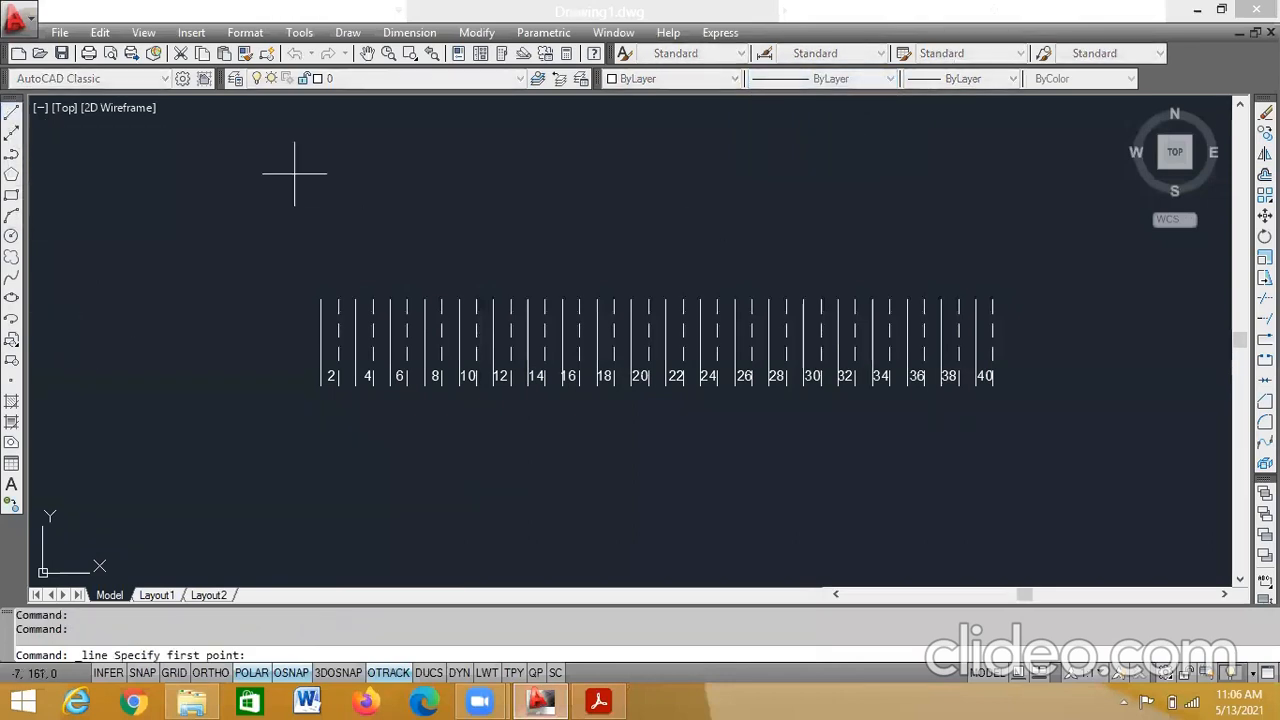
pyautogui.click(320, 299)
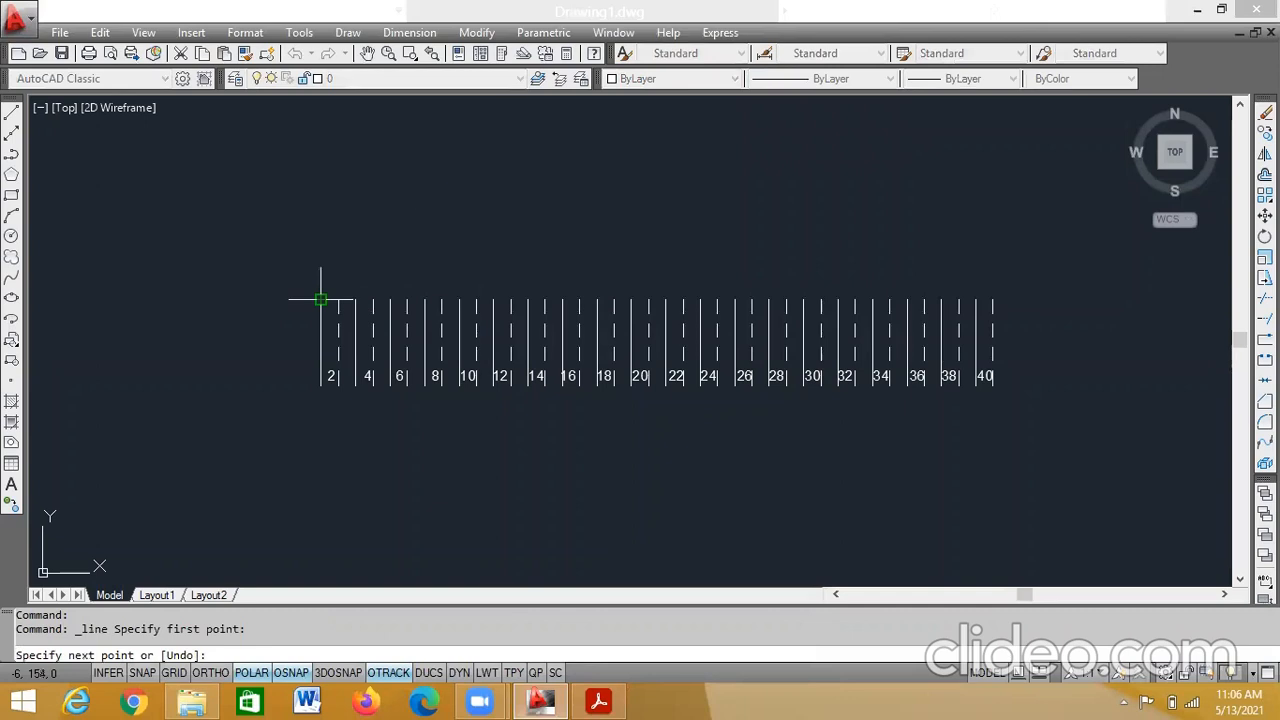
pyautogui.click(442, 178)
pyautogui.press('Escape')
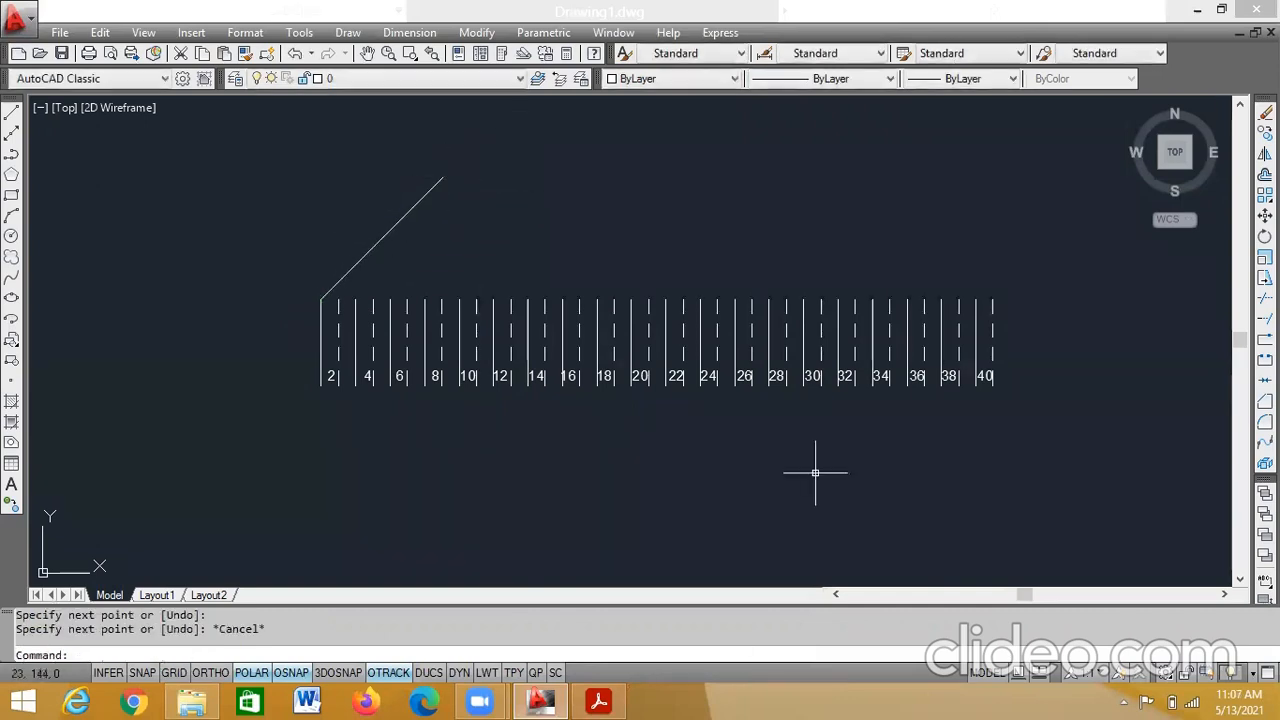
# - Check the PDF winding table, and draw a JIS_02_0.7 dashed line at 135° from conductor 12's upper end to meet the solid slanted line
pyautogui.click(598, 700)
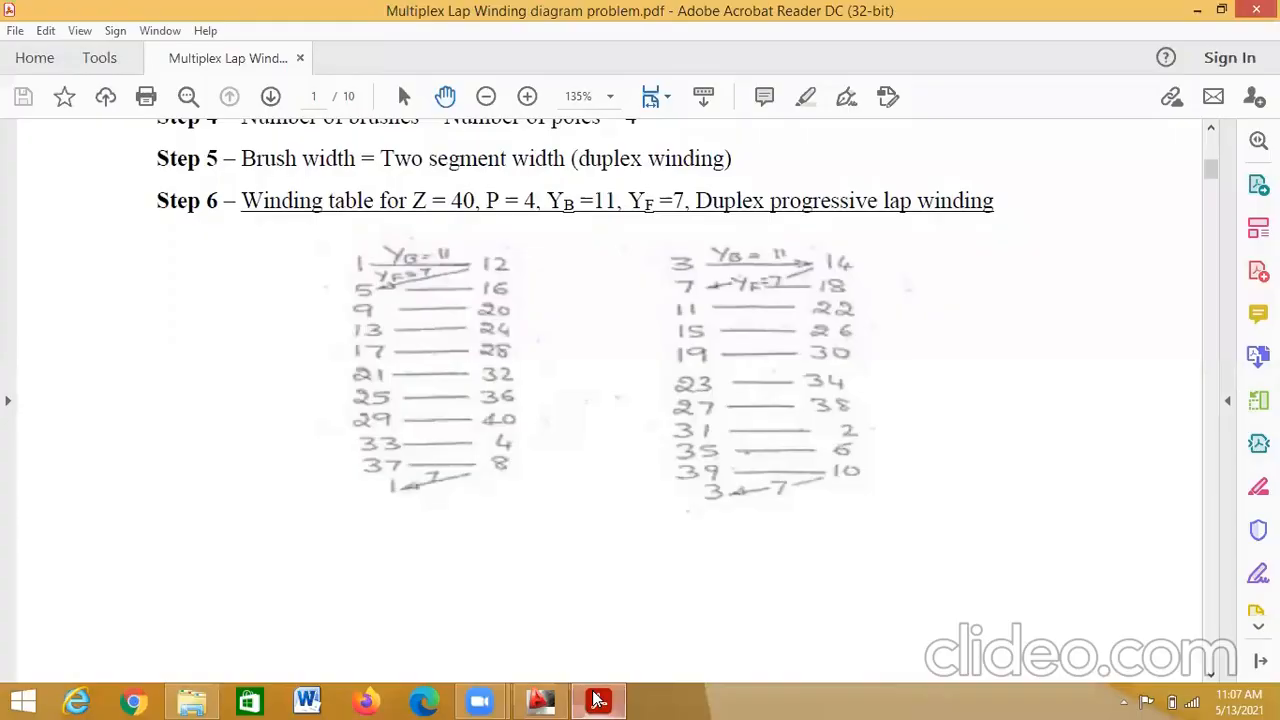
pyautogui.click(598, 700)
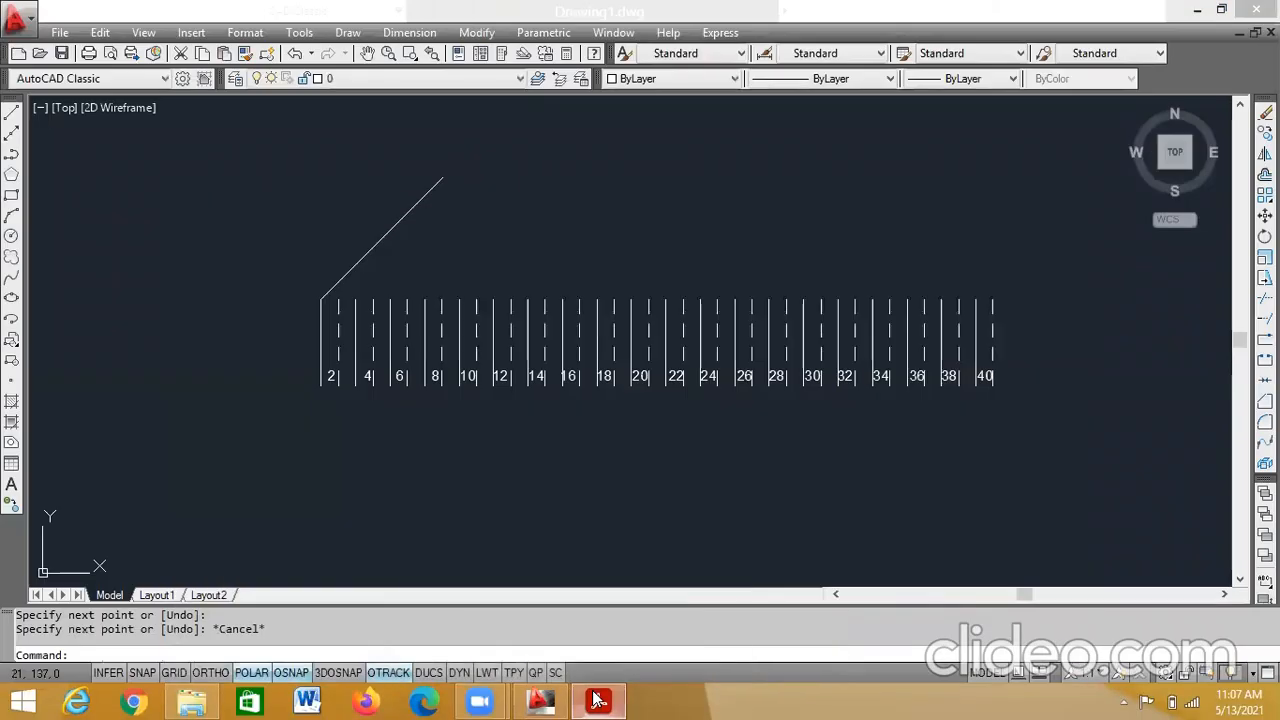
pyautogui.click(890, 80)
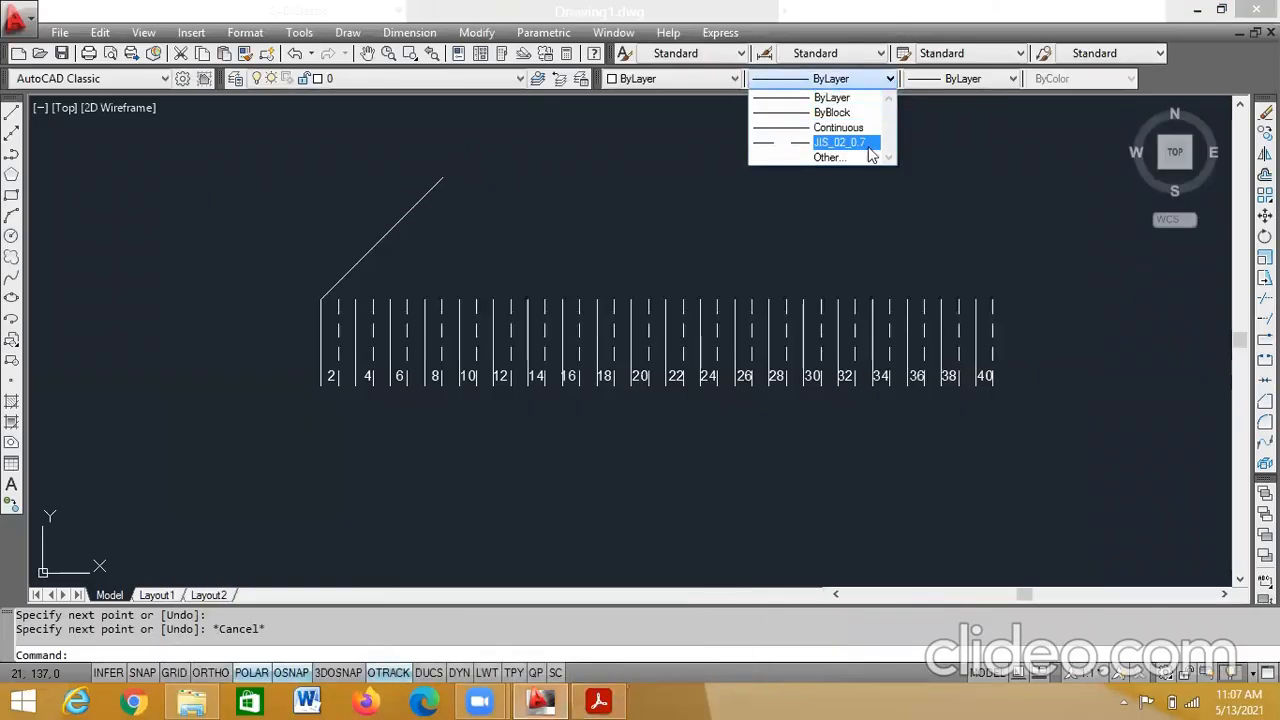
pyautogui.click(868, 150)
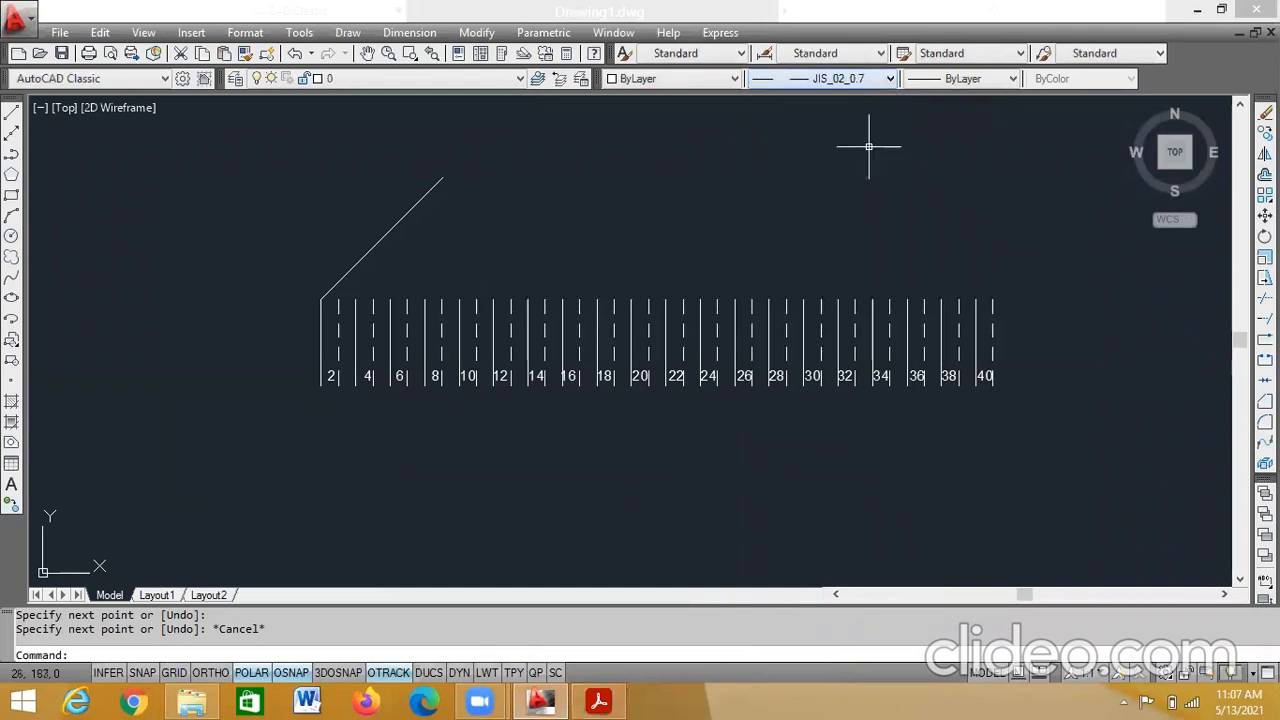
pyautogui.click(12, 116)
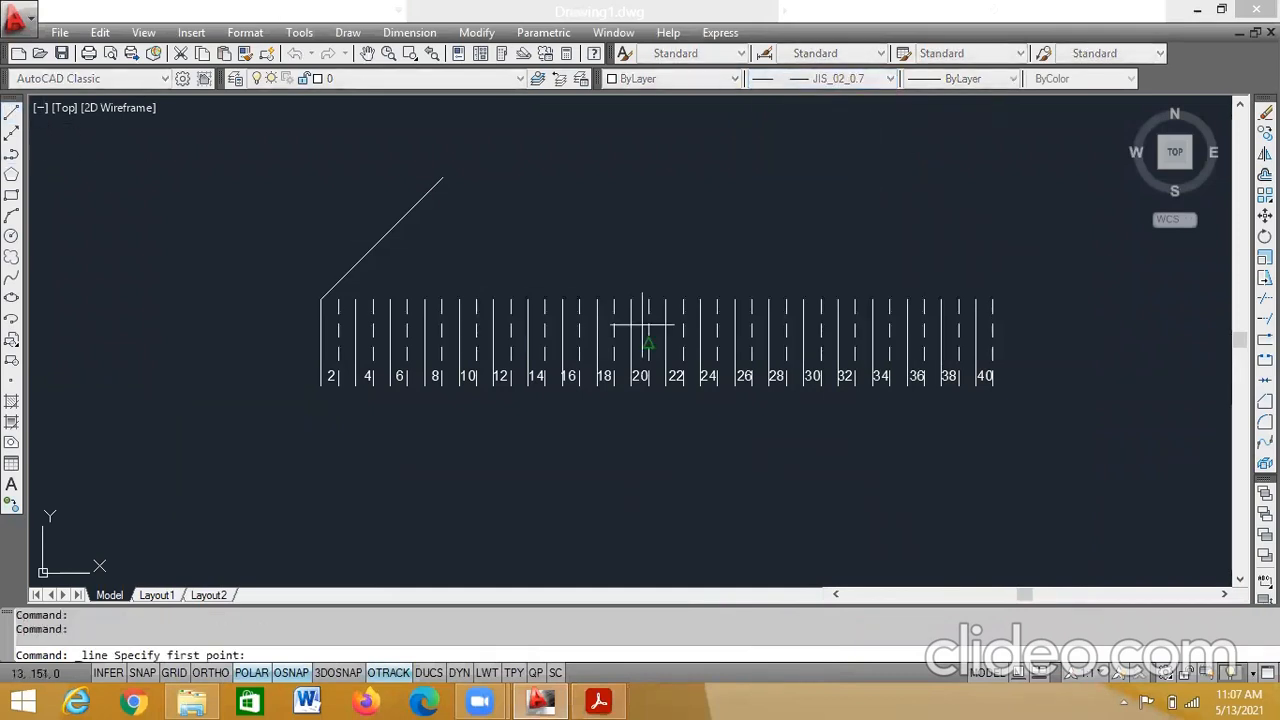
pyautogui.click(511, 300)
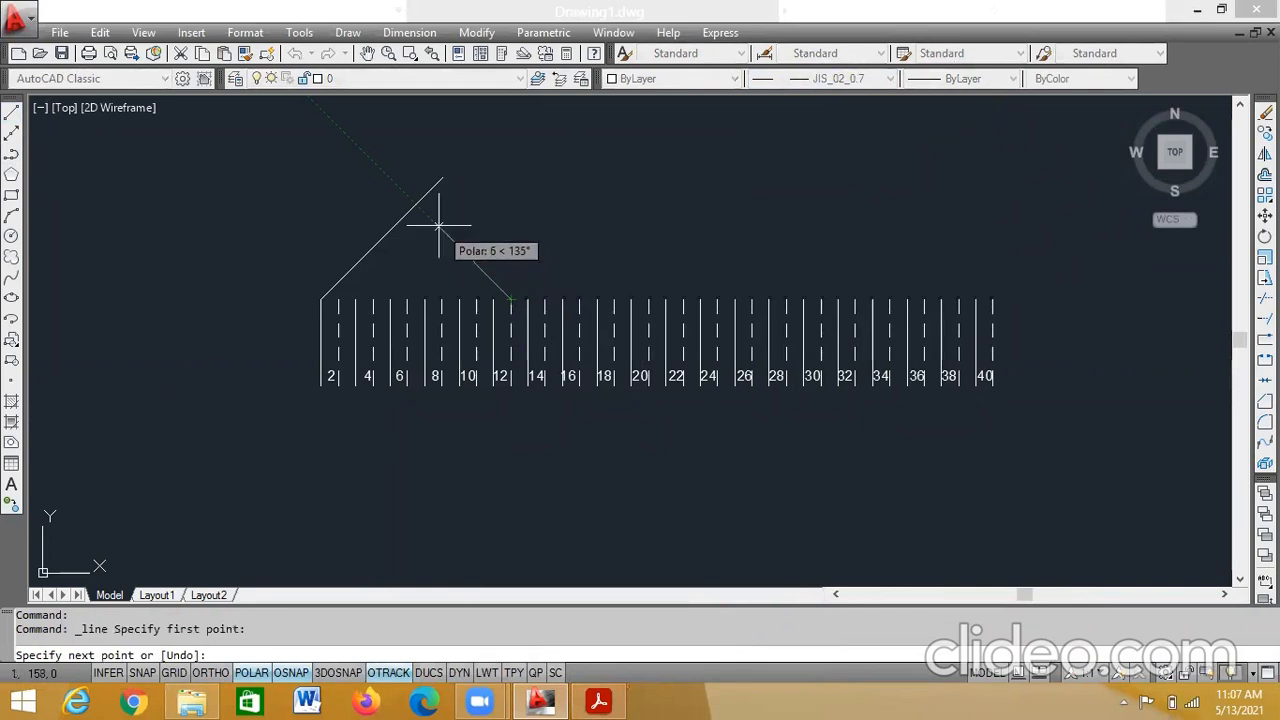
pyautogui.click(416, 205)
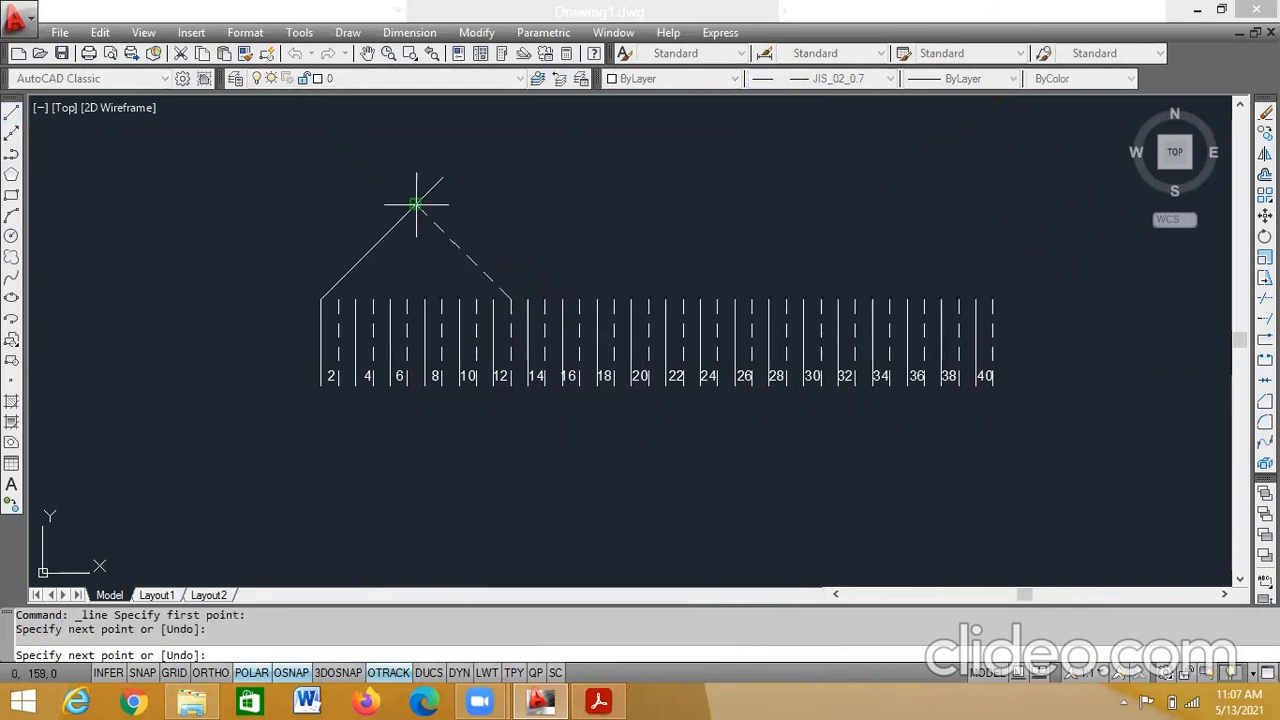
pyautogui.press('Escape')
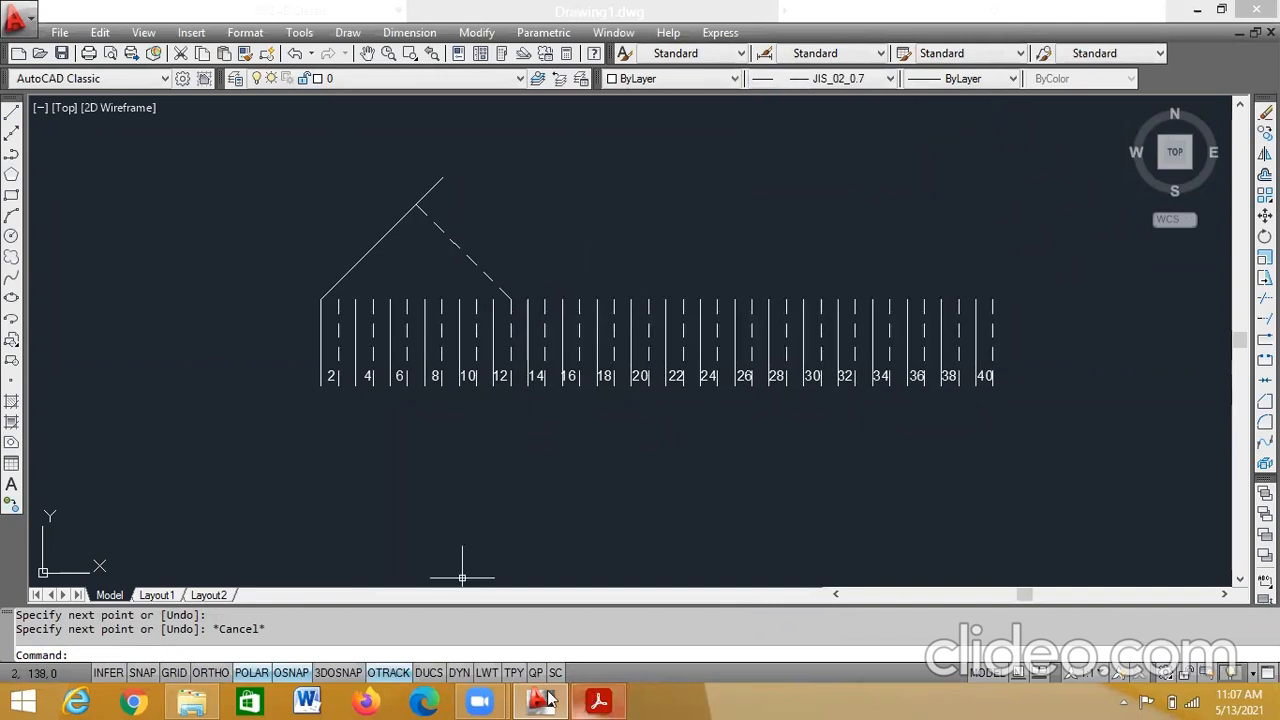
# - Check the next connection in the PDF winding table, and draw a dashed line at 225° down from conductor 12's lower end
pyautogui.click(597, 700)
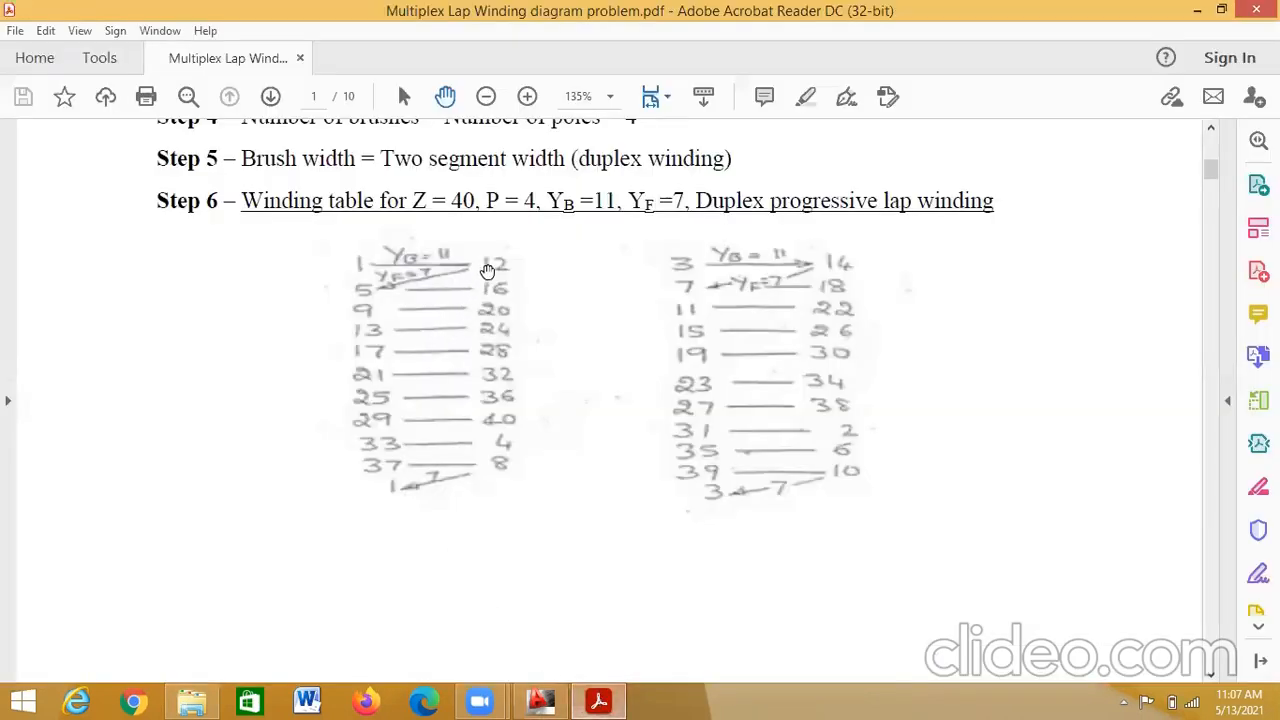
pyautogui.click(540, 700)
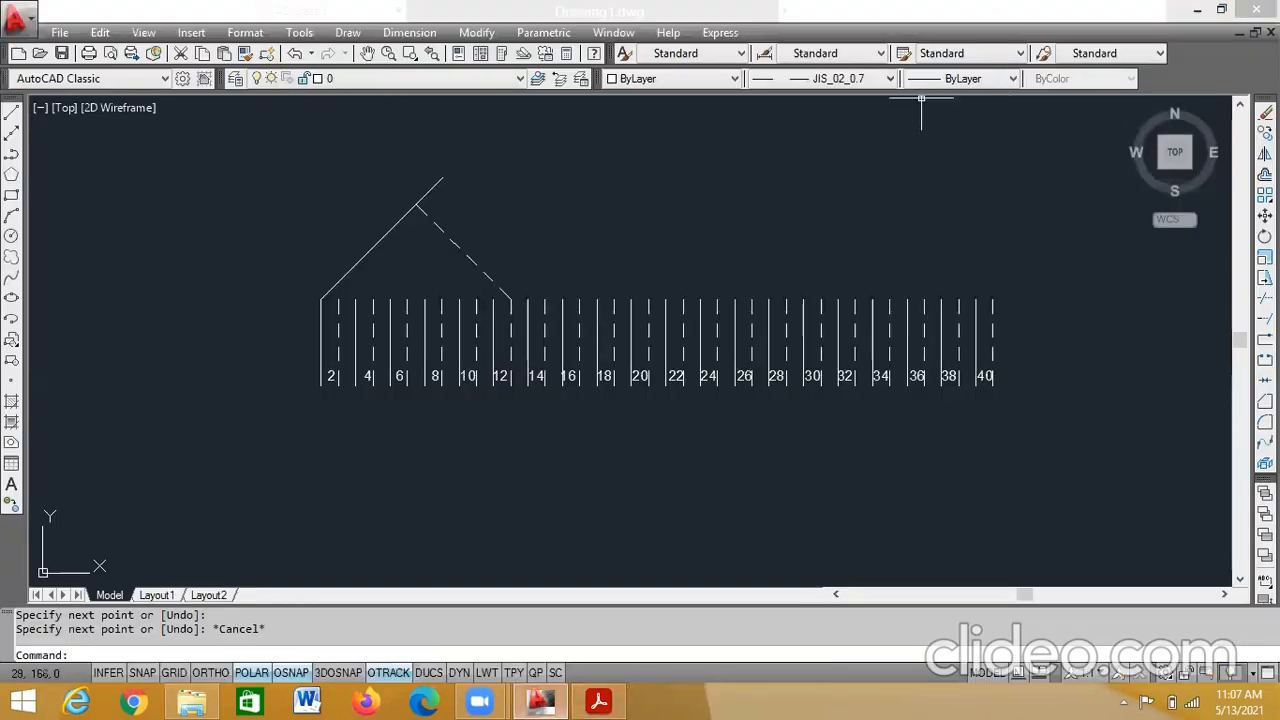
pyautogui.click(12, 113)
pyautogui.click(511, 387)
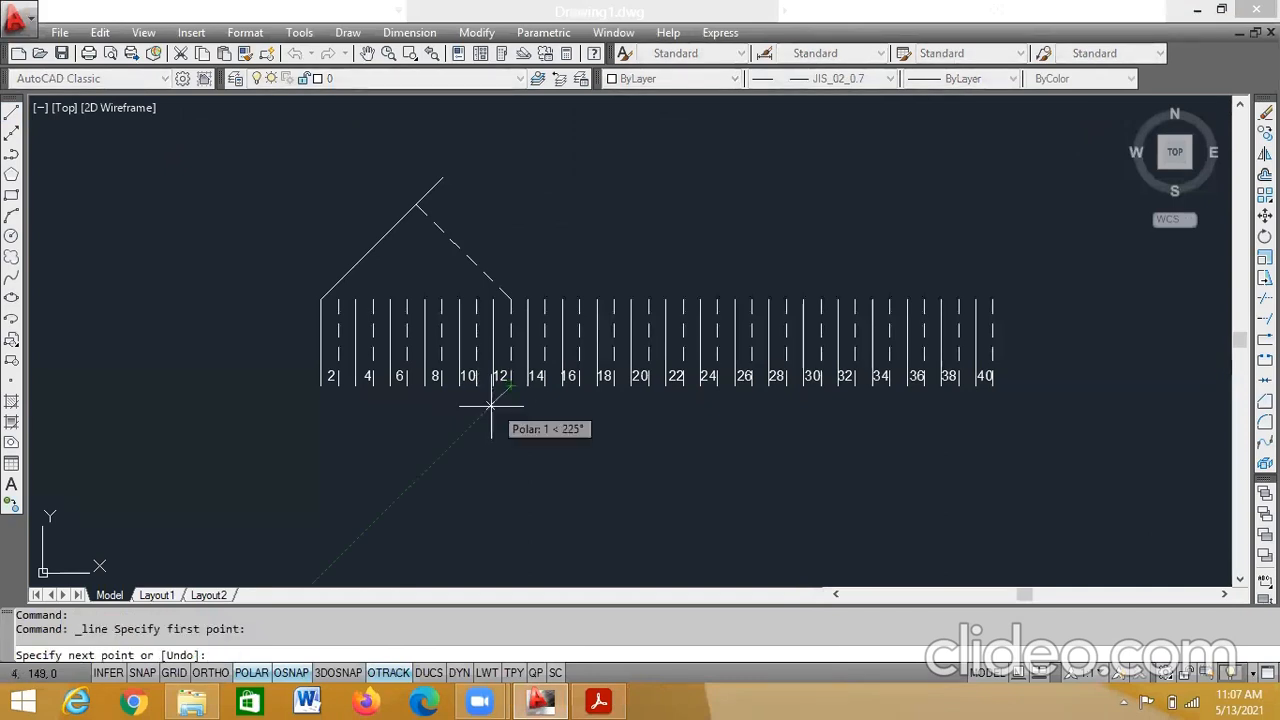
pyautogui.click(400, 498)
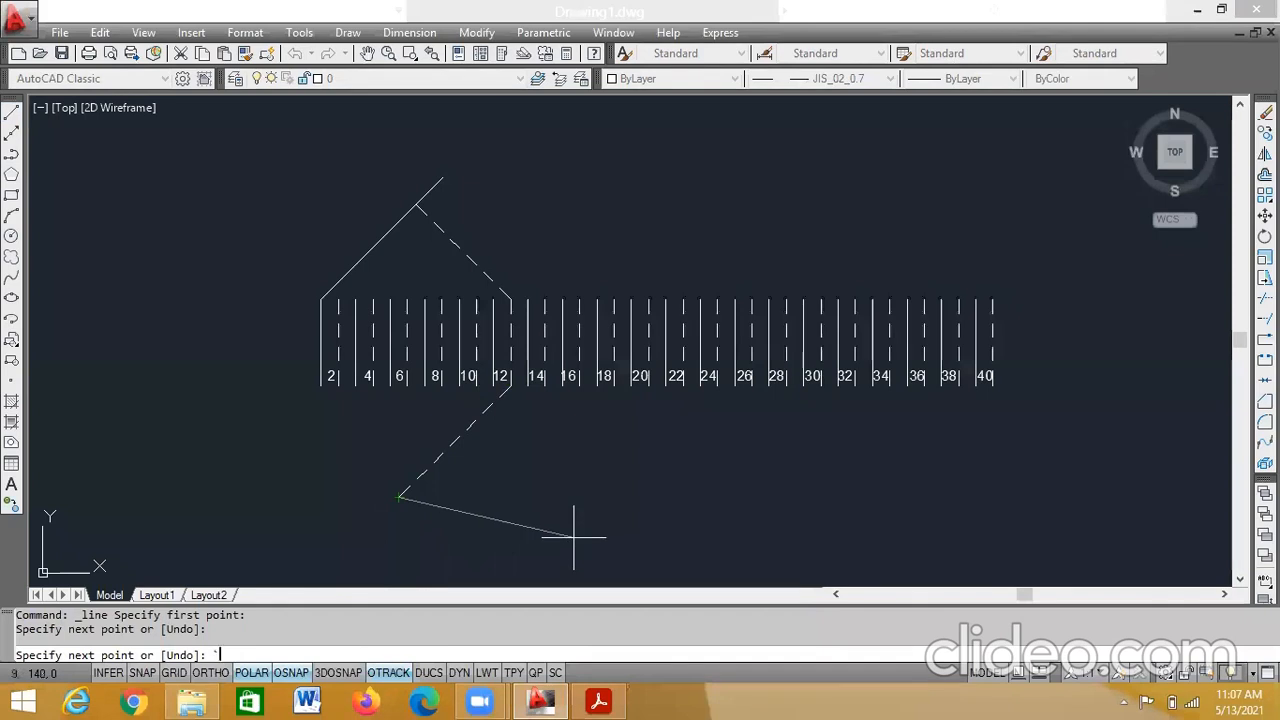
pyautogui.press('Escape')
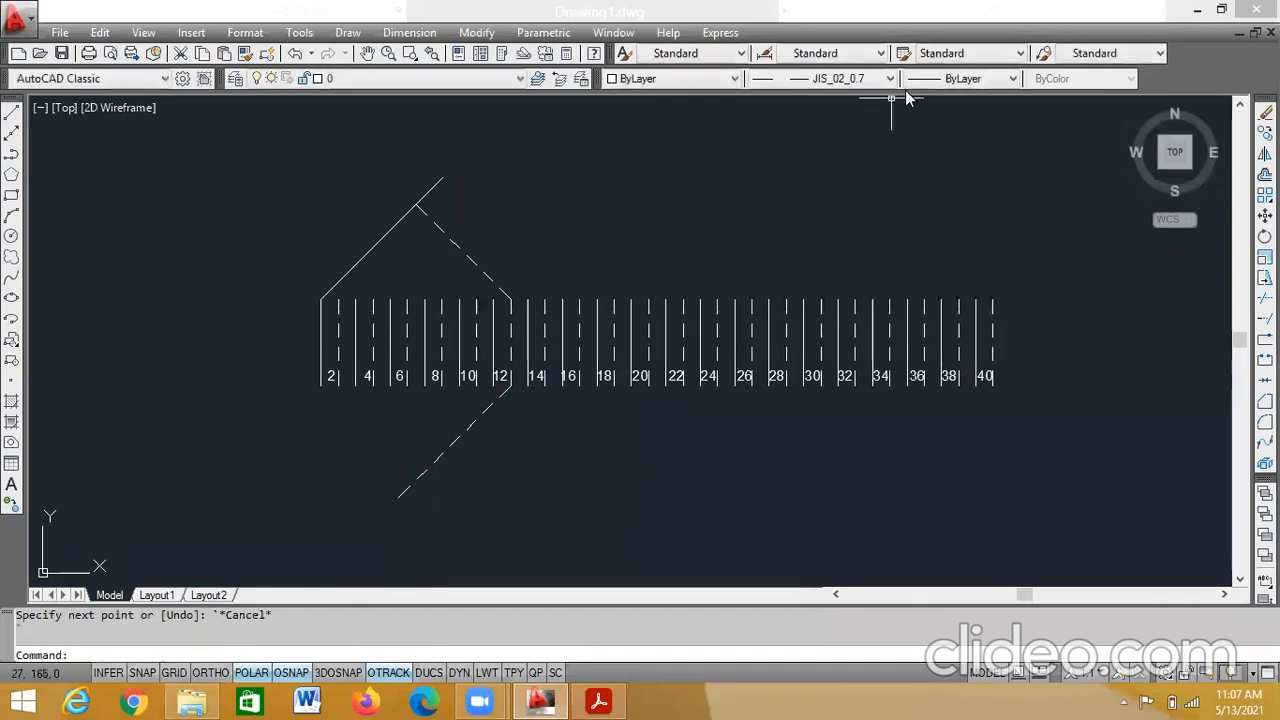
# - Set the current linetype to ByLayer and check the PDF winding table for the conductor that connects to conductor 12's front end
pyautogui.click(872, 79)
pyautogui.click(868, 100)
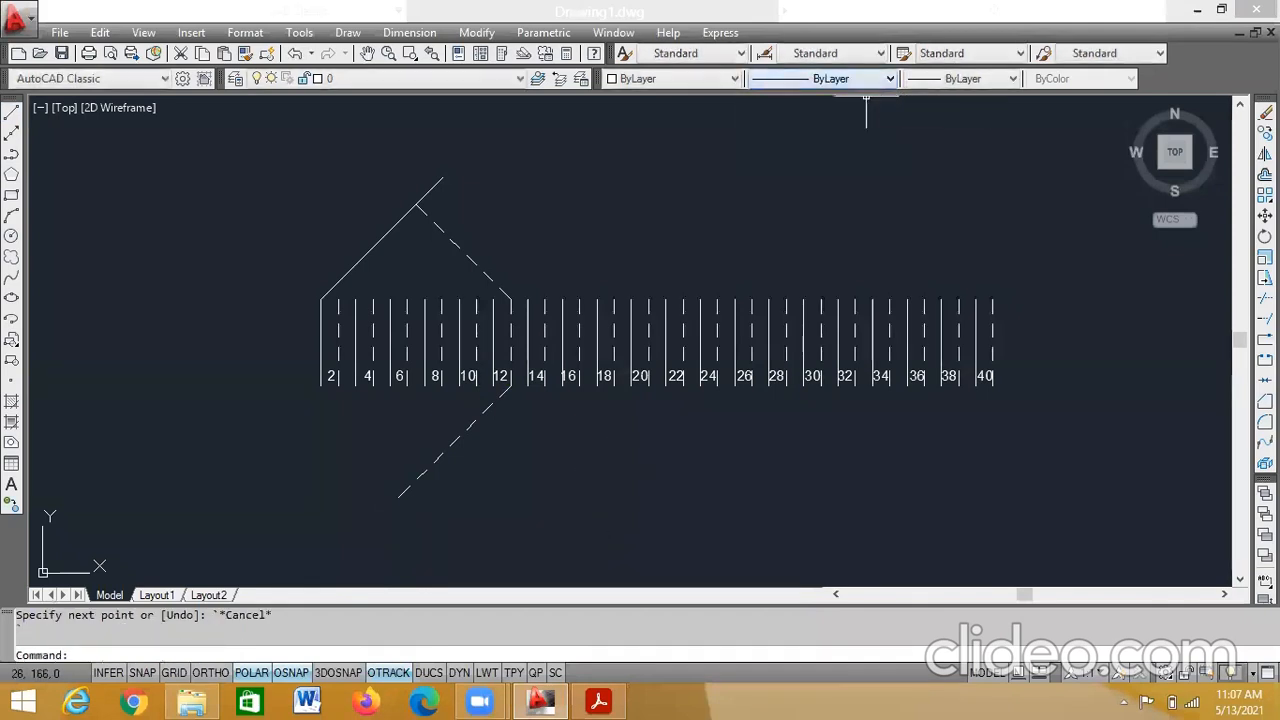
pyautogui.click(598, 700)
pyautogui.click(600, 700)
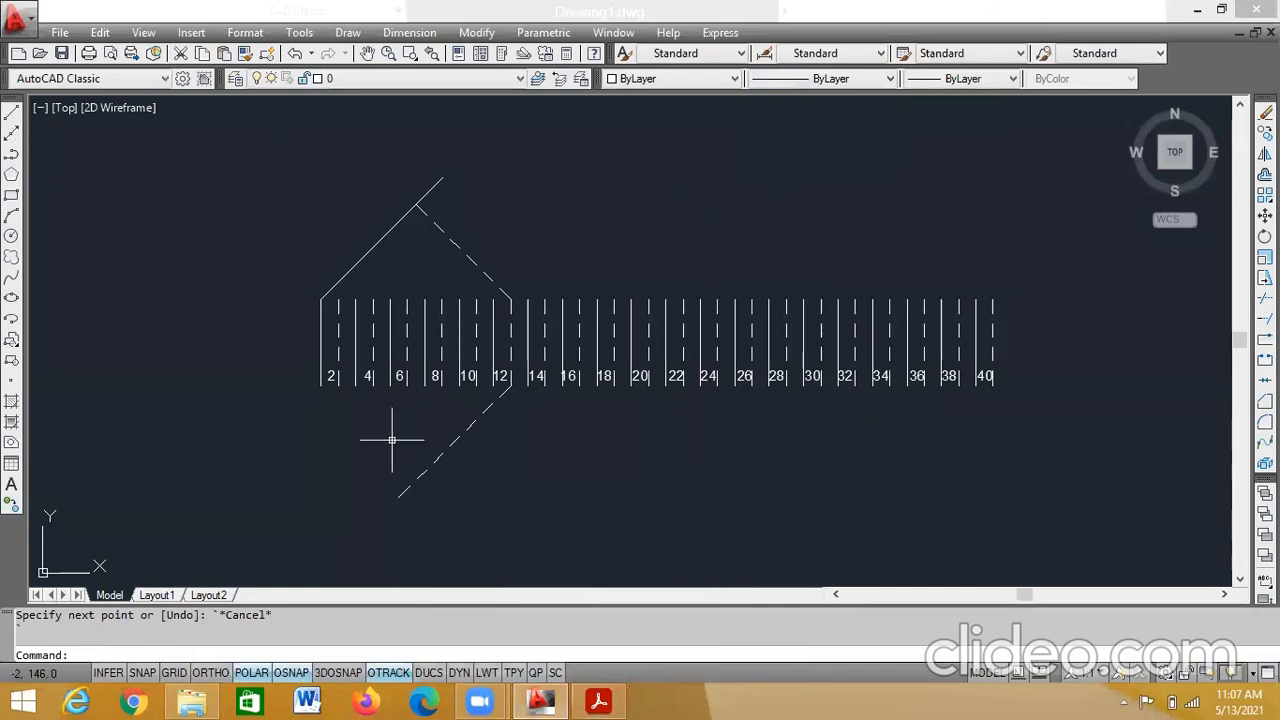
# - Draw a solid line from conductor 5's lower end, slanting down to meet the dashed line from conductor 12
pyautogui.click(11, 114)
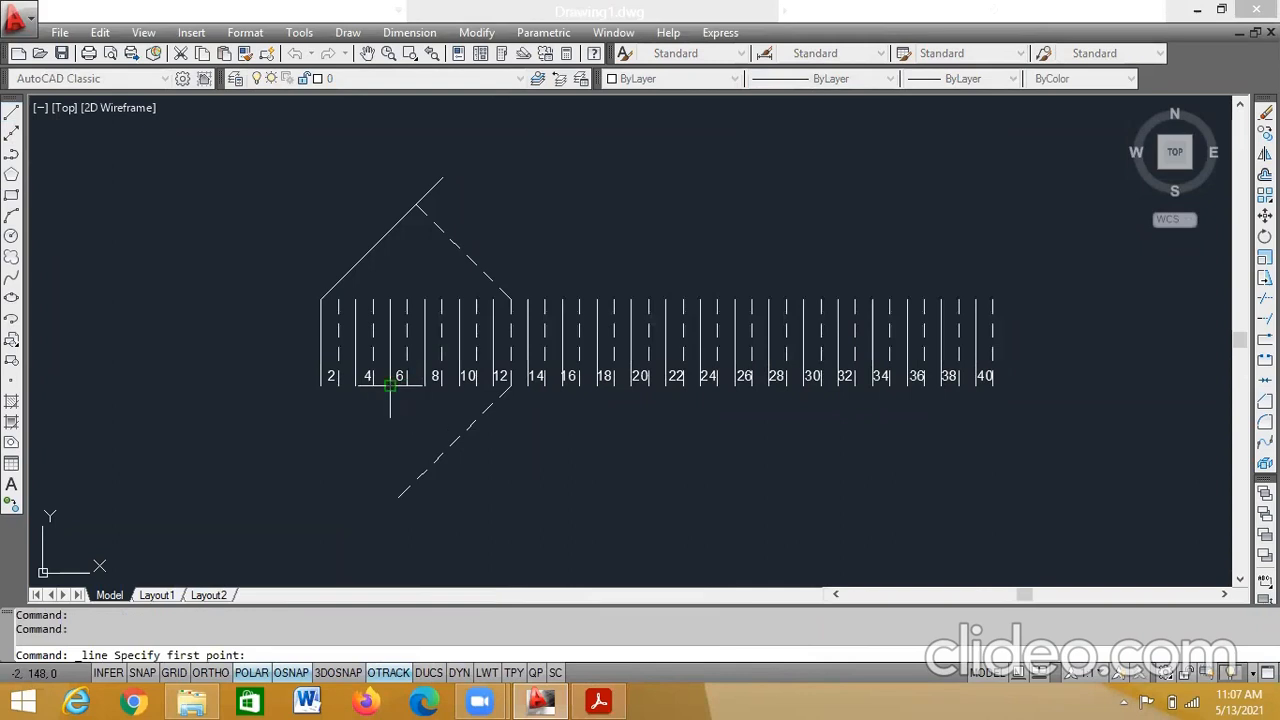
pyautogui.click(389, 390)
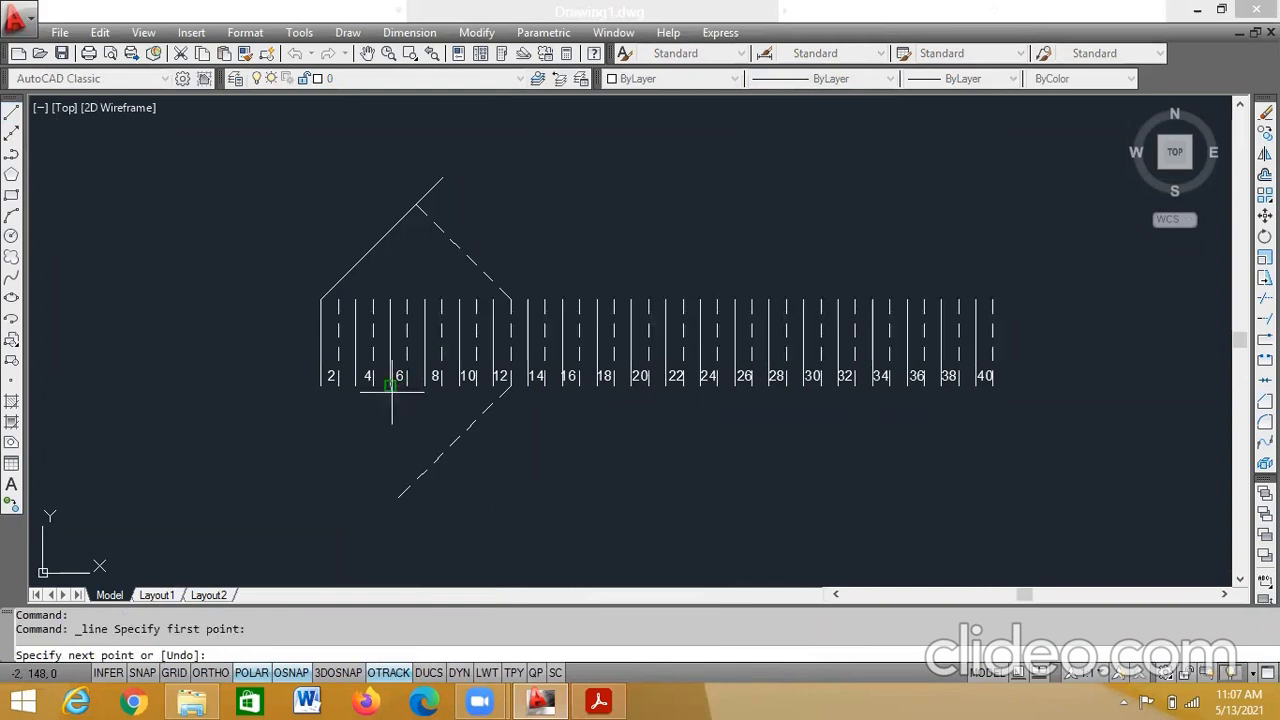
pyautogui.click(450, 445)
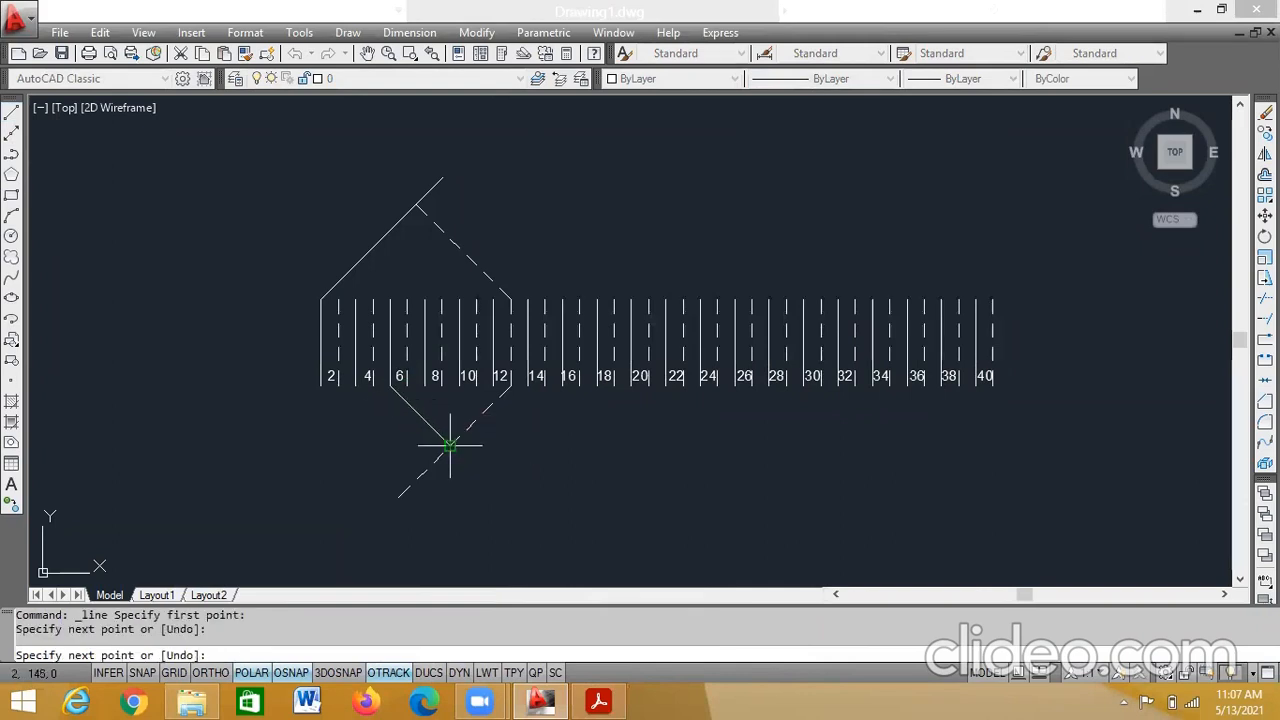
pyautogui.press('Escape')
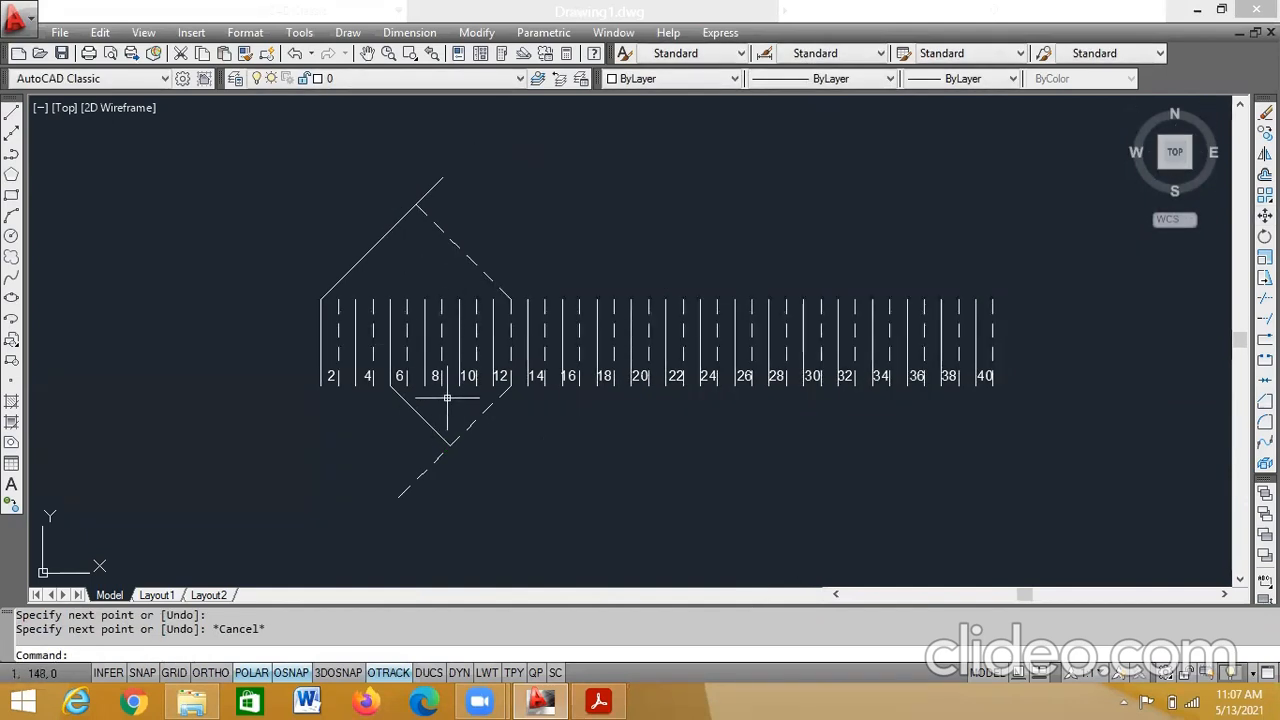
# - Check the PDF winding table, and trim the overhanging ends of the upper solid line and the lower dashed line beyond their intersections
pyautogui.click(597, 700)
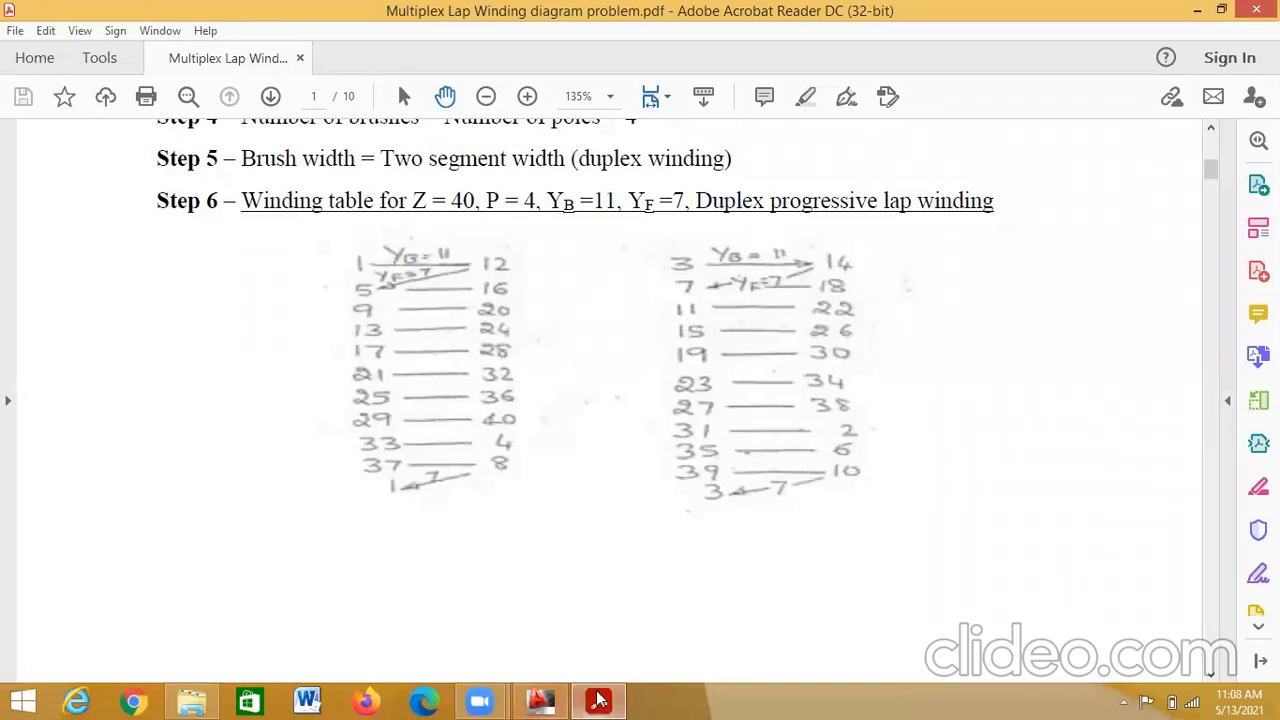
pyautogui.click(540, 700)
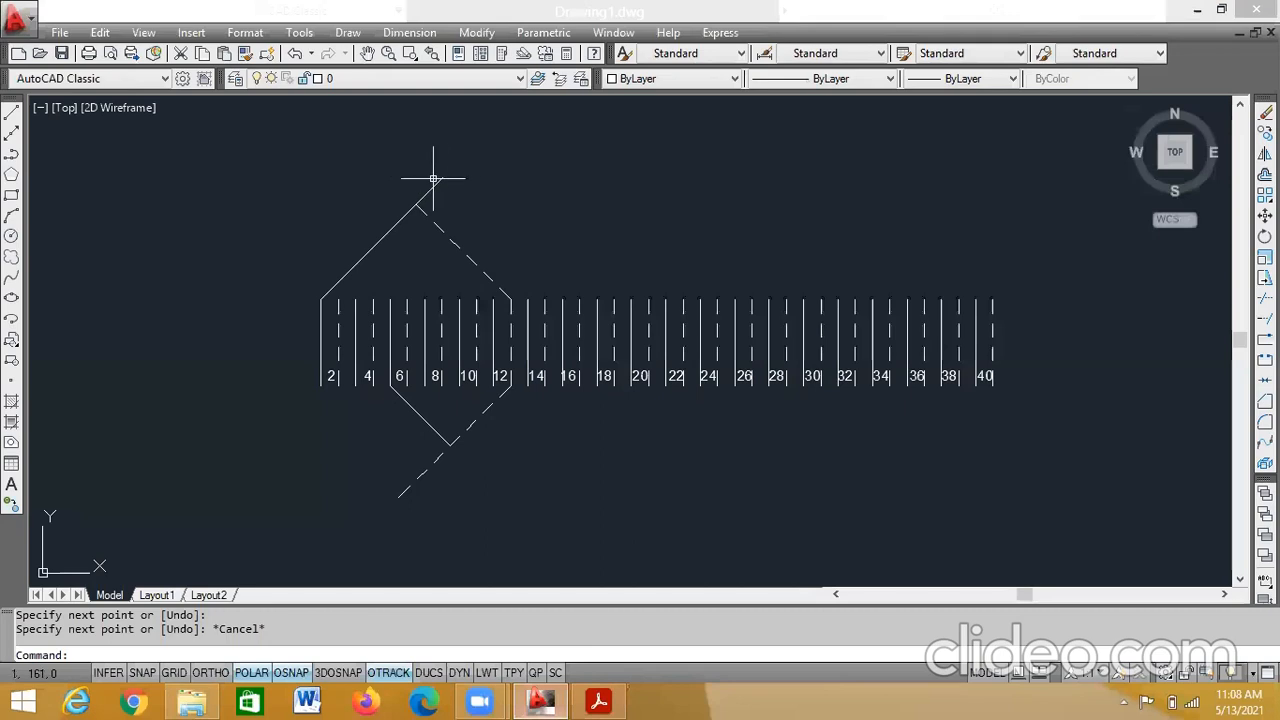
pyautogui.click(1264, 298)
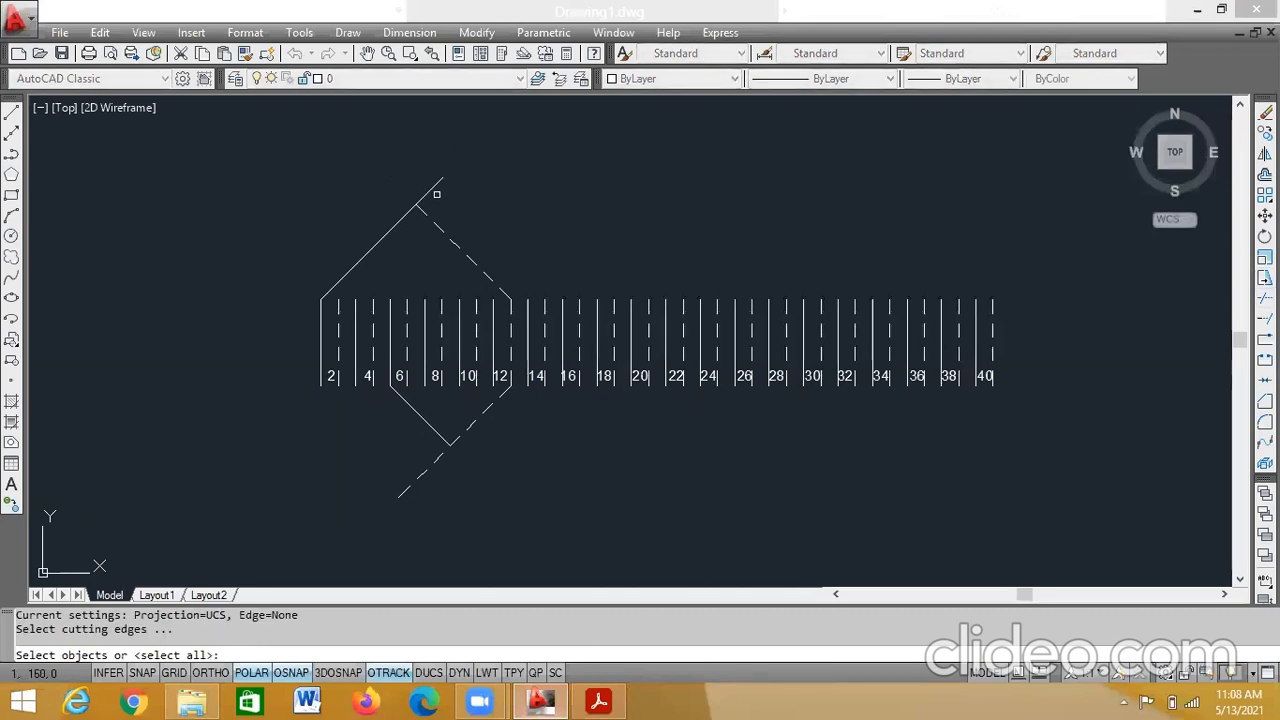
pyautogui.press('Return')
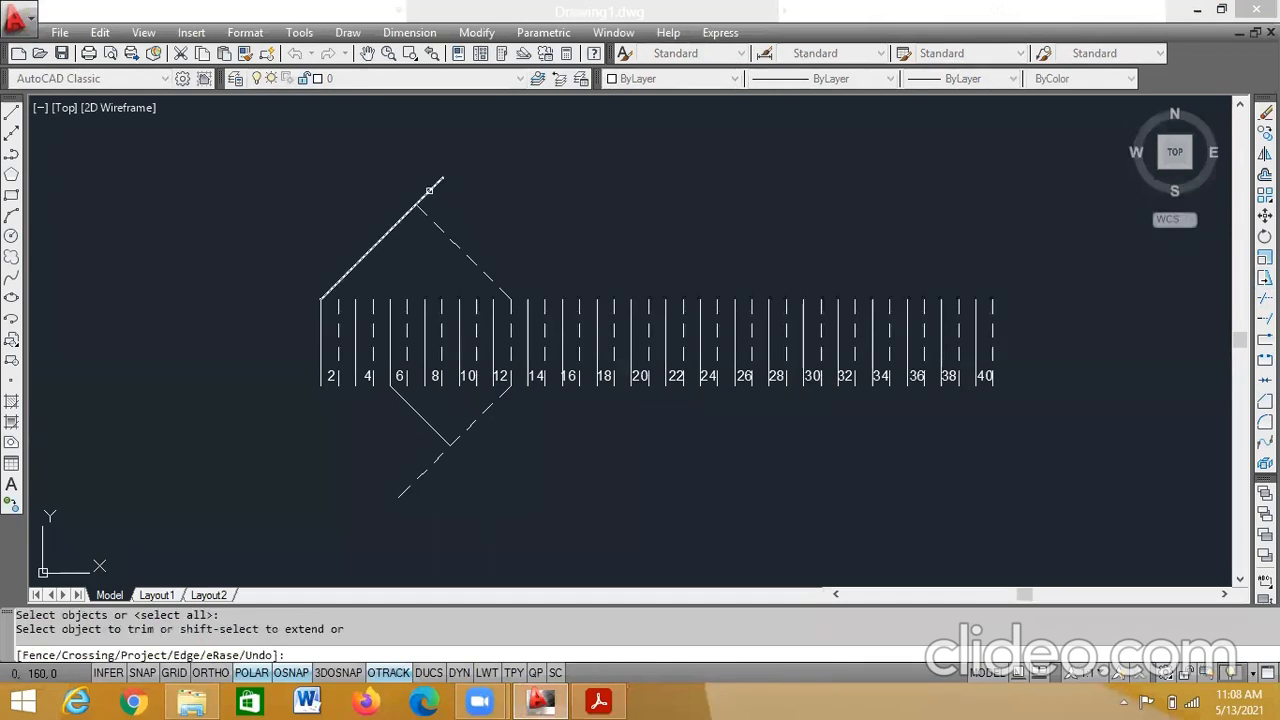
pyautogui.click(429, 190)
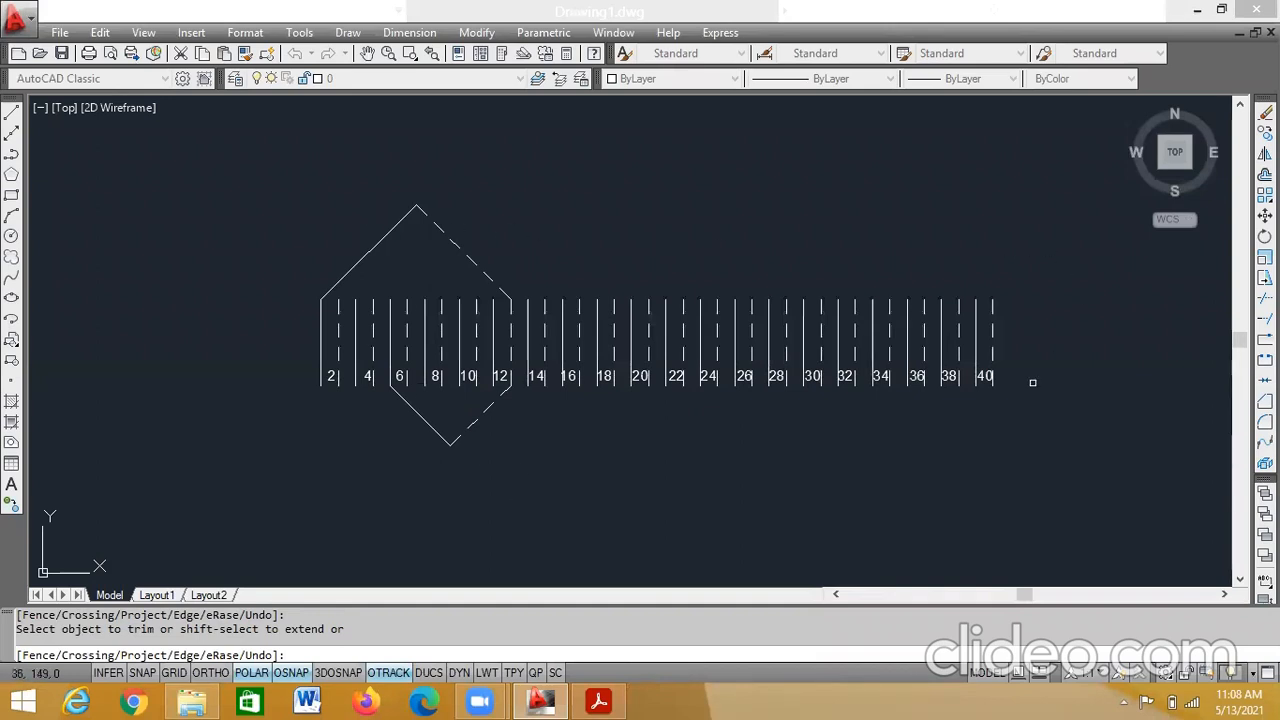
pyautogui.press('Escape')
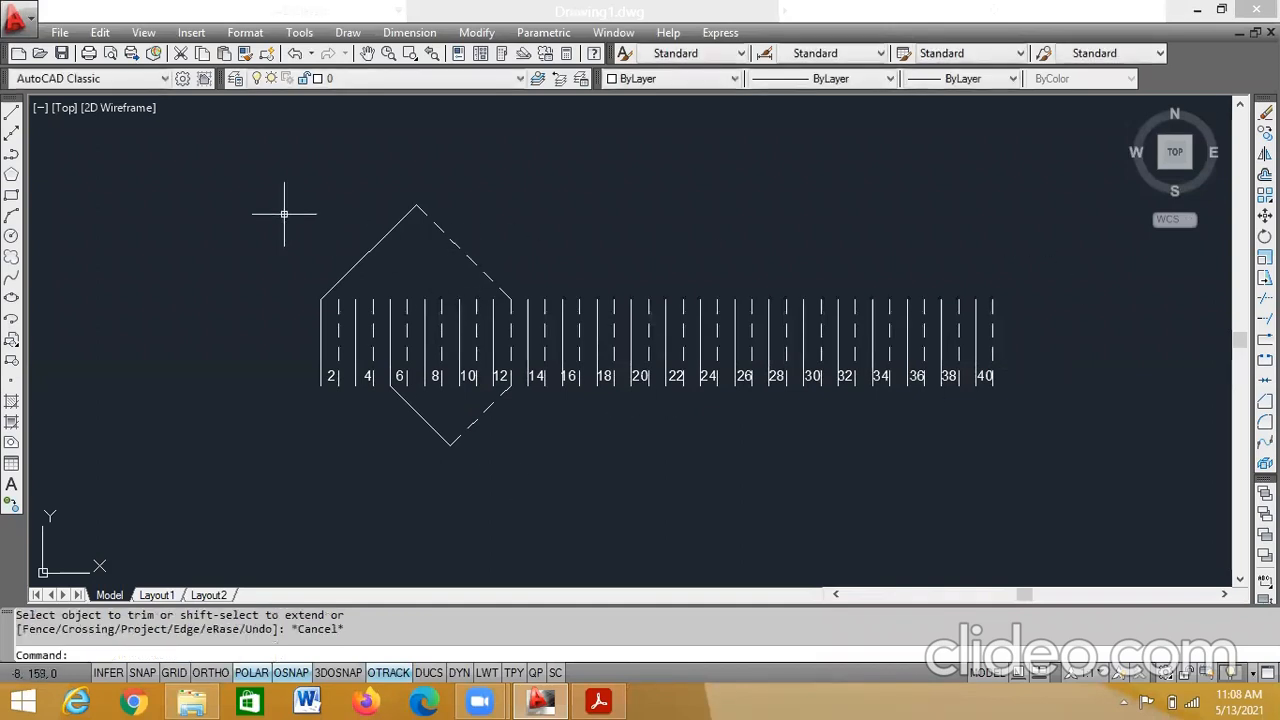
# - Copy the upper solid and dashed connection pair from conductor 12's upper end to the upper ends of conductors 10, 8, 6, 4 and 2
pyautogui.click(396, 223)
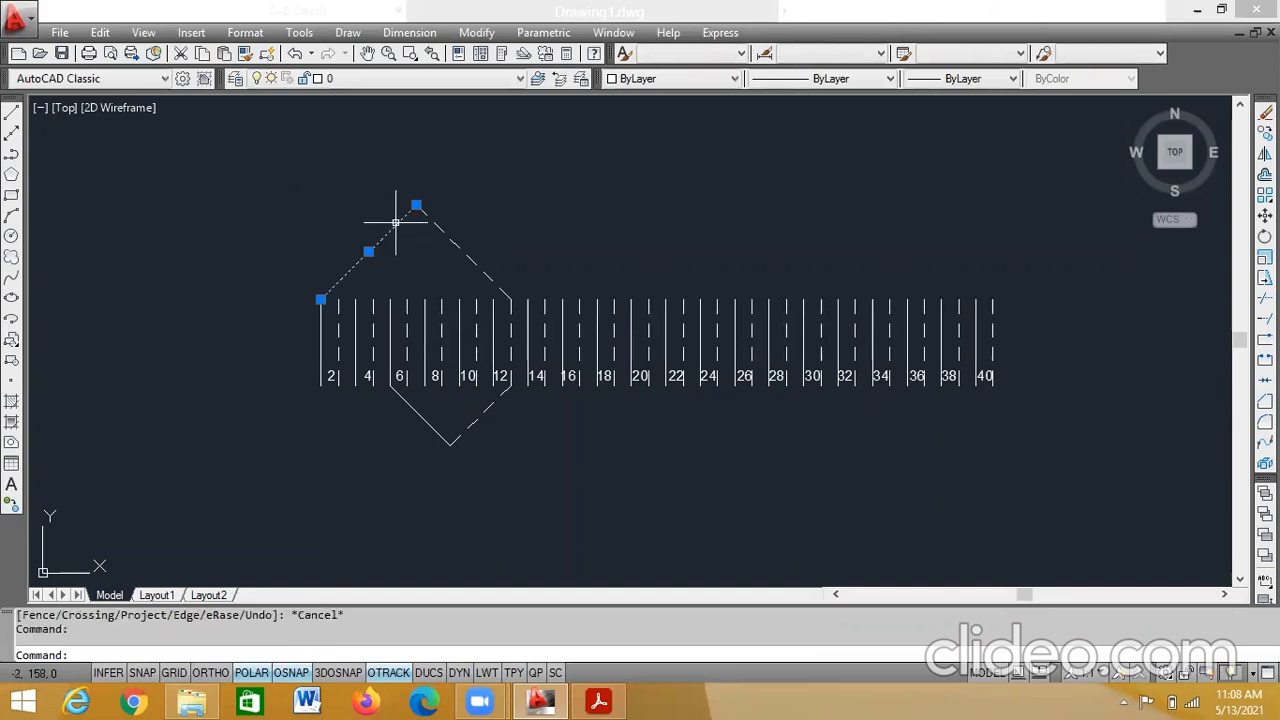
pyautogui.click(449, 237)
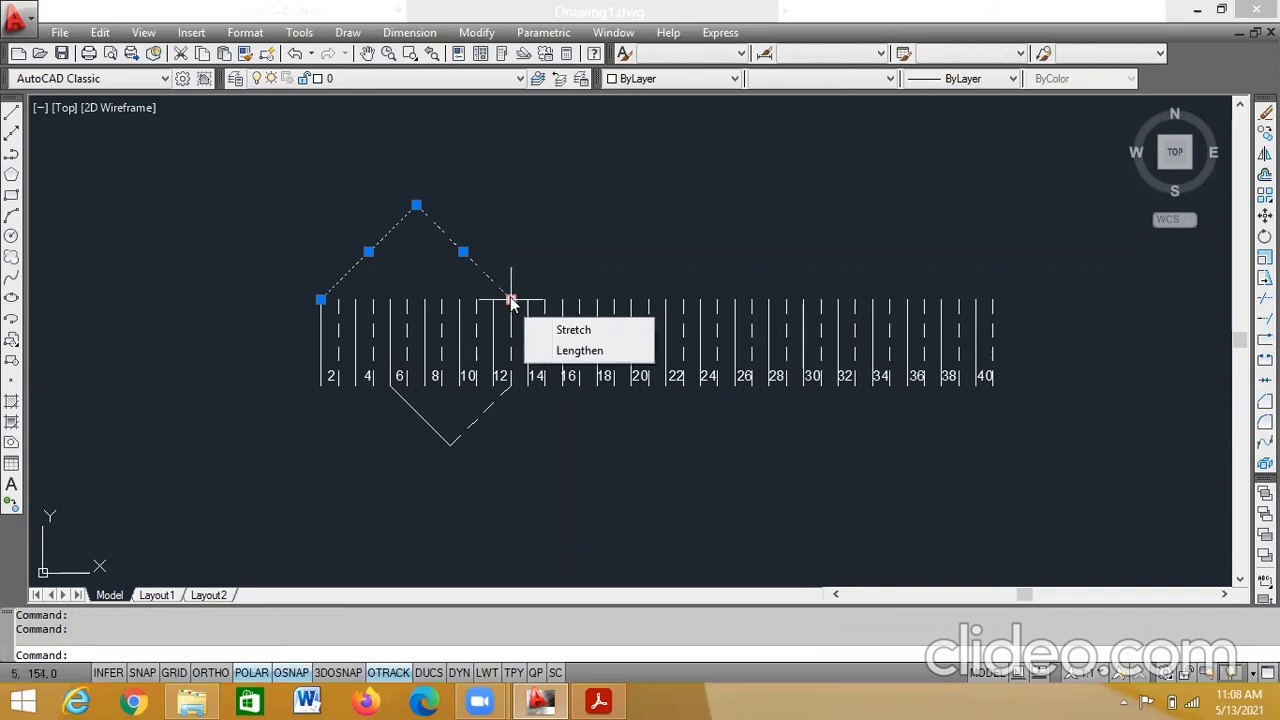
pyautogui.rightClick(510, 298)
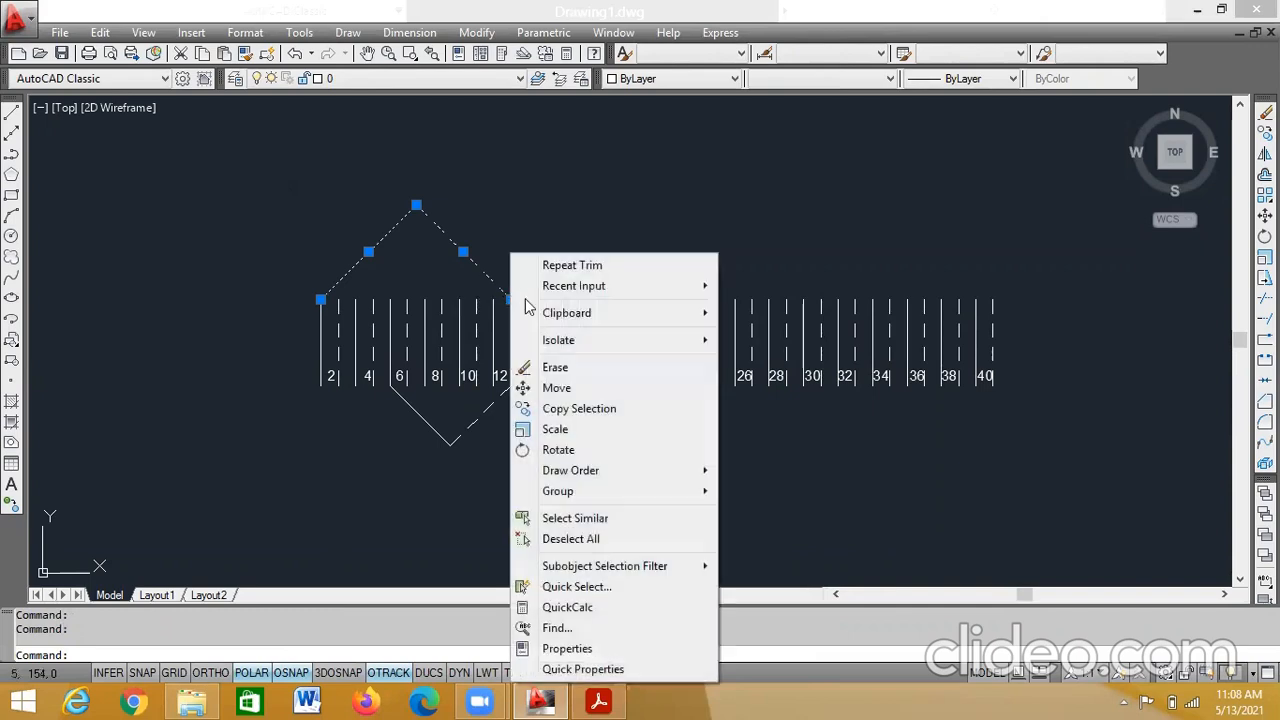
pyautogui.click(582, 409)
pyautogui.click(510, 298)
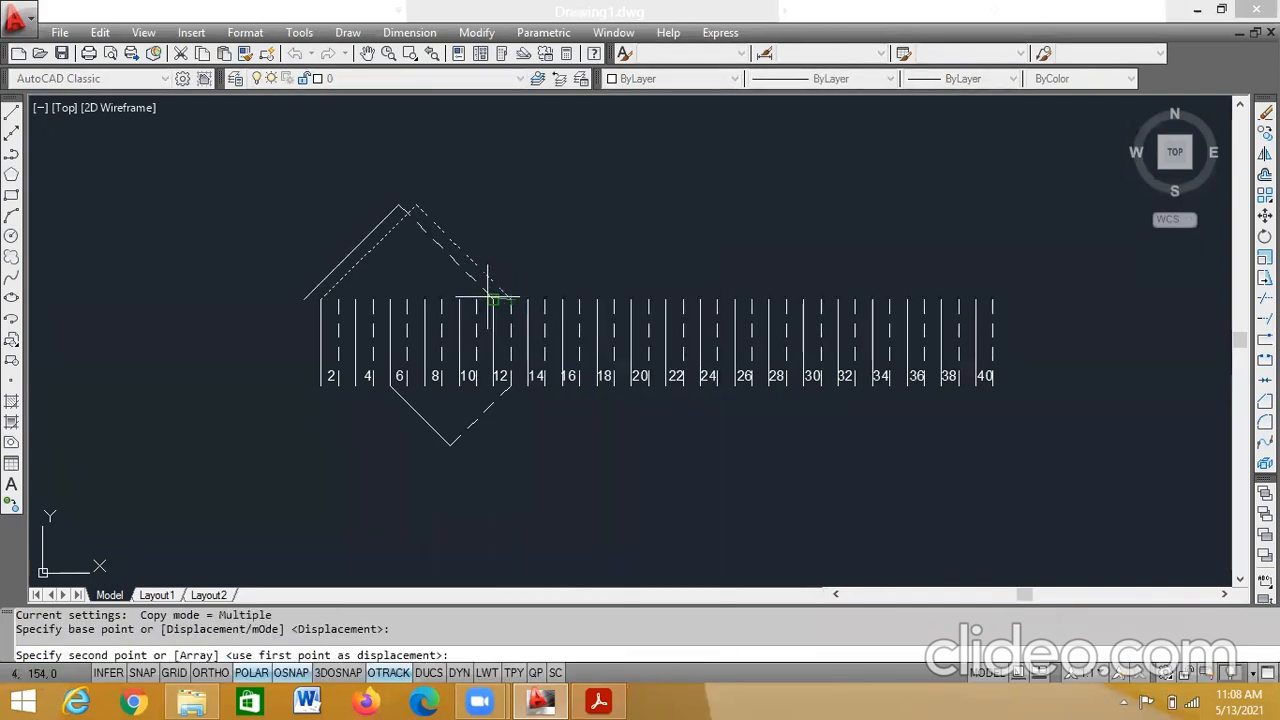
pyautogui.click(476, 298)
pyautogui.click(441, 298)
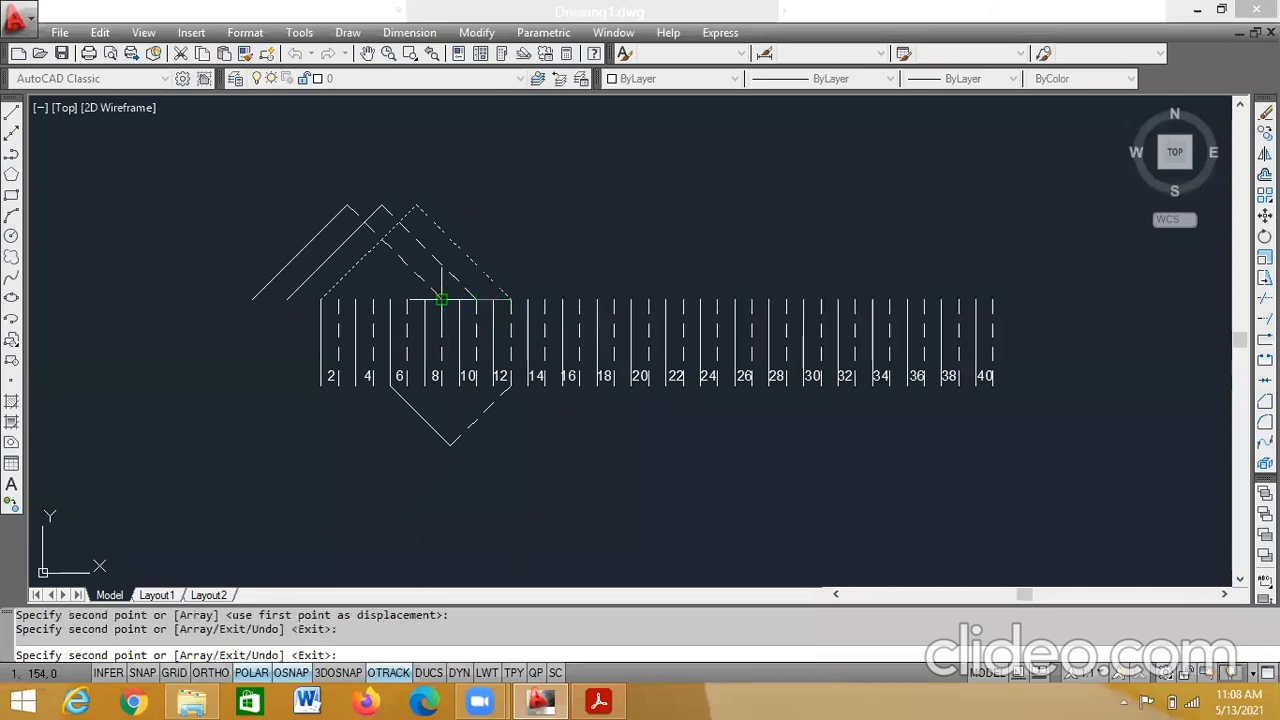
pyautogui.click(406, 298)
pyautogui.click(372, 298)
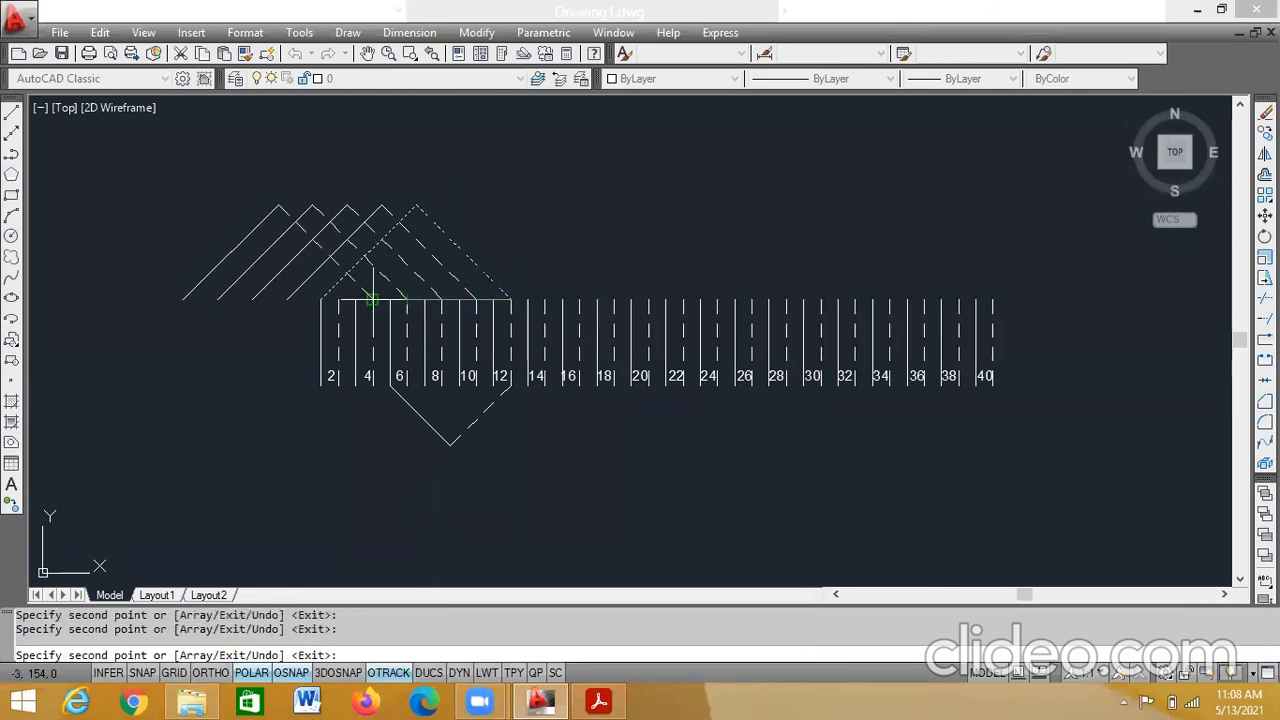
pyautogui.click(338, 298)
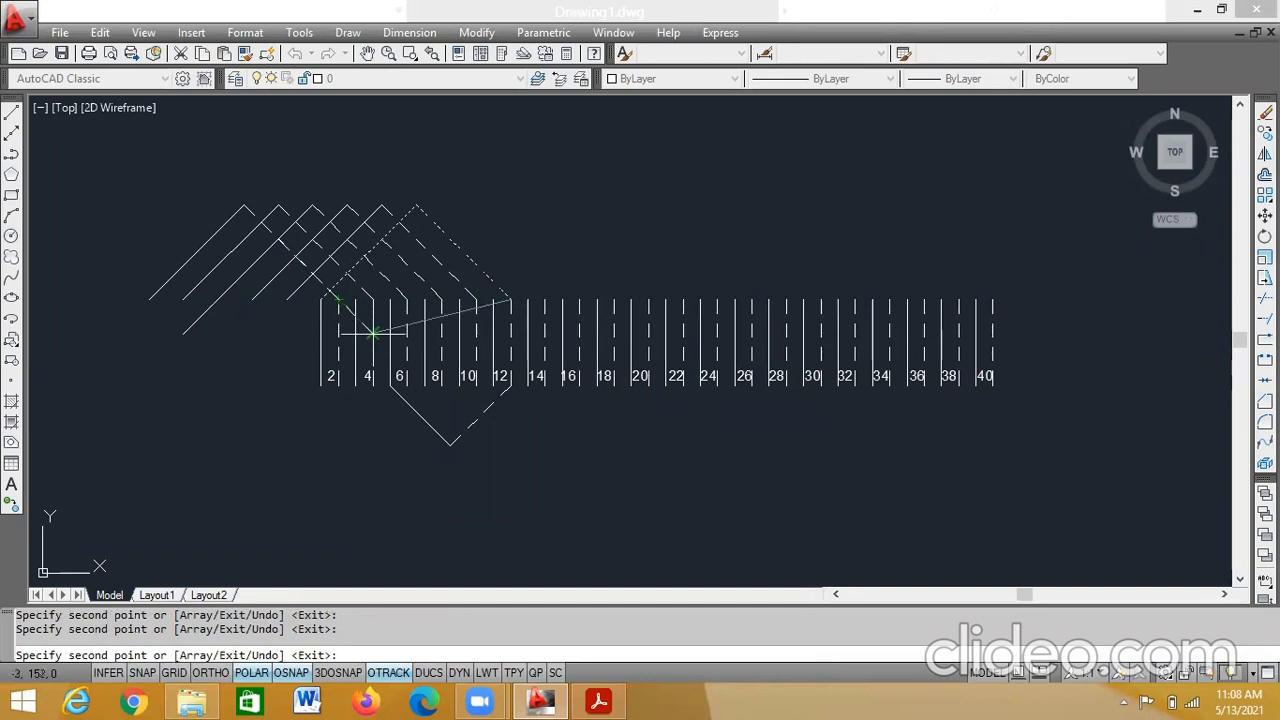
pyautogui.press('Escape')
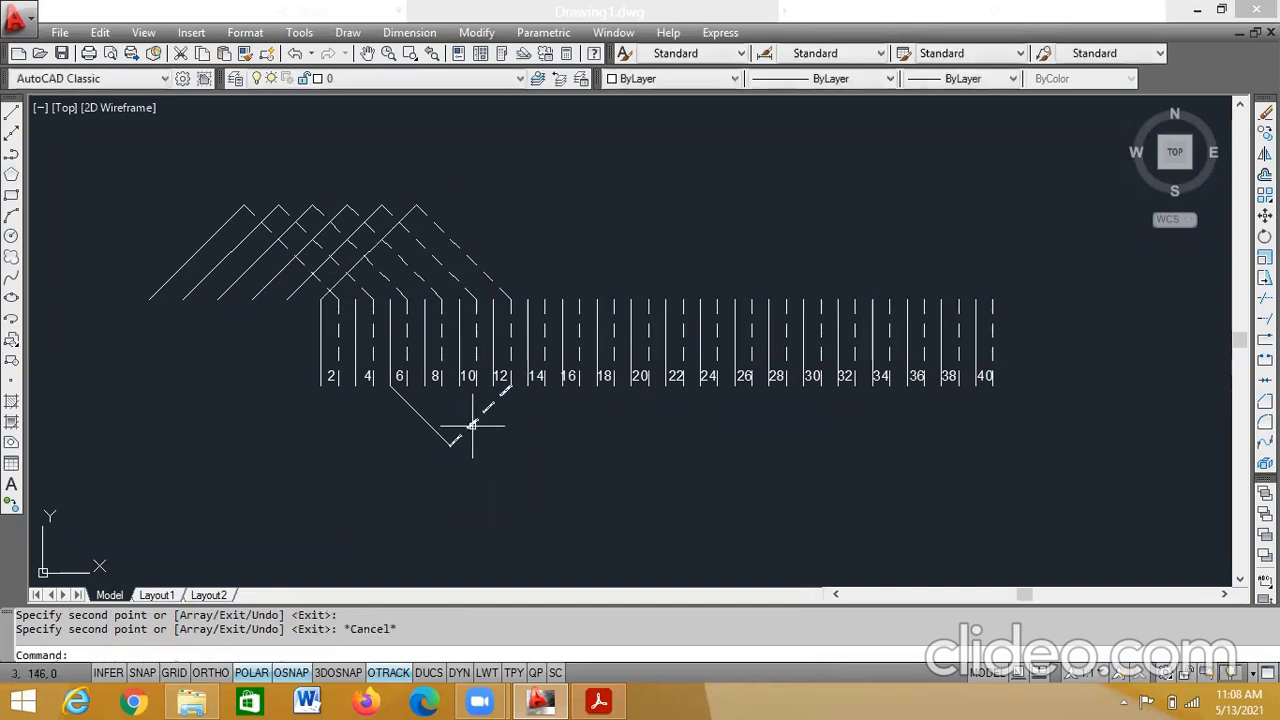
# - Copy the lower solid and dashed connection pair from conductor 12's lower end to the lower ends of conductors 10, 8, 6, 4 and 2
pyautogui.click(472, 425)
pyautogui.click(420, 415)
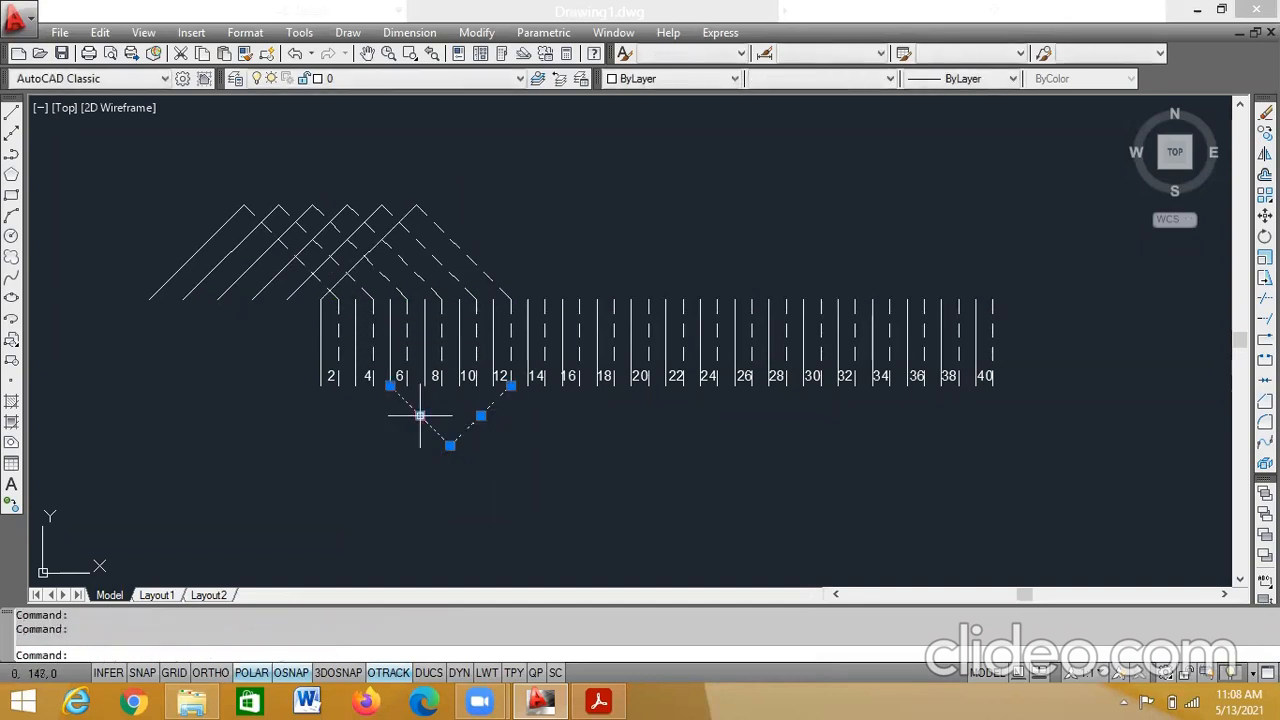
pyautogui.rightClick(487, 411)
pyautogui.click(532, 412)
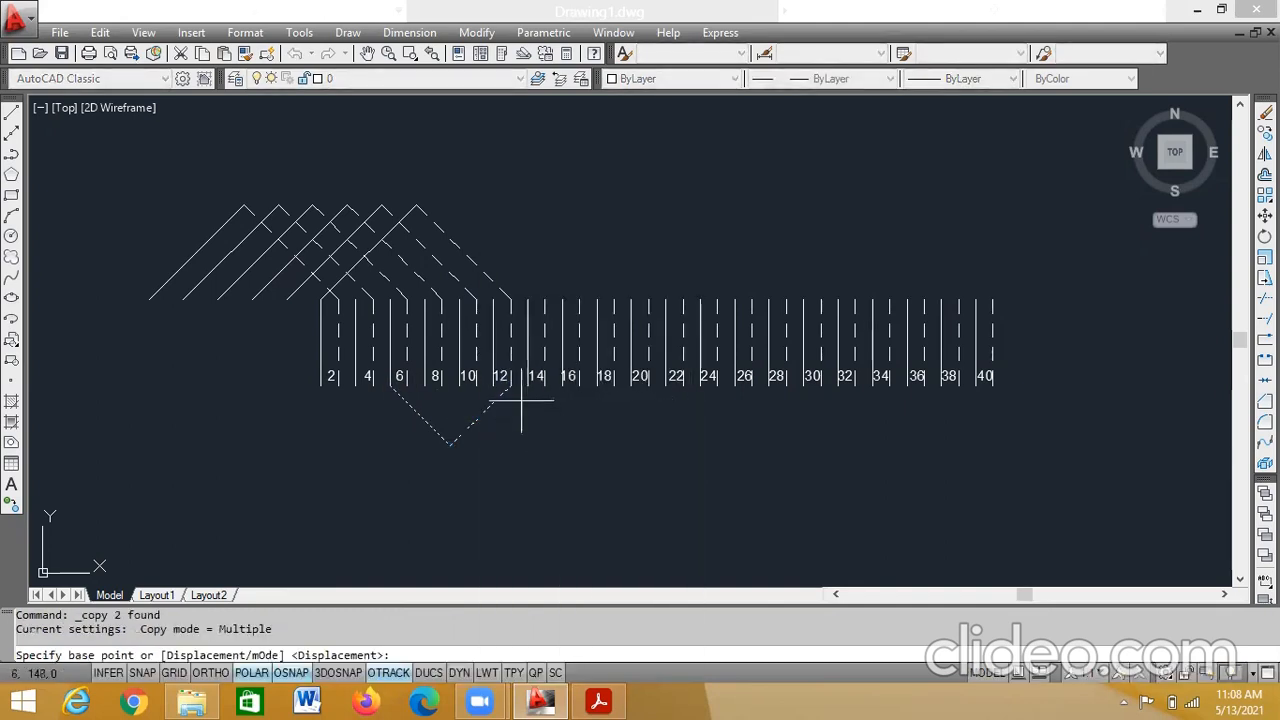
pyautogui.click(508, 390)
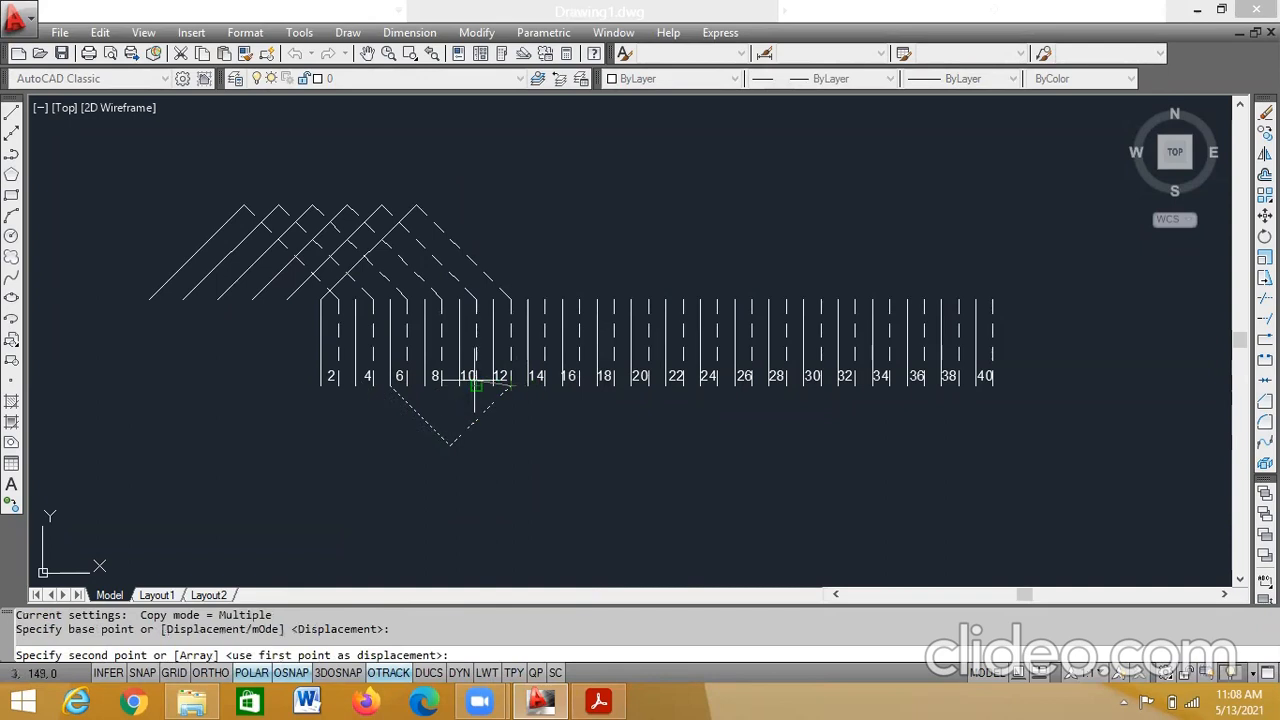
pyautogui.click(474, 384)
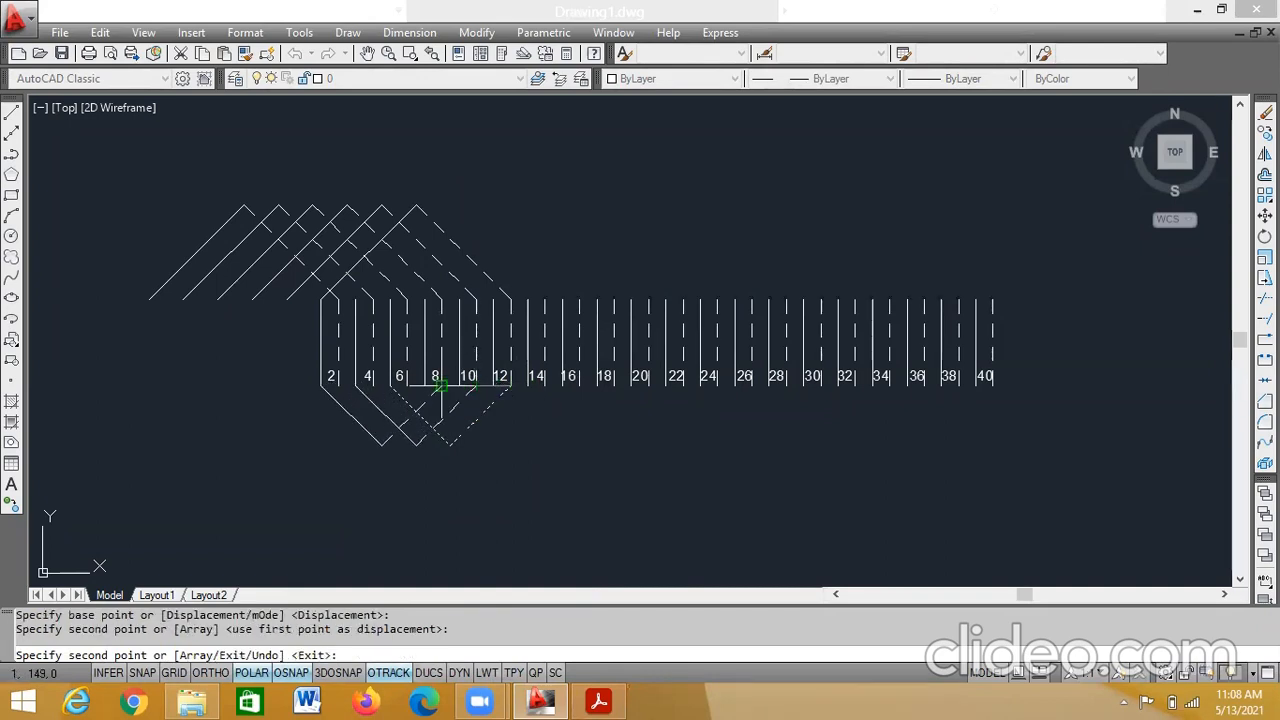
pyautogui.click(436, 383)
pyautogui.click(400, 384)
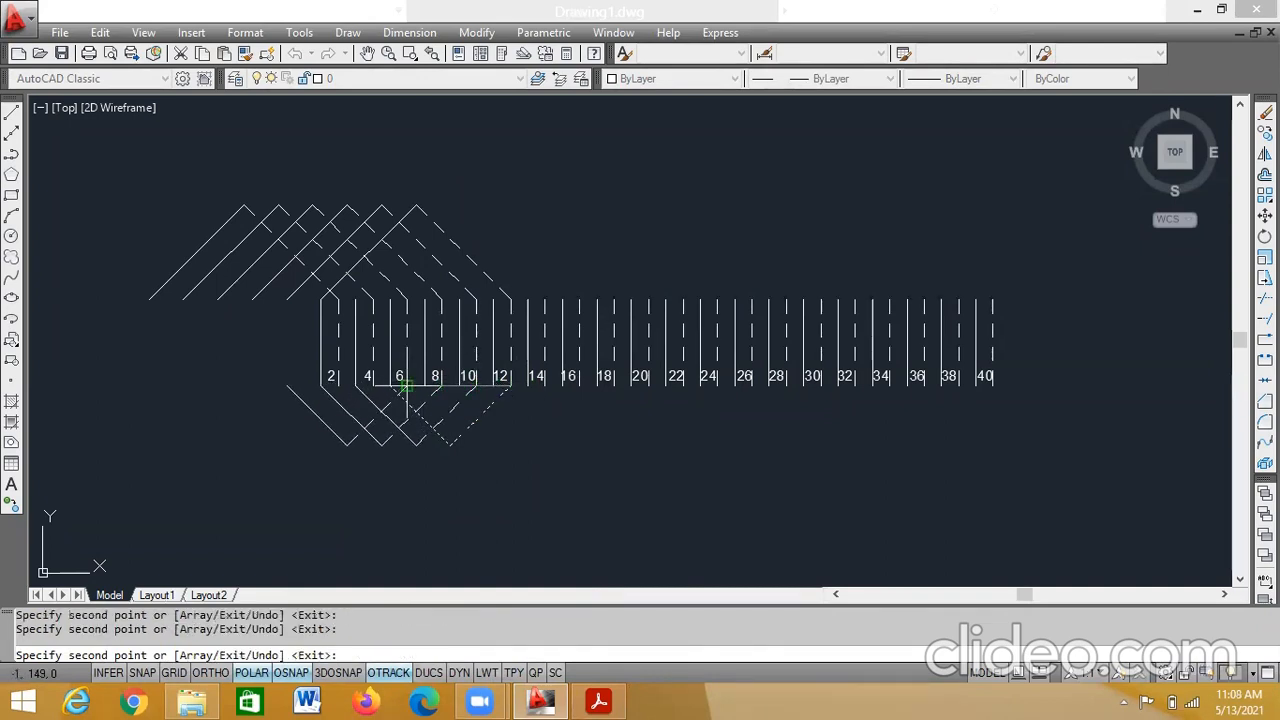
pyautogui.click(368, 384)
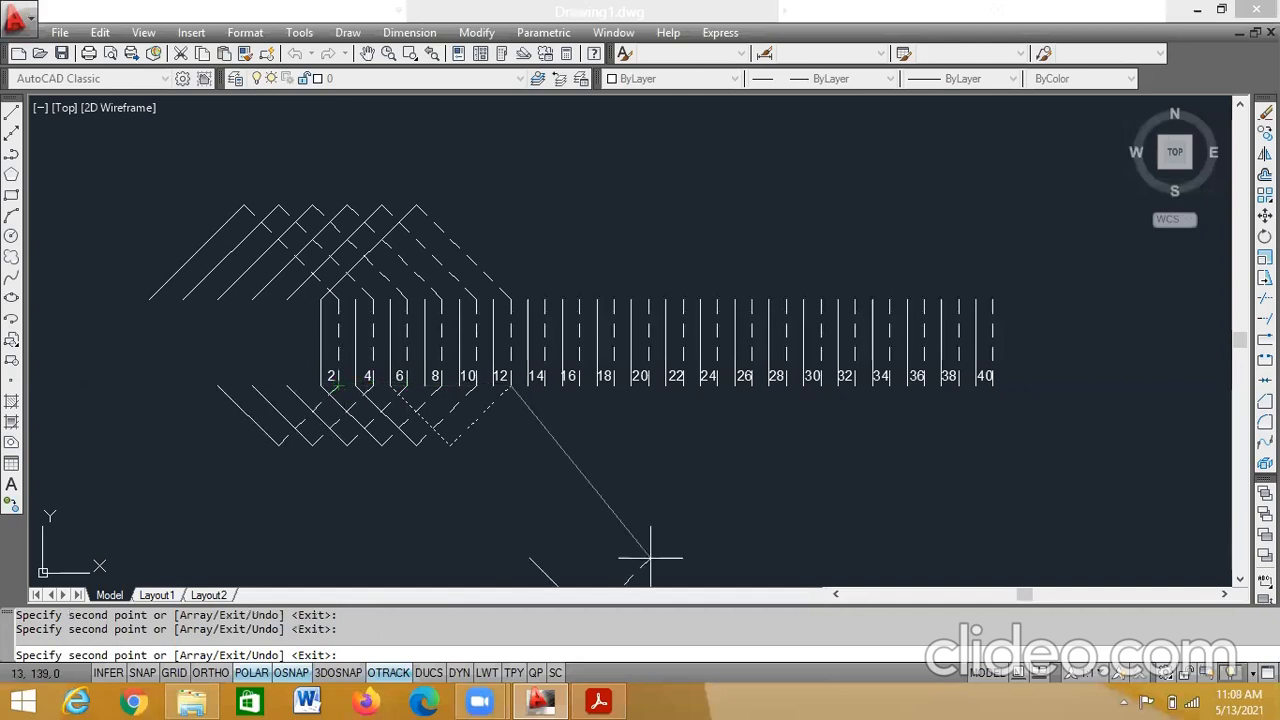
pyautogui.press('Escape')
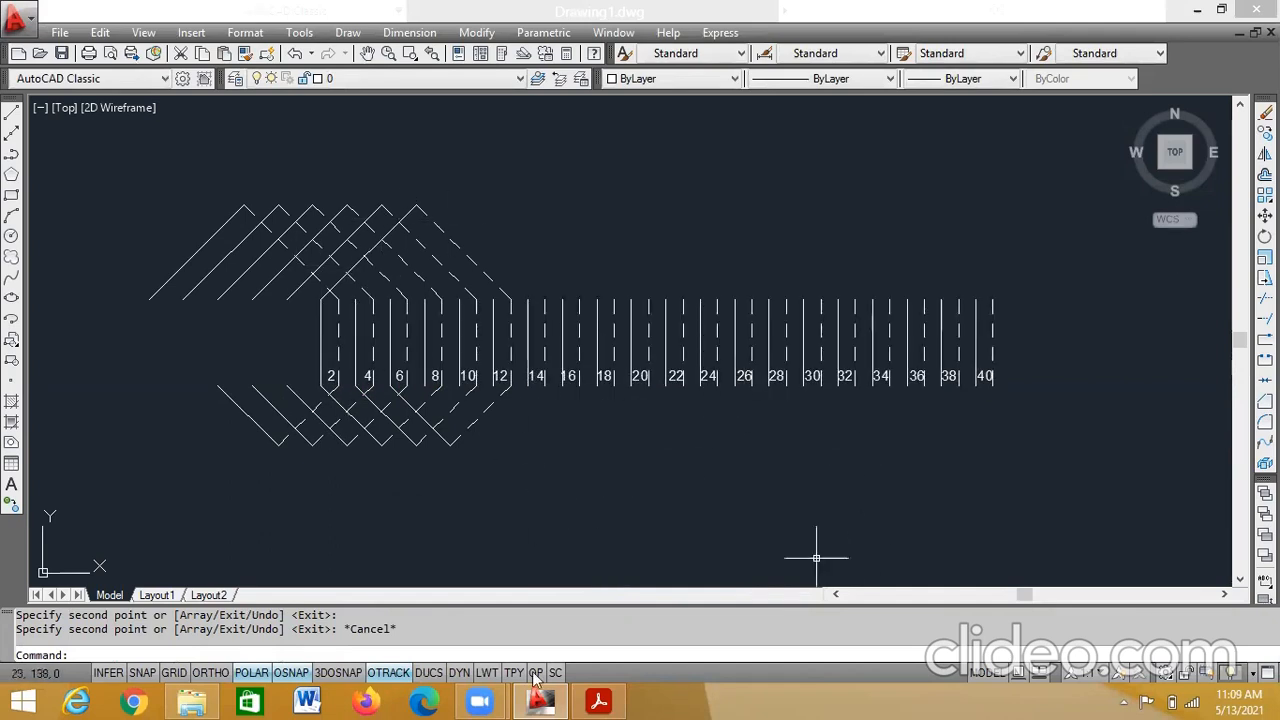
# - Review the polar tracking and object snap settings, and turn off the Midpoint object snap
pyautogui.rightClick(252, 673)
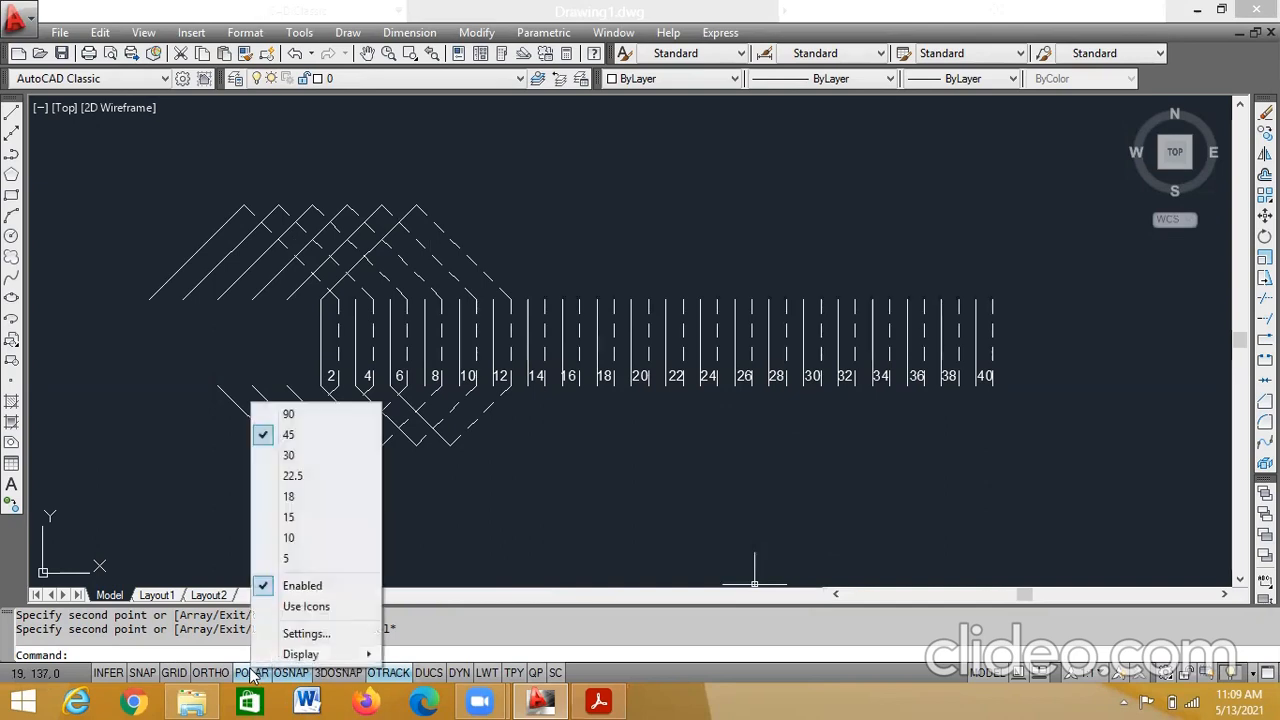
pyautogui.click(296, 634)
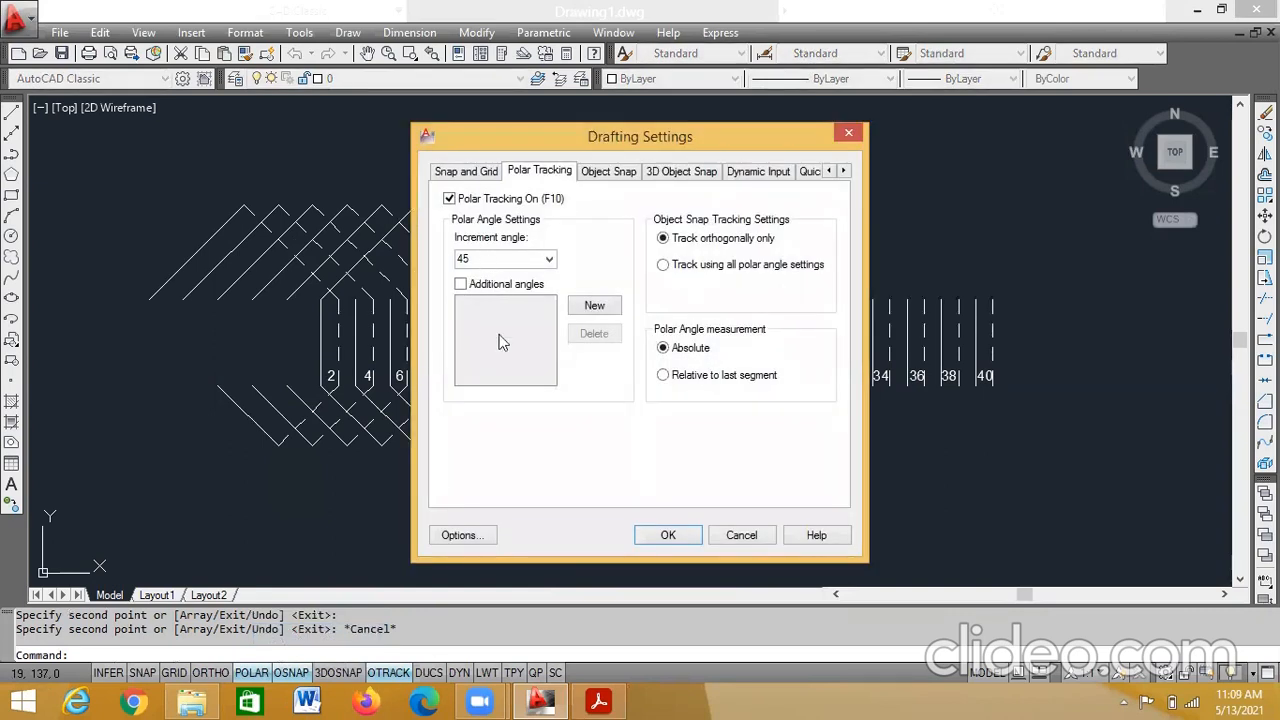
pyautogui.click(610, 174)
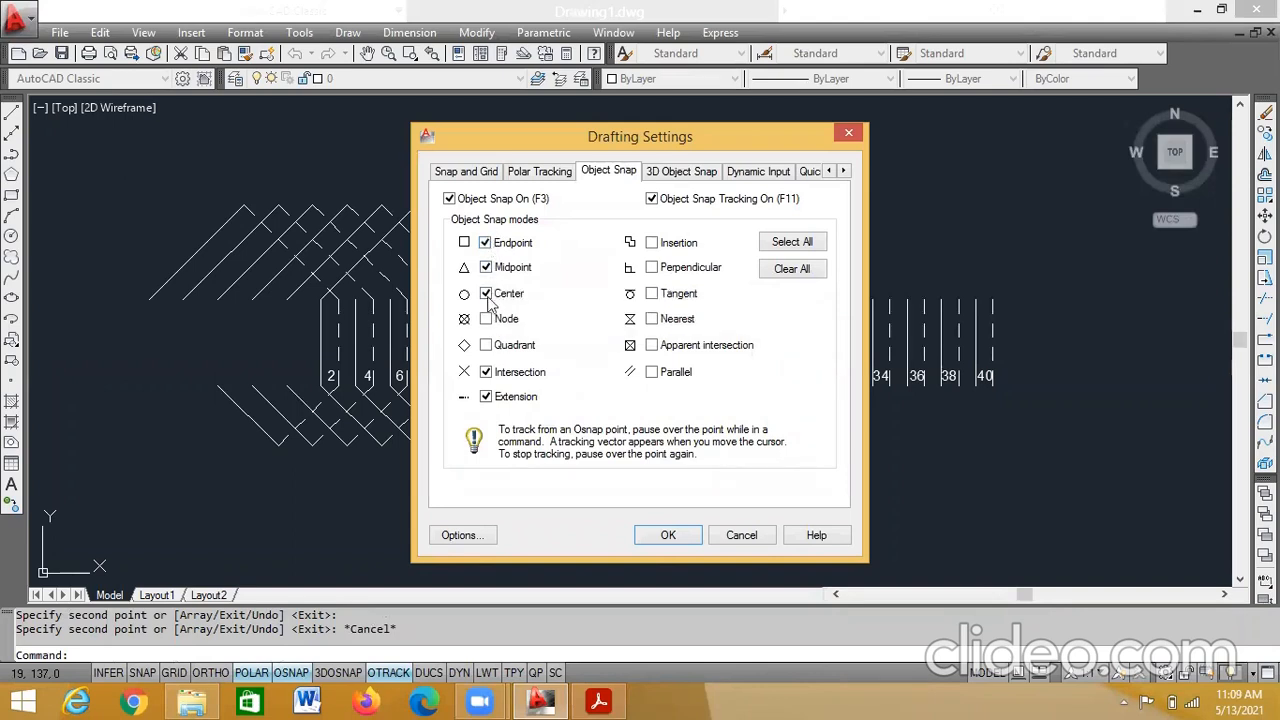
pyautogui.click(567, 177)
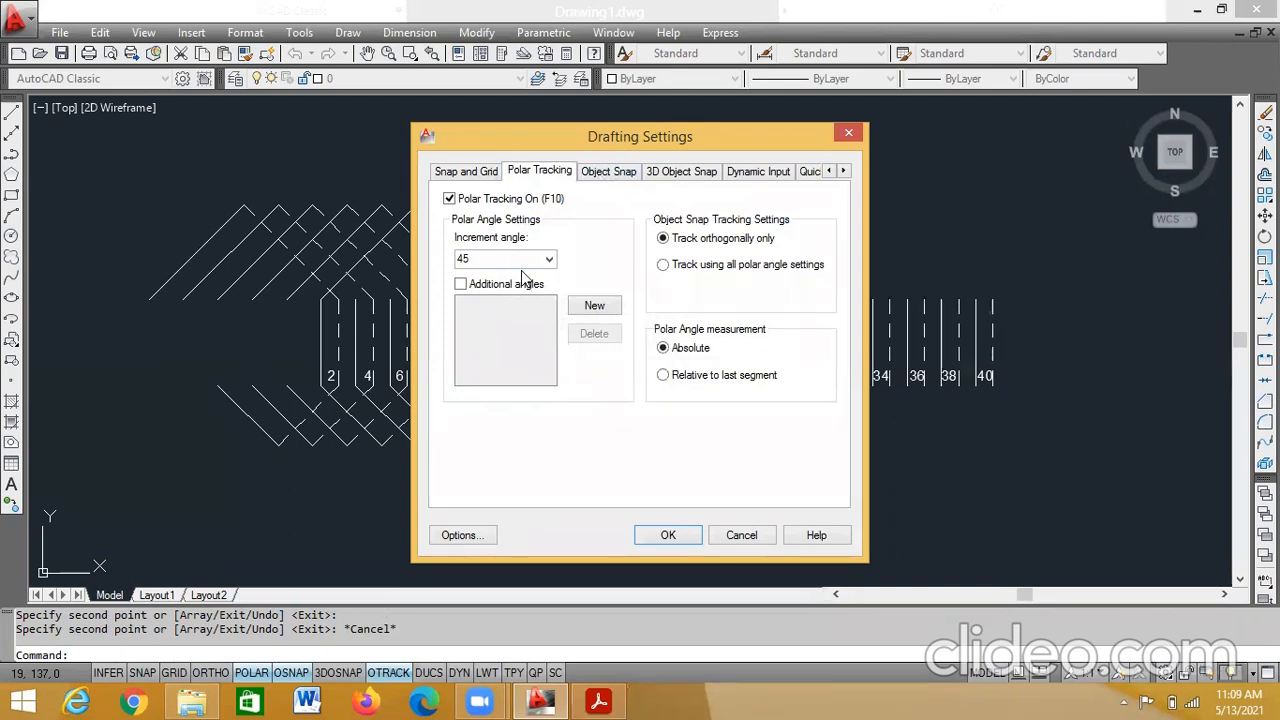
pyautogui.click(591, 173)
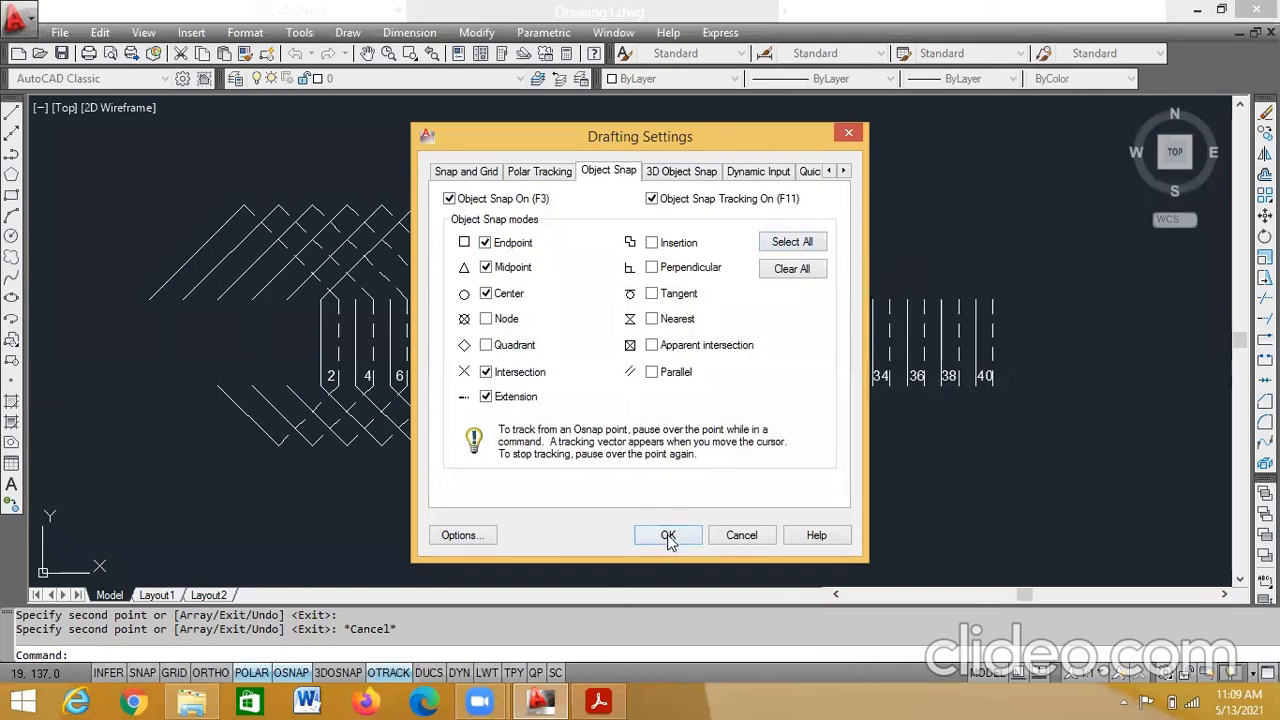
pyautogui.click(486, 268)
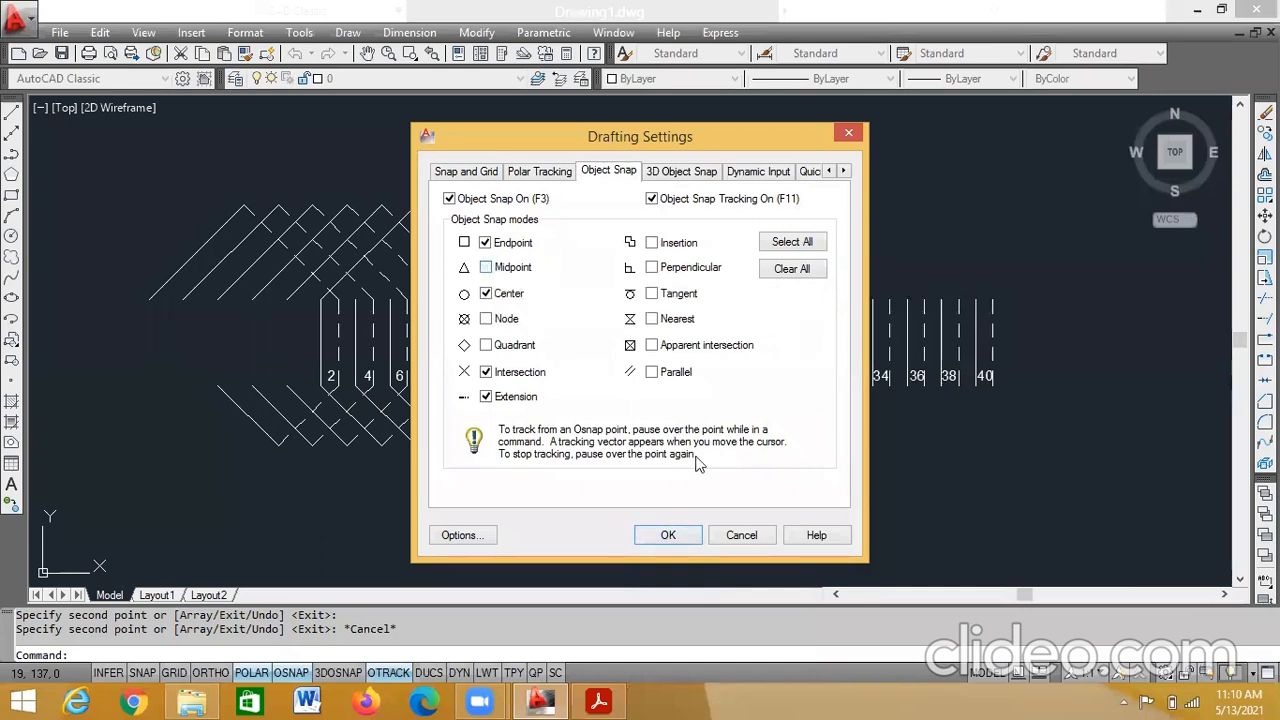
pyautogui.click(665, 536)
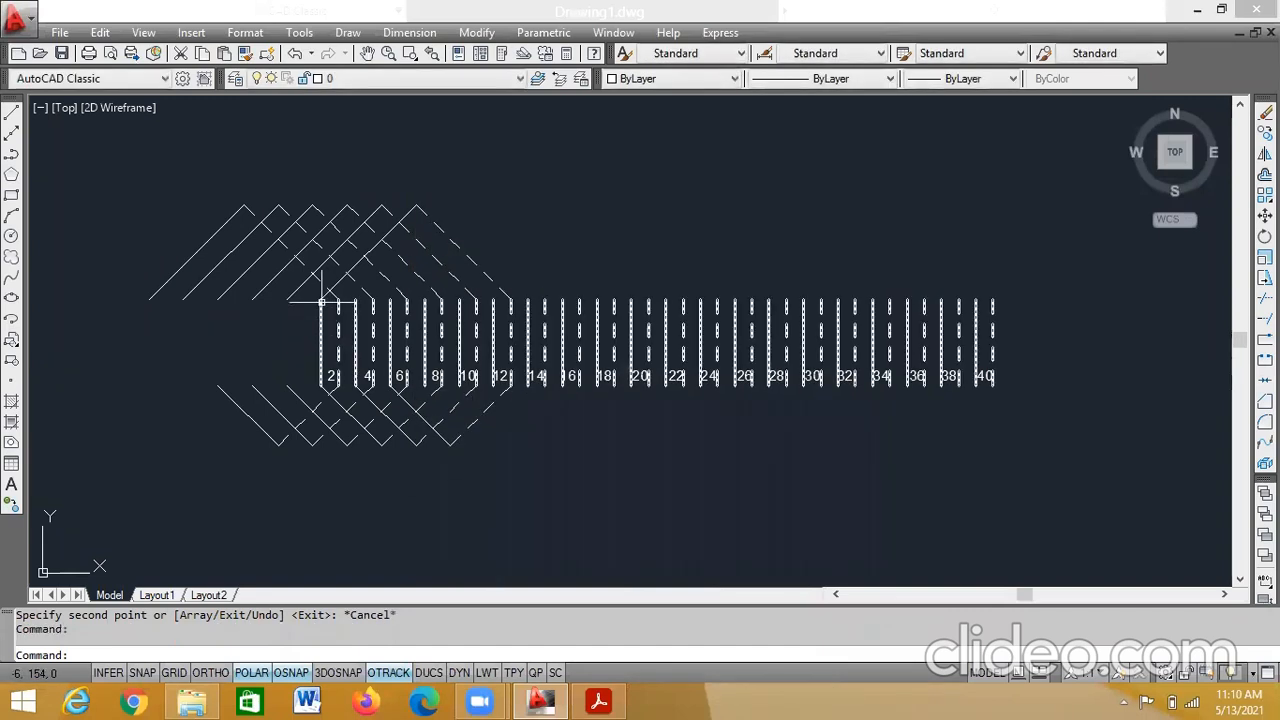
# - Test the object snapping along the first conductor with the Line command, without drawing anything
pyautogui.press('Escape')
pyautogui.click(11, 113)
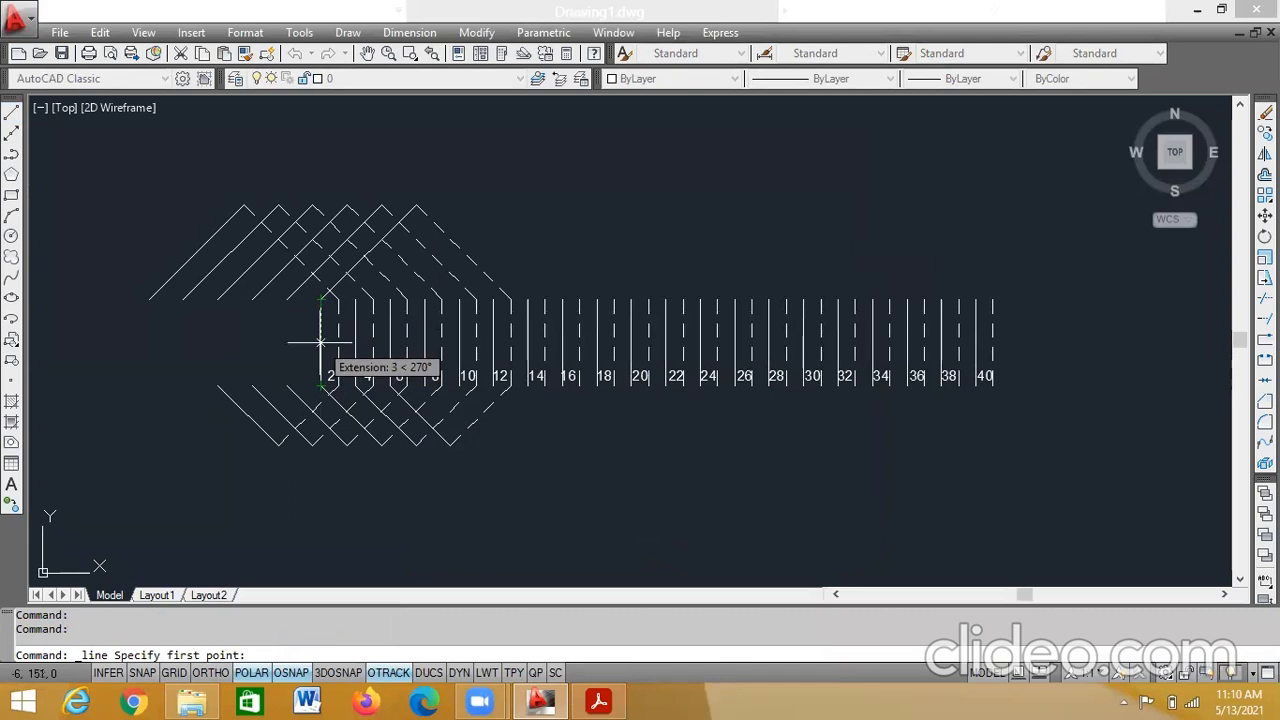
pyautogui.press('Escape')
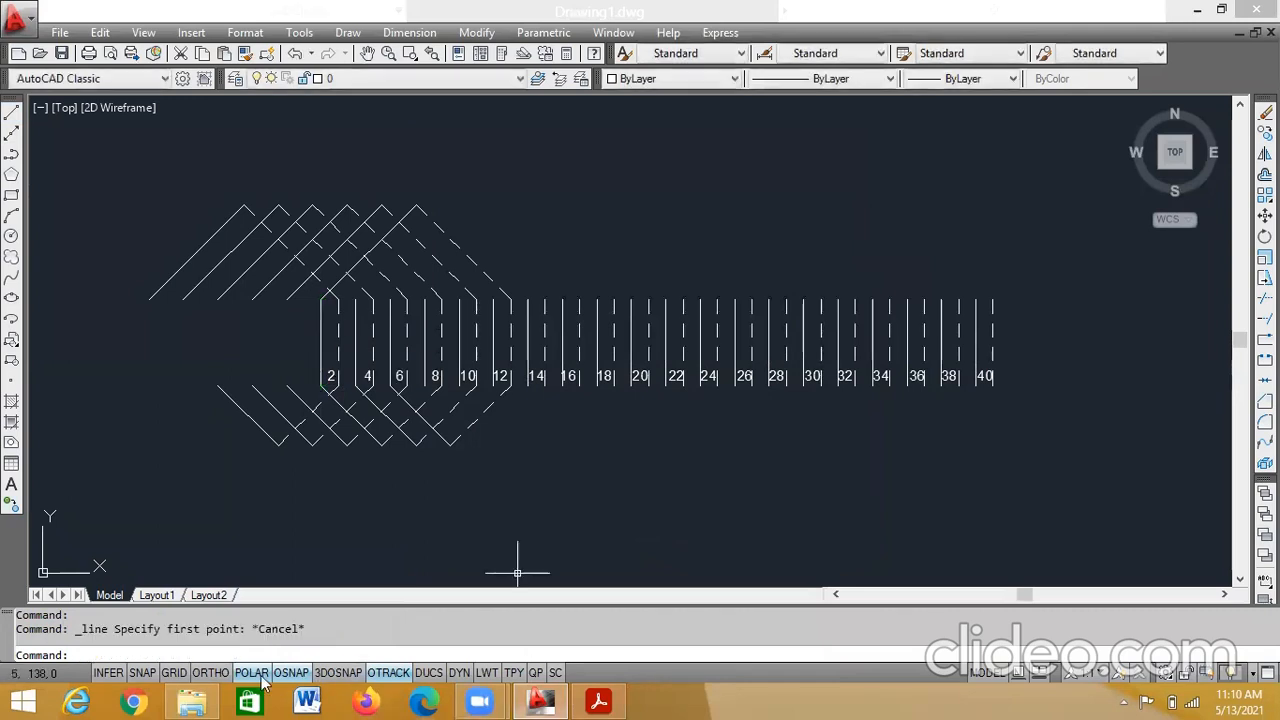
# - Turn the Midpoint object snap back on and check the snapping along the first conductor with the Line command, without drawing anything
pyautogui.rightClick(262, 680)
pyautogui.click(312, 636)
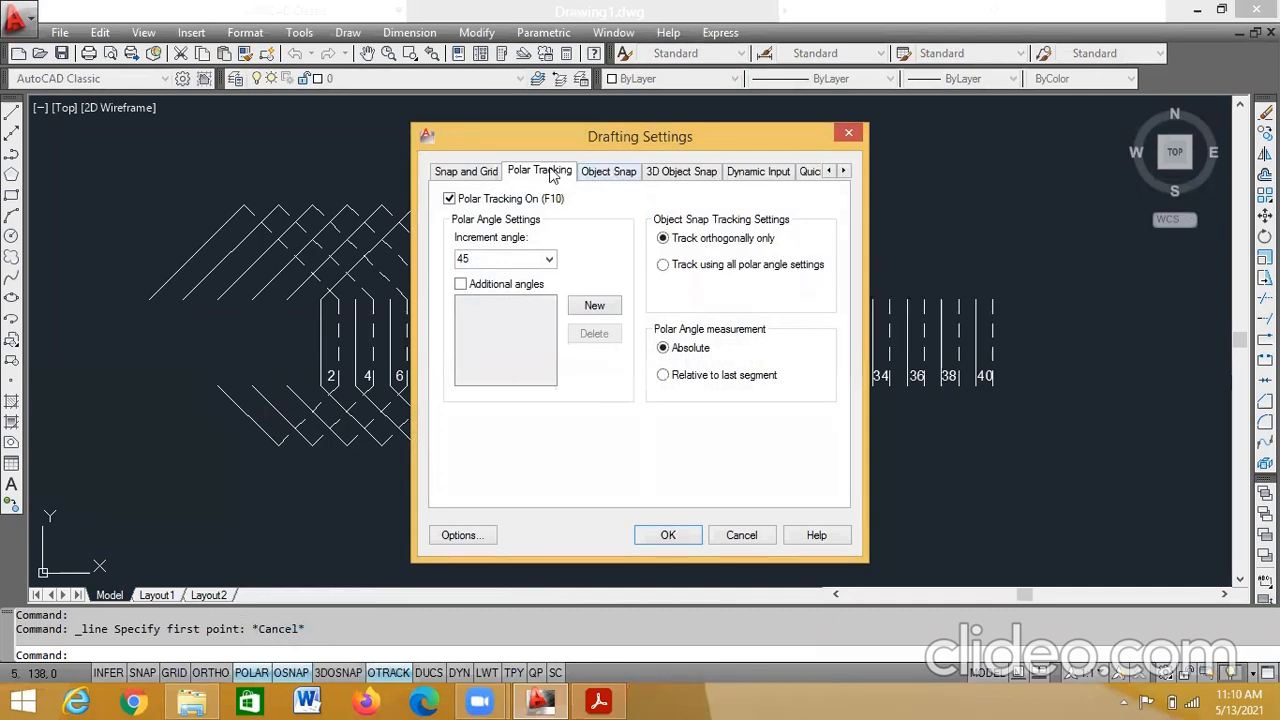
pyautogui.click(610, 172)
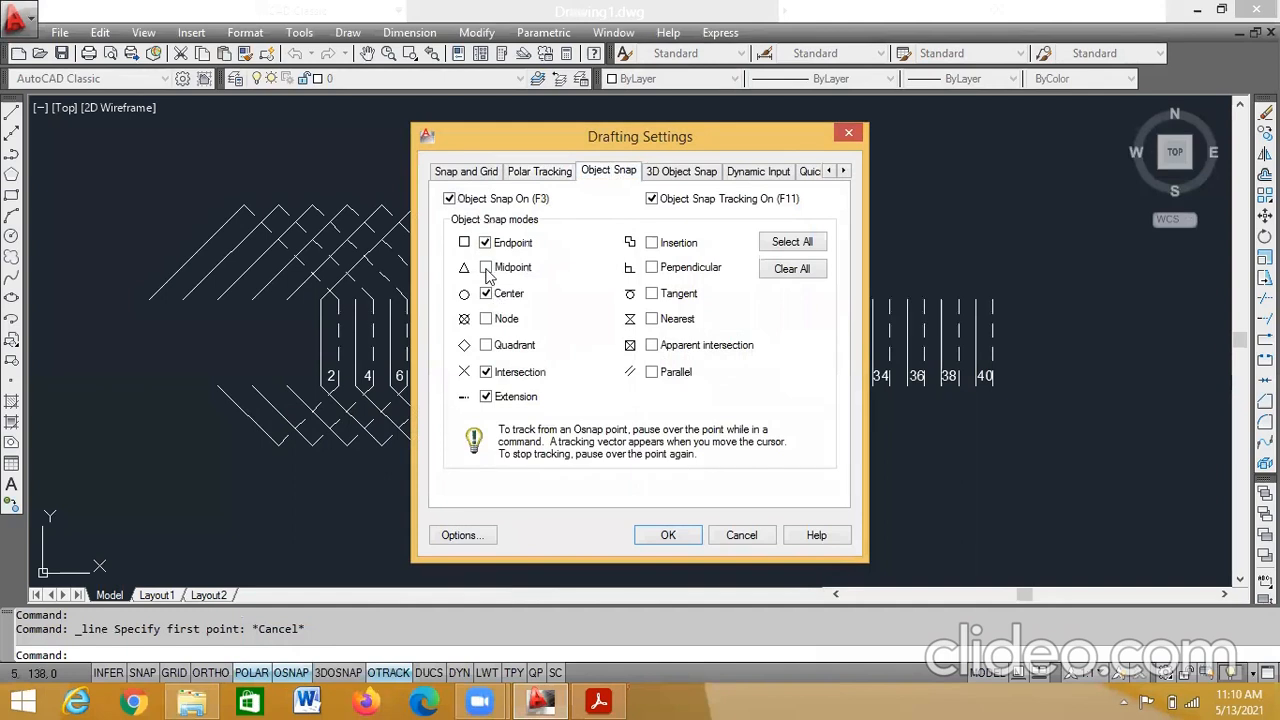
pyautogui.click(695, 540)
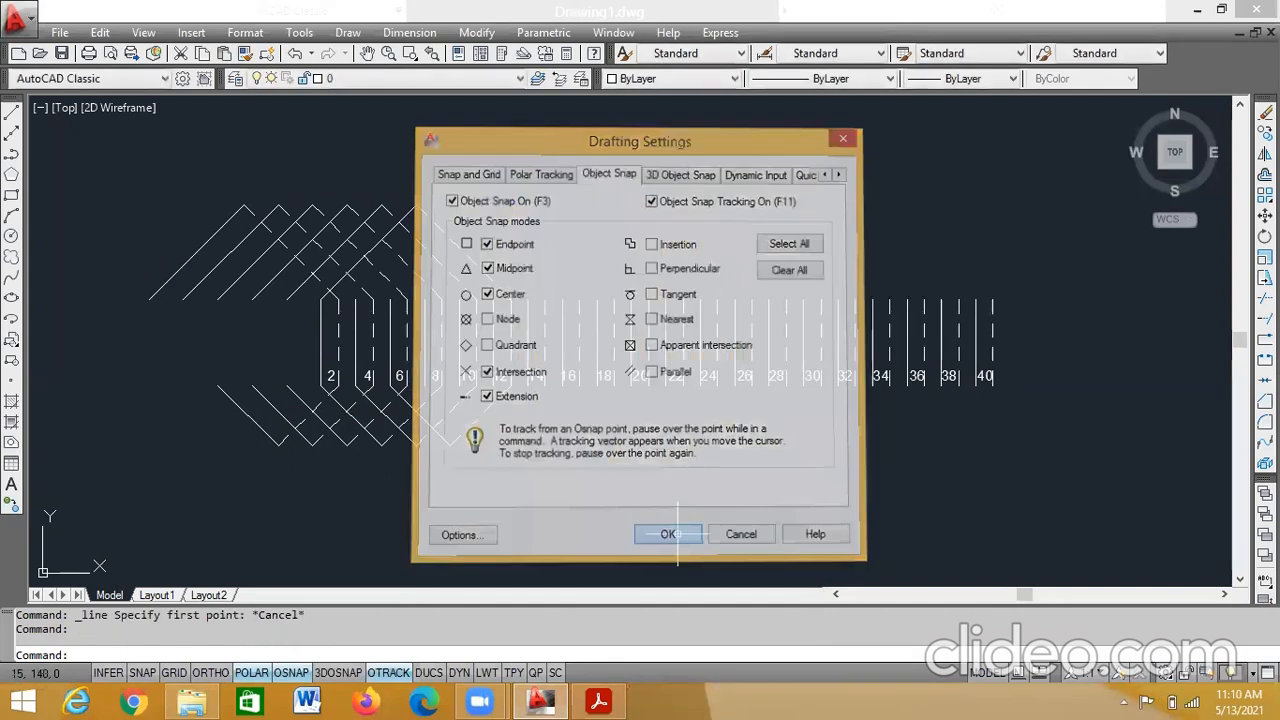
pyautogui.click(13, 115)
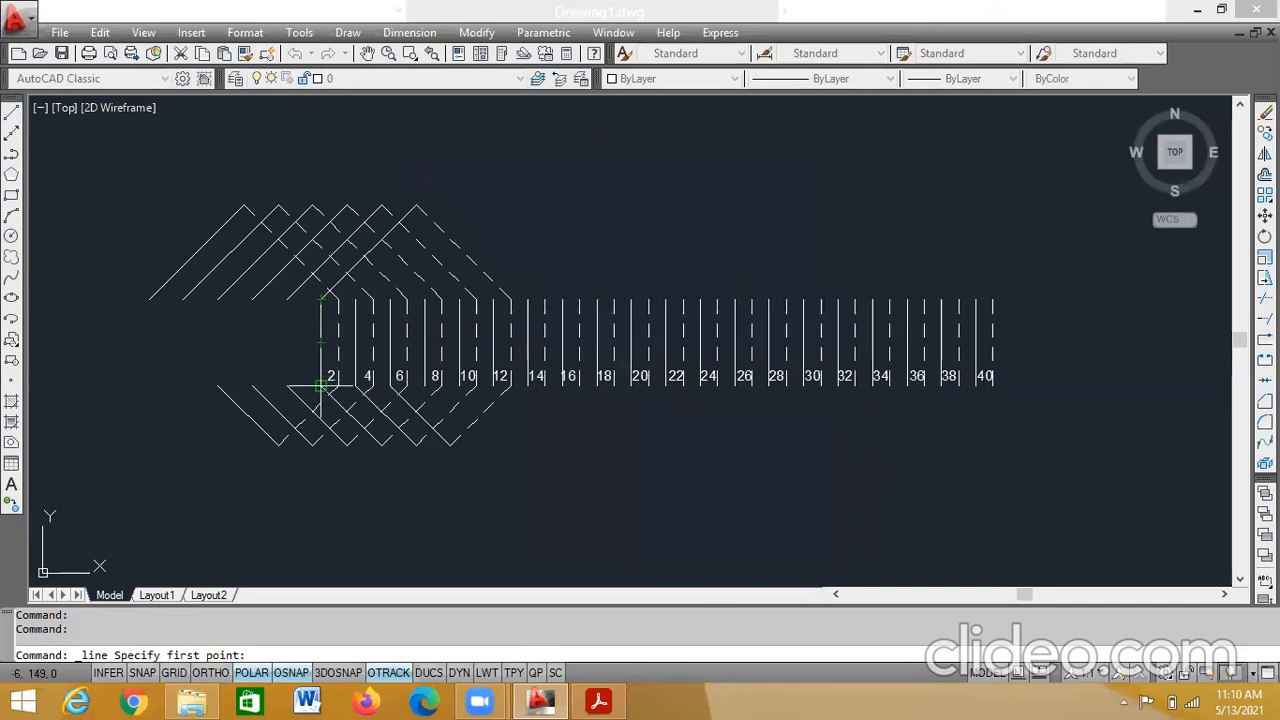
pyautogui.press('Escape')
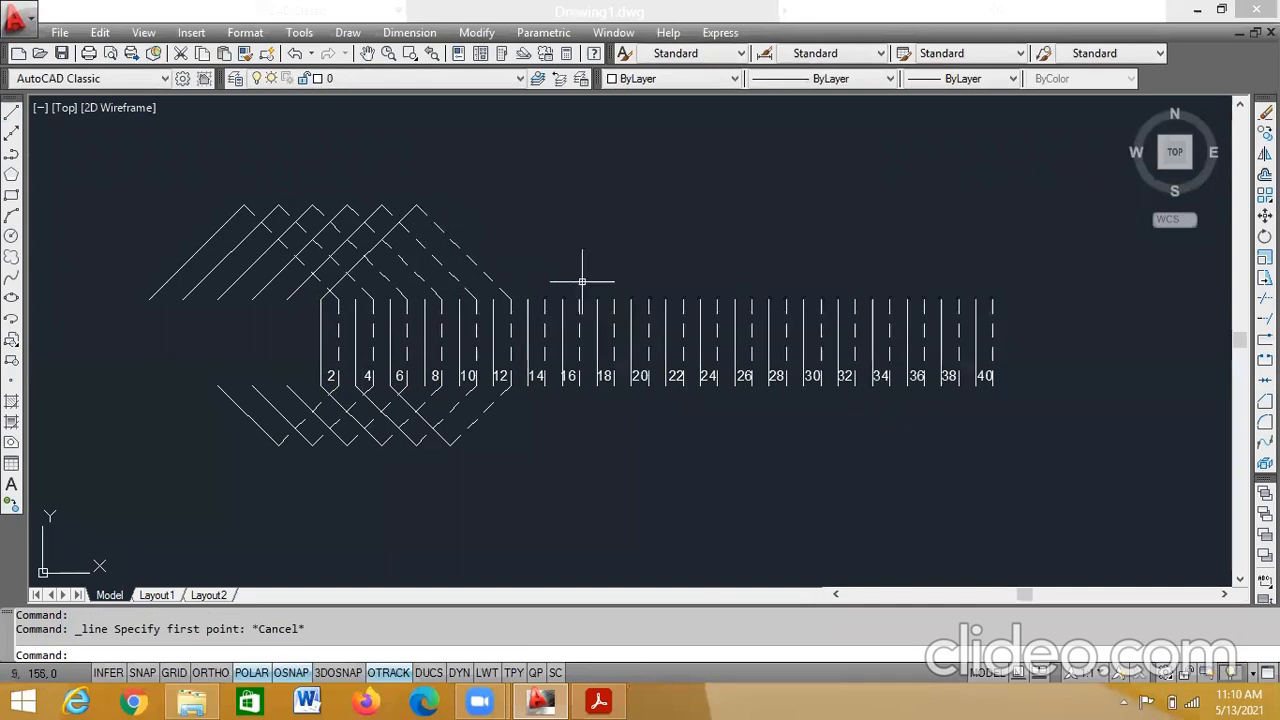
pyautogui.click(356, 310)
pyautogui.press('Escape')
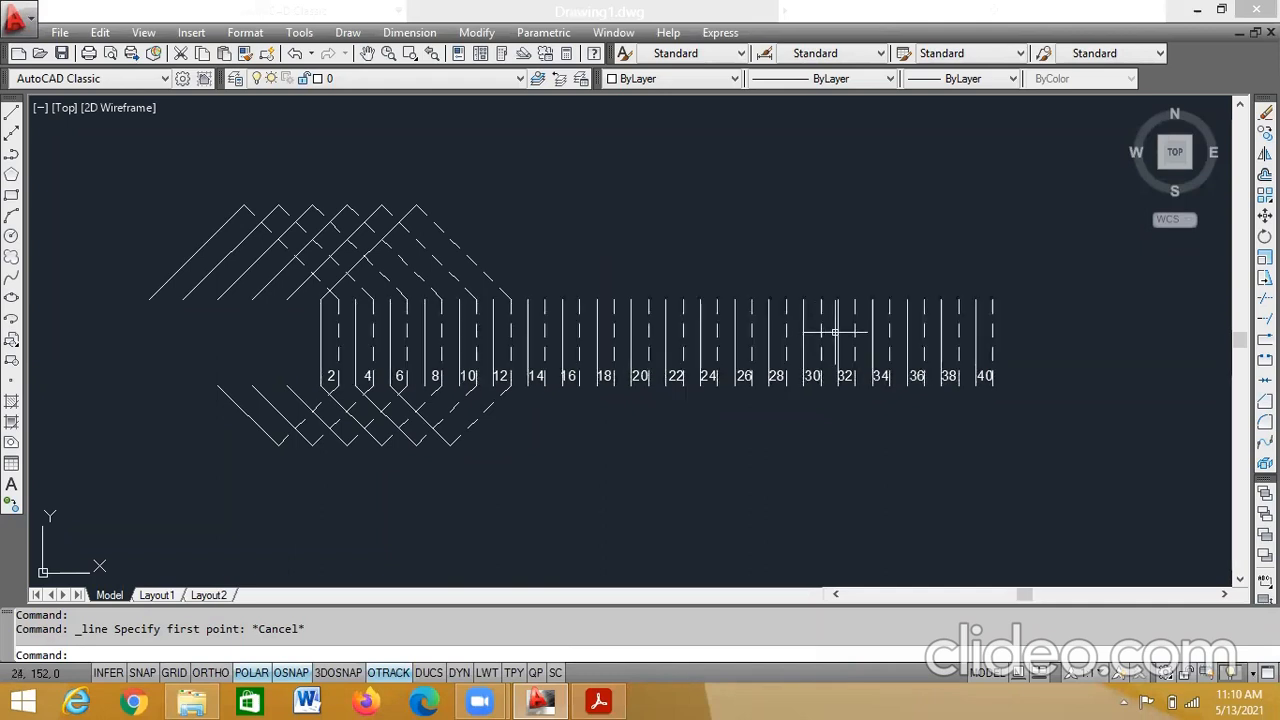
pyautogui.click(871, 331)
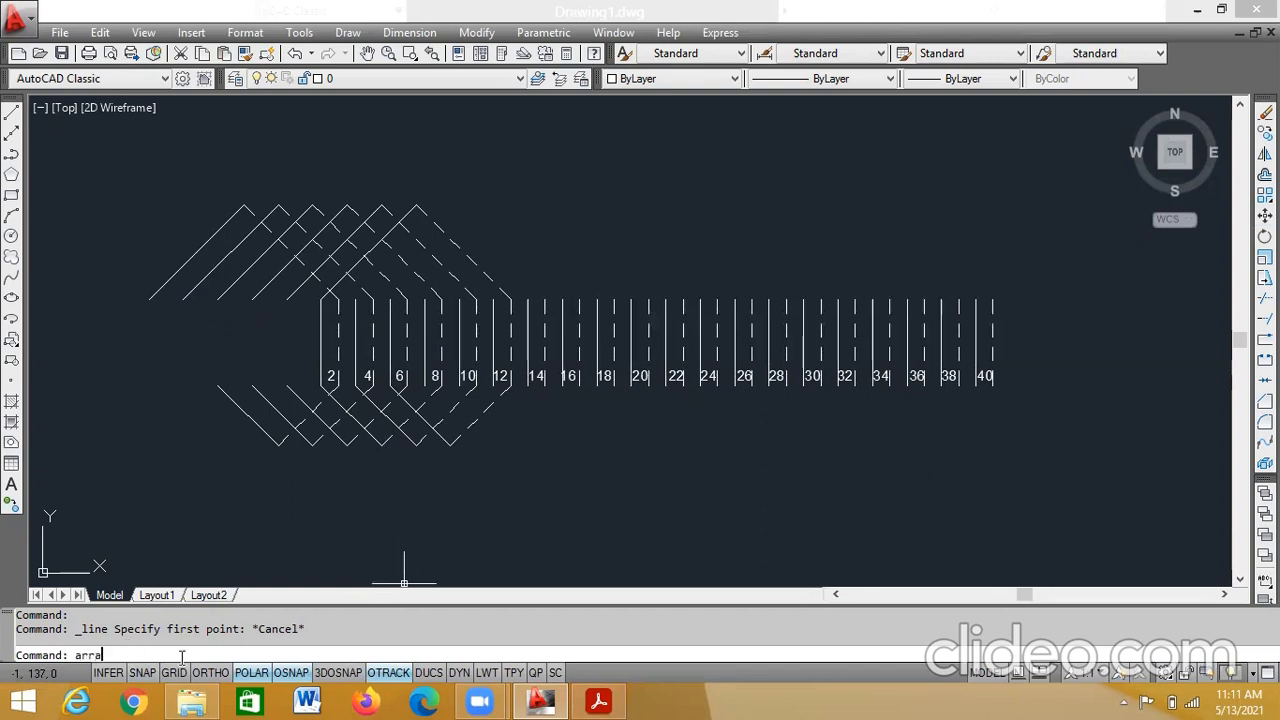
# - Array the upper solid and dashed connection pair of conductors 1 and 12 rectangularly with 1 row and 20 columns
pyautogui.click(110, 534)
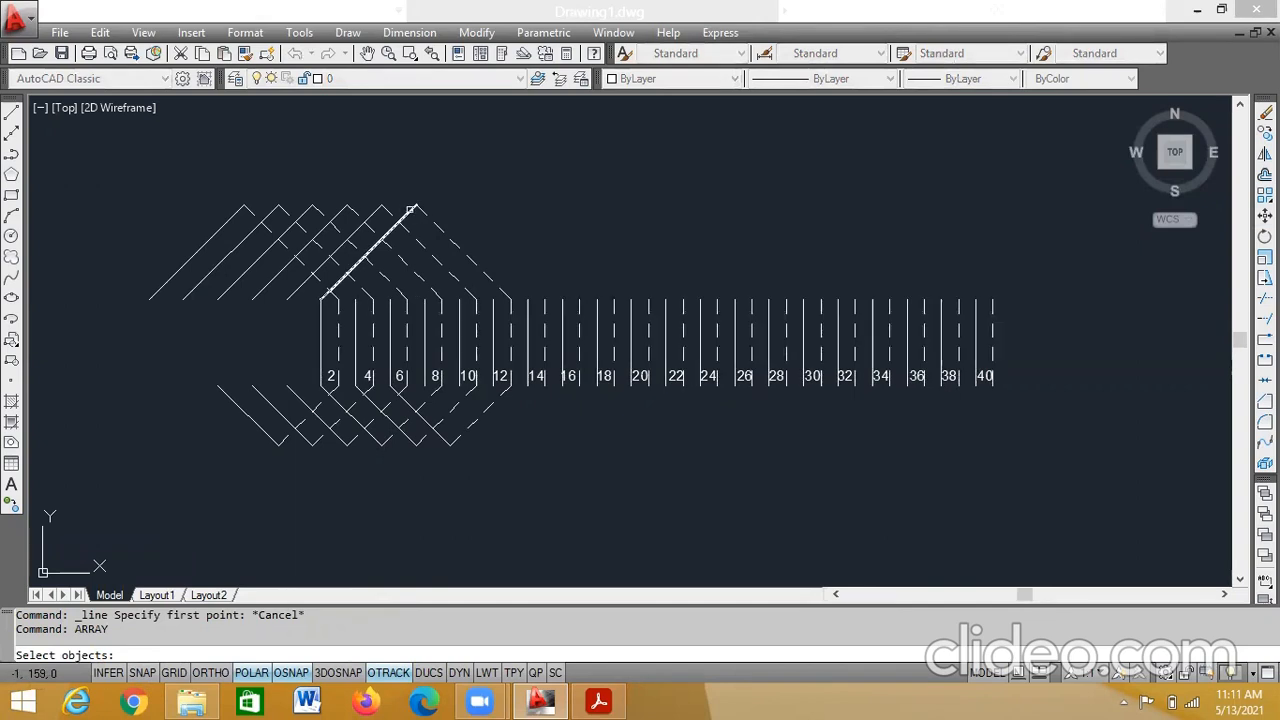
pyautogui.click(411, 209)
pyautogui.click(437, 221)
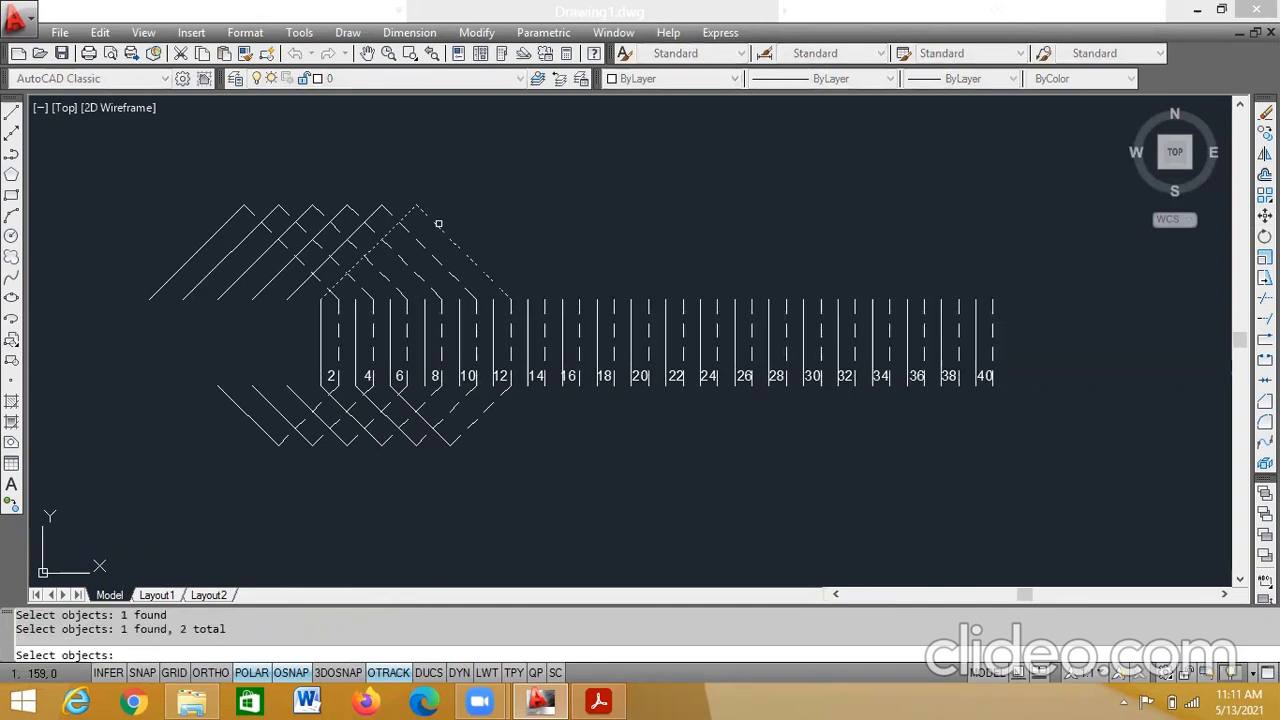
pyautogui.press('Return')
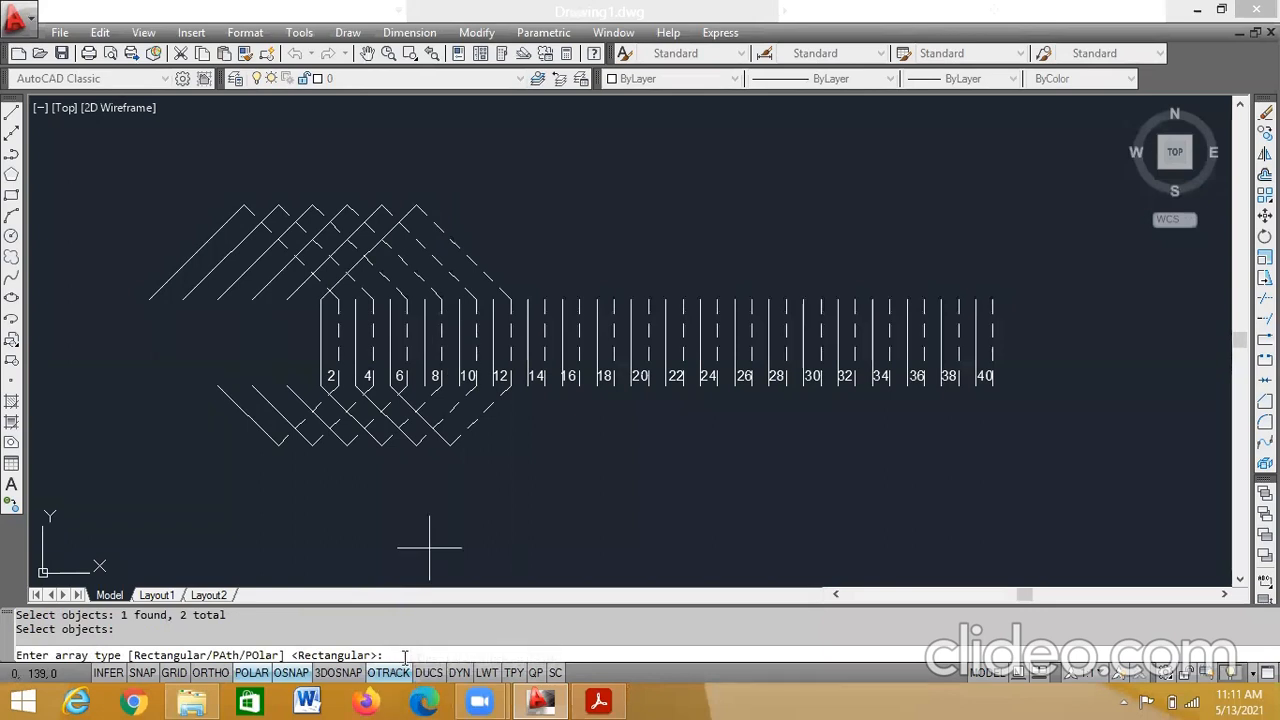
pyautogui.write('r')
pyautogui.press('Return')
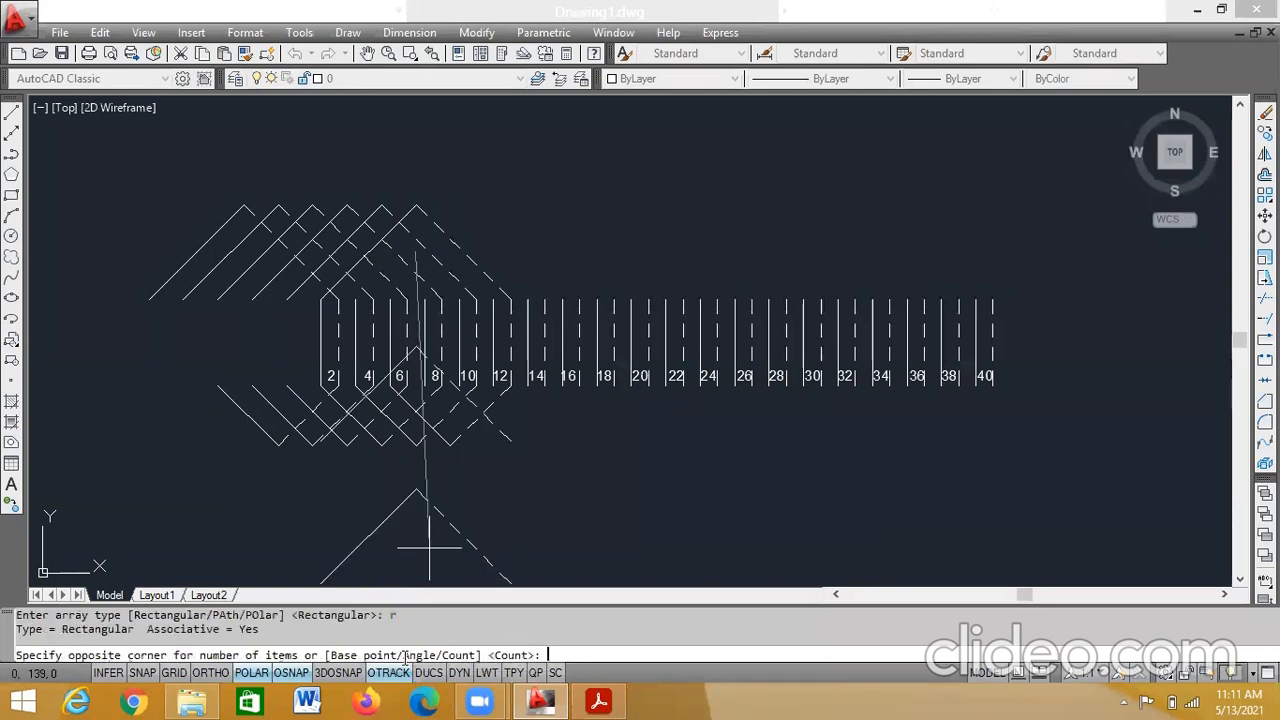
pyautogui.write('c')
pyautogui.press('Return')
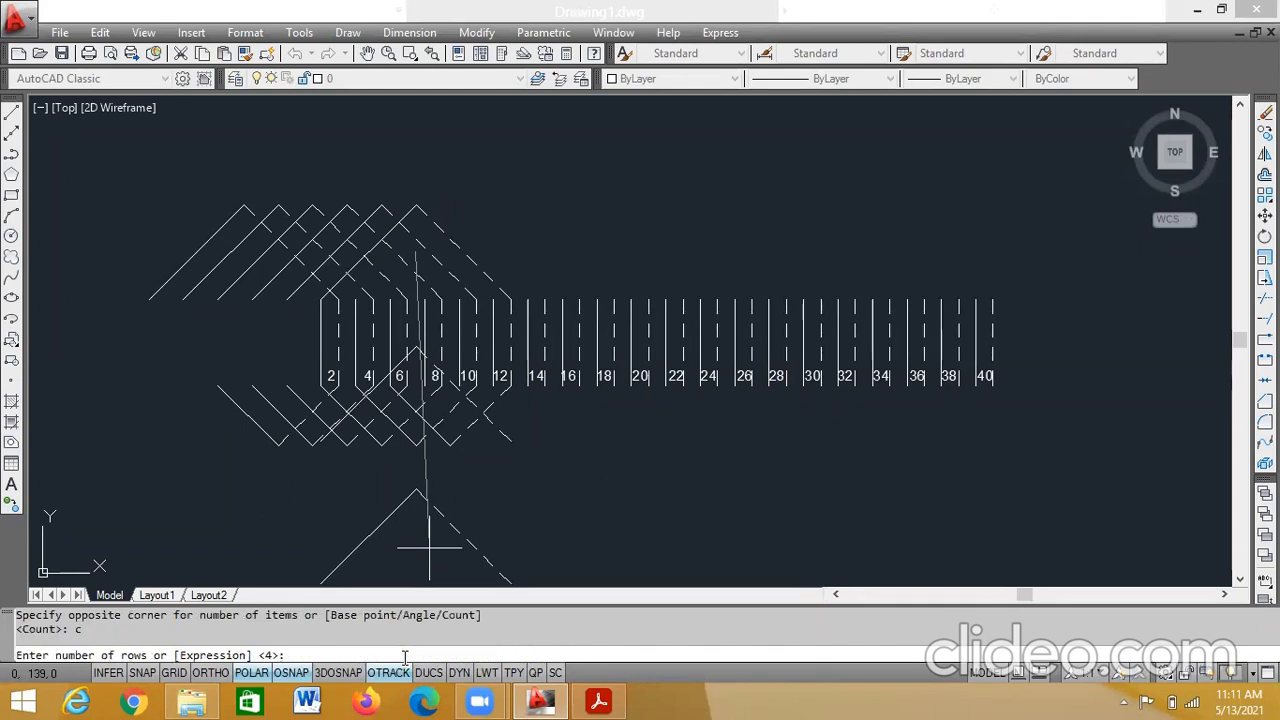
pyautogui.write('1')
pyautogui.press('Return')
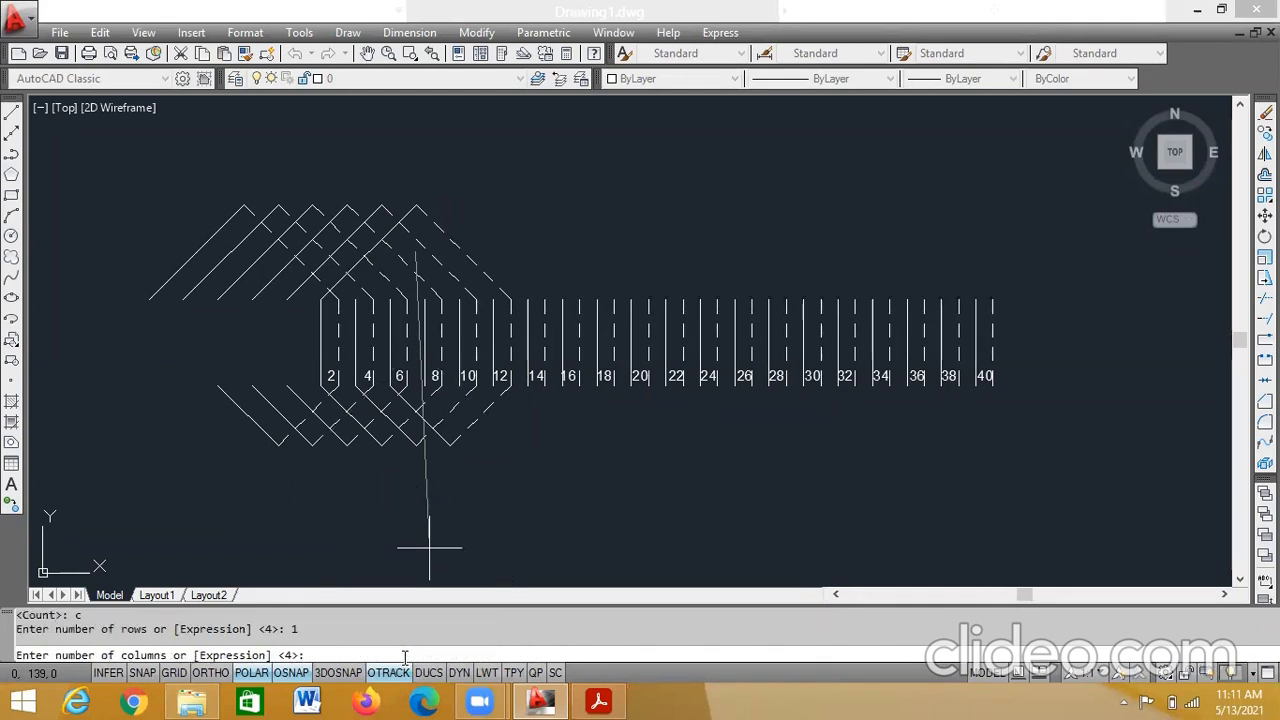
pyautogui.write('20')
pyautogui.press('Return')
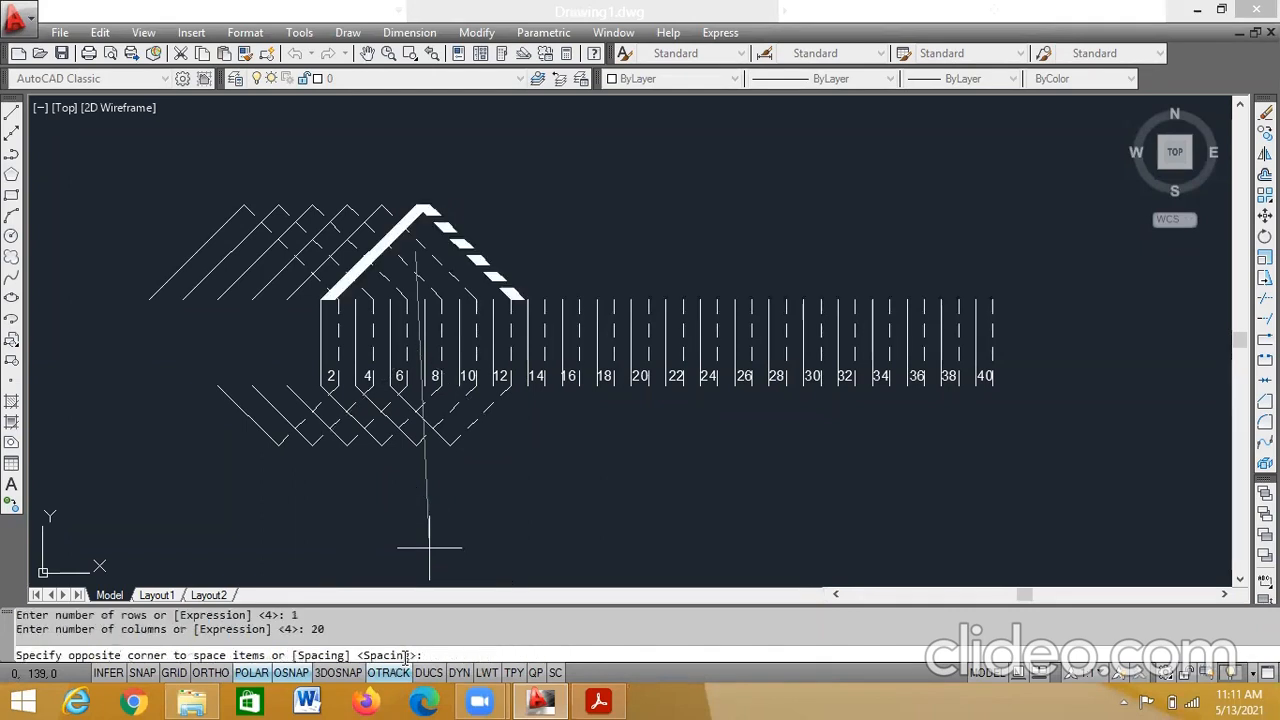
# - Set the column spacing of the upper connection array to 2 and finish the array
pyautogui.write('s')
pyautogui.press('Return')
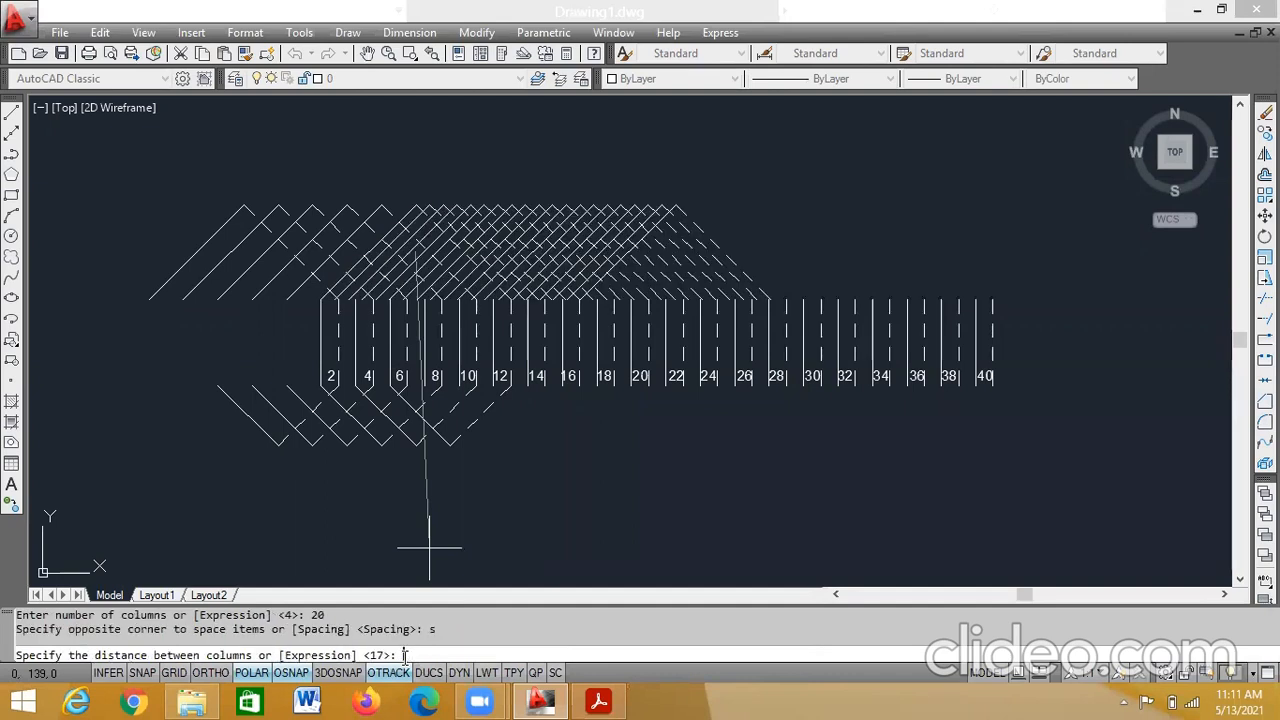
pyautogui.write('2')
pyautogui.press('Return')
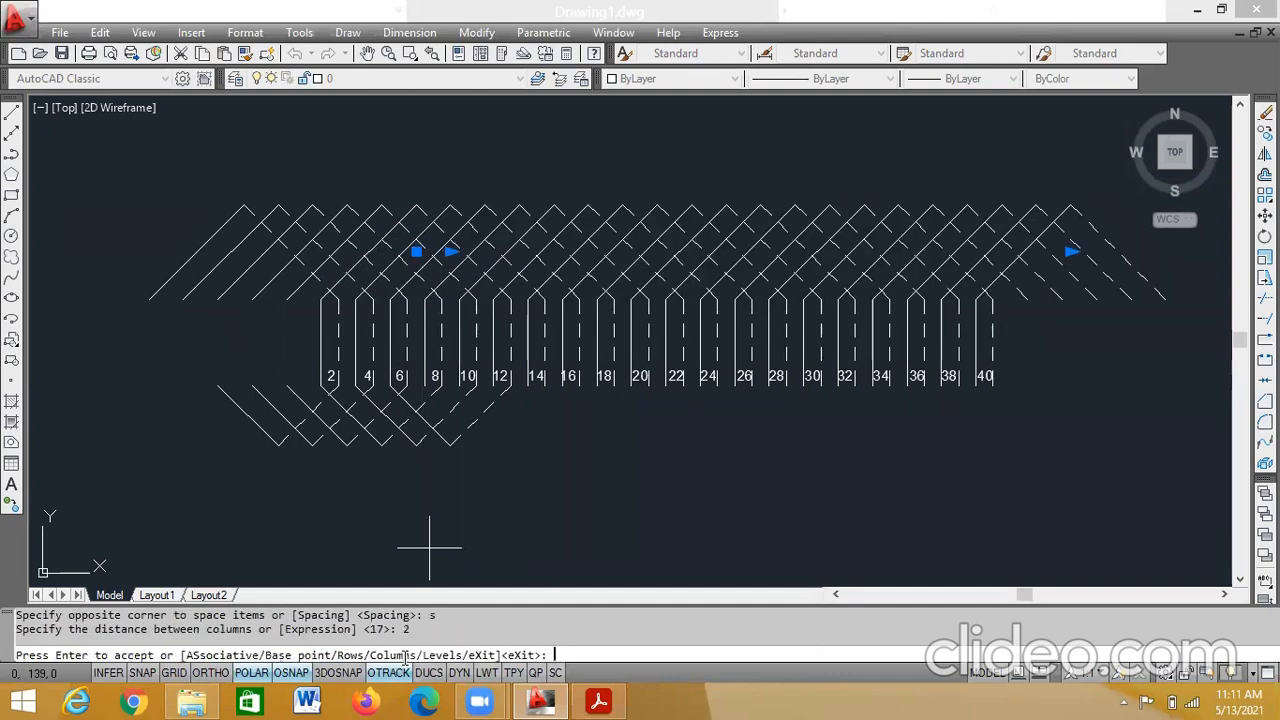
pyautogui.press('Escape')
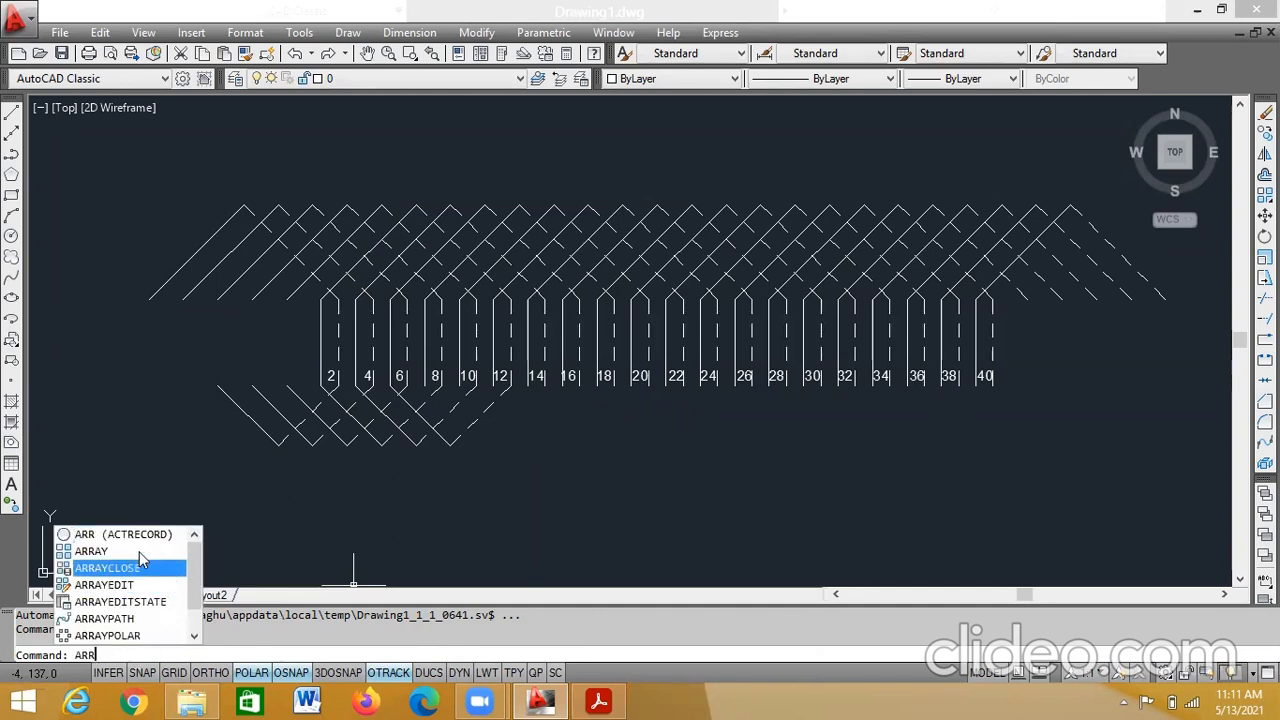
# - Array the lower solid and dashed connection pair ending at conductor 12 rectangularly with 1 row and 18 columns
pyautogui.click(154, 547)
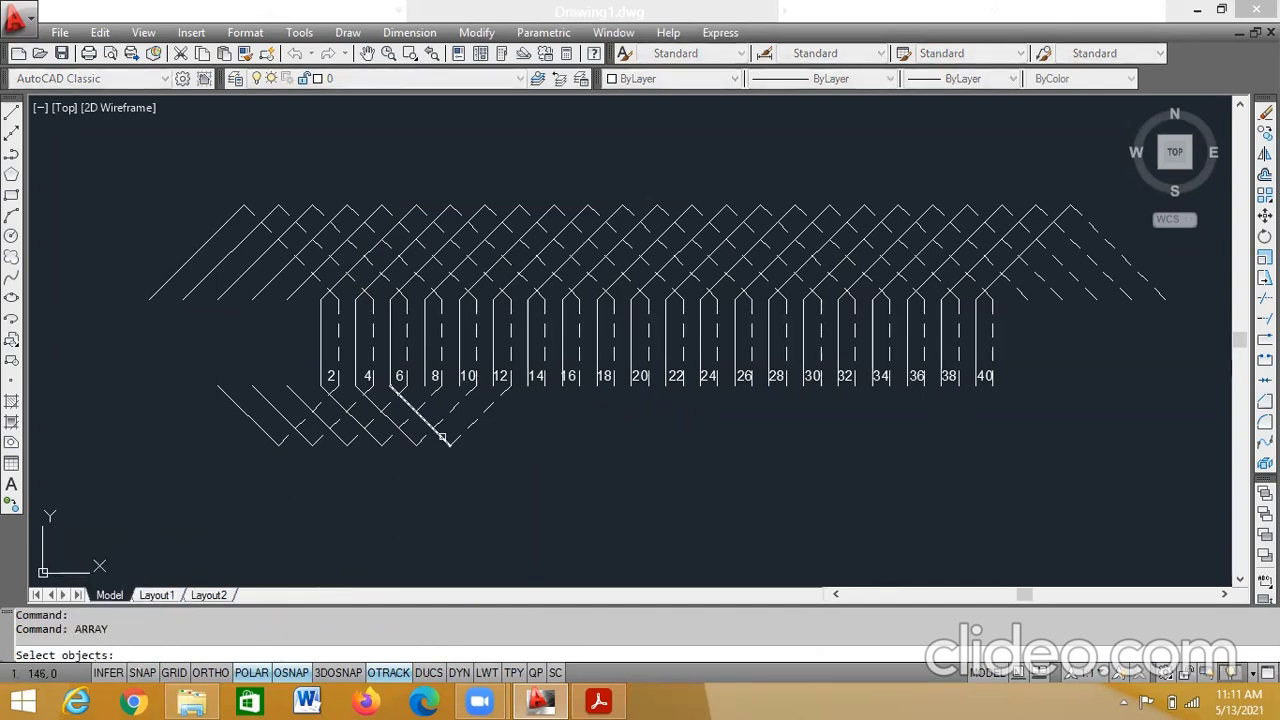
pyautogui.click(442, 437)
pyautogui.click(473, 424)
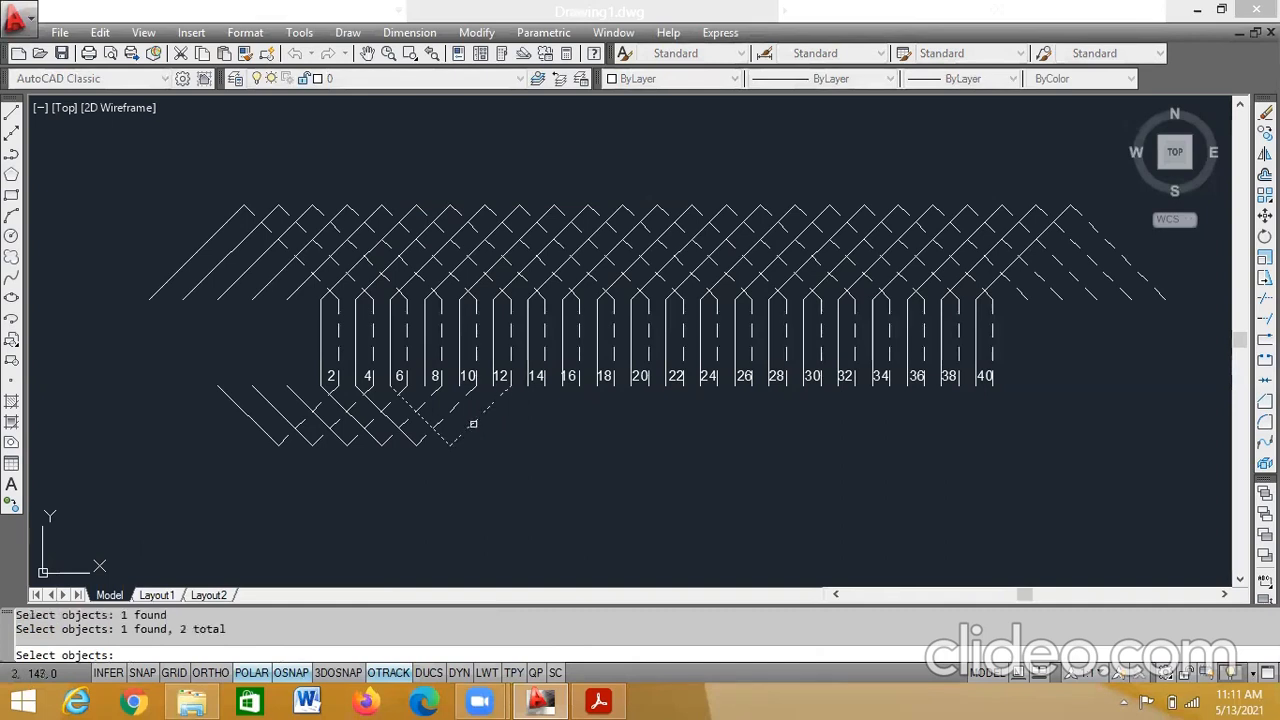
pyautogui.press('Return')
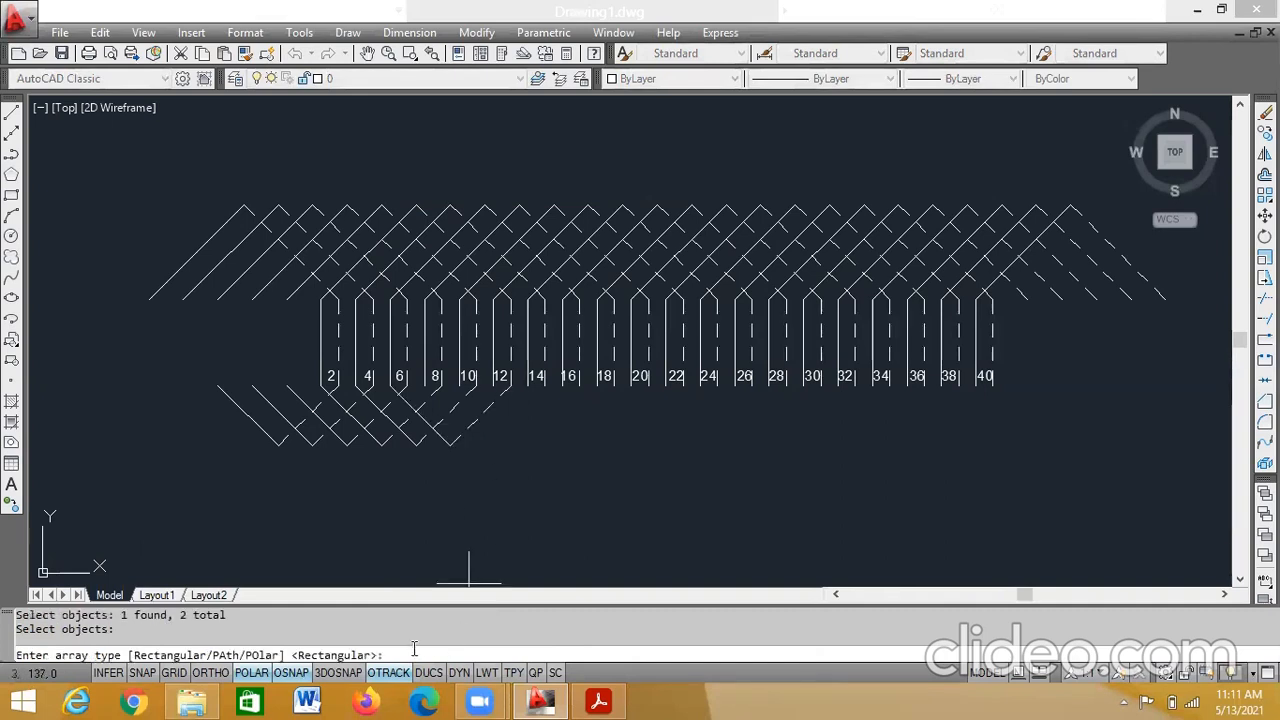
pyautogui.press('Return')
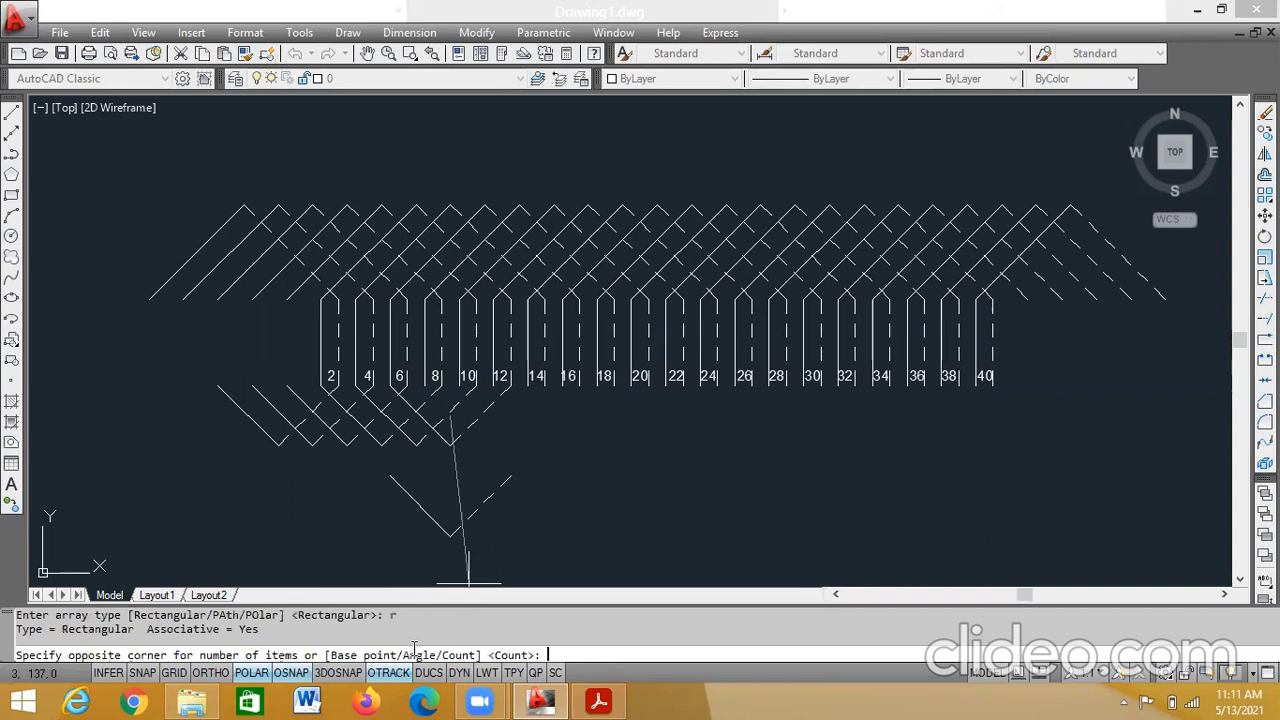
pyautogui.write('c')
pyautogui.press('Return')
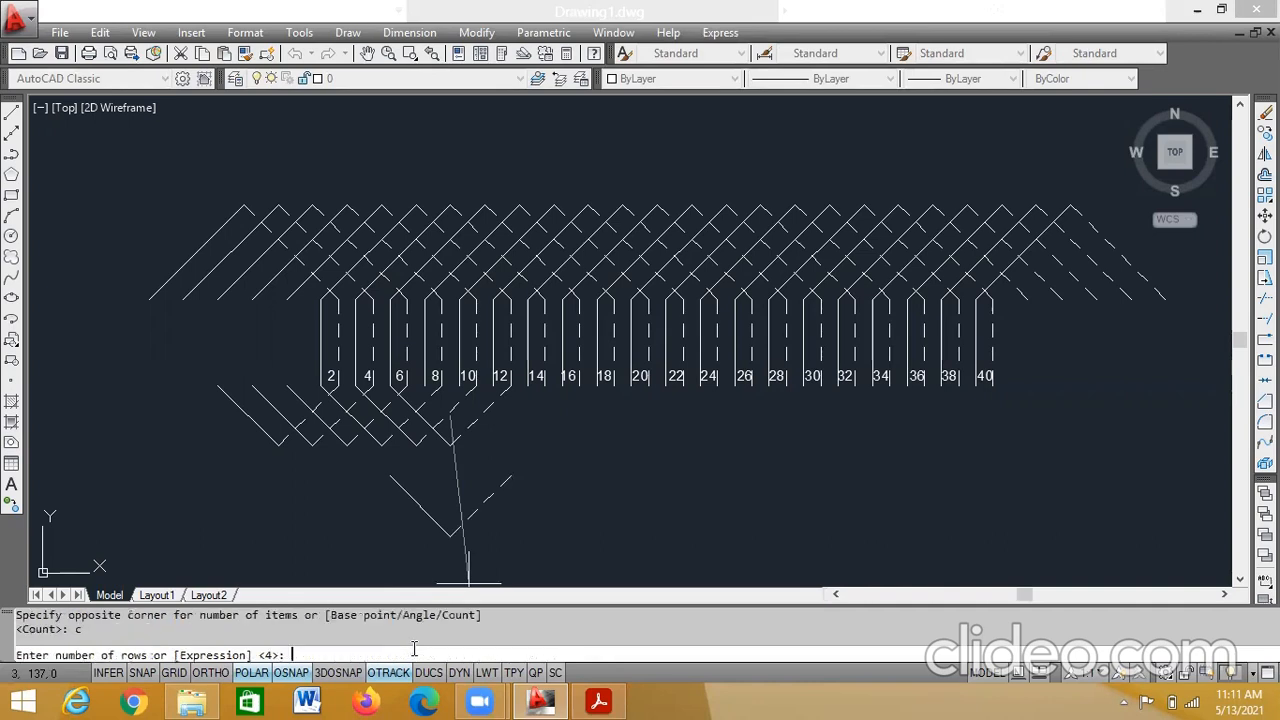
pyautogui.write('1')
pyautogui.press('Return')
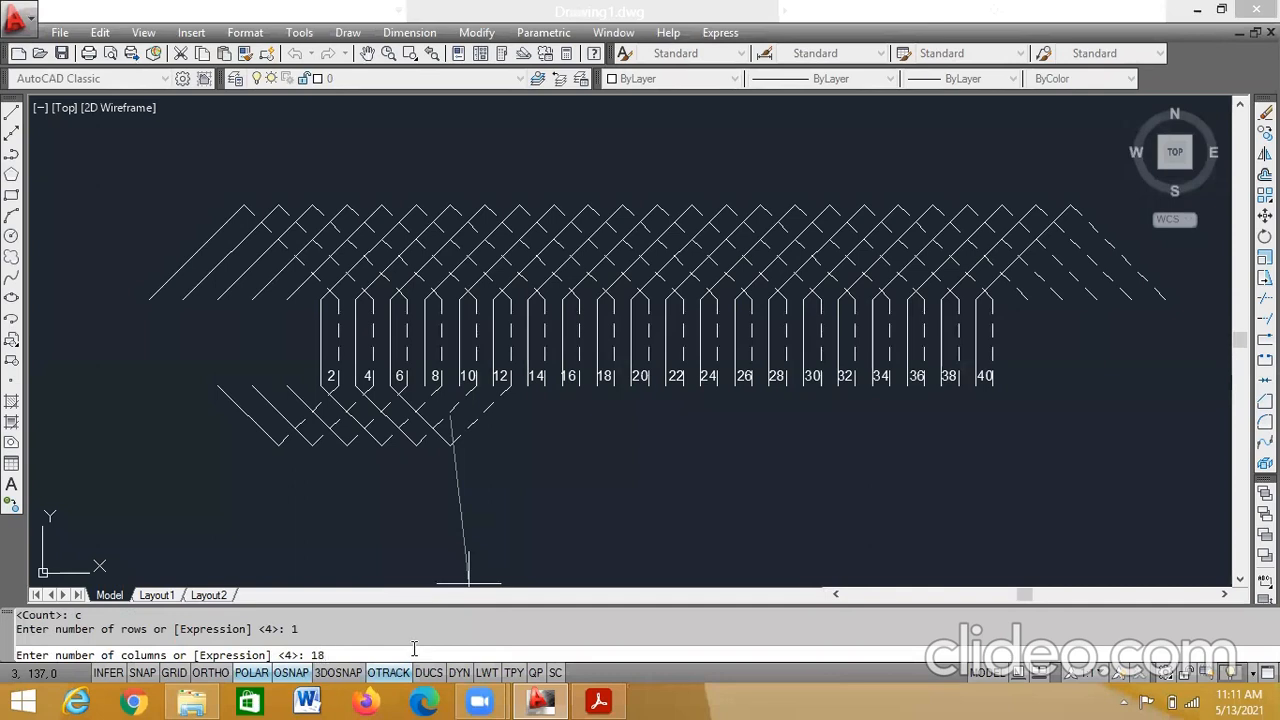
pyautogui.write('18')
pyautogui.press('Return')
# - Set the column spacing of the lower connection array to 2 and finish the array
pyautogui.write('s')
pyautogui.press('Return')
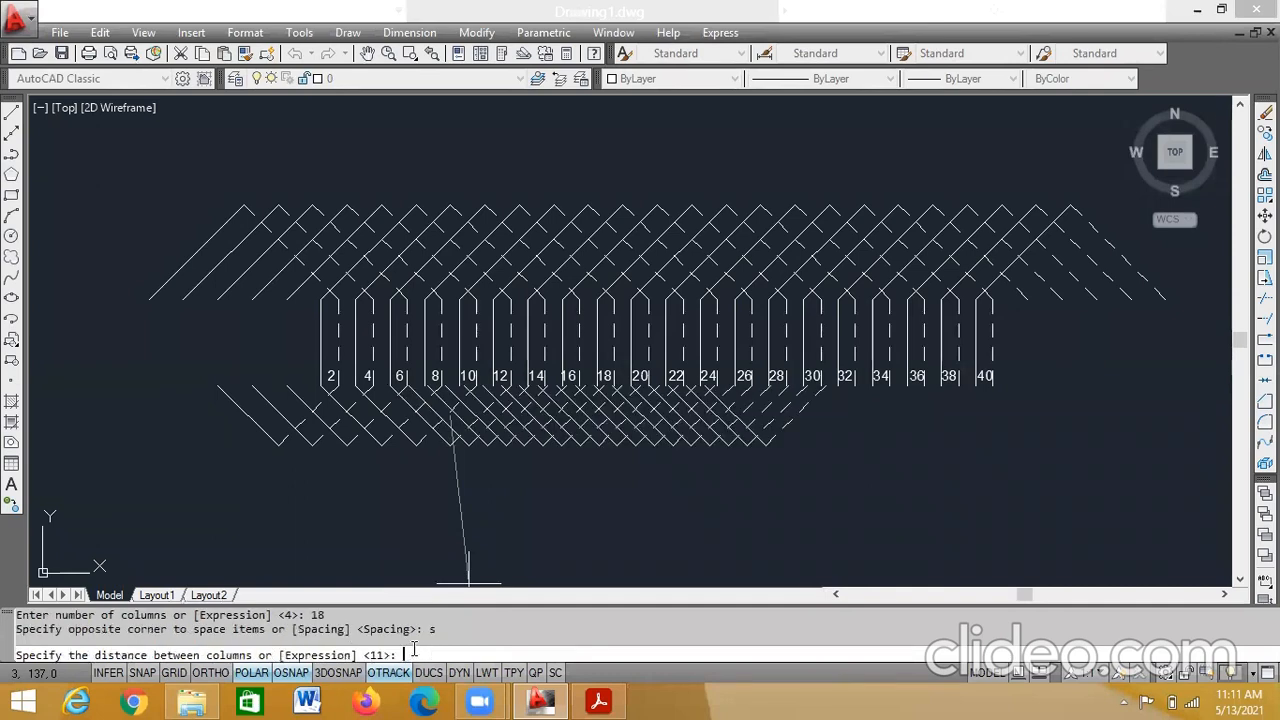
pyautogui.write('2')
pyautogui.press('Return')
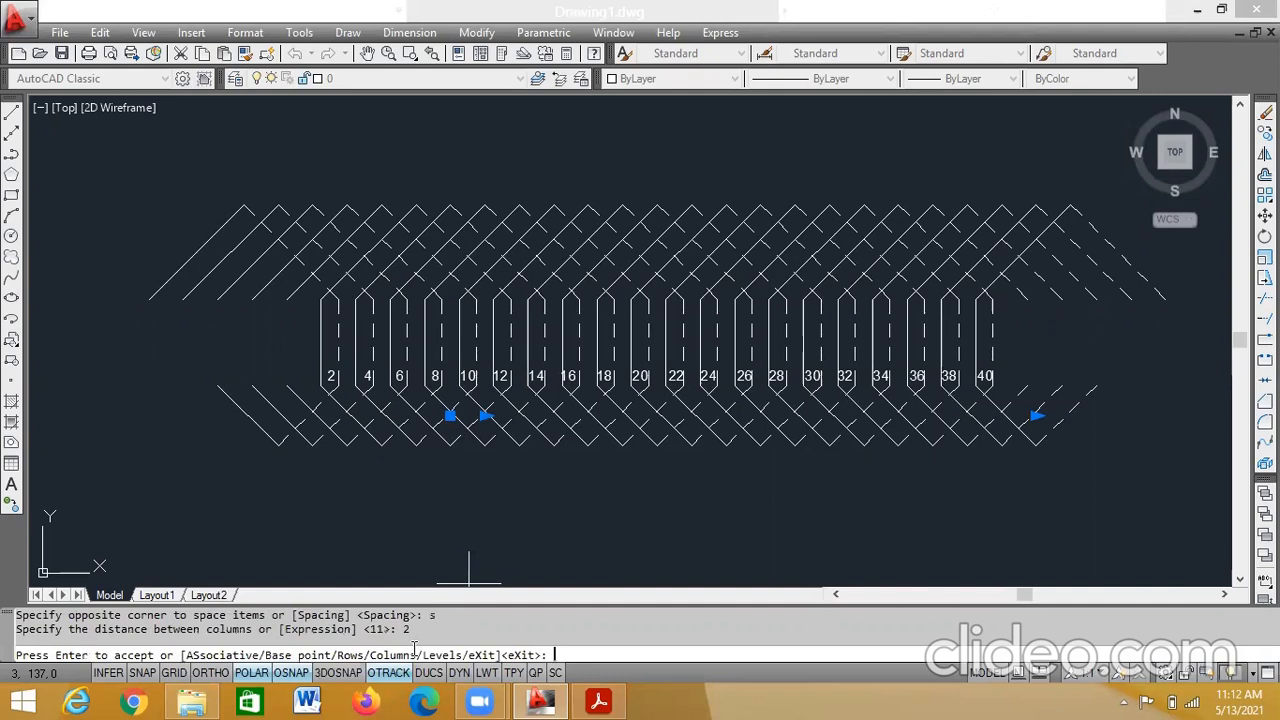
pyautogui.press('Escape')
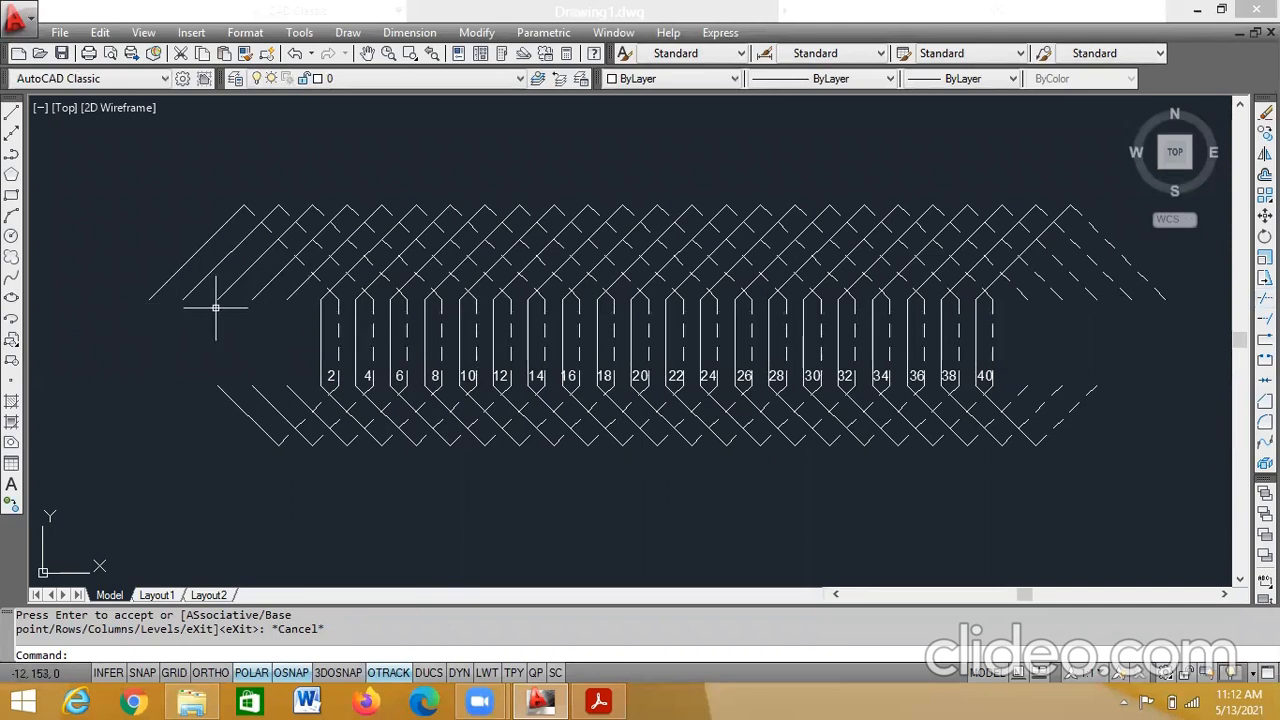
# - Switch to the lap winding problem PDF in Acrobat Reader, check the numbering of the outer connection ends on page 7, and return to AutoCAD
pyautogui.click(599, 701)
pyautogui.scroll(-15, 471, 414)
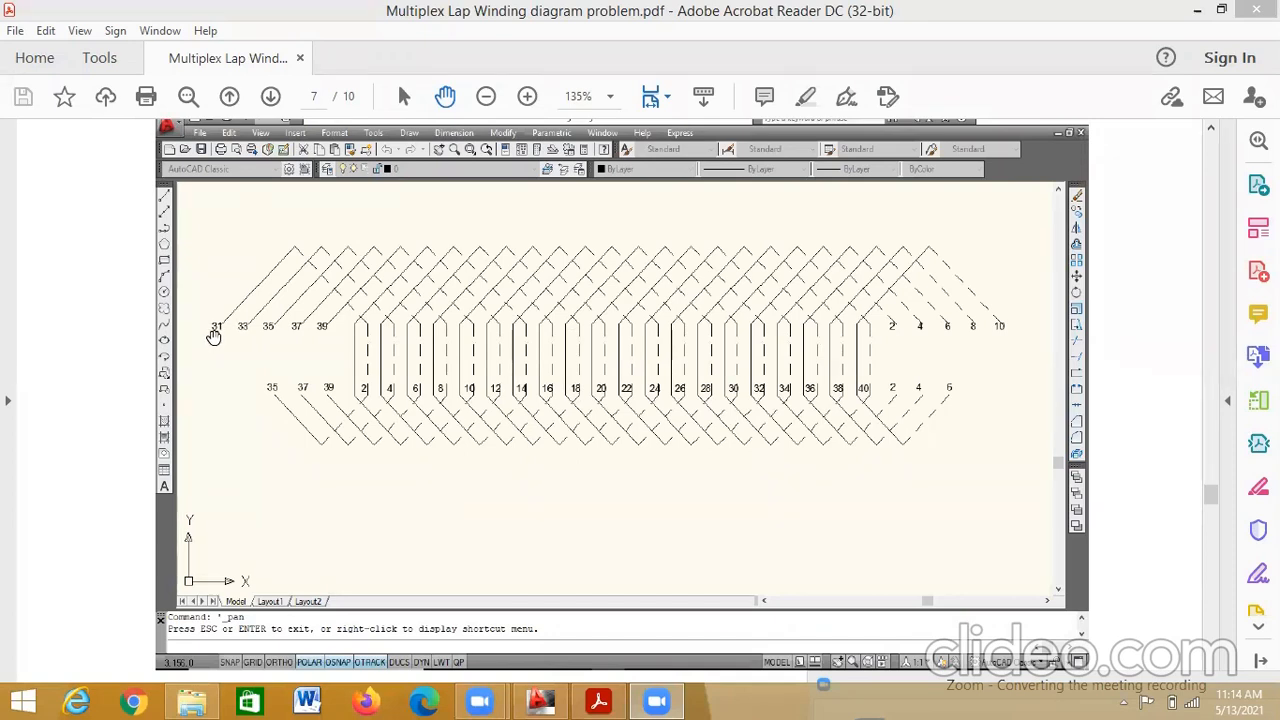
pyautogui.click(549, 699)
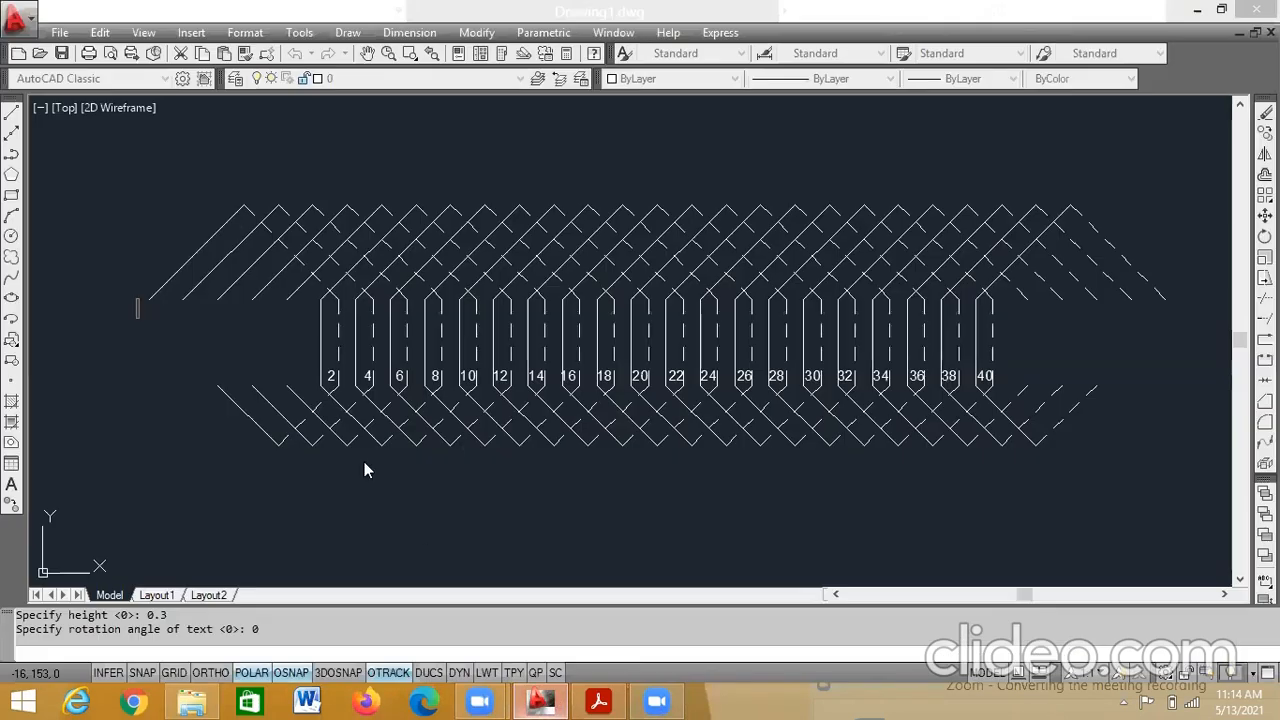
# - Add the text label 31 below the lower end of the leftmost upper solid connection, with height 0.3 and rotation 0
pyautogui.write('31')
pyautogui.click(518, 426)
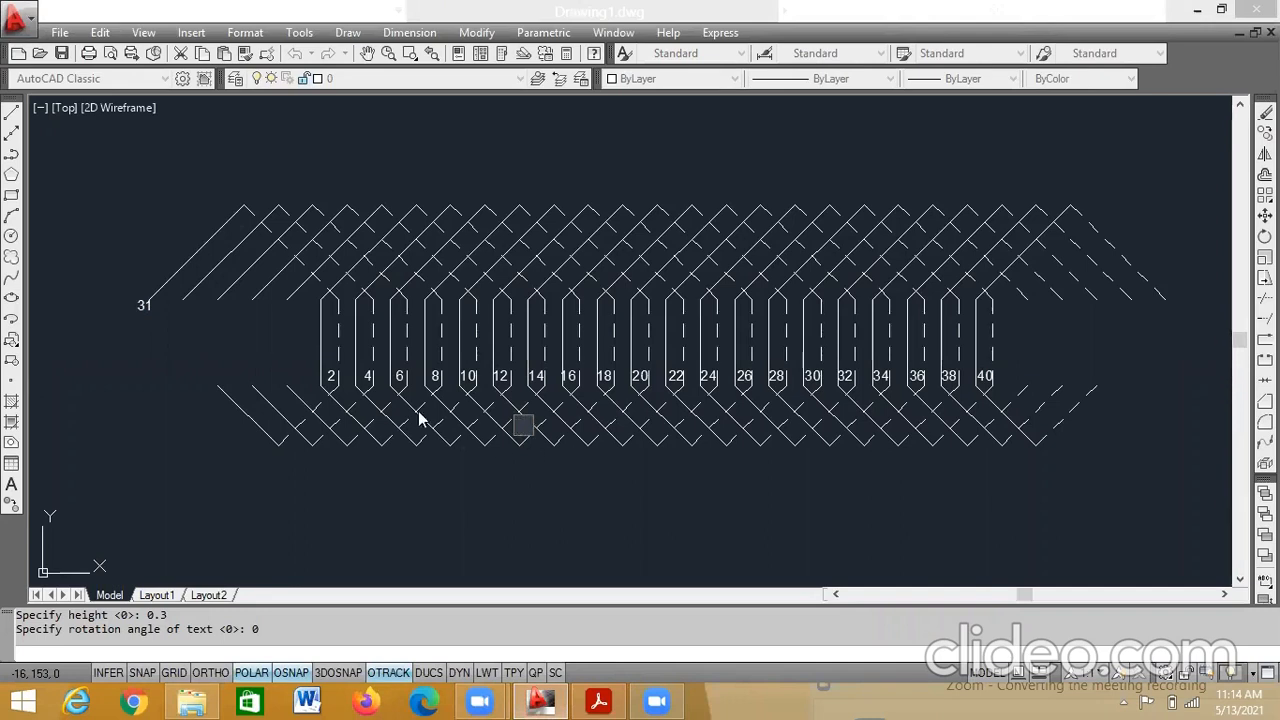
pyautogui.press('Escape')
# - Reopen the upper row label 31 and add 33, 35, 37 and 39, spaced under the solid connection ends
pyautogui.click(137, 306)
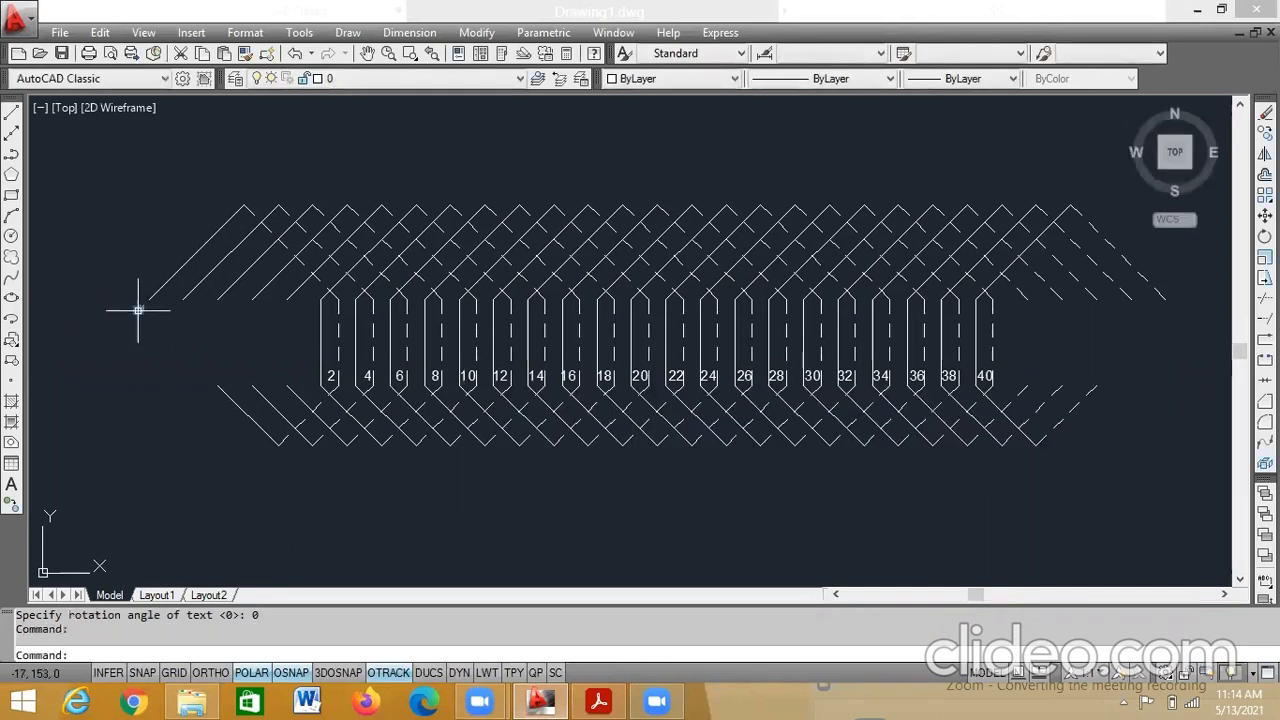
pyautogui.click(139, 308)
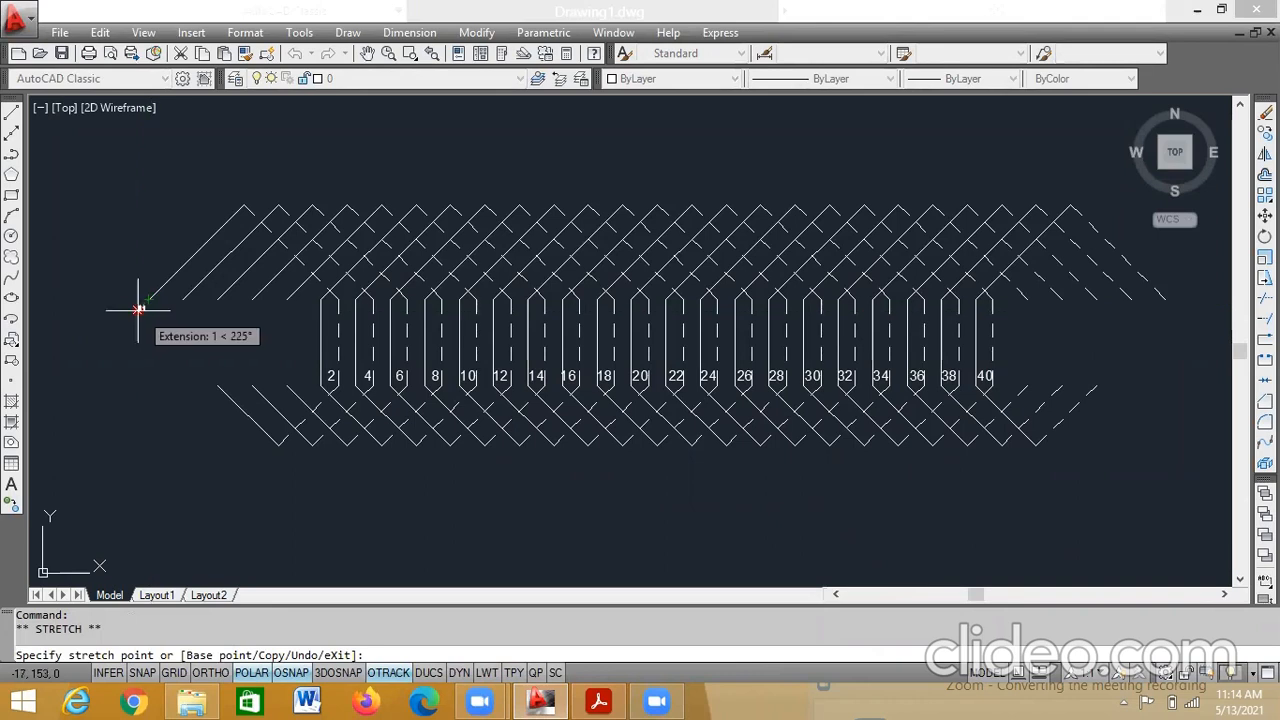
pyautogui.doubleClick(144, 307)
pyautogui.click(149, 308)
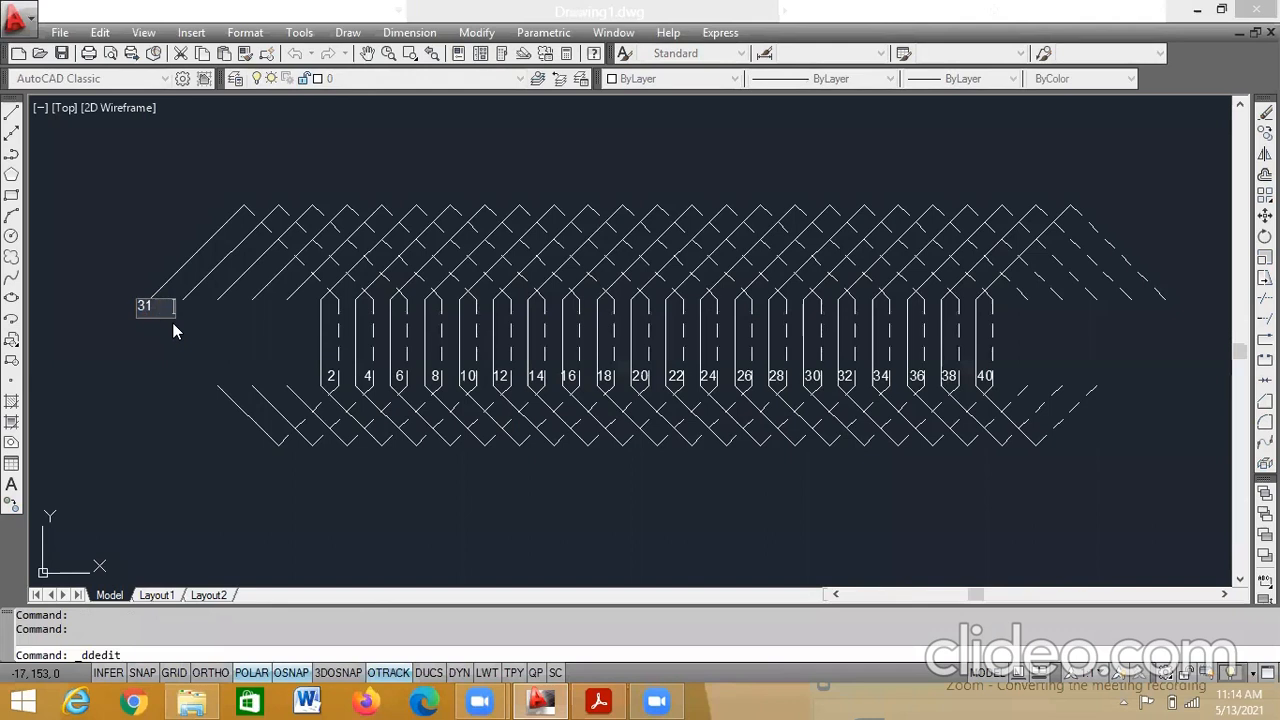
pyautogui.write('33   35  37')
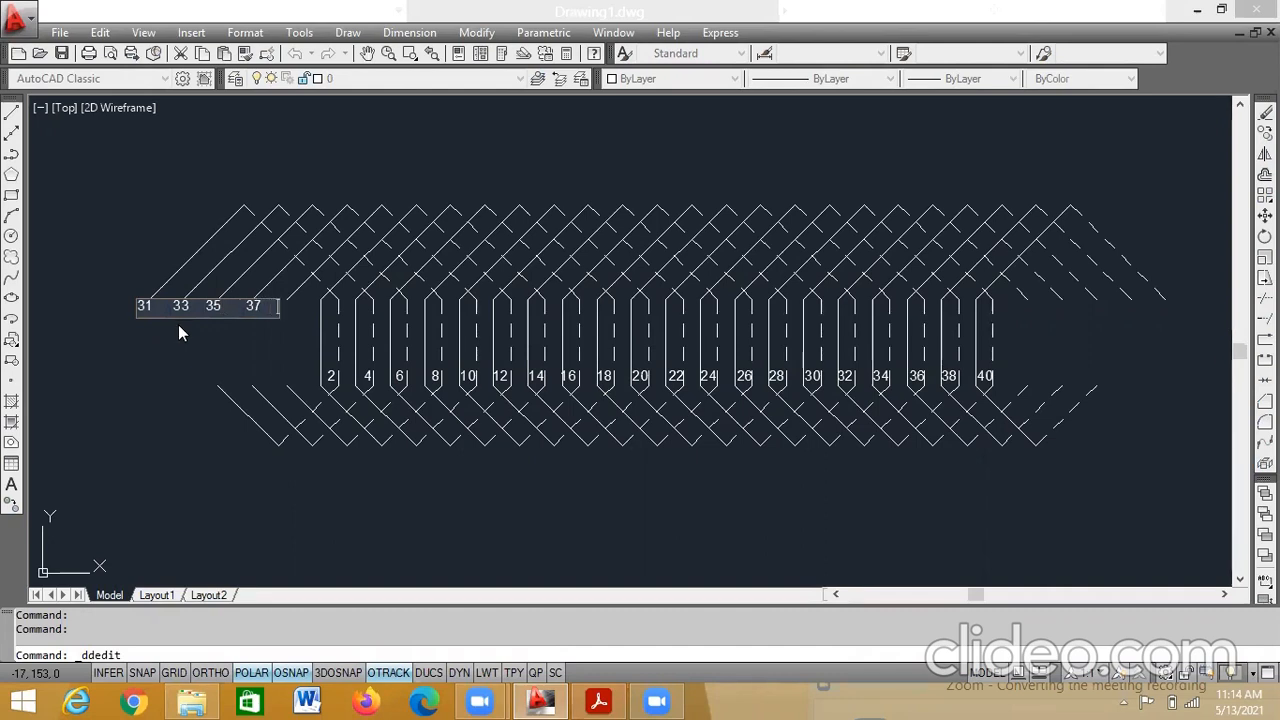
pyautogui.write('   39                                                                                 ')
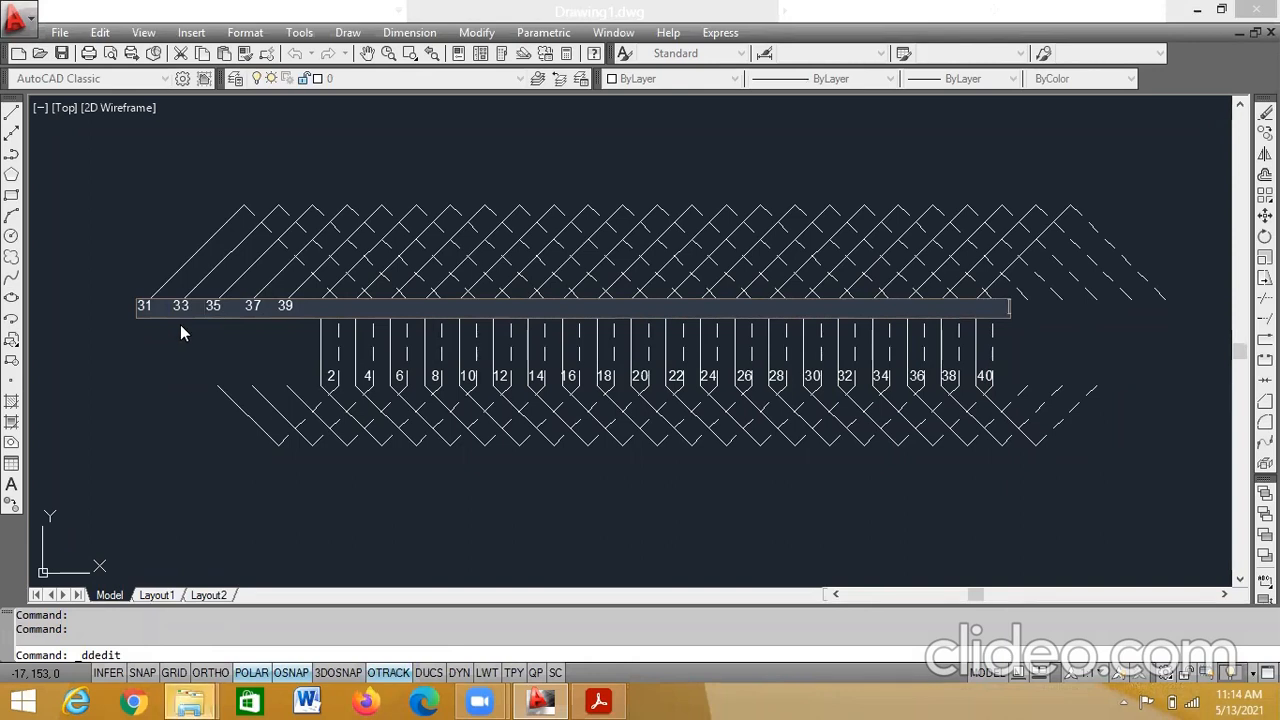
# - Extend the upper row text with 2, 4, 6, 8 and 10 under the dashed connection ends and finish editing
pyautogui.write('  2 4')
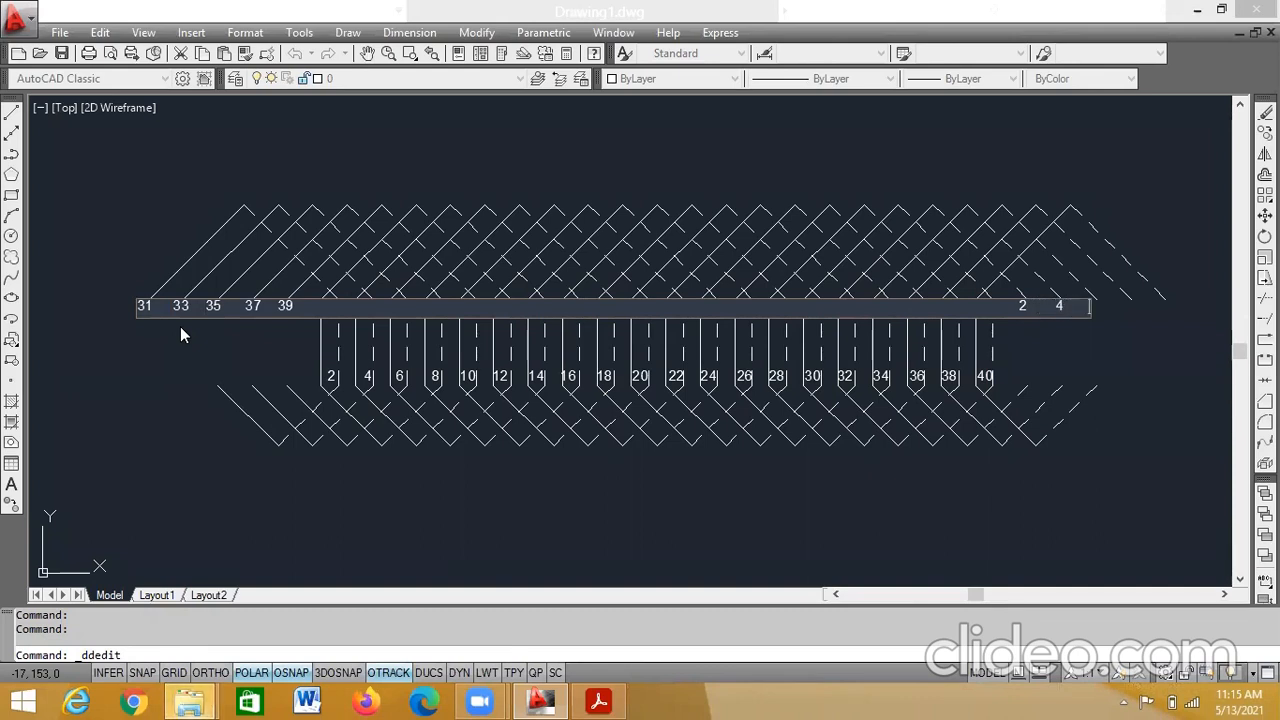
pyautogui.write('  6')
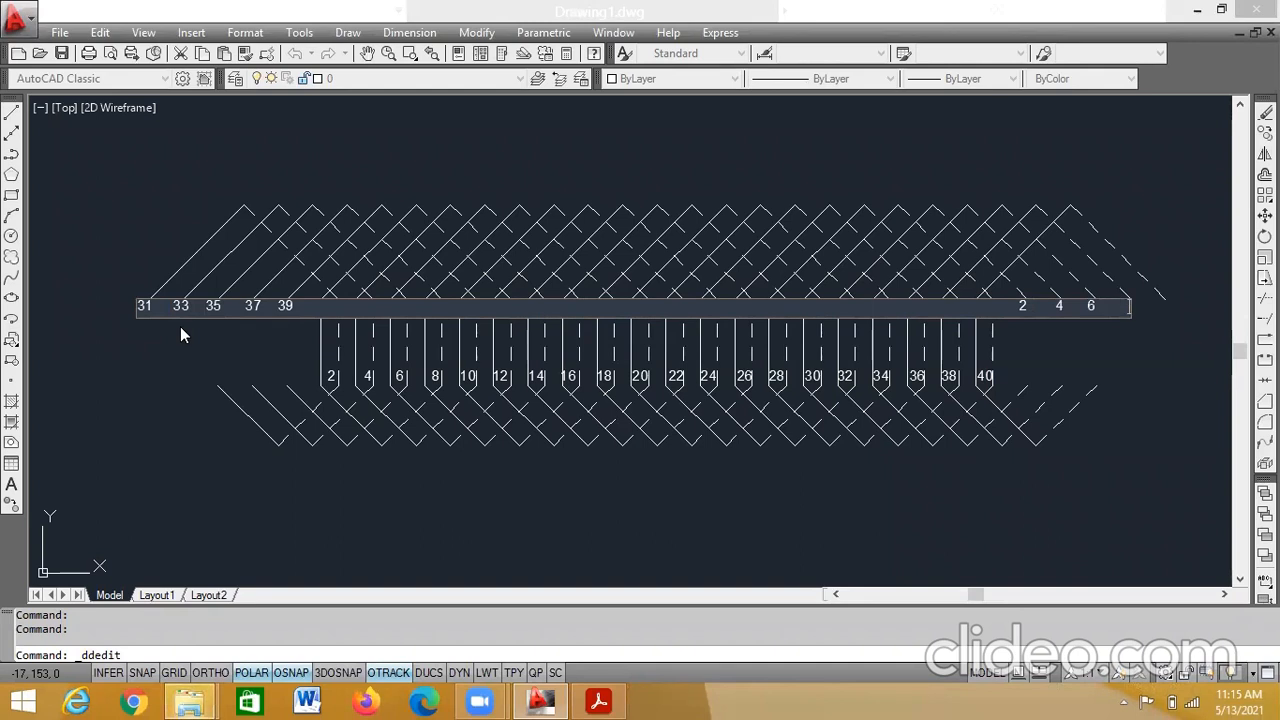
pyautogui.write('   8  10')
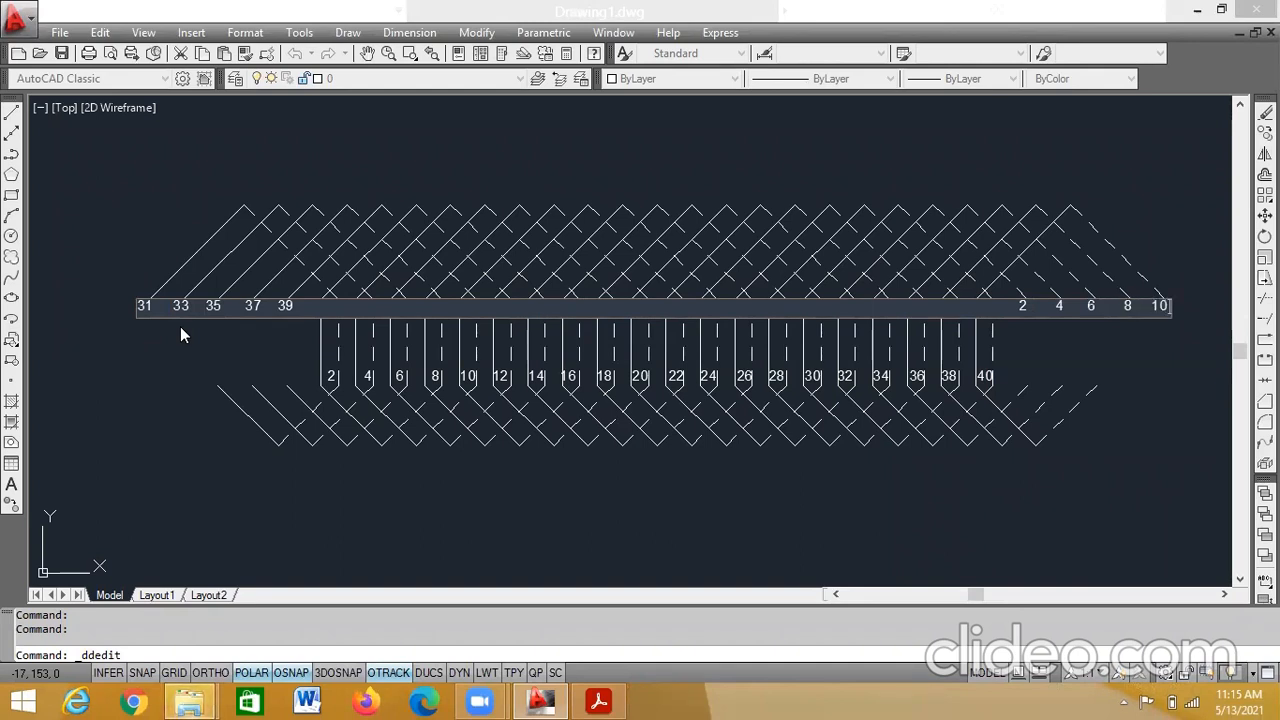
pyautogui.click(1116, 396)
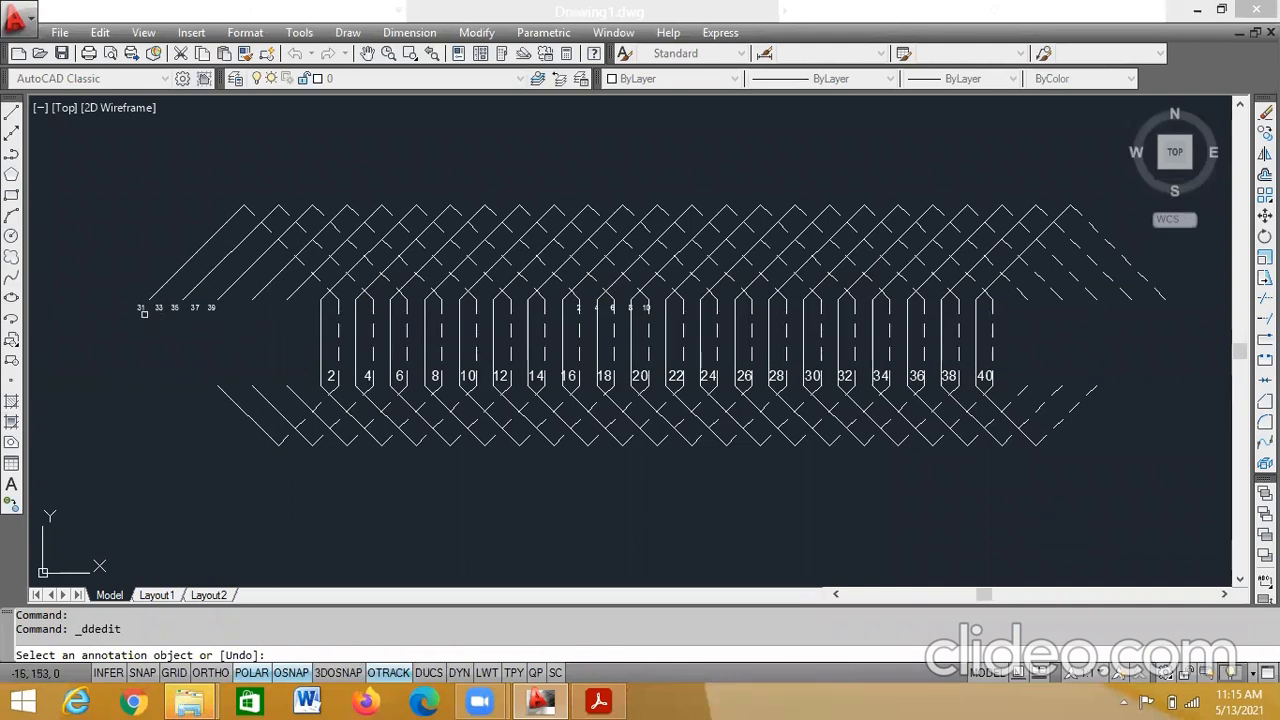
pyautogui.press('Escape')
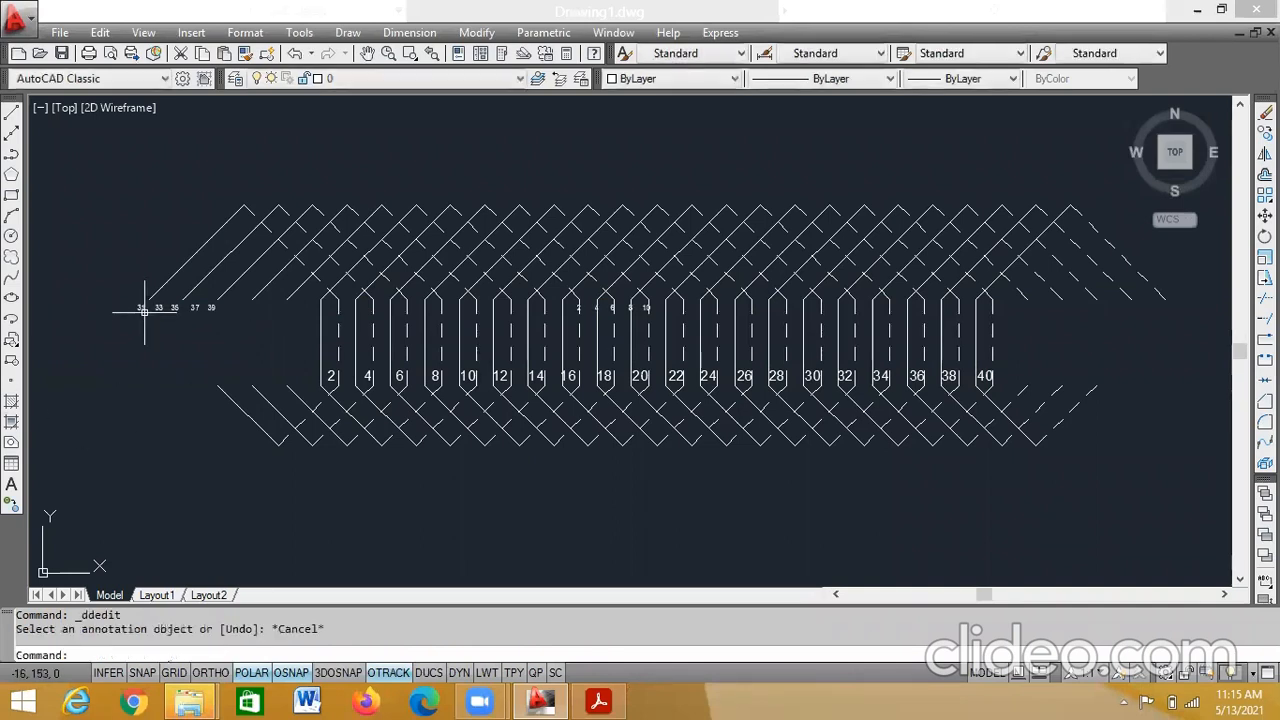
# - Scale the upper row of numbers by a factor of about 2 from the start of the text
pyautogui.click(138, 309)
pyautogui.rightClick(138, 309)
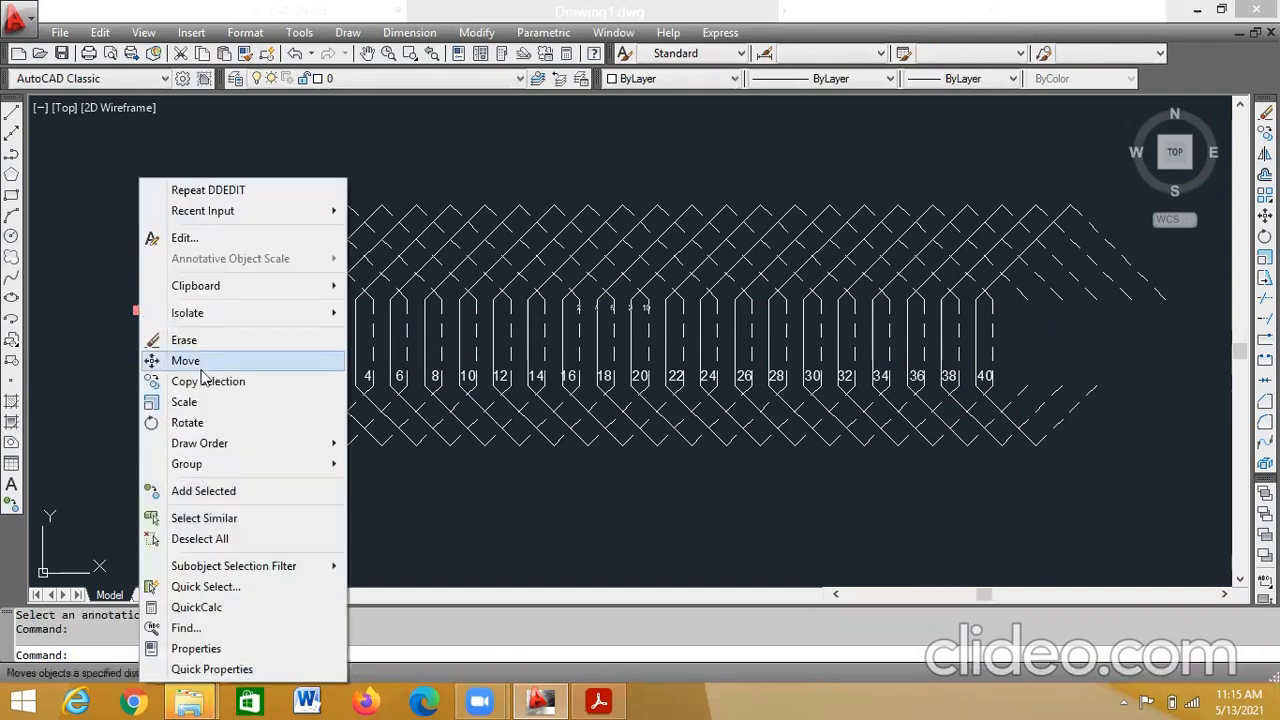
pyautogui.click(186, 401)
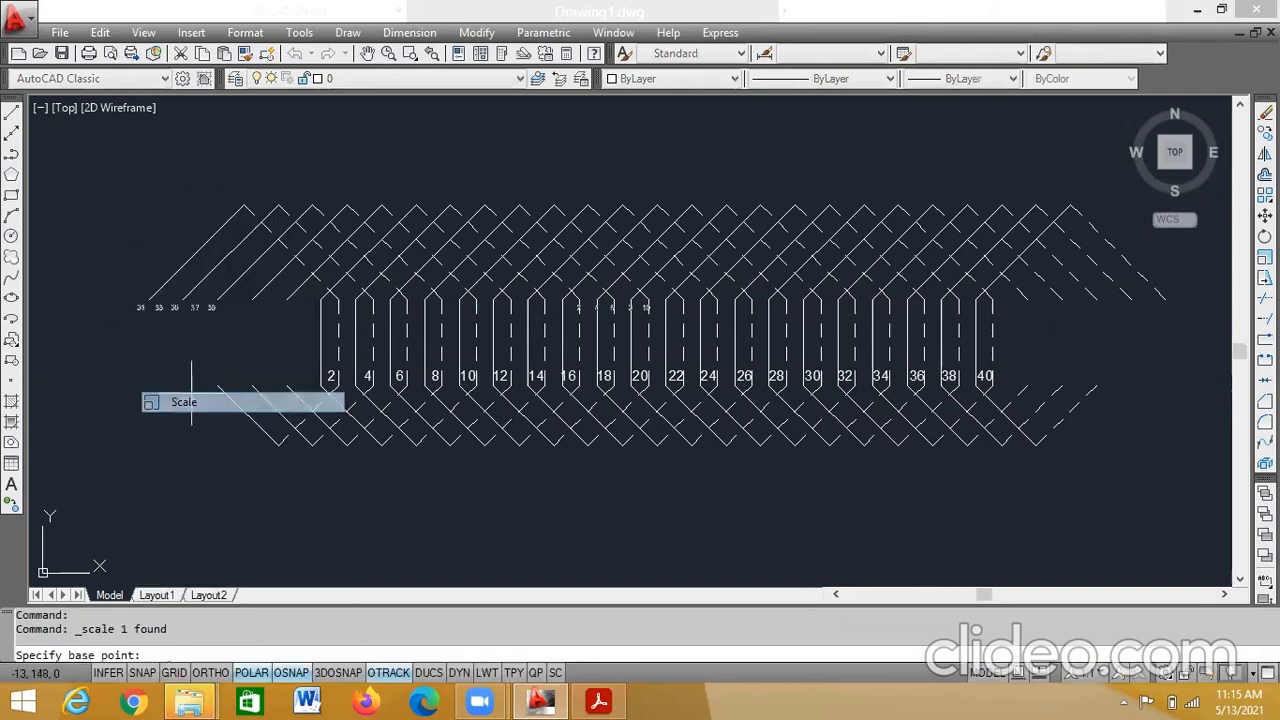
pyautogui.click(136, 308)
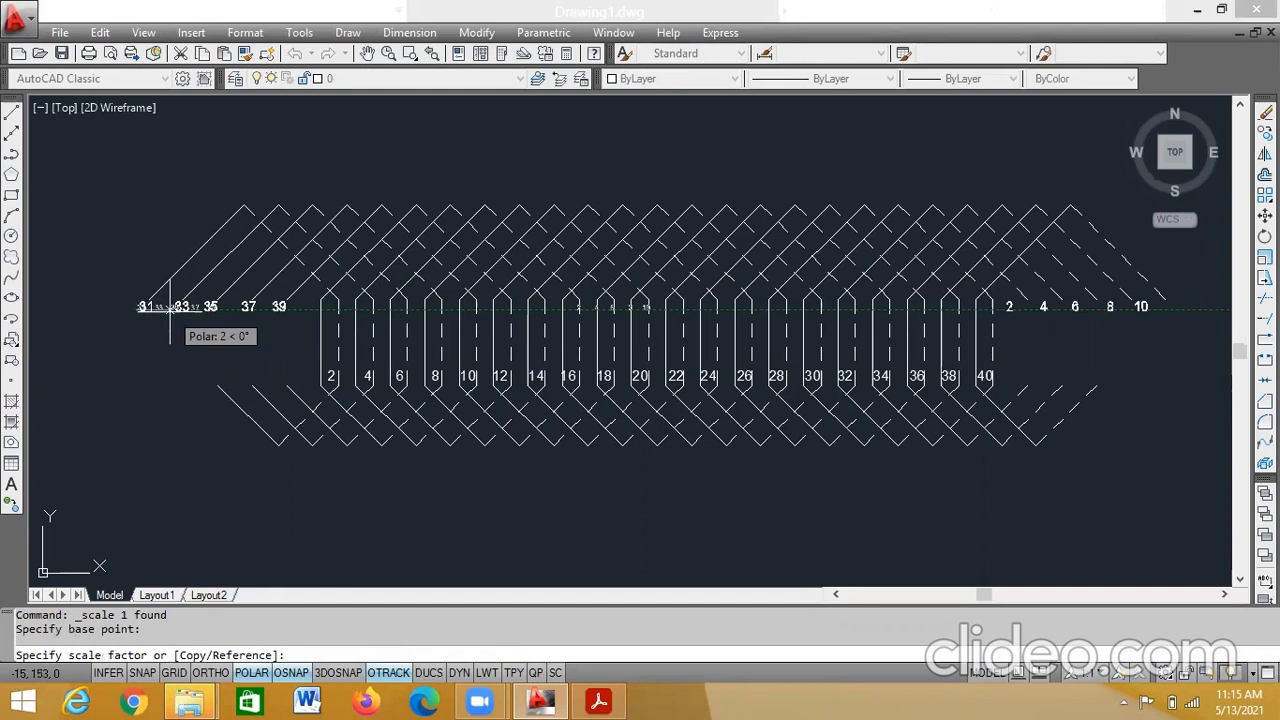
pyautogui.click(170, 306)
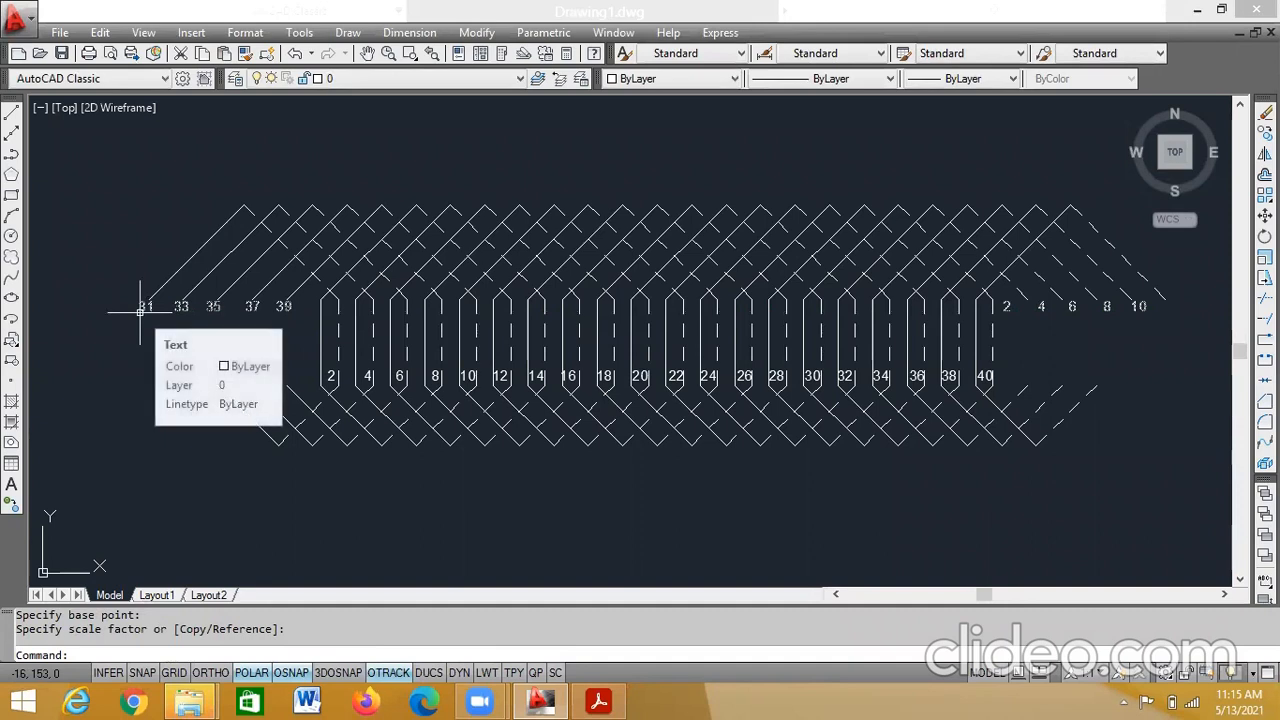
# - Insert extra spaces before the 2 in the upper row so 2 to 10 align with the dashed connection ends
pyautogui.doubleClick(140, 308)
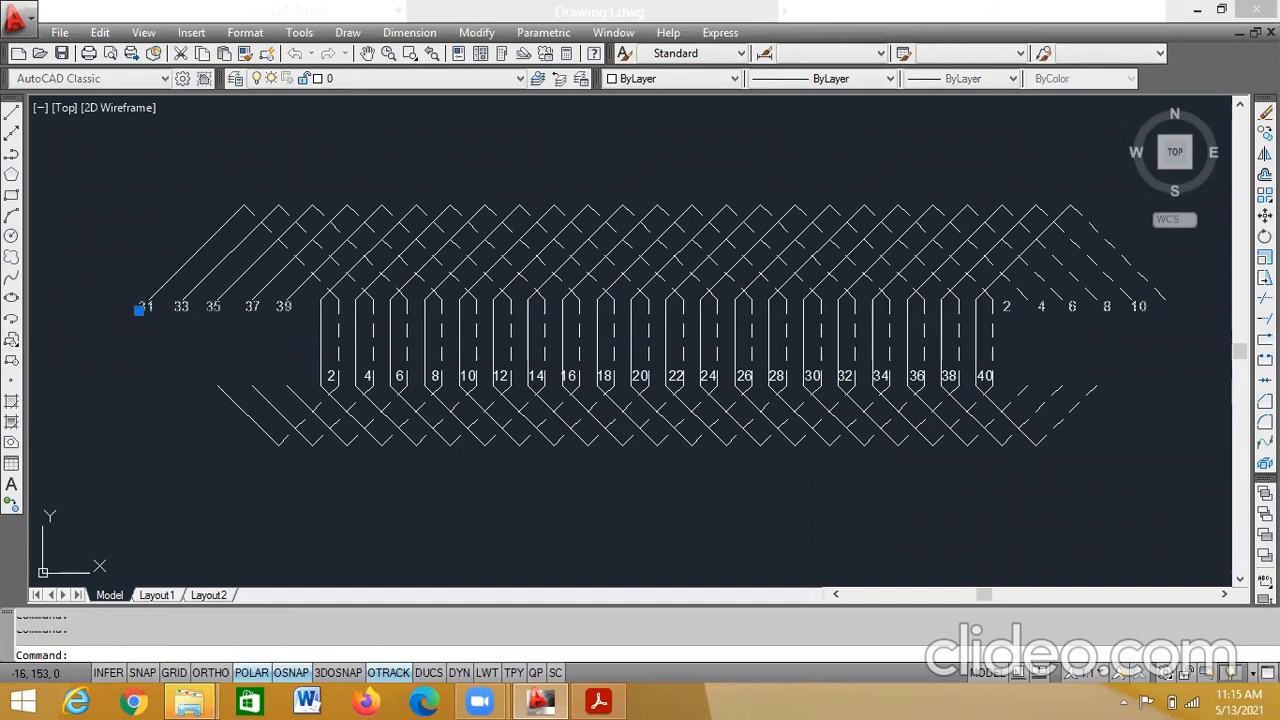
pyautogui.click(1000, 307)
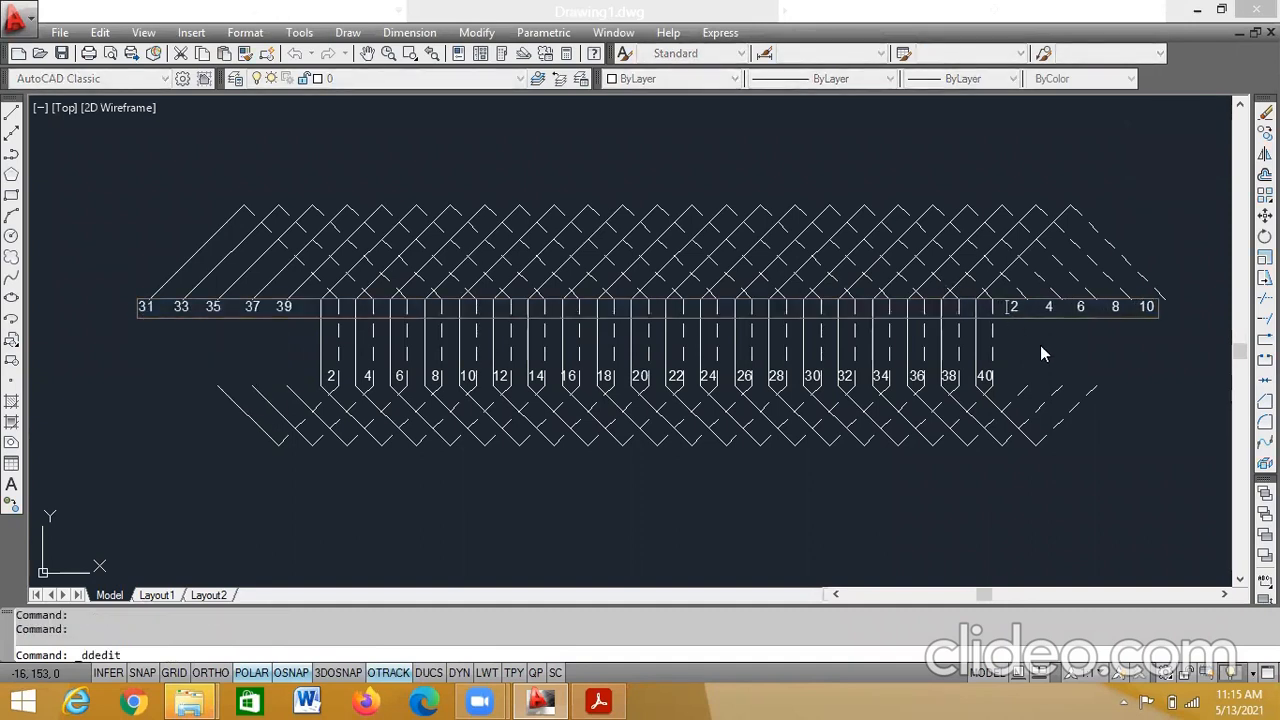
pyautogui.click(1149, 349)
pyautogui.press('Escape')
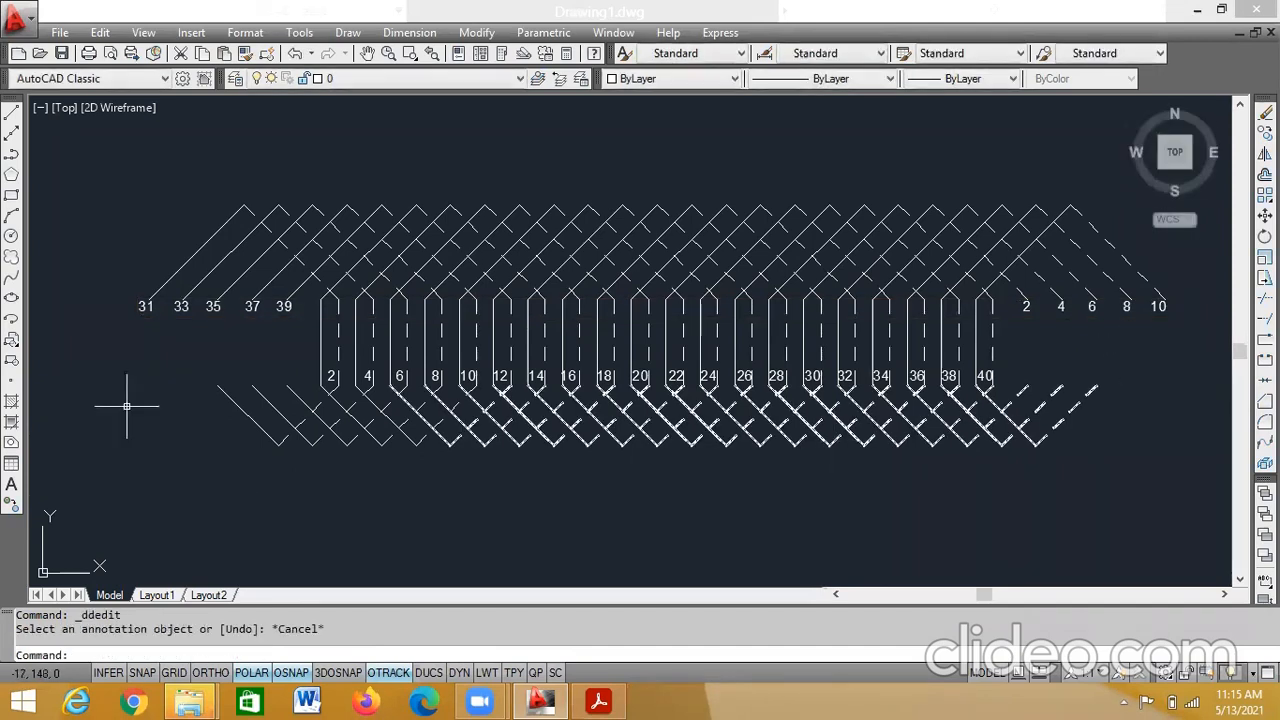
# - Check the lower numbering in the Acrobat Reader PDF, then start single-line text above the leftmost lower connection end, height 0.3, rotation 0
pyautogui.click(598, 700)
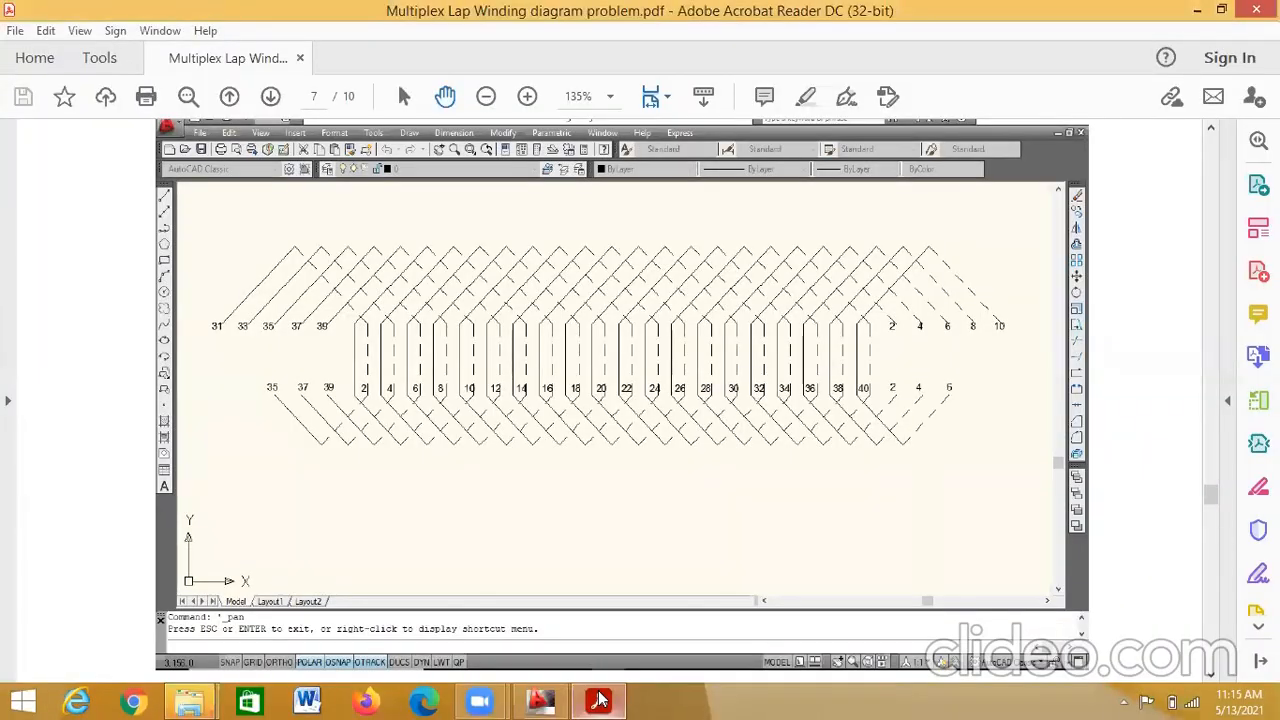
pyautogui.click(598, 700)
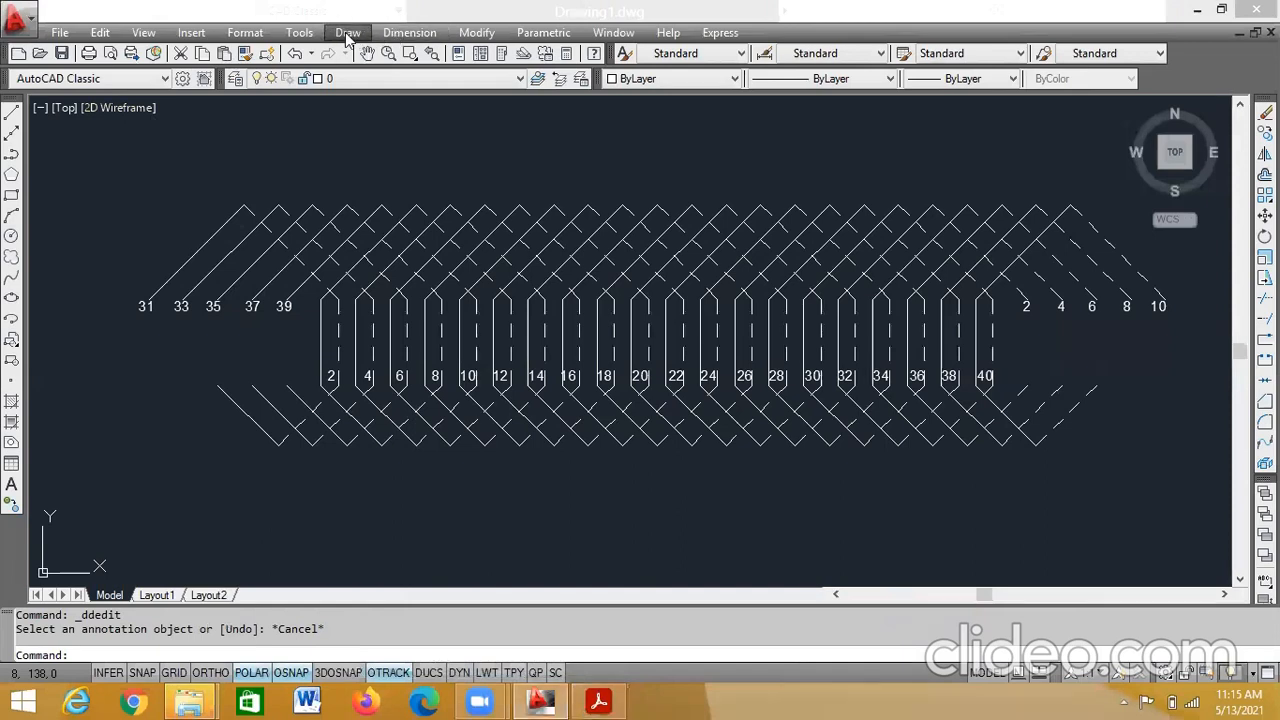
pyautogui.click(348, 33)
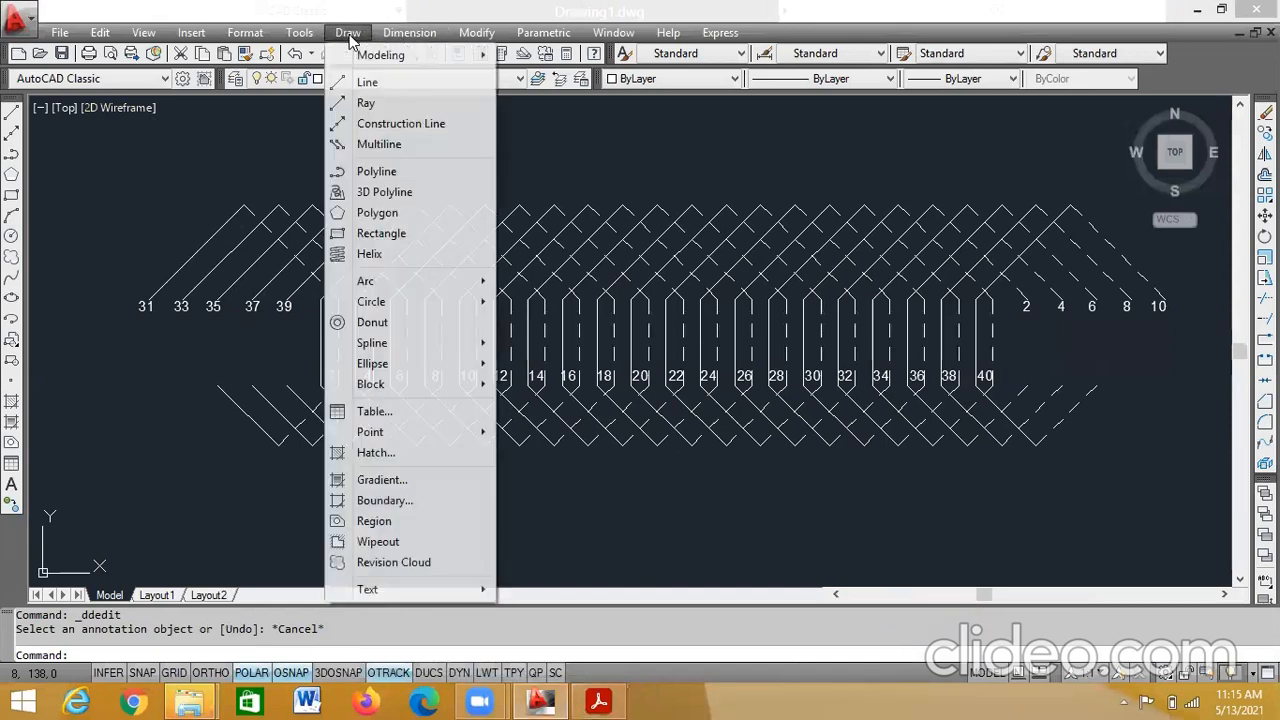
pyautogui.moveTo(385, 590)
pyautogui.click(555, 610)
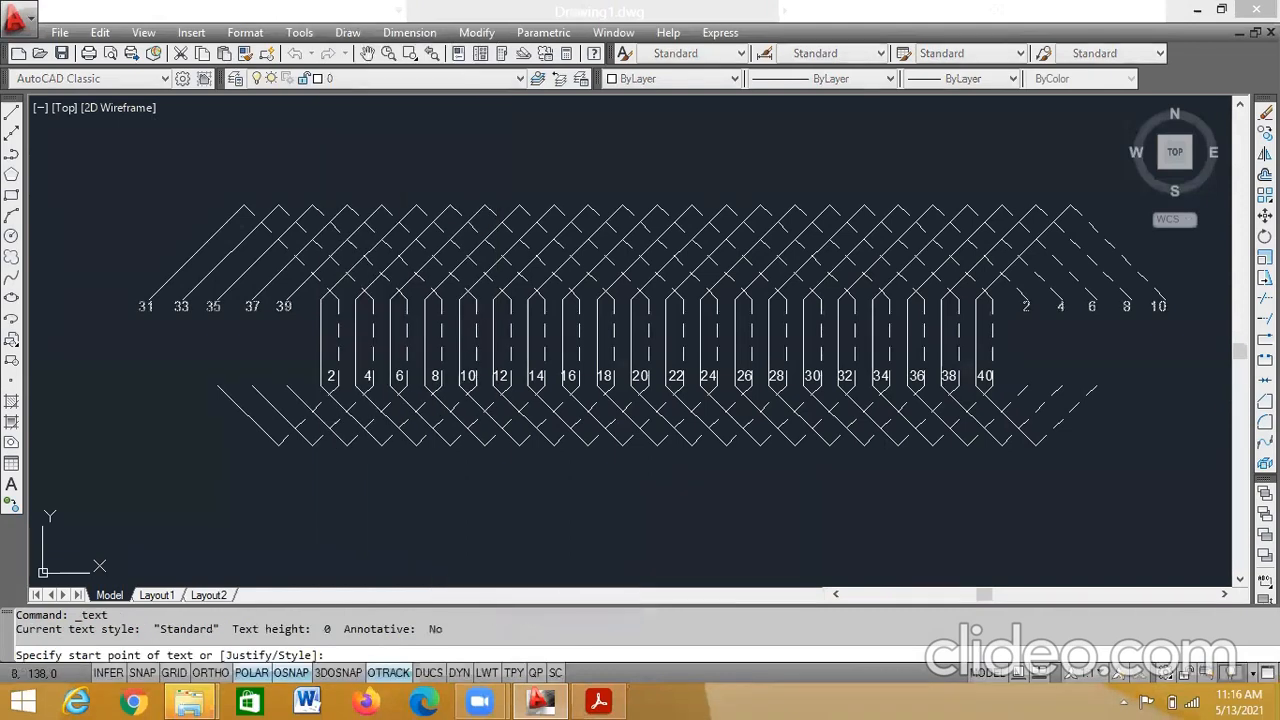
pyautogui.click(199, 383)
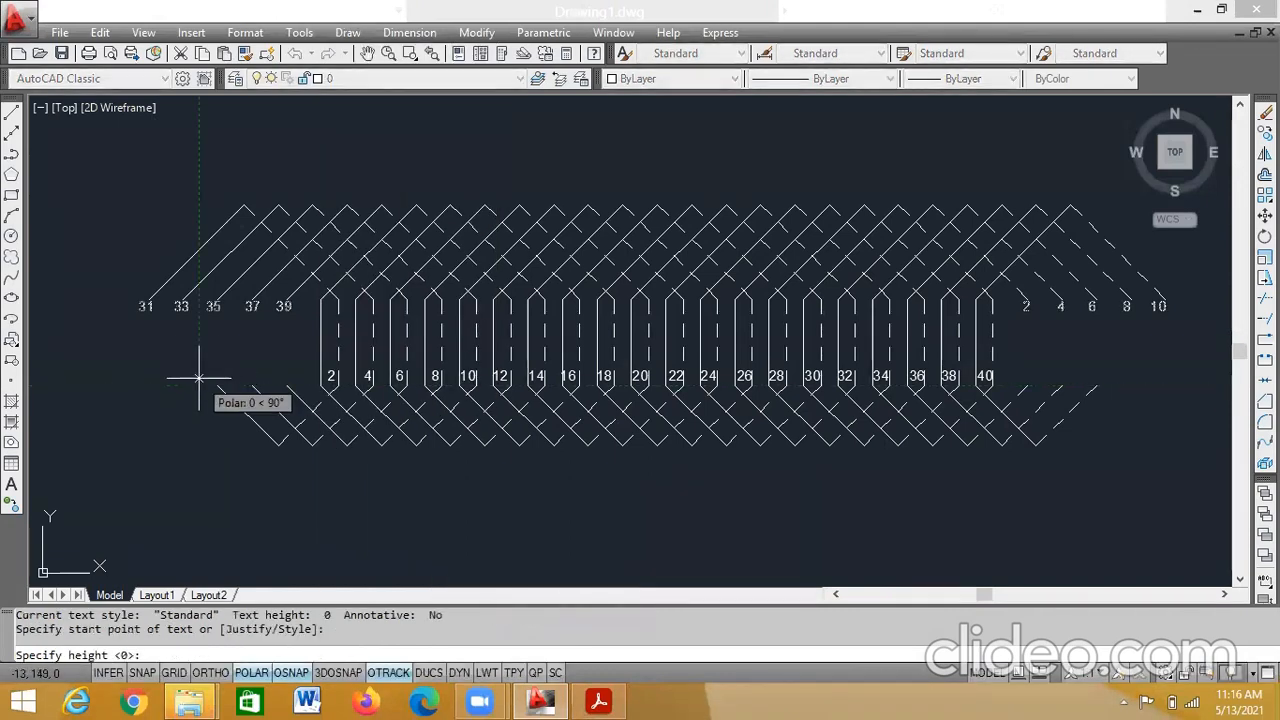
pyautogui.write('0.3')
pyautogui.press('Return')
pyautogui.write('0')
pyautogui.press('Return')
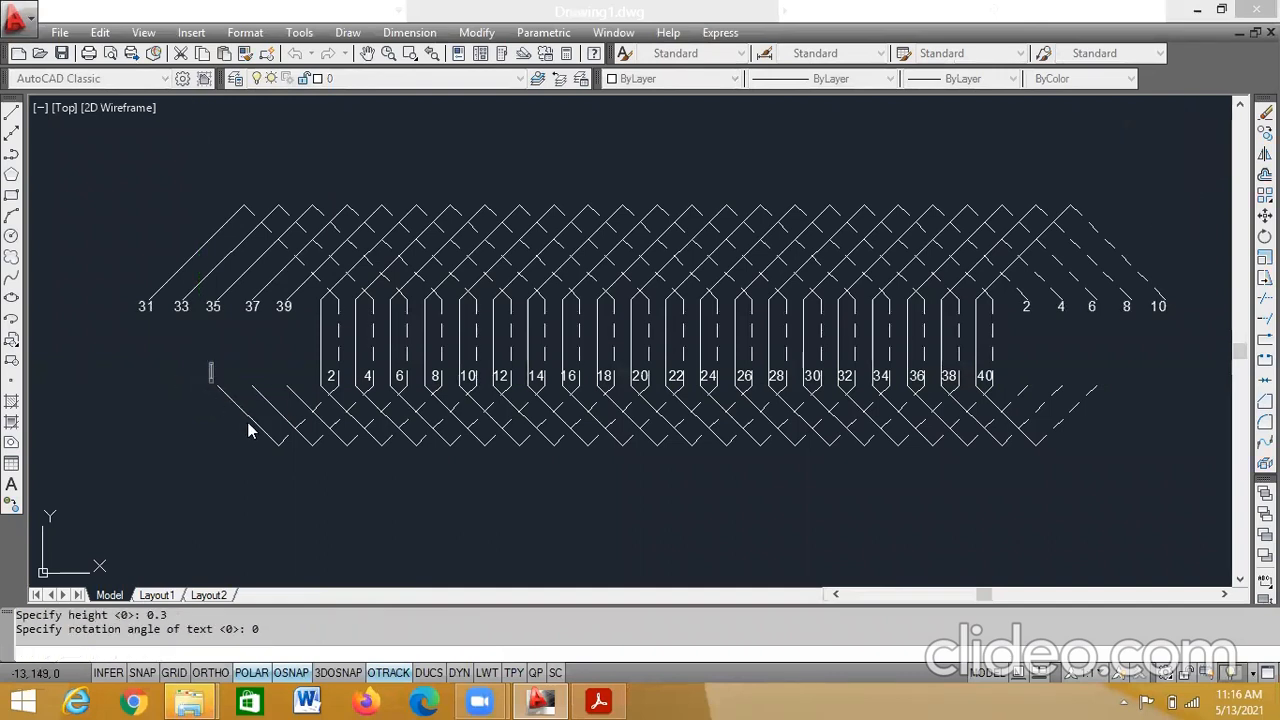
# - Enter the lower row numbers 35, 37, 39 above the solid ends and 2, 4, 6 above the dashed ends
pyautogui.write('35 37')
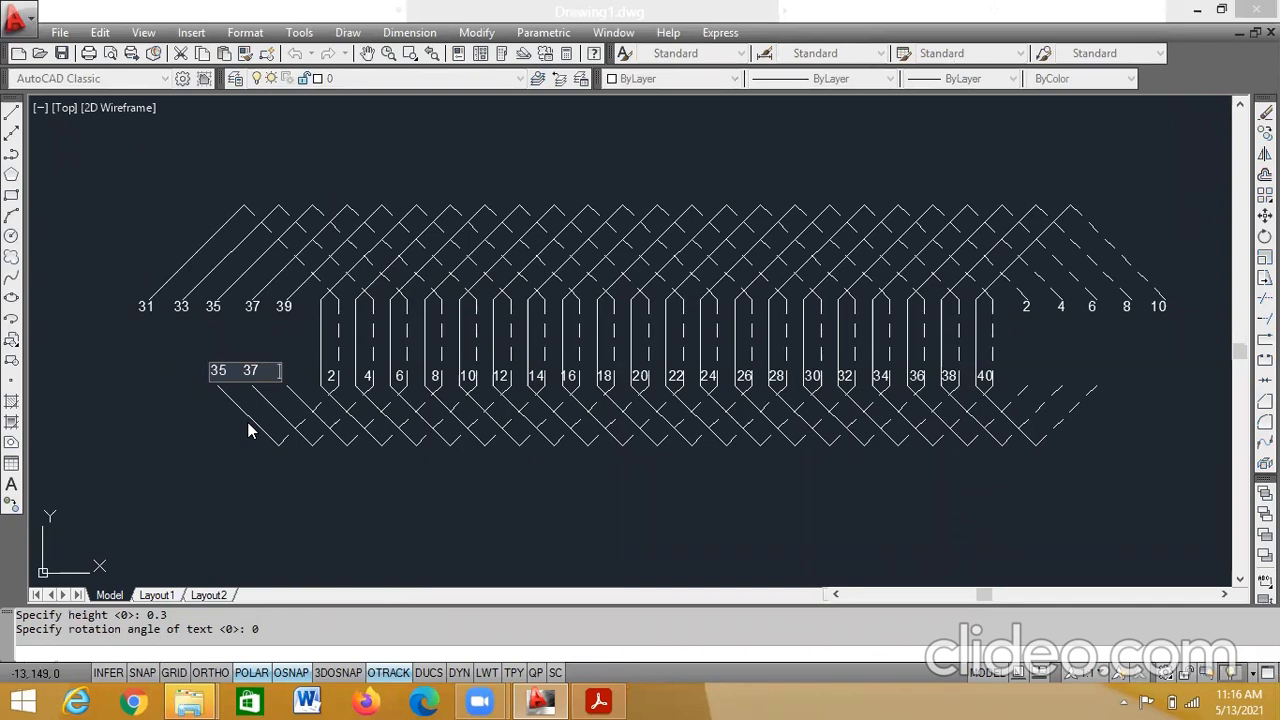
pyautogui.write(' 39                                                           ')
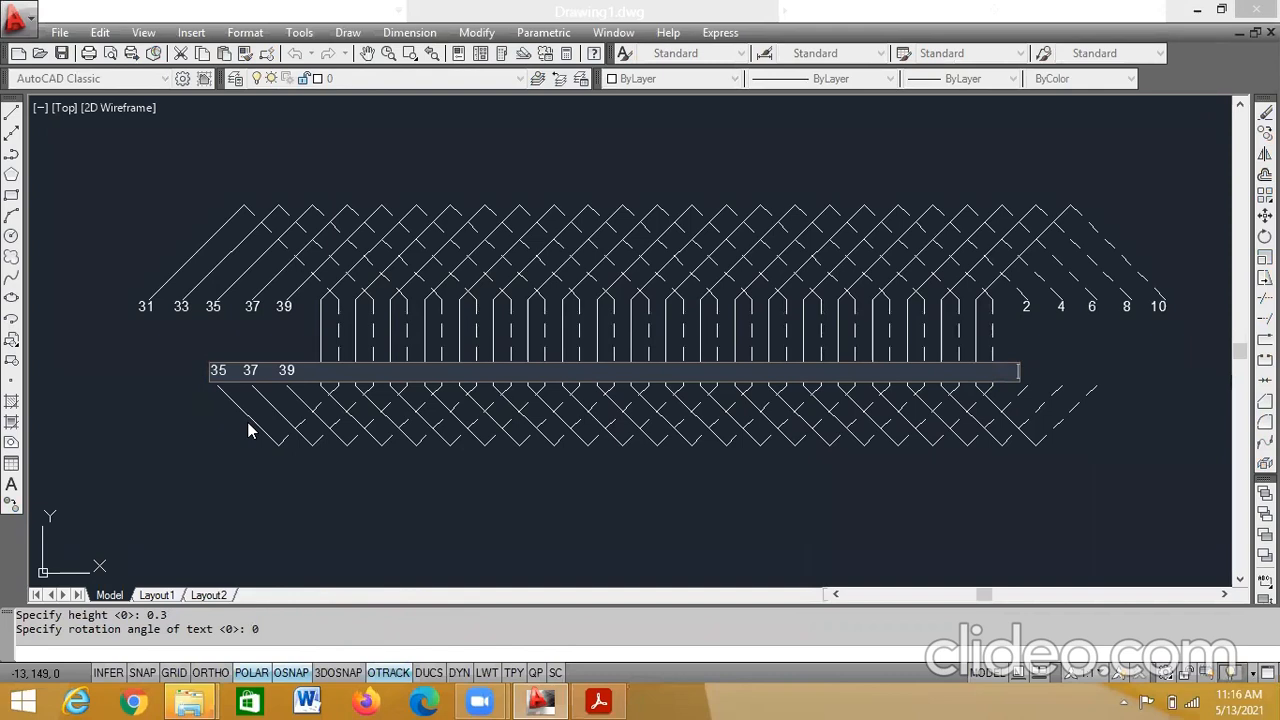
pyautogui.write('     2 4')
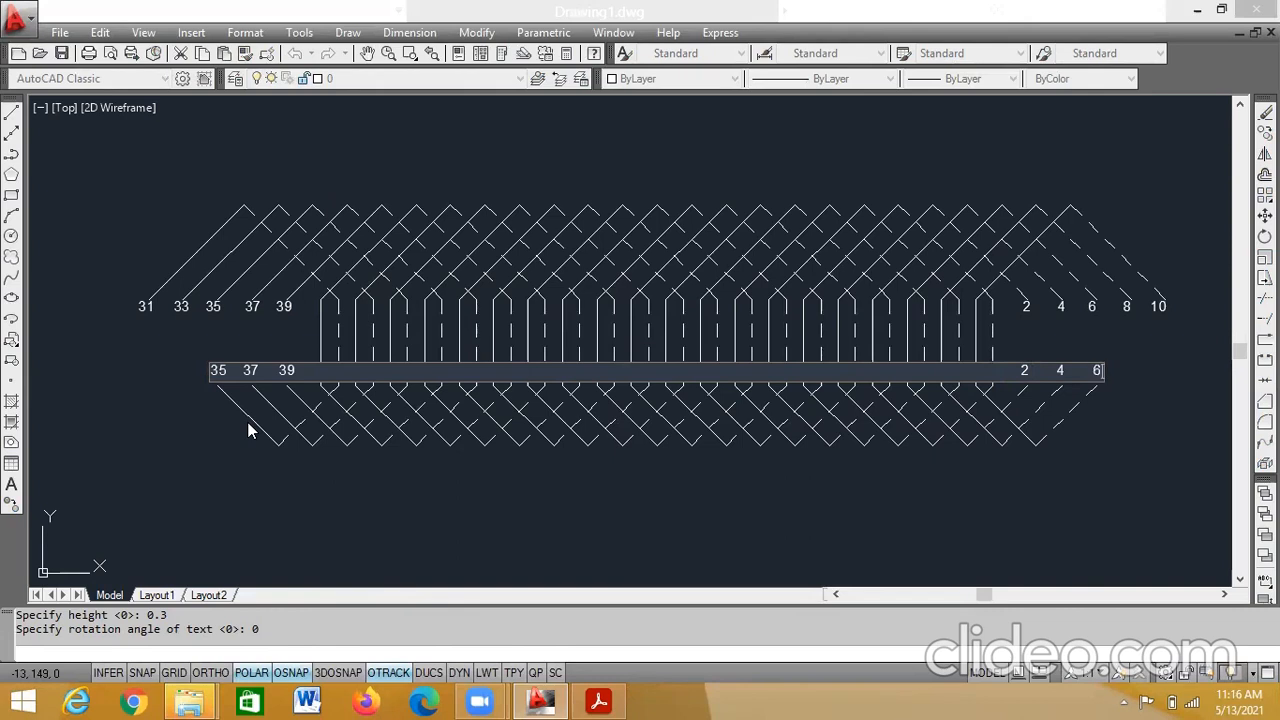
pyautogui.click(1133, 418)
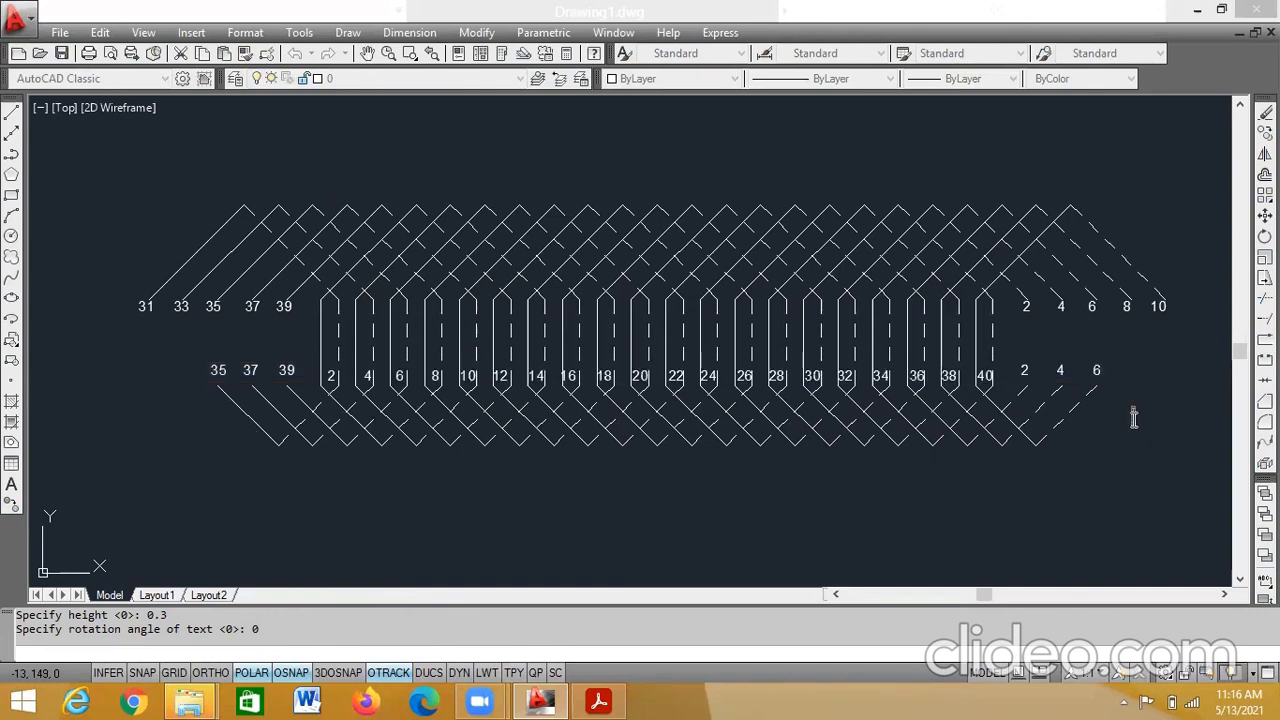
# - Scale the lower row of end numbers by a factor of about 2 from the start of the text
pyautogui.click(206, 380)
pyautogui.rightClick(206, 381)
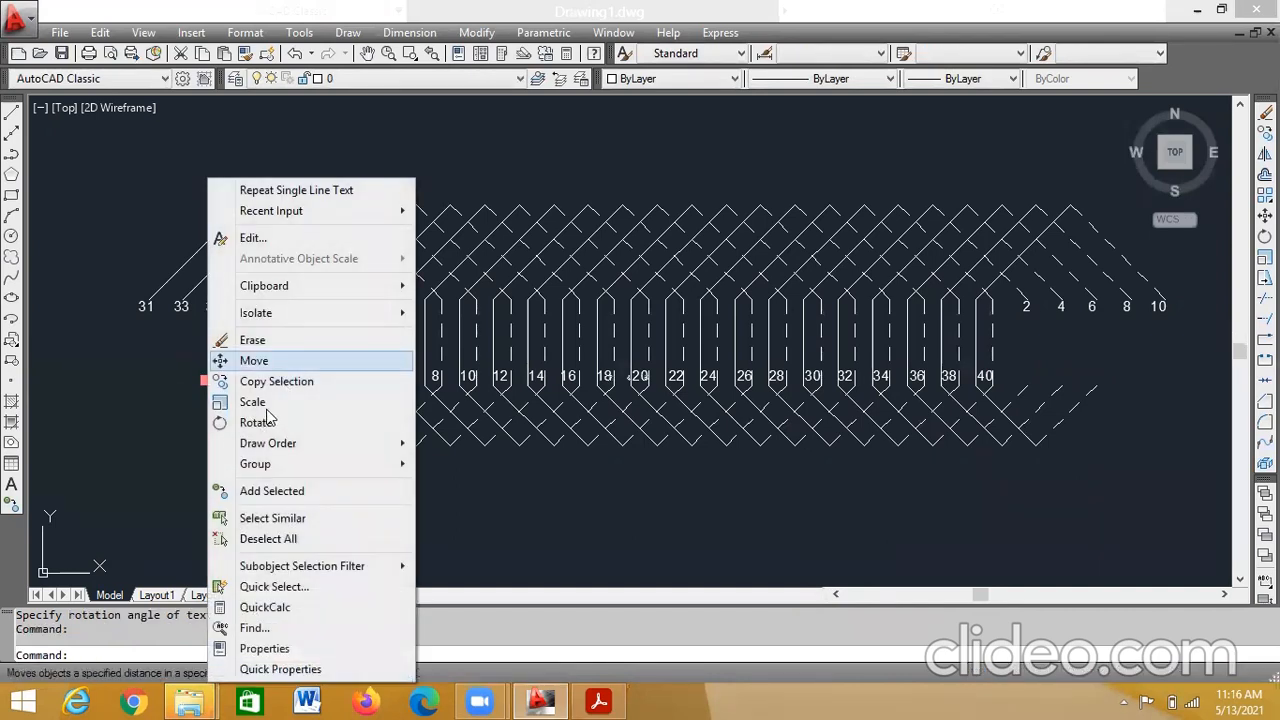
pyautogui.click(238, 403)
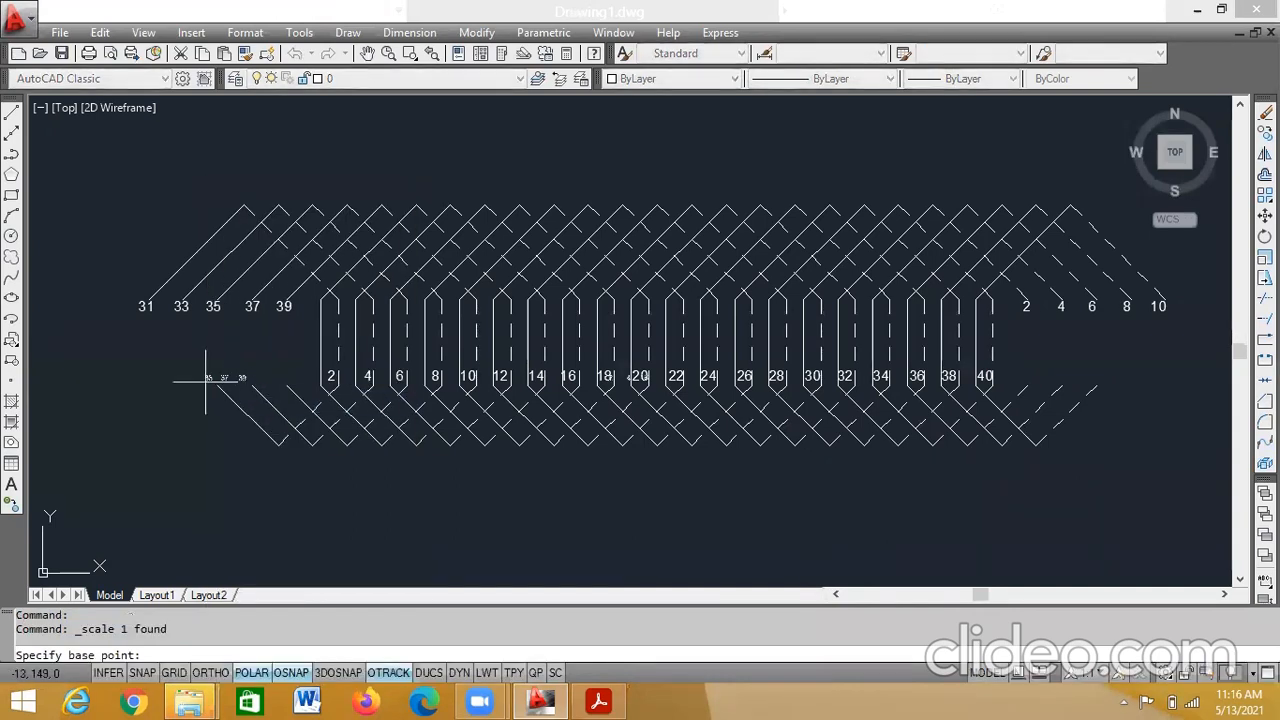
pyautogui.click(206, 378)
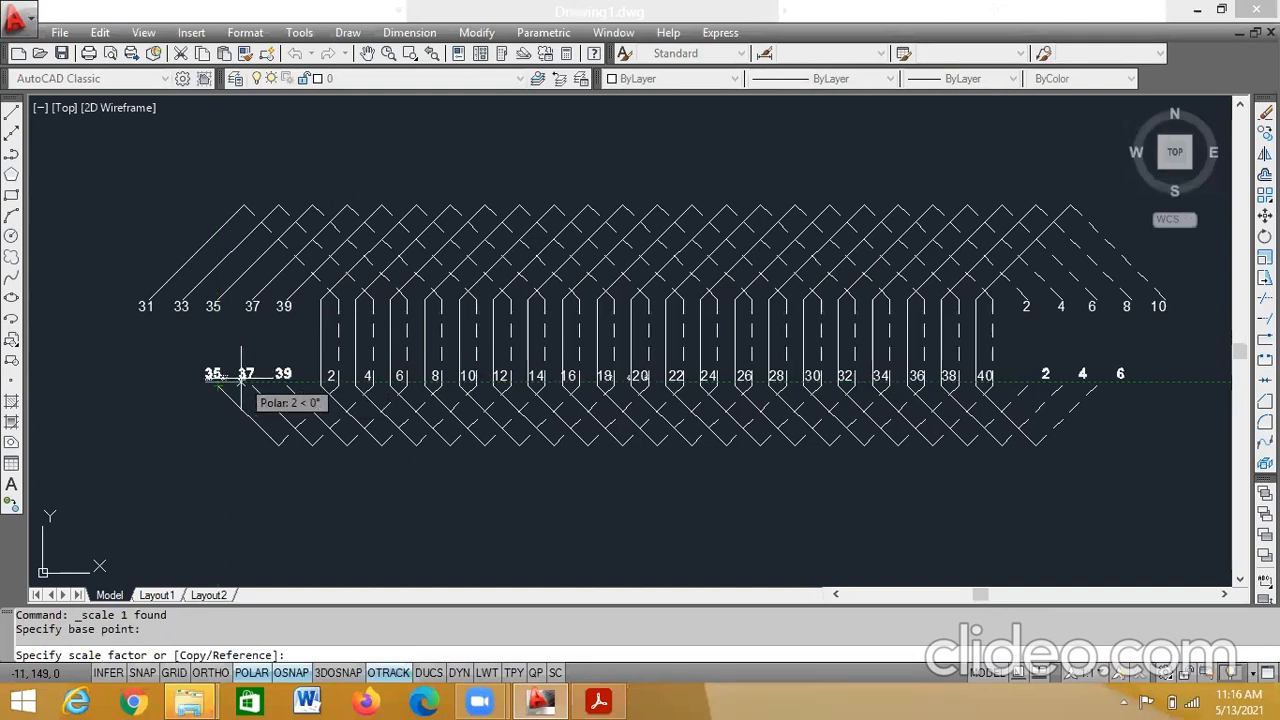
pyautogui.press('Escape')
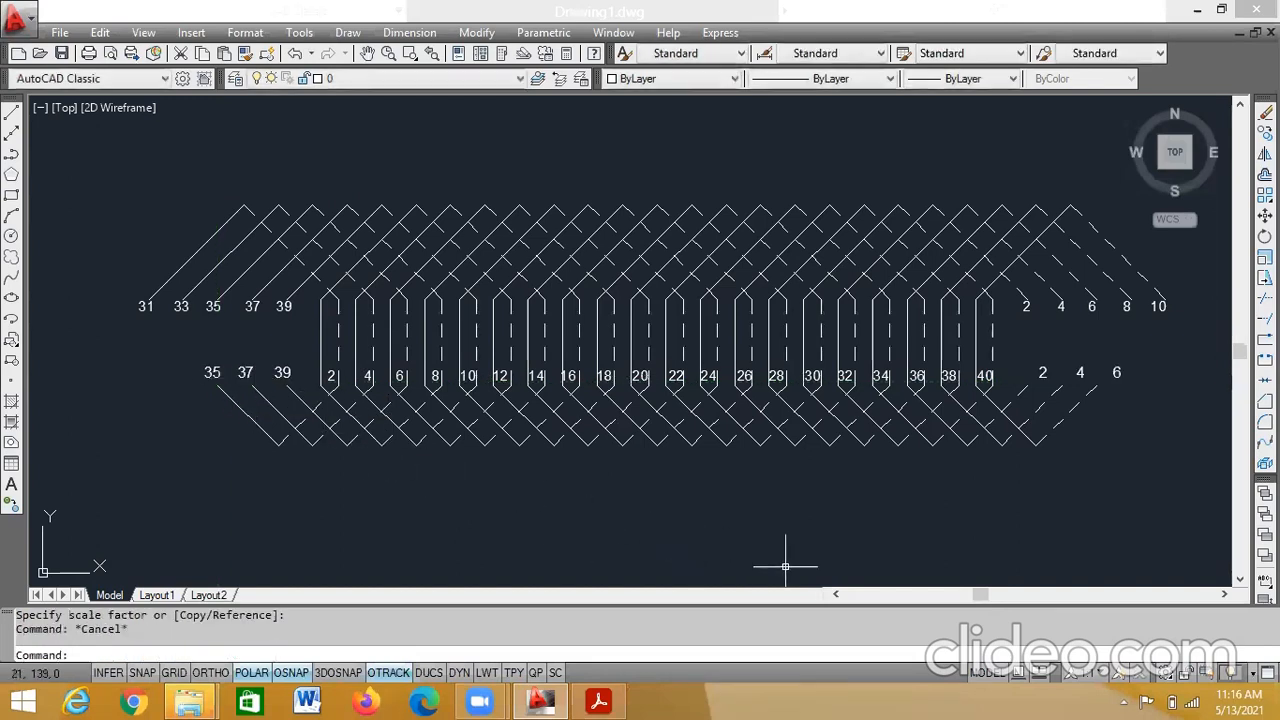
# - Remove four spaces before the 2 in the lower row so 2, 4 and 6 align with the dashed connection ends
pyautogui.doubleClick(207, 372)
pyautogui.click(1028, 373)
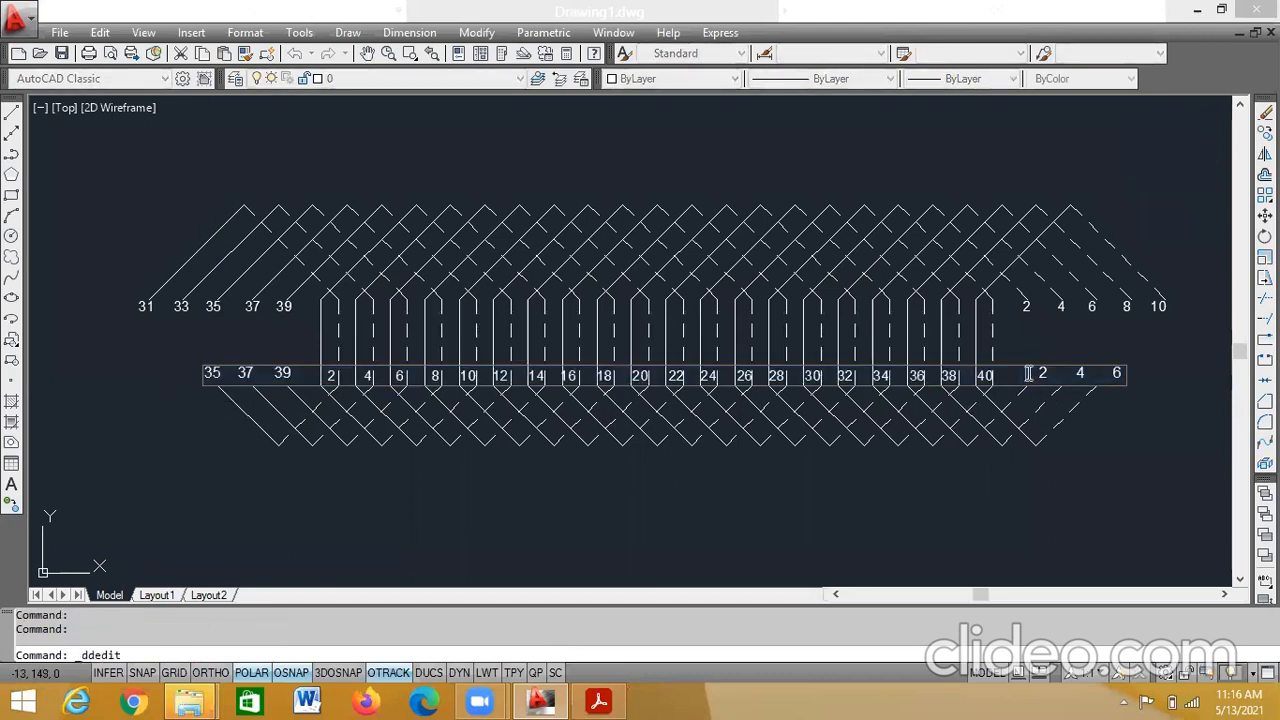
pyautogui.press('Delete')
pyautogui.press('Delete')
pyautogui.press('Delete')
pyautogui.press('Delete')
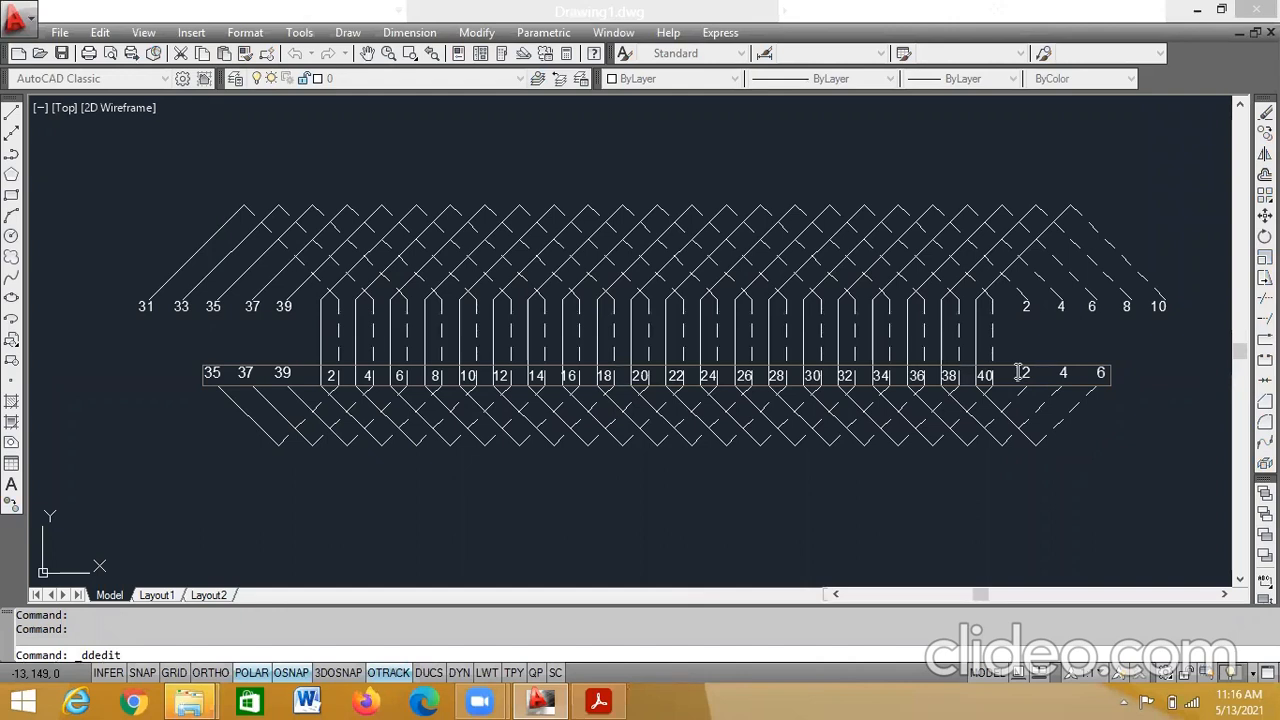
pyautogui.click(1218, 416)
pyautogui.press('Escape')
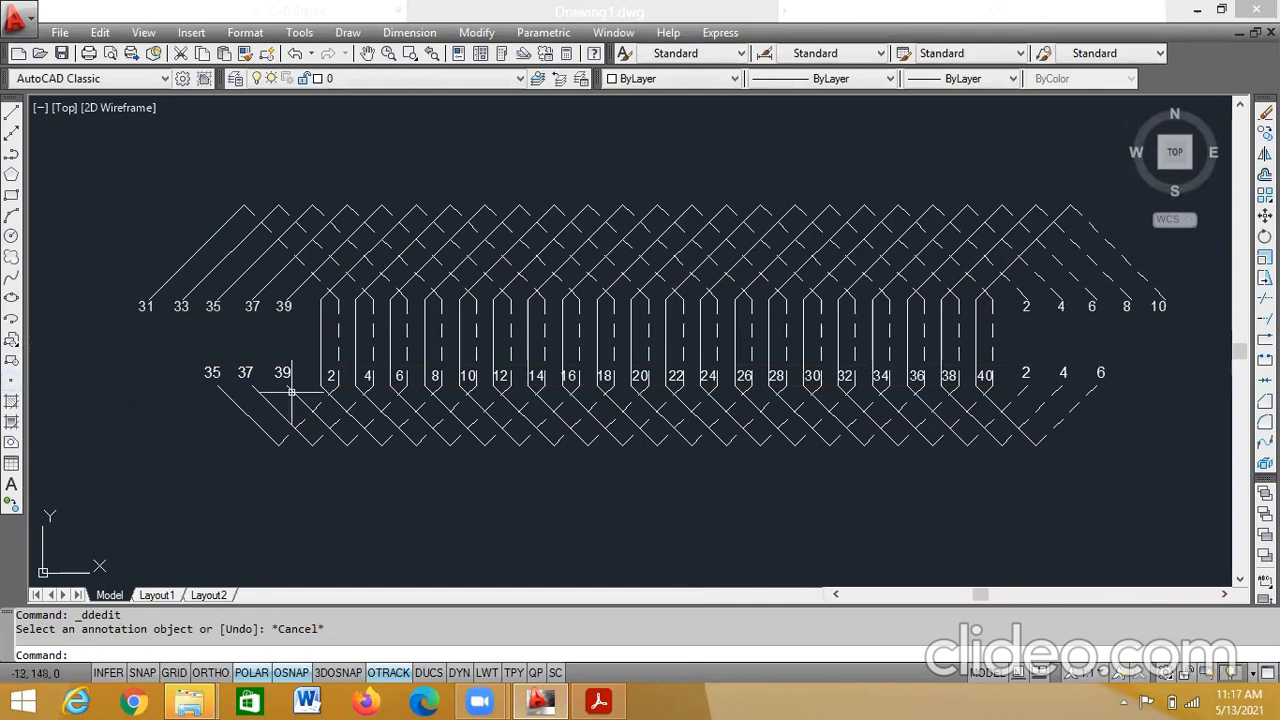
# - Check the Step 12 pole dimensions in the Acrobat Reader PDF, and draw a rectangle of length 7 and width 3 below the winding in AutoCAD
pyautogui.click(596, 700)
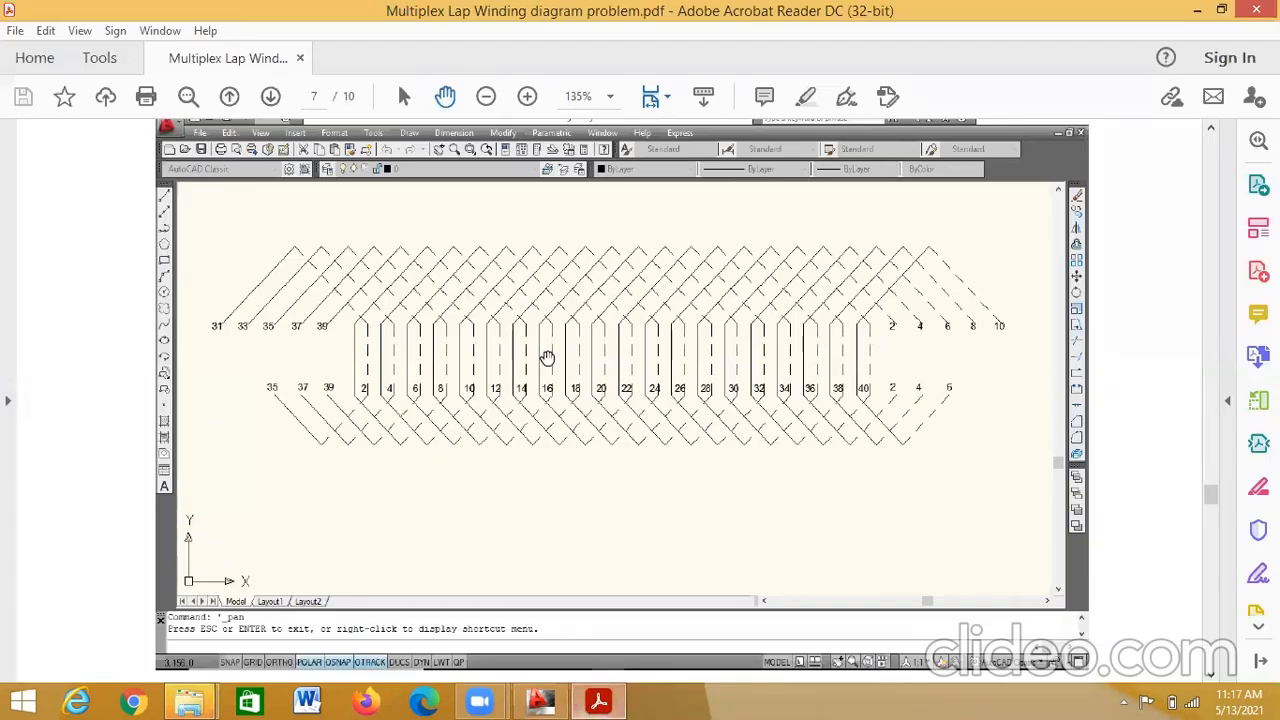
pyautogui.scroll(-10, 573, 461)
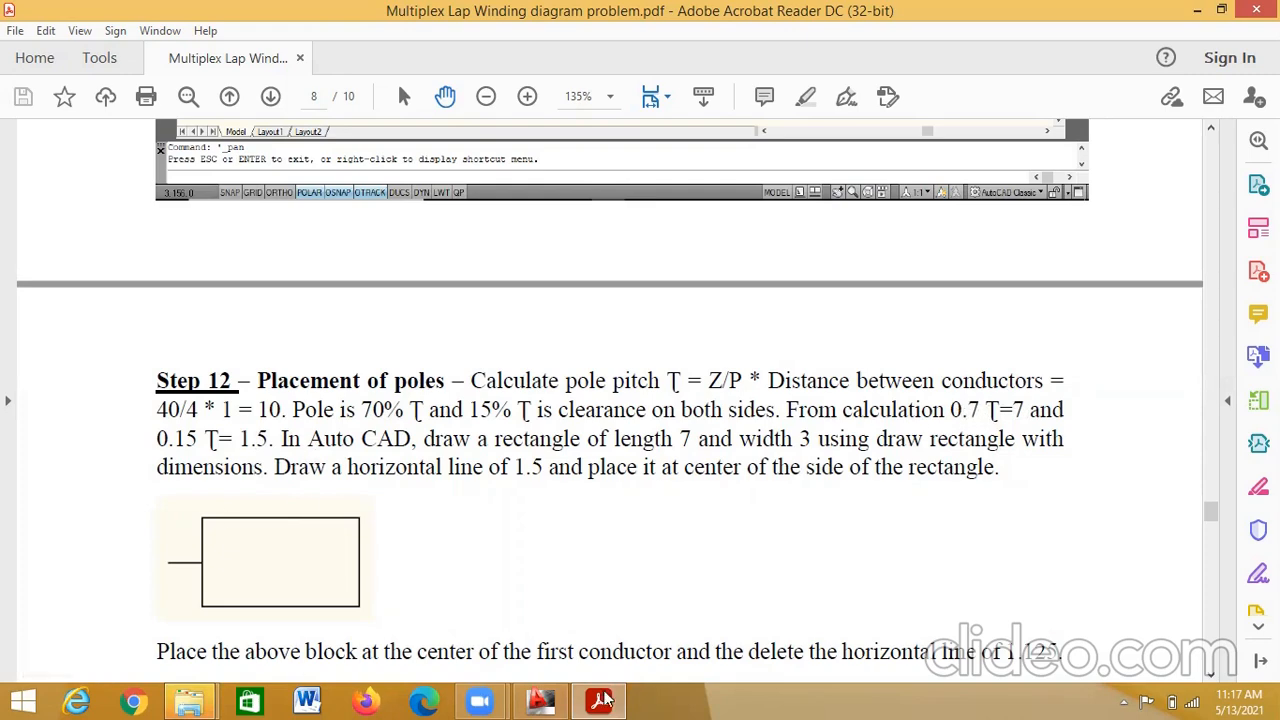
pyautogui.click(530, 701)
pyautogui.click(11, 196)
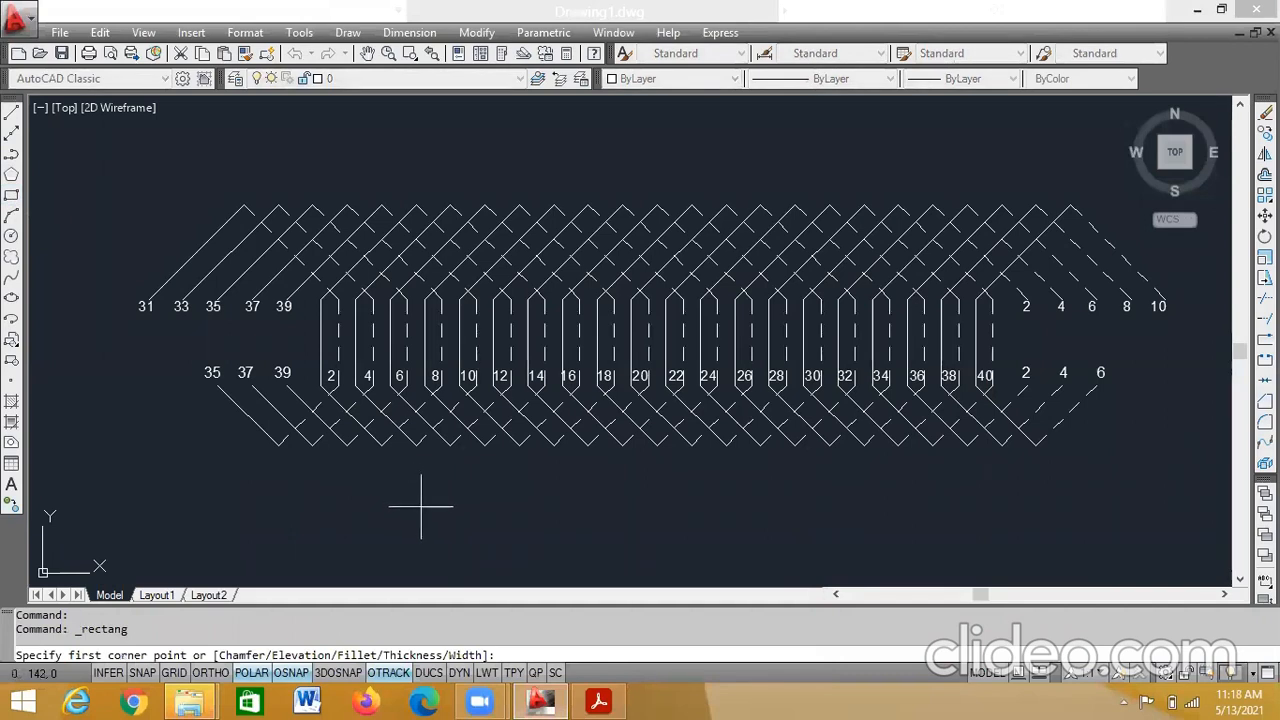
pyautogui.click(421, 506)
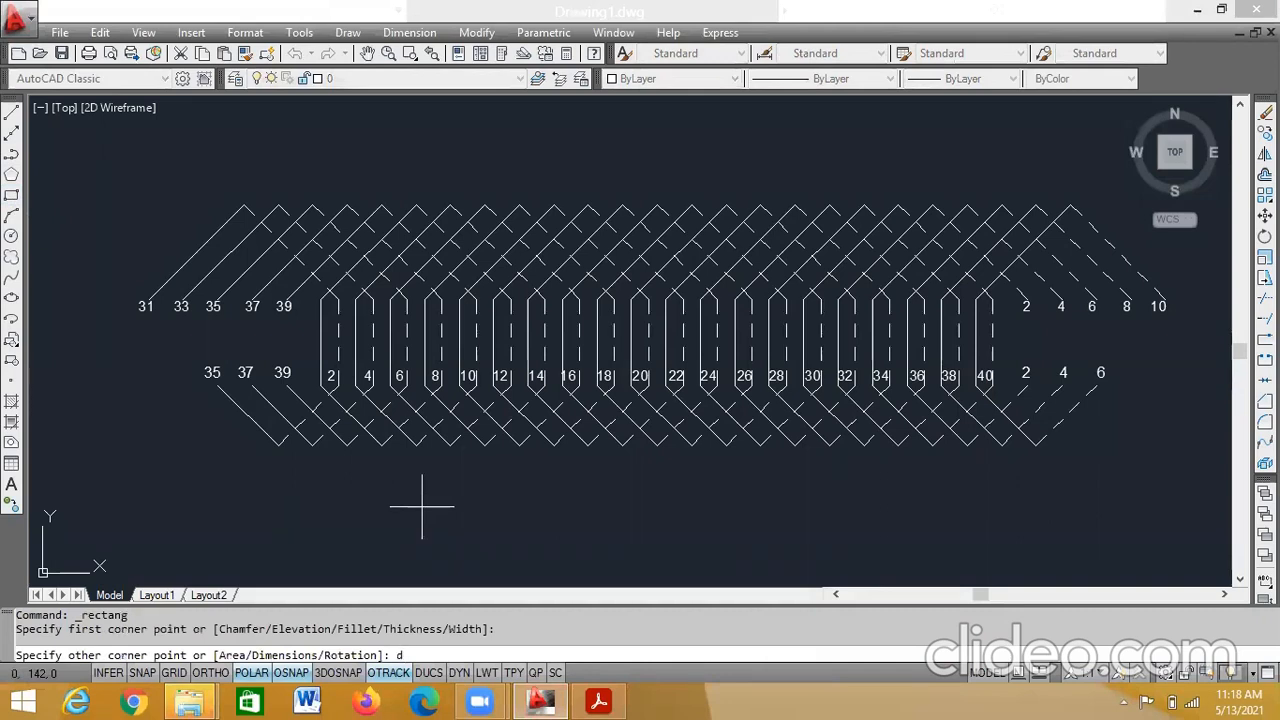
pyautogui.press('Return')
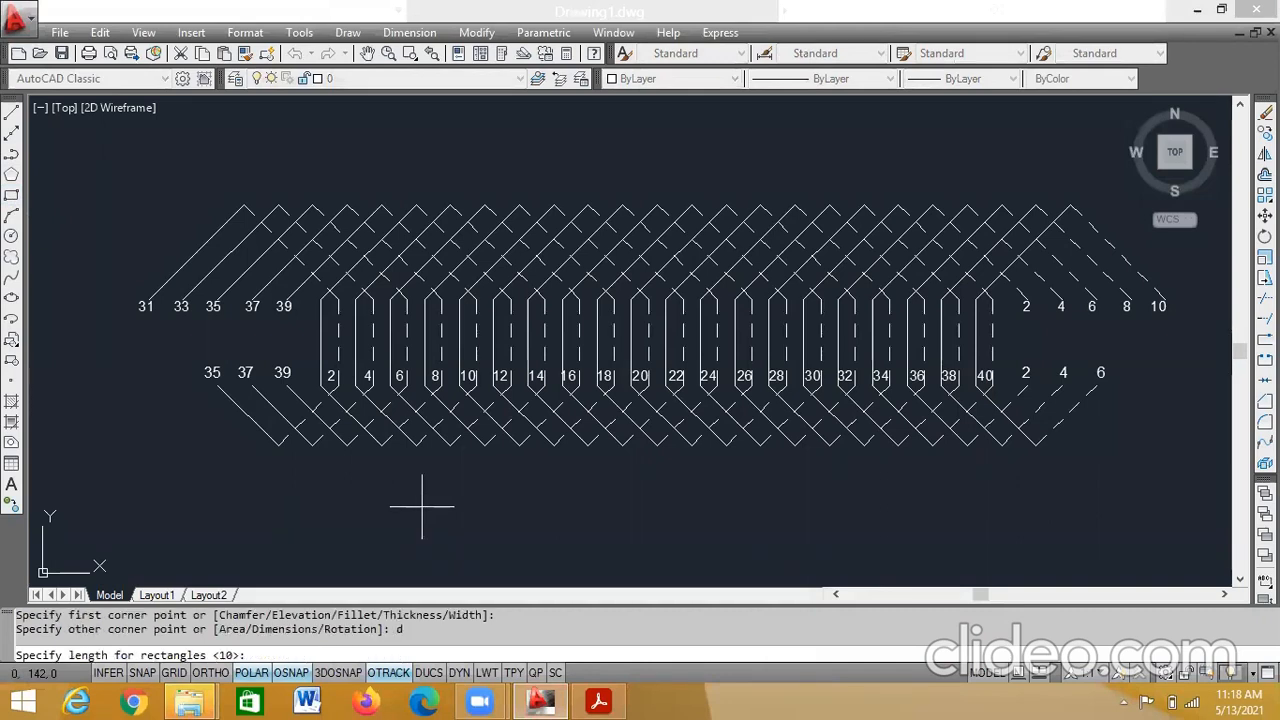
pyautogui.write('7')
pyautogui.press('Return')
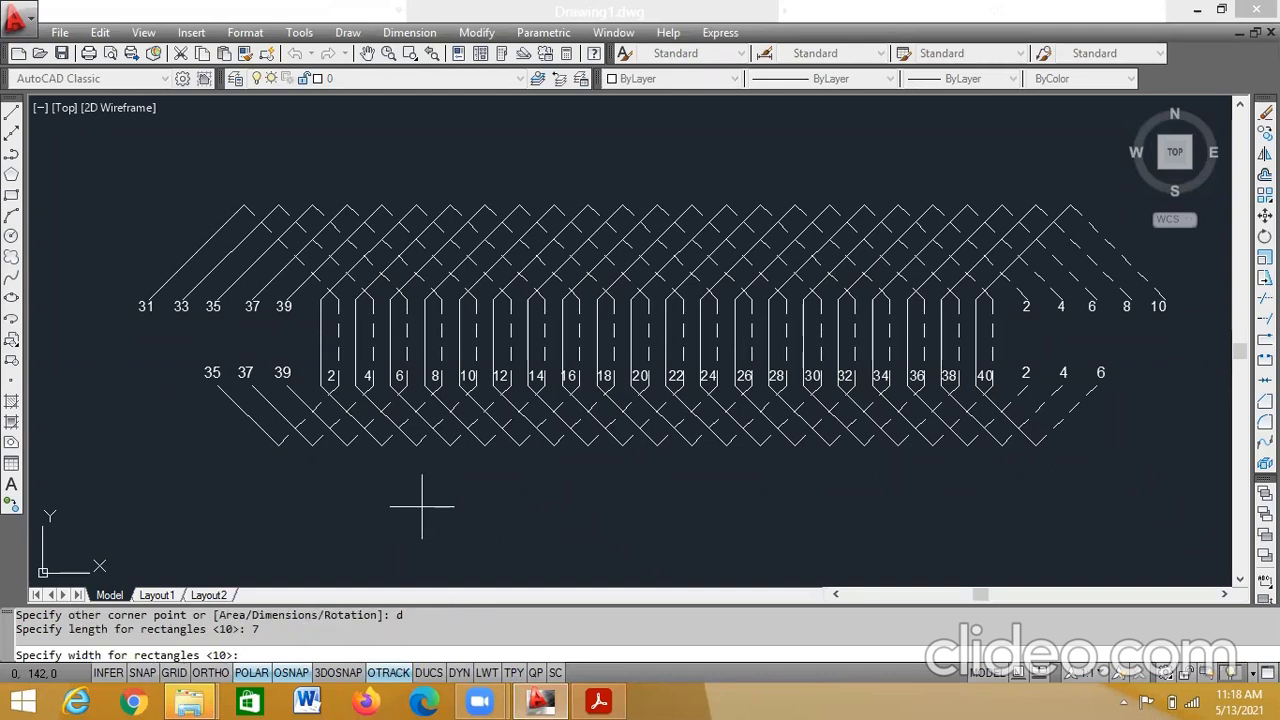
pyautogui.write('3')
pyautogui.press('Return')
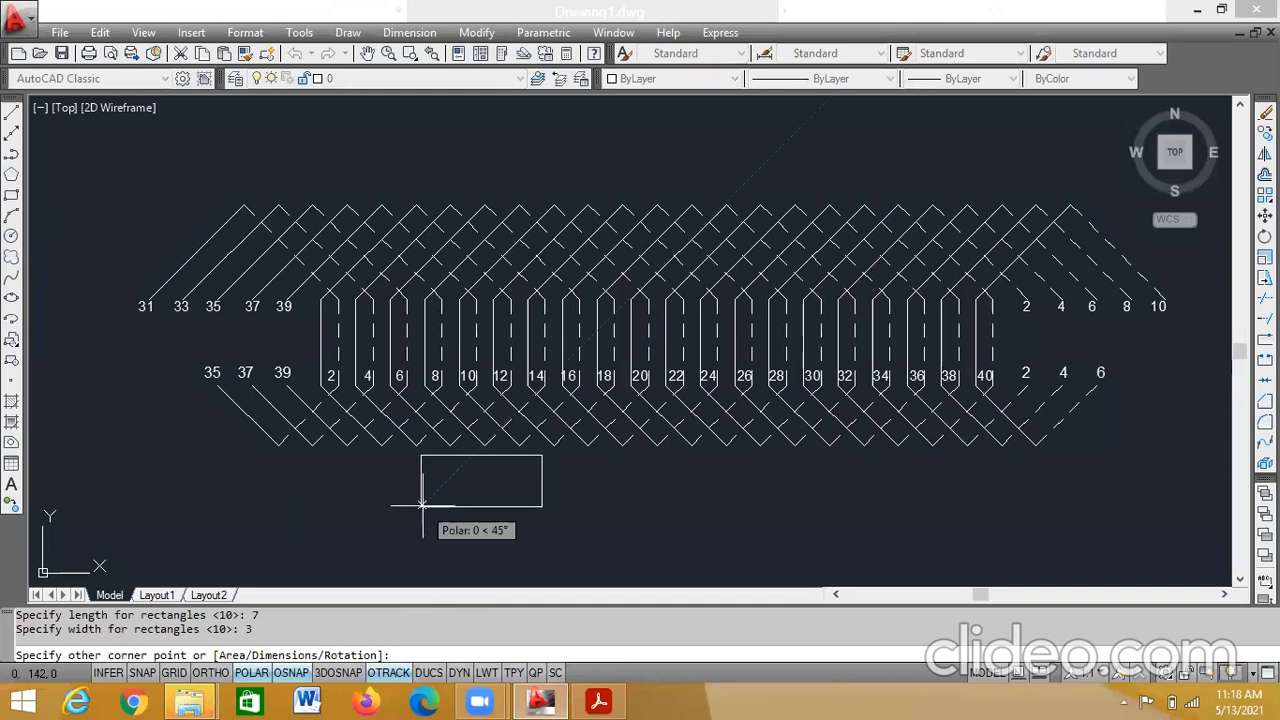
pyautogui.click(423, 506)
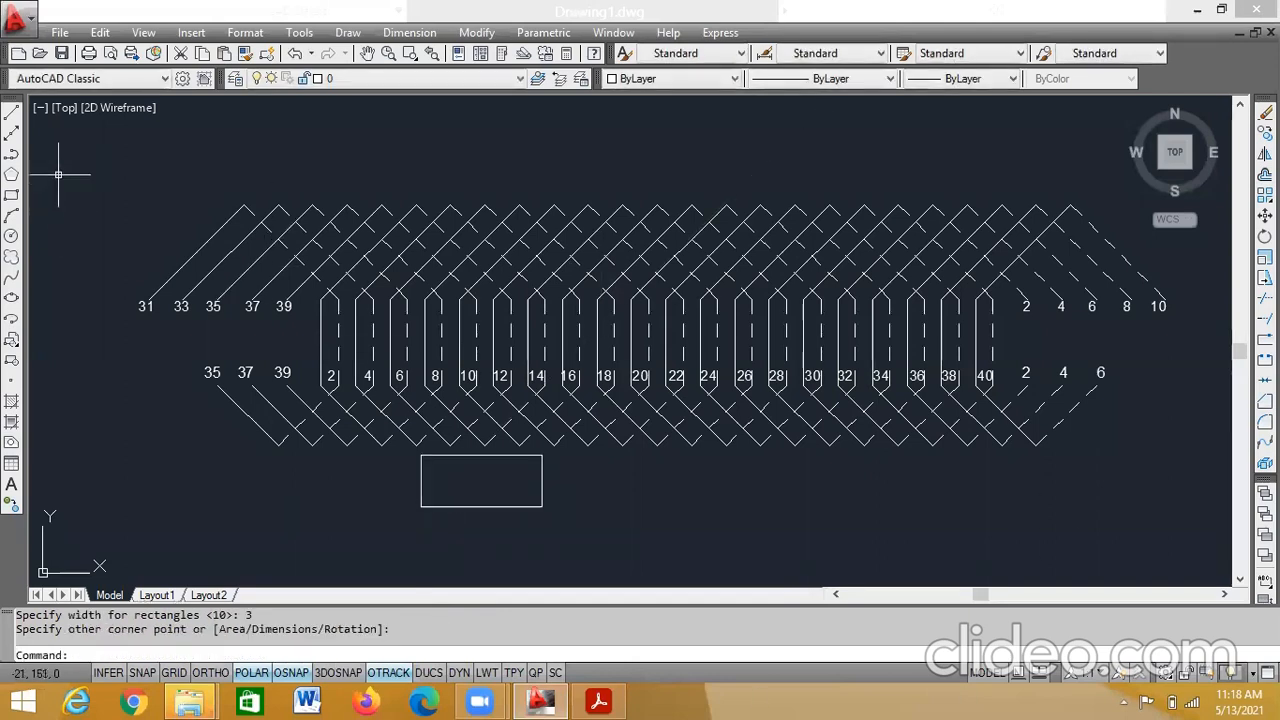
# - With Ortho on, draw a 1.5 long horizontal line outward from the midpoint of the rectangle's left side
pyautogui.click(210, 672)
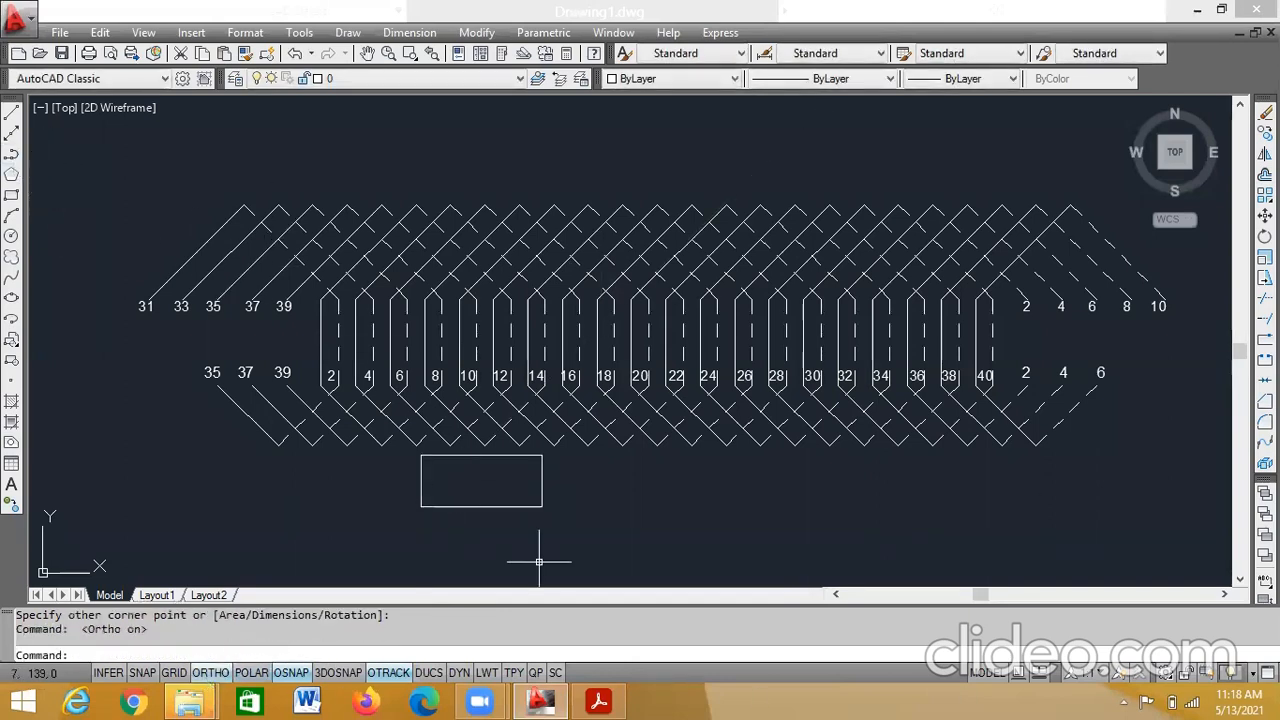
pyautogui.click(12, 115)
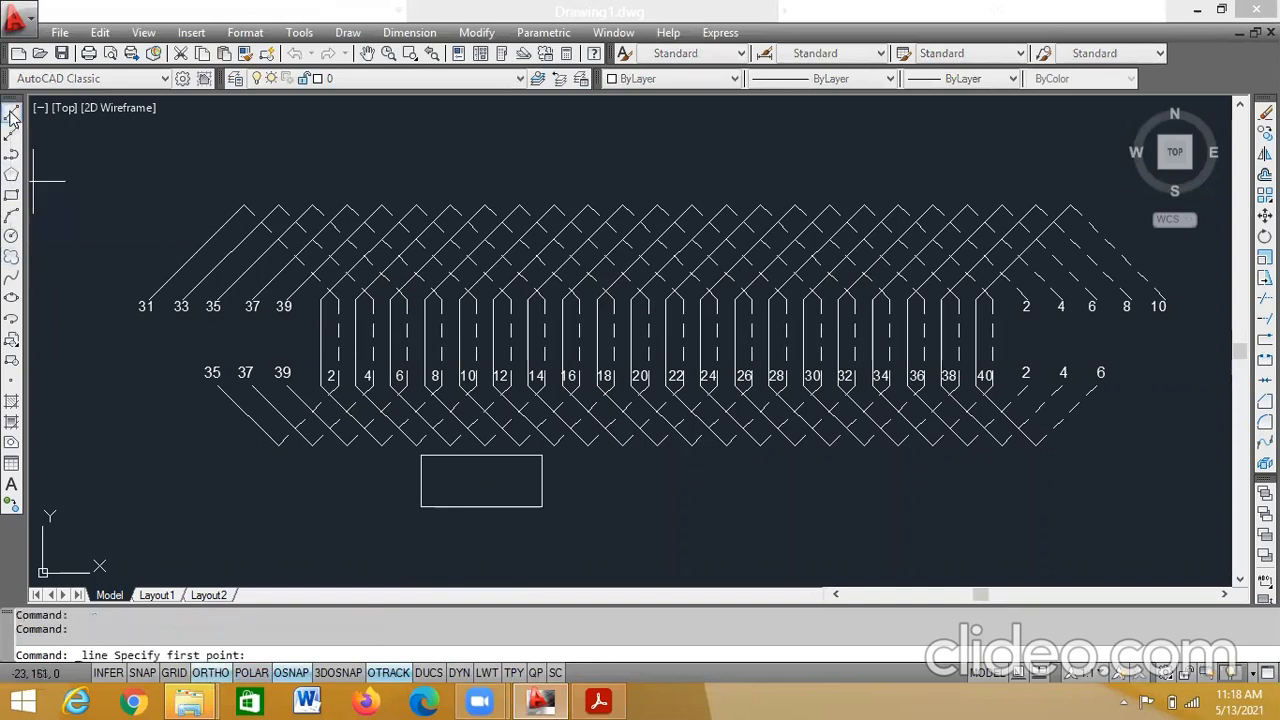
pyautogui.click(421, 481)
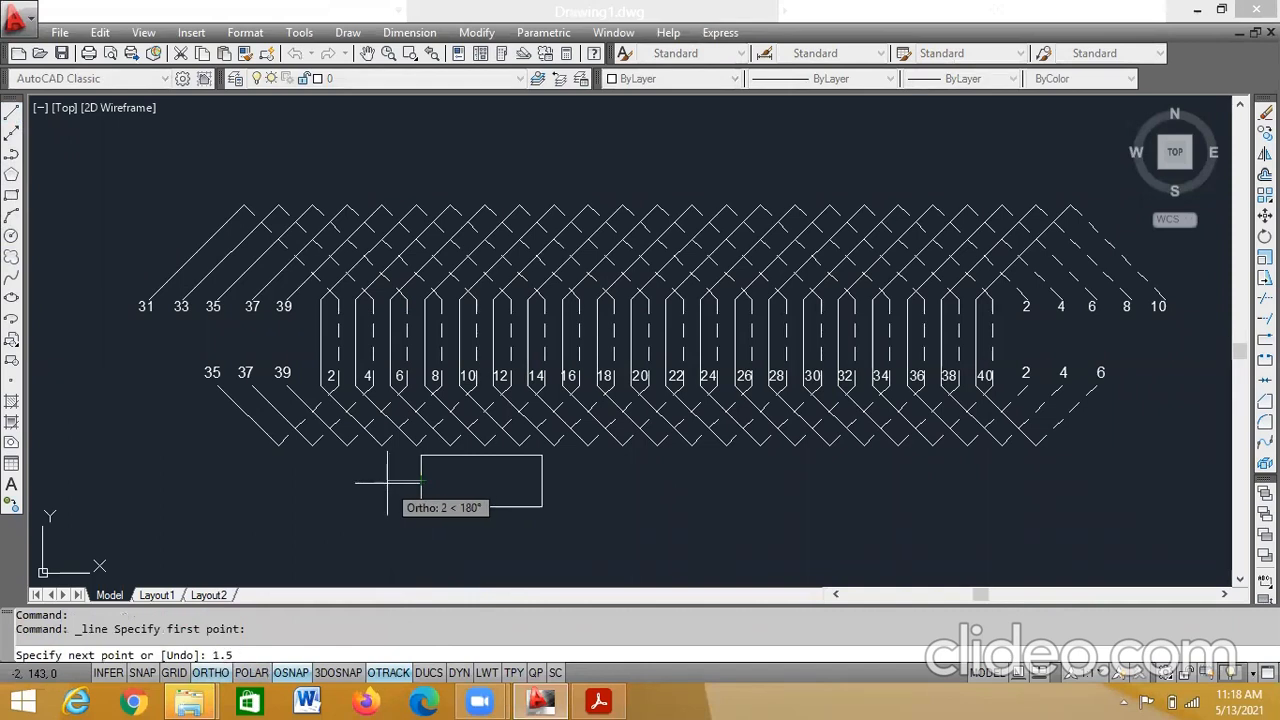
pyautogui.write('1.5')
pyautogui.press('Return')
pyautogui.press('Escape')
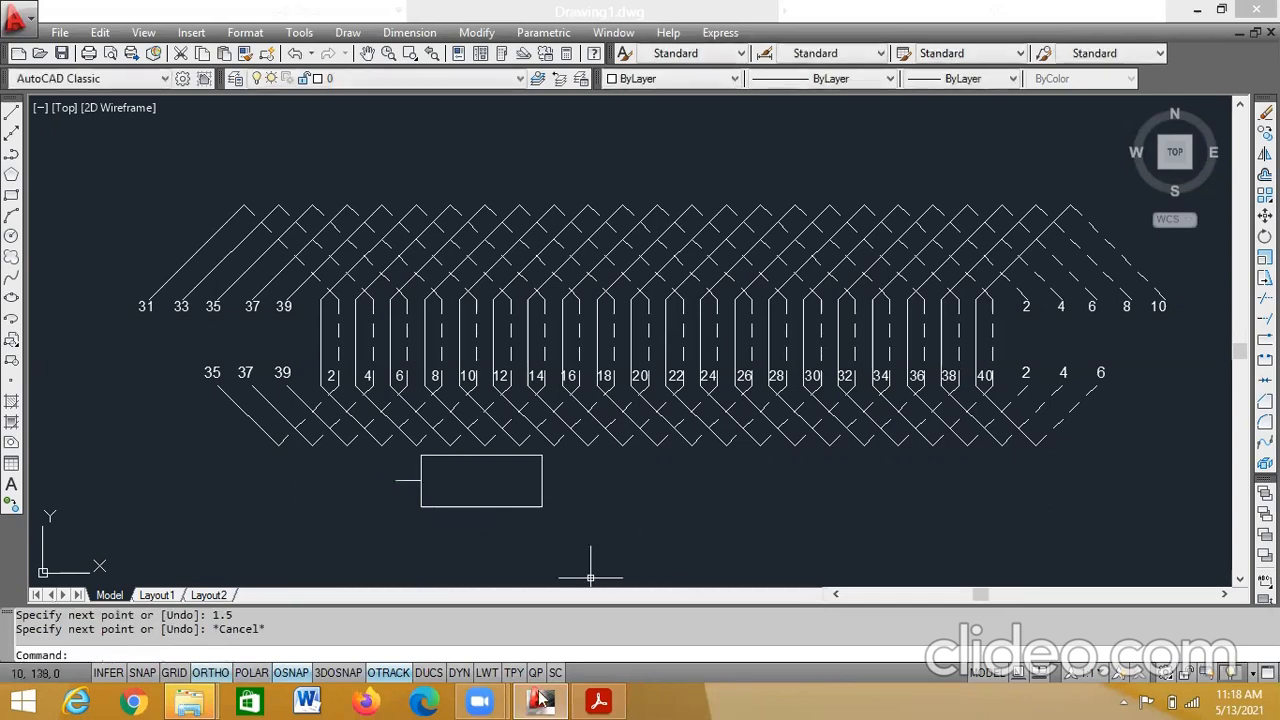
# - Following the PDF's placement step, move the rectangle and its line from the line's free end to the first conductor's midpoint, and erase the line
pyautogui.click(598, 700)
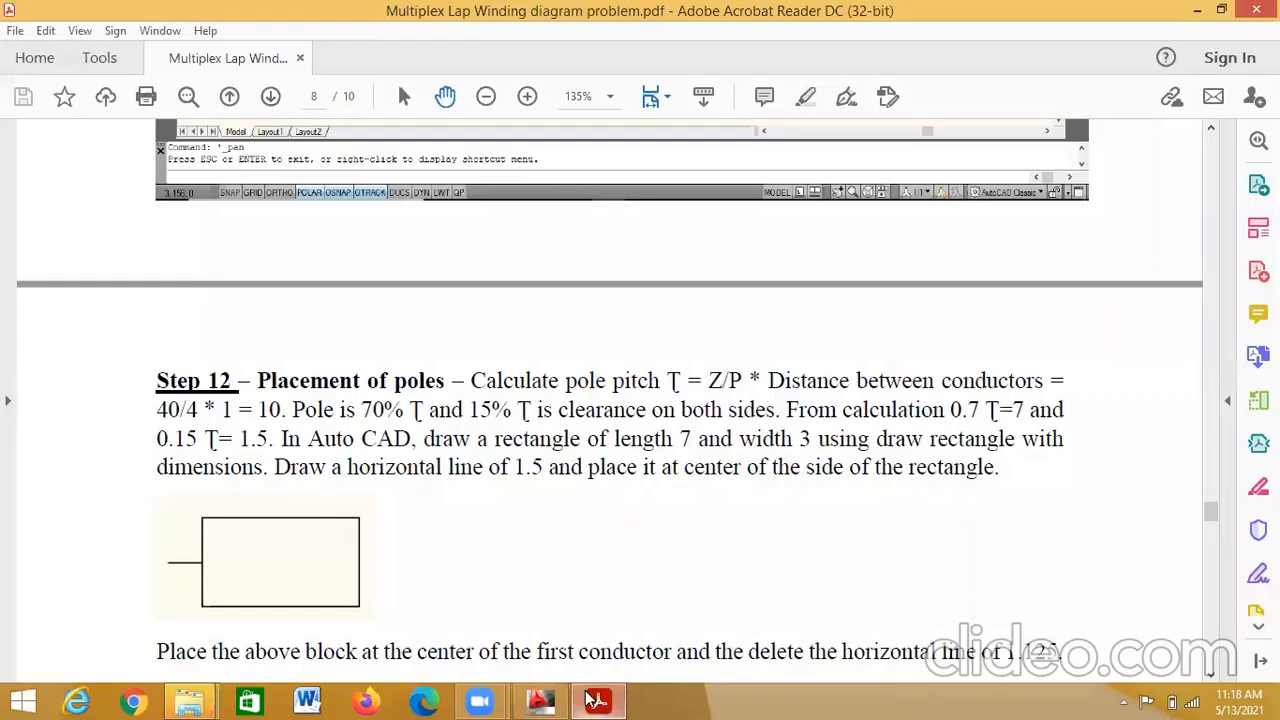
pyautogui.scroll(-3, 510, 580)
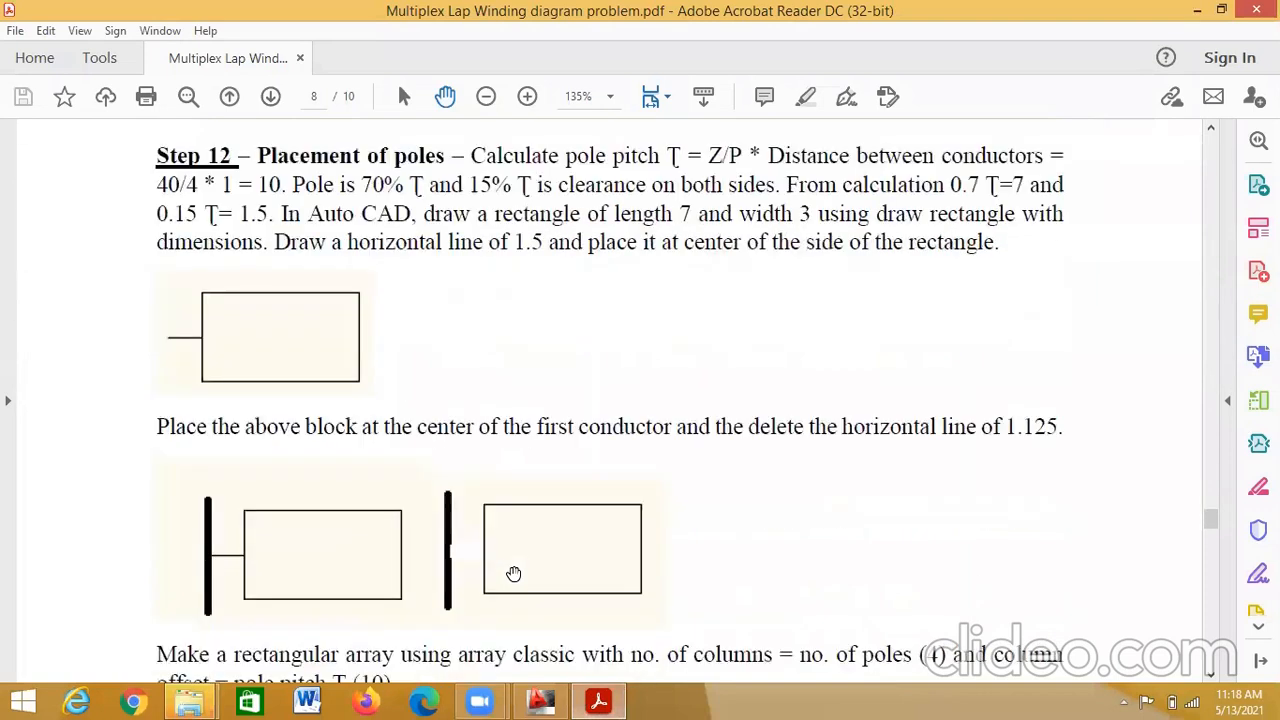
pyautogui.scroll(-1, 513, 573)
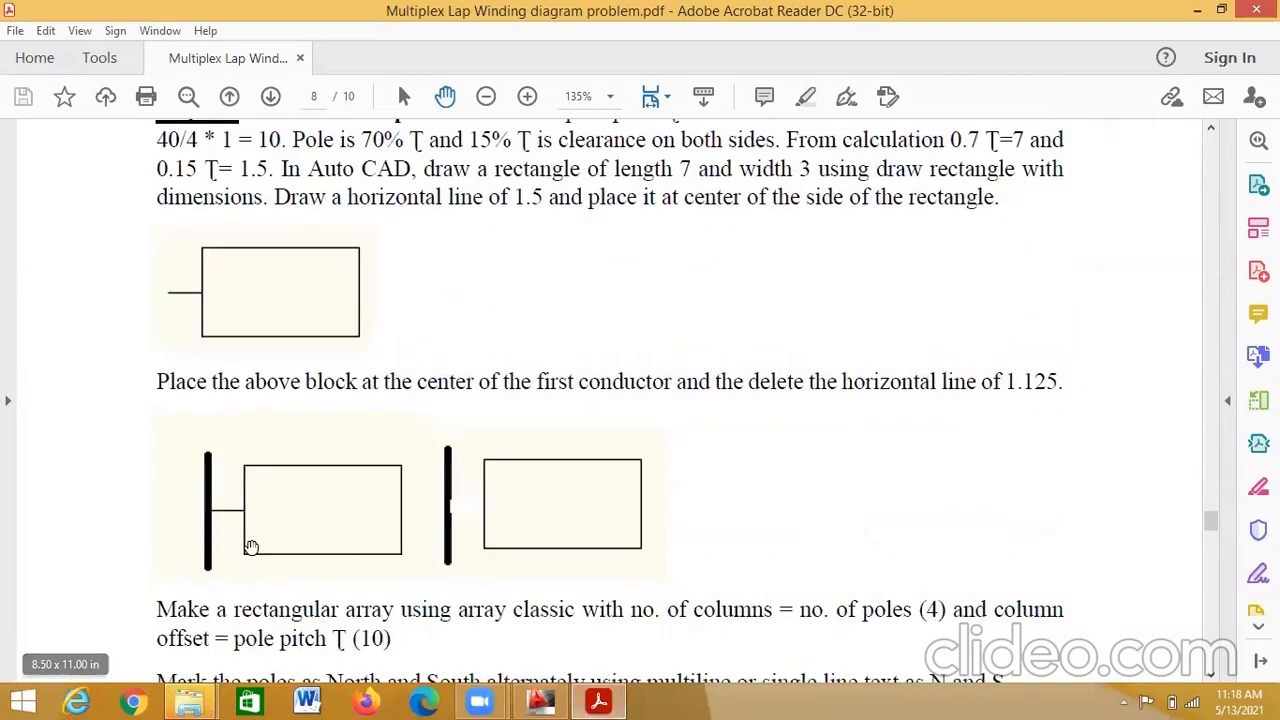
pyautogui.click(543, 701)
pyautogui.click(462, 457)
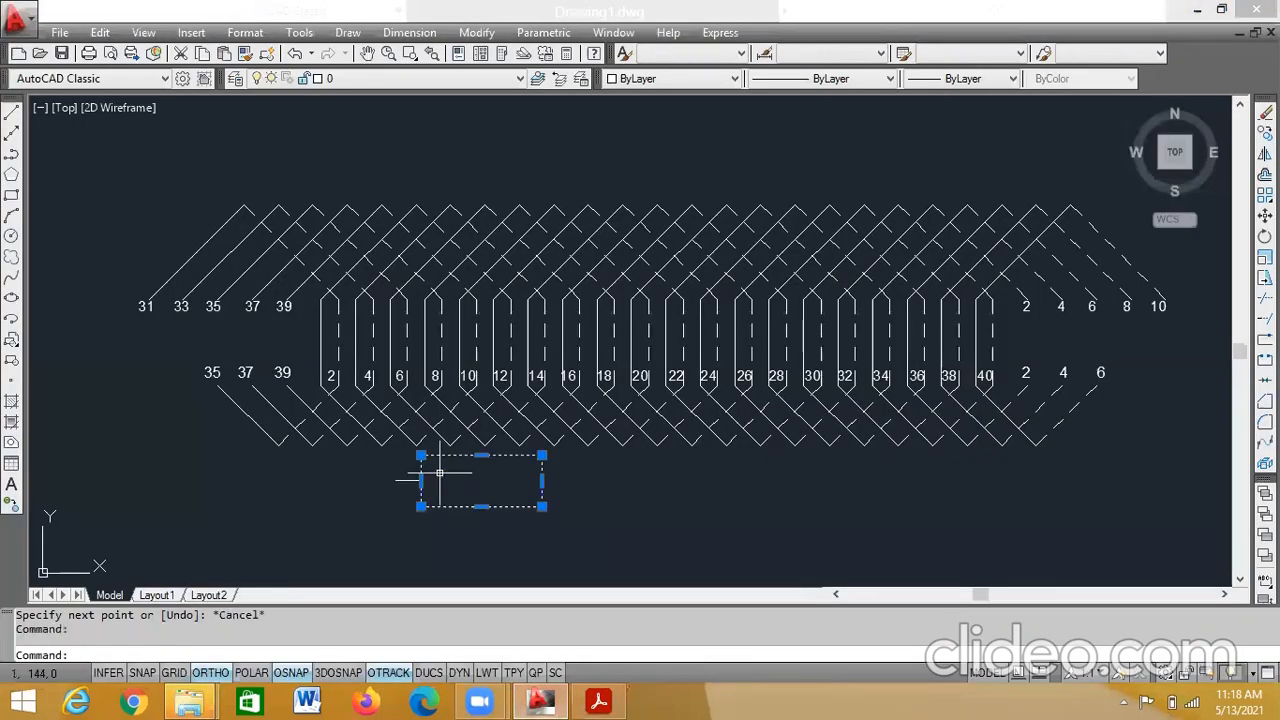
pyautogui.moveTo(398, 481)
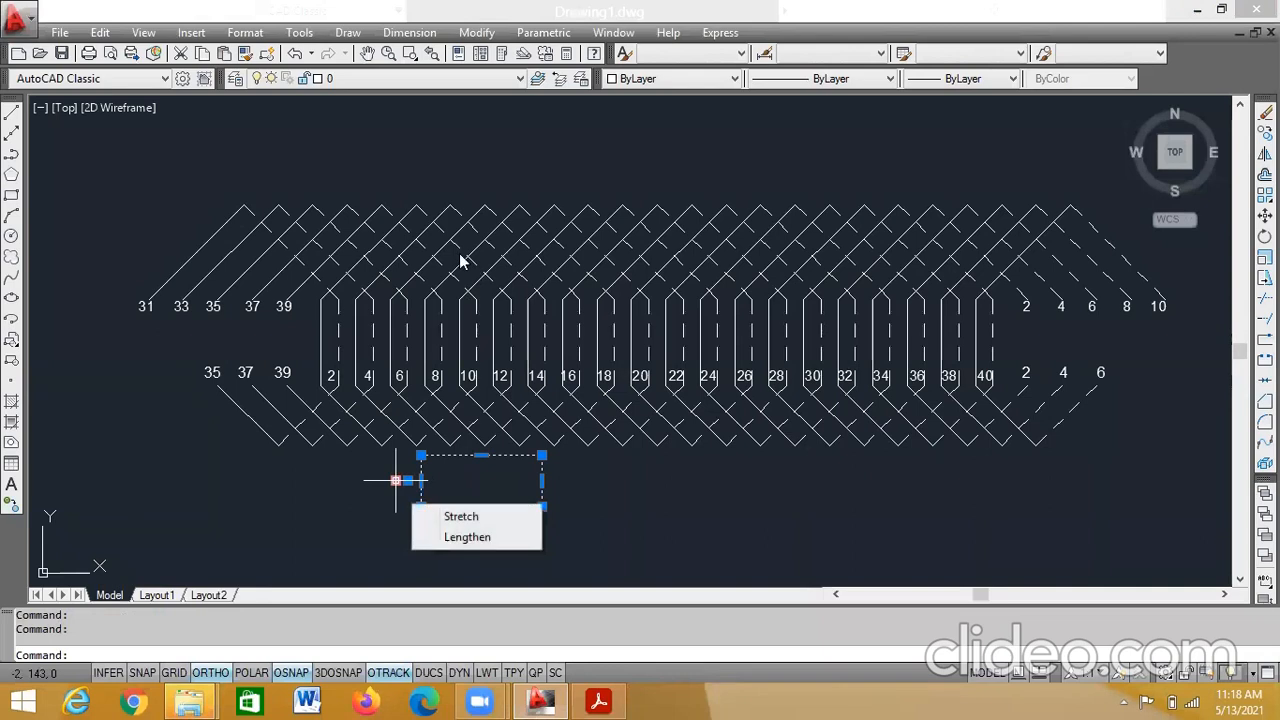
pyautogui.rightClick(398, 481)
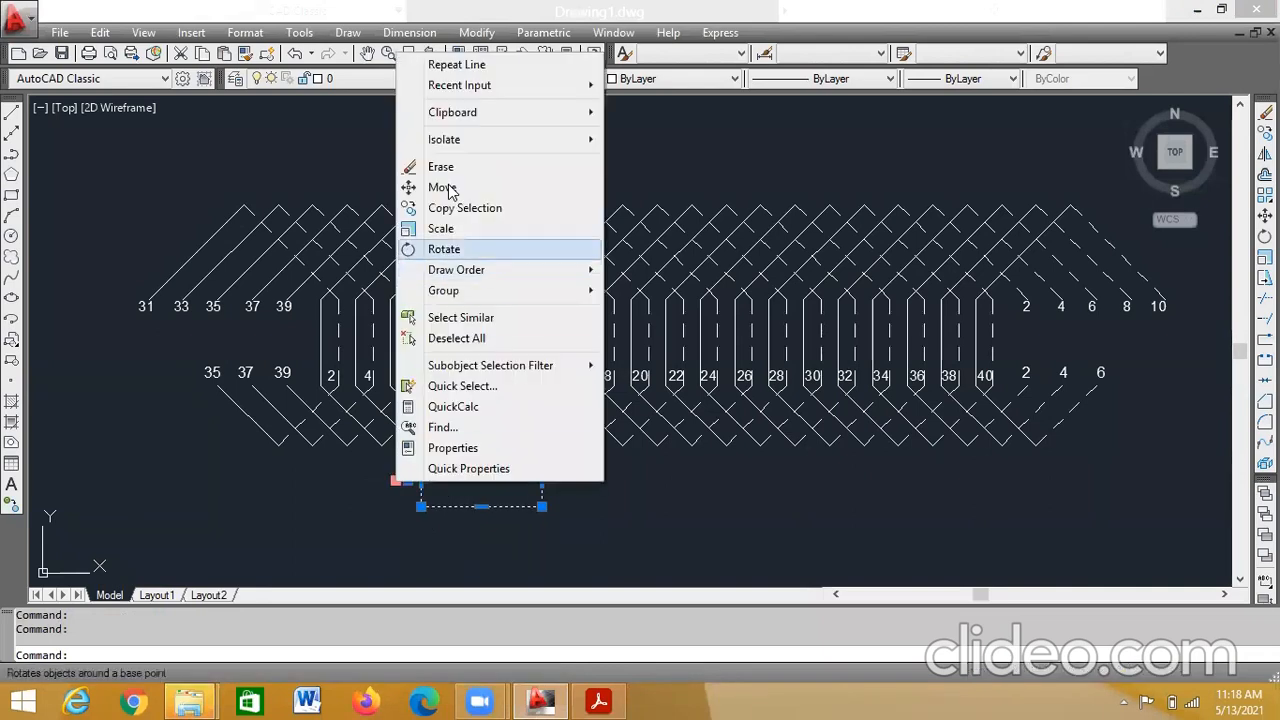
pyautogui.click(444, 188)
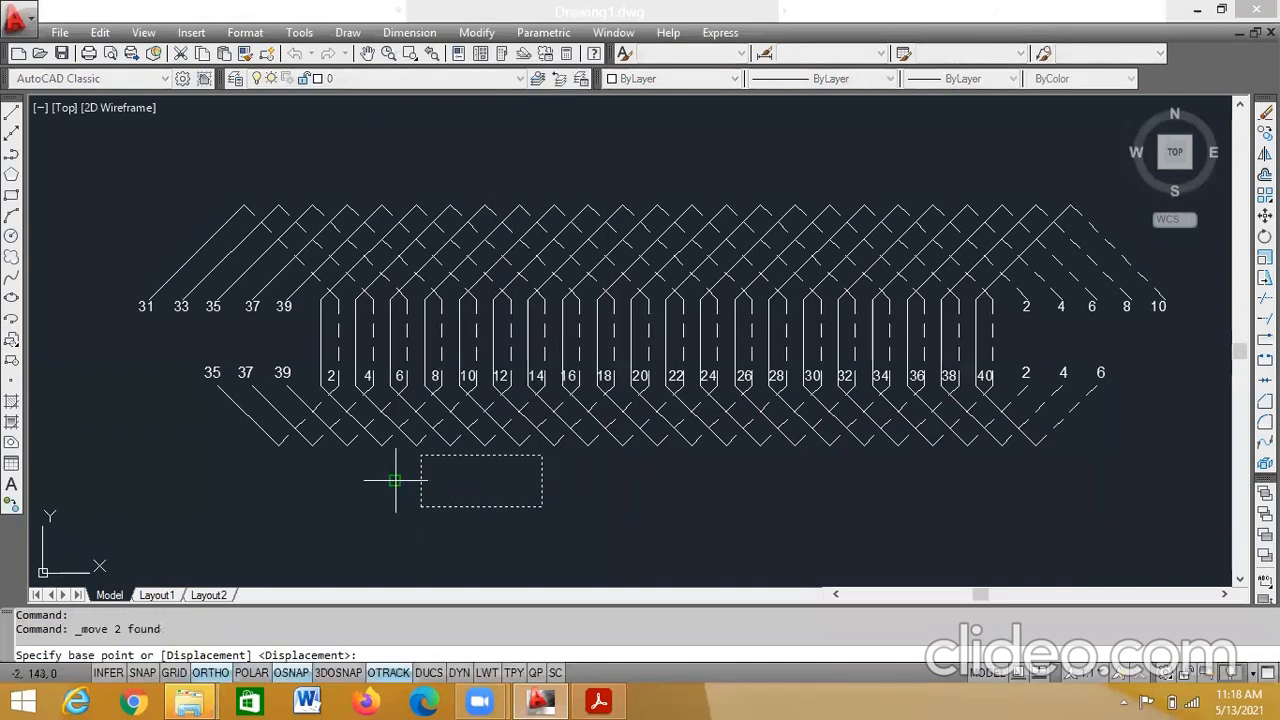
pyautogui.click(395, 481)
pyautogui.click(321, 344)
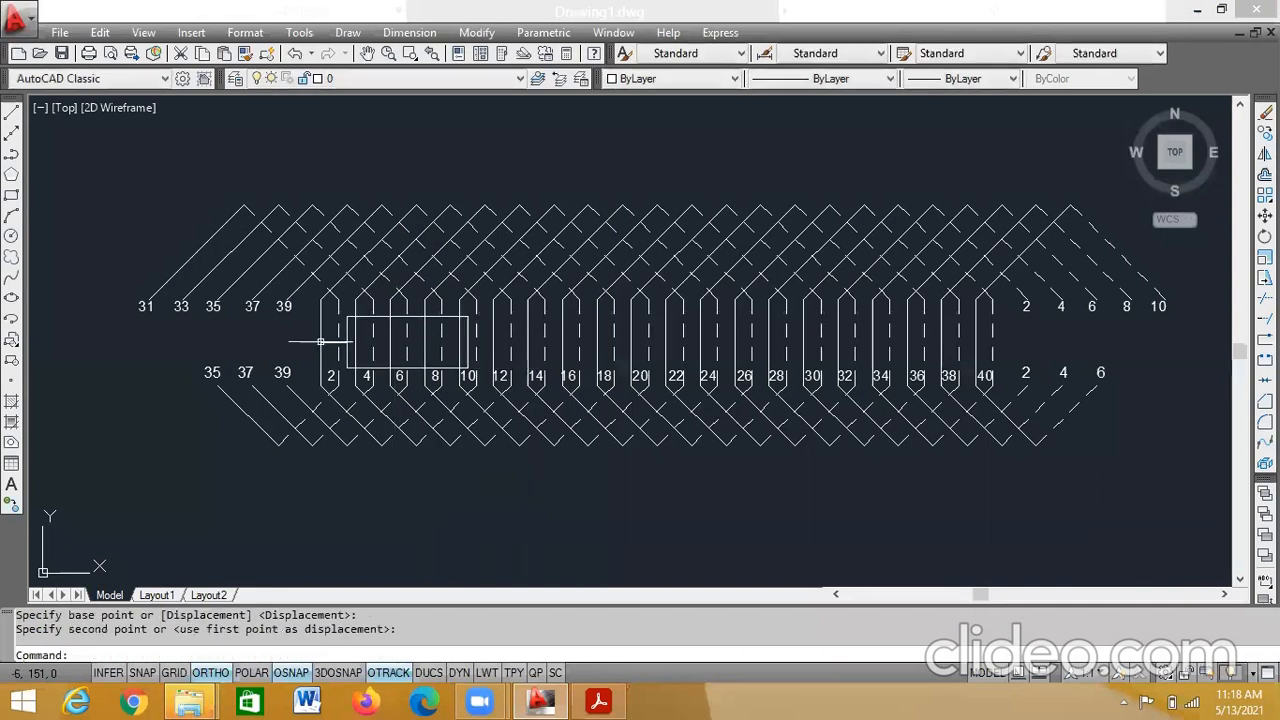
pyautogui.press('Escape')
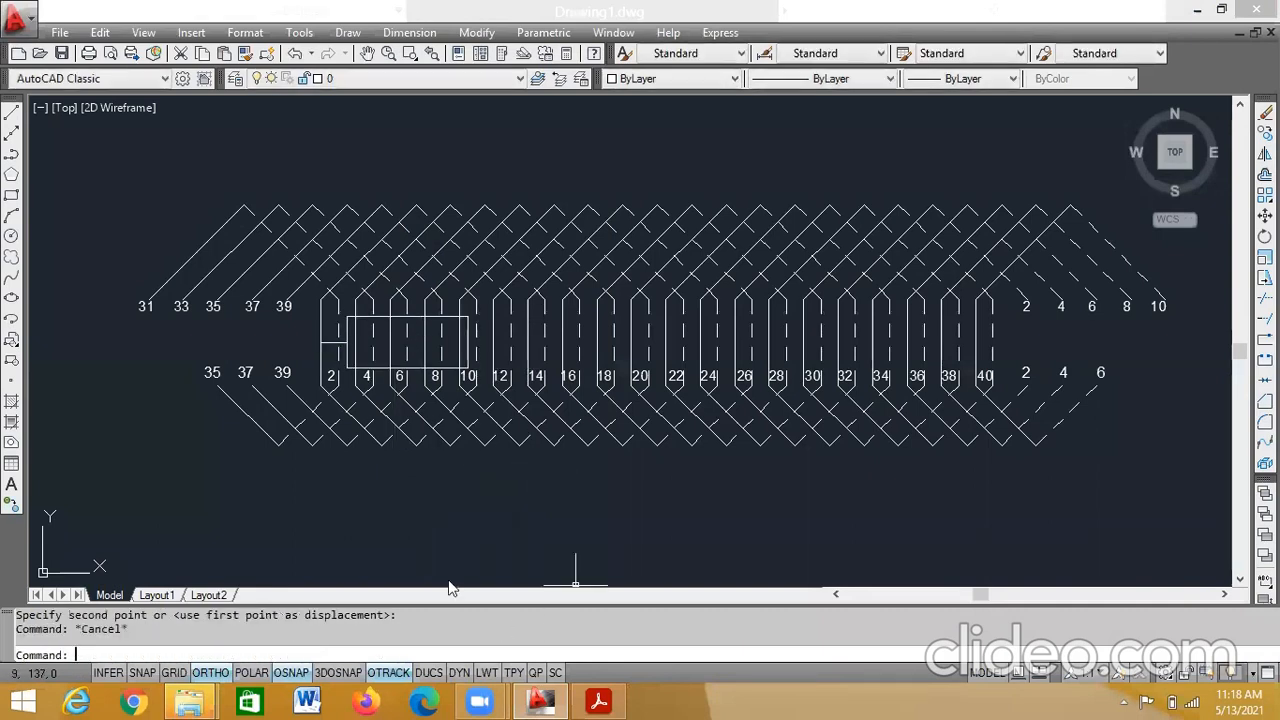
pyautogui.click(333, 343)
pyautogui.press('Delete')
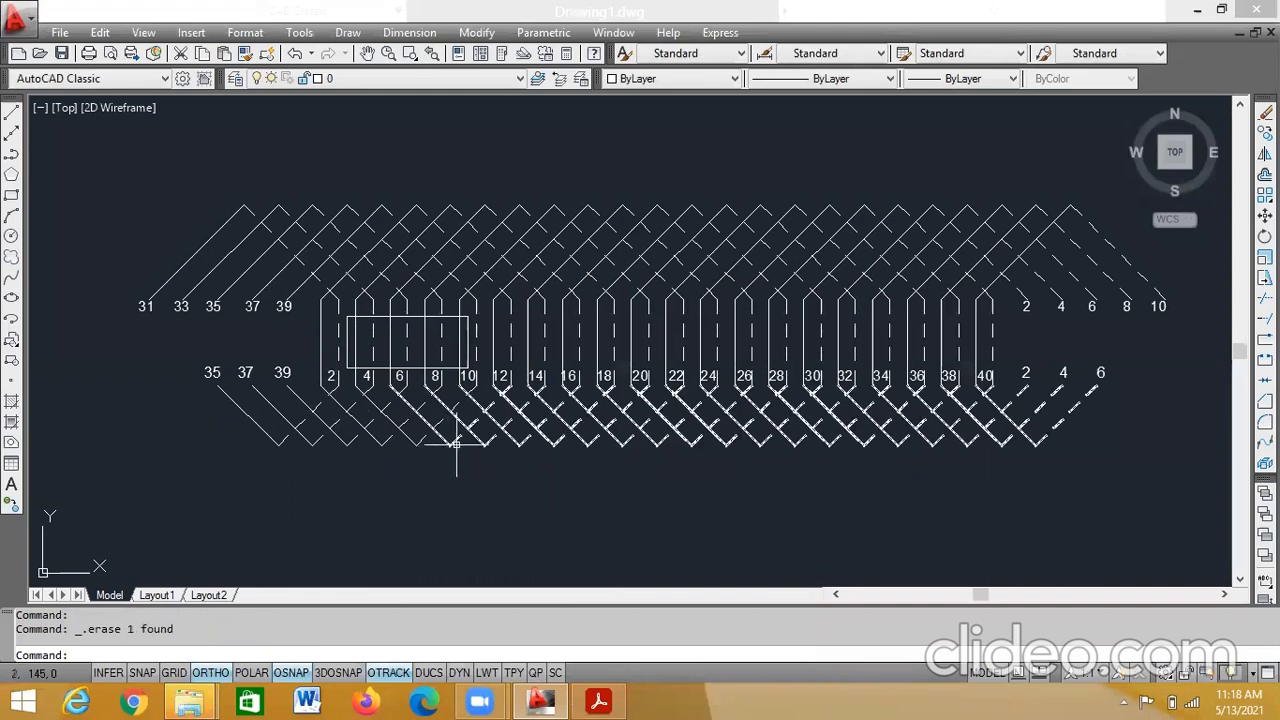
# - Check the PDF's array values, and make a rectangular array of the pole rectangle with 1 row, 4 columns and a column distance of 10
pyautogui.click(601, 700)
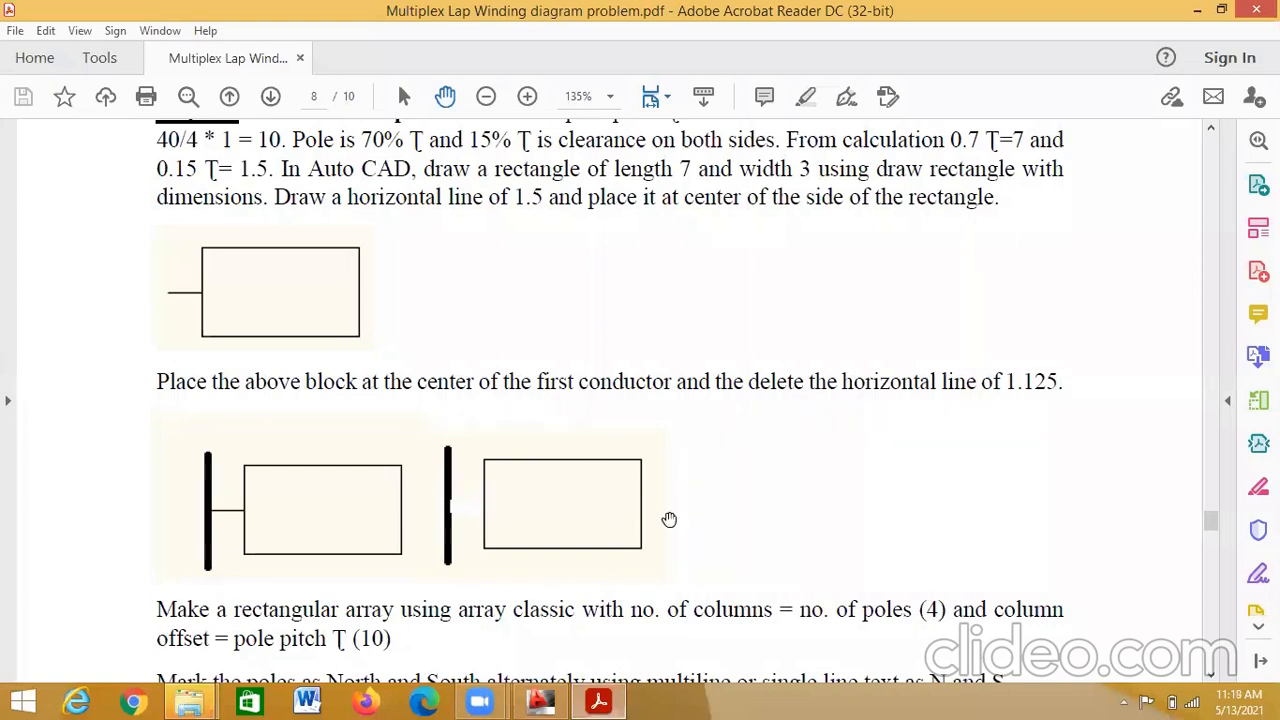
pyautogui.click(540, 700)
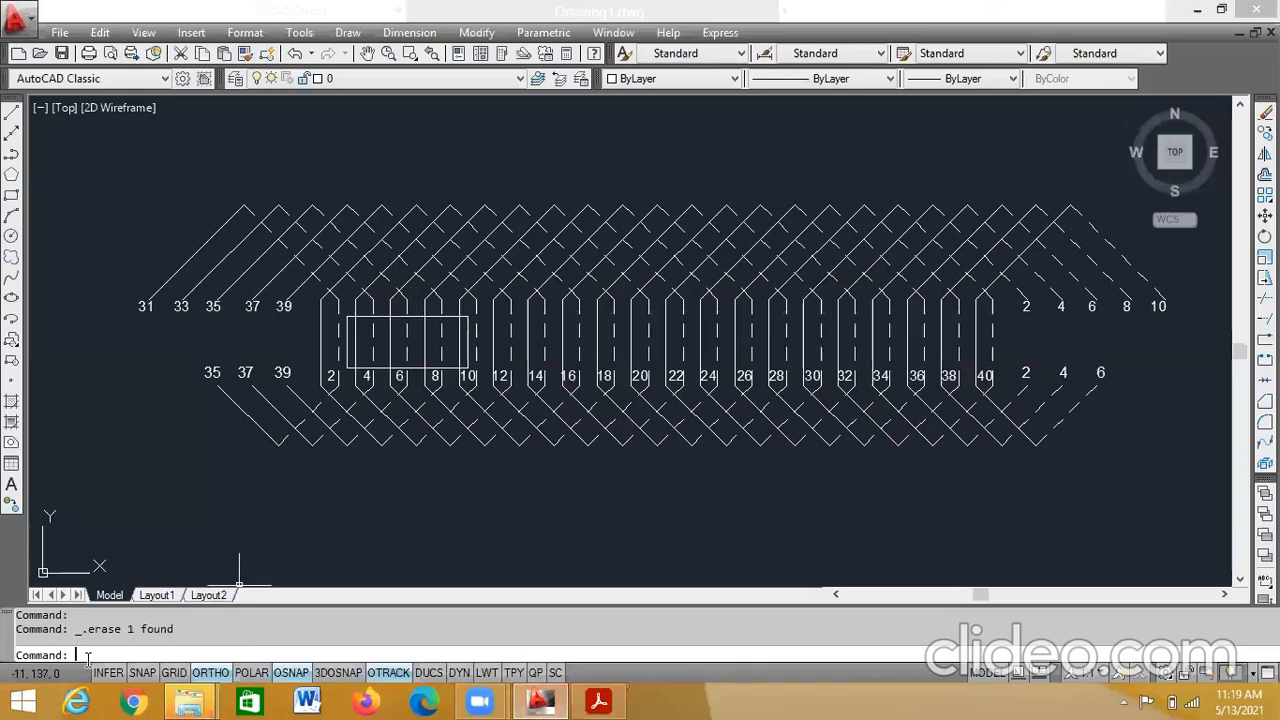
pyautogui.write('ARR')
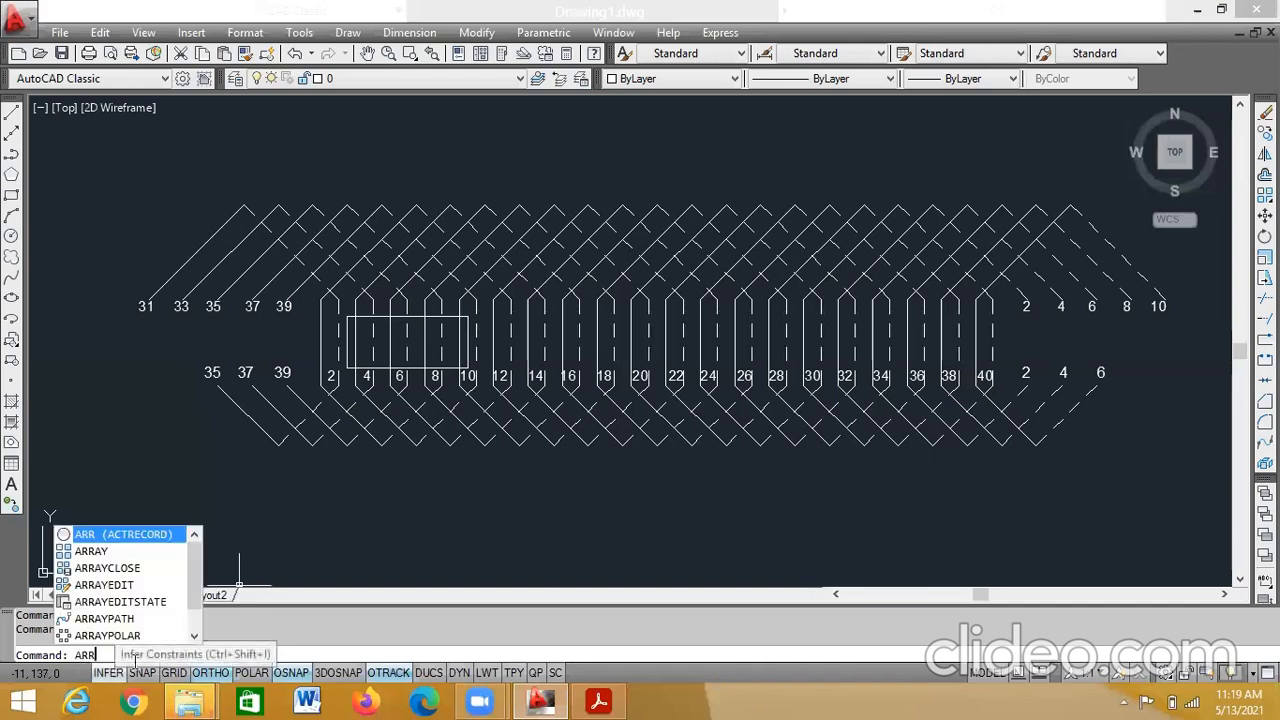
pyautogui.click(91, 551)
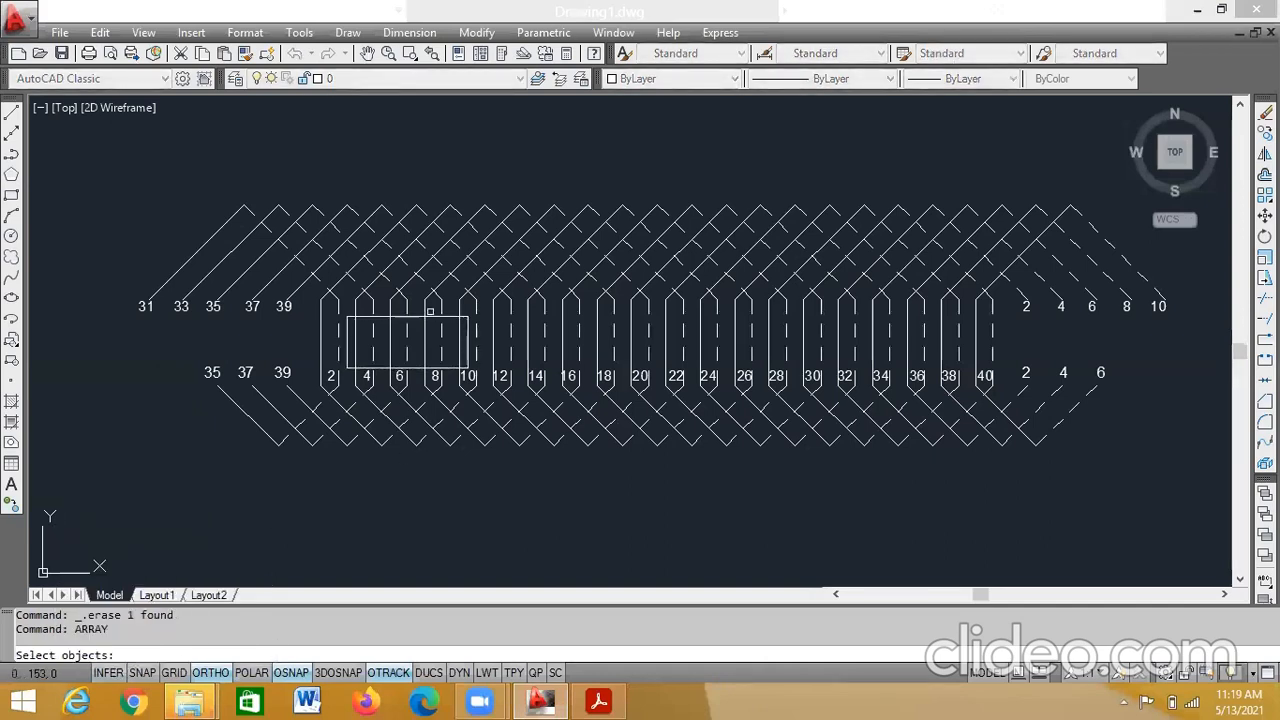
pyautogui.click(406, 317)
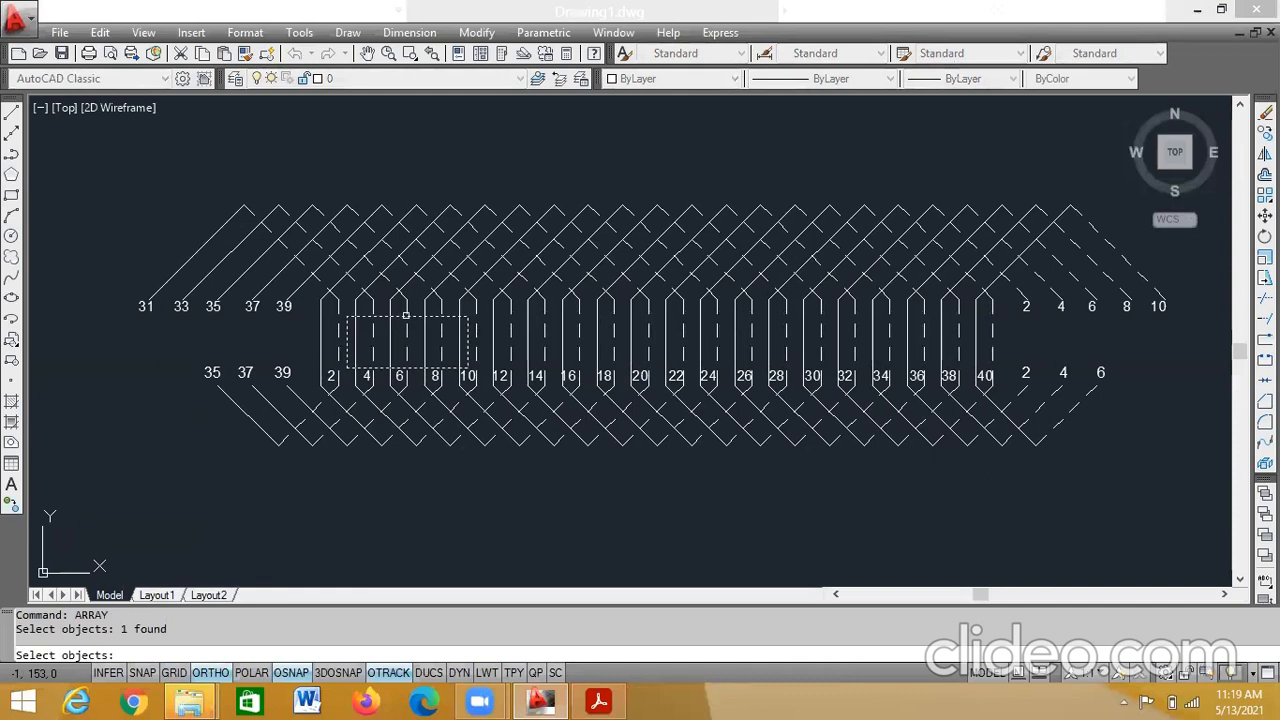
pyautogui.press('Return')
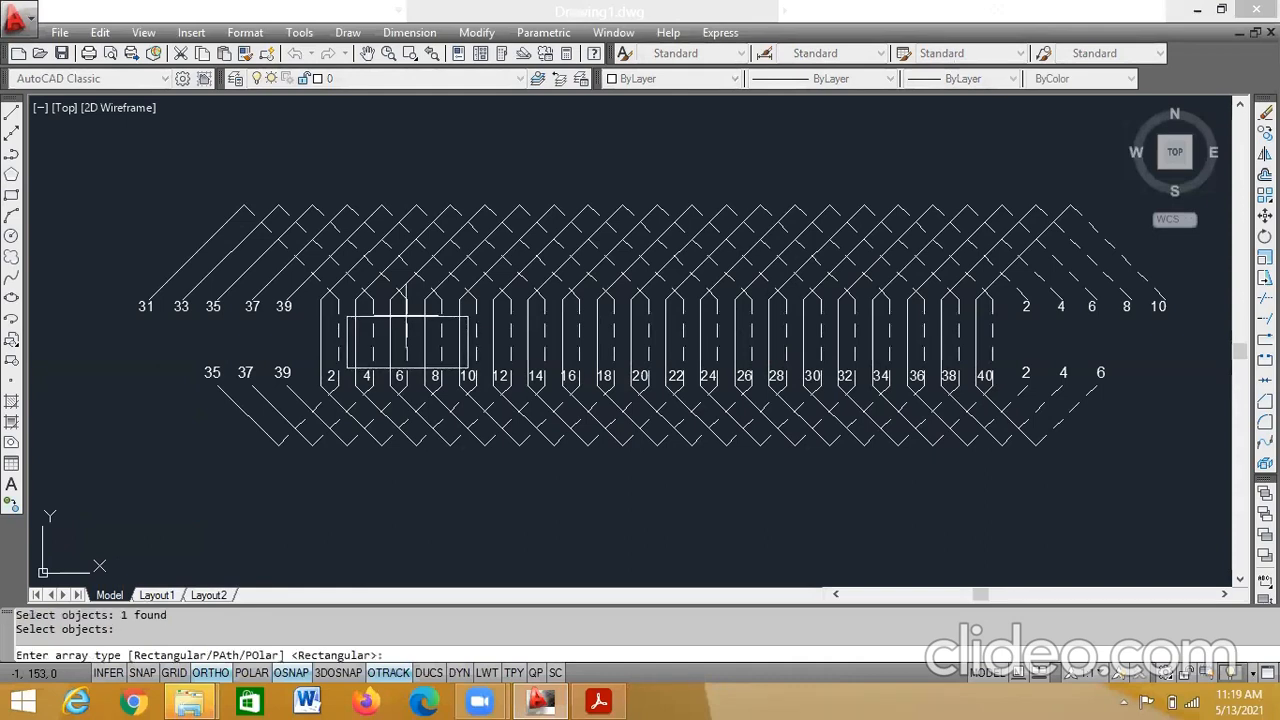
pyautogui.write('r')
pyautogui.press('Return')
pyautogui.write('c')
pyautogui.press('Return')
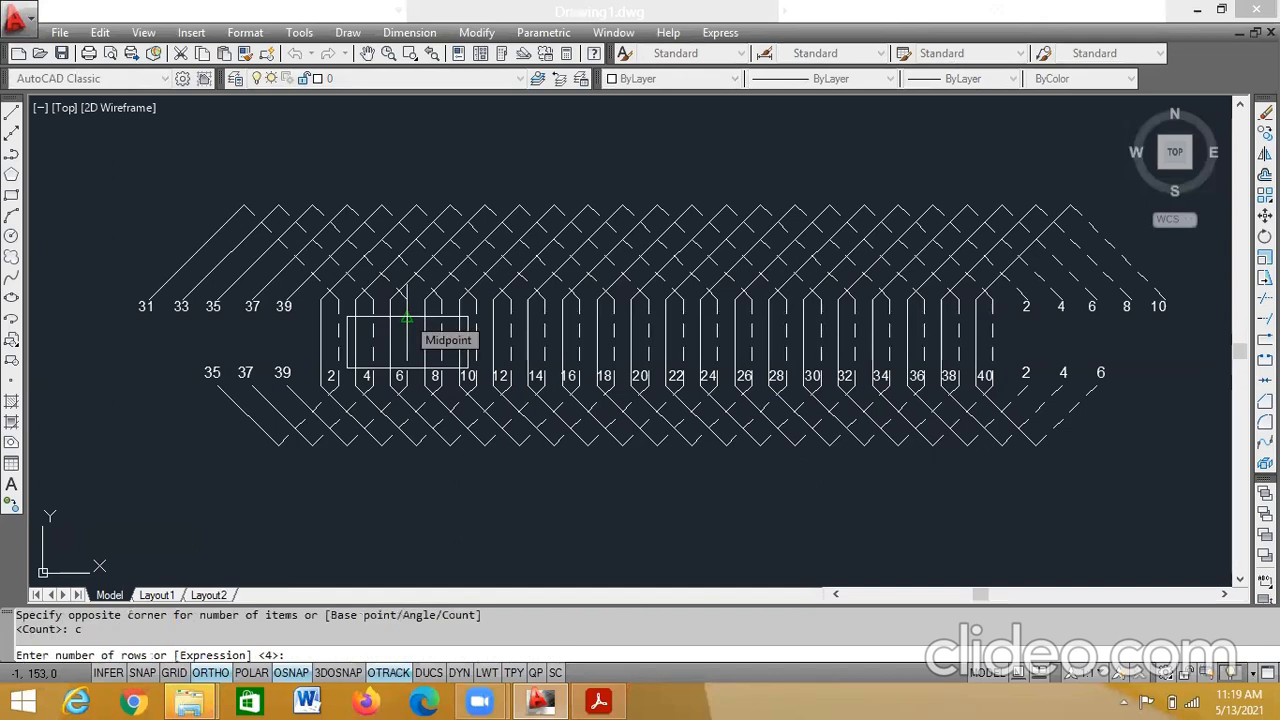
pyautogui.write('1')
pyautogui.press('Return')
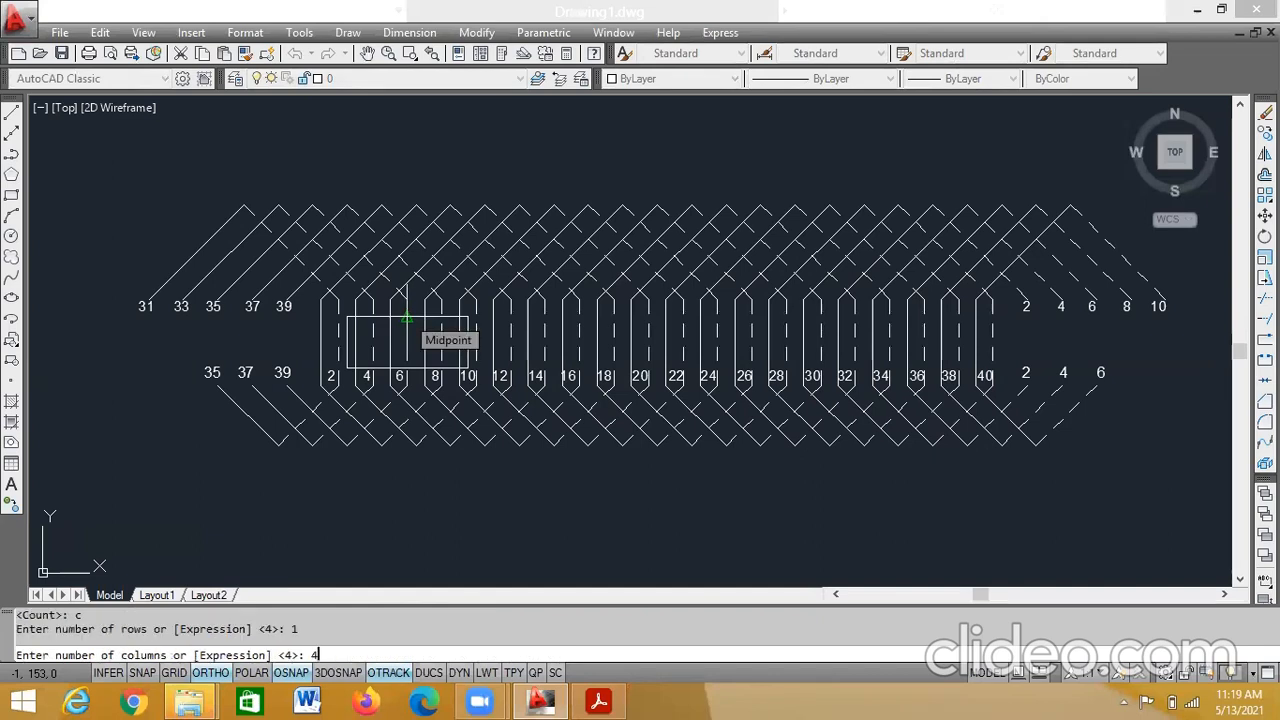
pyautogui.write('4')
pyautogui.press('Return')
pyautogui.write('s')
pyautogui.press('Return')
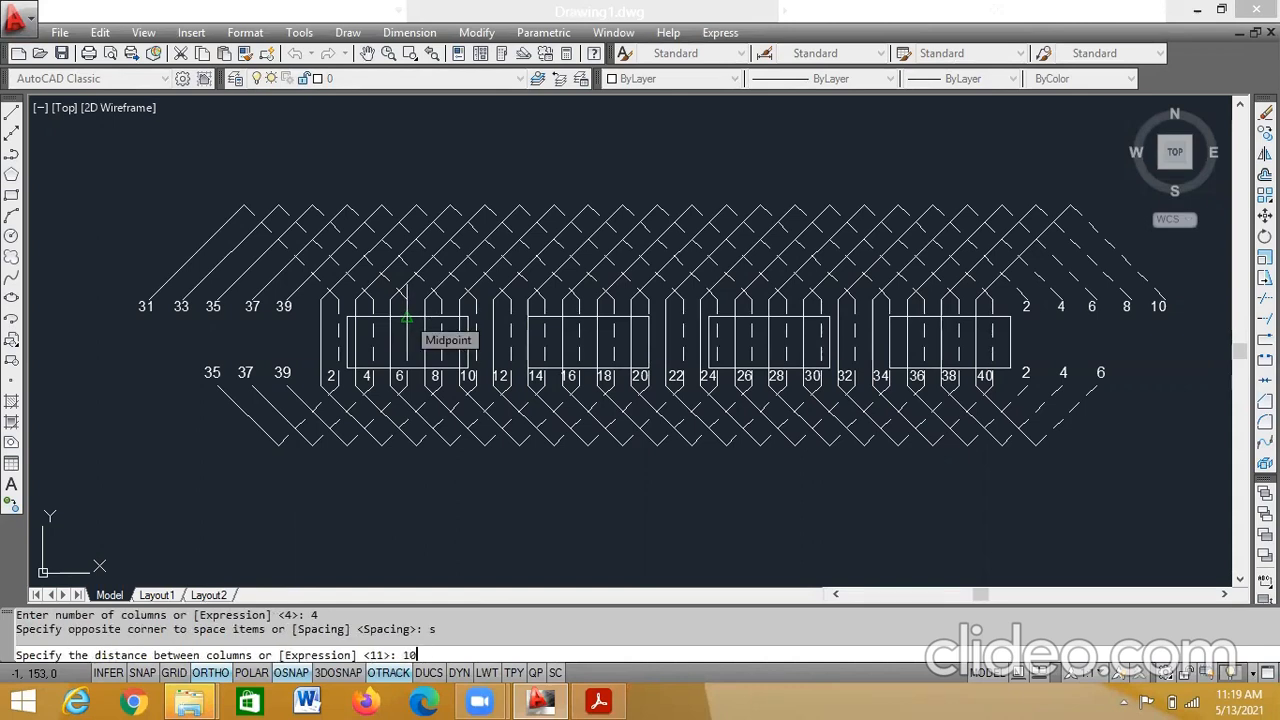
pyautogui.press('Return')
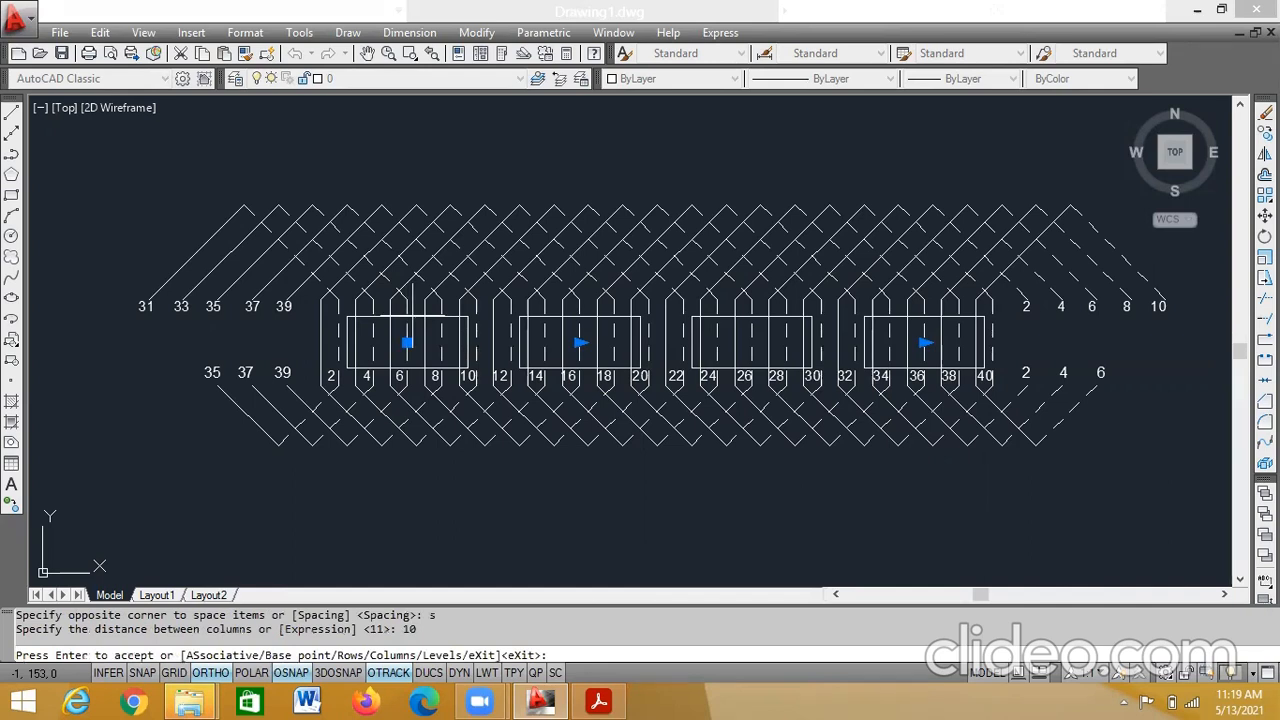
pyautogui.press('Escape')
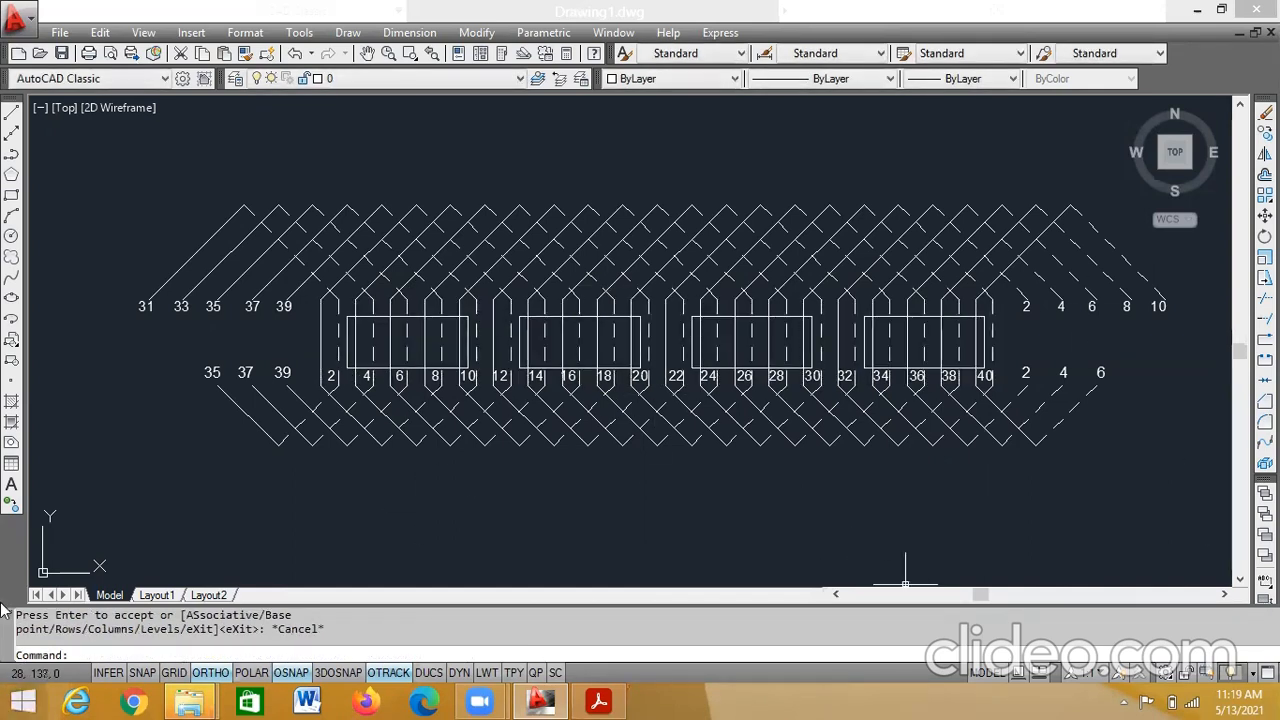
# - Add single-line text of height 1 and rotation 0 across the four pole rectangles, labelling them N, S, N and S
pyautogui.click(348, 32)
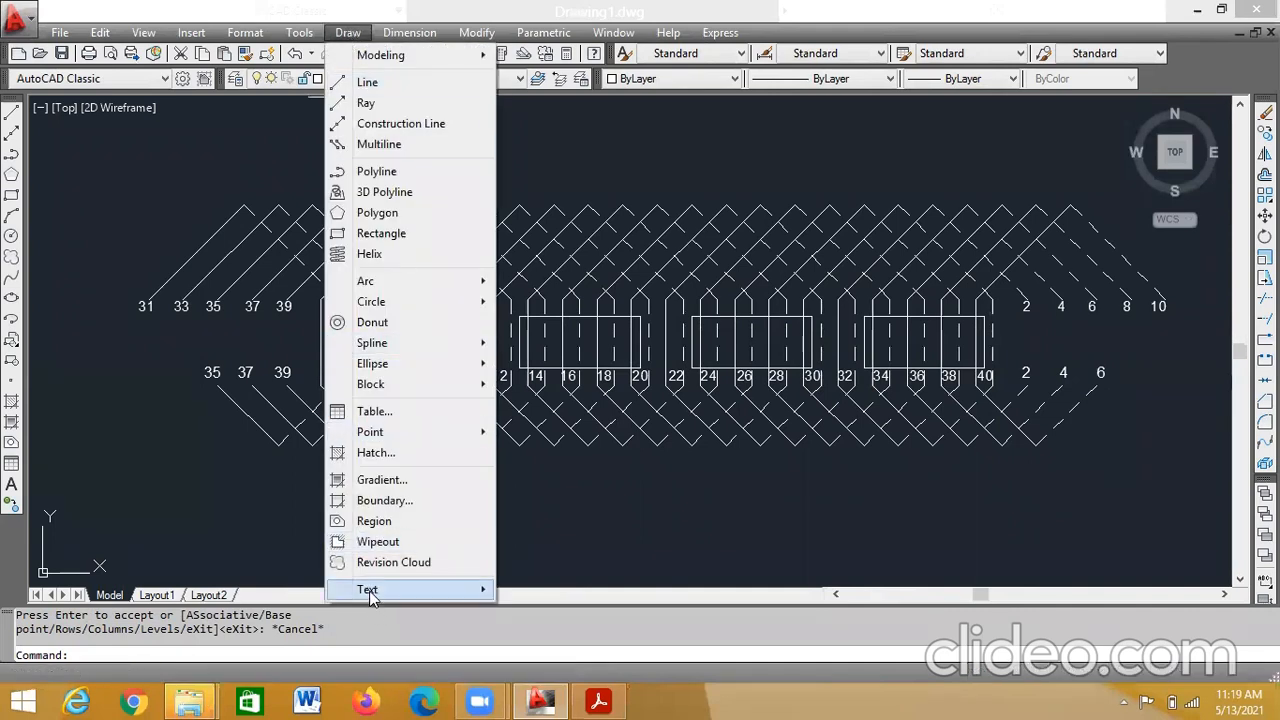
pyautogui.moveTo(372, 592)
pyautogui.click(553, 619)
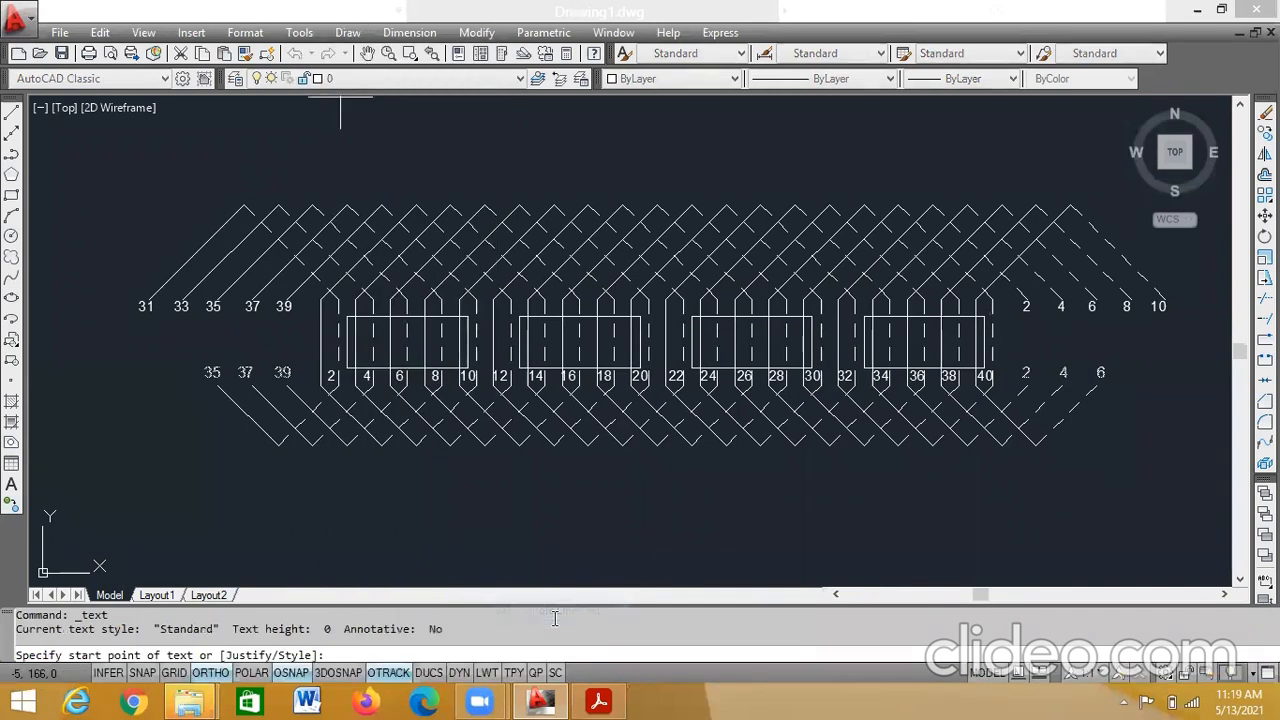
pyautogui.click(295, 342)
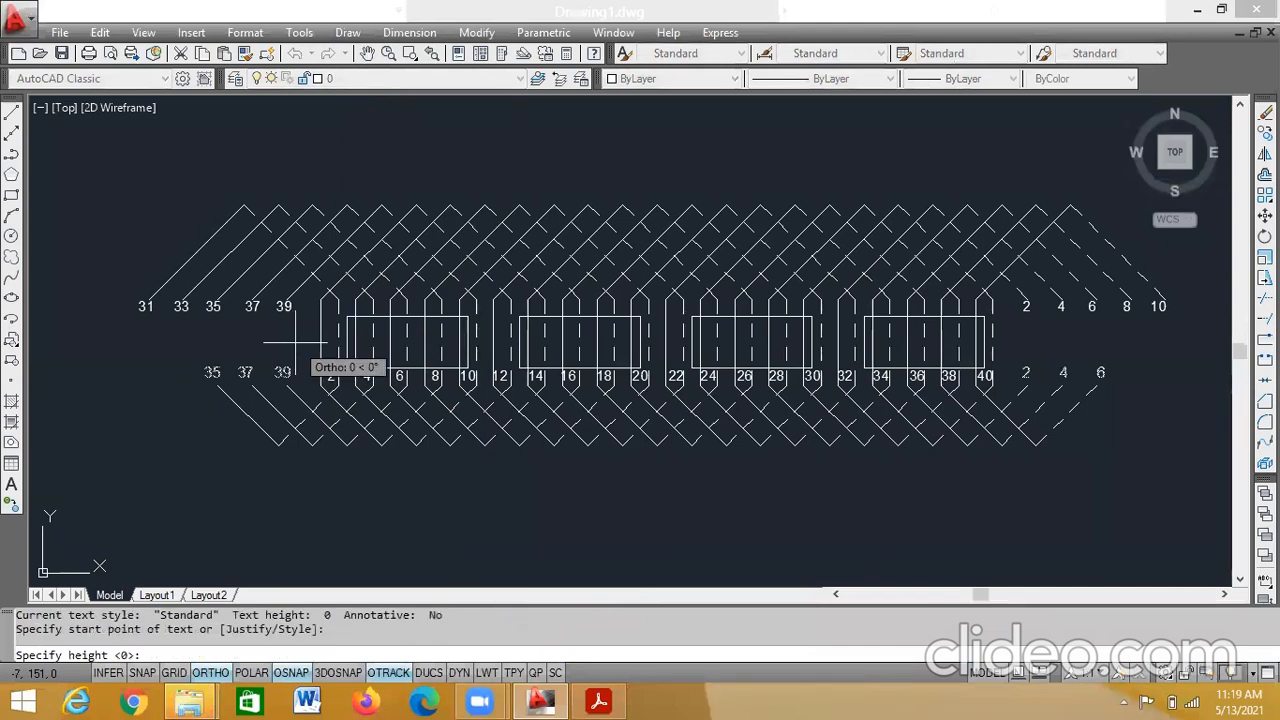
pyautogui.write('1')
pyautogui.press('Return')
pyautogui.write('0')
pyautogui.press('Return')
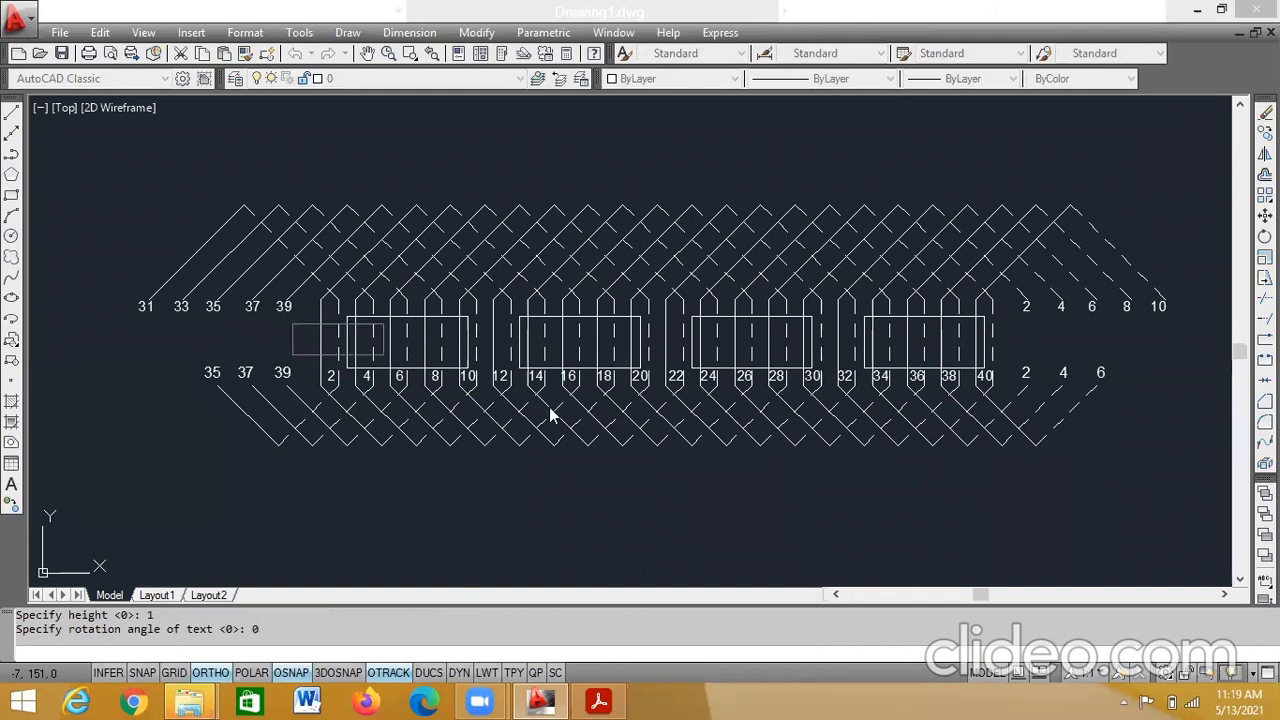
pyautogui.write('N              ')
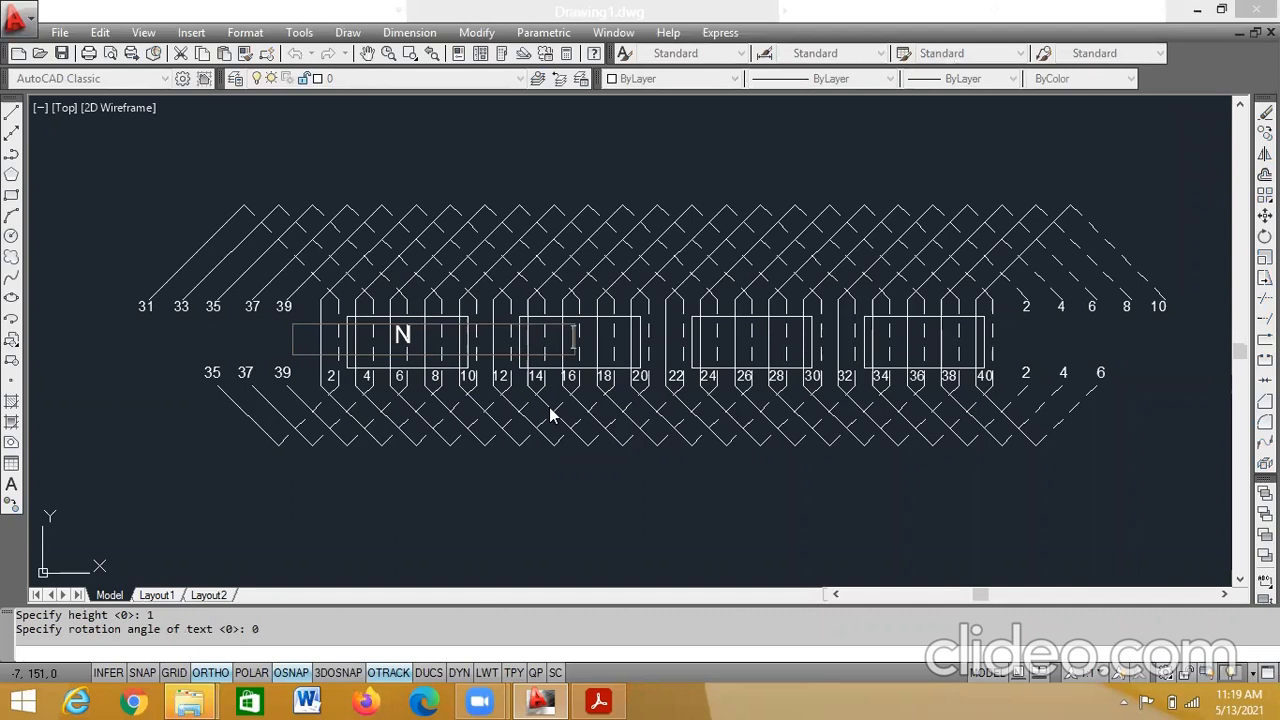
pyautogui.write('      S')
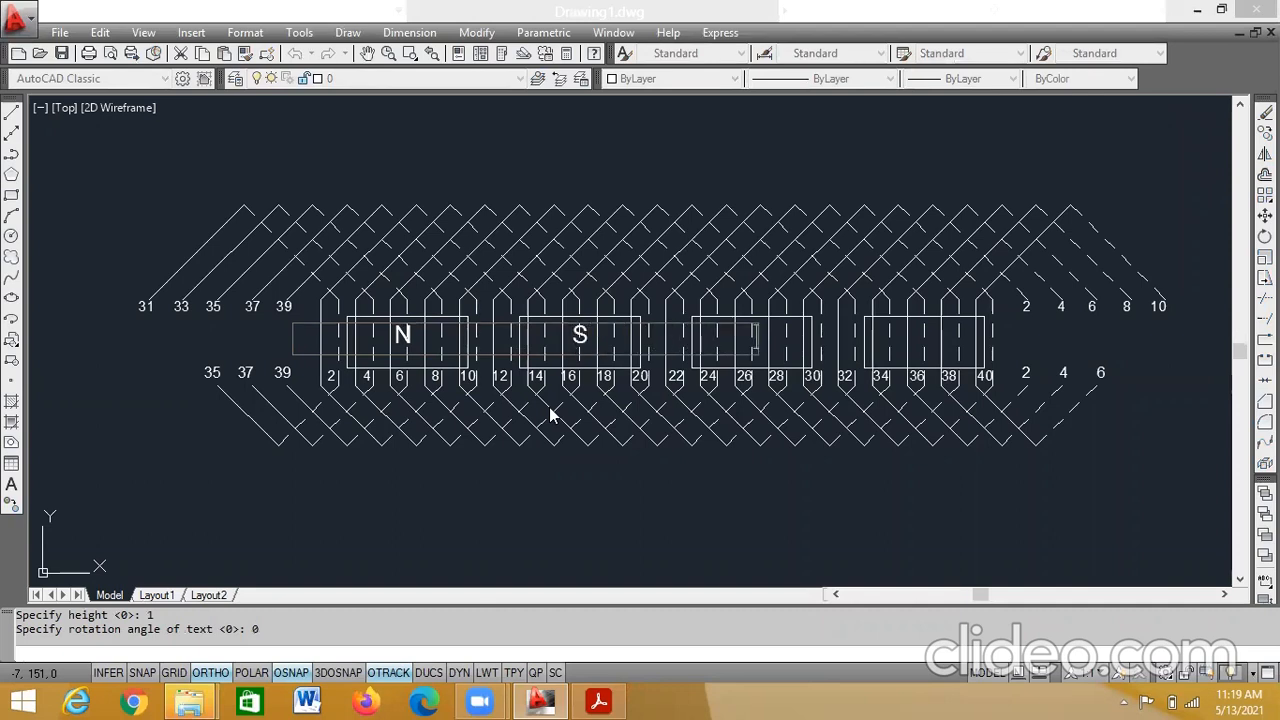
pyautogui.write('N')
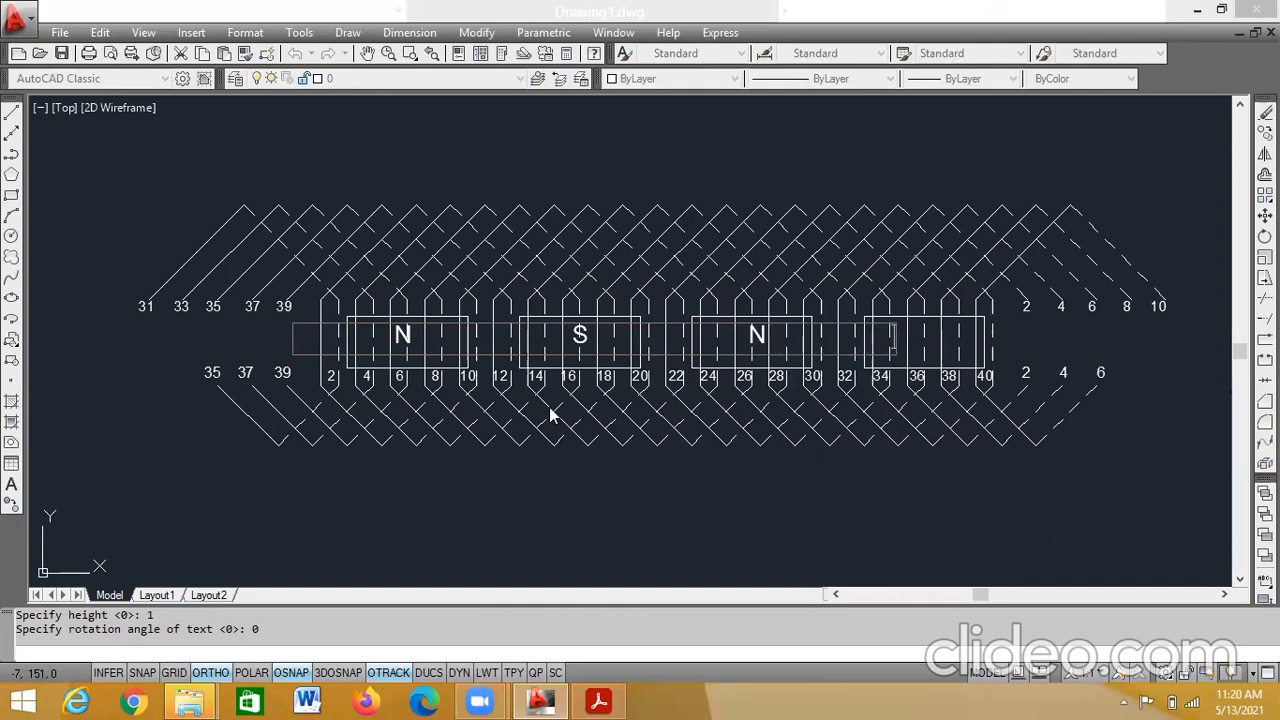
pyautogui.write('     S')
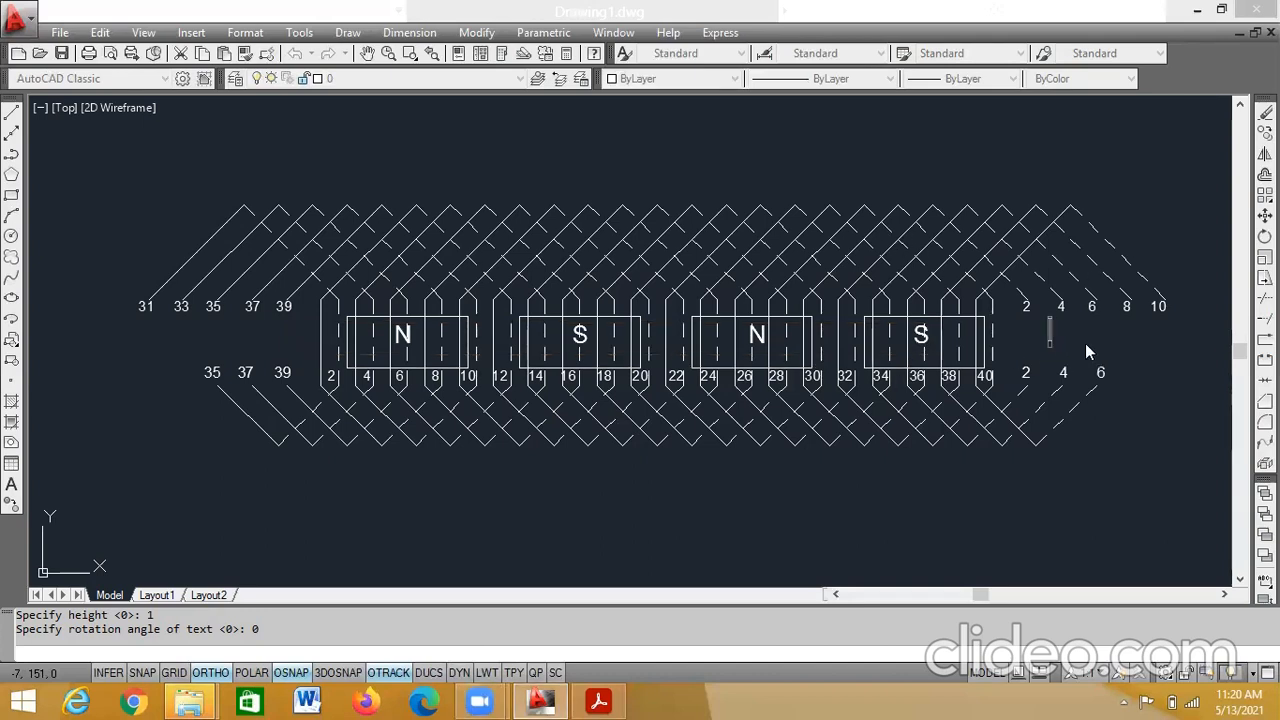
pyautogui.press('Return')
pyautogui.press('Return')
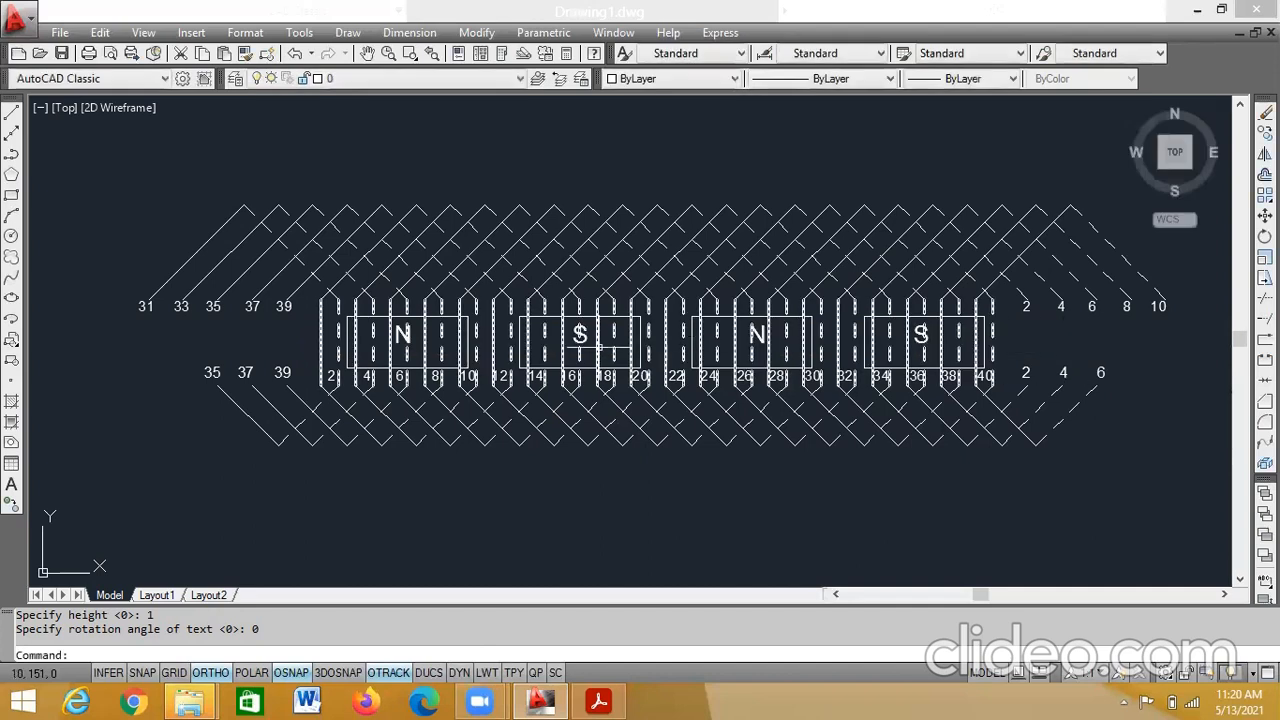
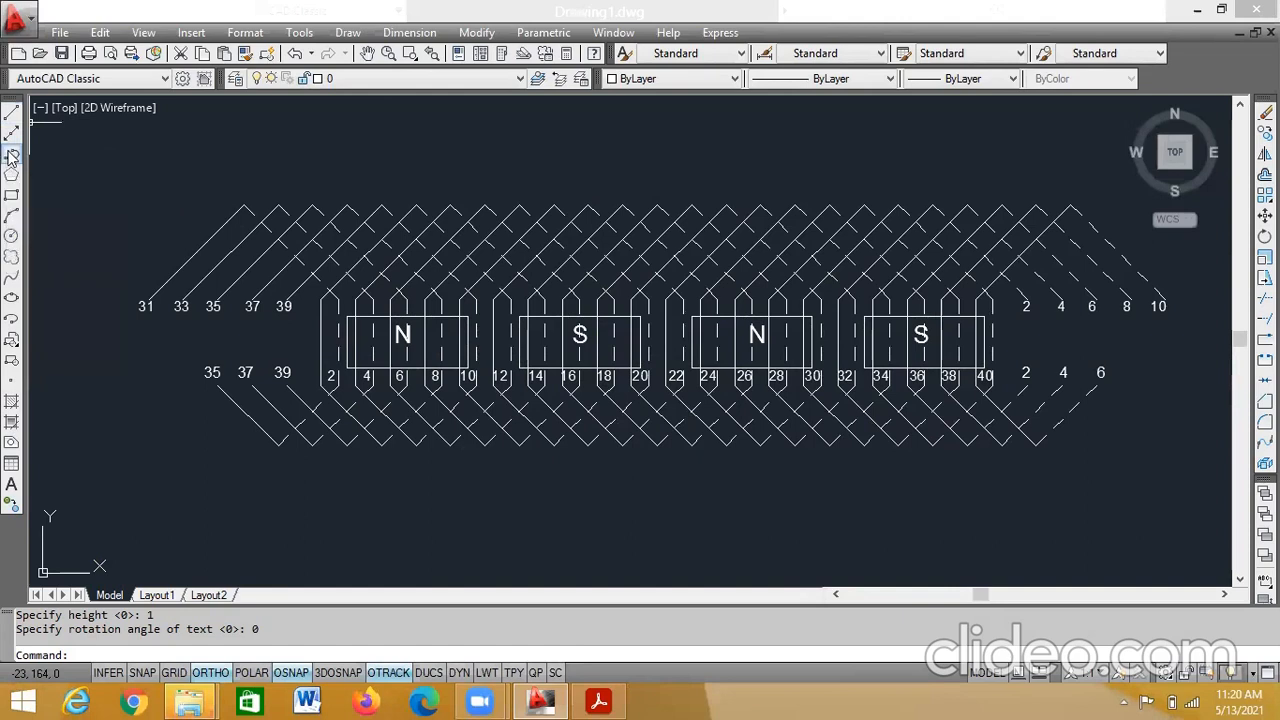
# - Draw a left-pointing polyline arrowhead above the winding, with a starting half-width of 0.3 and an ending half-width of 0
pyautogui.click(11, 155)
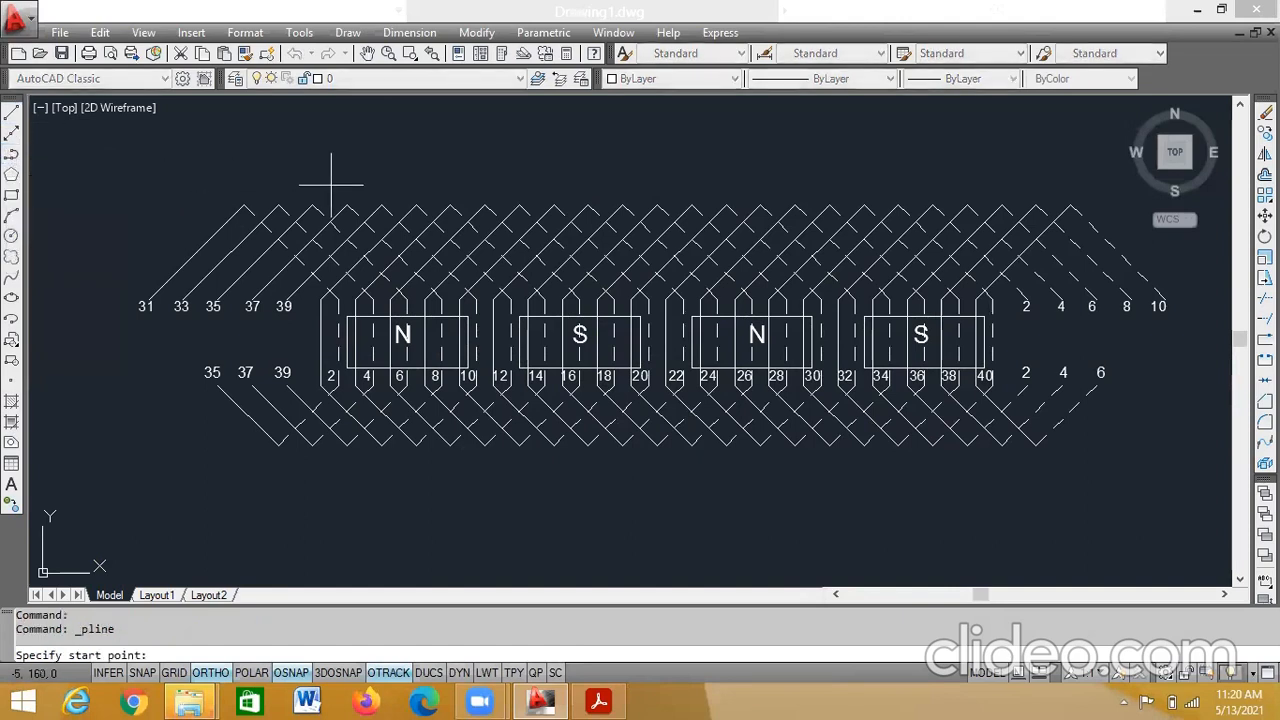
pyautogui.click(456, 178)
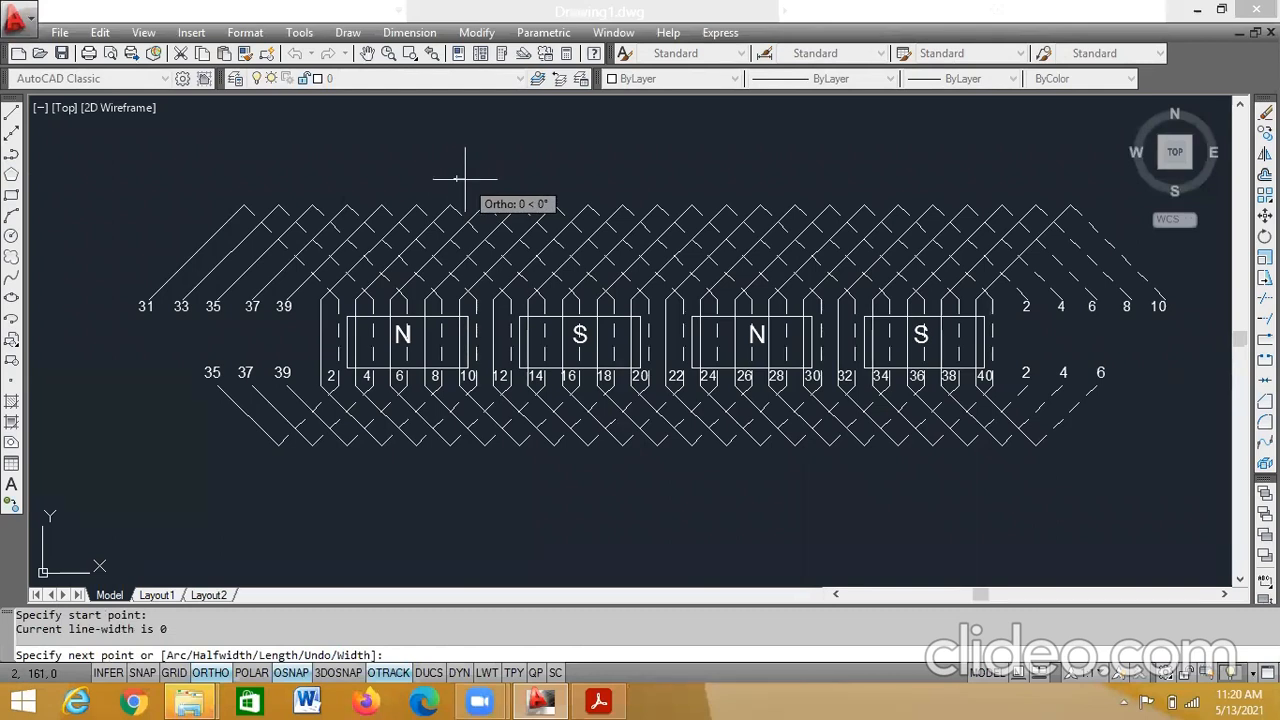
pyautogui.press('Return')
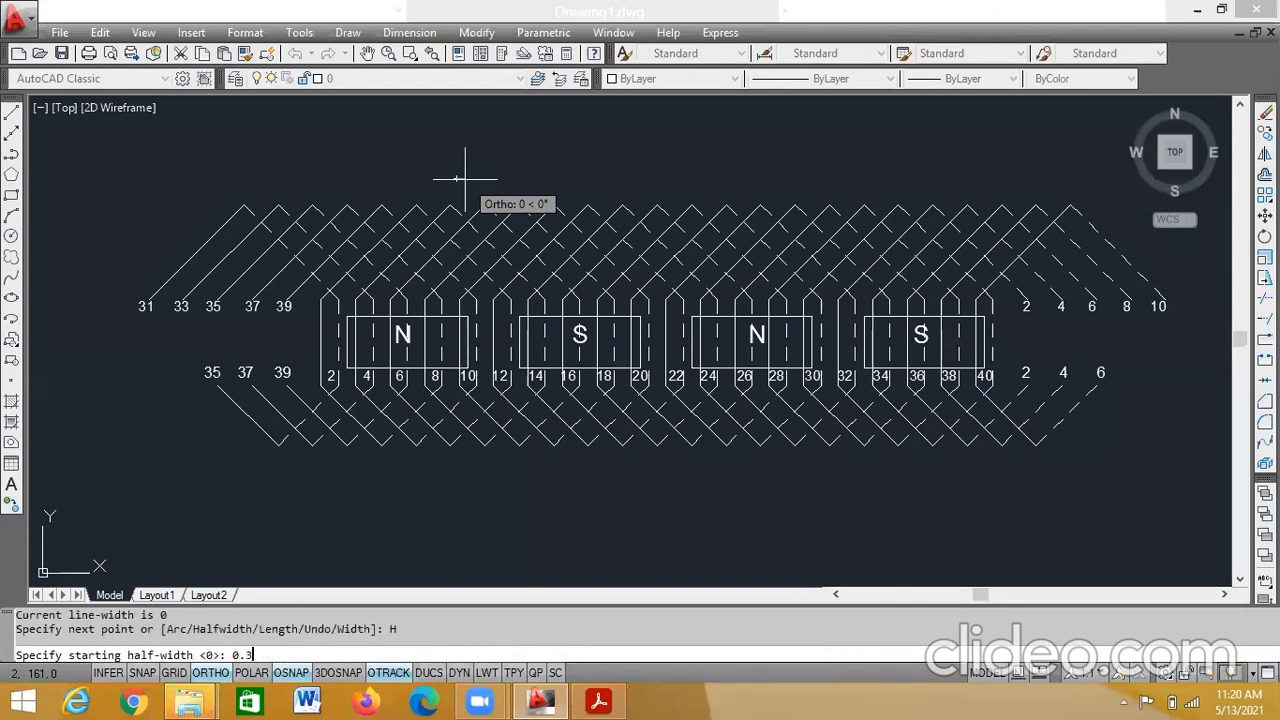
pyautogui.press('Return')
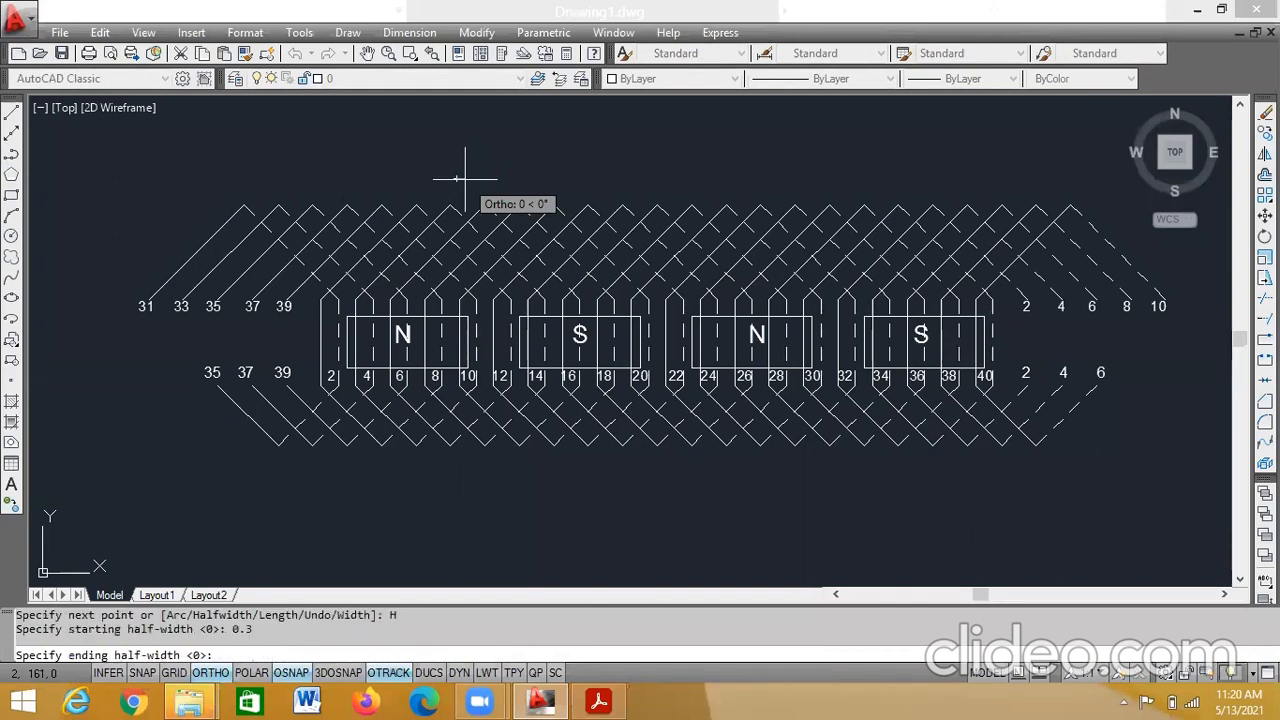
pyautogui.press('Return')
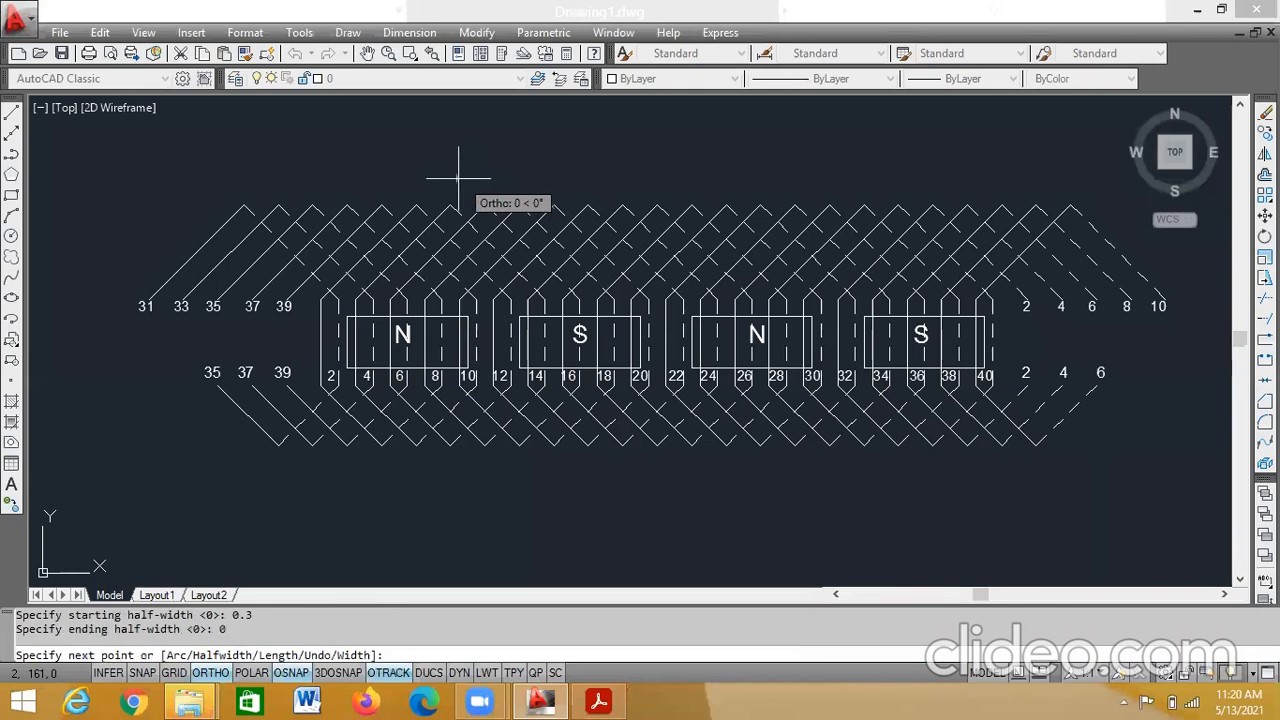
pyautogui.click(405, 178)
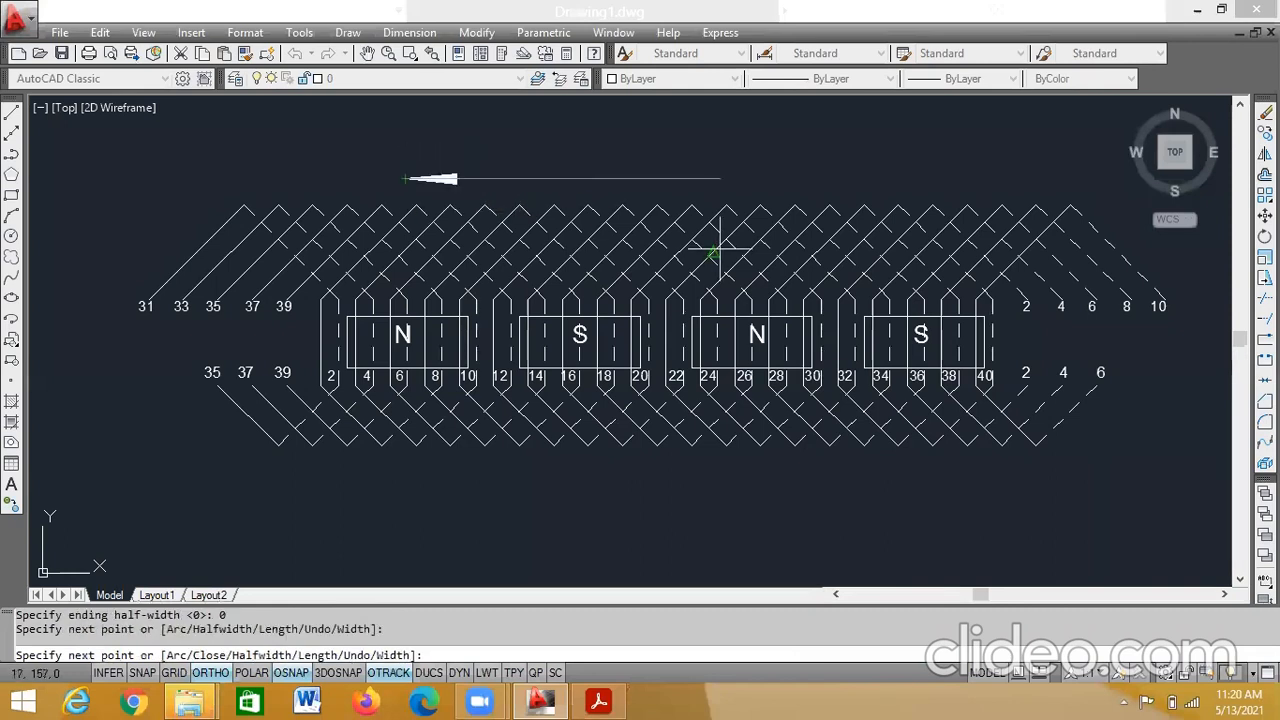
pyautogui.press('Escape')
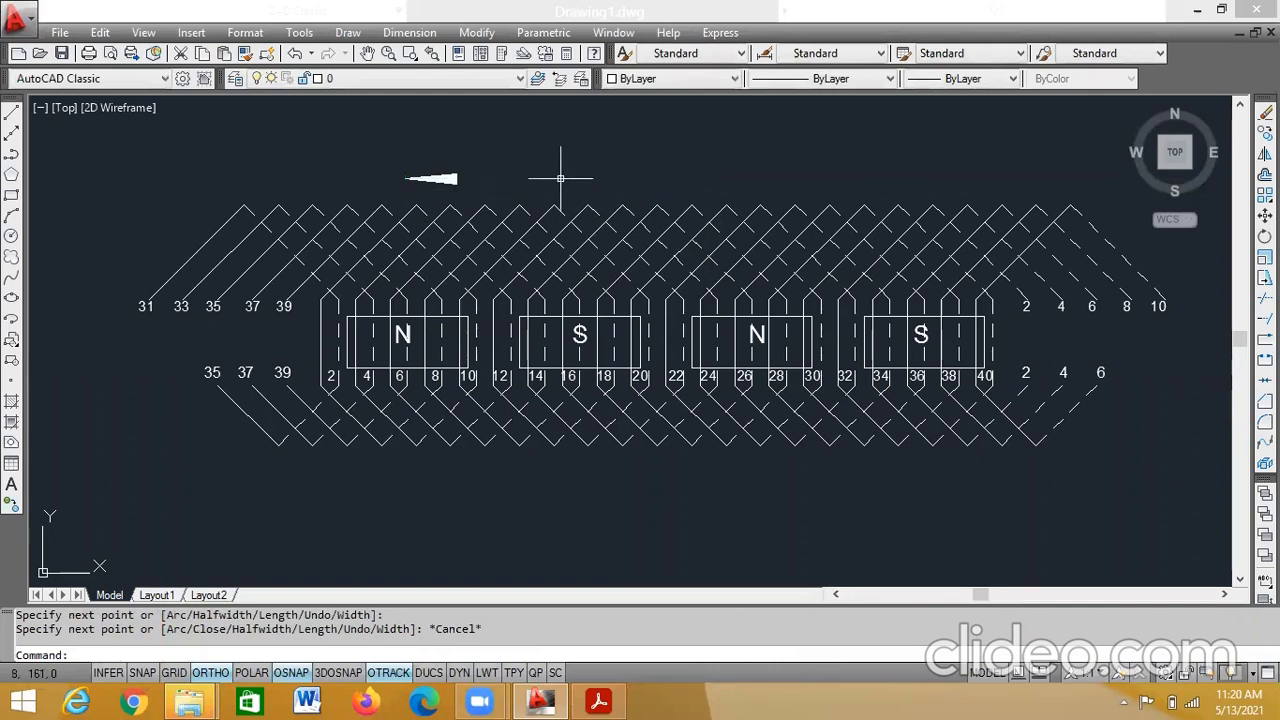
# - Draw a horizontal line about 27 units long from the middle of the arrowhead's base to the right, above the winding
pyautogui.click(11, 113)
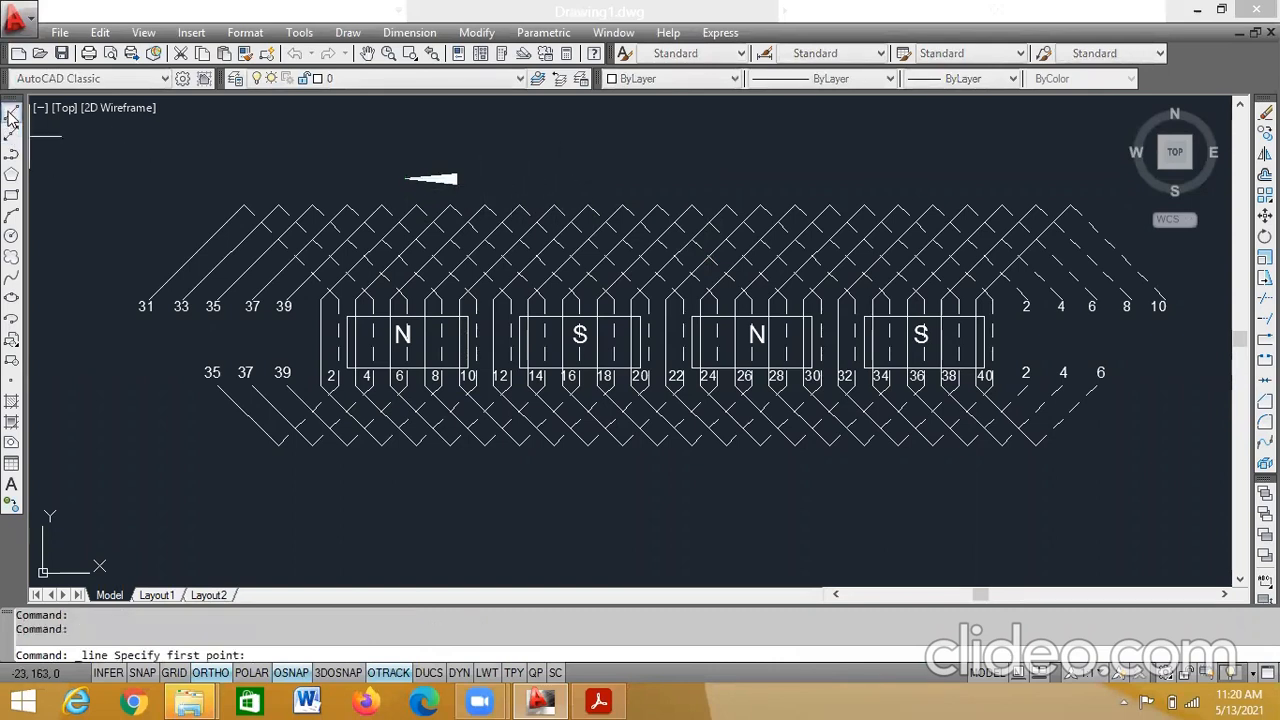
pyautogui.click(456, 180)
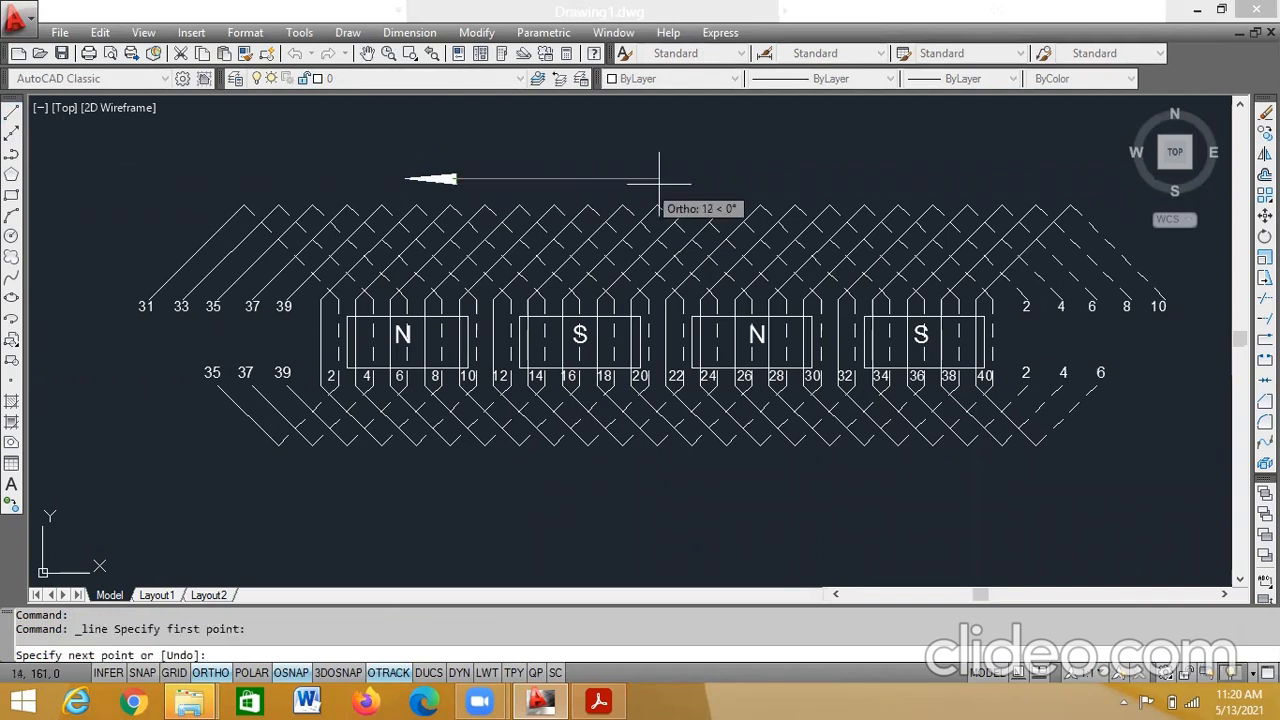
pyautogui.click(928, 187)
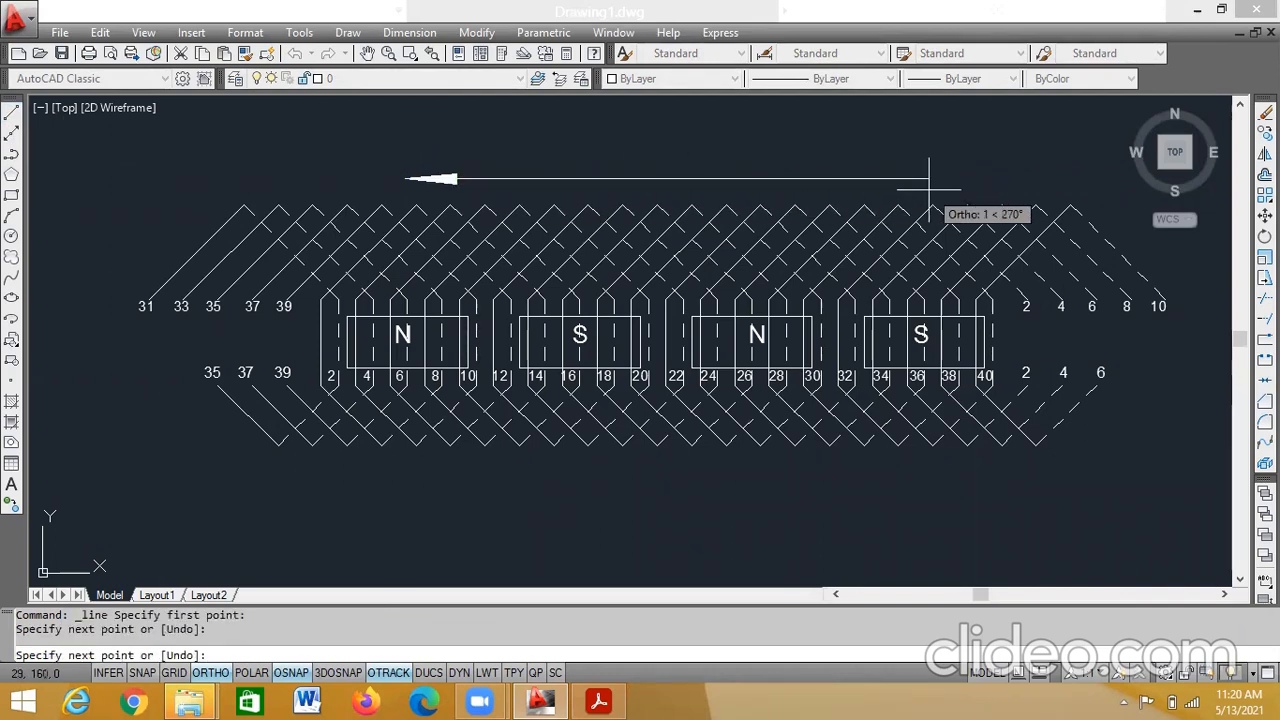
pyautogui.press('Escape')
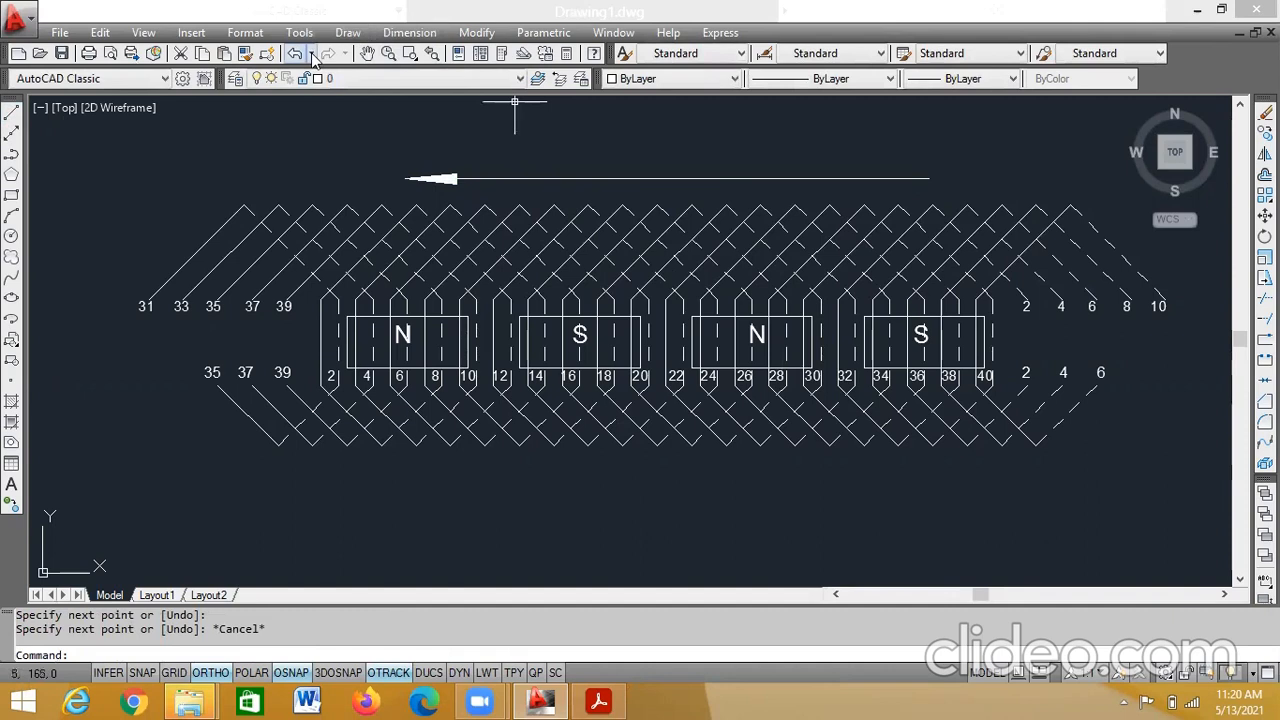
# - Draw a small downward polyline arrowhead about 1 unit long beyond the winding's upper left, with half-width 0.2 at the start and 0 at the end
pyautogui.click(12, 155)
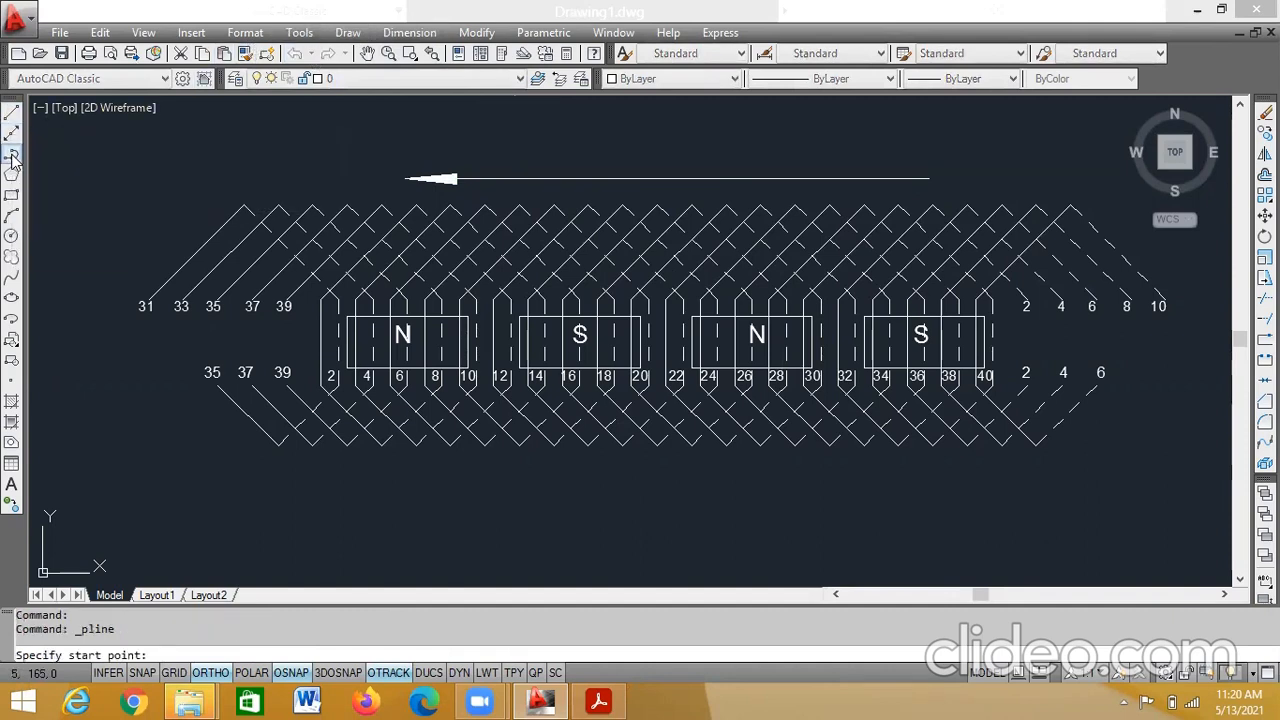
pyautogui.click(74, 178)
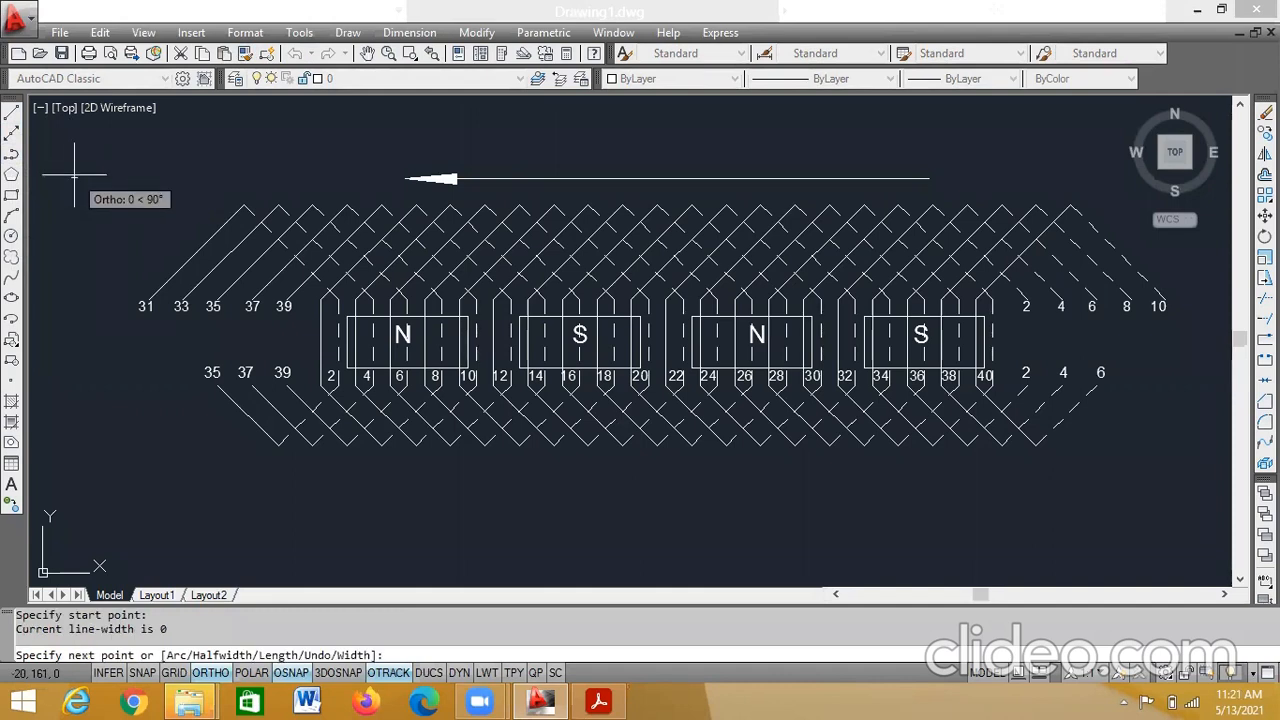
pyautogui.write('H')
pyautogui.press('Return')
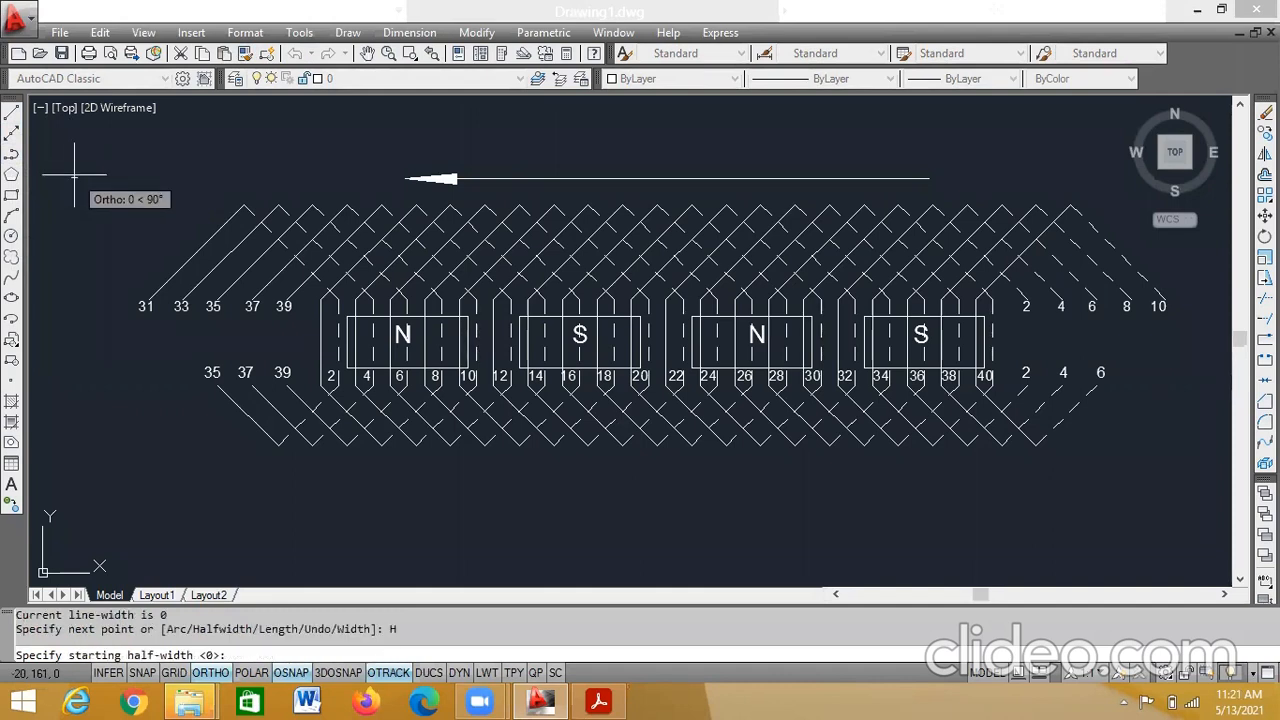
pyautogui.write('0.1')
pyautogui.press('Return')
pyautogui.write('0')
pyautogui.press('Return')
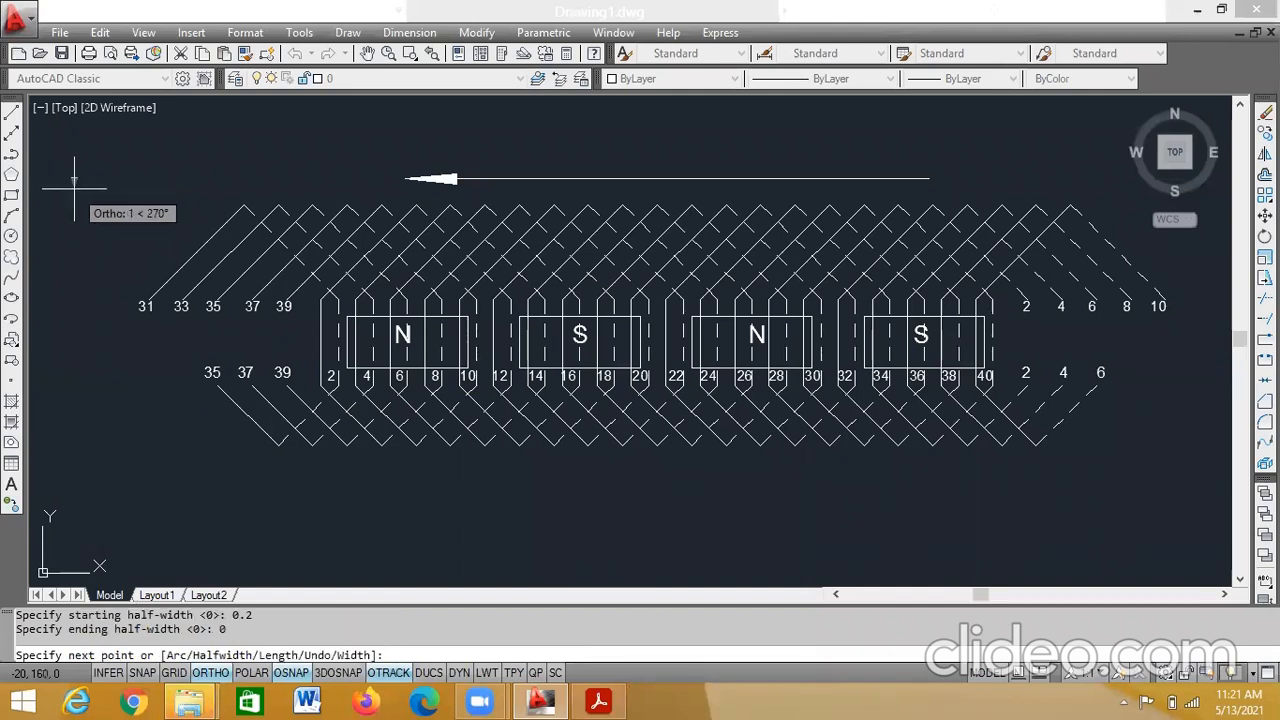
pyautogui.click(74, 186)
pyautogui.press('Escape')
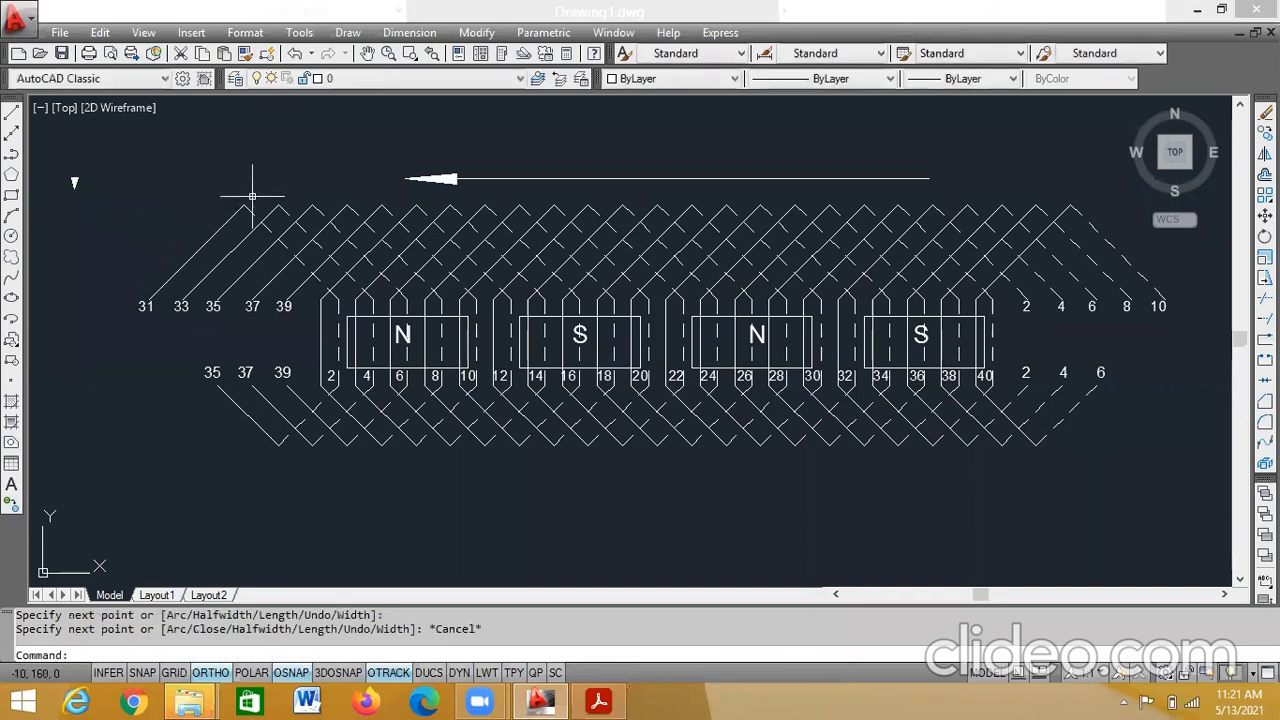
# - Copy the small downward arrowhead a short distance to its right, using the middle of its base as base point
pyautogui.click(75, 178)
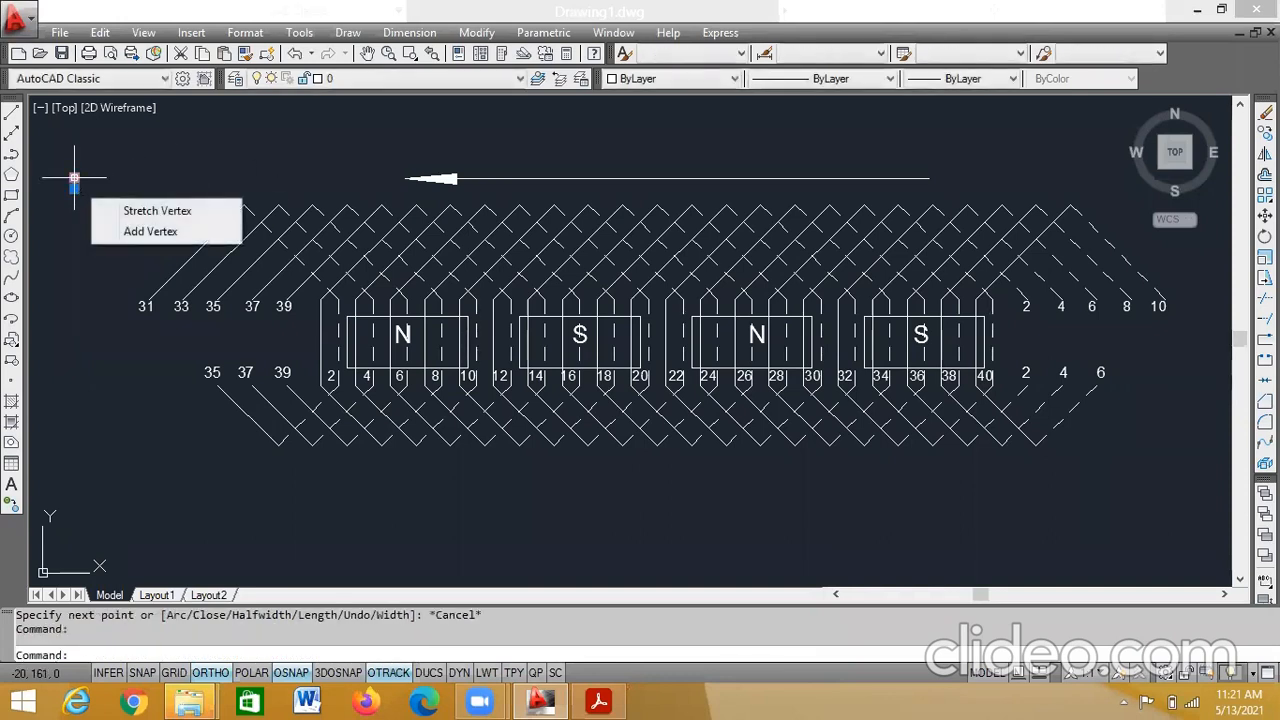
pyautogui.rightClick(75, 178)
pyautogui.click(145, 361)
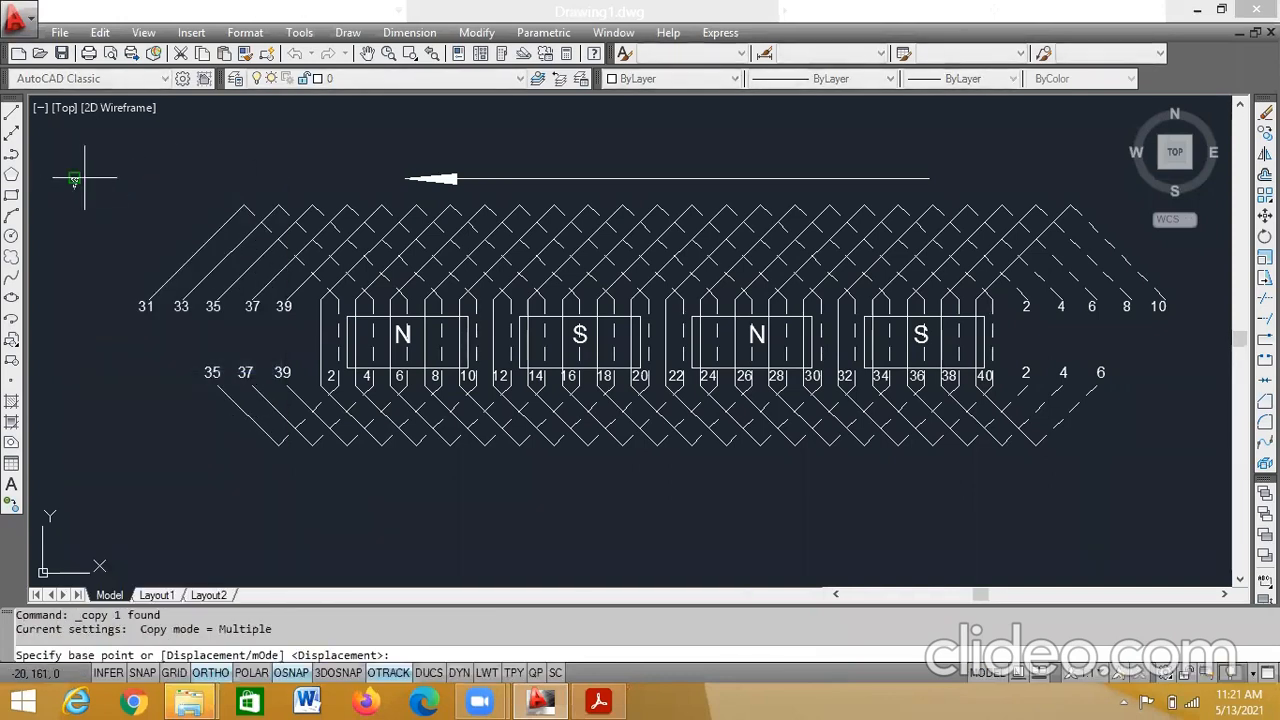
pyautogui.click(75, 180)
pyautogui.click(103, 180)
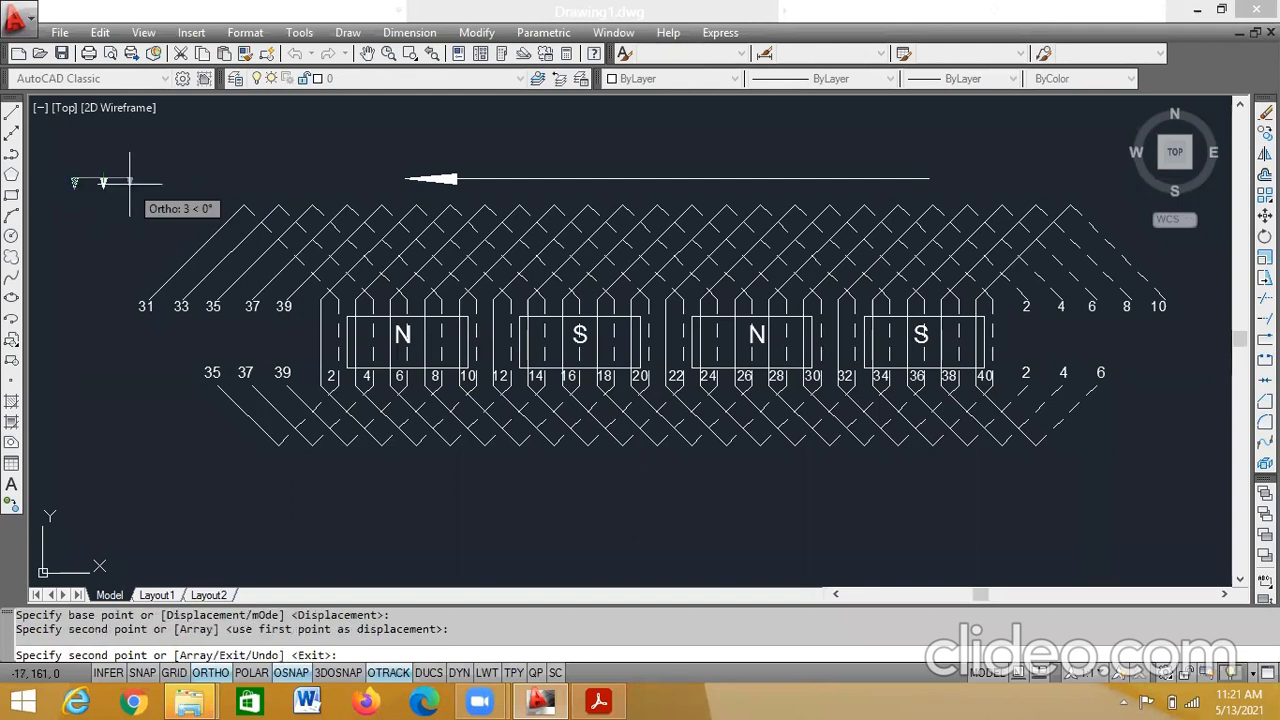
pyautogui.press('Escape')
# - Rotate the copied small arrowhead by 180 degrees about the middle of its base so that it points upward
pyautogui.rightClick(103, 180)
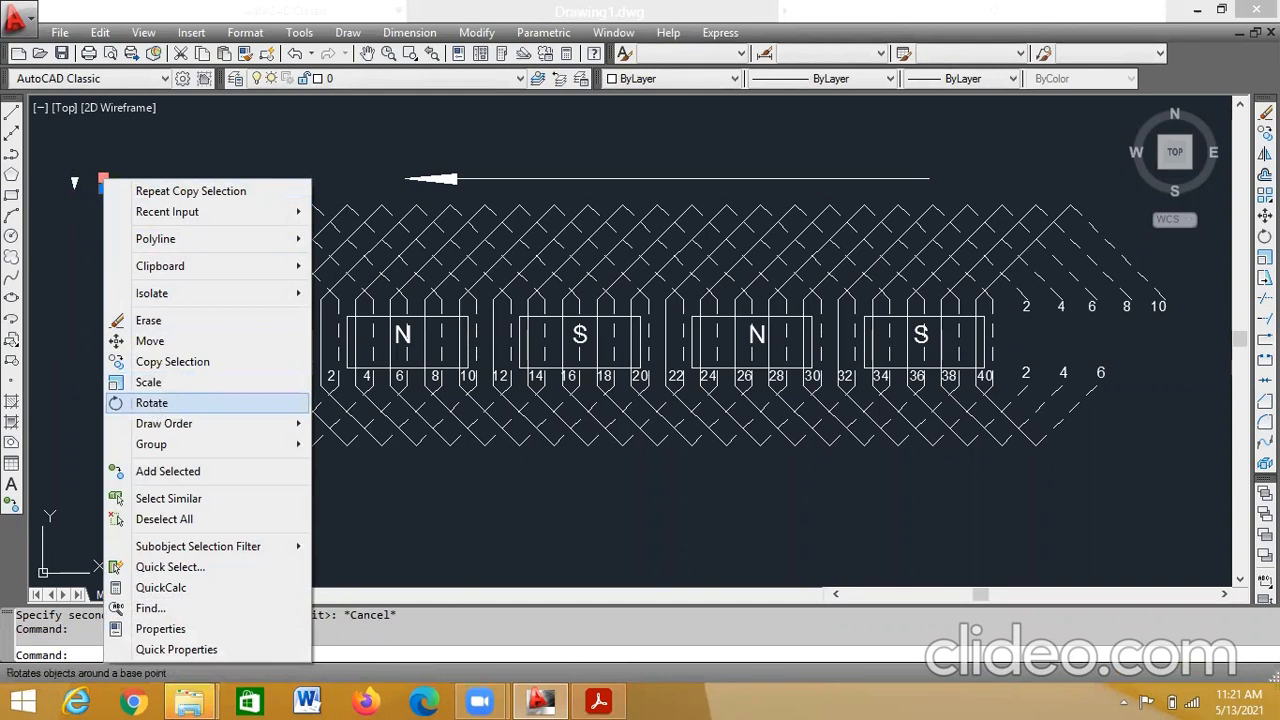
pyautogui.click(151, 402)
pyautogui.click(103, 180)
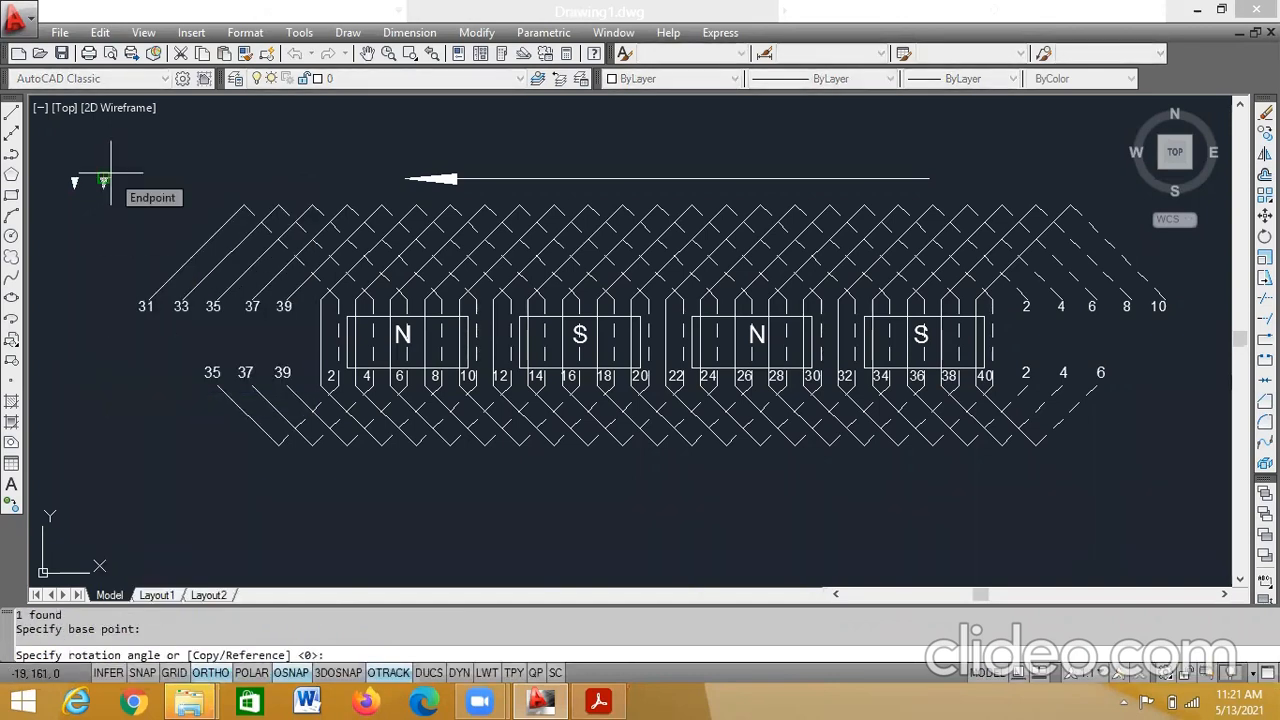
pyautogui.write('180')
pyautogui.press('Return')
pyautogui.press('Escape')
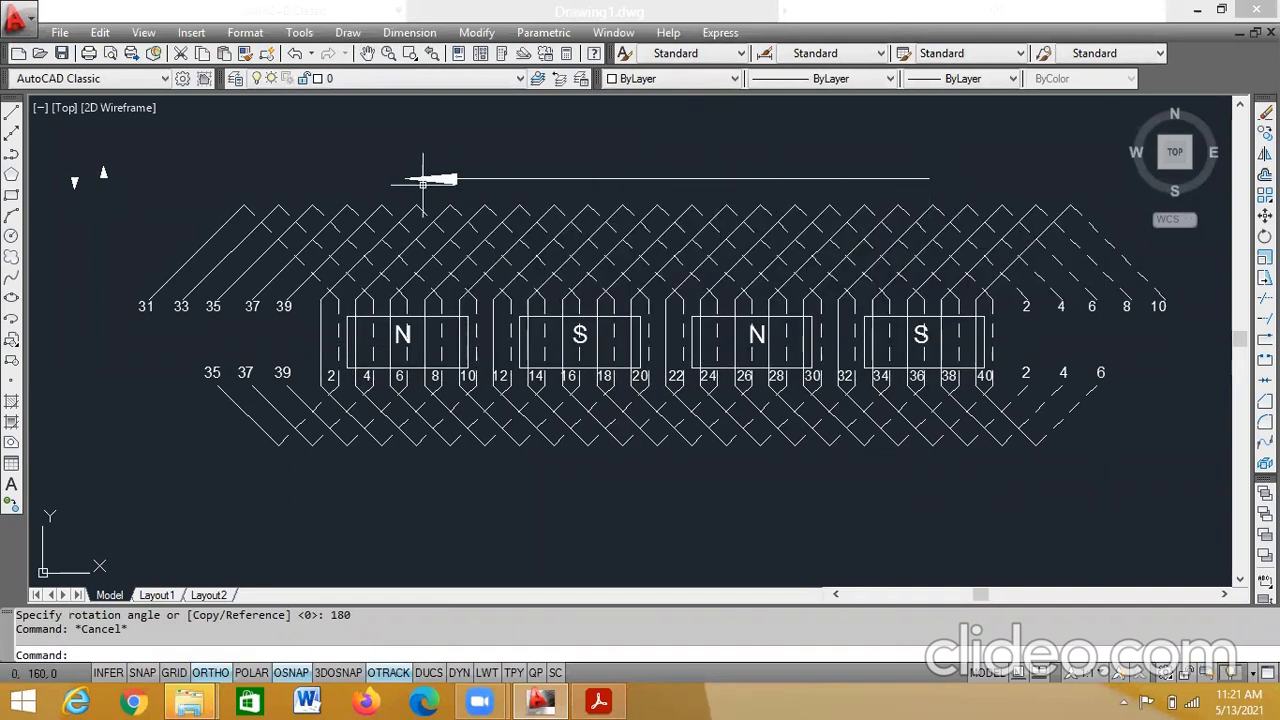
# - Copy the small downward arrowhead from its base midpoint onto the midpoints of the seven conductors inside the first N pole
pyautogui.click(74, 178)
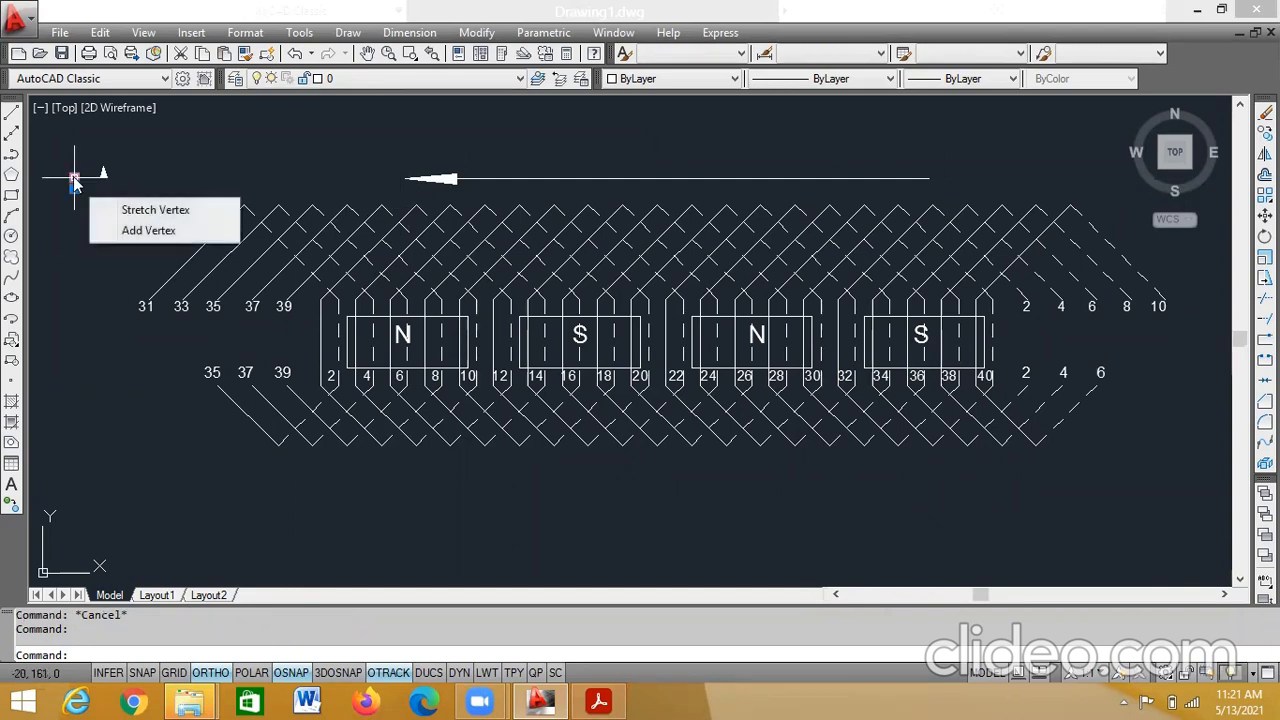
pyautogui.rightClick(75, 179)
pyautogui.click(120, 362)
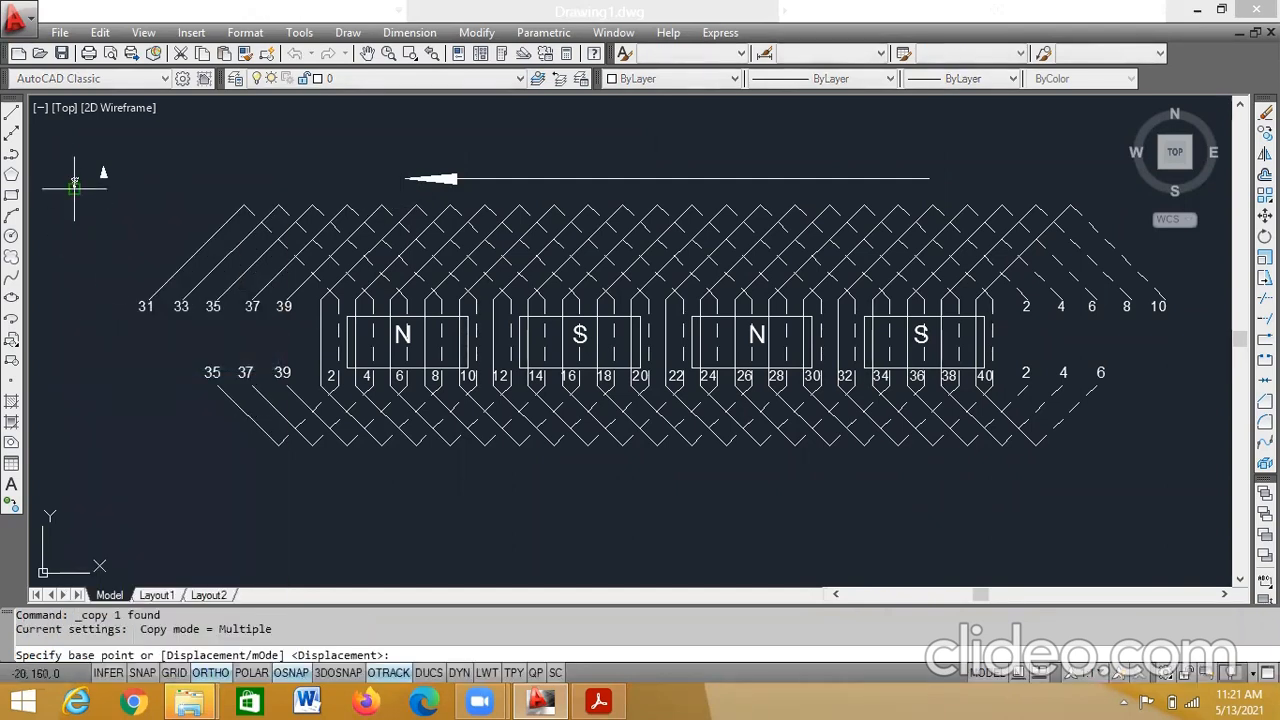
pyautogui.click(74, 178)
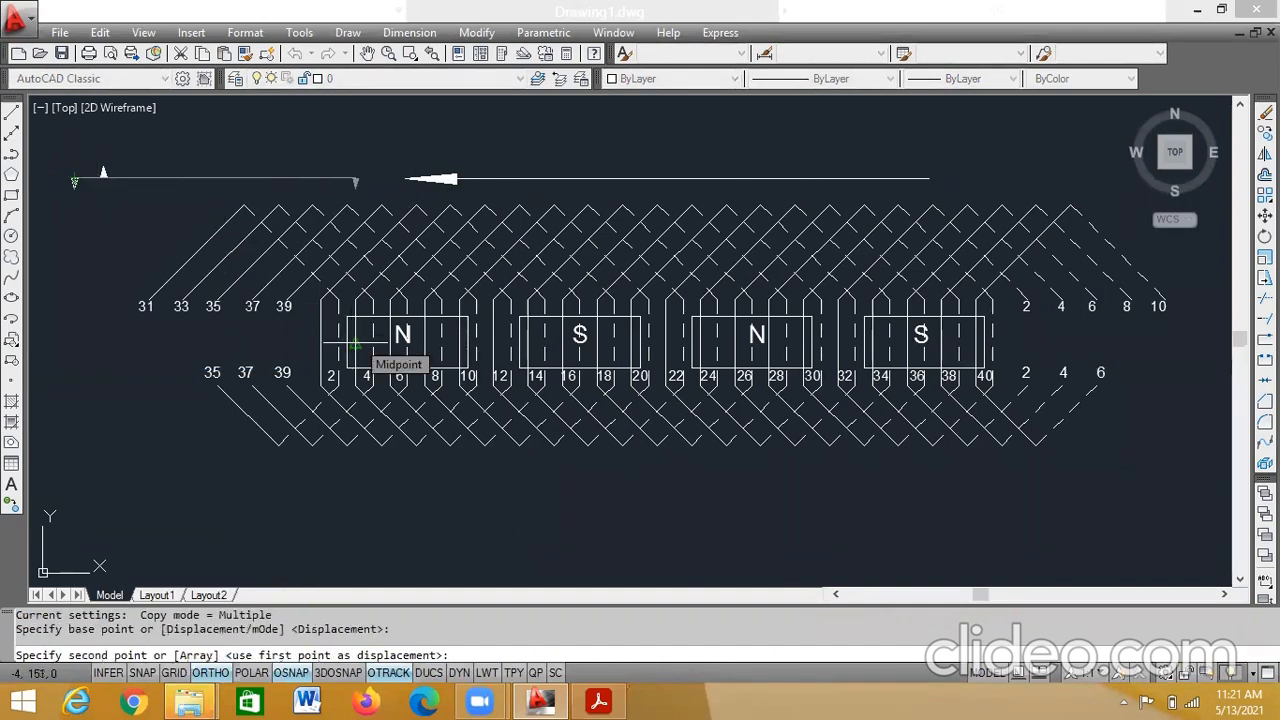
pyautogui.click(355, 346)
pyautogui.click(373, 346)
pyautogui.click(390, 346)
pyautogui.click(407, 346)
pyautogui.click(424, 346)
pyautogui.click(441, 346)
pyautogui.click(458, 346)
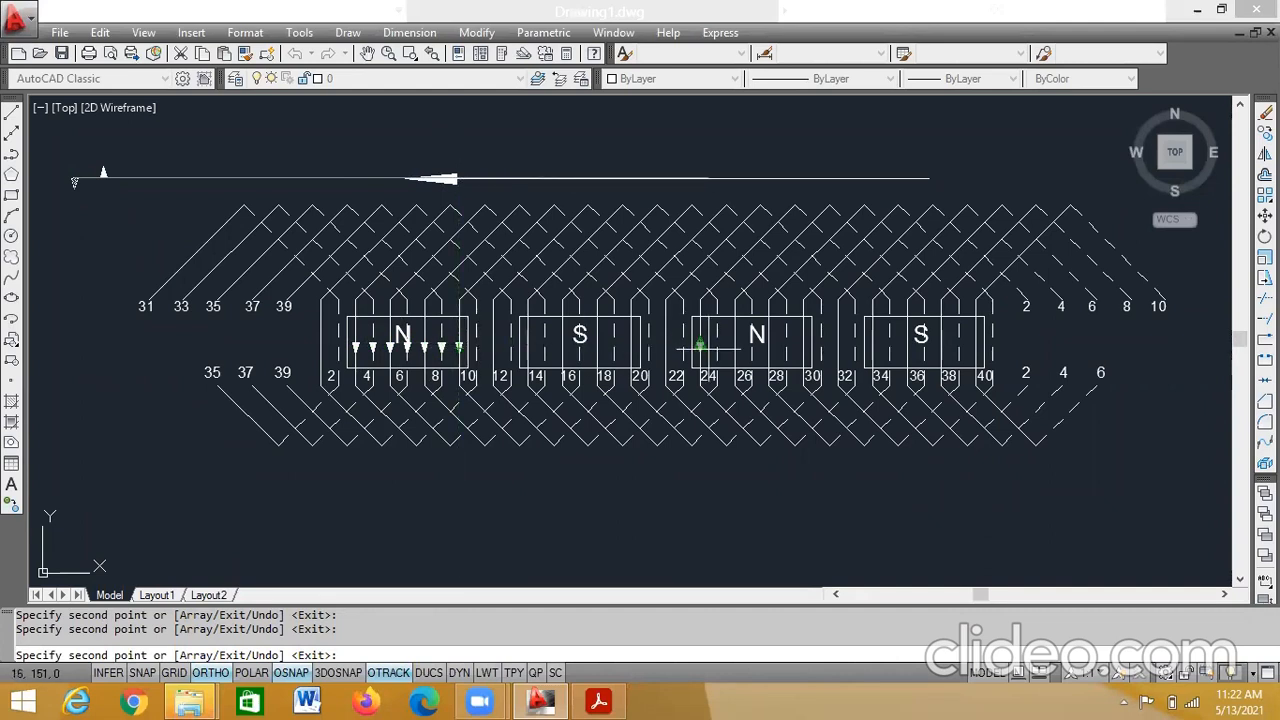
# - Place further copies of the downward arrowhead on the seven conductors inside the second N pole and end the copying
pyautogui.click(700, 347)
pyautogui.click(717, 347)
pyautogui.click(734, 347)
pyautogui.click(751, 347)
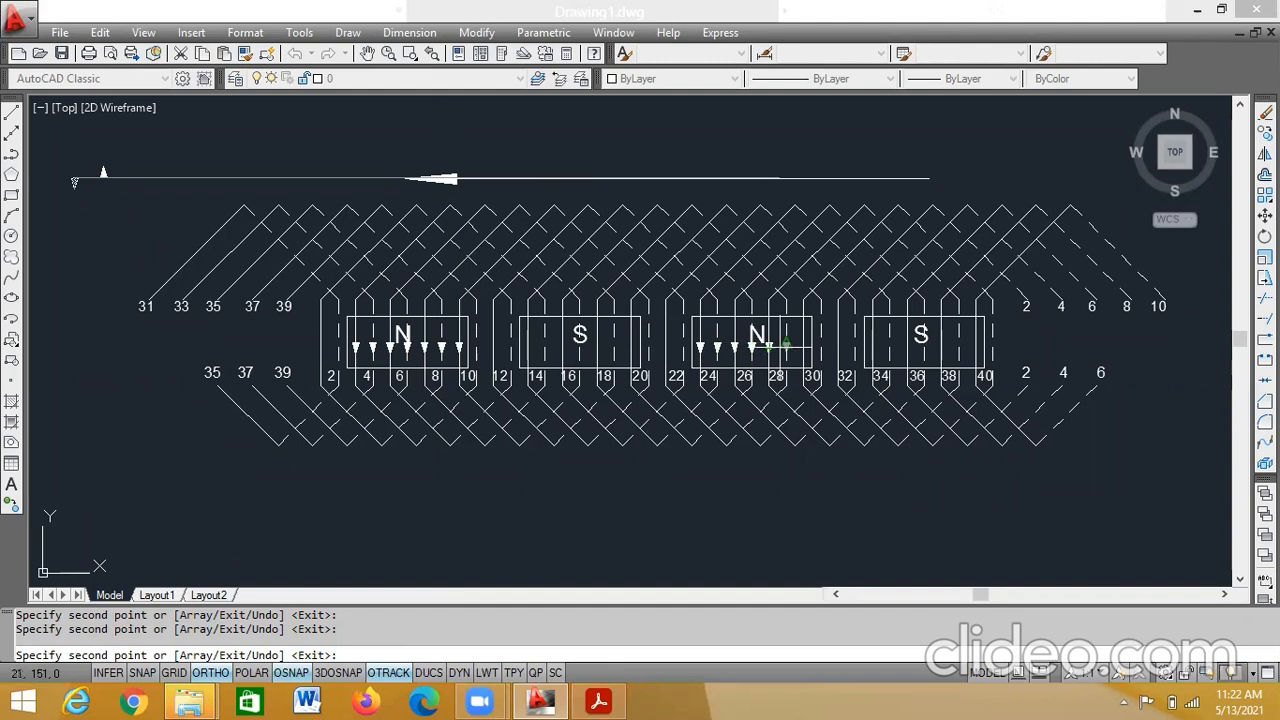
pyautogui.click(786, 347)
pyautogui.click(804, 348)
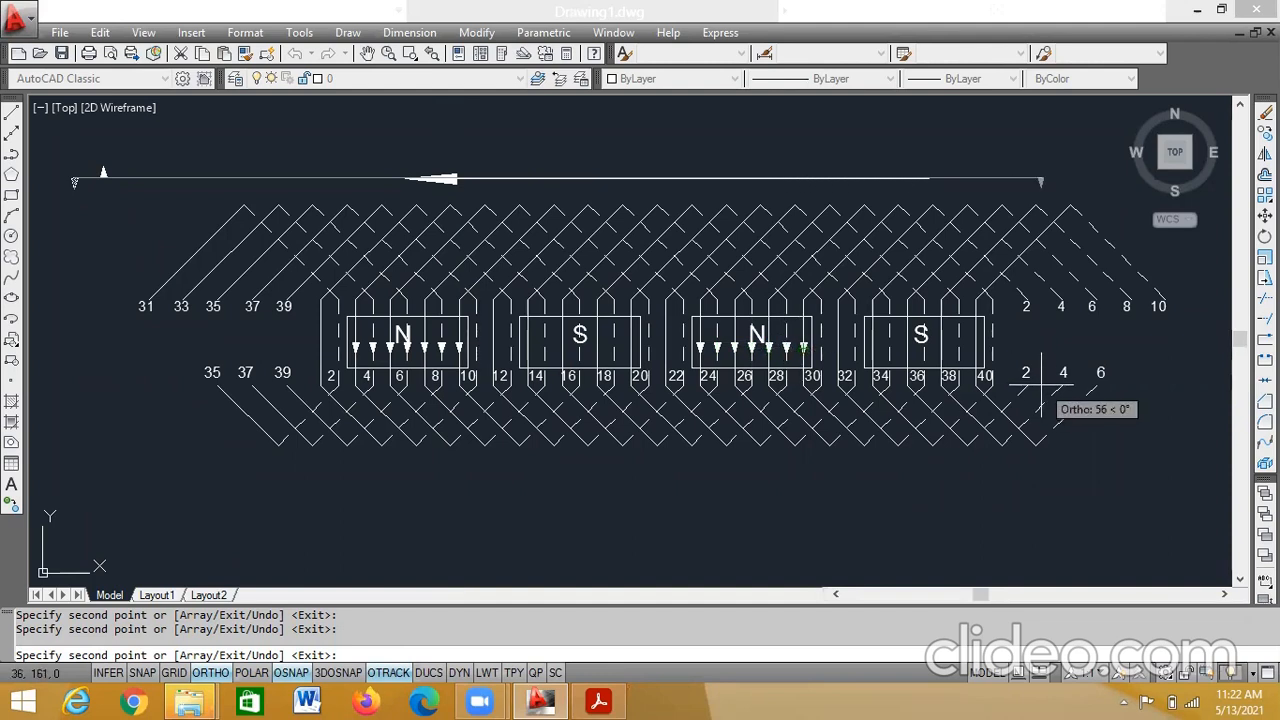
pyautogui.press('Escape')
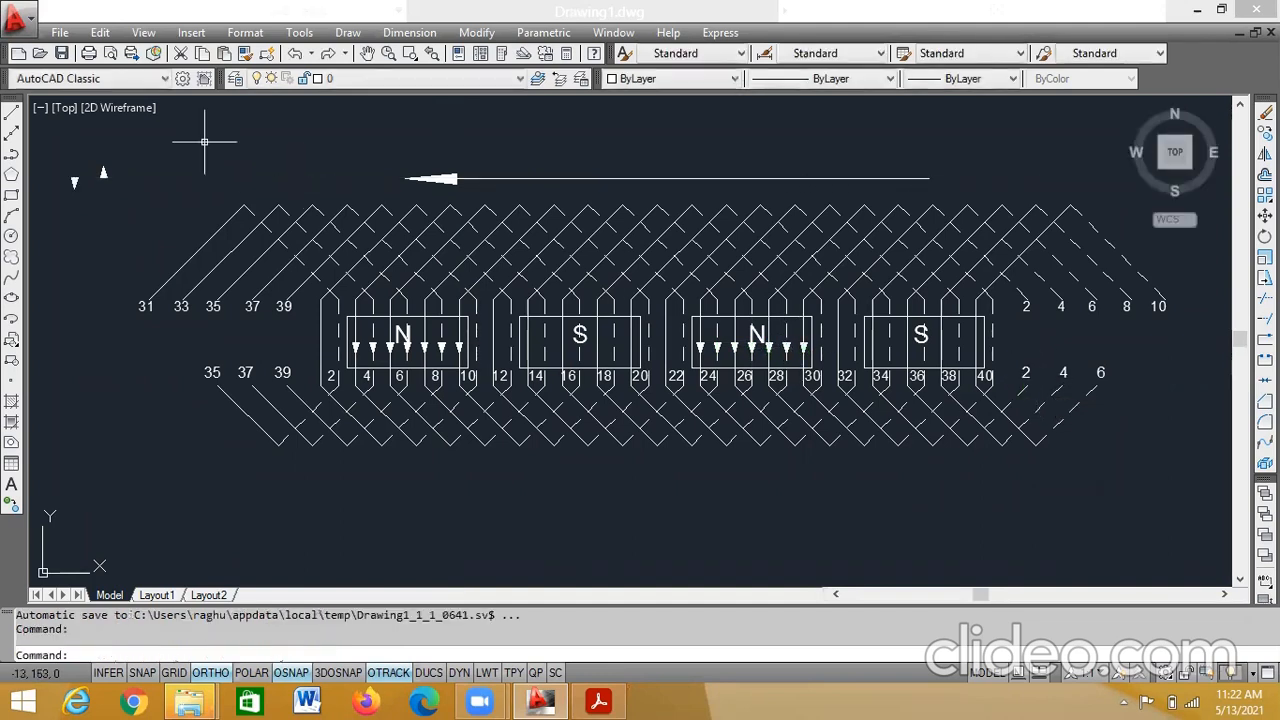
# - Copy the small upward arrowhead from its base midpoint onto the midpoints of the seven conductors inside the first S pole
pyautogui.click(104, 178)
pyautogui.rightClick(104, 182)
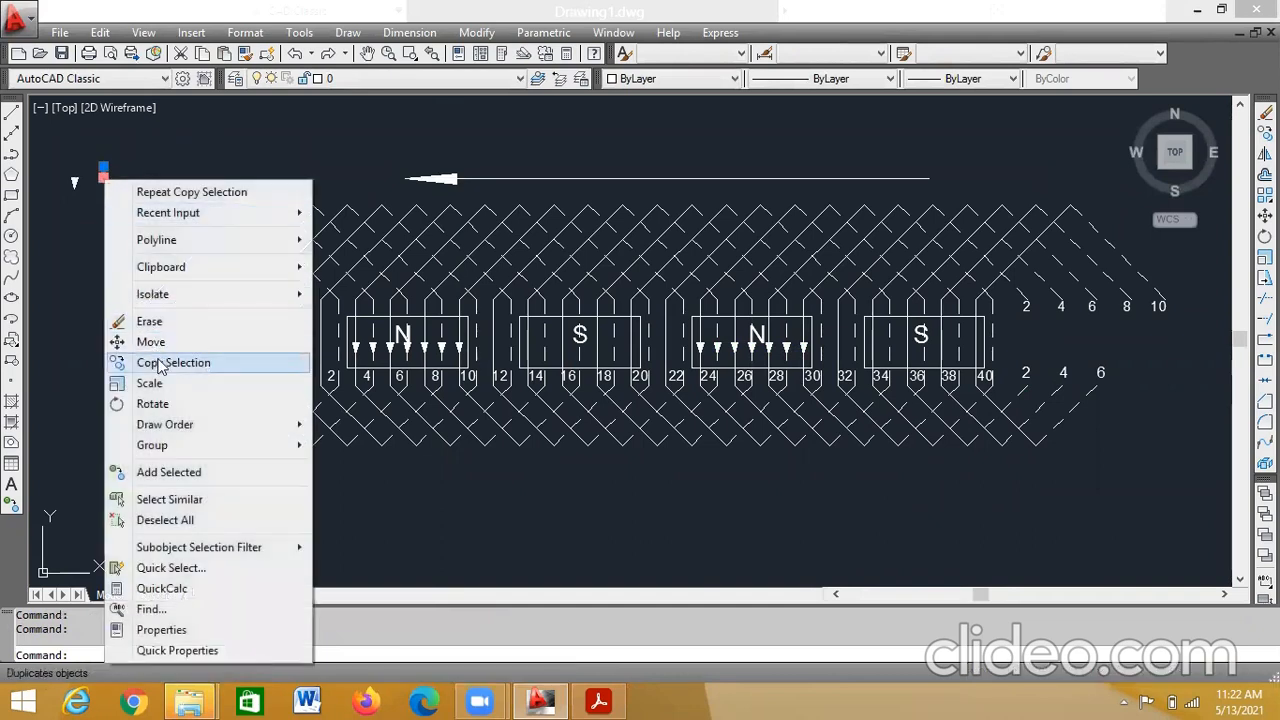
pyautogui.click(190, 363)
pyautogui.click(103, 176)
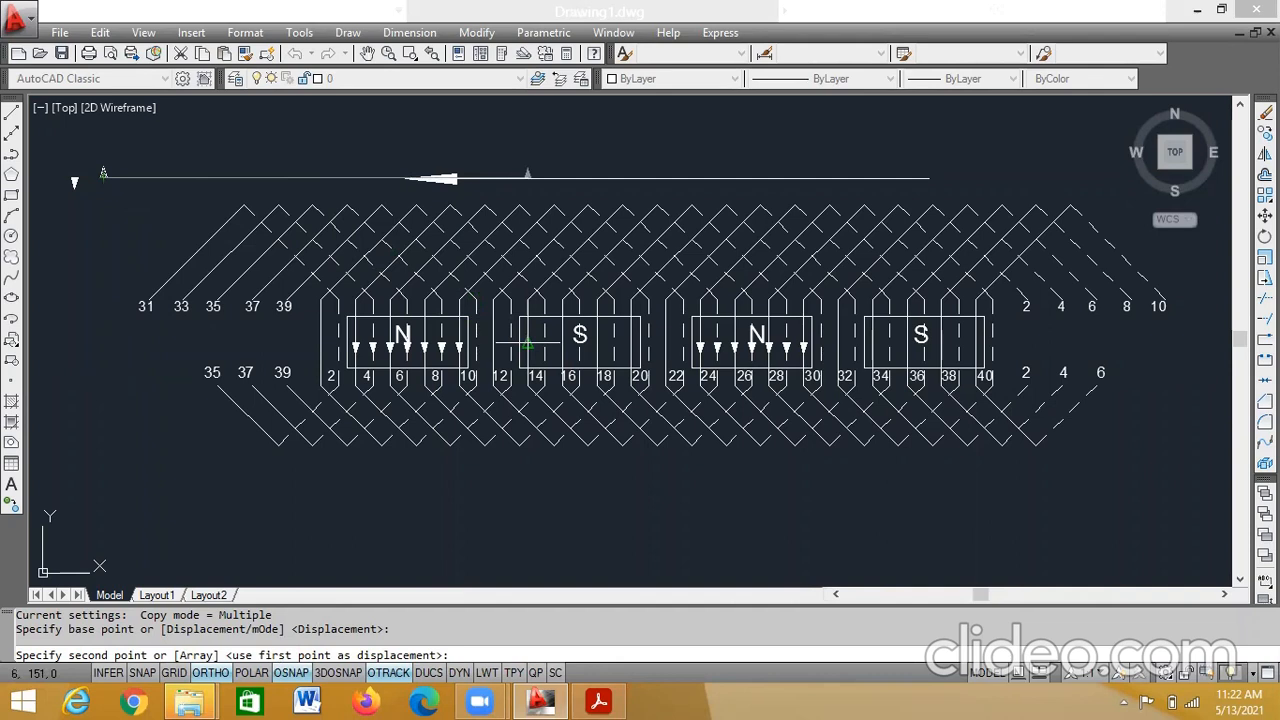
pyautogui.click(528, 343)
pyautogui.click(562, 343)
pyautogui.click(580, 343)
pyautogui.click(597, 343)
pyautogui.click(614, 343)
pyautogui.click(631, 343)
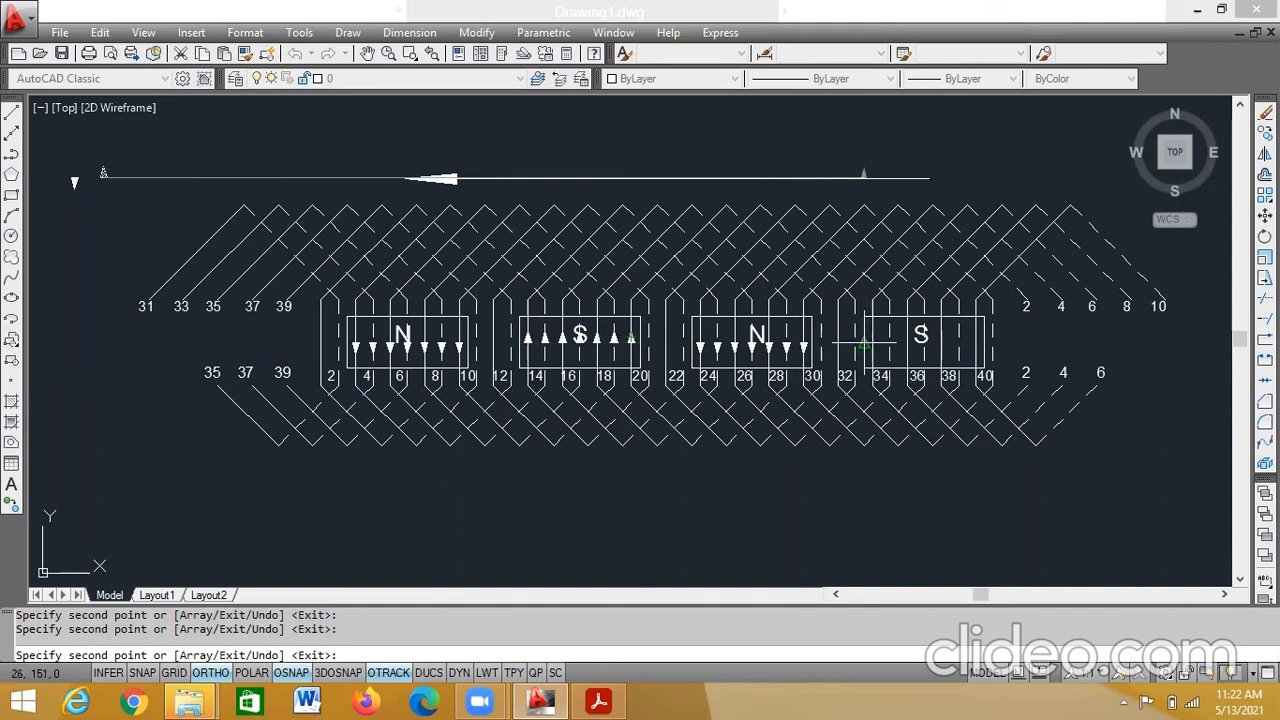
# - Place further copies of the upward arrowhead on the seven conductors inside the second S pole and end the copying
pyautogui.click(872, 343)
pyautogui.click(906, 343)
pyautogui.click(923, 343)
pyautogui.click(941, 343)
pyautogui.click(958, 343)
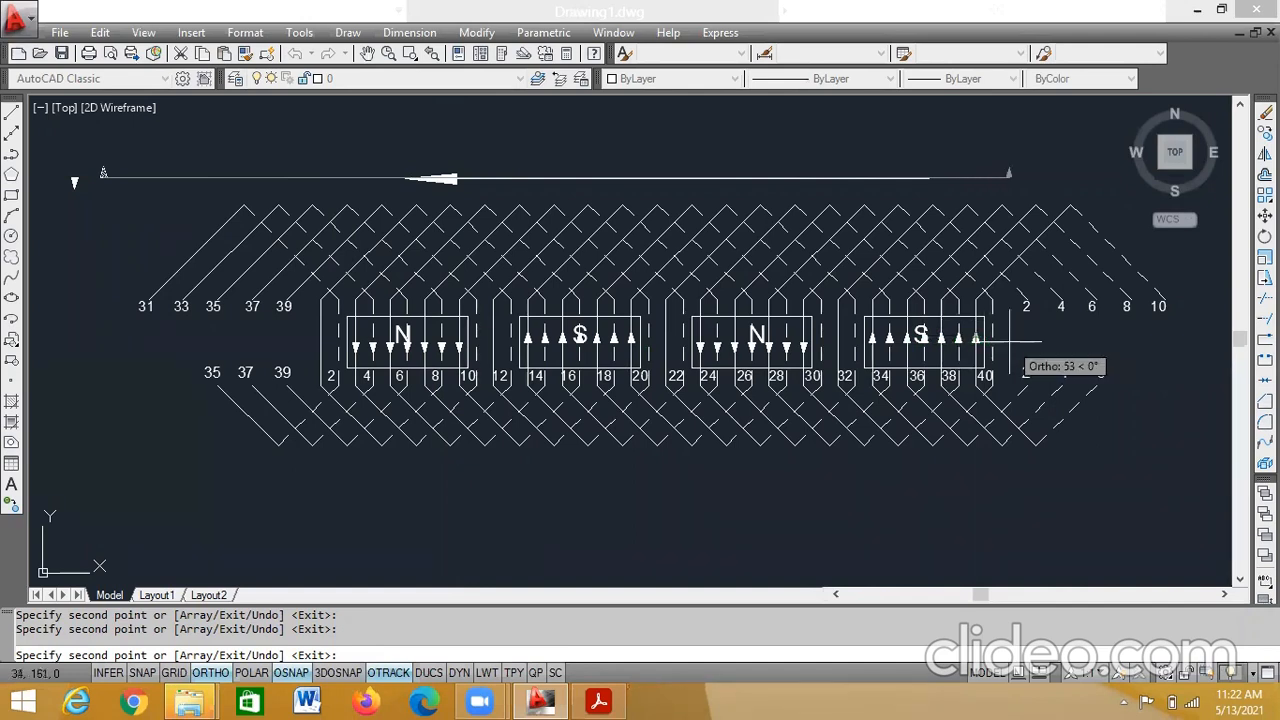
pyautogui.press('Escape')
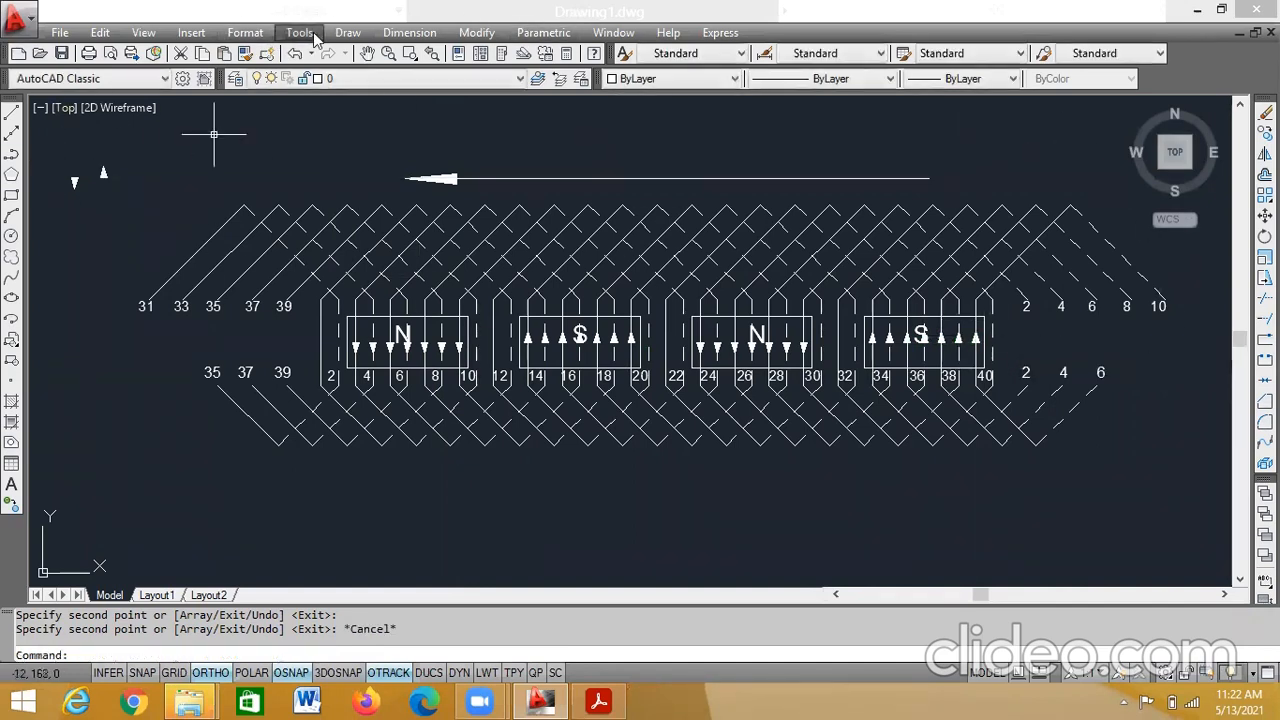
# - Add the single-line text "Direction of rotation" above the long direction arrow, with height 1 and rotation 0
pyautogui.click(347, 32)
pyautogui.moveTo(478, 588)
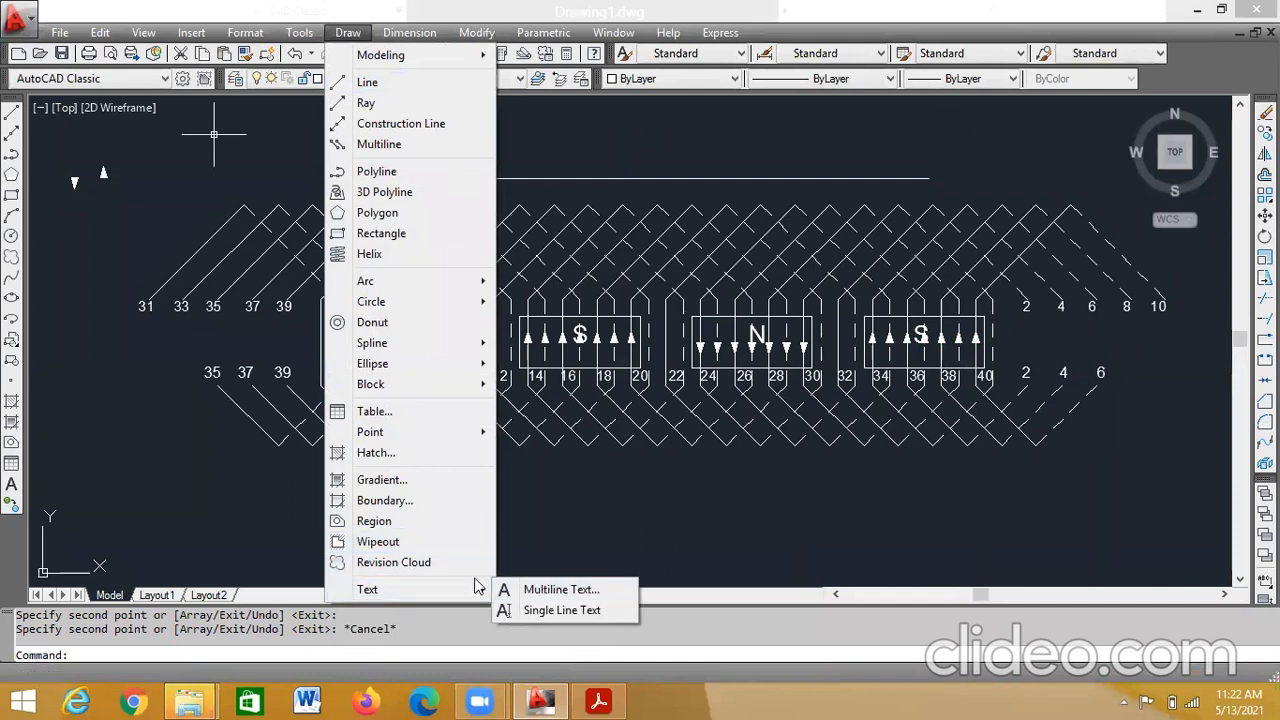
pyautogui.click(545, 610)
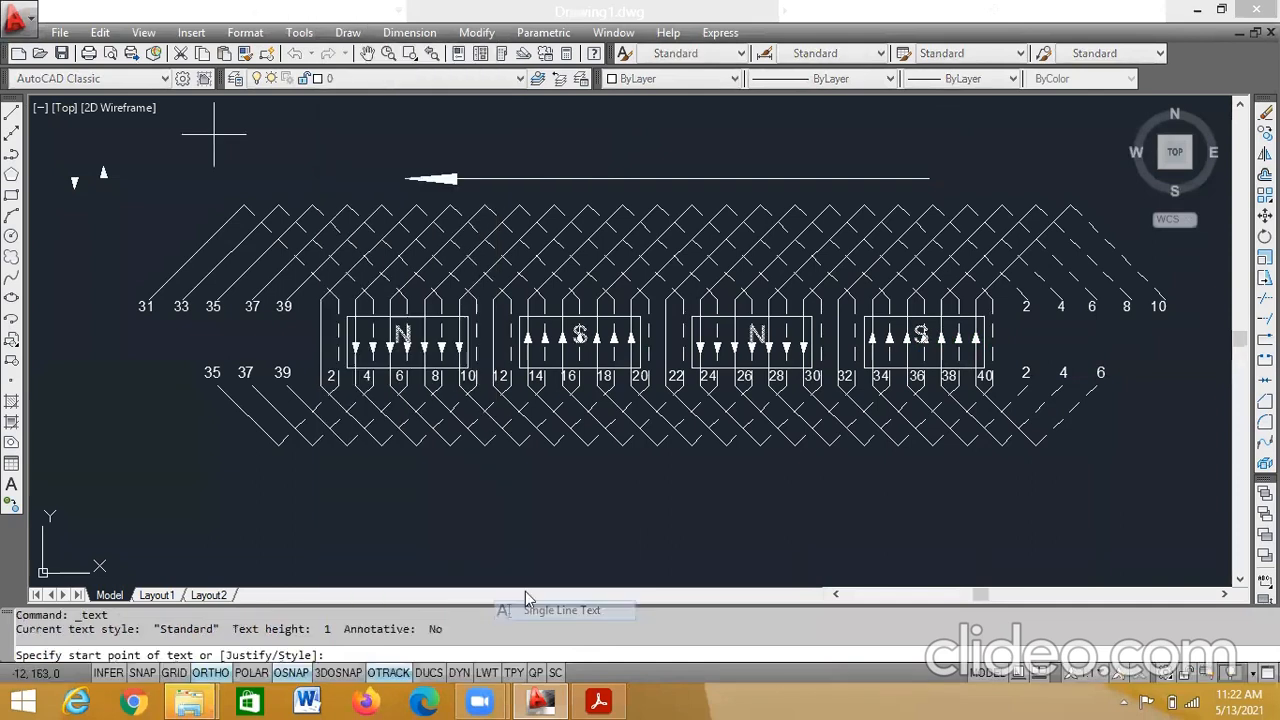
pyautogui.click(487, 160)
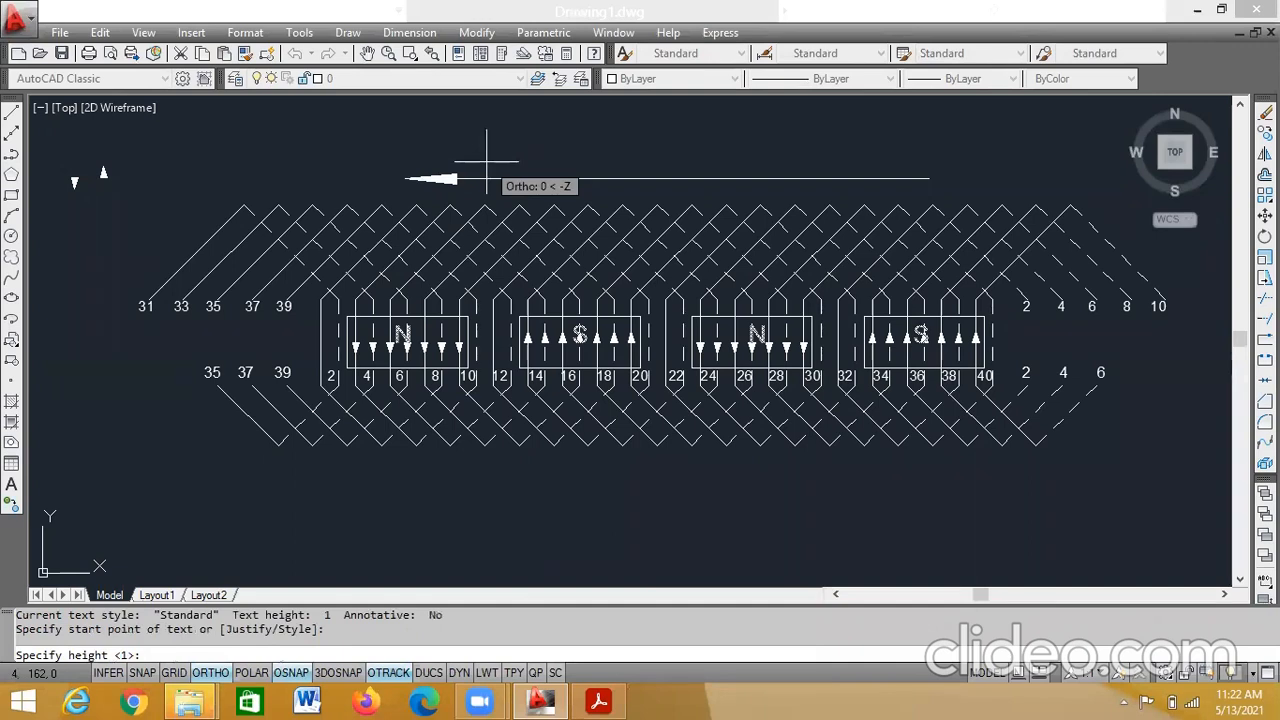
pyautogui.press('Return')
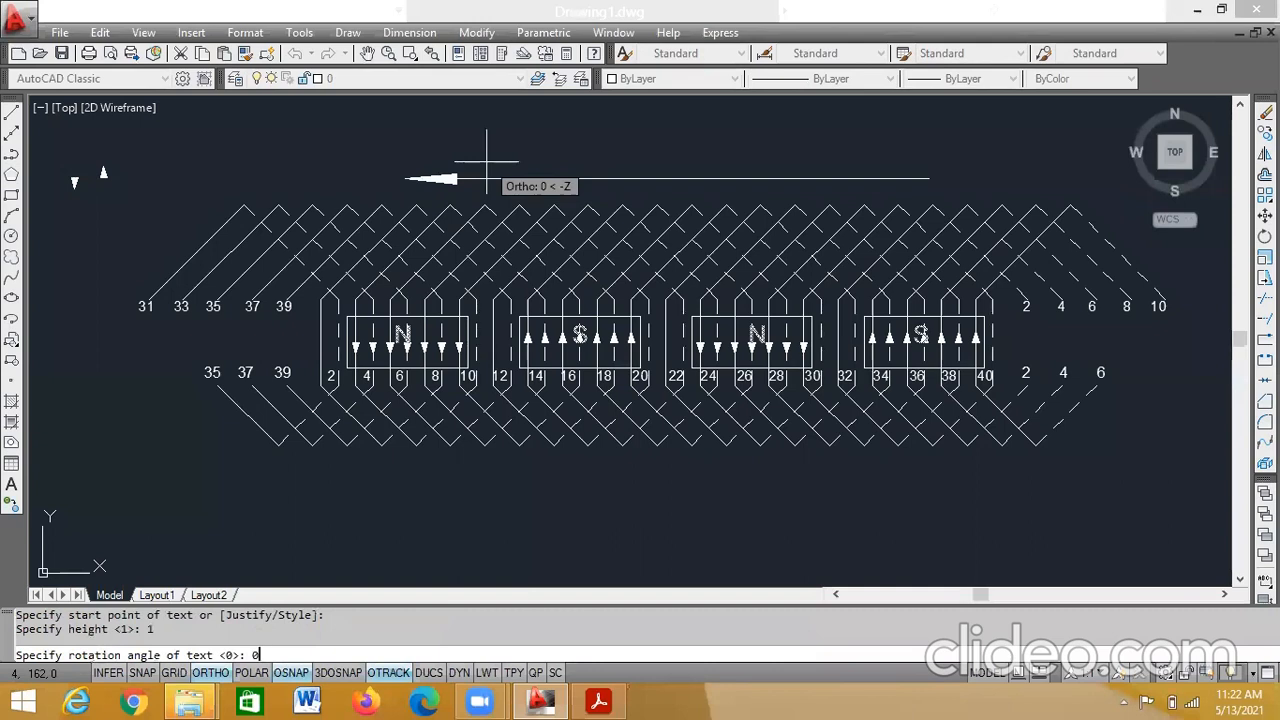
pyautogui.write('0')
pyautogui.press('Return')
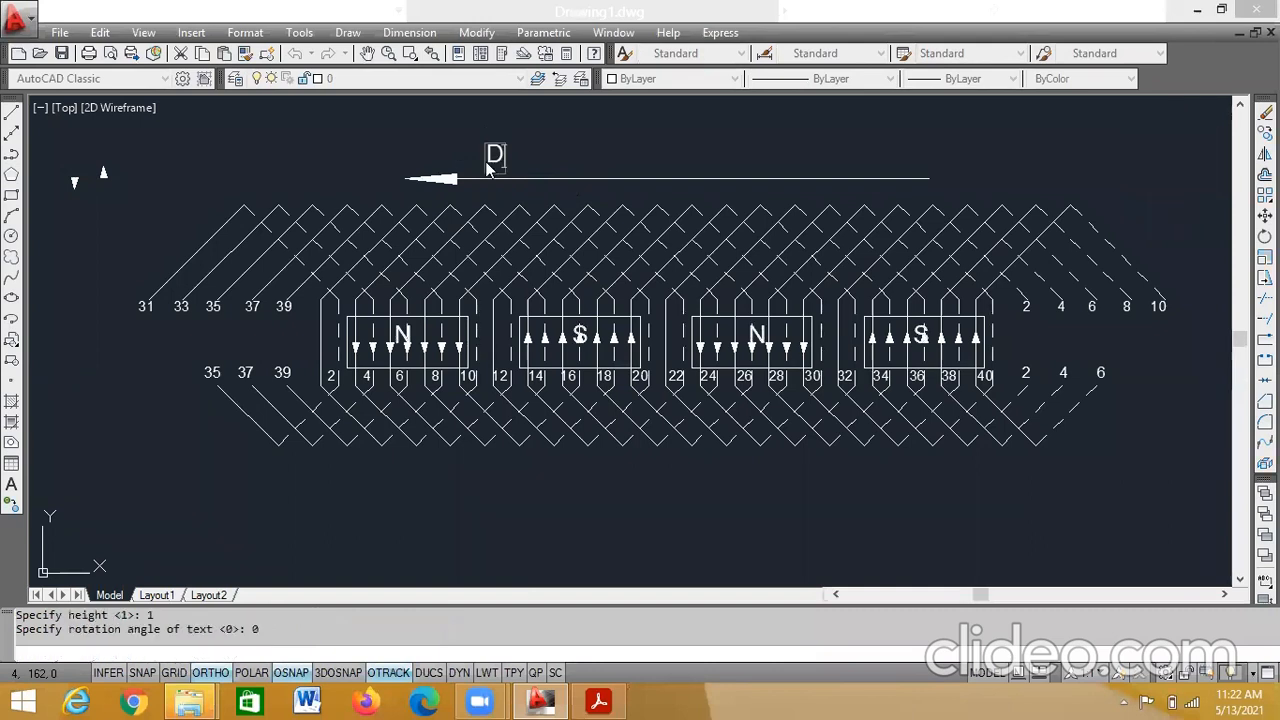
pyautogui.write('Direct')
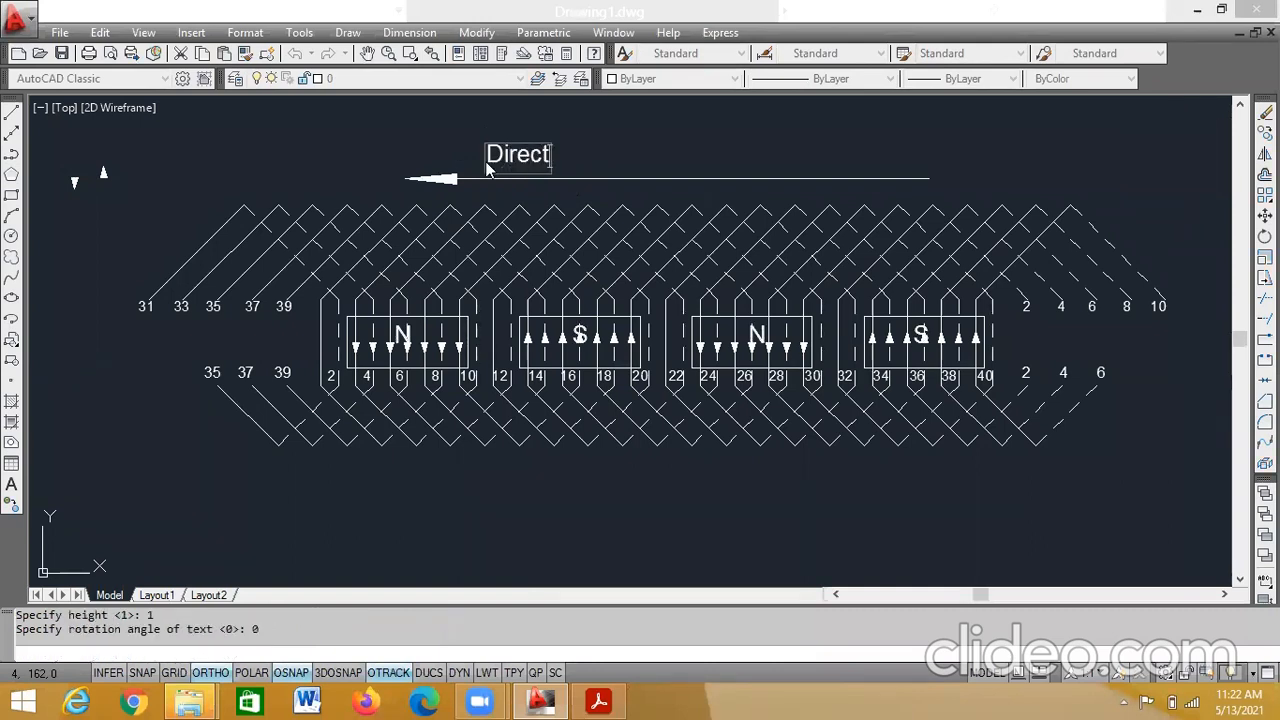
pyautogui.write('ion of ')
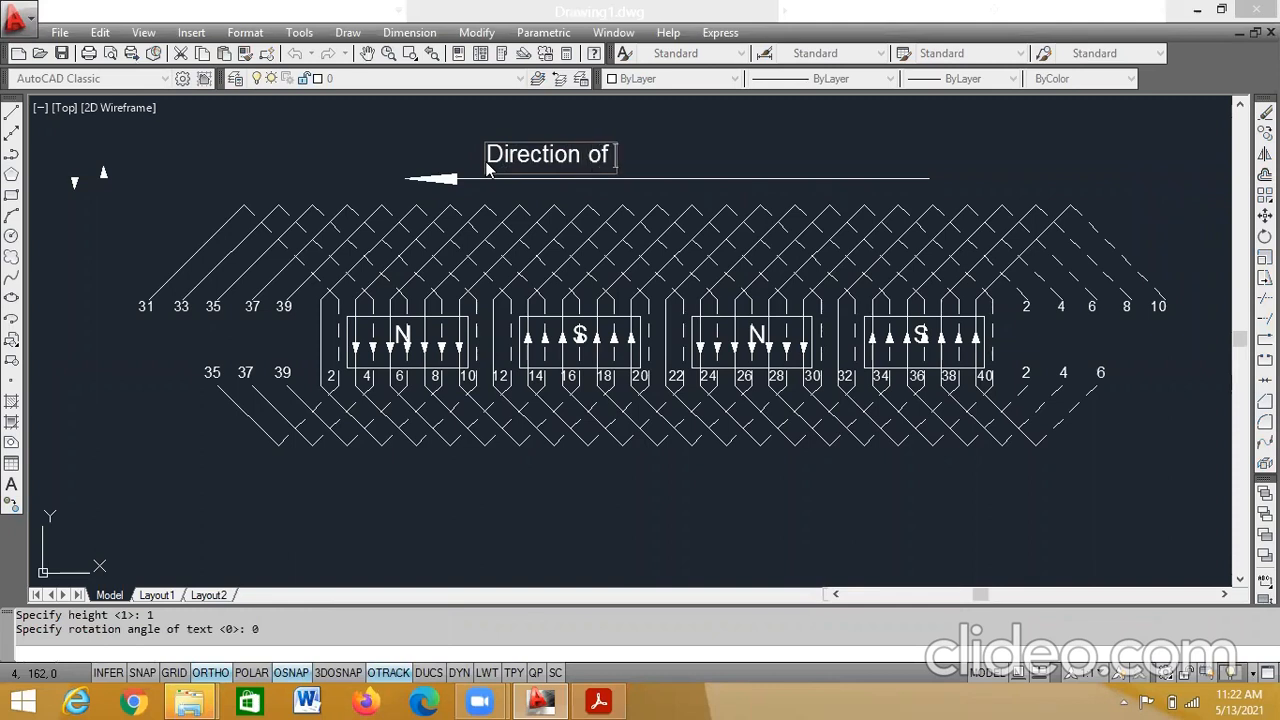
pyautogui.write('rotatio')
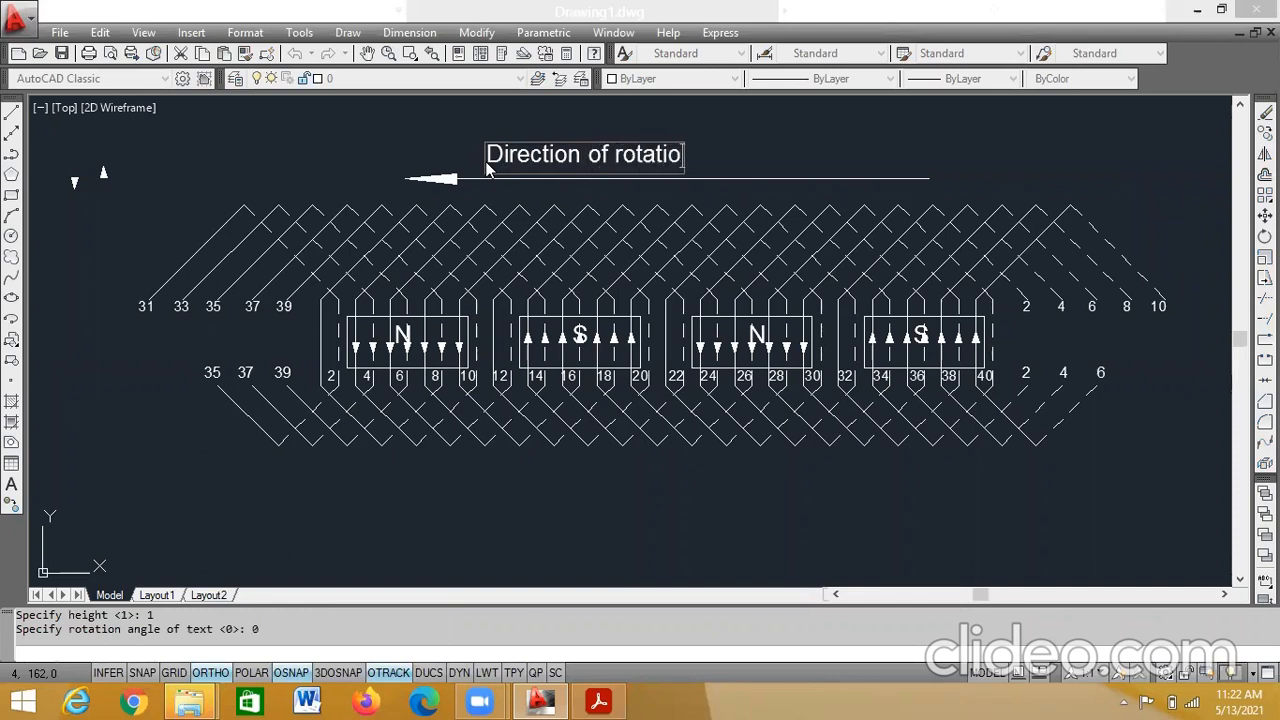
pyautogui.click(740, 162)
pyautogui.press('Return')
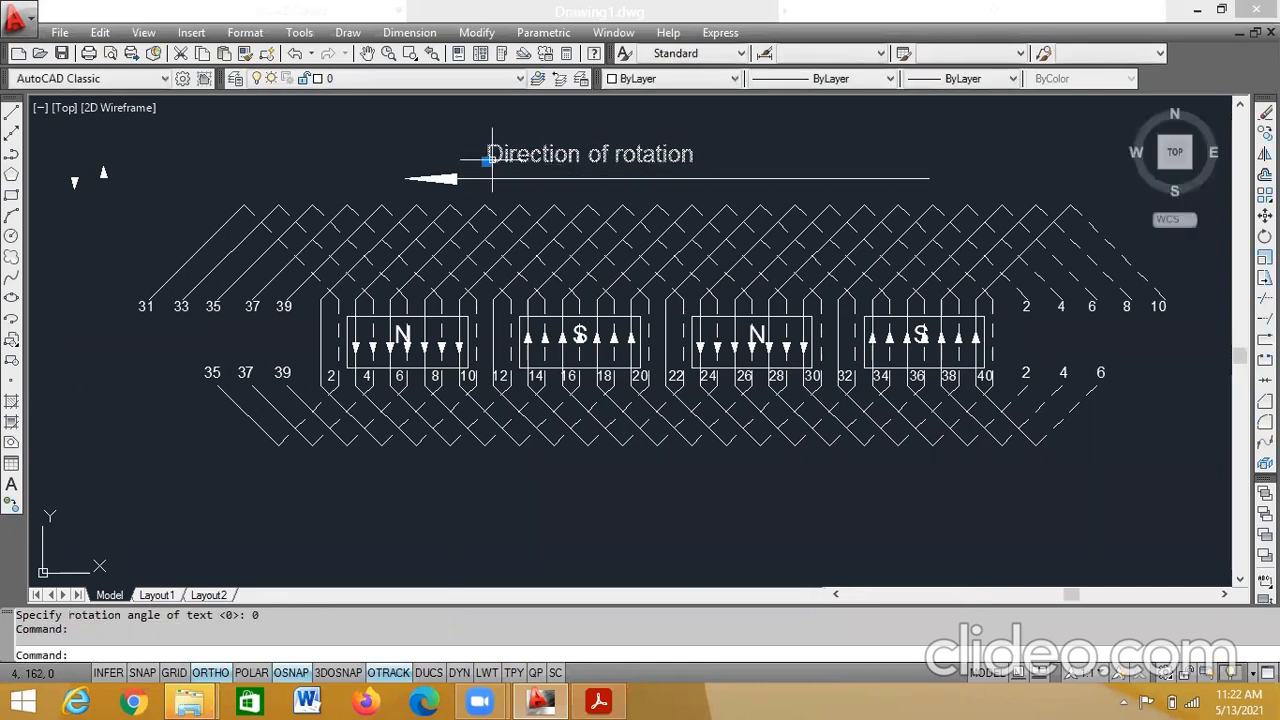
# - Move the "Direction of rotation" text to the right, nearer the middle of the direction arrow
pyautogui.click(486, 160)
pyautogui.click(548, 160)
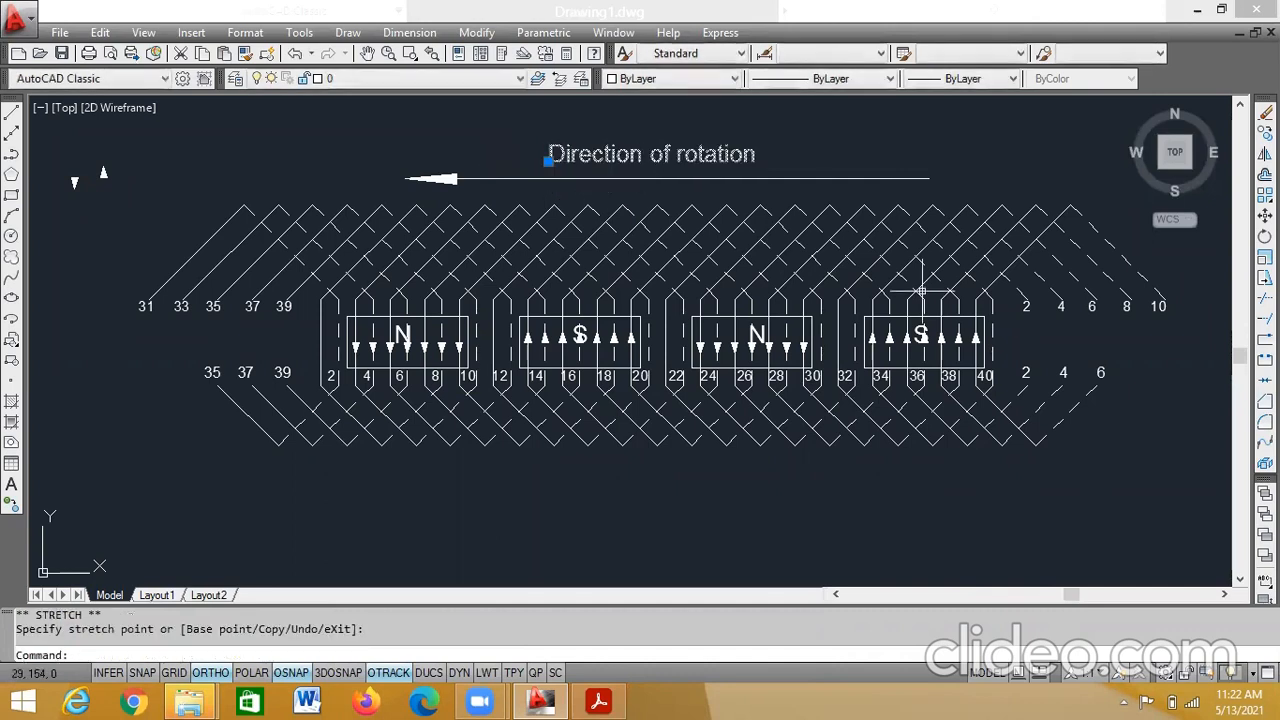
pyautogui.press('Escape')
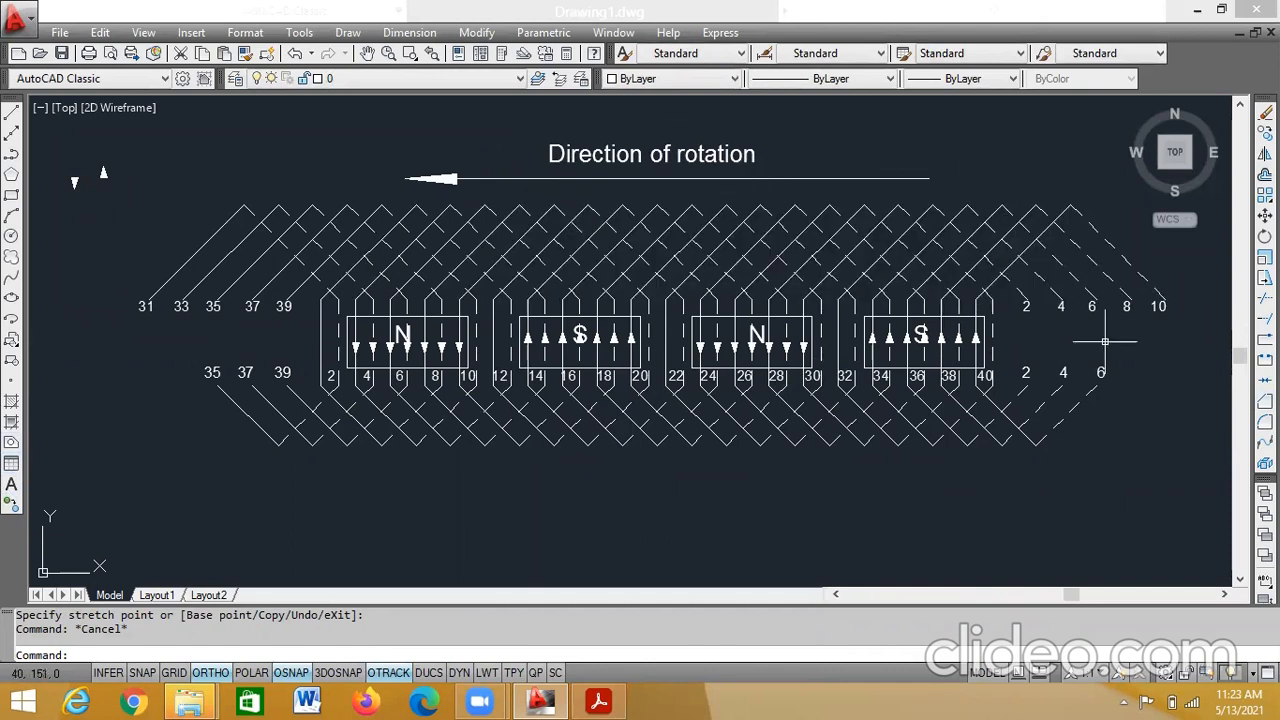
# - Switch to the lap winding PDF in Acrobat Reader and read Step 14 on the commutator segments with its example drawing
pyautogui.click(605, 697)
pyautogui.scroll(-10, 474, 531)
pyautogui.scroll(4, 450, 420)
pyautogui.scroll(-8, 440, 420)
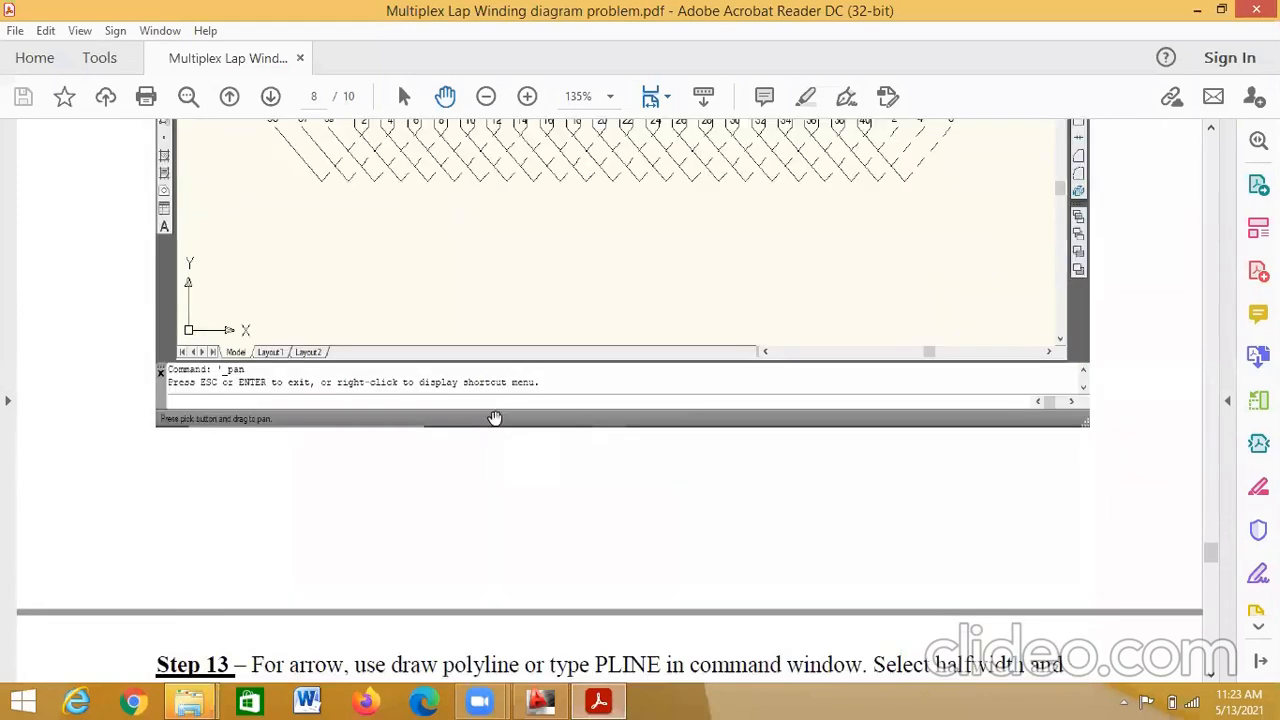
pyautogui.scroll(-4, 614, 327)
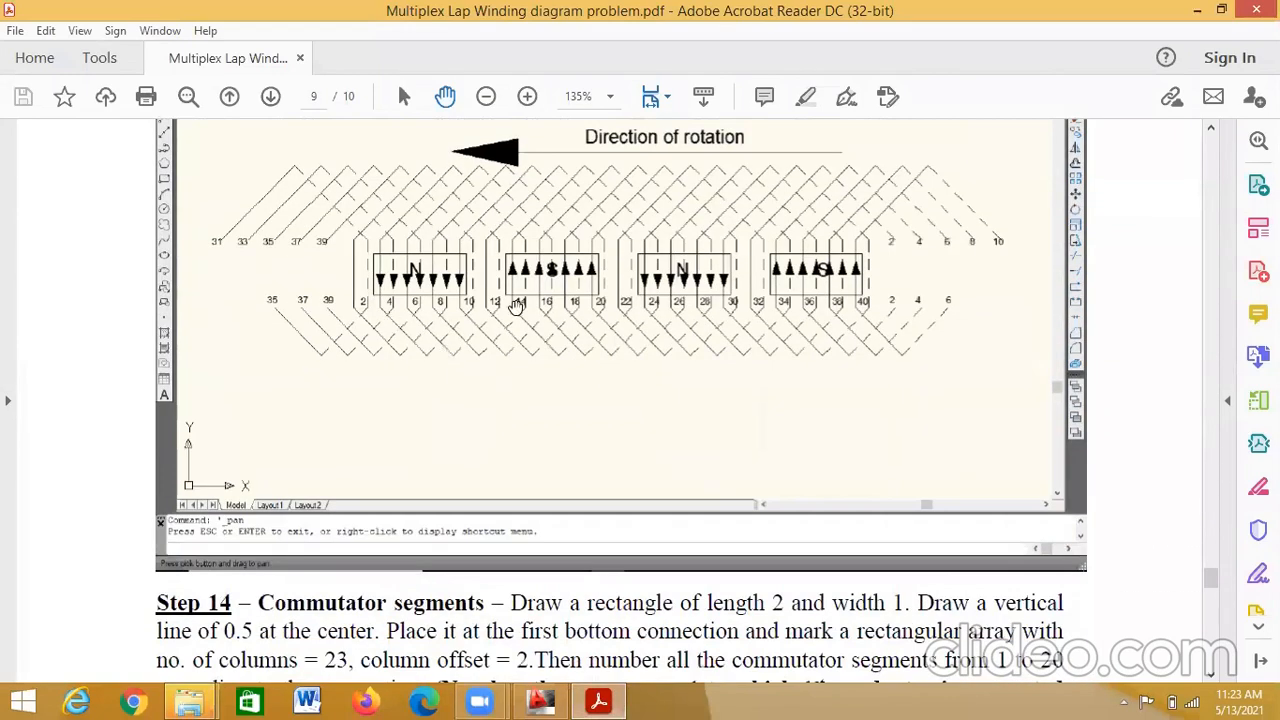
pyautogui.scroll(-4, 506, 337)
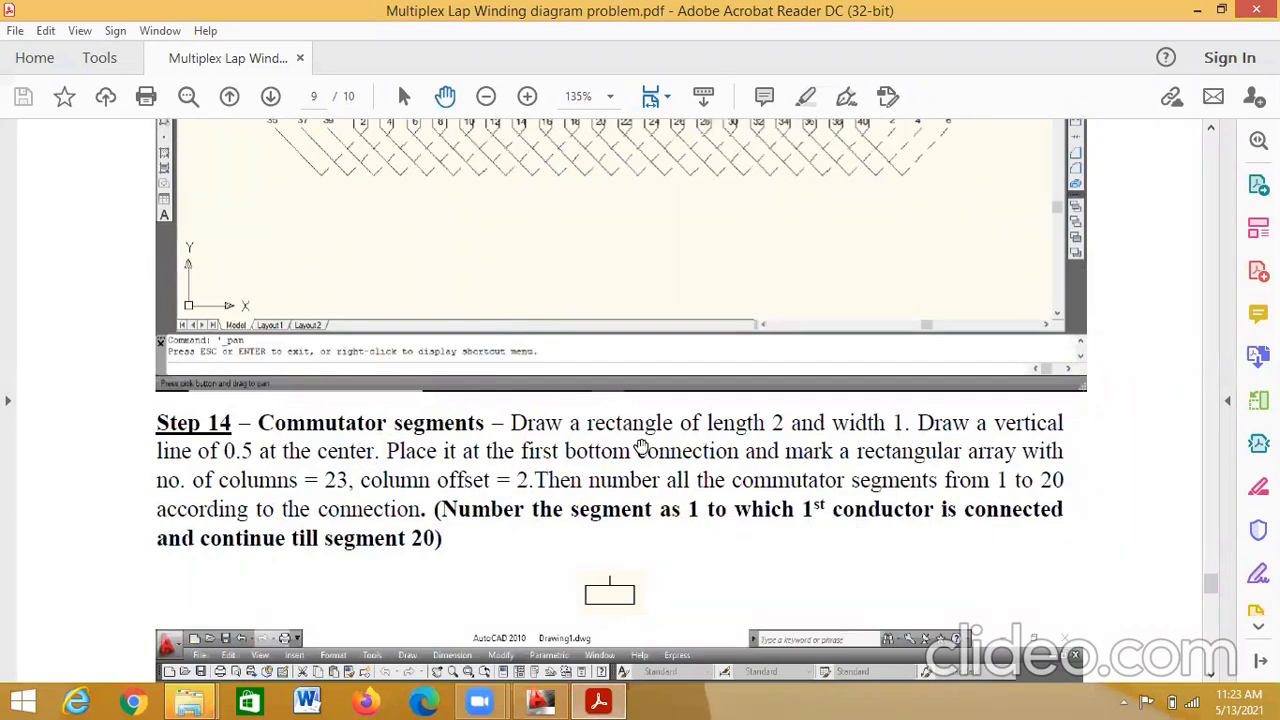
pyautogui.scroll(-5, 640, 447)
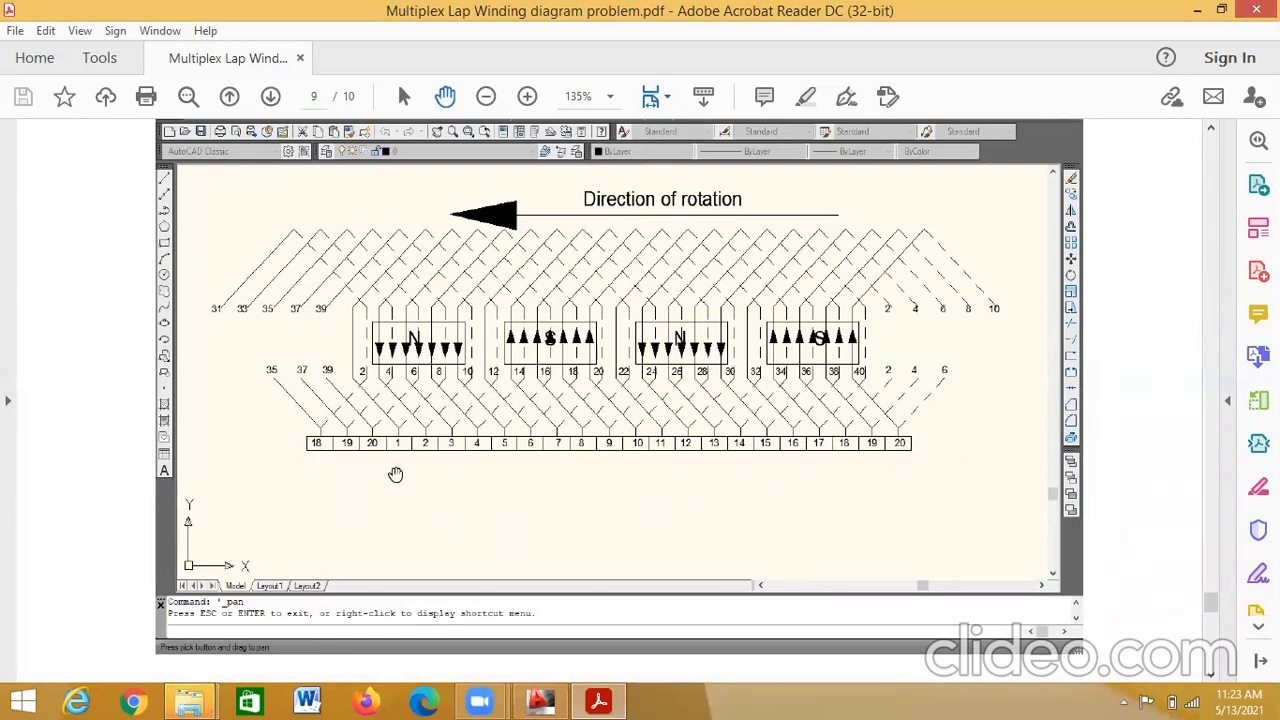
pyautogui.scroll(8, 394, 471)
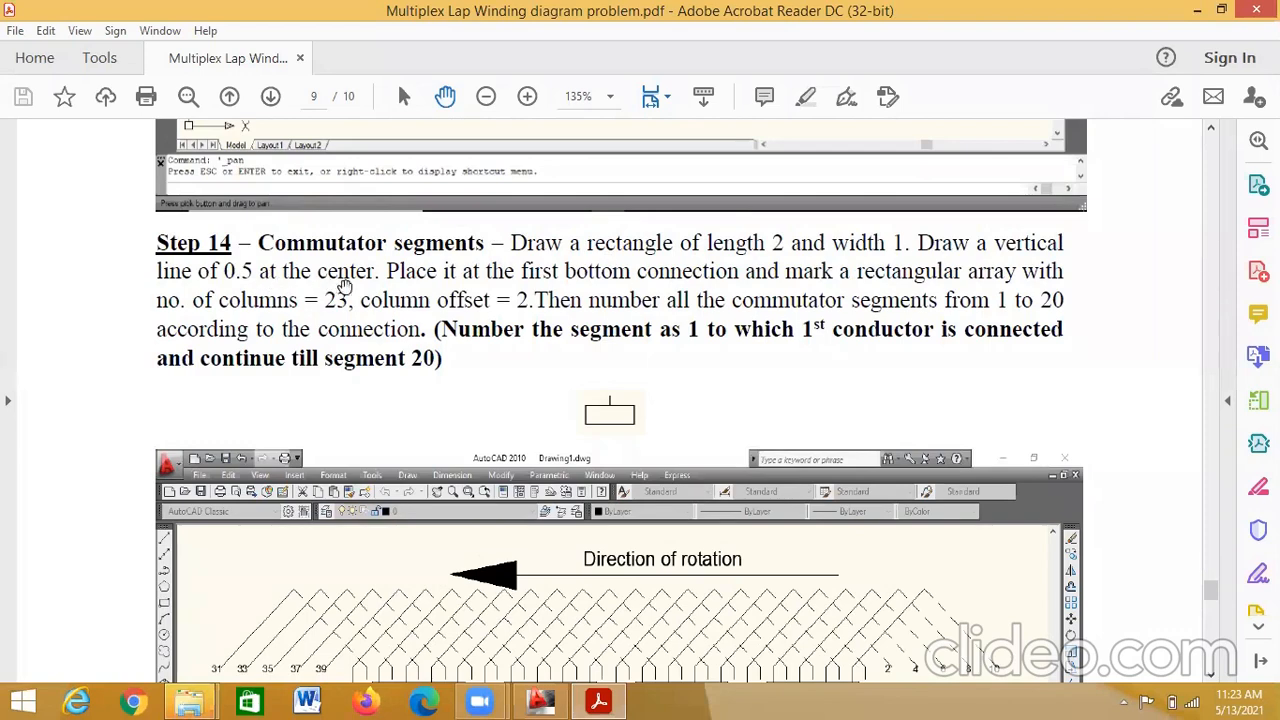
# - Switch back to AutoCAD and draw a rectangle of length 2 and width 1 in the empty area below the winding
pyautogui.click(541, 700)
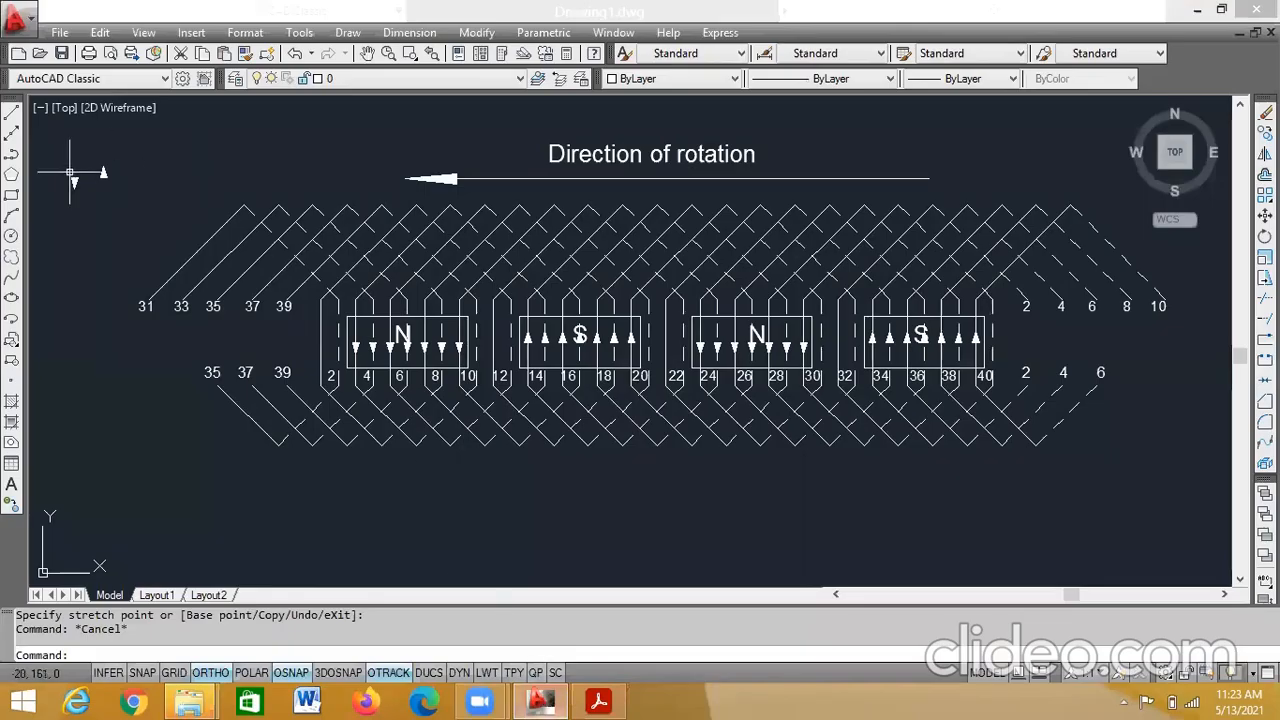
pyautogui.click(11, 195)
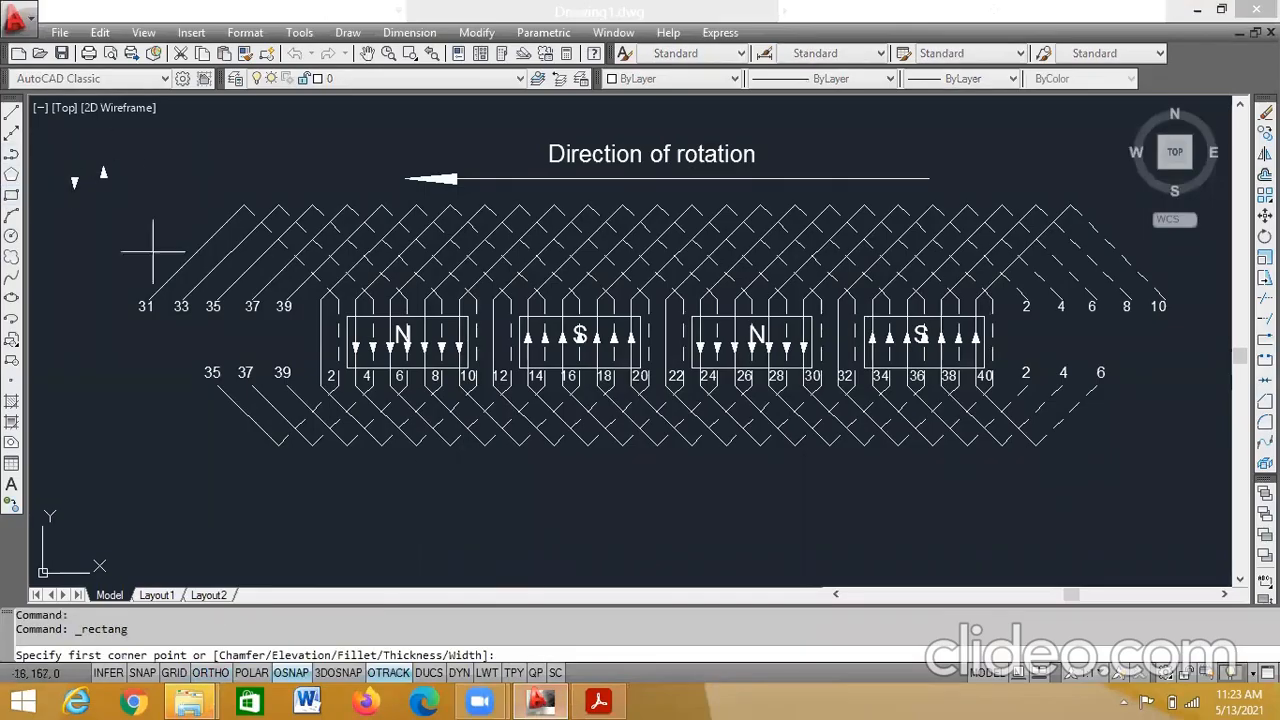
pyautogui.click(538, 510)
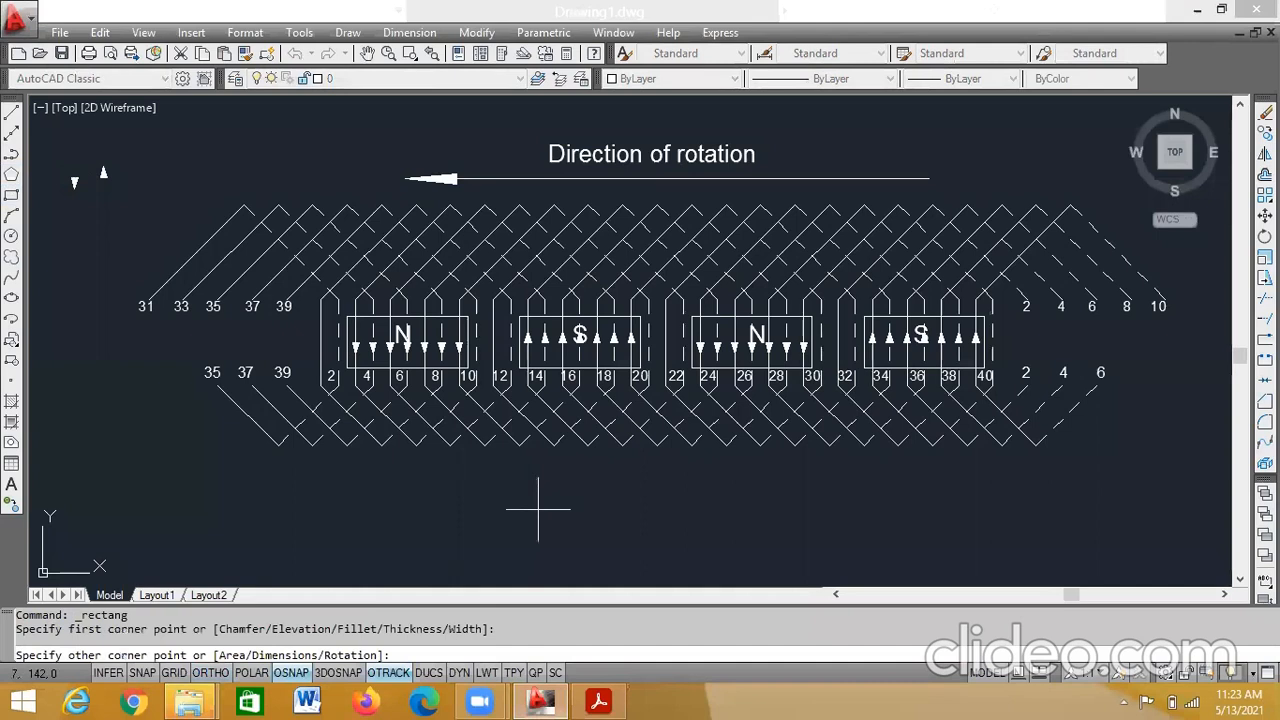
pyautogui.write('d')
pyautogui.press('Return')
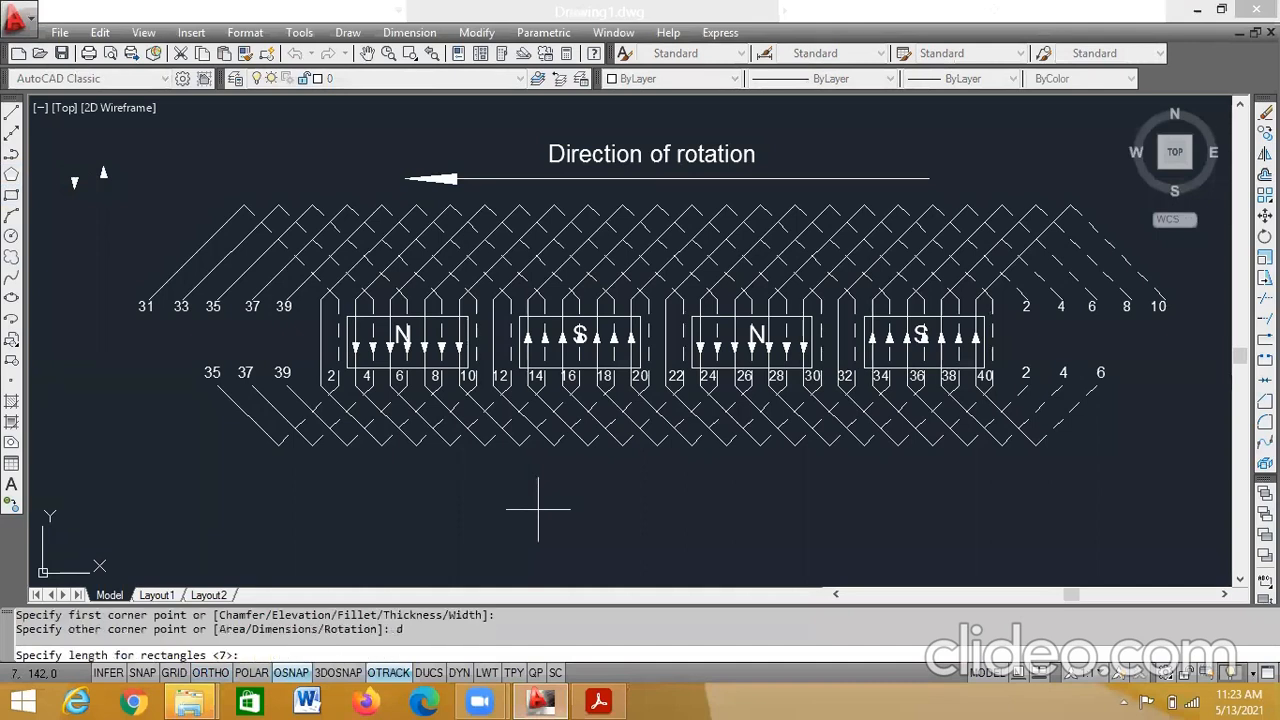
pyautogui.write('2')
pyautogui.press('Return')
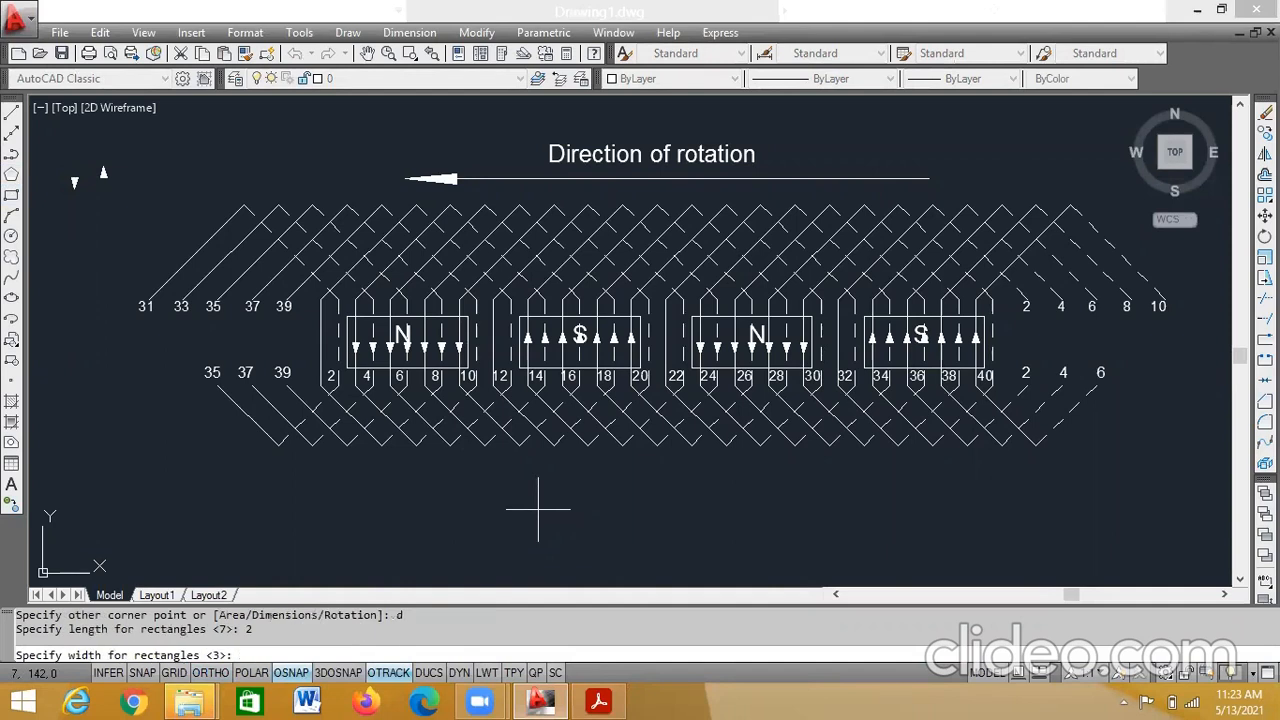
pyautogui.write('1')
pyautogui.press('Return')
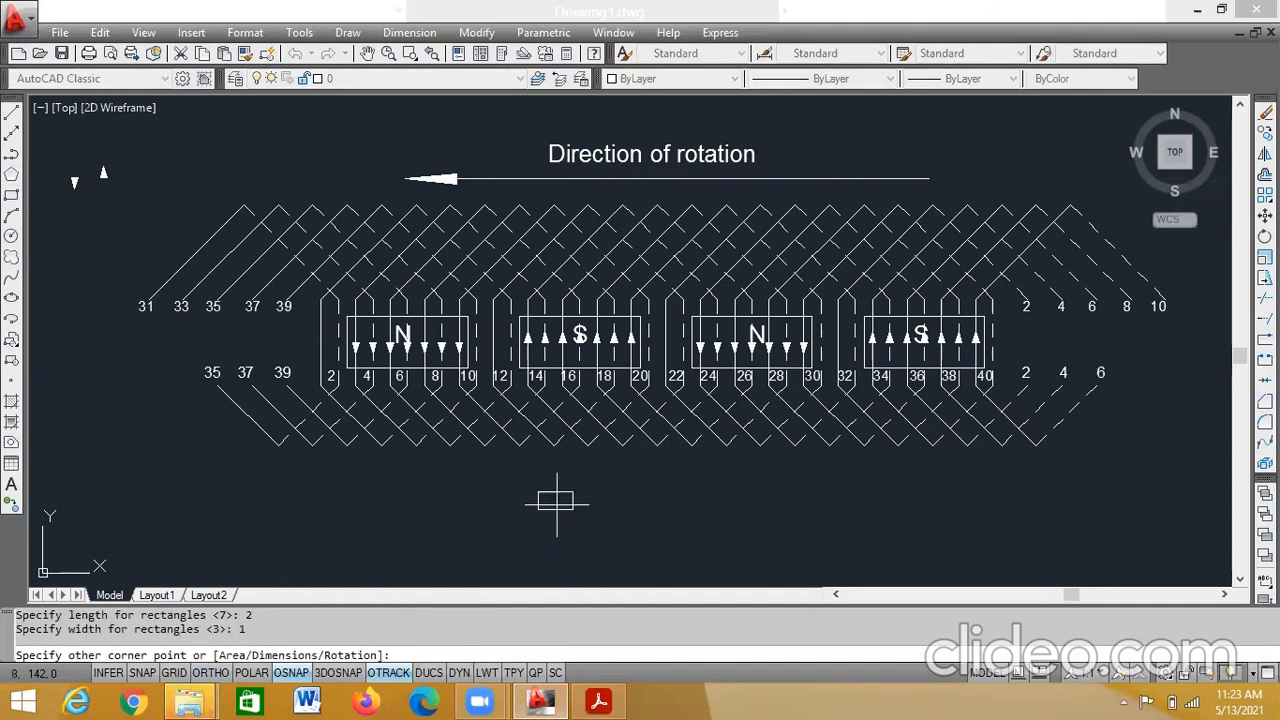
pyautogui.press('F8')
pyautogui.click(547, 507)
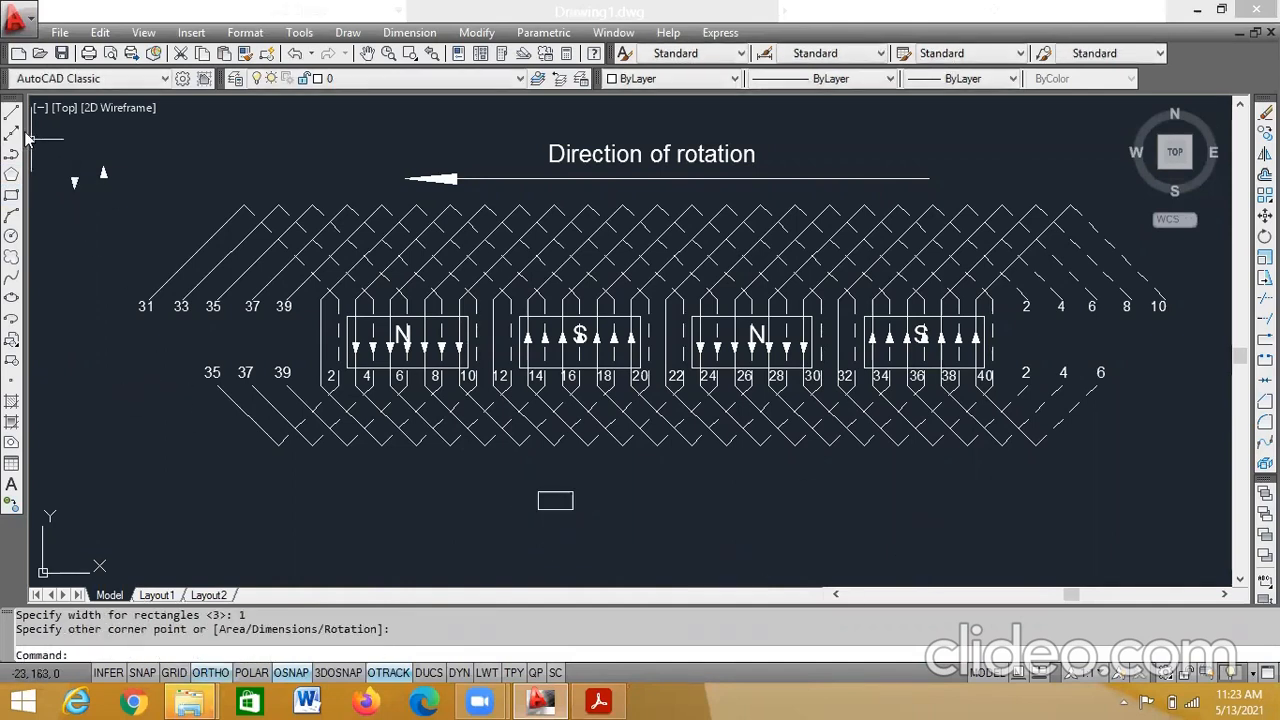
# - Draw a vertical line 0.5 long upward from the midpoint of the small rectangle's top edge
pyautogui.click(13, 115)
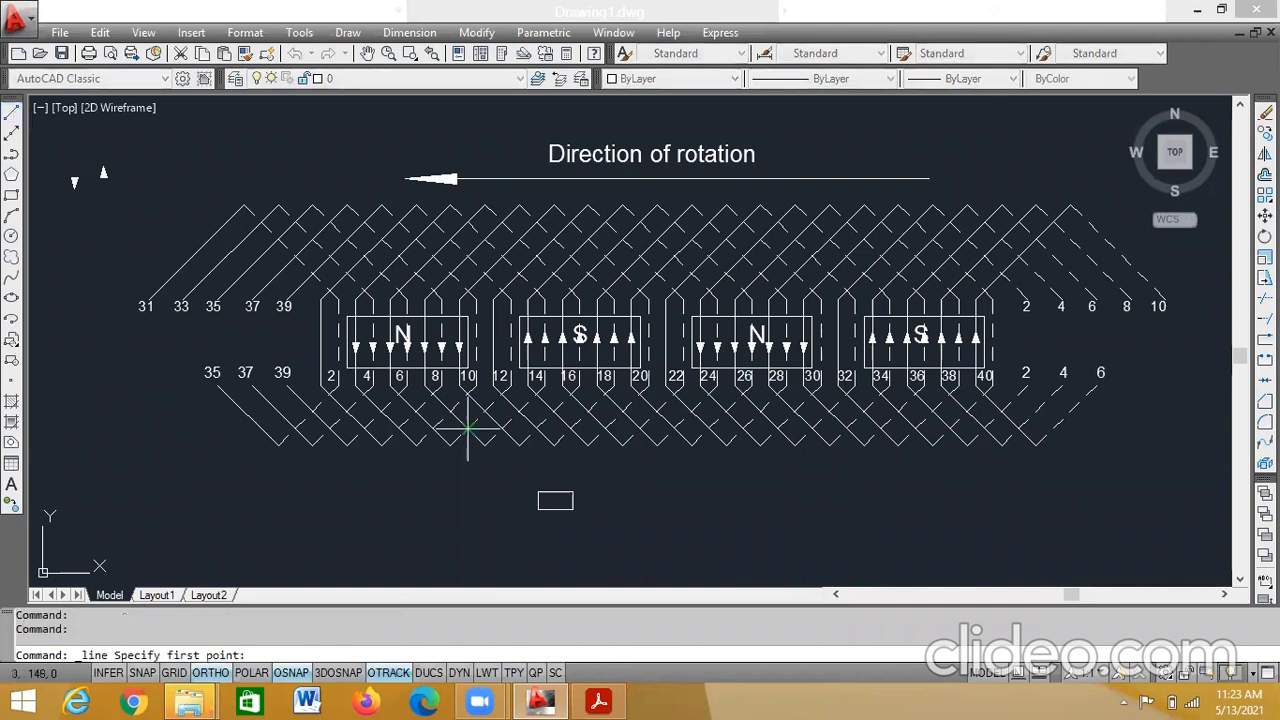
pyautogui.click(555, 491)
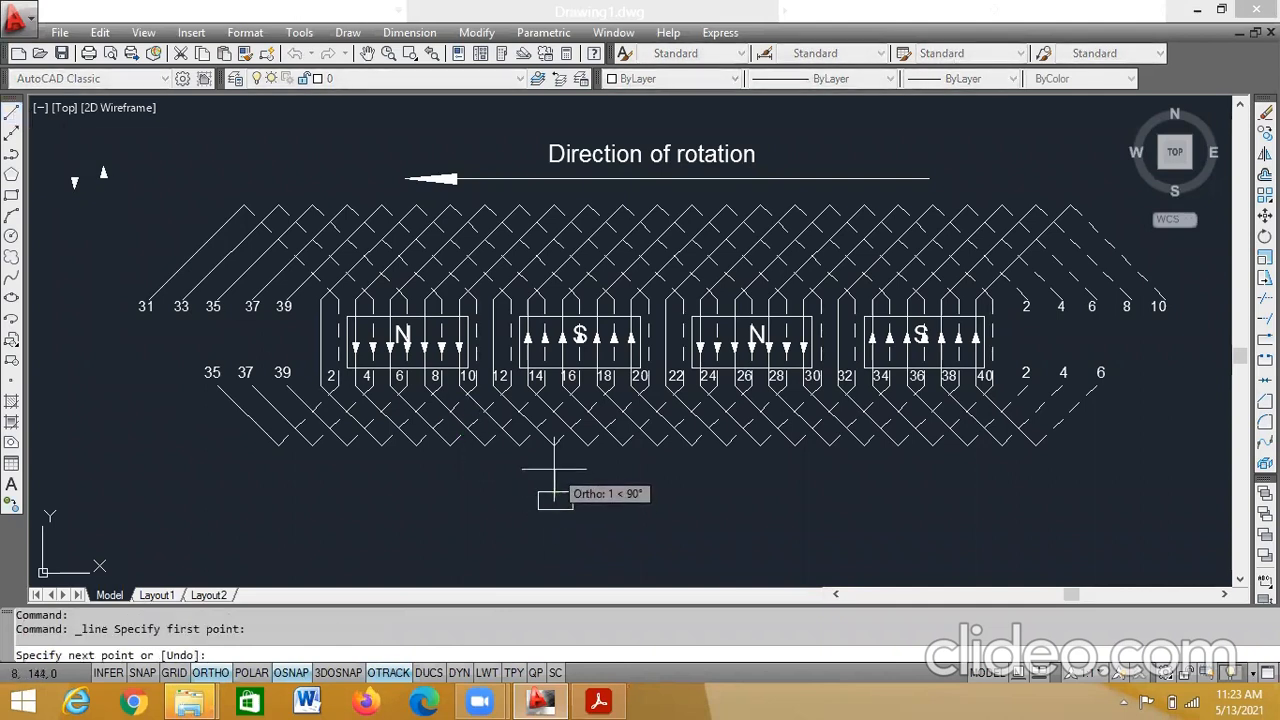
pyautogui.write('0.5')
pyautogui.press('Return')
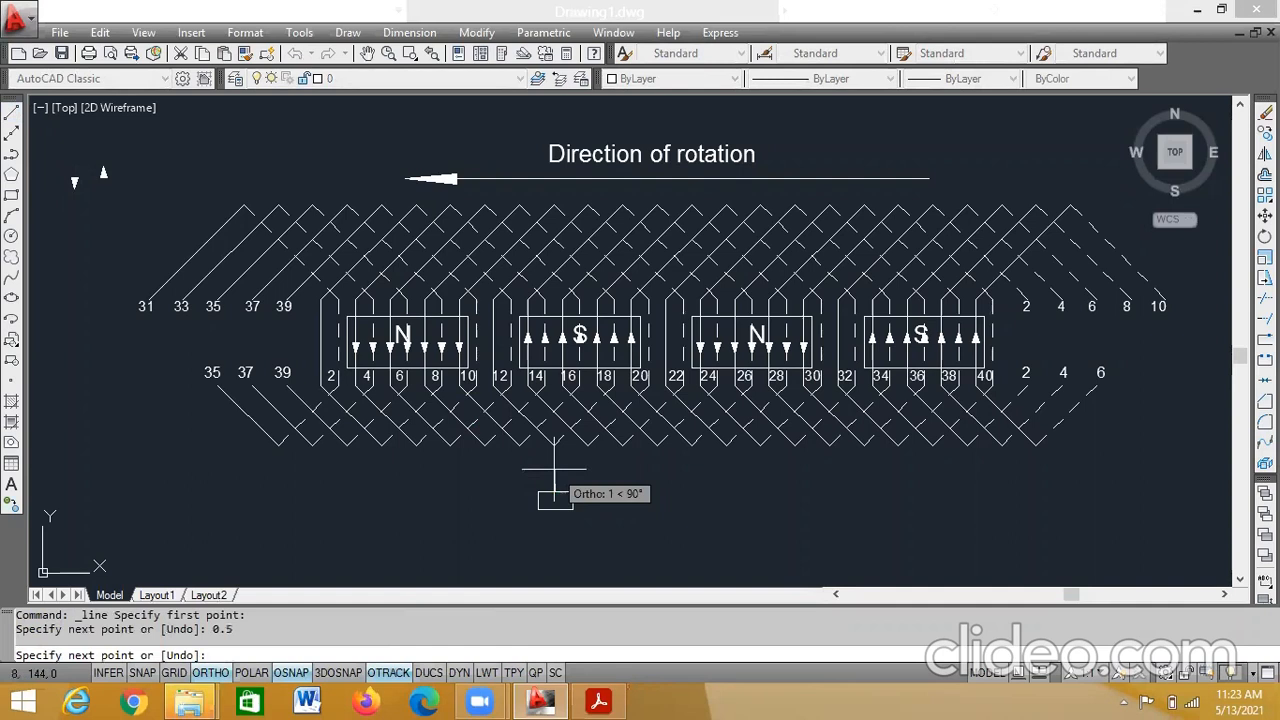
pyautogui.press('Escape')
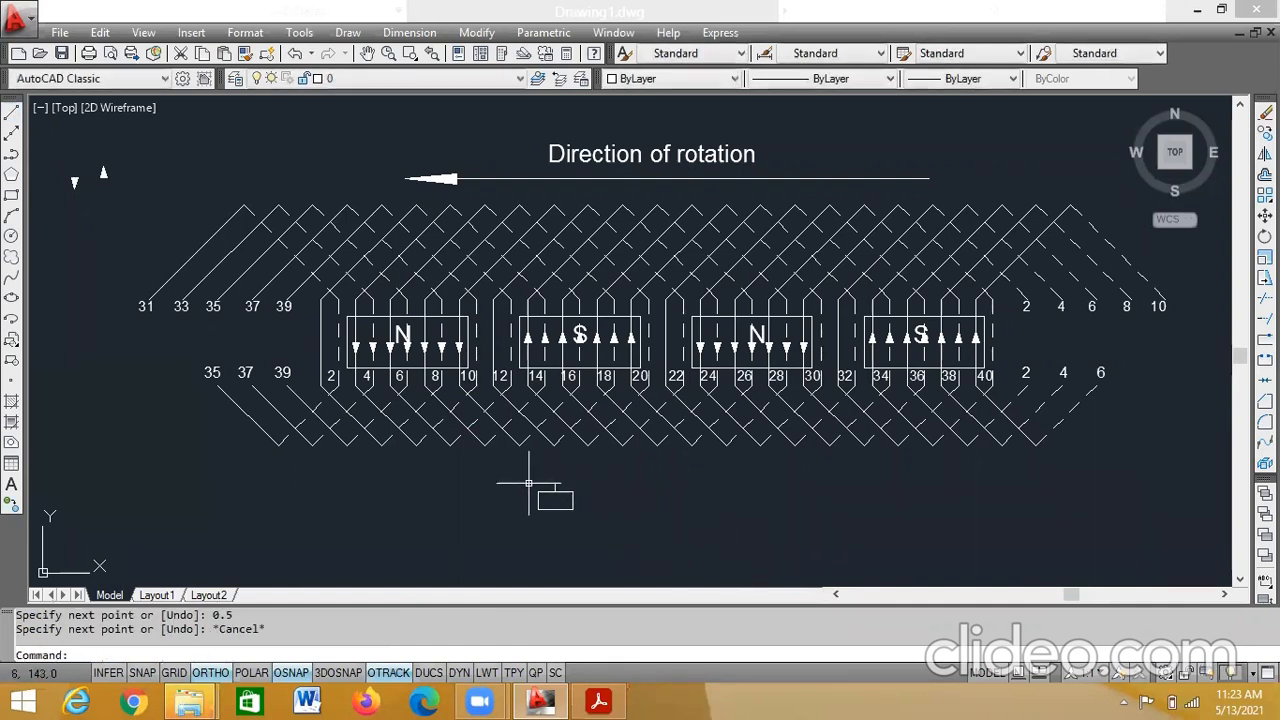
# - Copy the rectangle and its short stub line, from the stub's top end to the leftmost lower coil junction of the winding
pyautogui.click(550, 480)
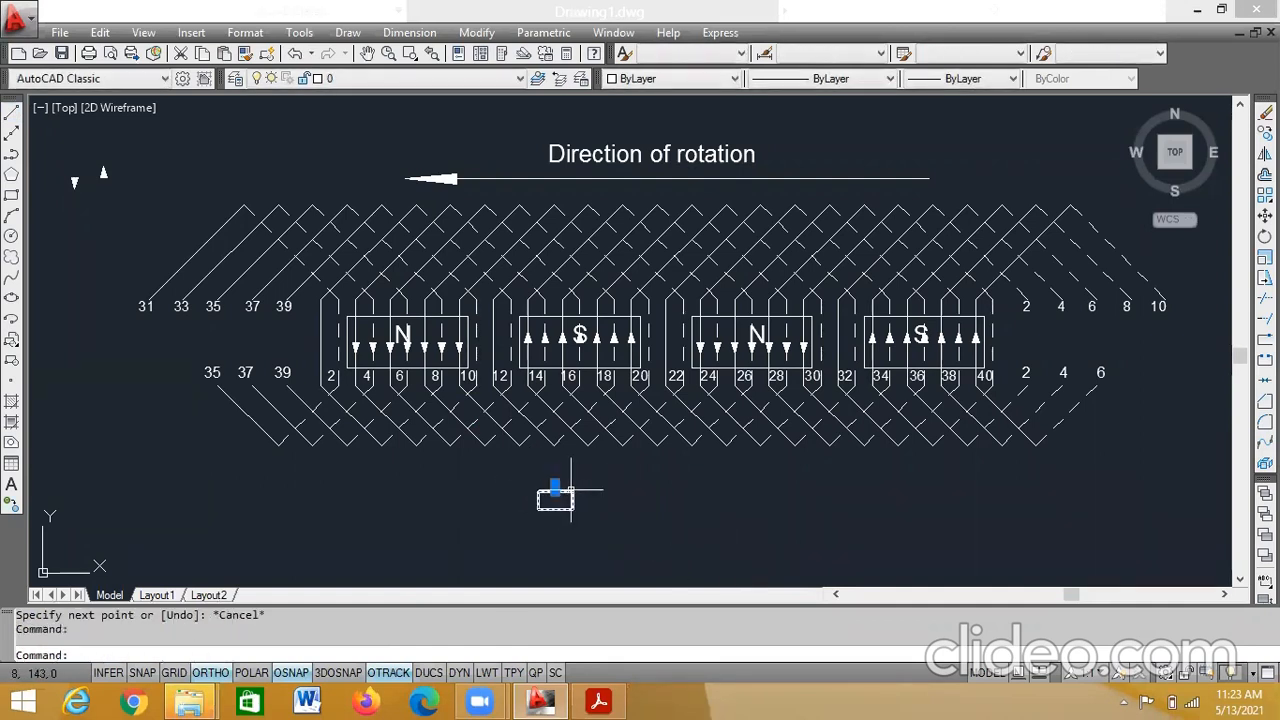
pyautogui.click(566, 492)
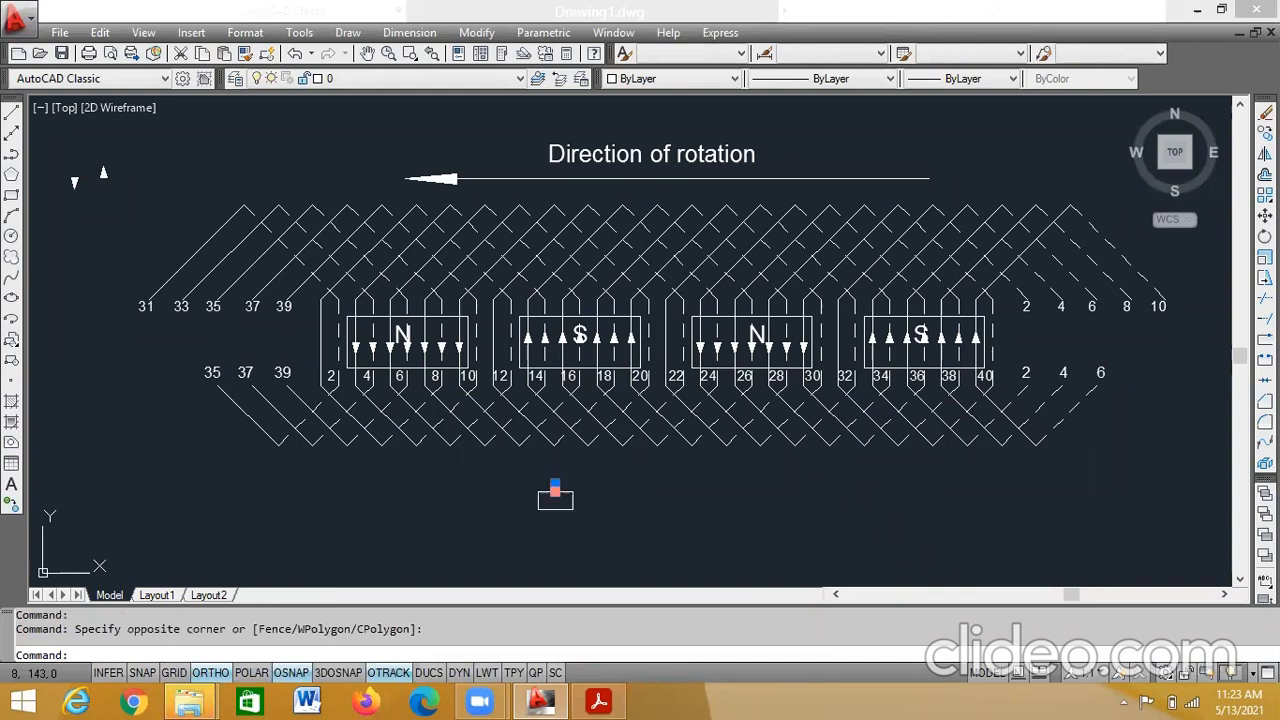
pyautogui.click(555, 487)
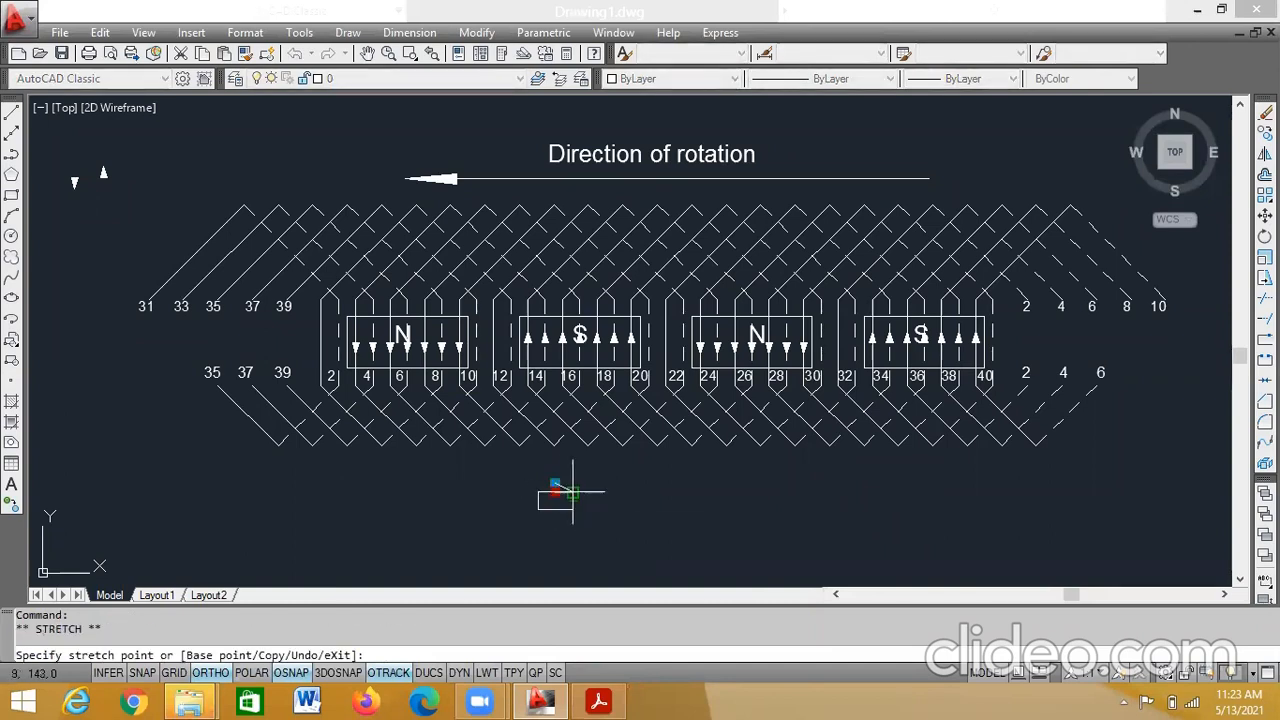
pyautogui.press('Escape')
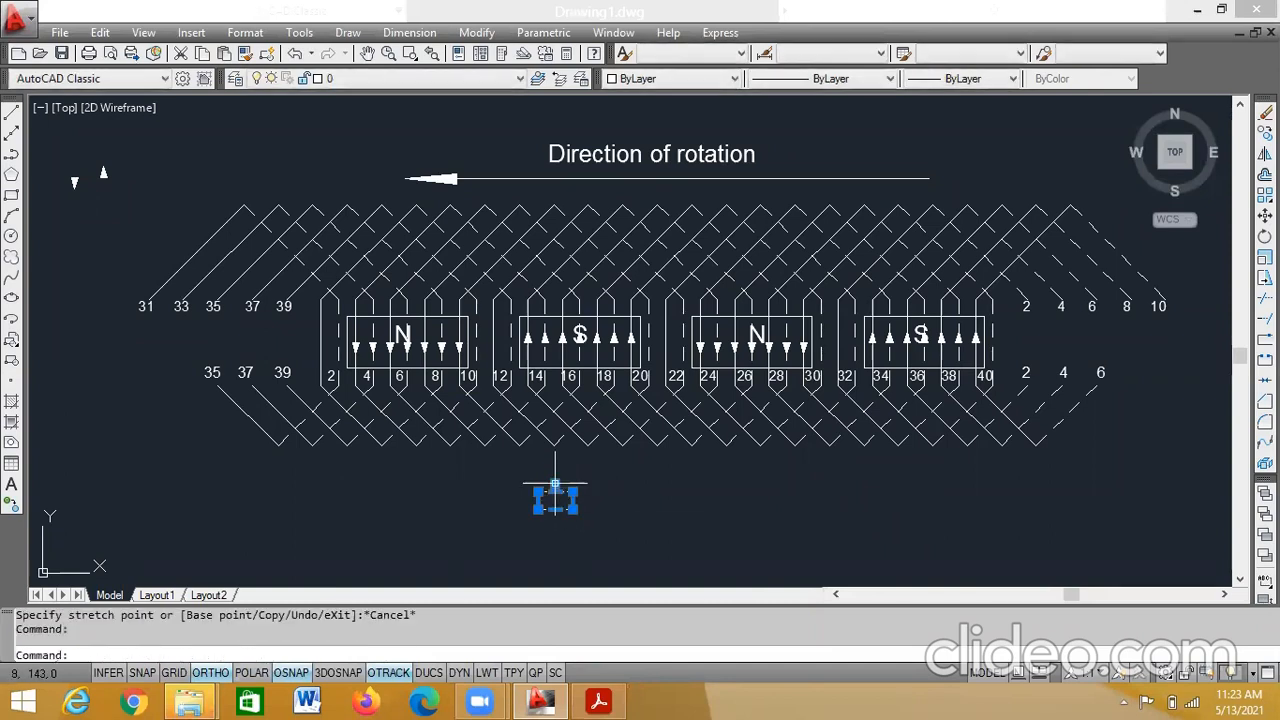
pyautogui.rightClick(560, 492)
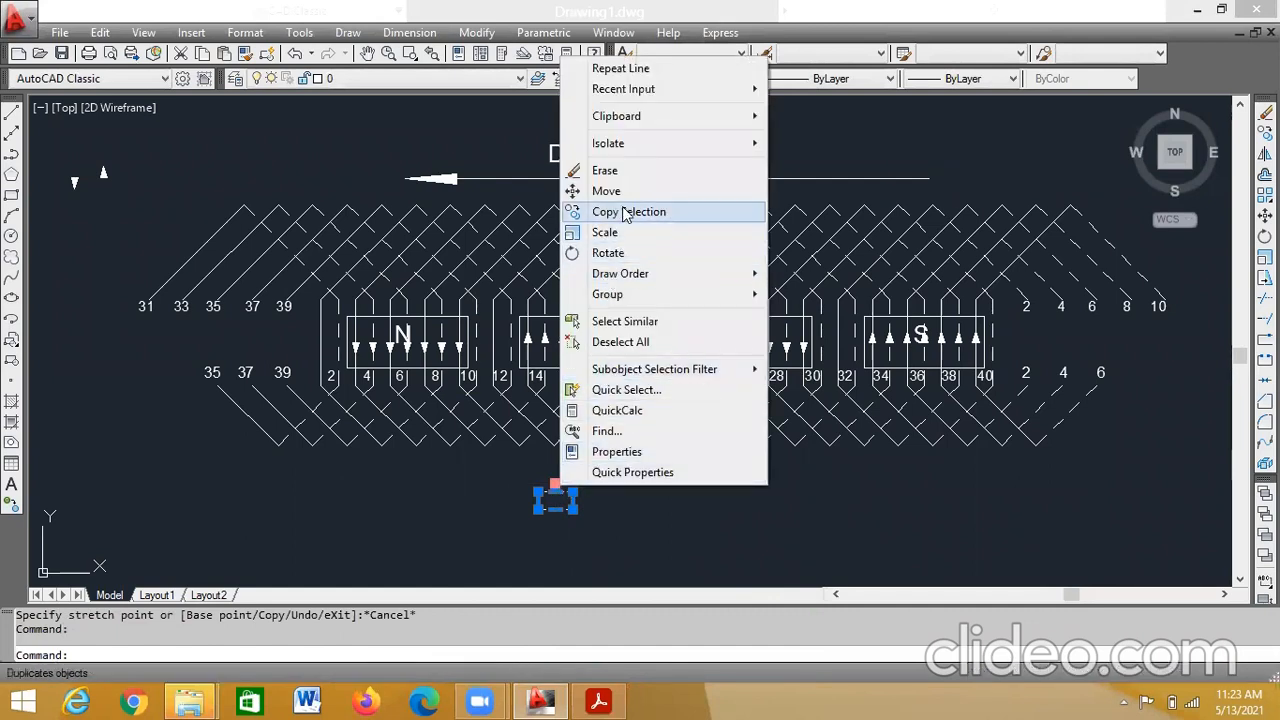
pyautogui.click(622, 212)
pyautogui.click(555, 484)
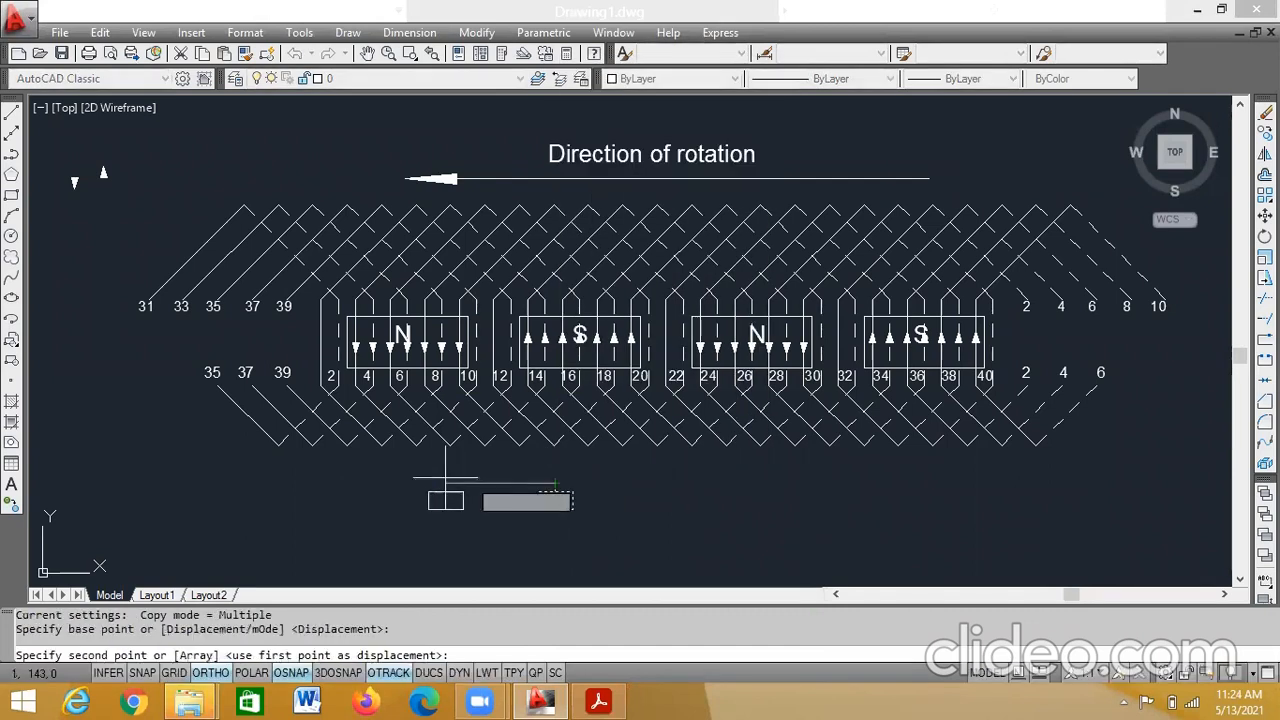
pyautogui.click(278, 445)
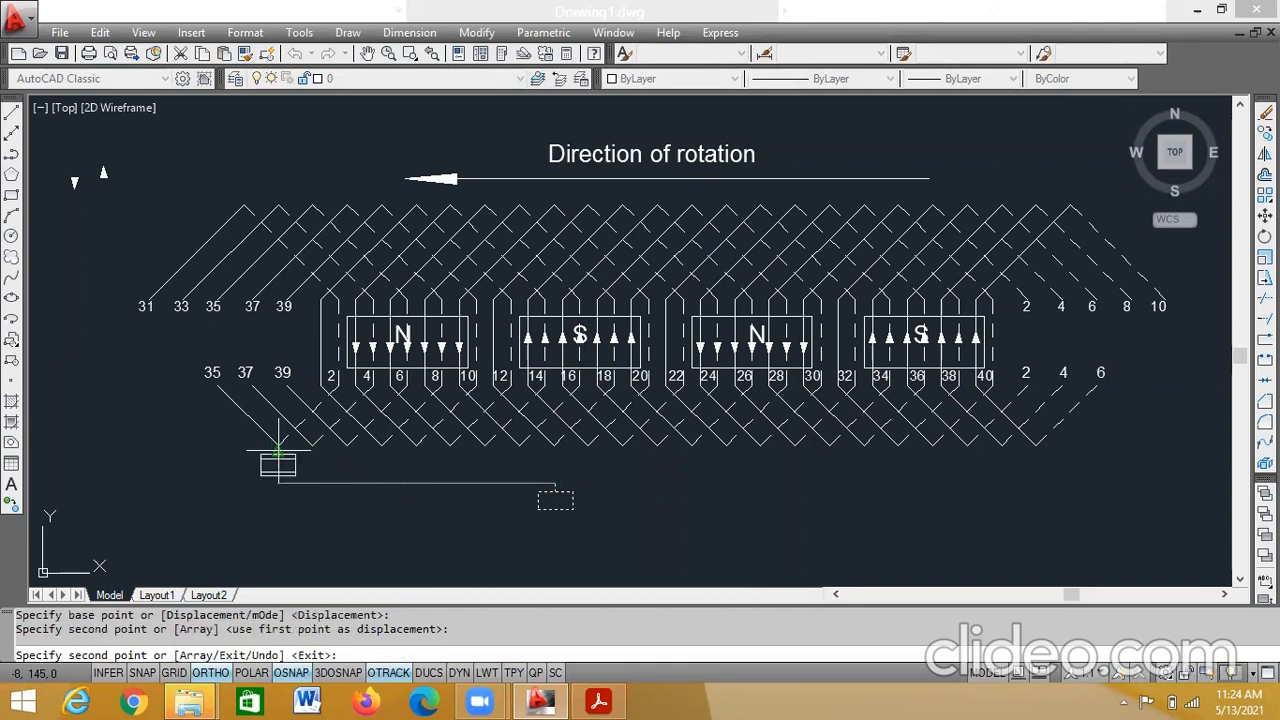
pyautogui.press('Escape')
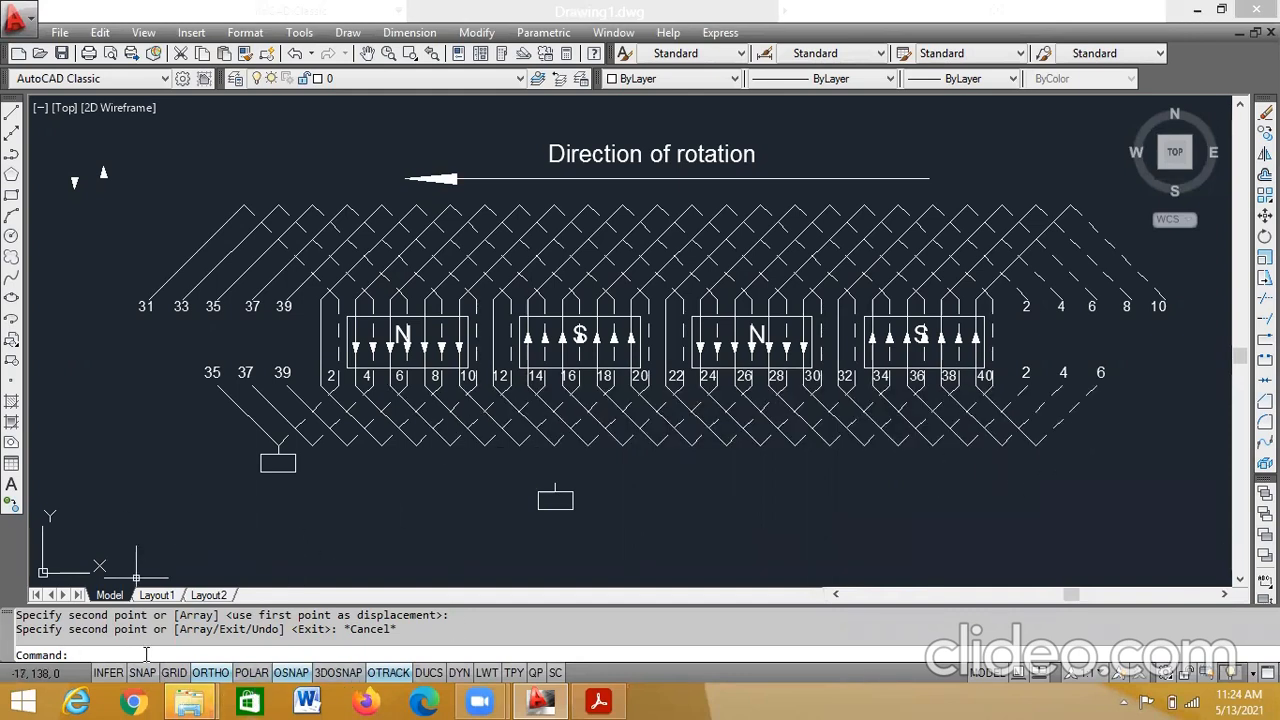
# - Create a rectangular array of the placed commutator segment and its stub, with 1 row and 23 columns spaced 2 apart
pyautogui.write('y')
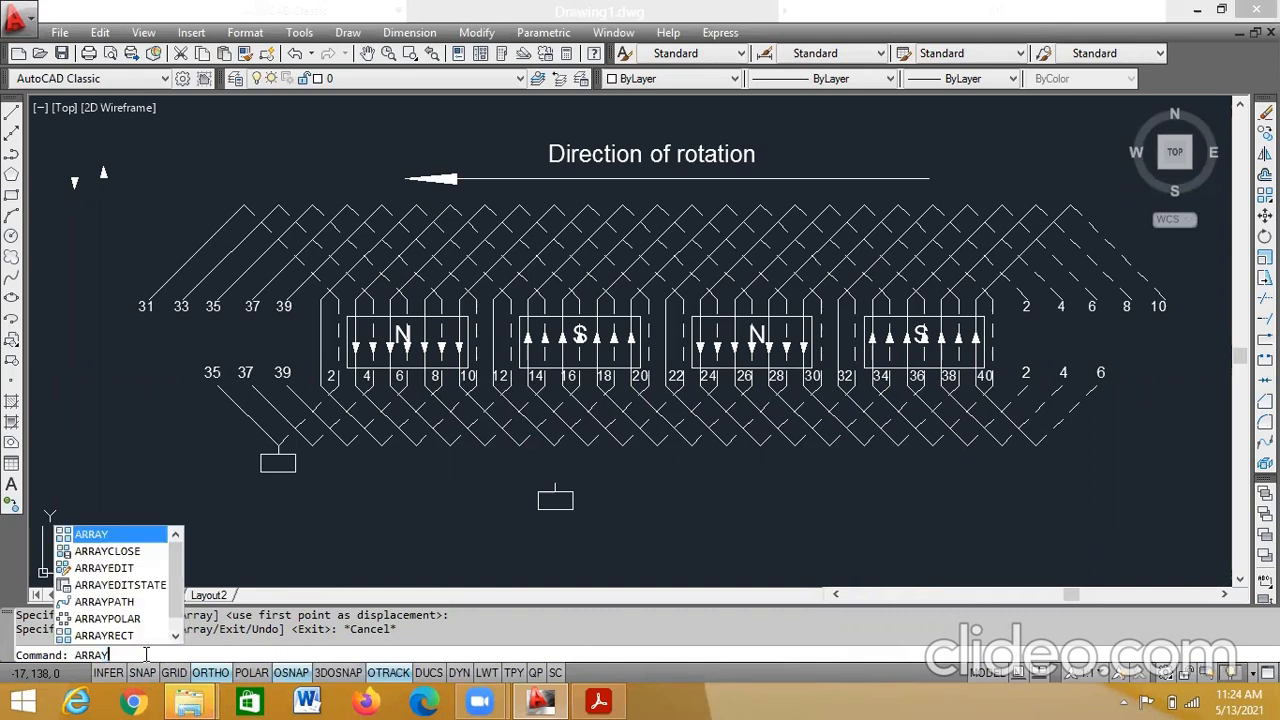
pyautogui.press('Return')
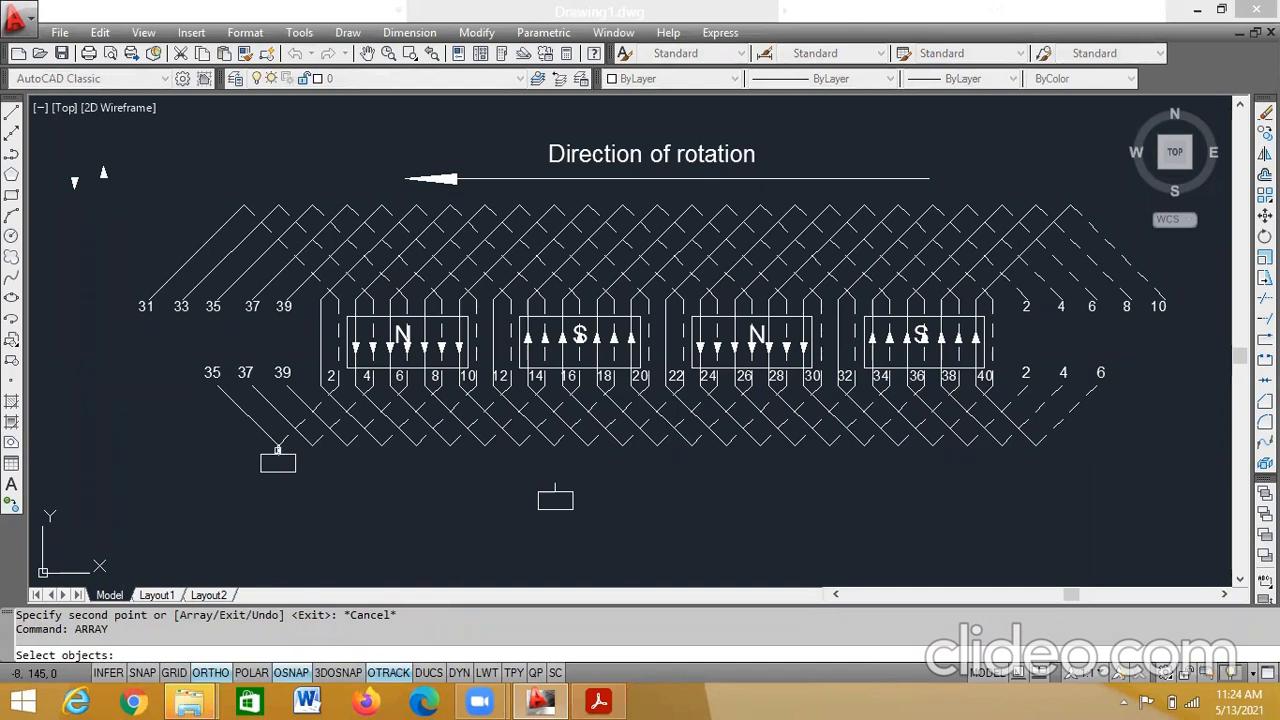
pyautogui.click(278, 449)
pyautogui.click(292, 455)
pyautogui.press('Return')
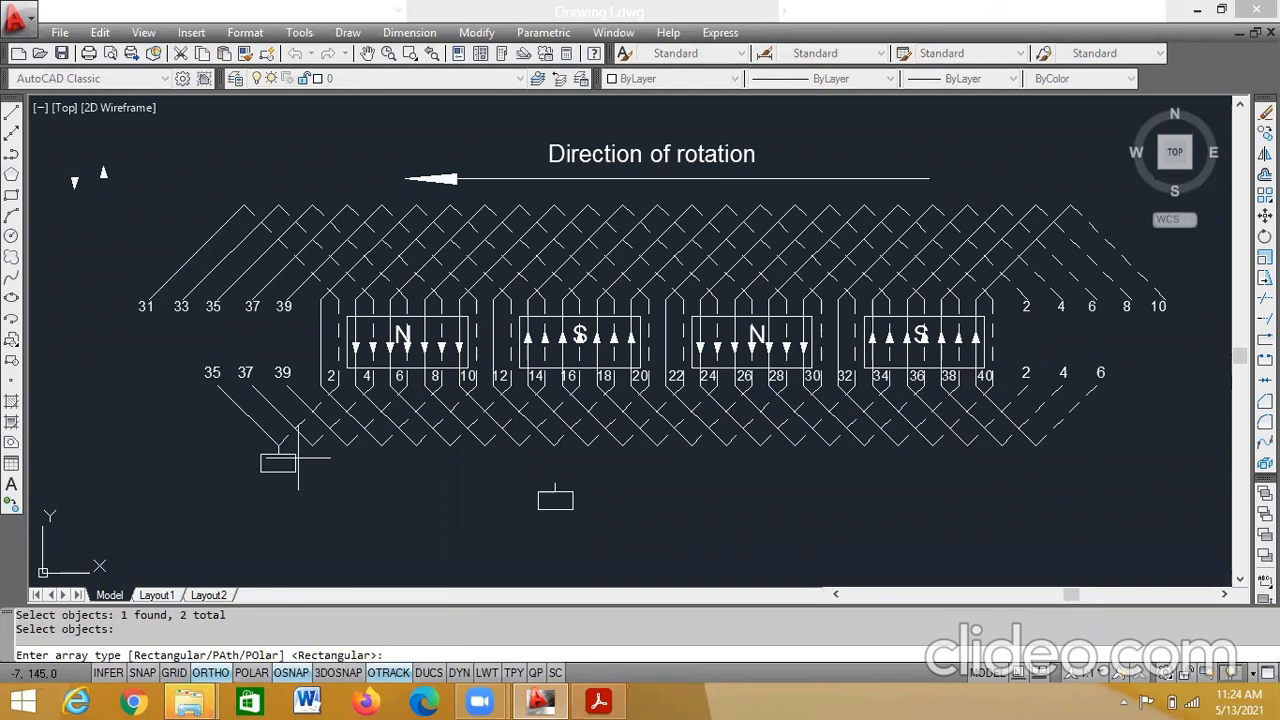
pyautogui.write('r')
pyautogui.press('Return')
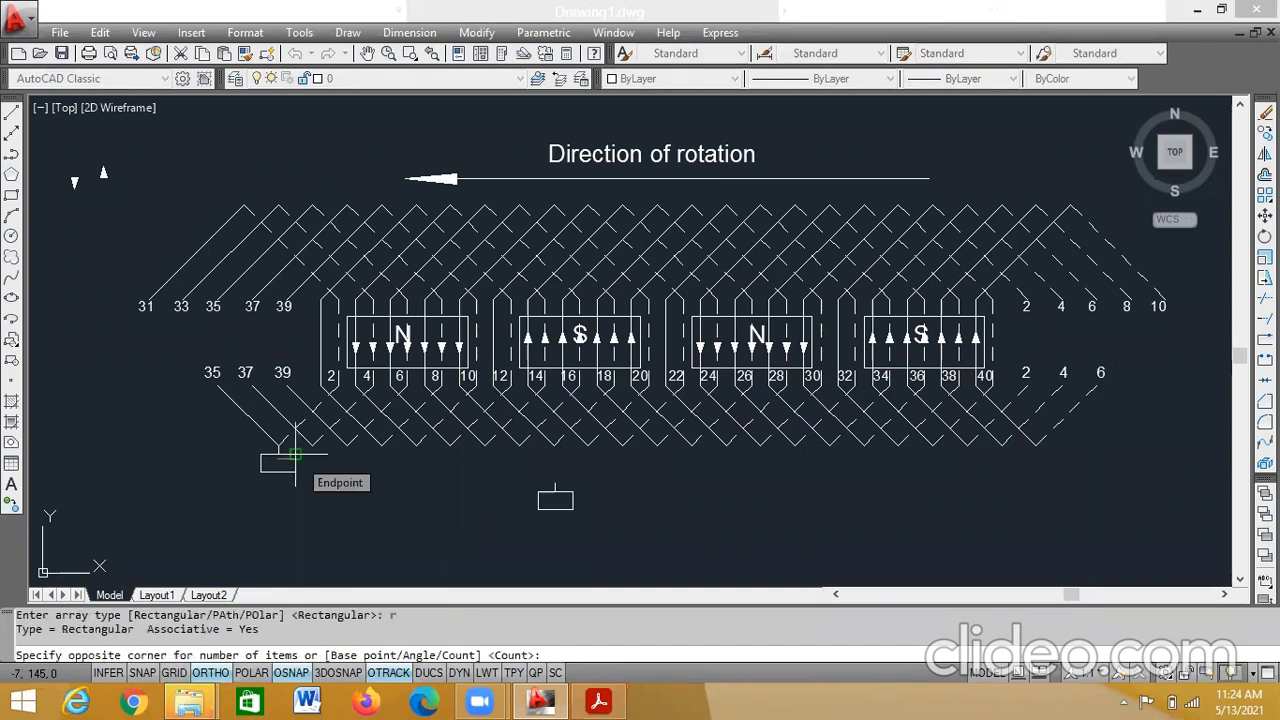
pyautogui.press('Return')
pyautogui.write('1')
pyautogui.press('Return')
pyautogui.write('2')
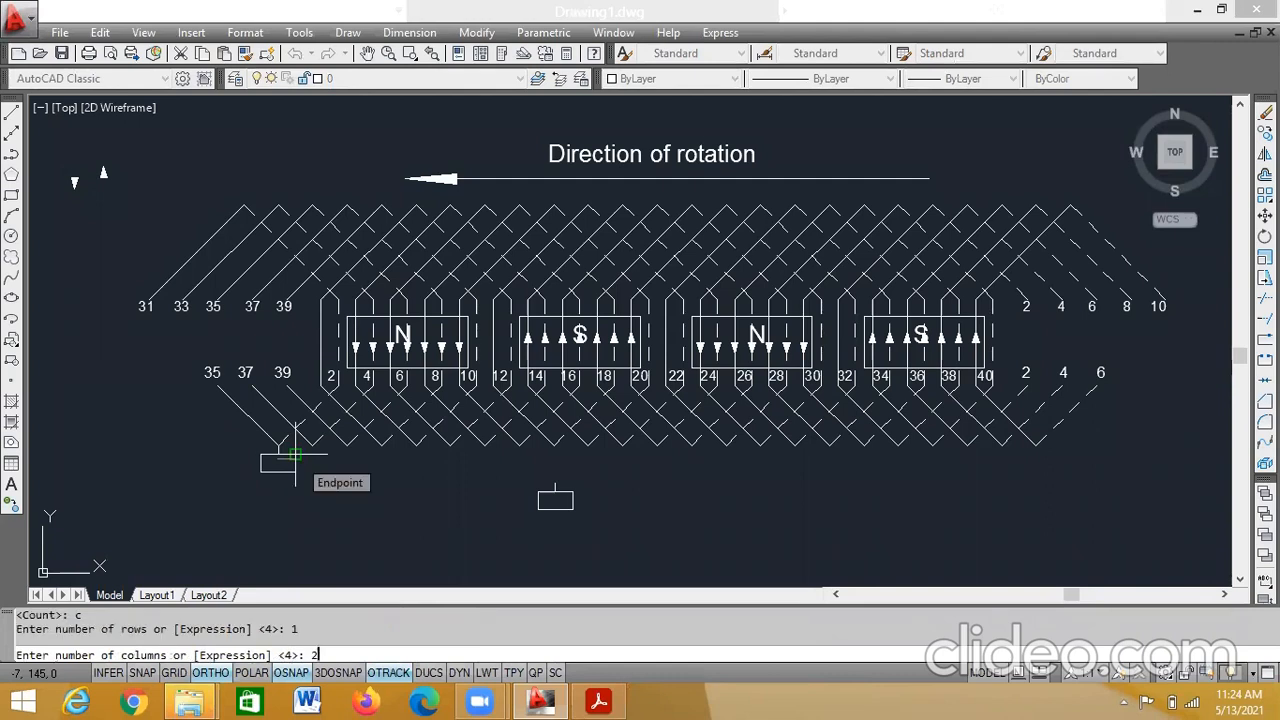
pyautogui.write('3')
pyautogui.press('Return')
pyautogui.write('s')
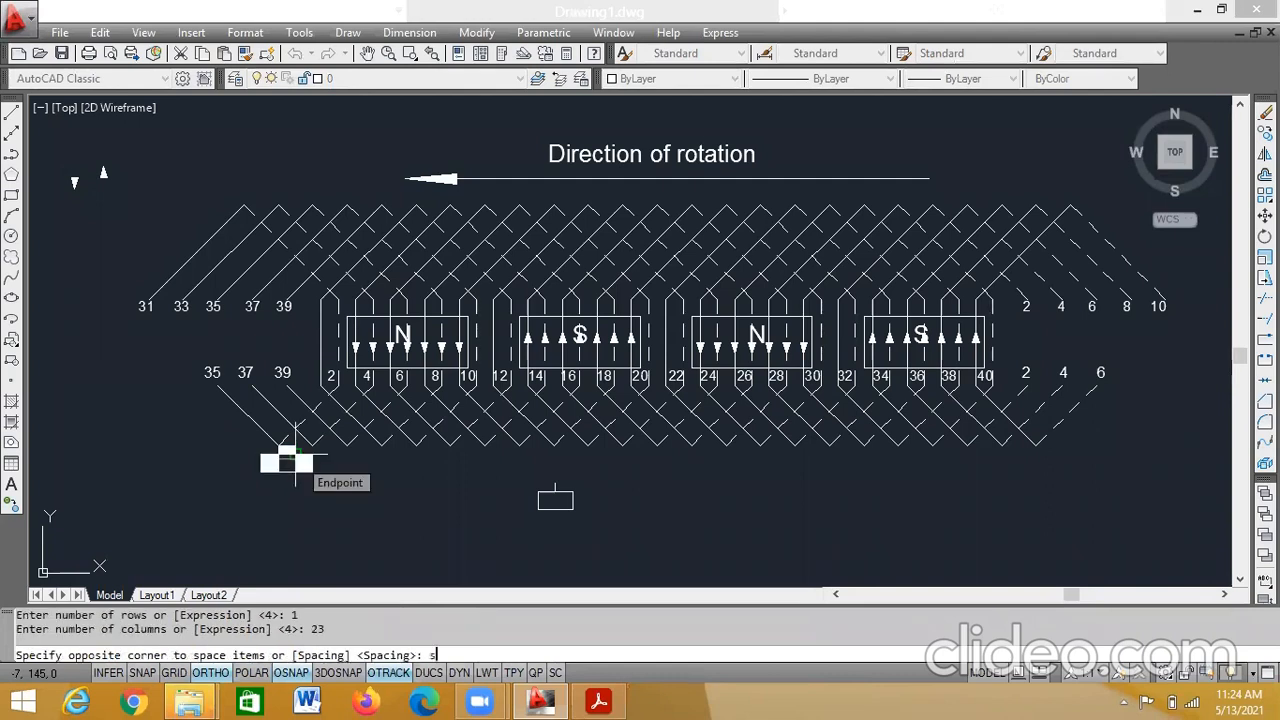
pyautogui.press('Return')
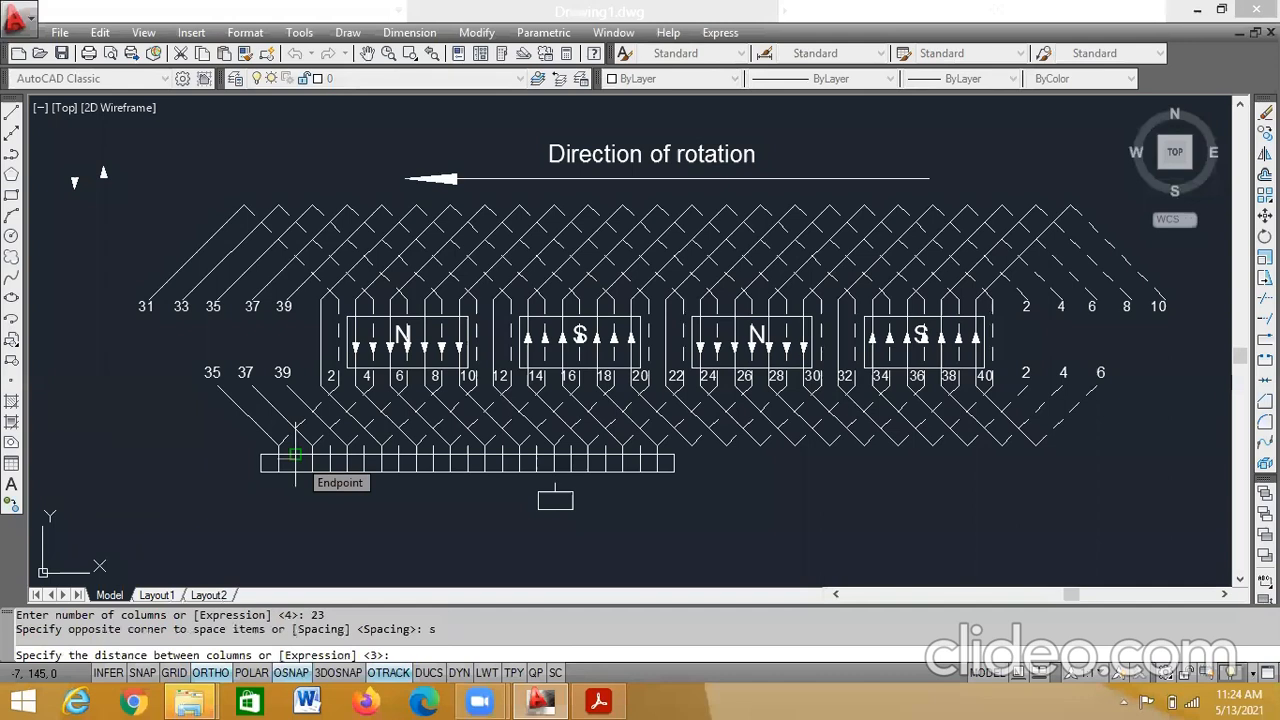
pyautogui.press('Return')
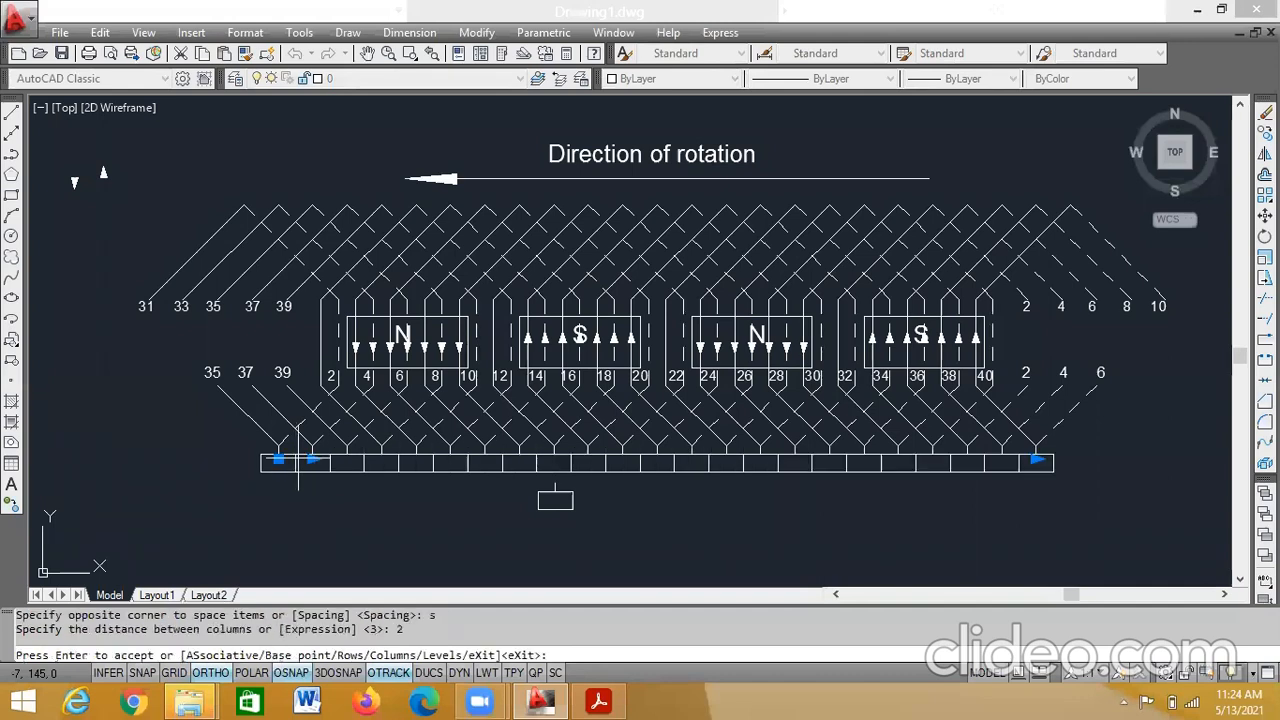
pyautogui.press('Escape')
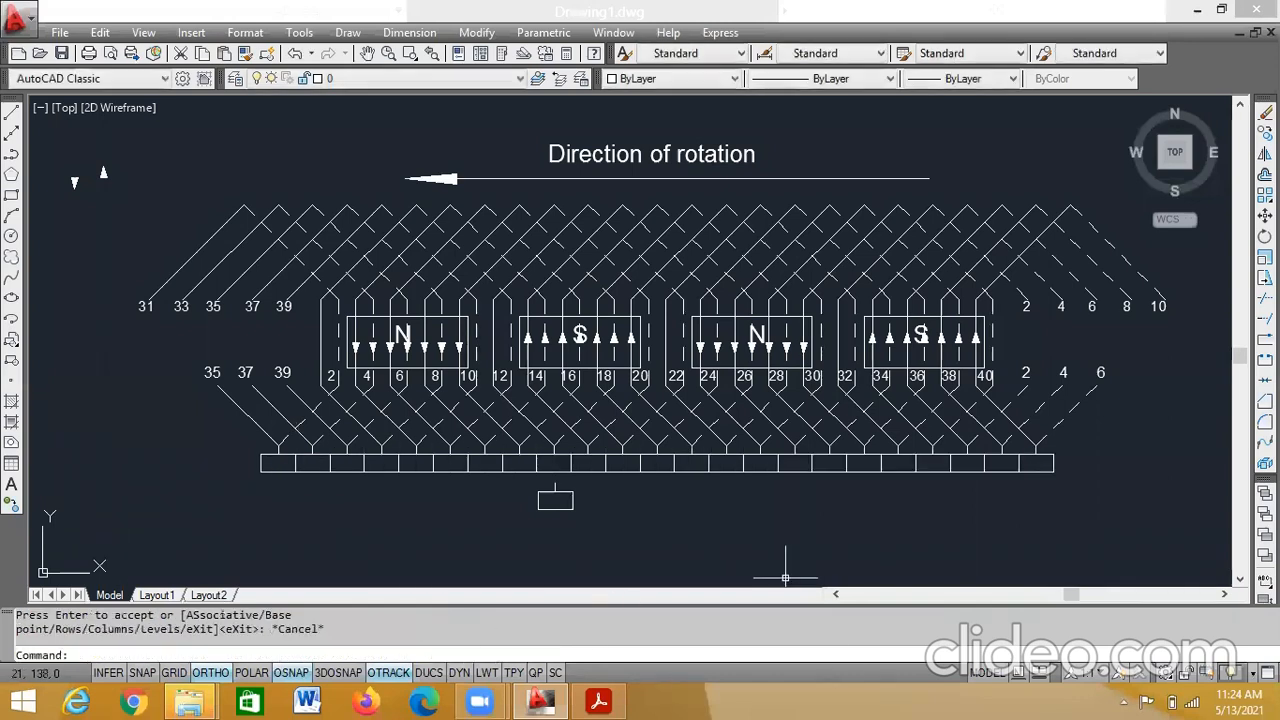
# - Erase the leftover original rectangle and stub line below the commutator row
pyautogui.click(555, 497)
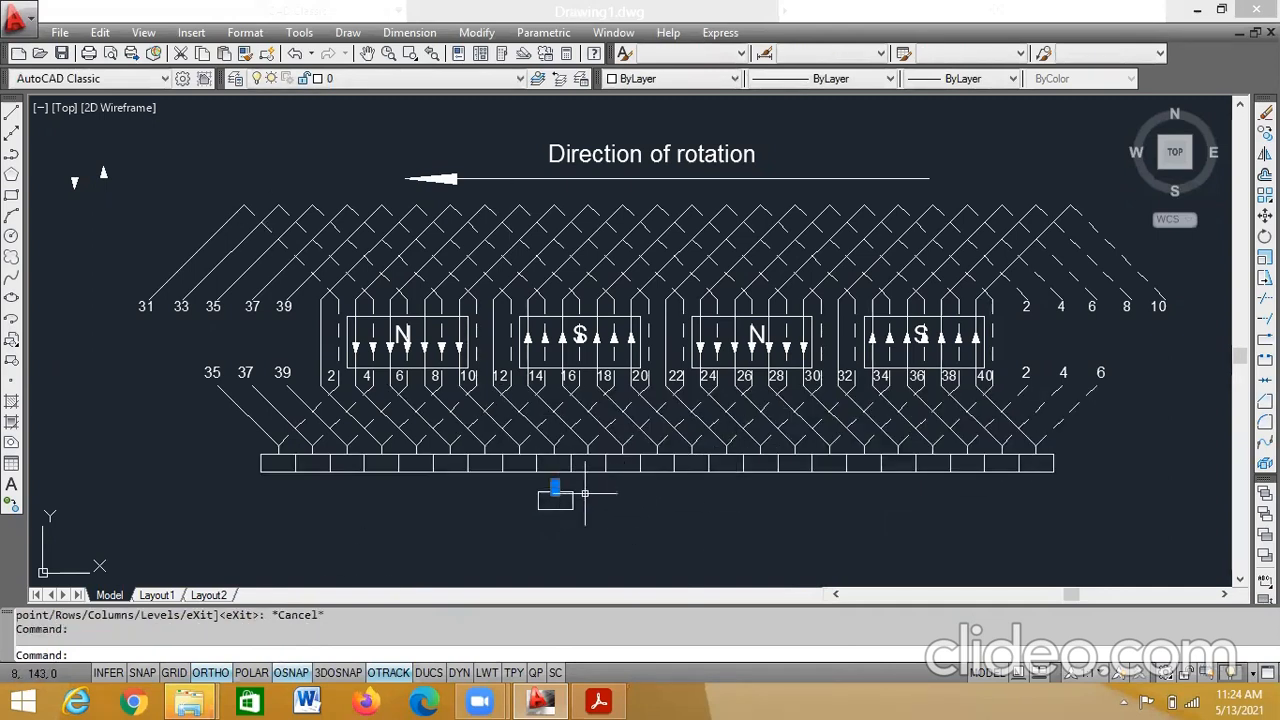
pyautogui.press('Delete')
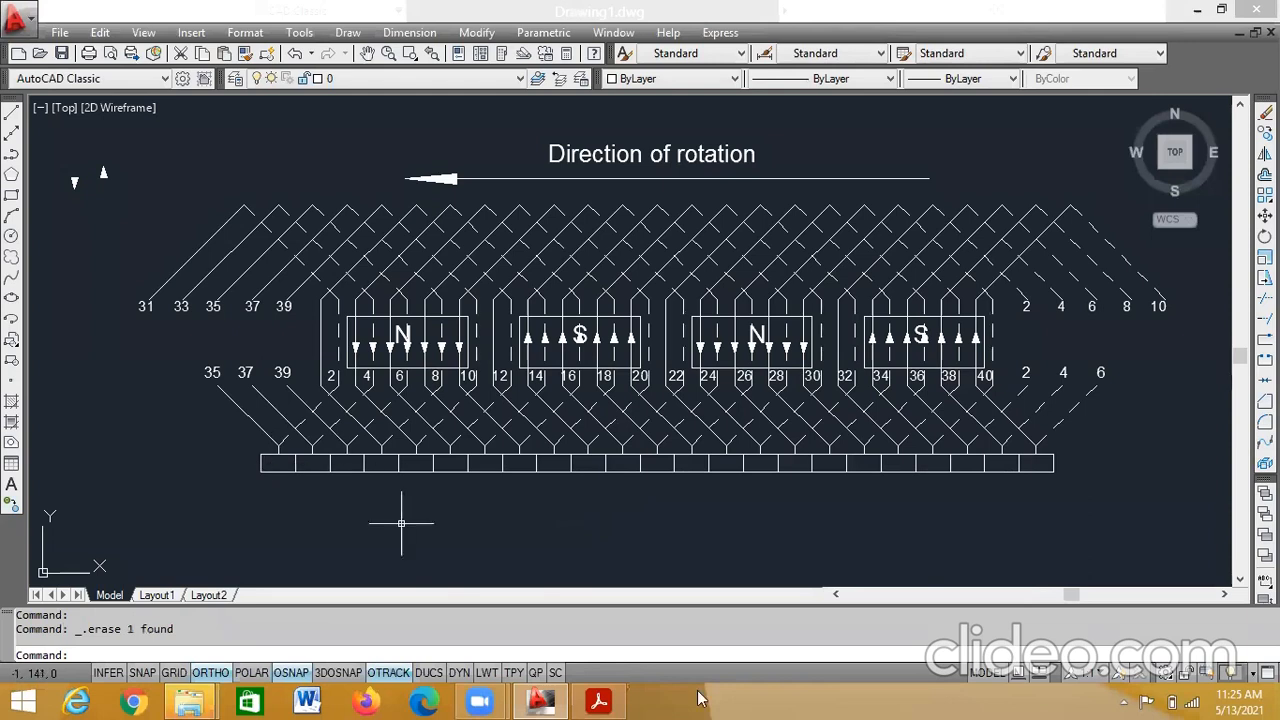
# - Switch to the lap winding PDF in Acrobat Reader, read the commutator segment numbering in the example drawing, and return to AutoCAD
pyautogui.click(598, 701)
pyautogui.scroll(-5, 428, 549)
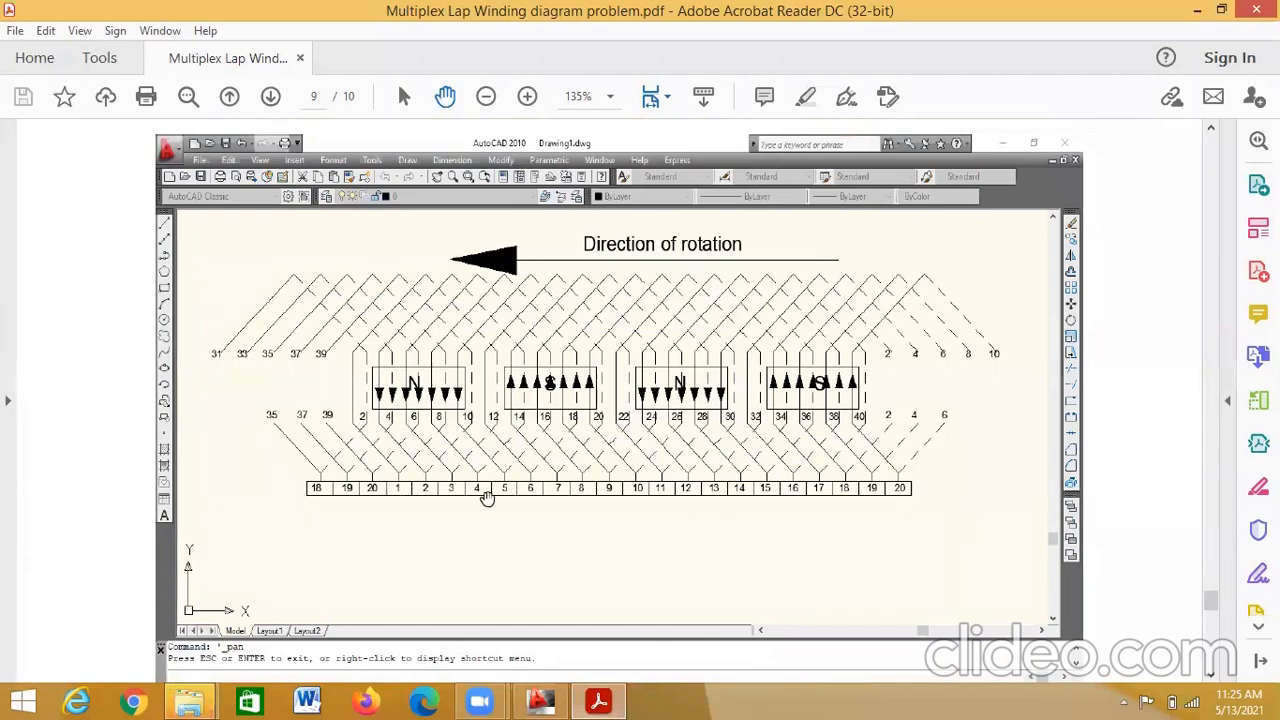
pyautogui.click(540, 700)
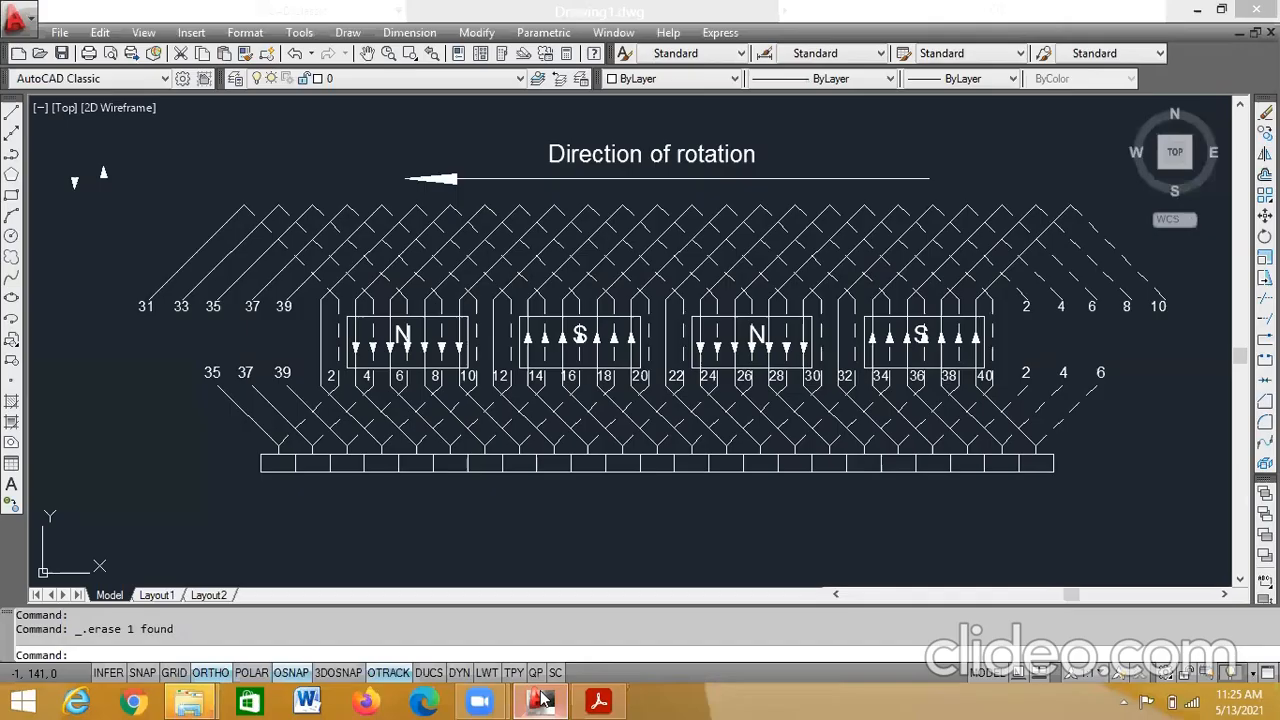
# - Start a single-line text at the left end of the commutator row, with height 0.3 and rotation 0
pyautogui.click(350, 33)
pyautogui.moveTo(400, 589)
pyautogui.click(548, 611)
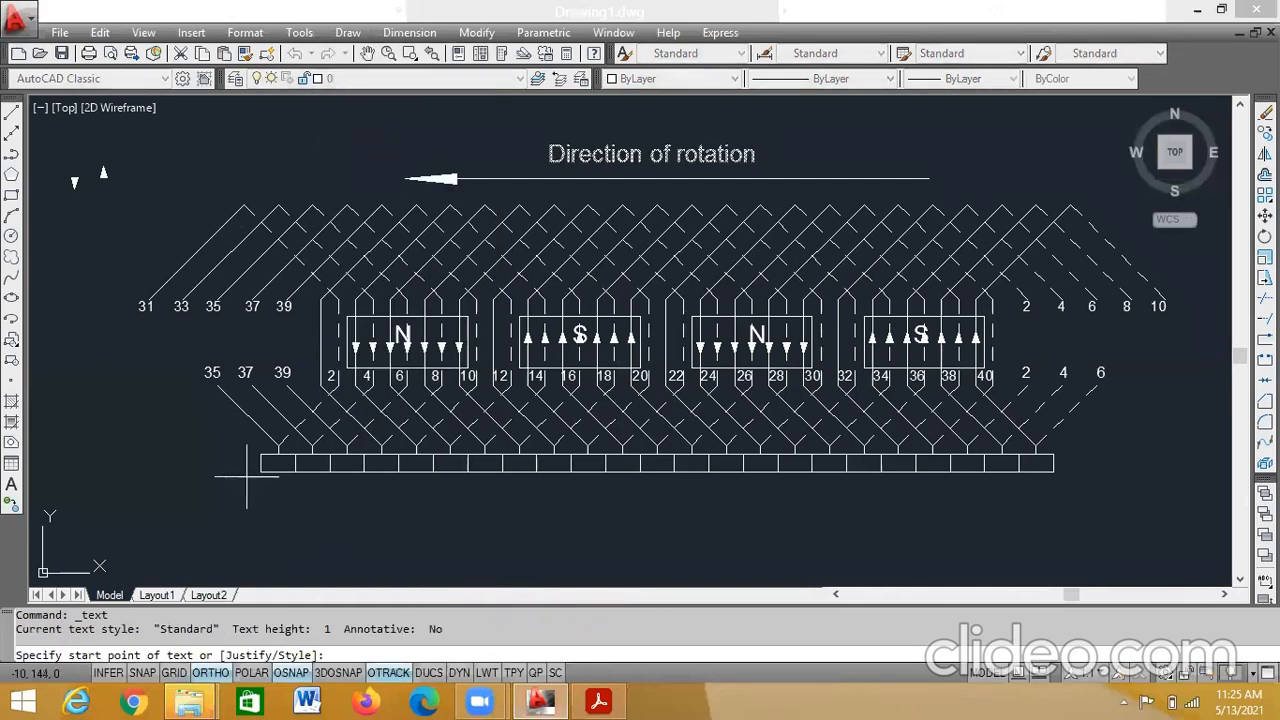
pyautogui.click(256, 463)
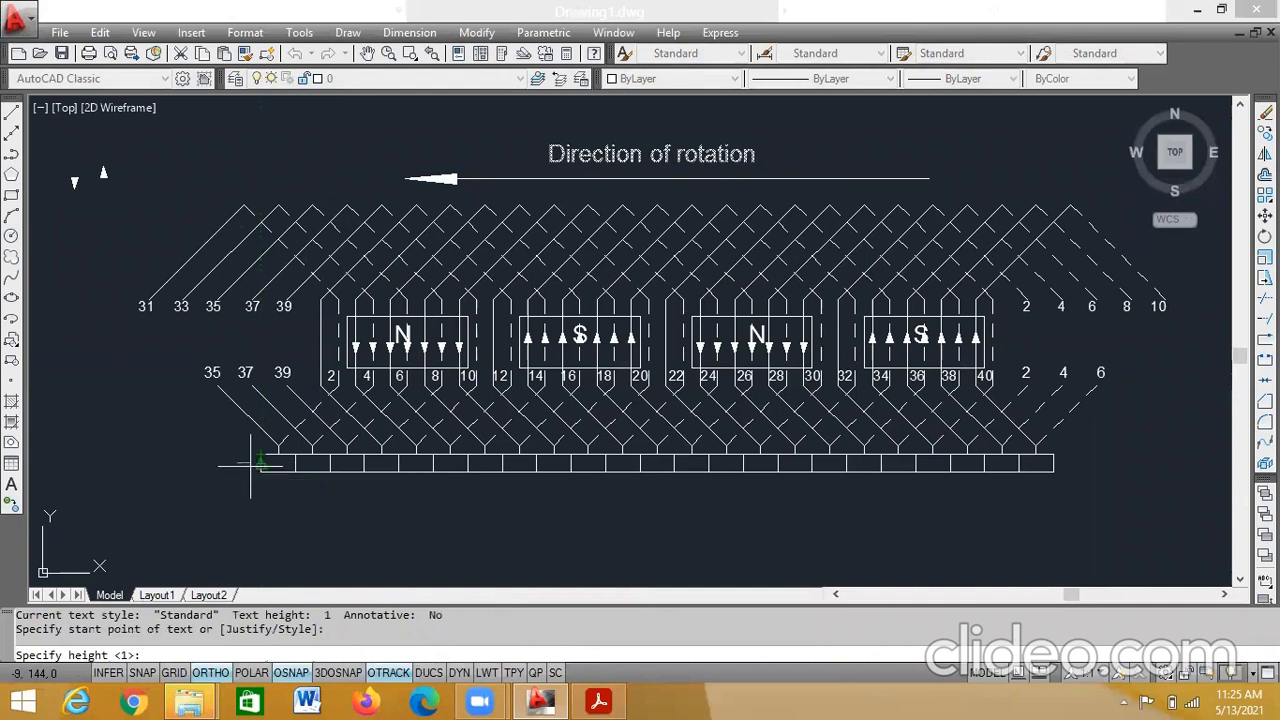
pyautogui.write('0.')
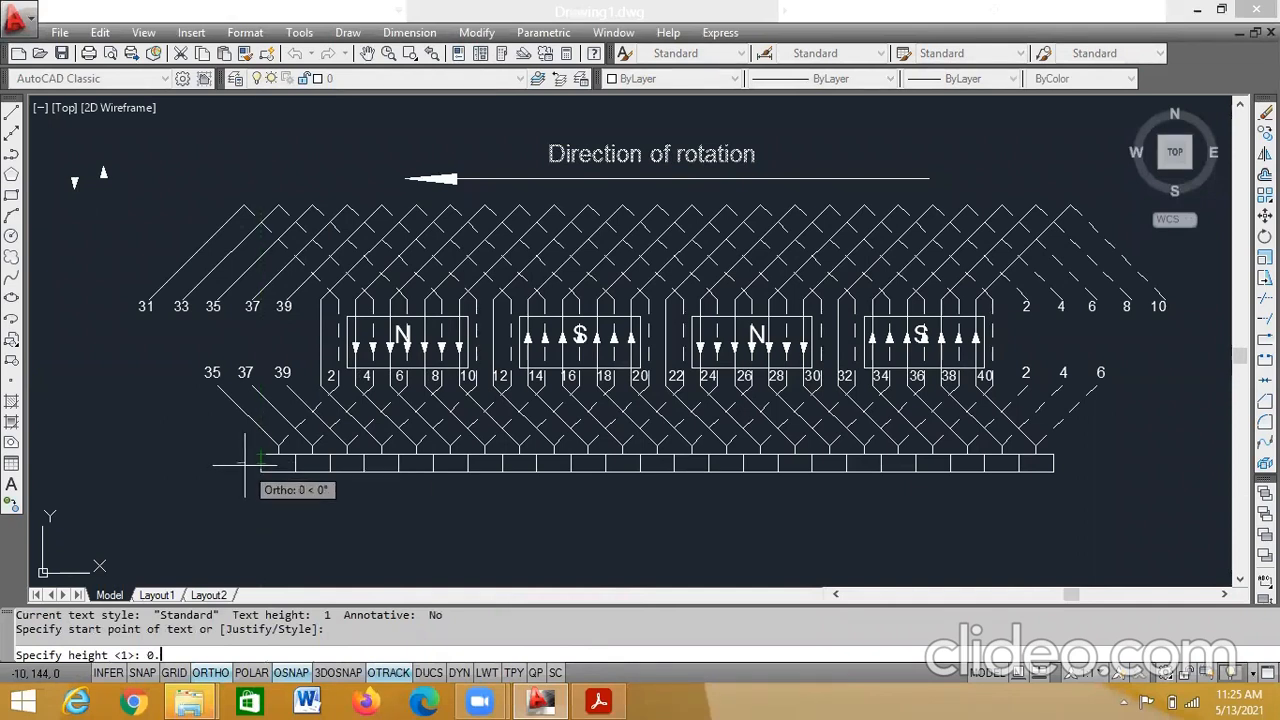
pyautogui.write('3')
pyautogui.press('Return')
pyautogui.write('0')
pyautogui.press('Return')
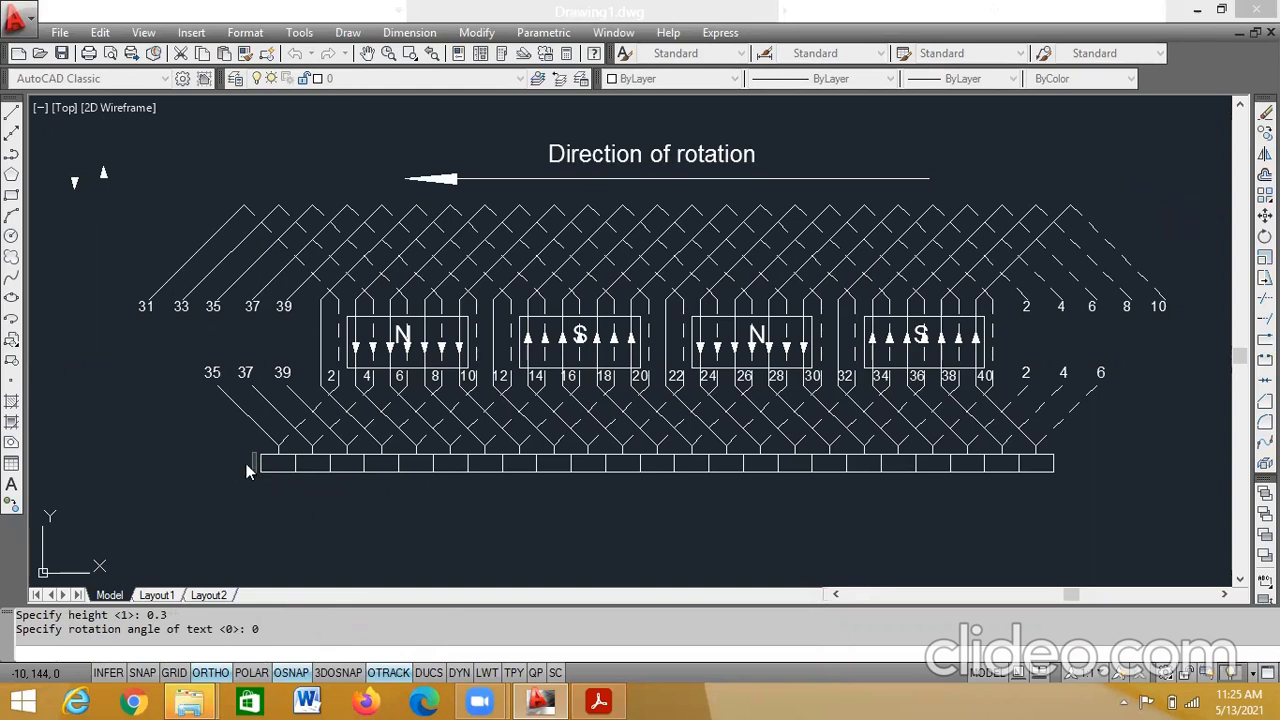
# - Enter the commutator segment numbers 18, 19, 20 and 1 through 20 as one spaced text line and finish the text
pyautogui.write('18   19   ')
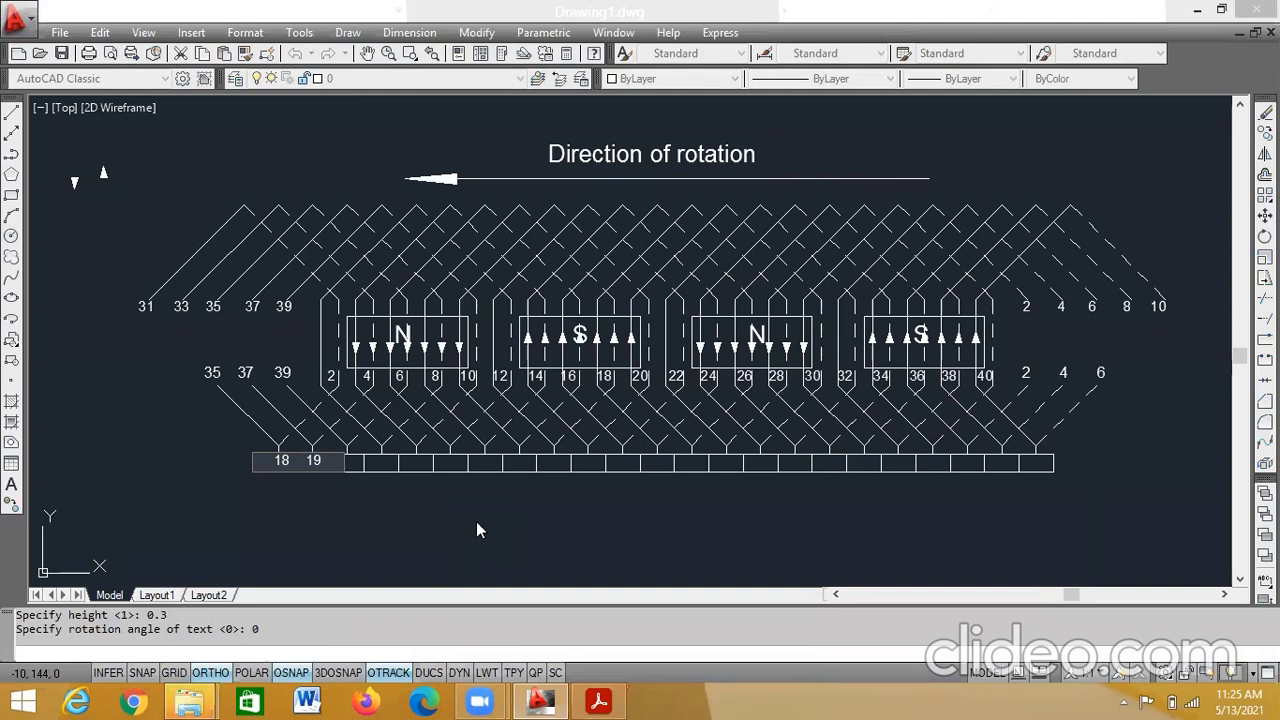
pyautogui.write('20   1  2  3  4')
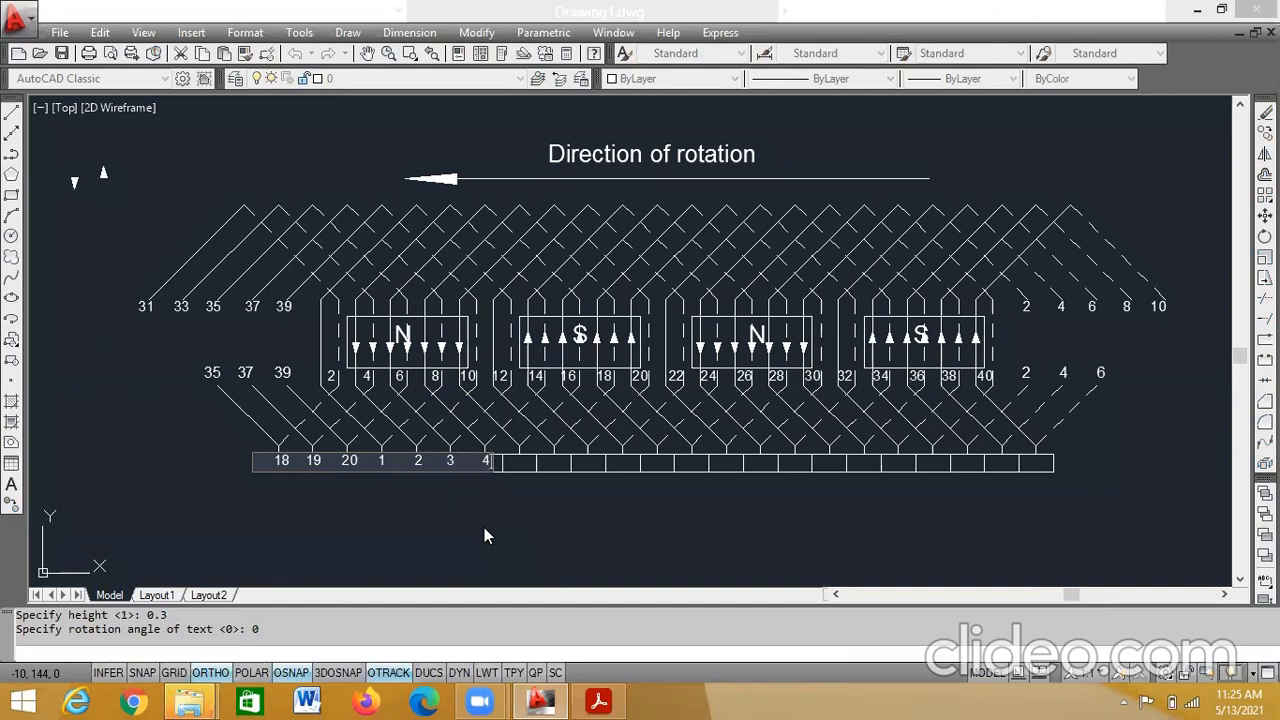
pyautogui.write('  5  ')
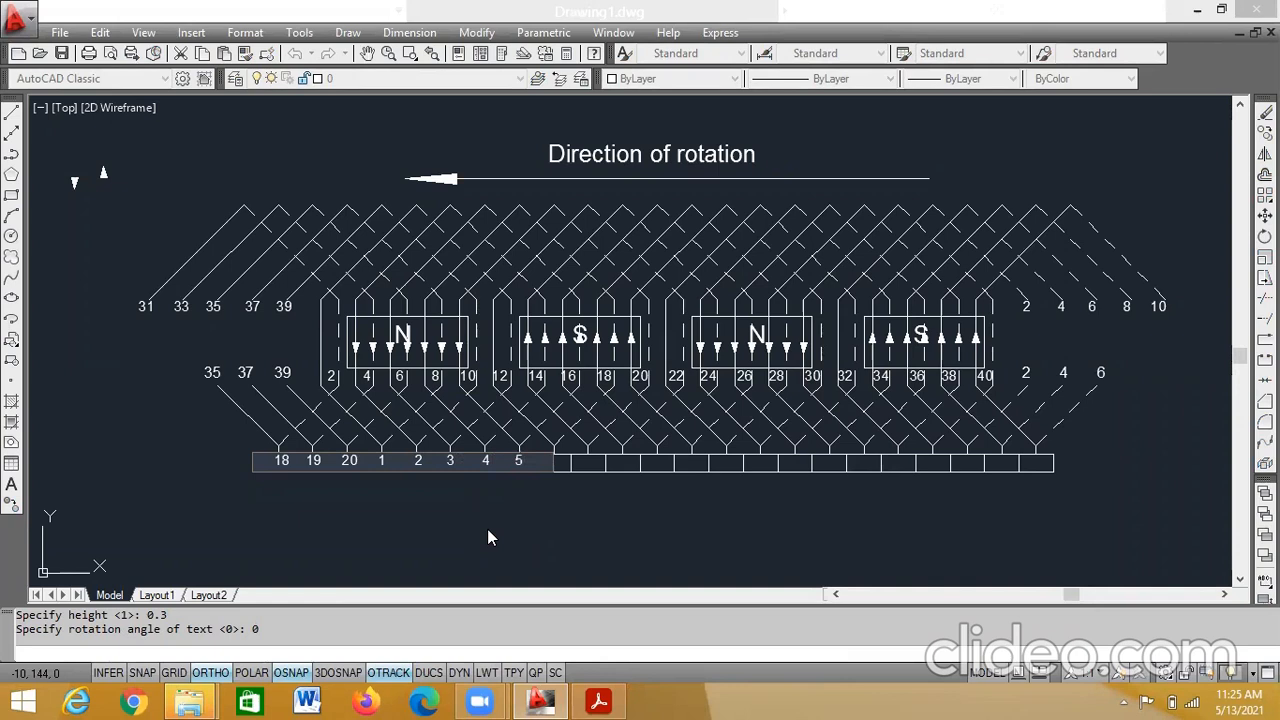
pyautogui.write('6  7  ')
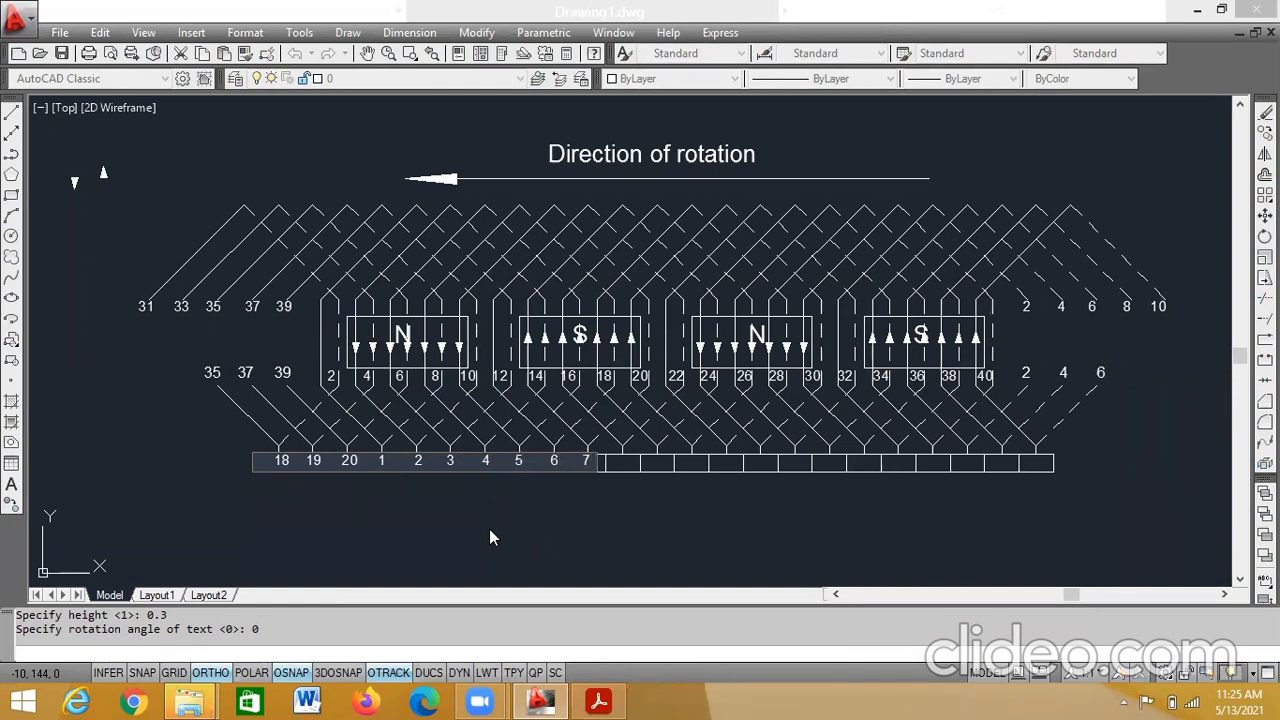
pyautogui.write('8')
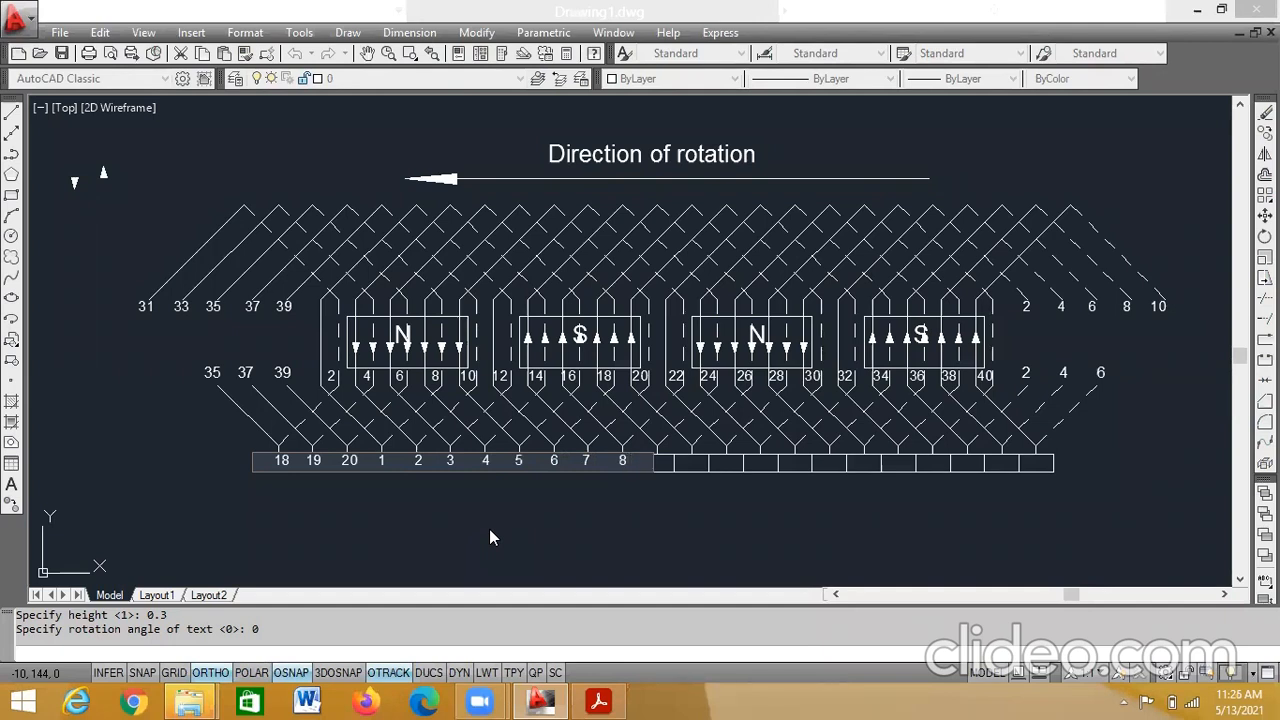
pyautogui.write('  9  10 ')
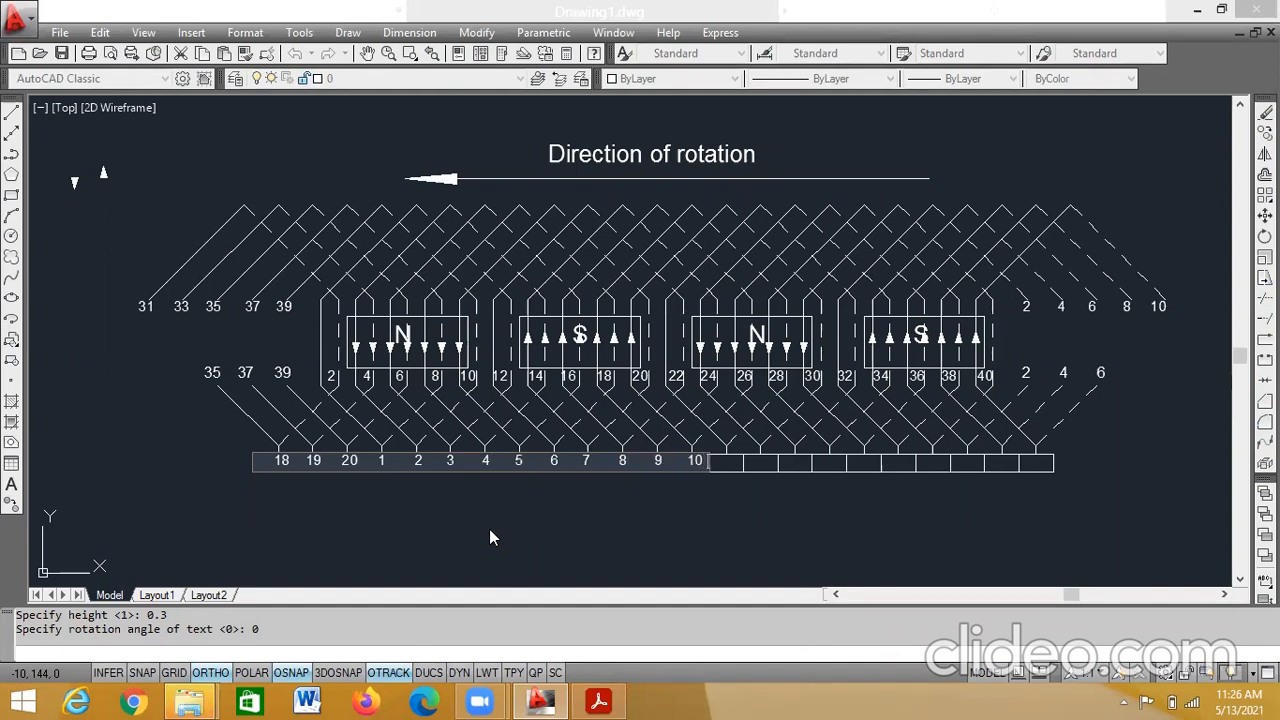
pyautogui.write('11 12')
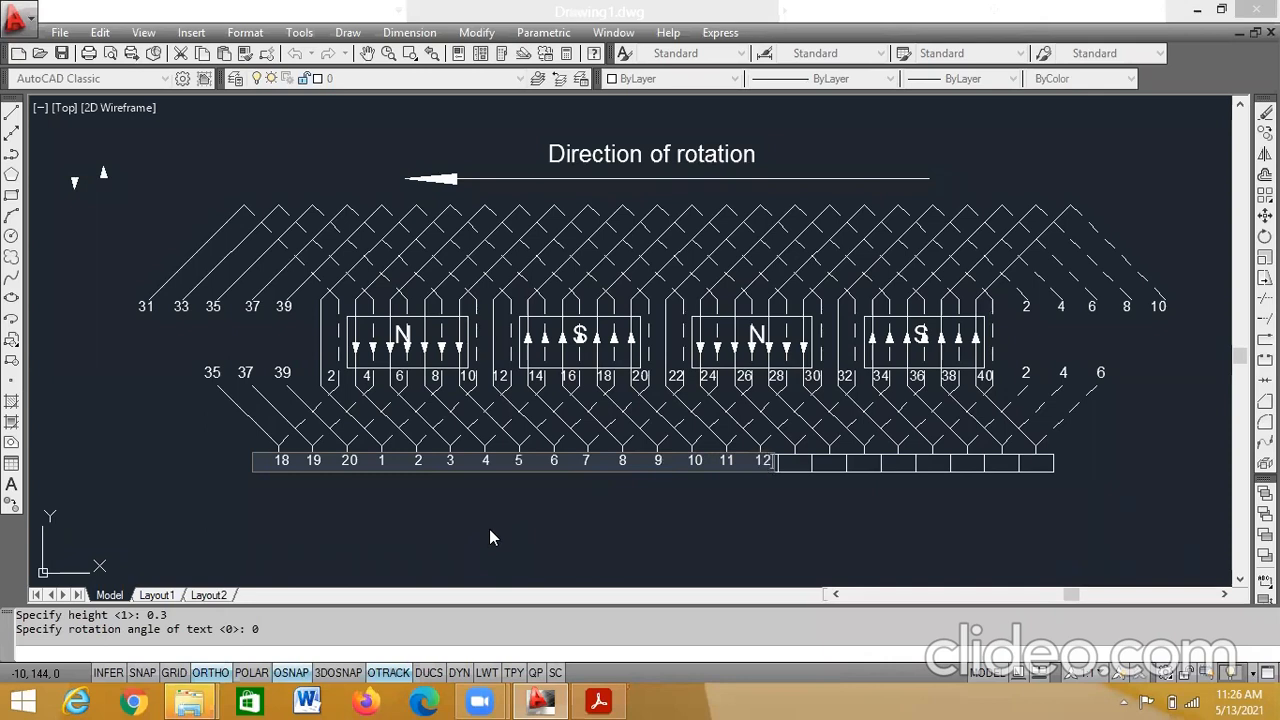
pyautogui.write(' 13 14 15 16')
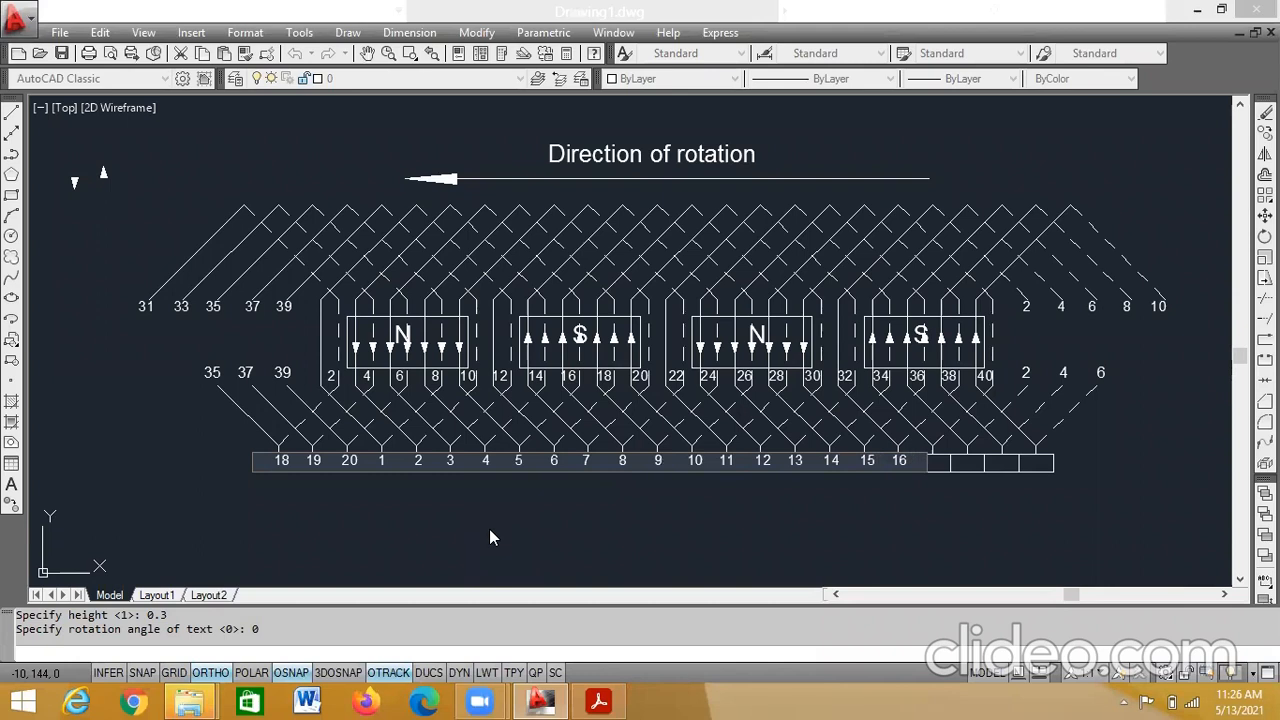
pyautogui.write(' 17 18')
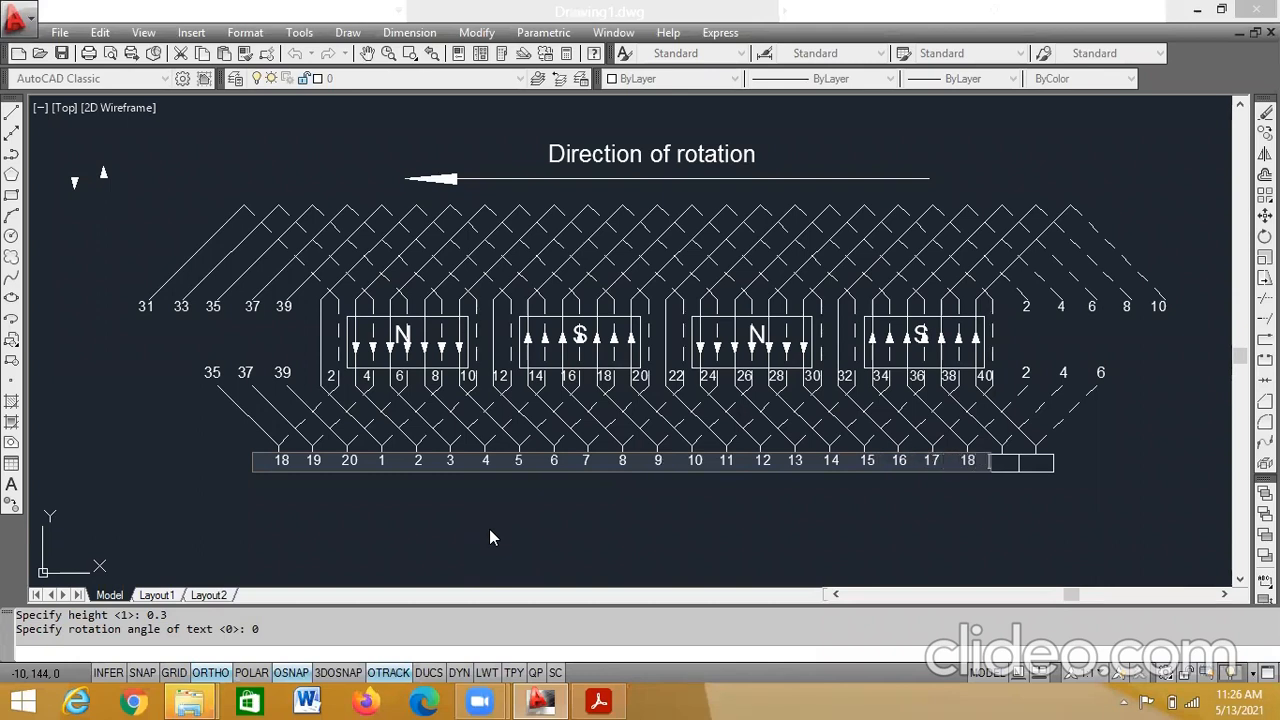
pyautogui.write(' 19 20')
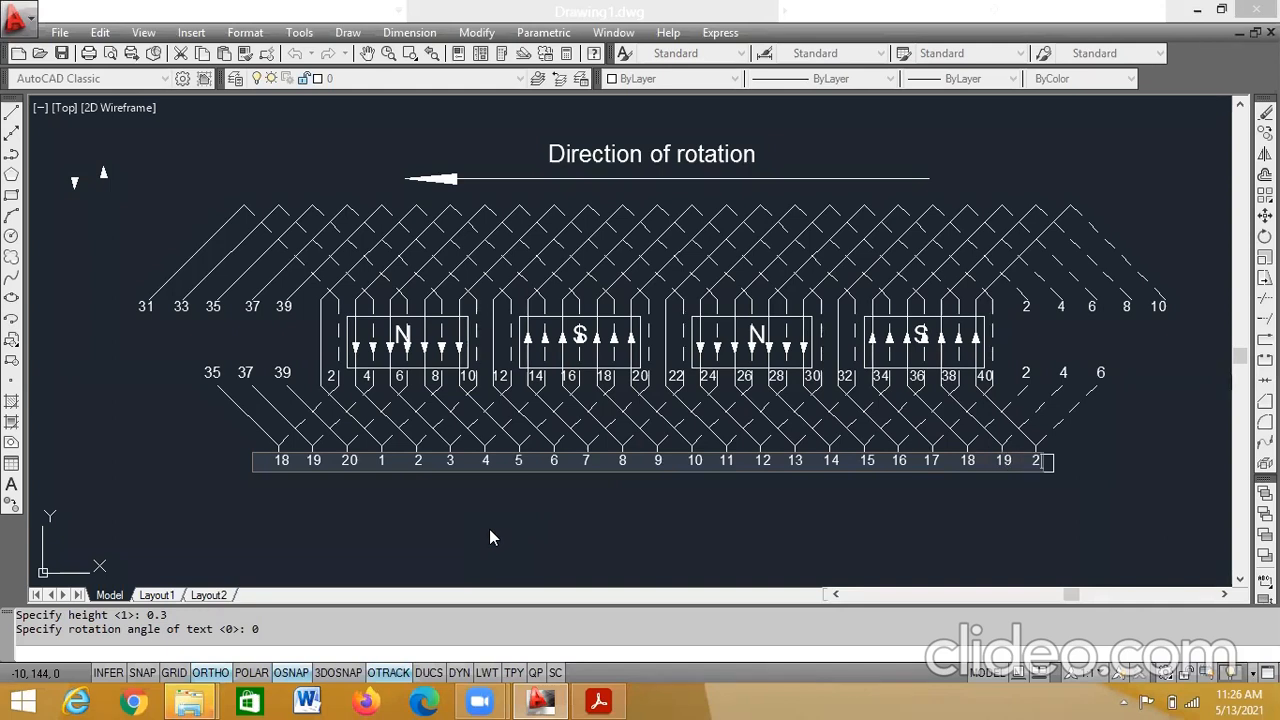
pyautogui.click(1087, 505)
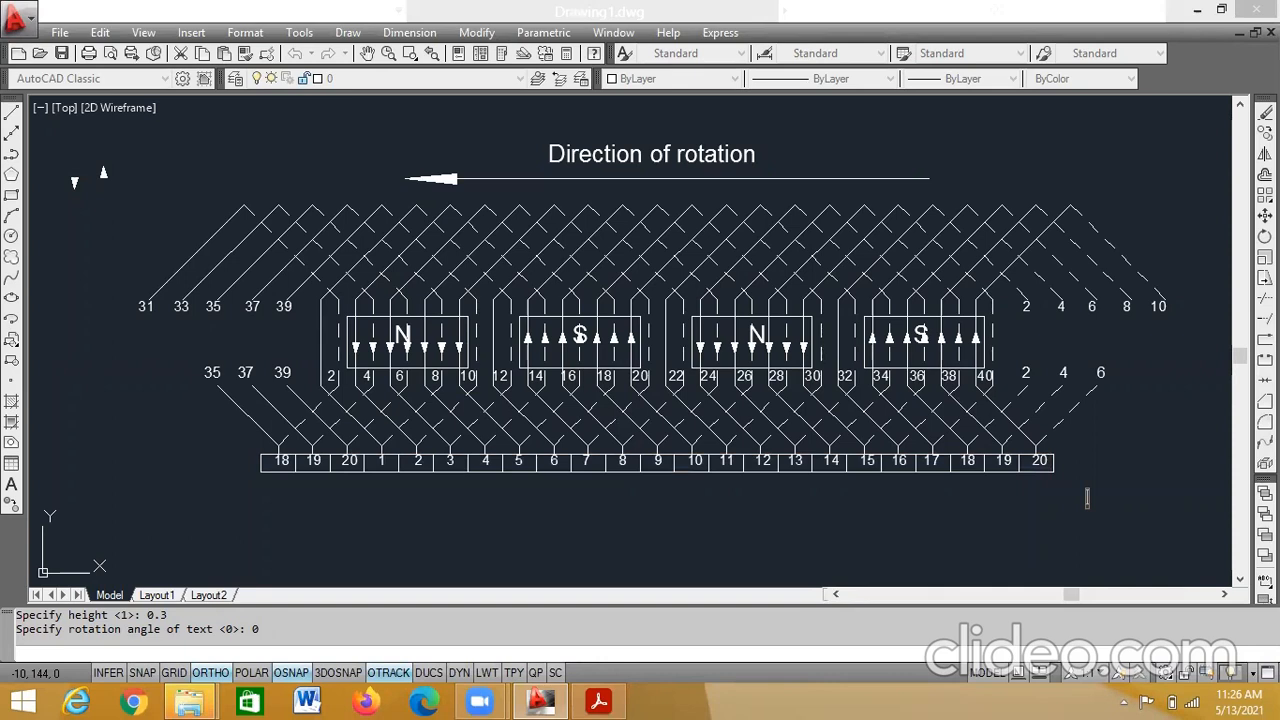
pyautogui.press('Return')
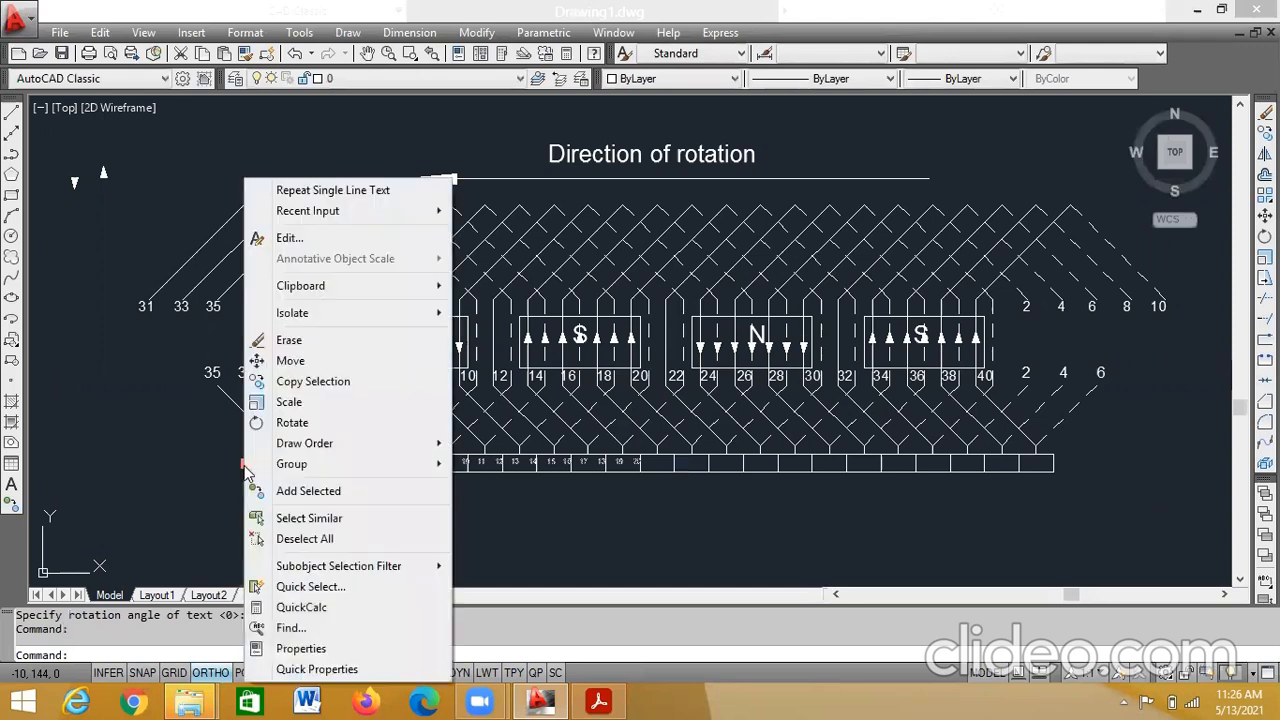
# - Scale up the commutator number text freehand from its left end so the digits fill the segment height
pyautogui.click(289, 401)
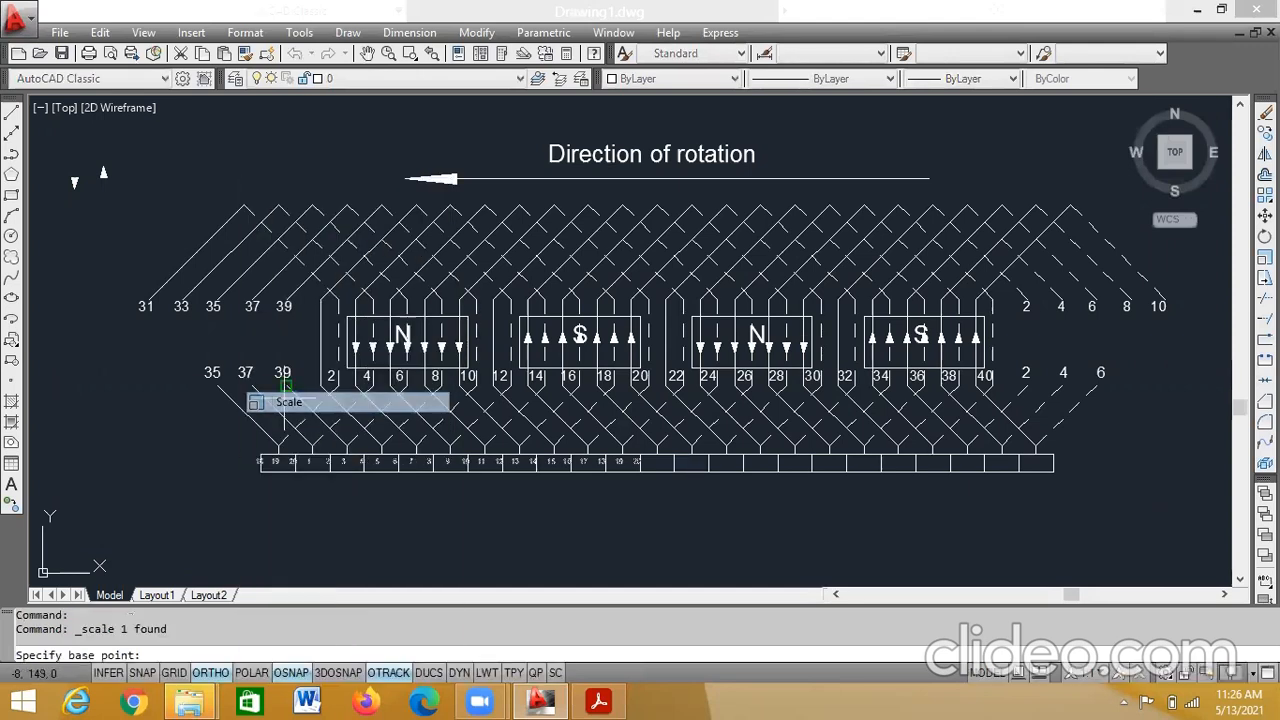
pyautogui.click(258, 462)
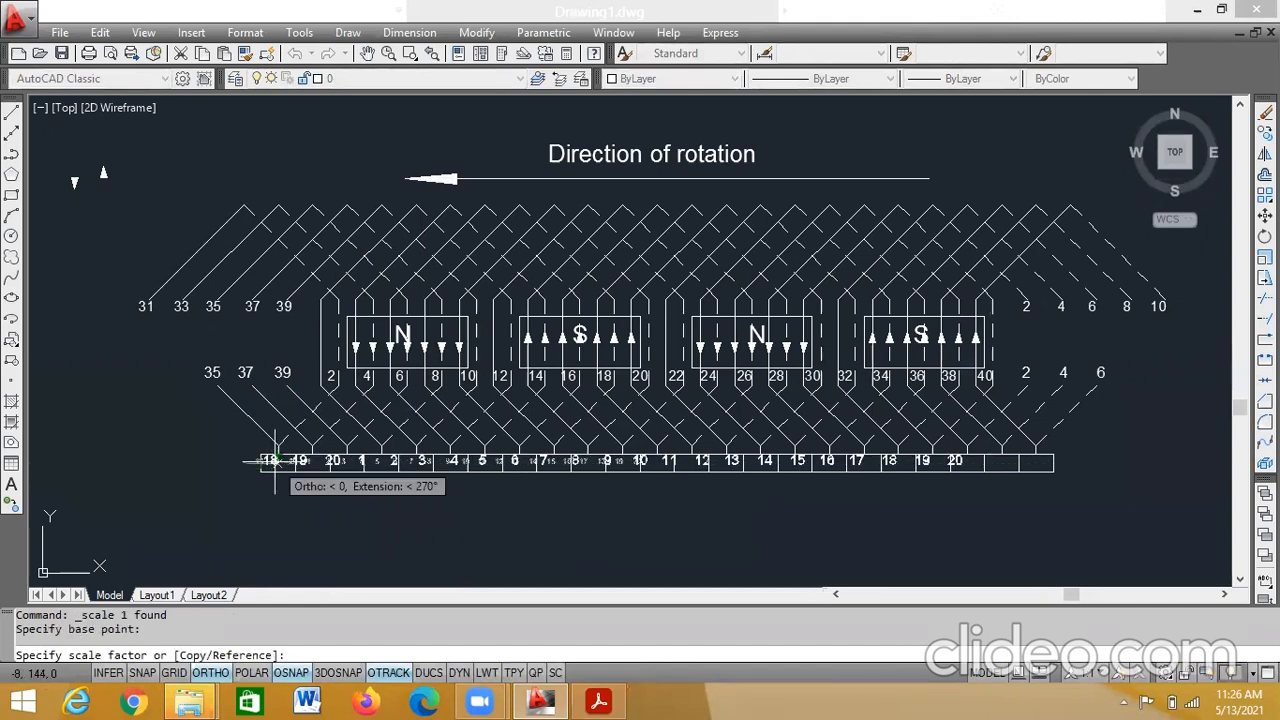
pyautogui.click(272, 495)
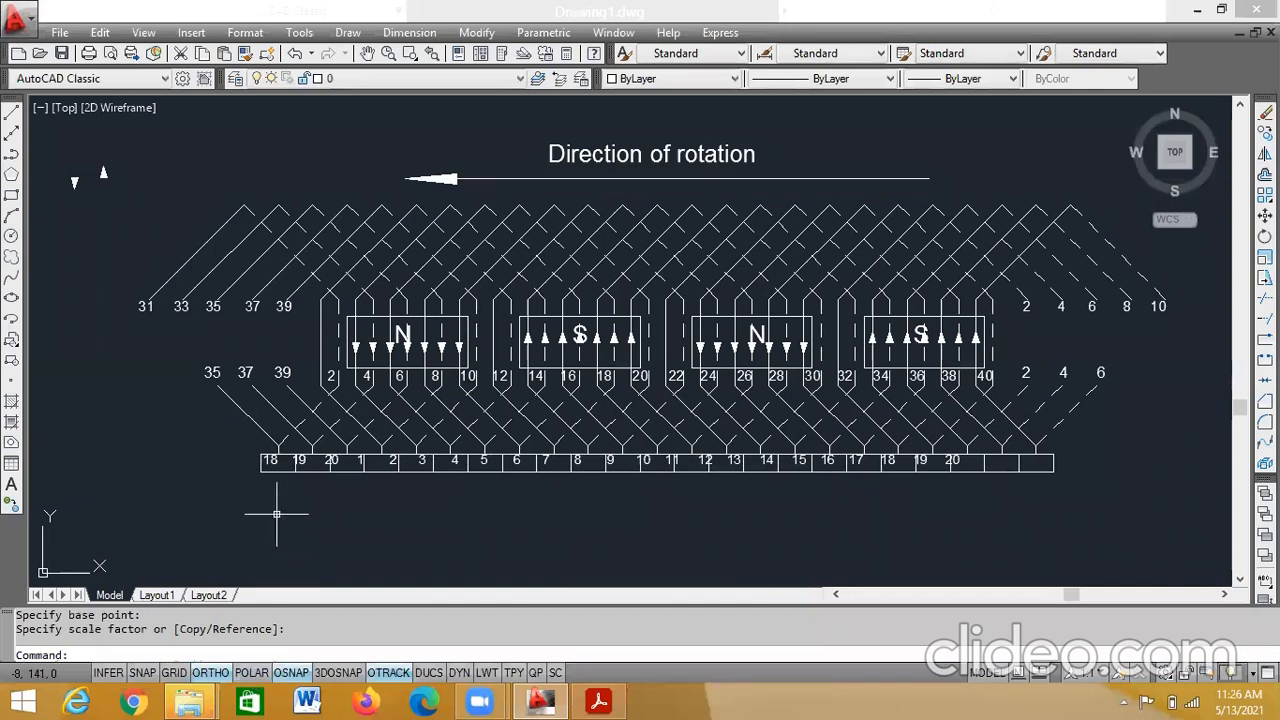
pyautogui.press('Escape')
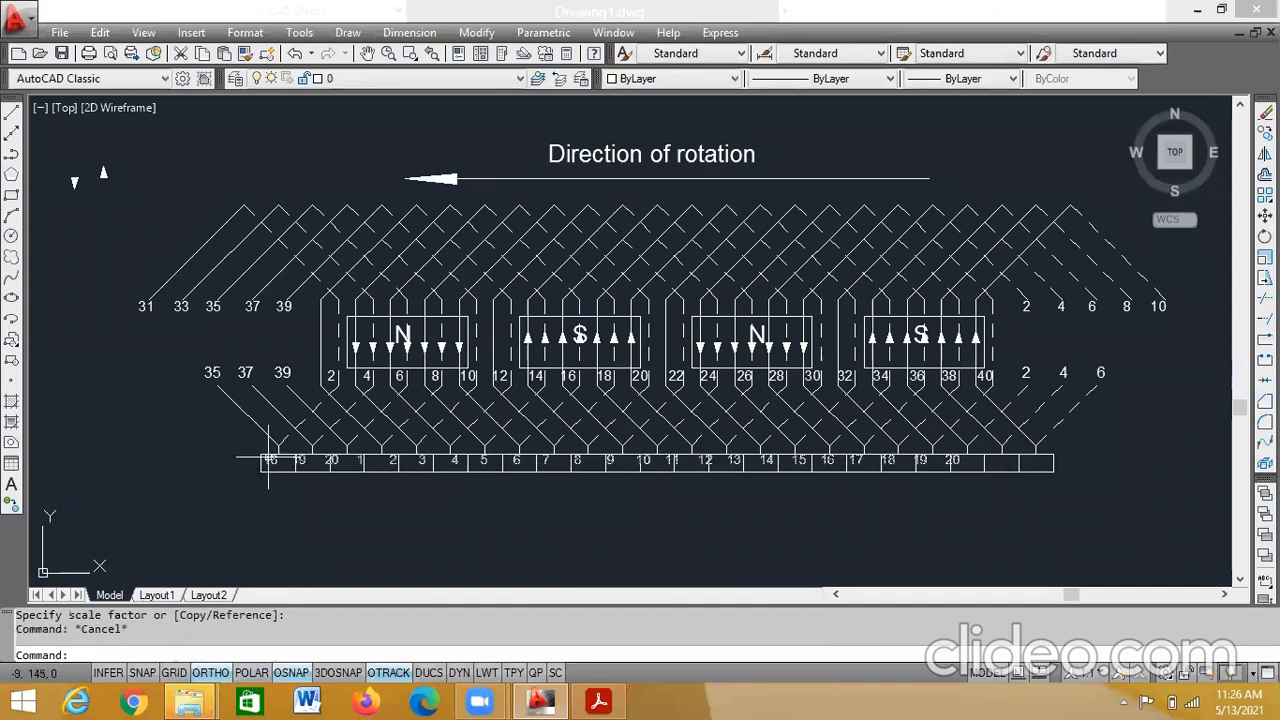
# - Edit the commutator number text, adding spaces between the numbers so each from 18 through the final 20 sits centred in its segment
pyautogui.doubleClick(268, 460)
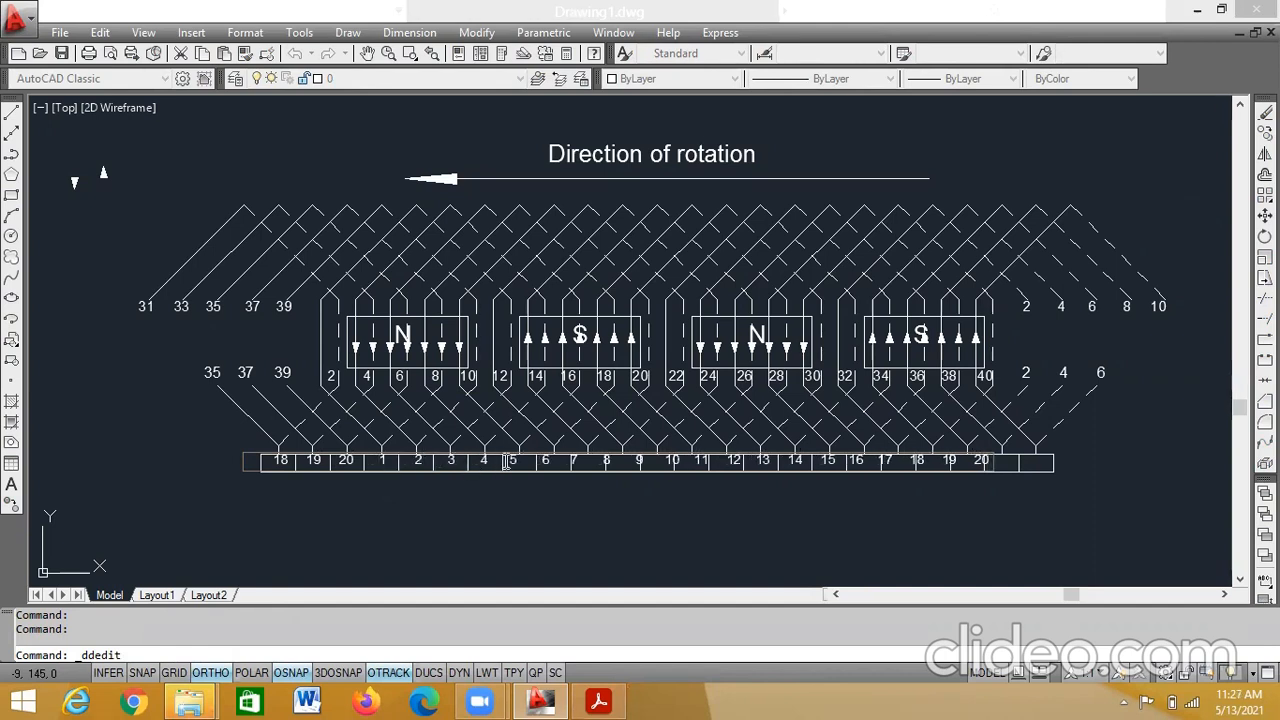
pyautogui.click(507, 462)
pyautogui.click(569, 462)
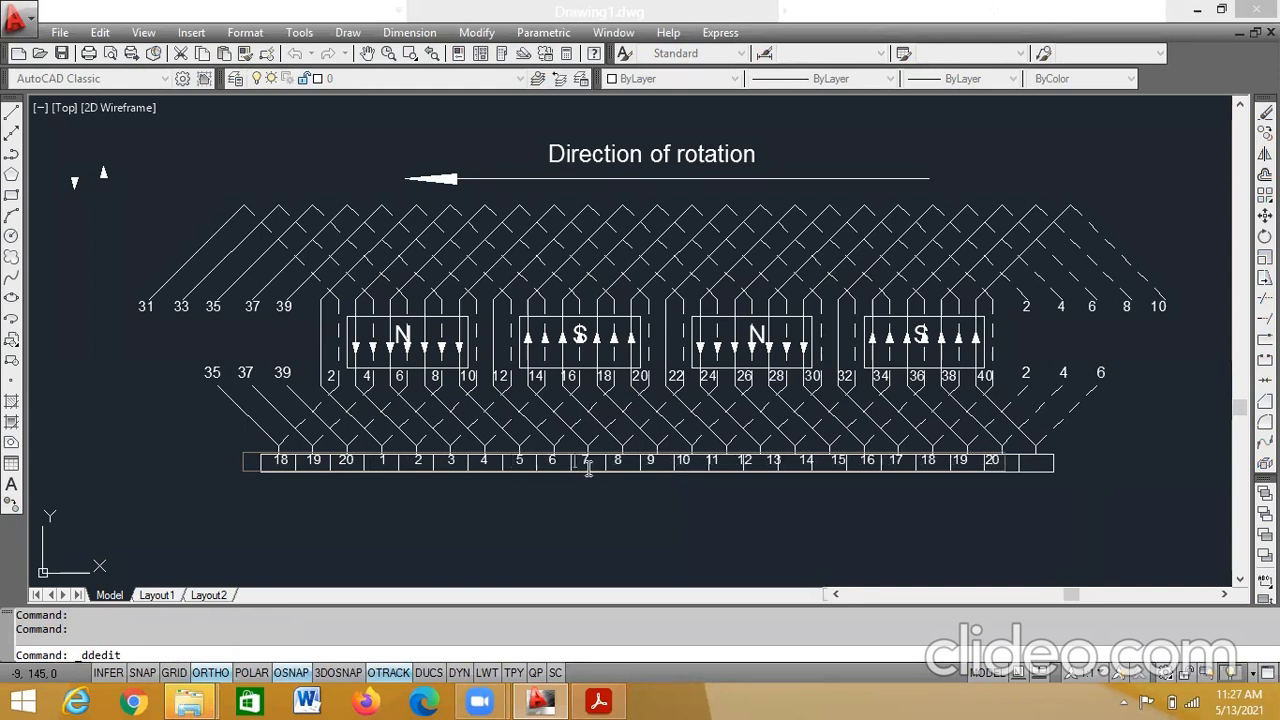
pyautogui.click(649, 462)
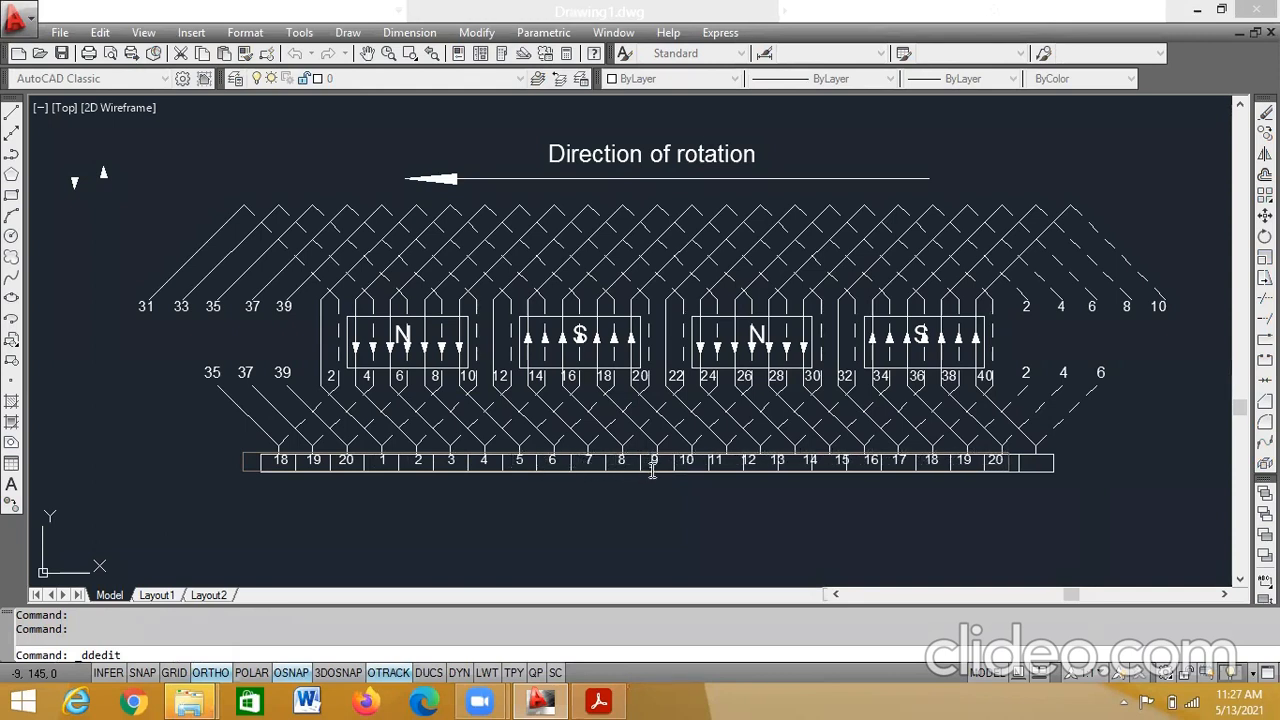
pyautogui.click(713, 461)
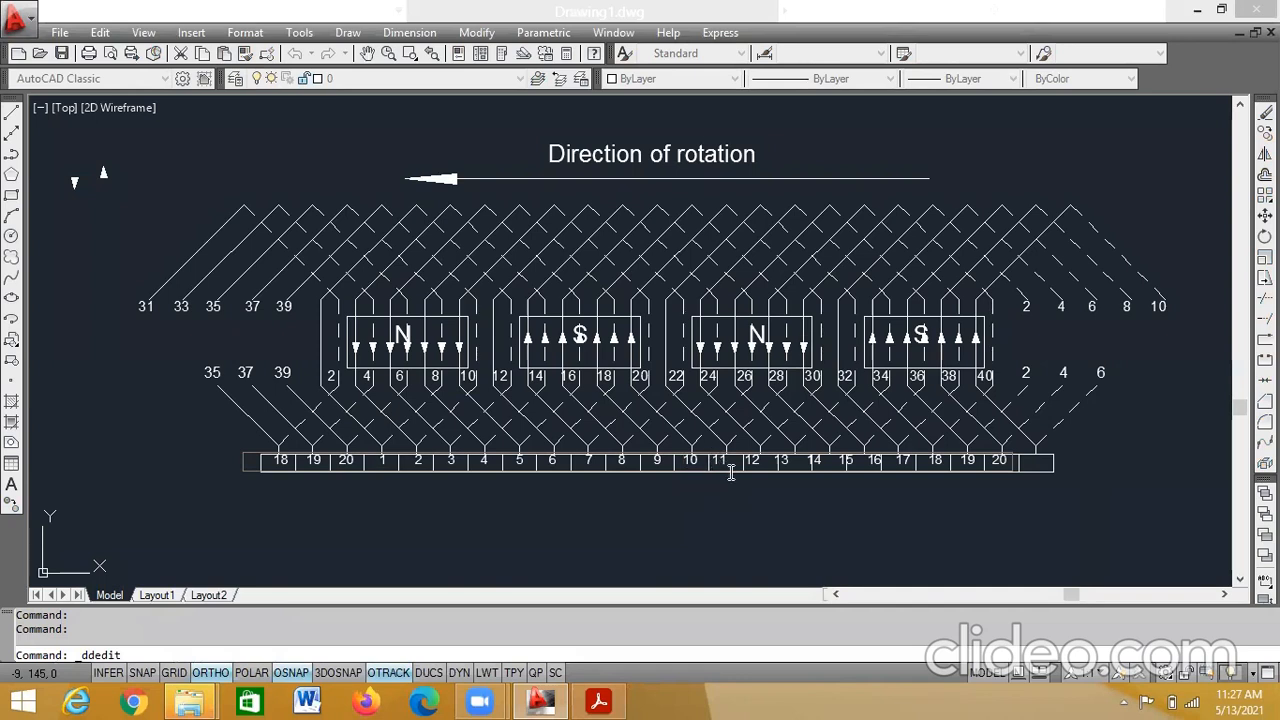
pyautogui.click(752, 462)
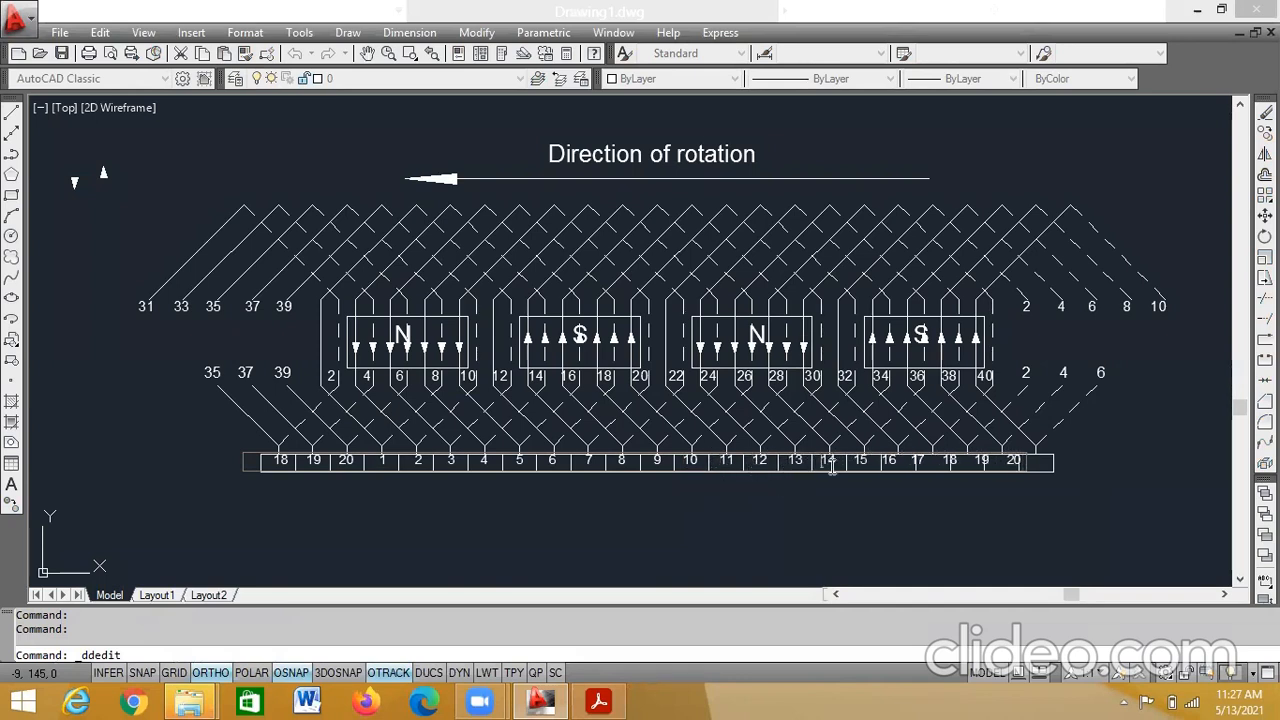
pyautogui.click(849, 460)
pyautogui.click(888, 462)
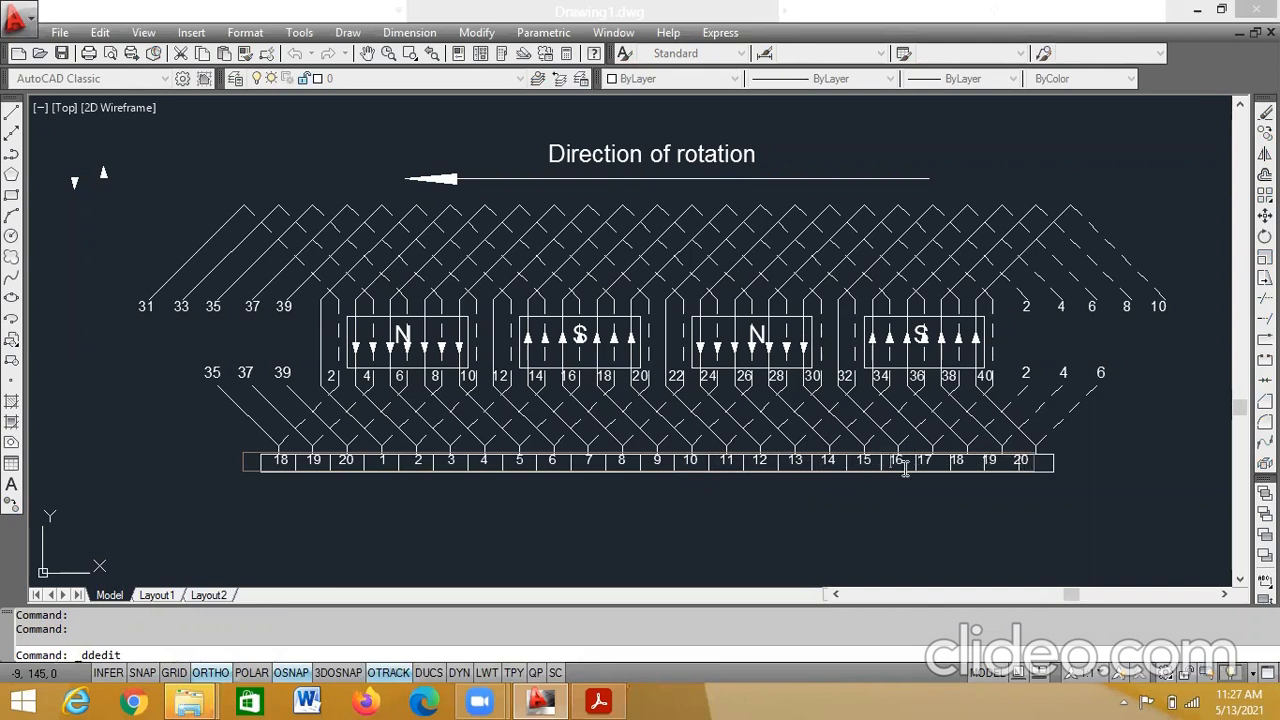
pyautogui.click(918, 462)
pyautogui.click(960, 462)
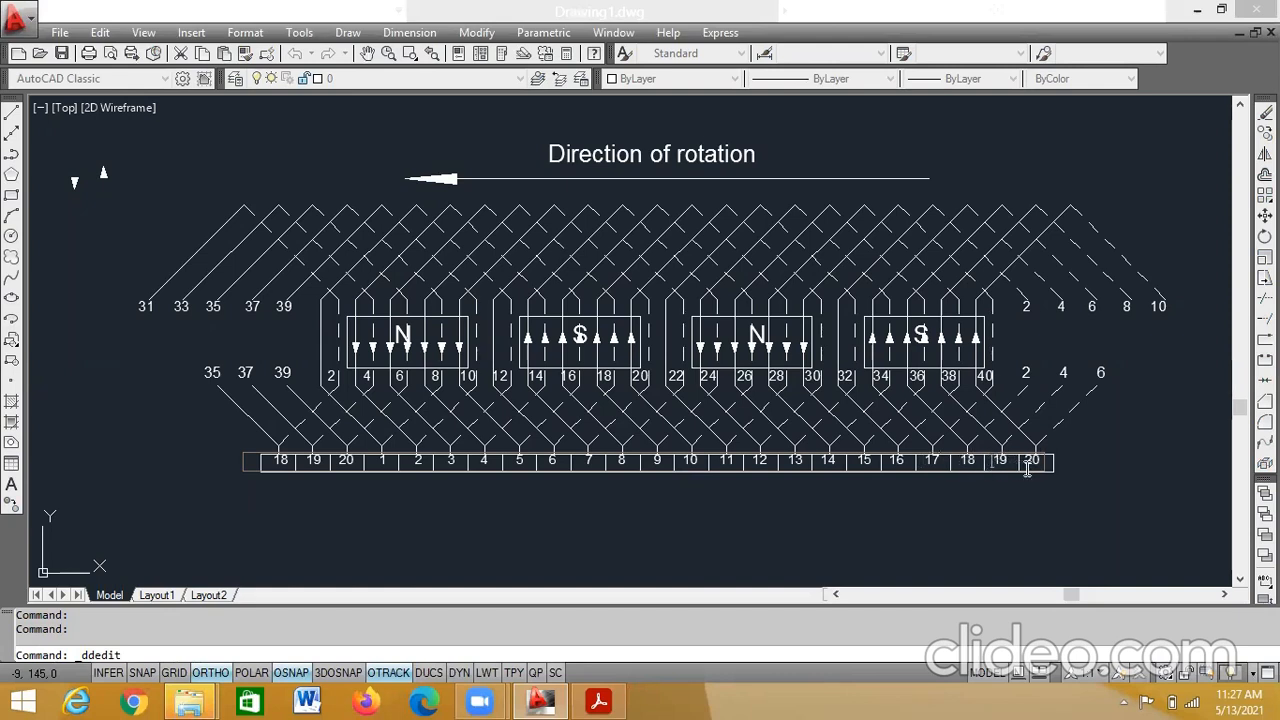
pyautogui.click(1088, 472)
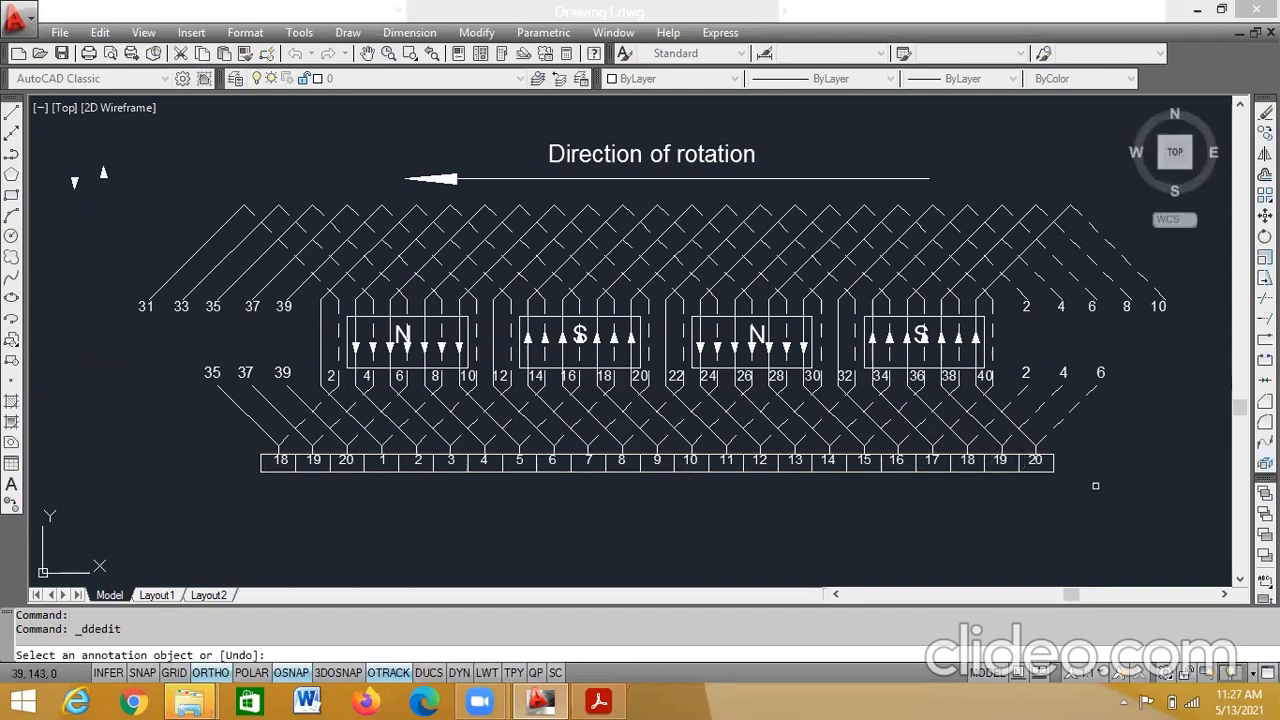
pyautogui.press('Escape')
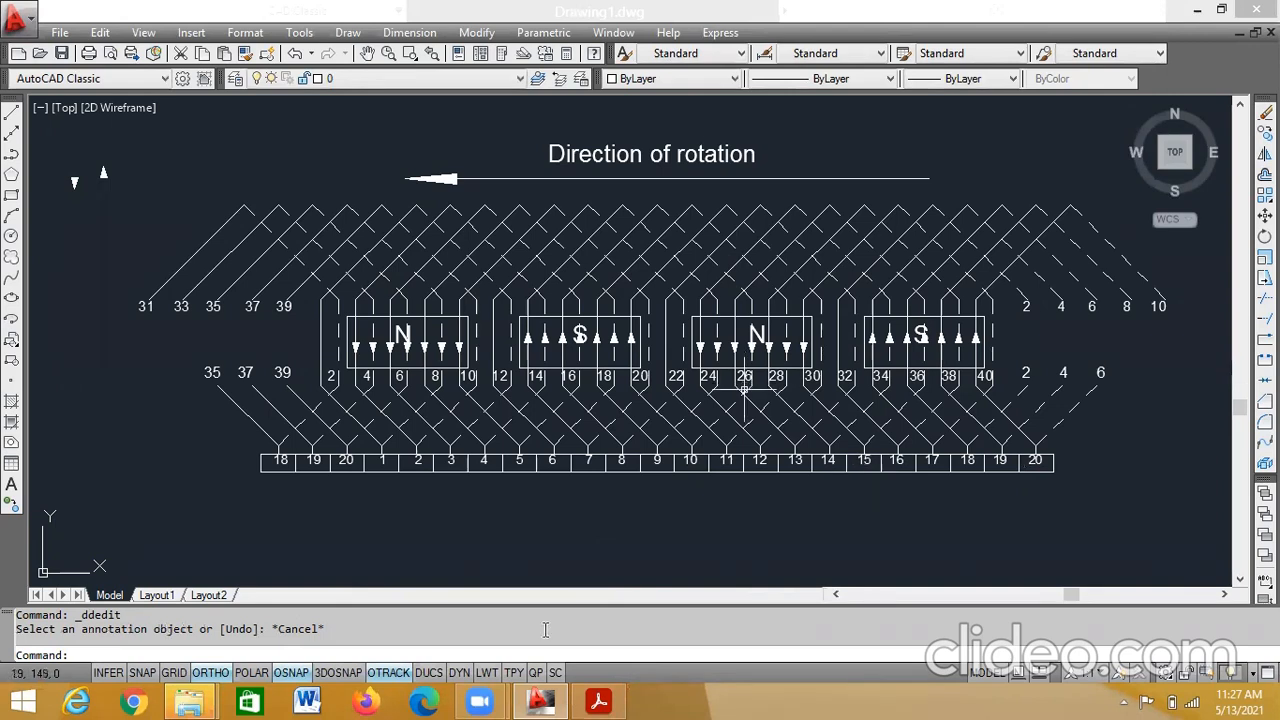
# - Switch to the lap winding PDF in Acrobat Reader and read Step 15 on the dimensions, placement and polarity of the brushes
pyautogui.moveTo(548, 698)
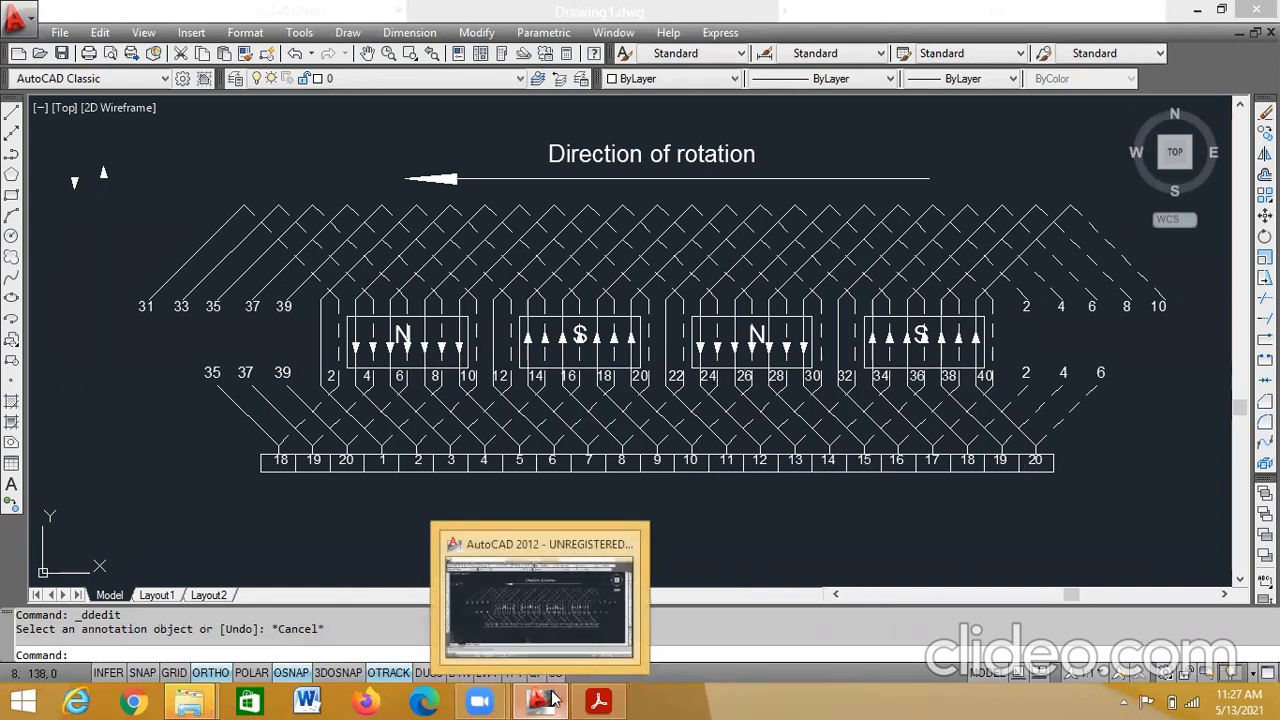
pyautogui.click(592, 700)
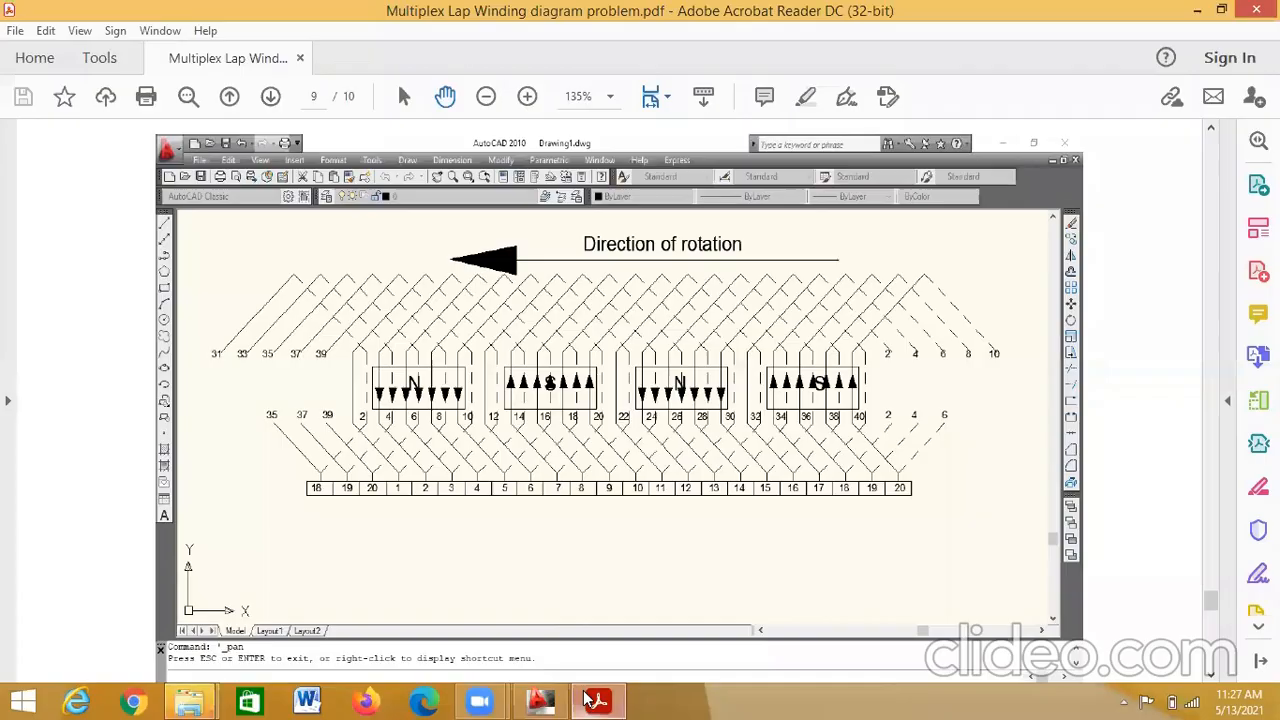
pyautogui.scroll(-5, 510, 448)
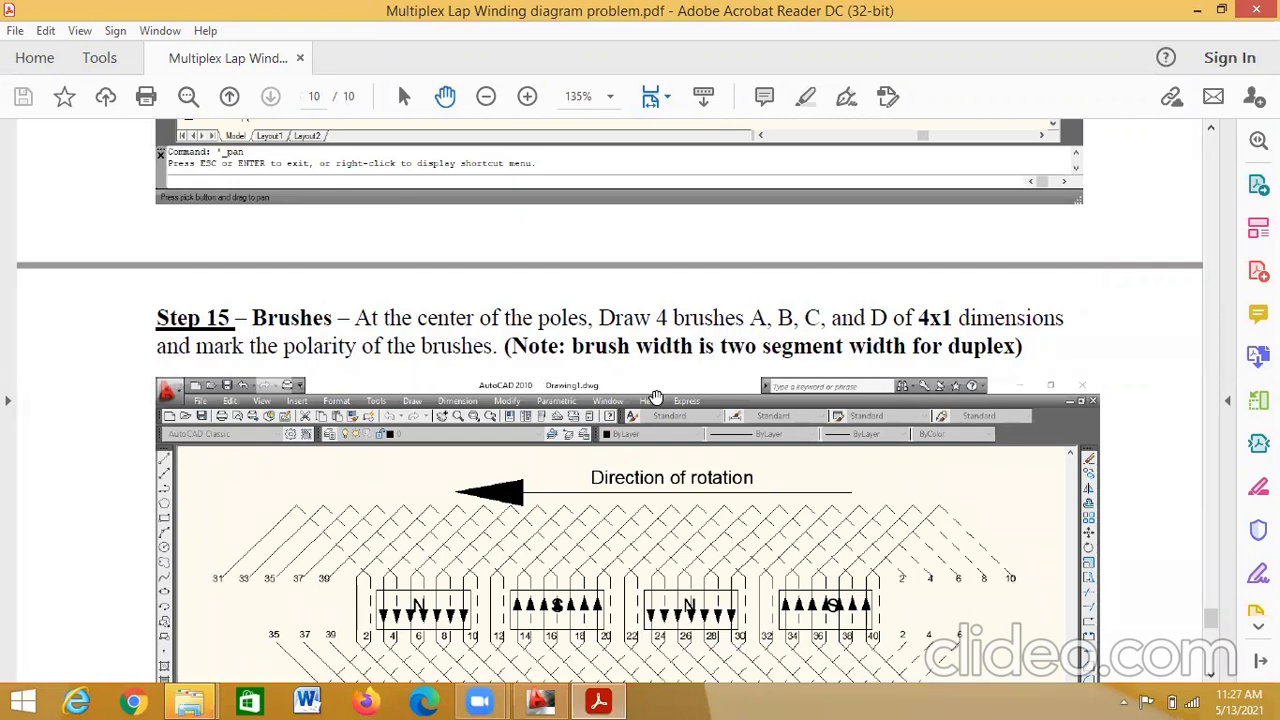
pyautogui.scroll(-2, 655, 399)
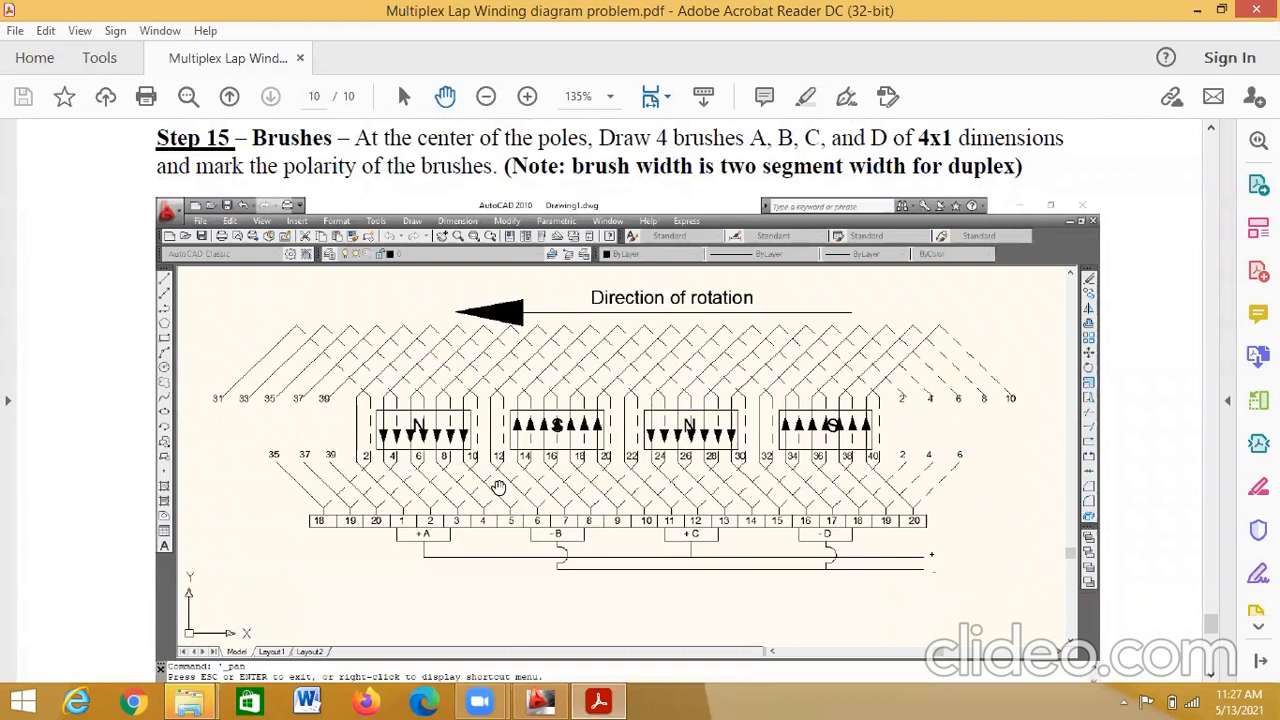
pyautogui.scroll(3, 500, 487)
pyautogui.scroll(2, 500, 487)
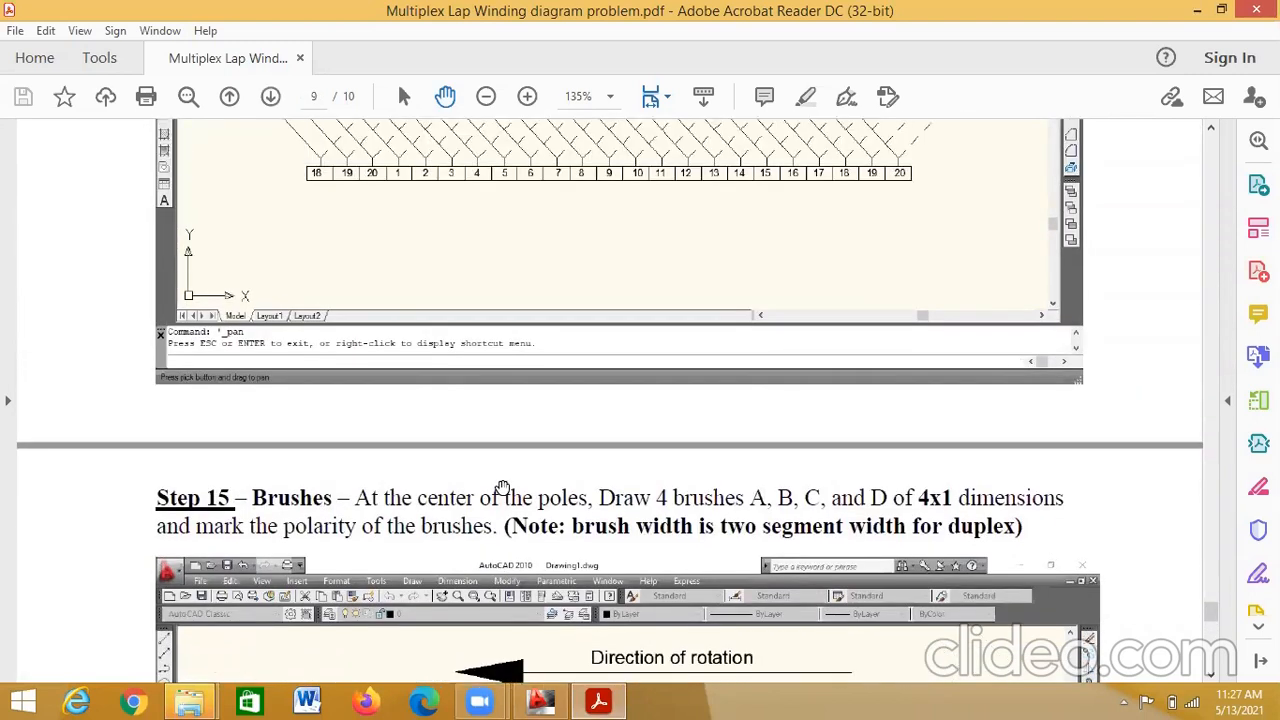
pyautogui.scroll(-1, 497, 444)
pyautogui.scroll(-3, 497, 444)
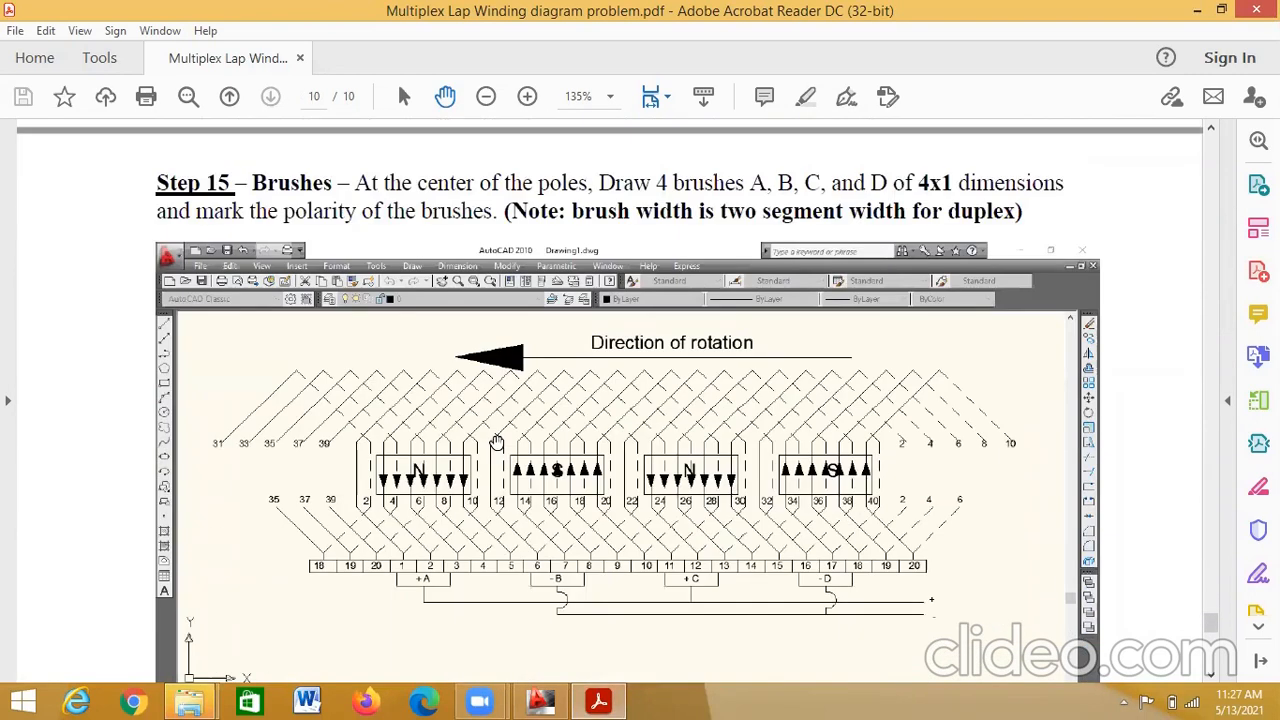
pyautogui.scroll(2, 585, 353)
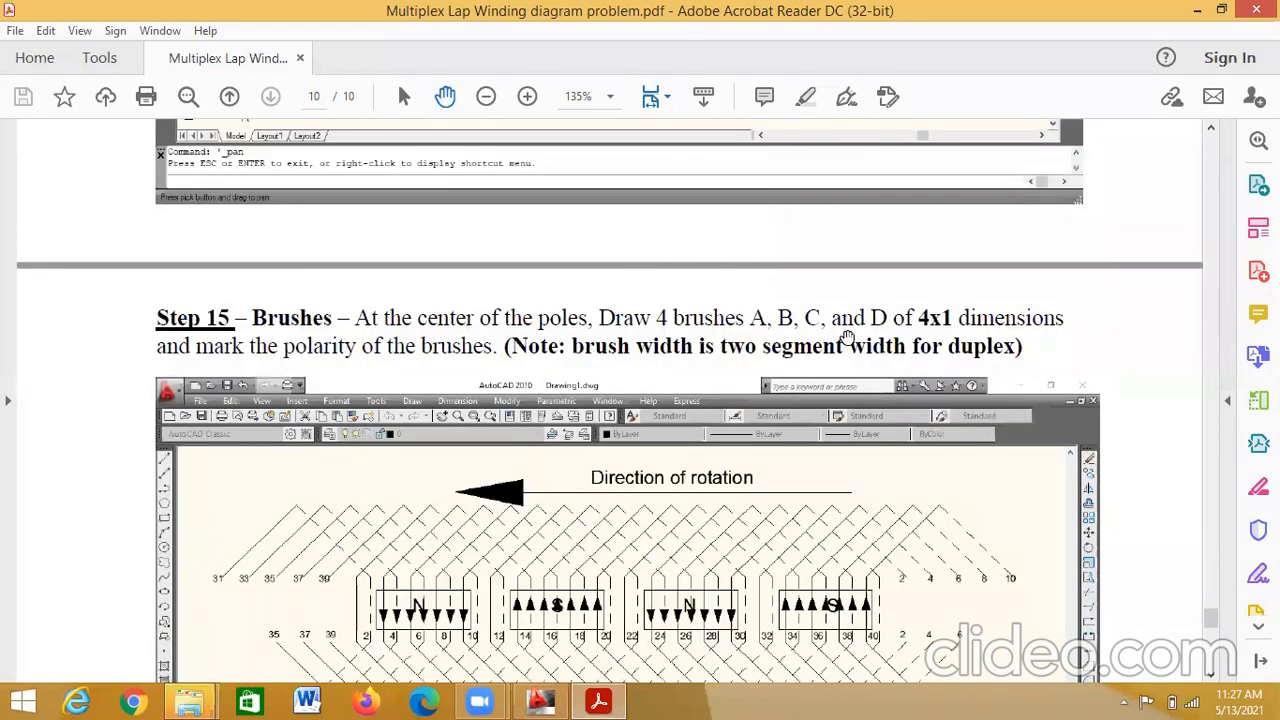
pyautogui.scroll(-2, 838, 343)
pyautogui.scroll(-3, 838, 343)
pyautogui.scroll(-2, 450, 473)
pyautogui.scroll(2, 470, 487)
pyautogui.scroll(5, 470, 487)
# - Switch back to the AutoCAD drawing and draw a 4 x 1 brush rectangle below the commutator strip, beneath segments 2 to 4
pyautogui.click(541, 703)
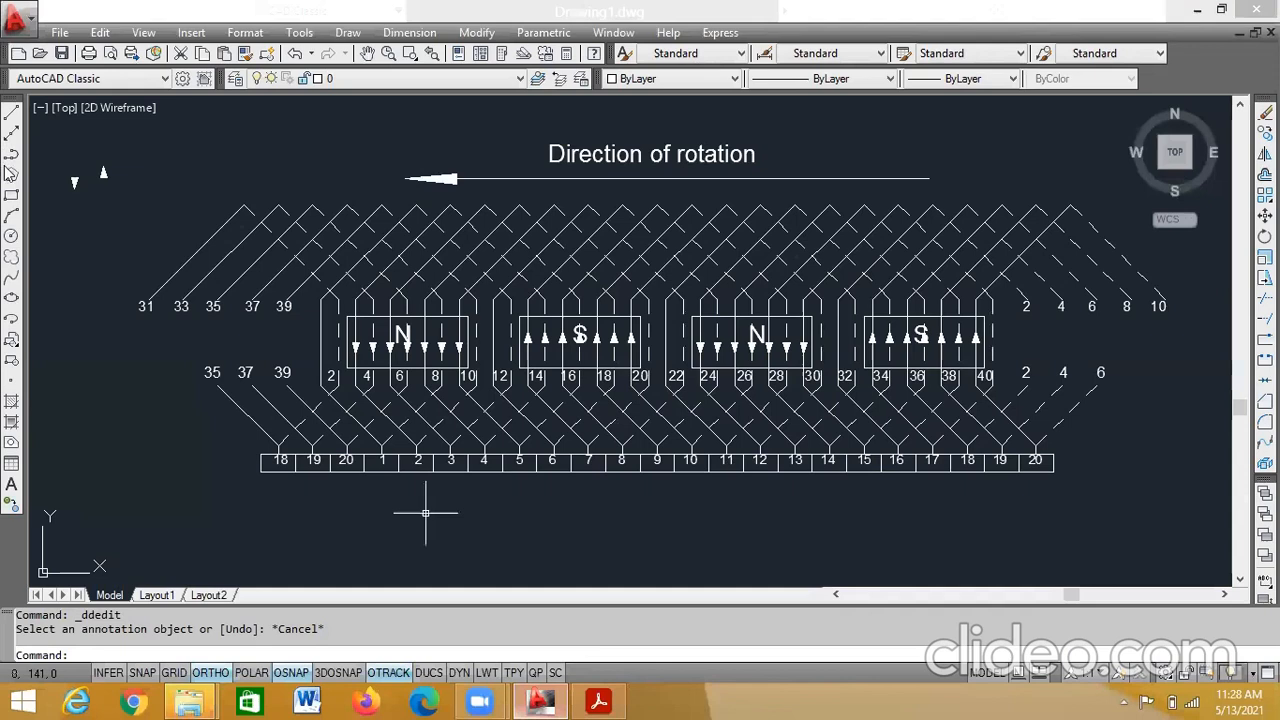
pyautogui.click(11, 195)
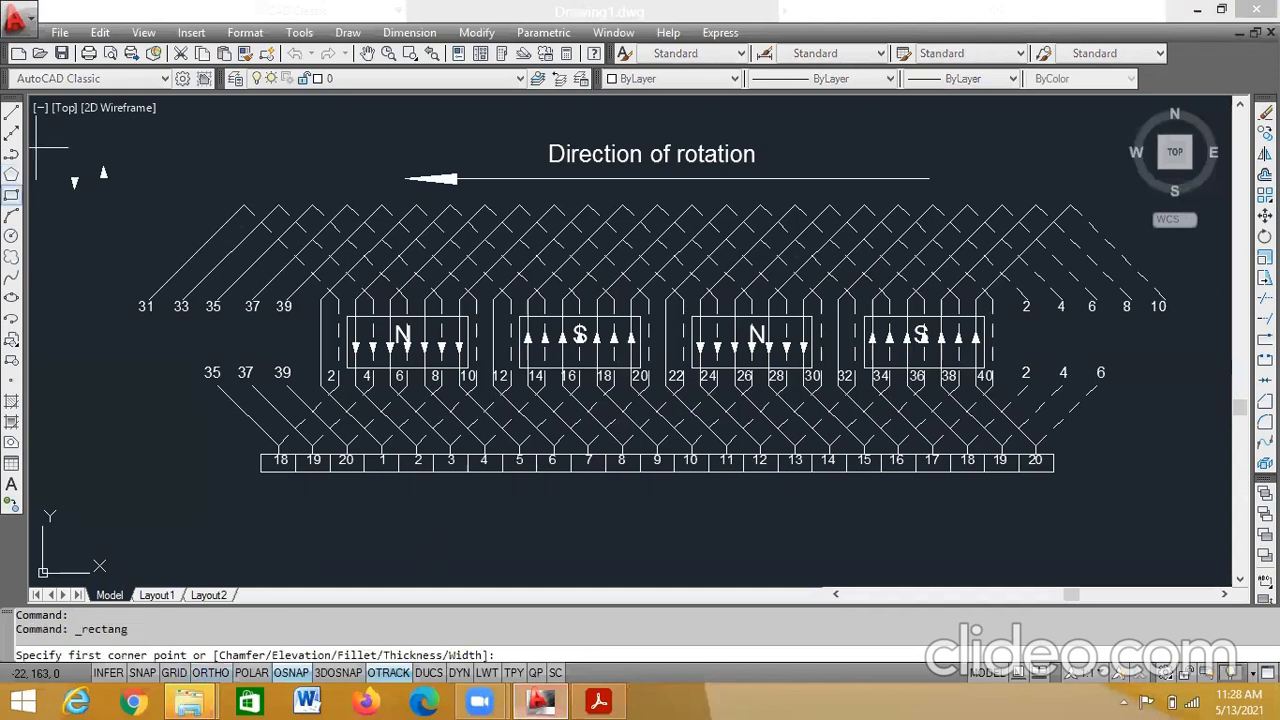
pyautogui.click(428, 532)
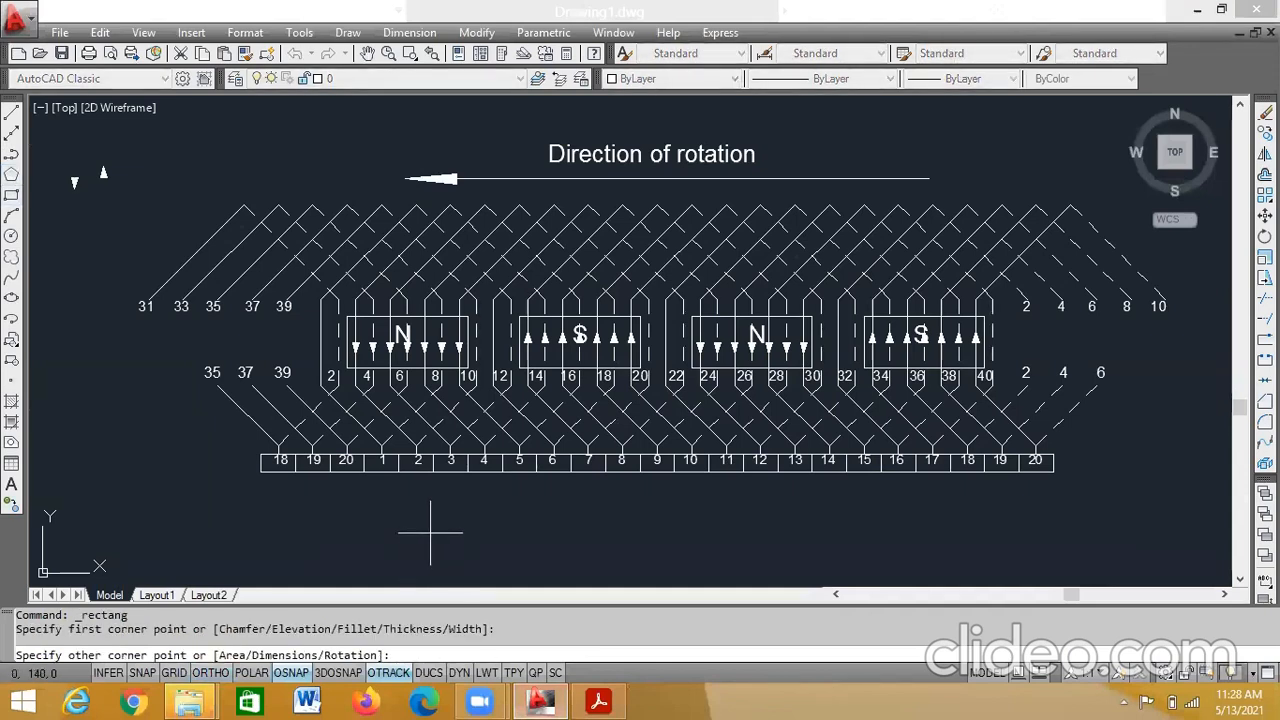
pyautogui.write('d')
pyautogui.press('Return')
pyautogui.write('4')
pyautogui.press('Return')
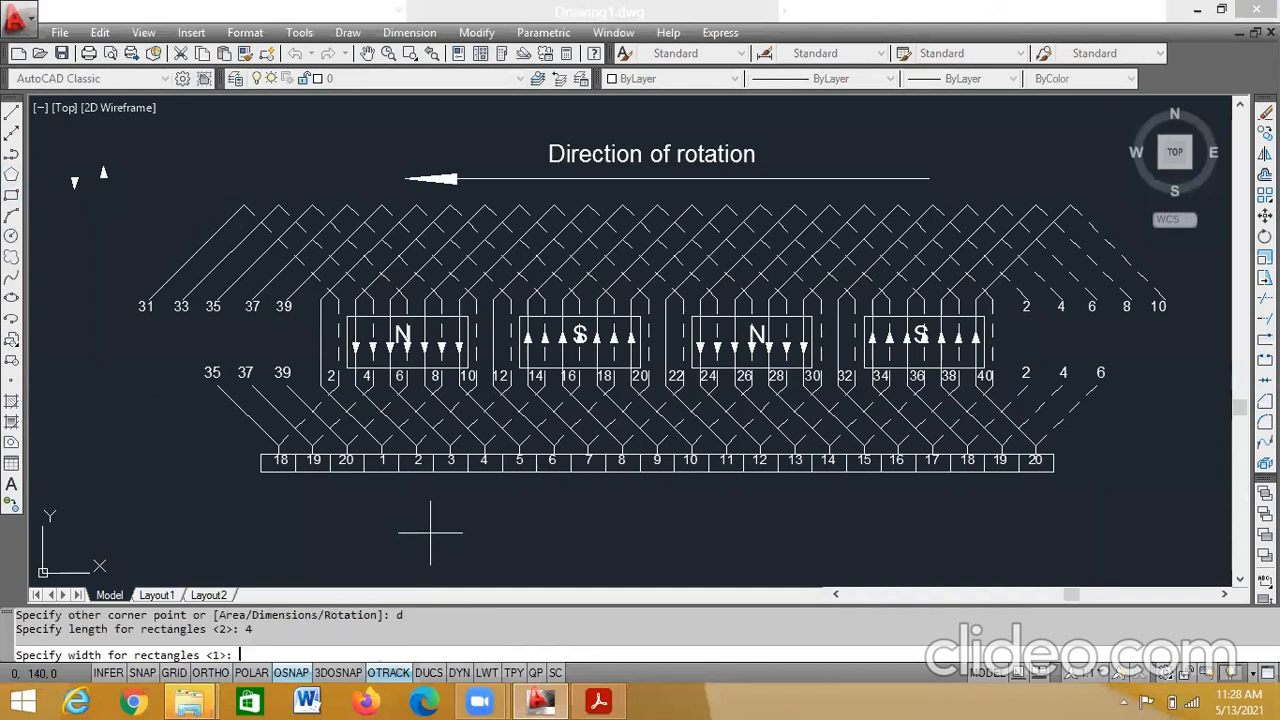
pyautogui.write('1')
pyautogui.press('Return')
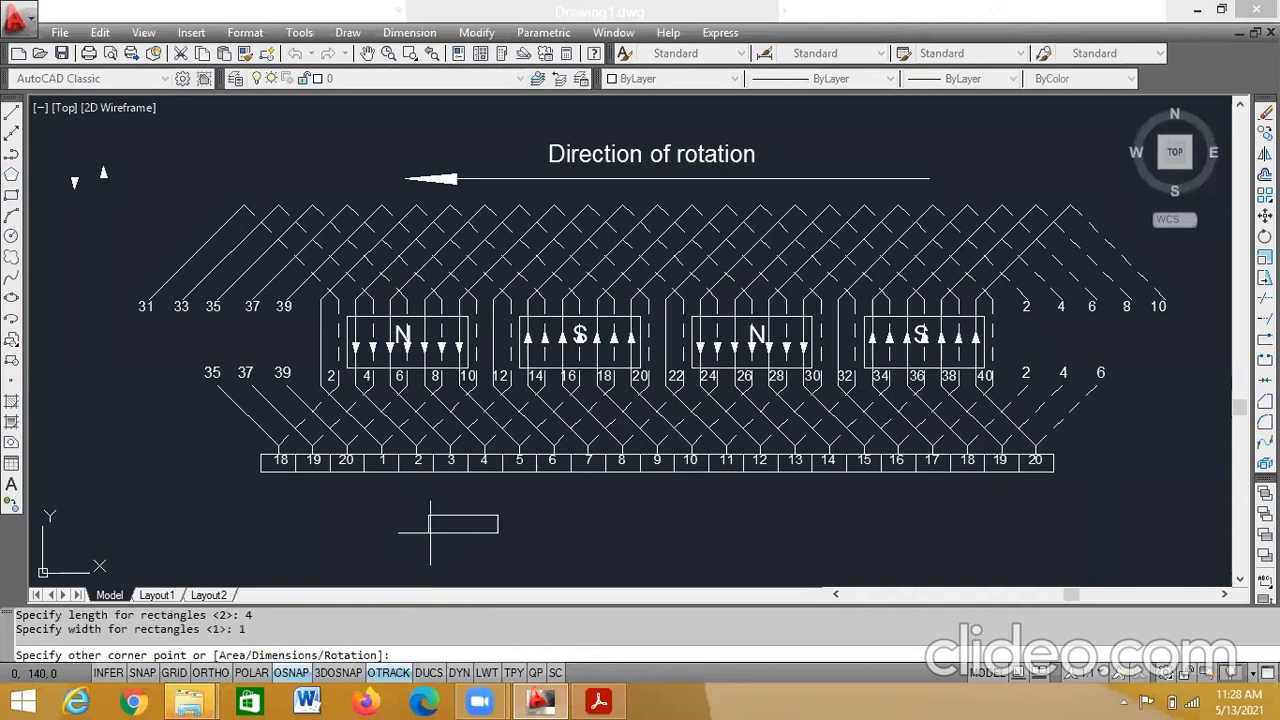
pyautogui.click(430, 532)
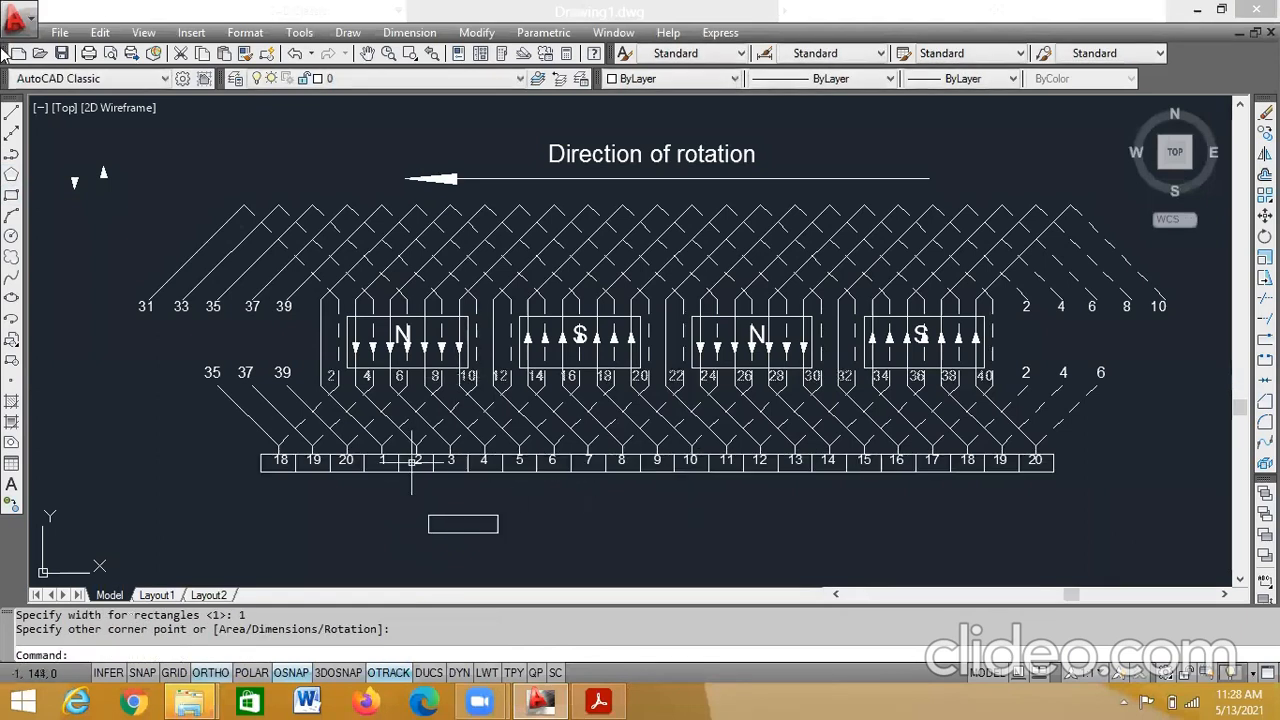
# - Draw vertical centre lines about 8 units long from the bottom midpoints of the first N and S poles down past the commutator
pyautogui.click(12, 115)
pyautogui.click(408, 378)
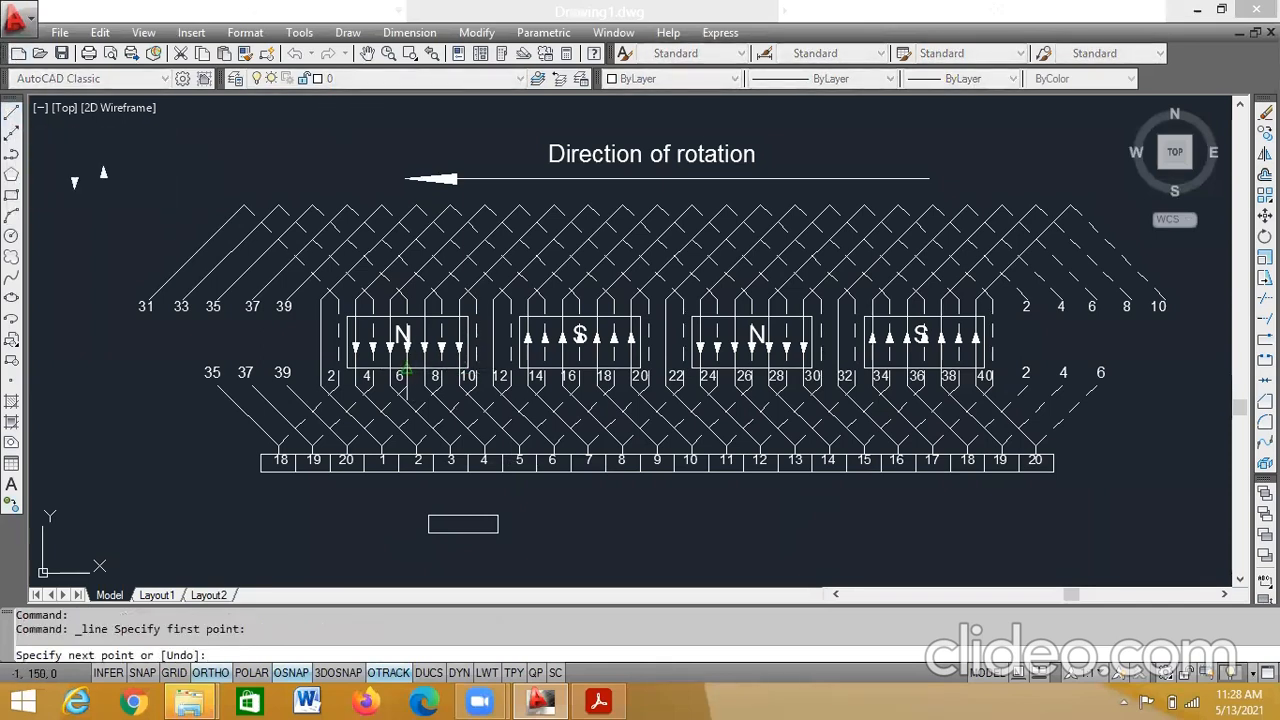
pyautogui.click(408, 506)
pyautogui.press('Escape')
pyautogui.press('Return')
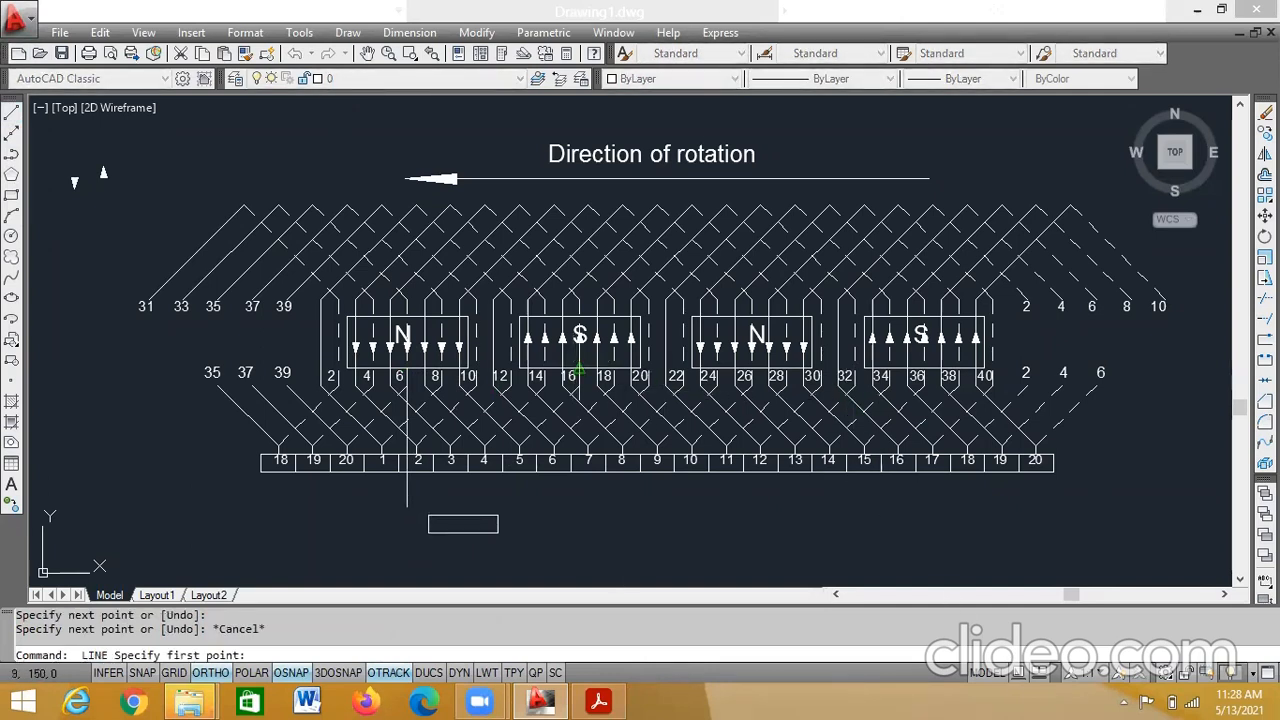
pyautogui.click(578, 369)
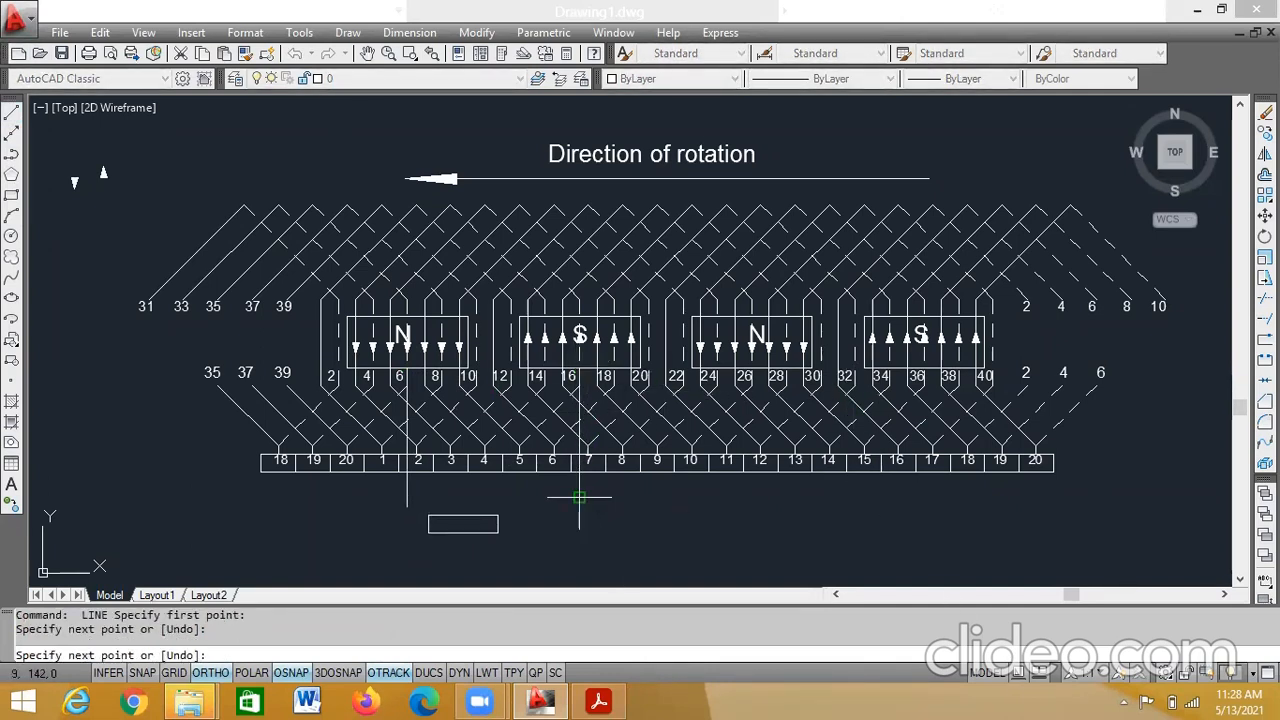
# - Draw vertical guide lines from the bottom midpoints of the second N pole and the last S pole down past the commutator strip
pyautogui.press('Escape')
pyautogui.press('Return')
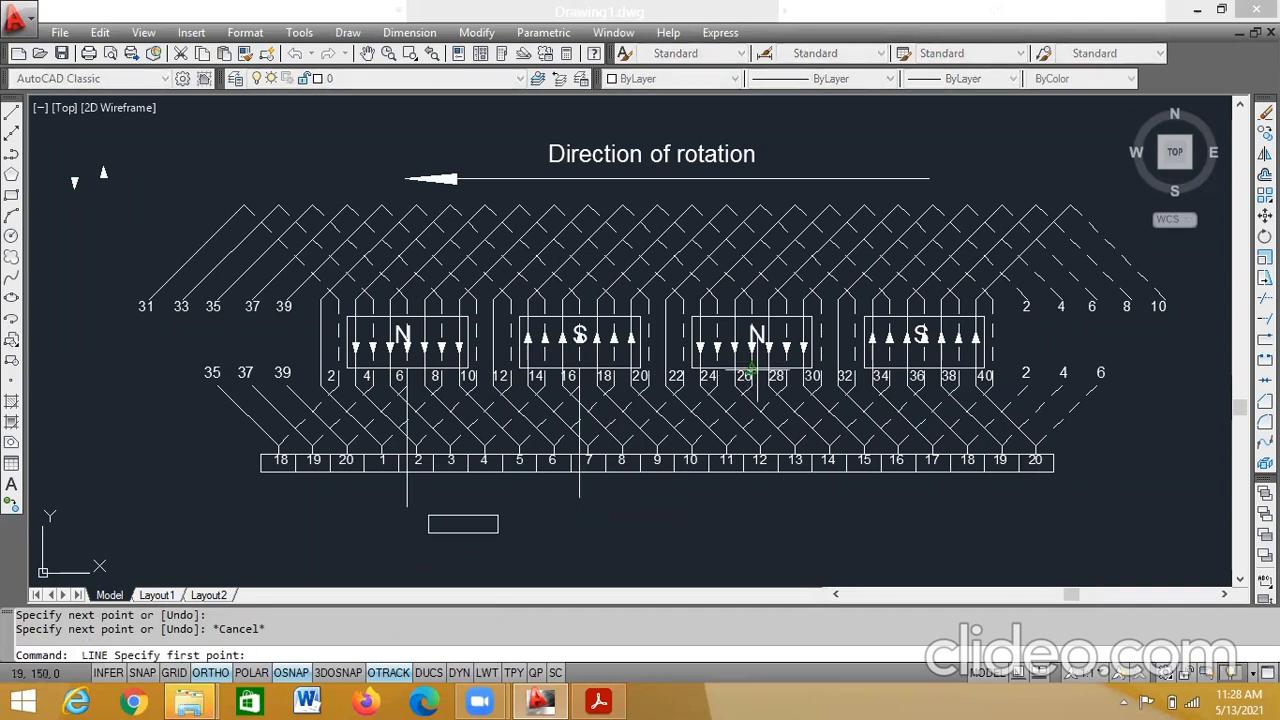
pyautogui.click(751, 369)
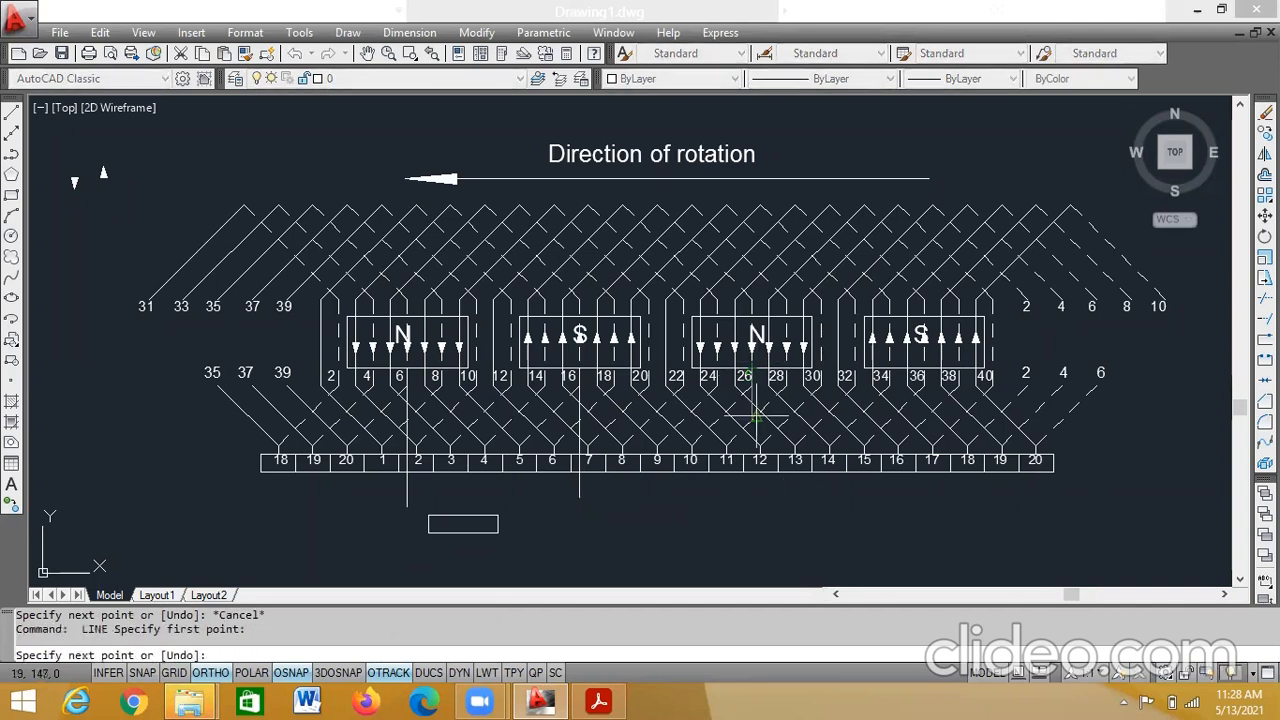
pyautogui.click(762, 519)
pyautogui.press('Escape')
pyautogui.press('Return')
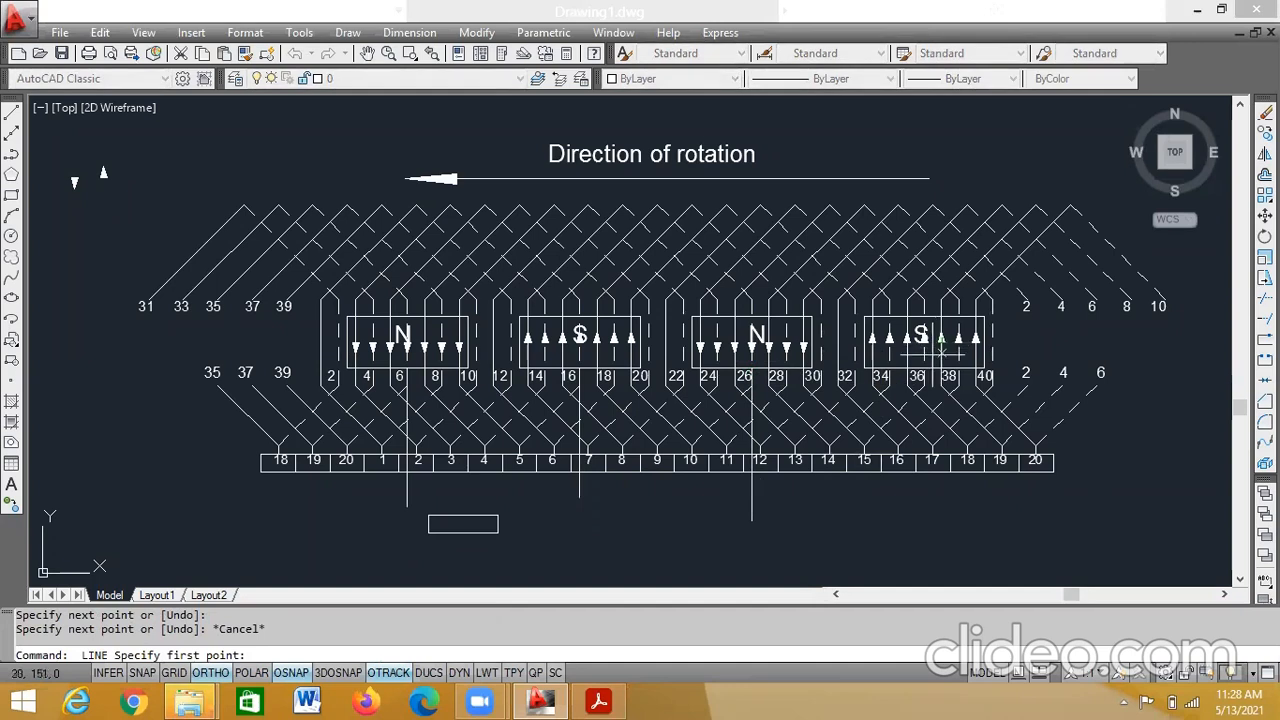
pyautogui.click(931, 369)
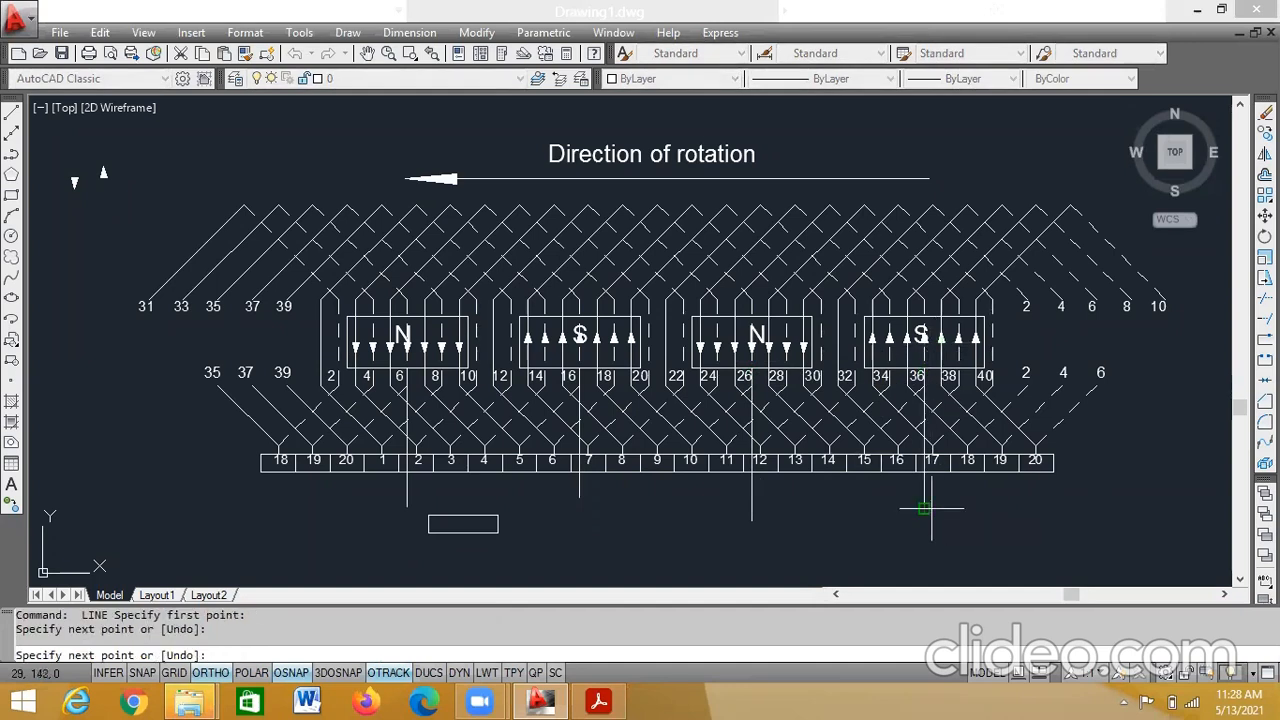
pyautogui.click(931, 509)
pyautogui.press('Escape')
# - Copy the loose brush rectangle by its top midpoint to the four intersections of the guide lines with the commutator's bottom edge
pyautogui.click(472, 516)
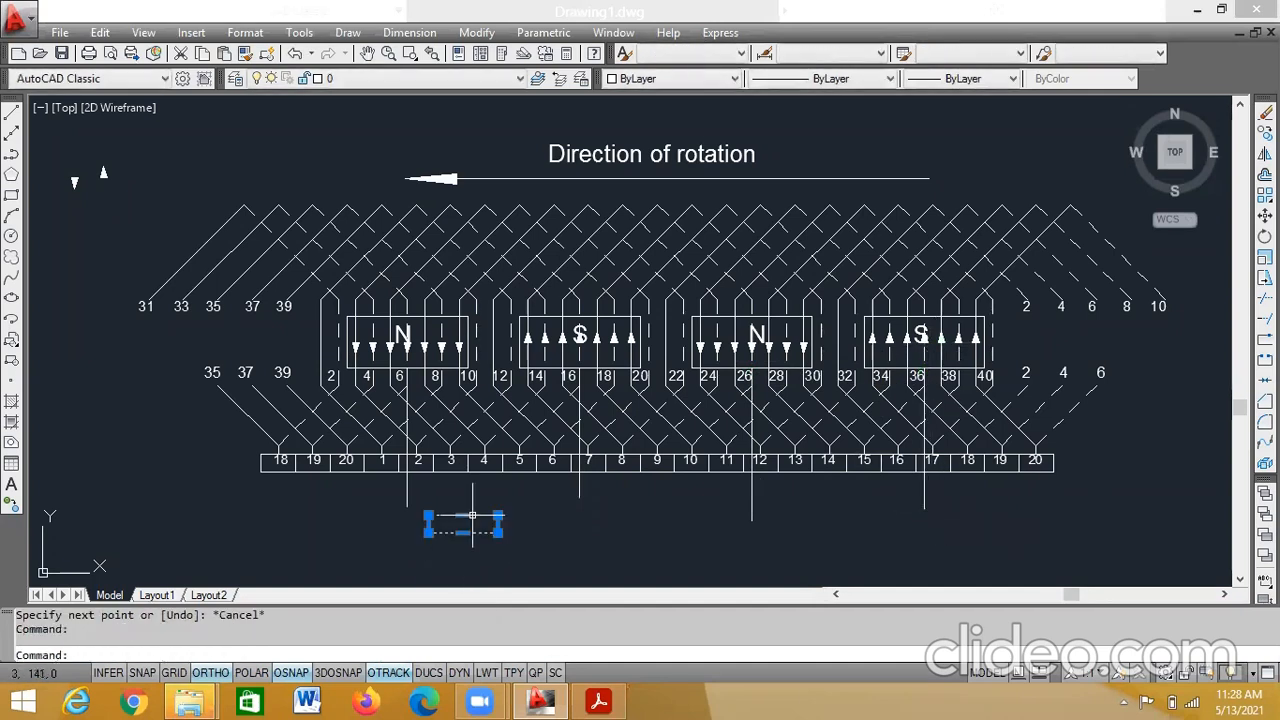
pyautogui.rightClick(473, 516)
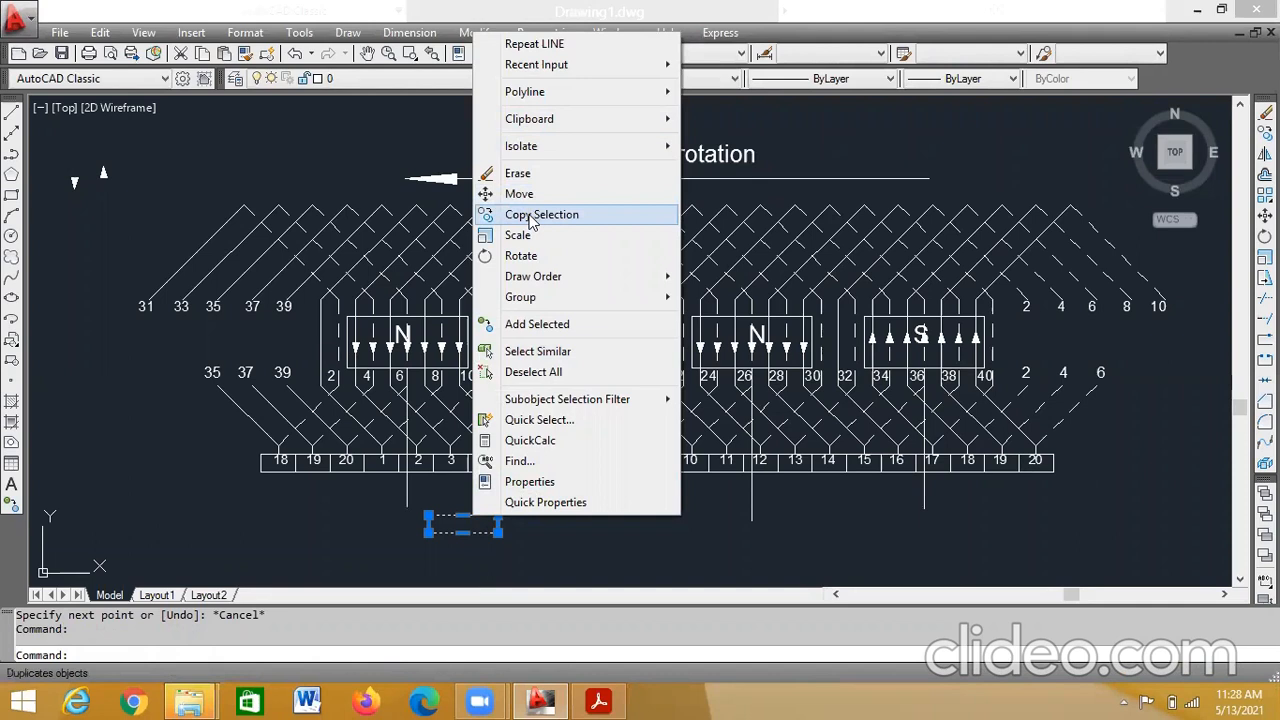
pyautogui.click(530, 220)
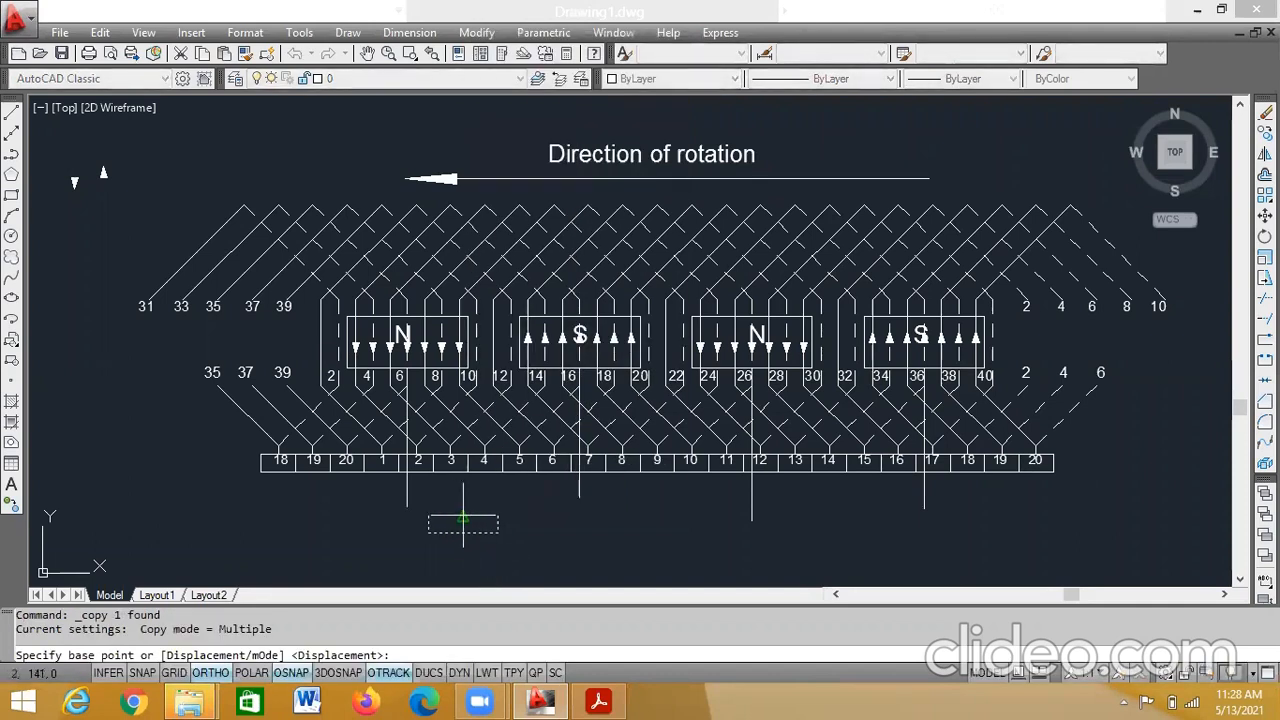
pyautogui.click(463, 519)
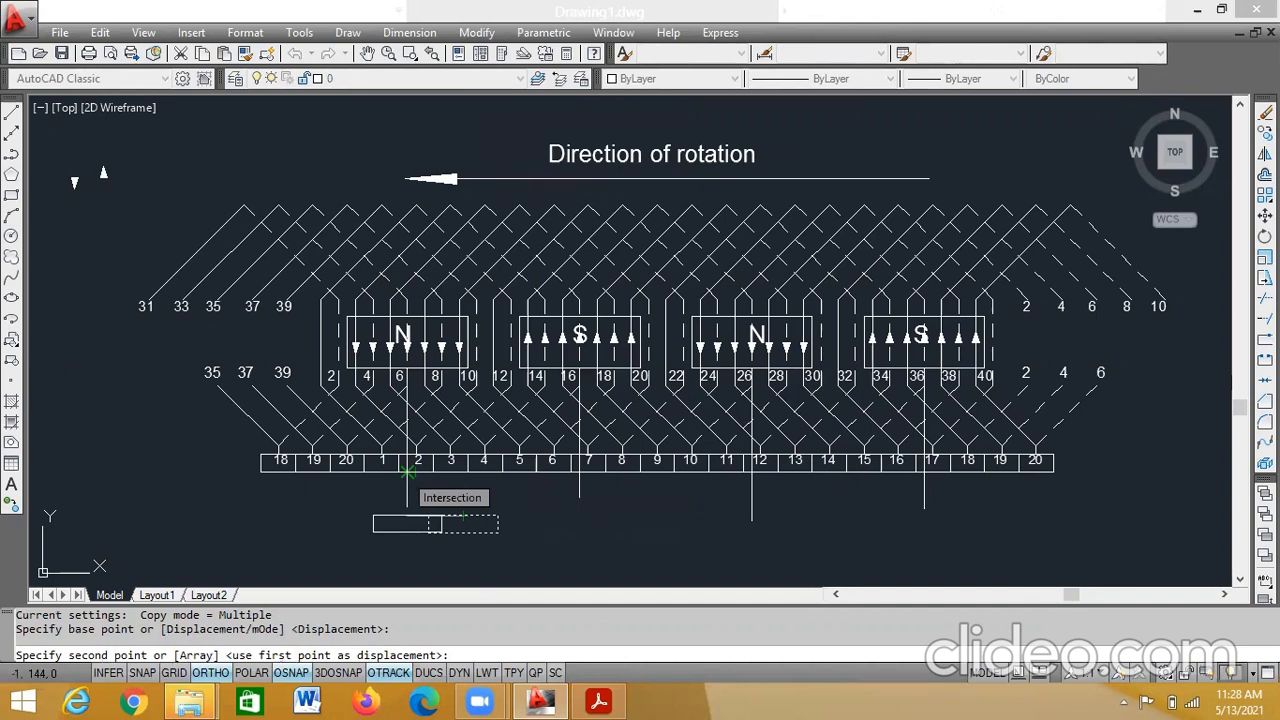
pyautogui.click(407, 472)
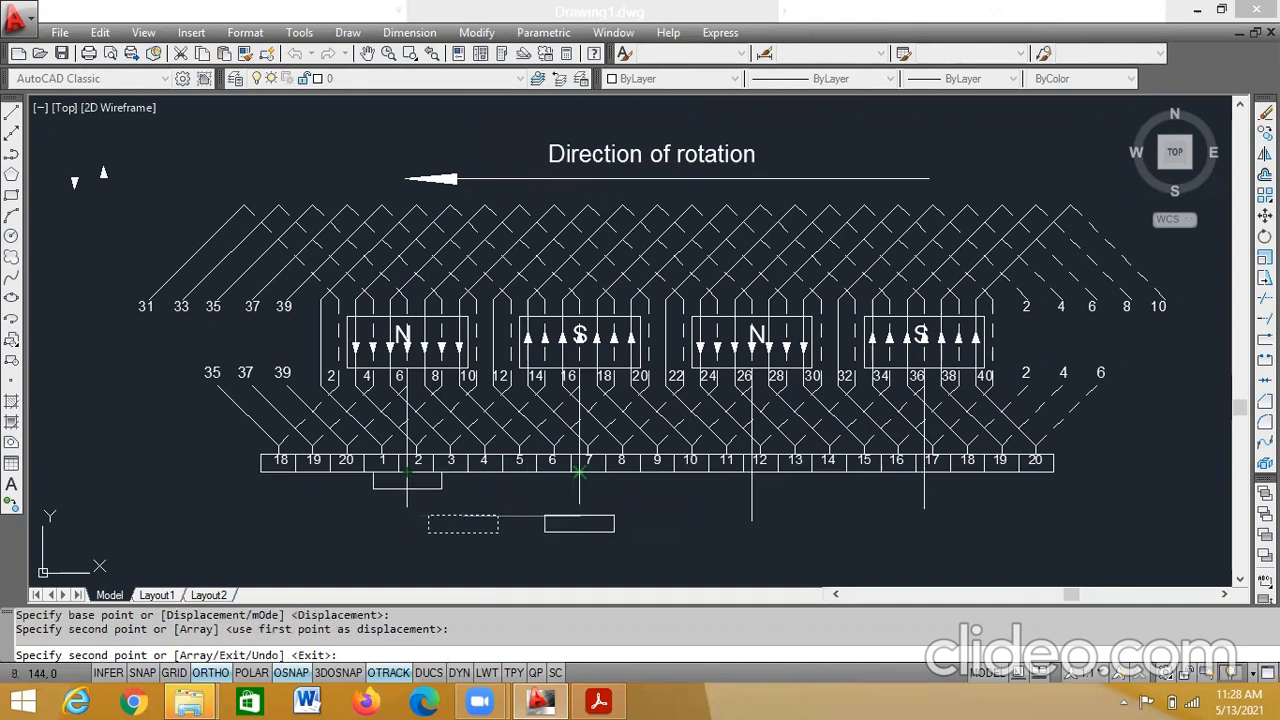
pyautogui.click(579, 472)
pyautogui.click(751, 472)
pyautogui.click(924, 472)
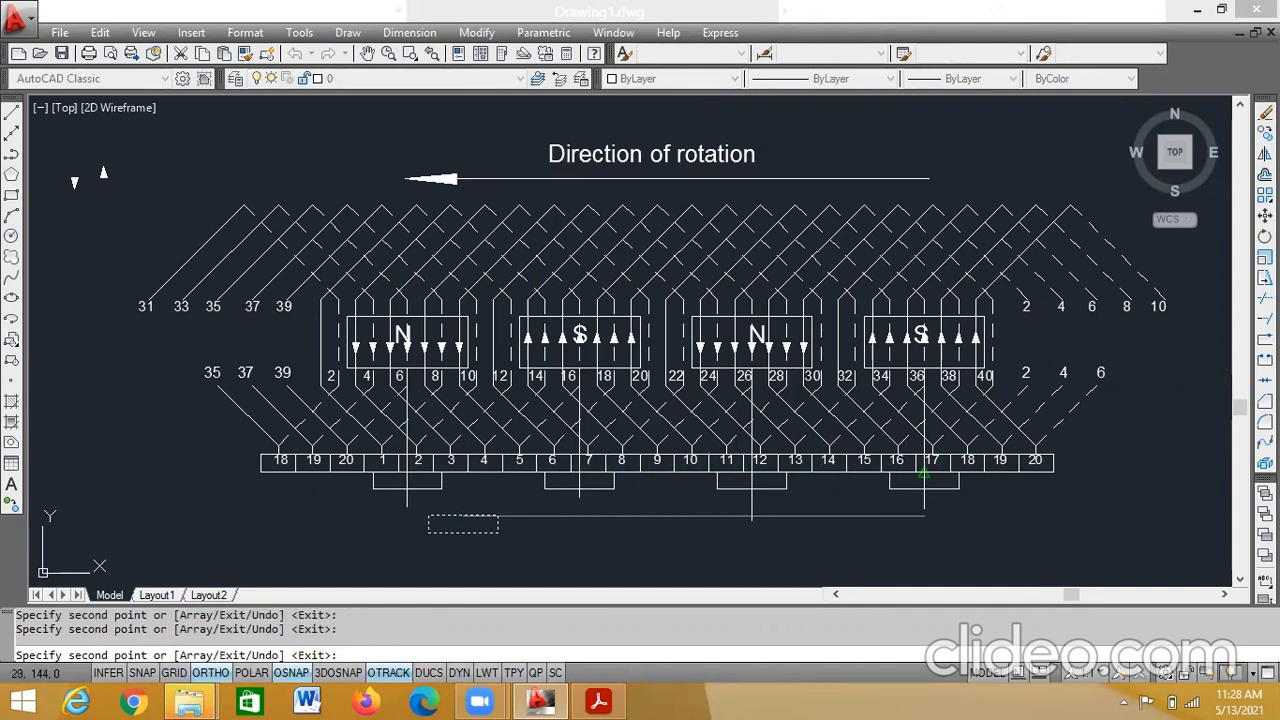
pyautogui.press('Escape')
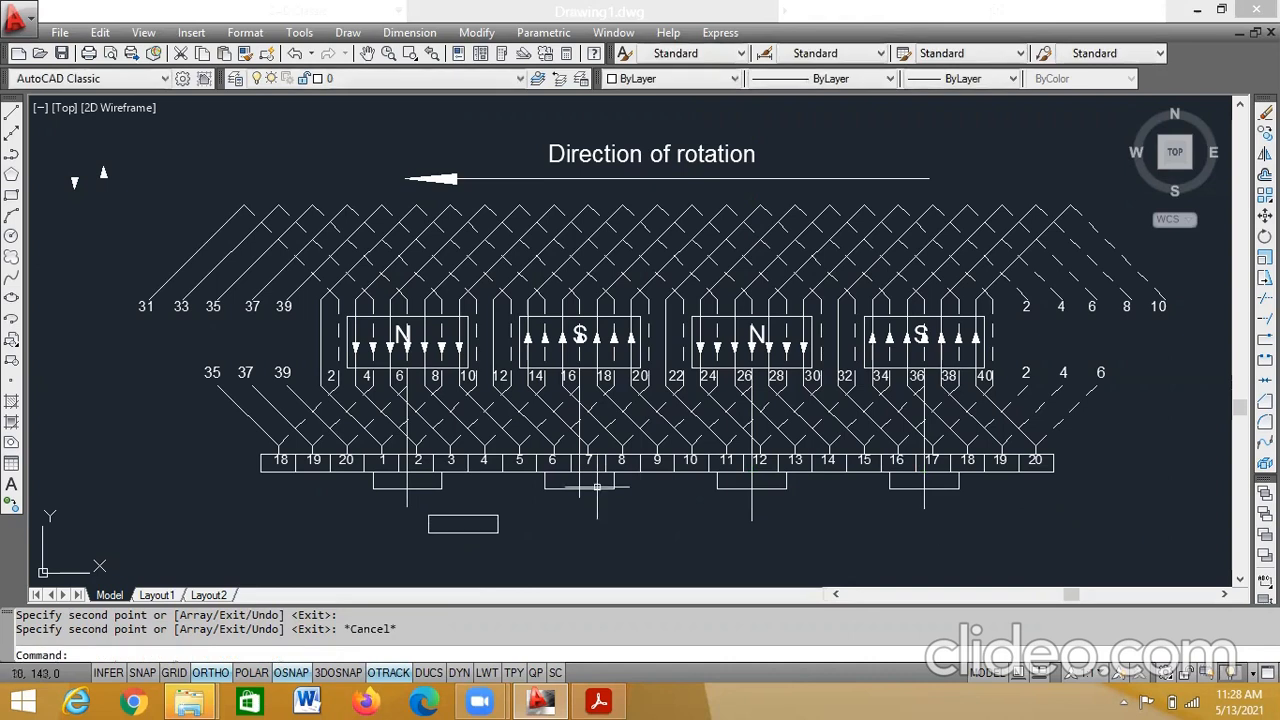
# - Delete the four vertical guide lines and the loose original rectangle below the commutator
pyautogui.click(411, 501)
pyautogui.click(400, 495)
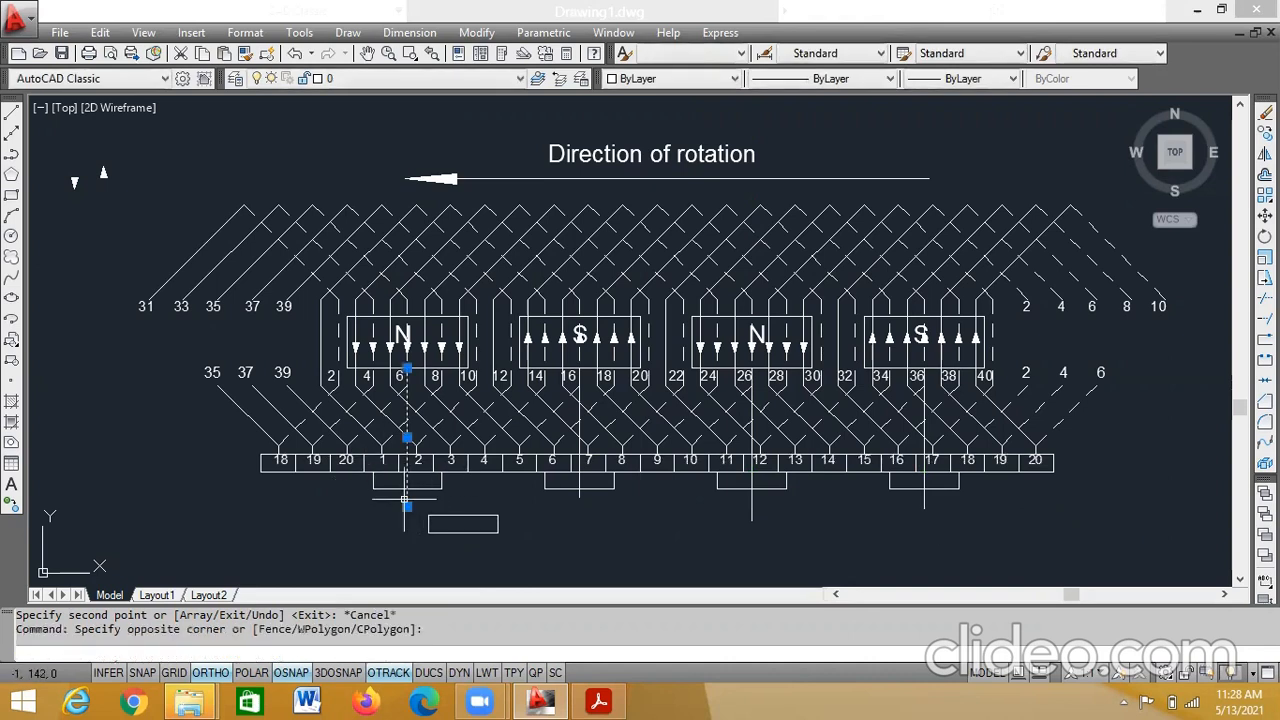
pyautogui.click(579, 497)
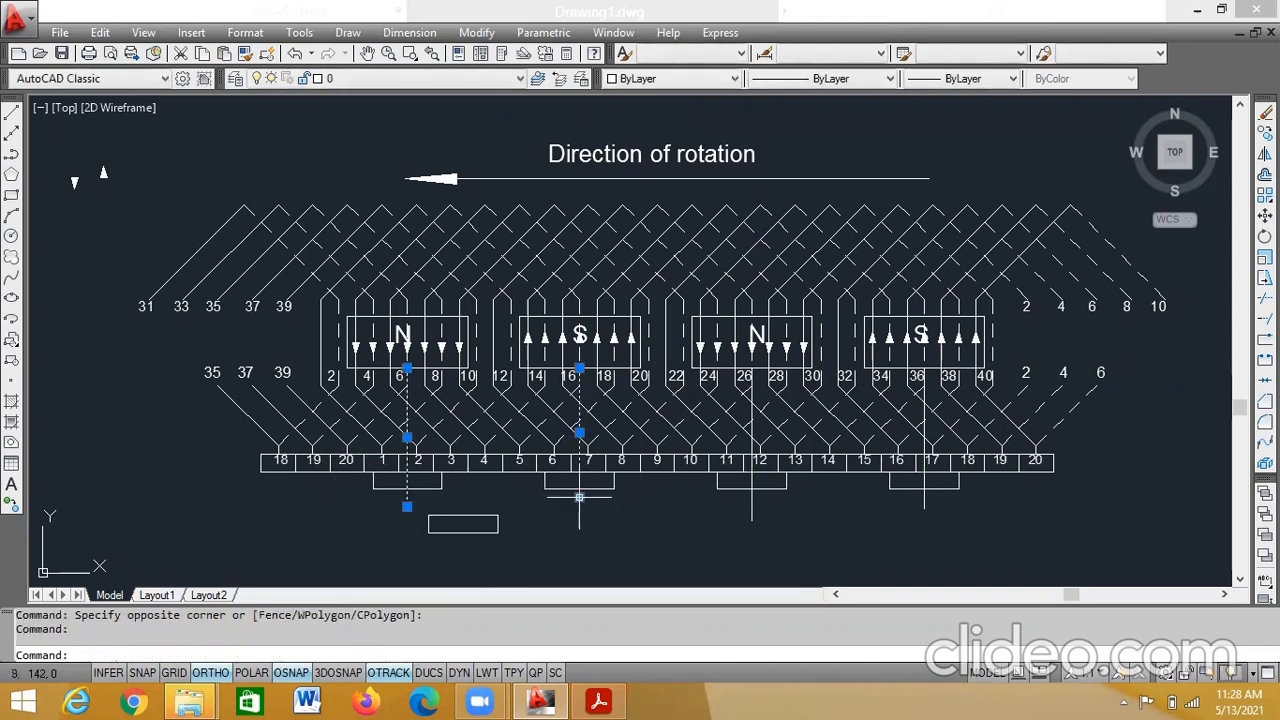
pyautogui.click(752, 500)
pyautogui.click(924, 500)
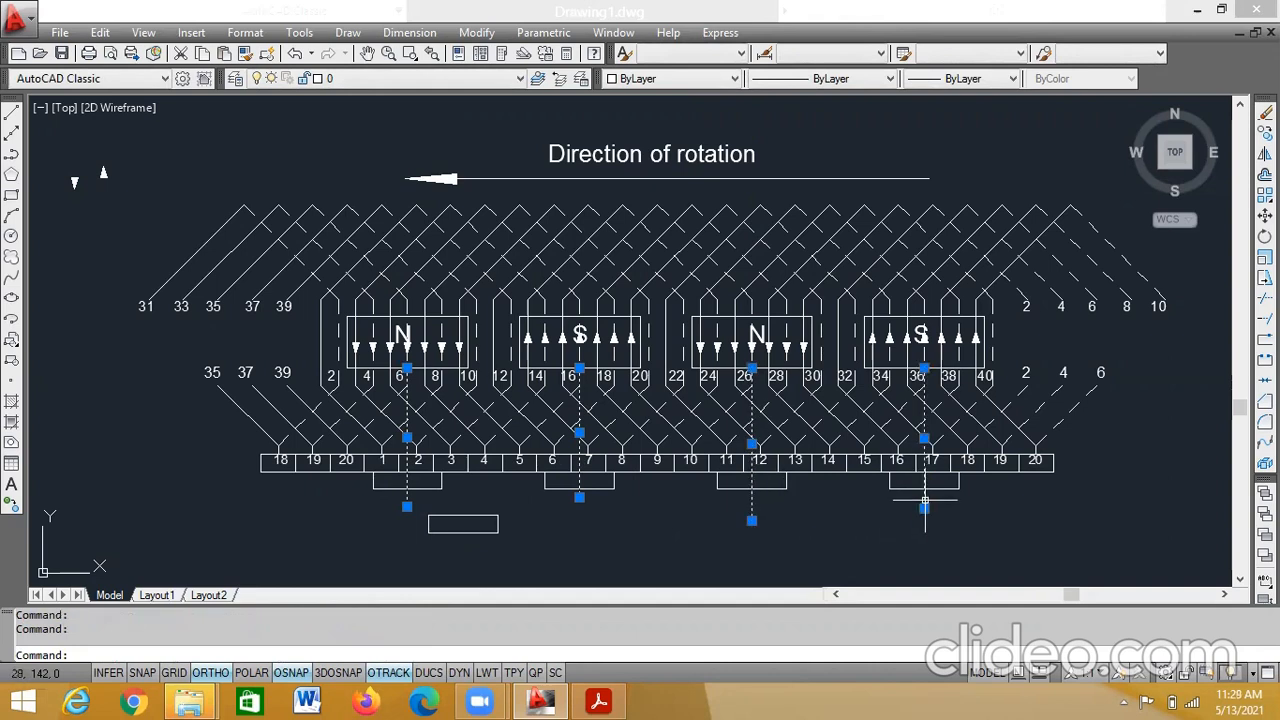
pyautogui.press('Delete')
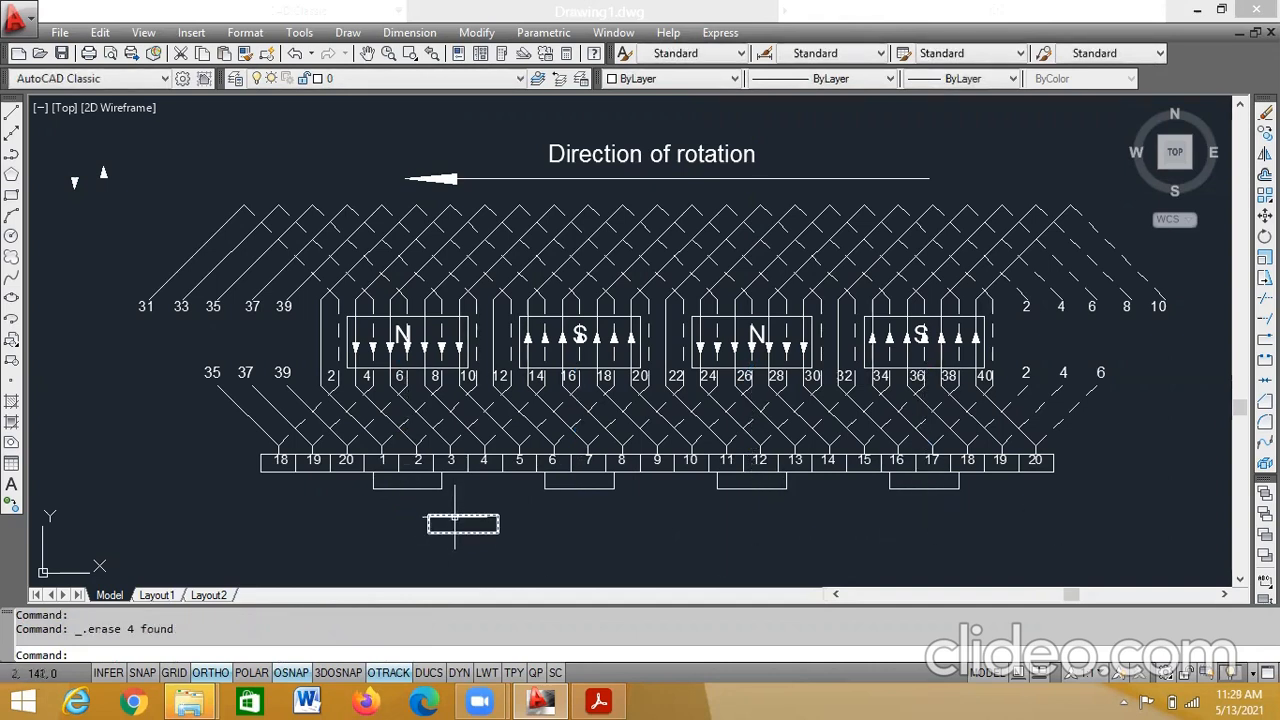
pyautogui.click(453, 516)
pyautogui.press('Delete')
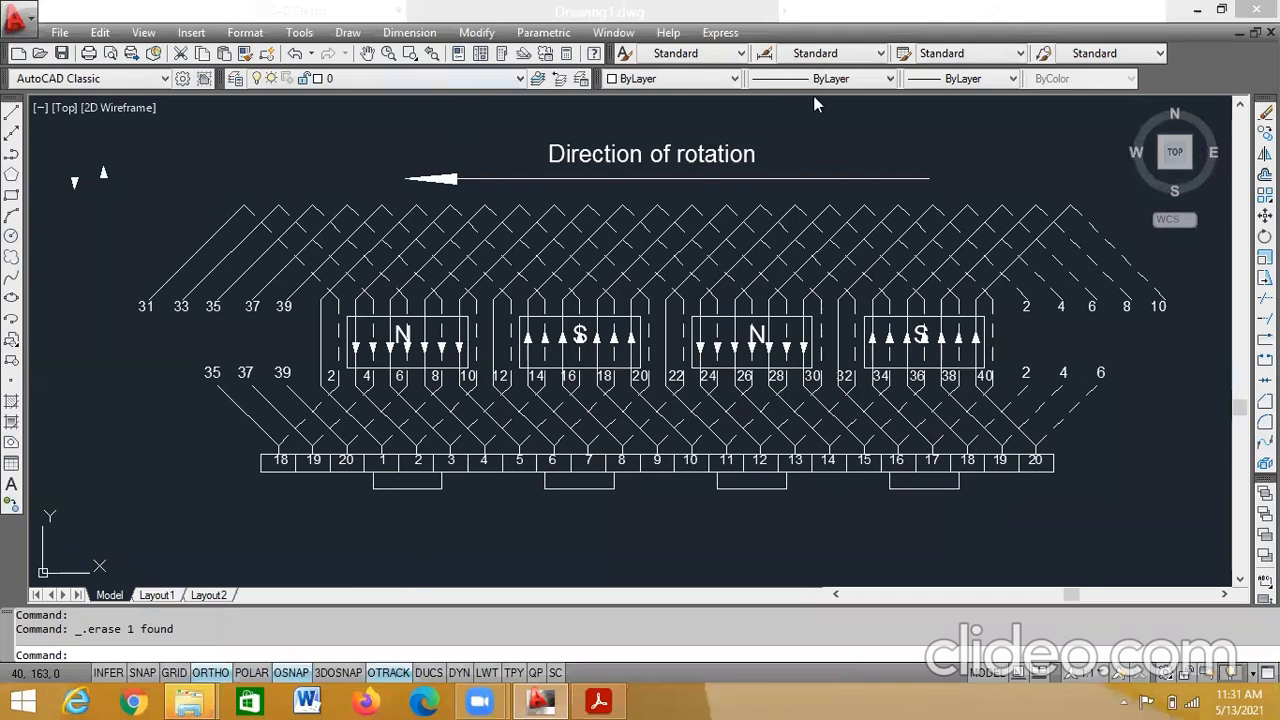
# - Create the single-line text label "+ A" for the first brush, with height 0.3 and rotation 0
pyautogui.click(347, 32)
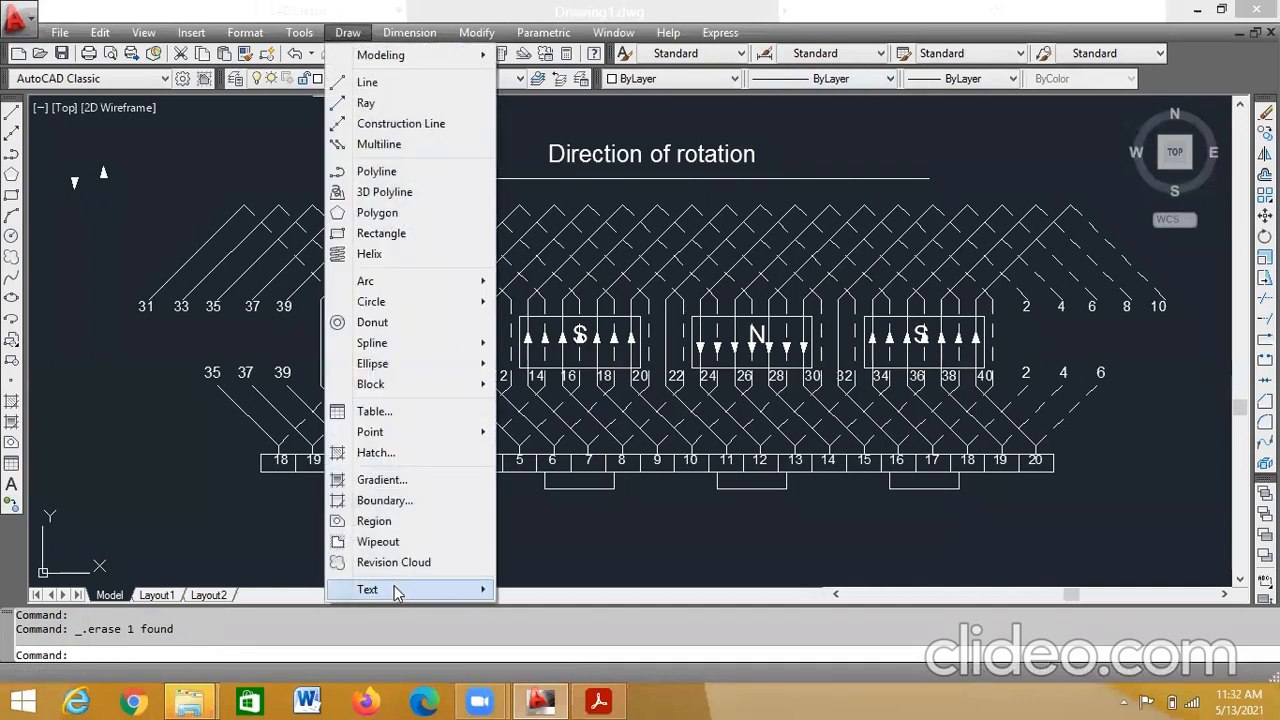
pyautogui.moveTo(465, 593)
pyautogui.click(530, 610)
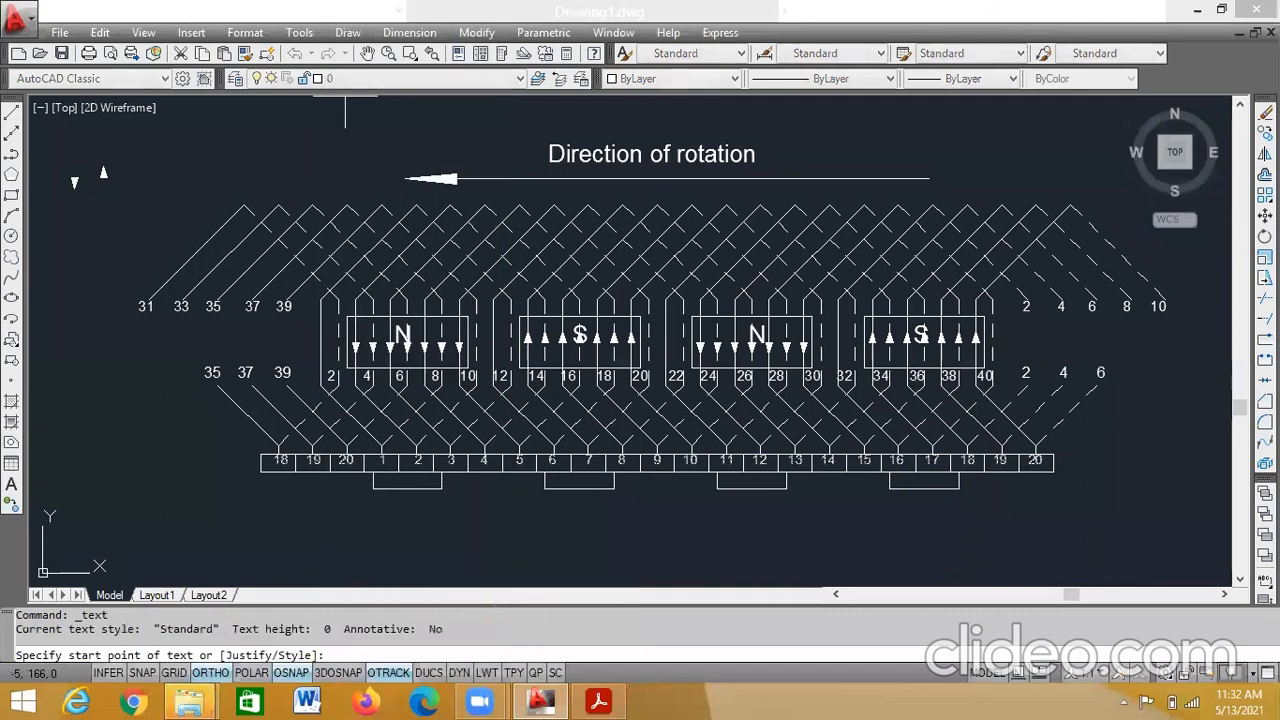
pyautogui.click(345, 483)
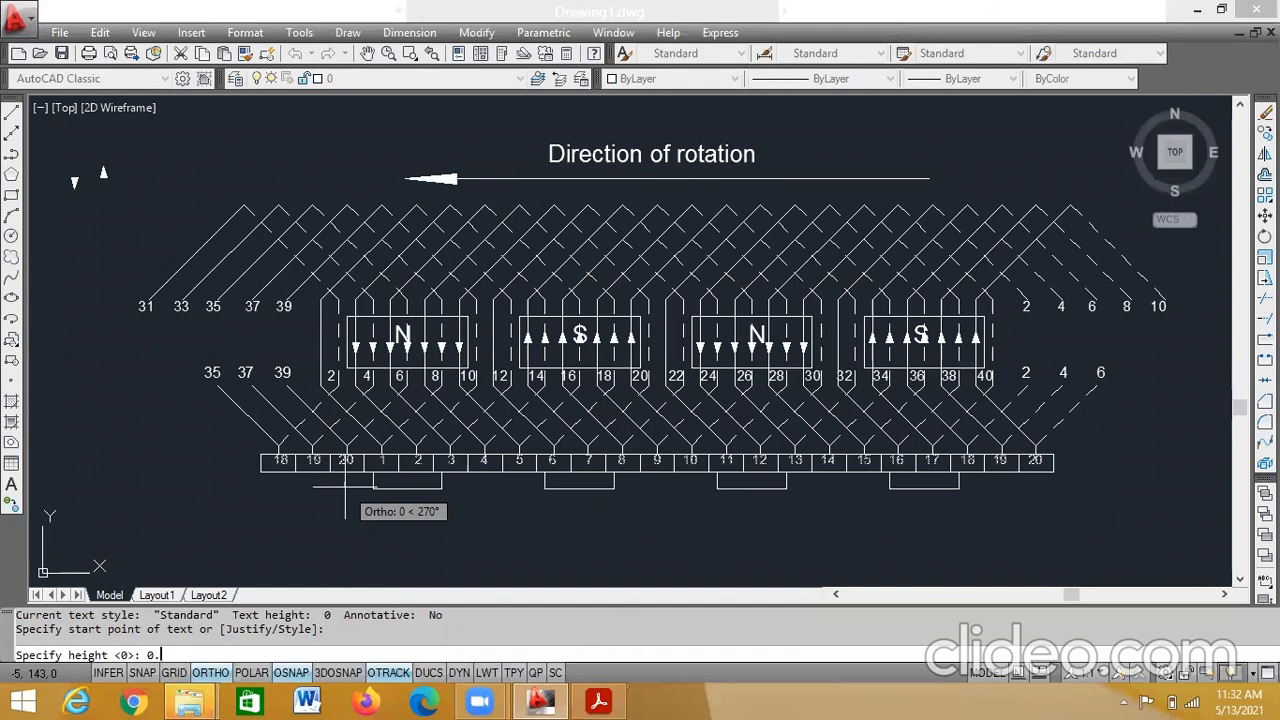
pyautogui.press('Return')
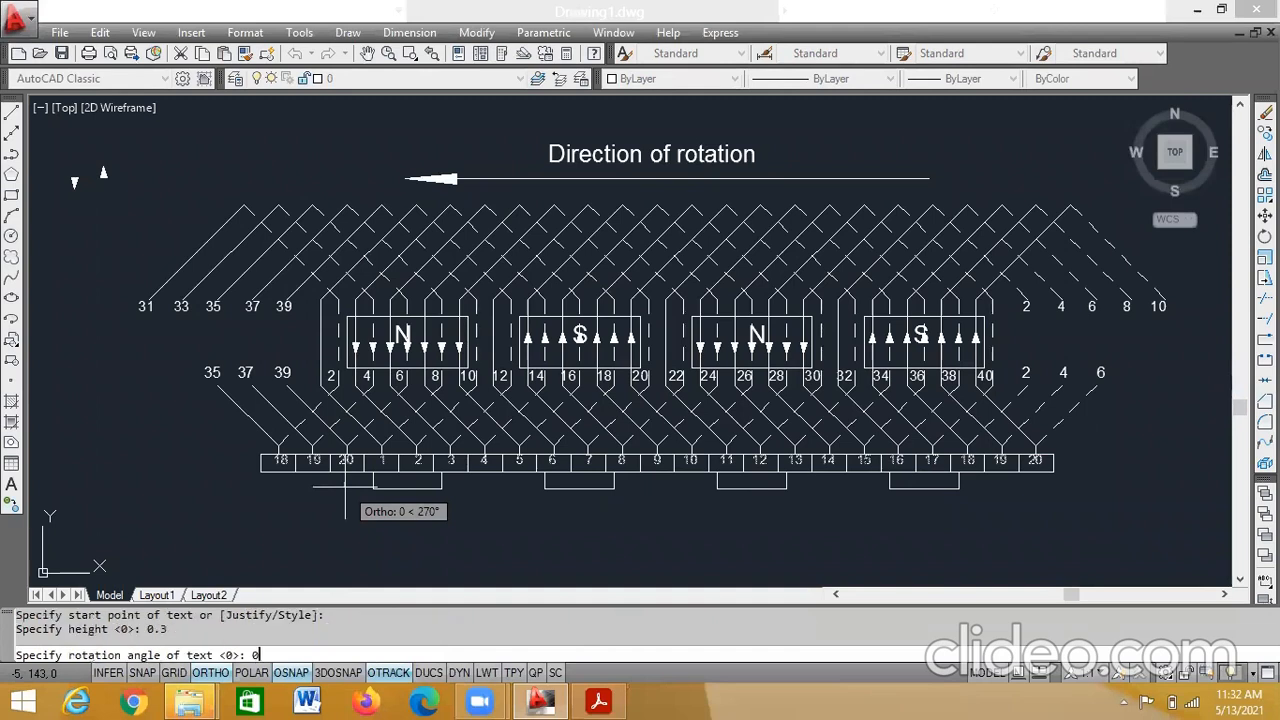
pyautogui.press('Return')
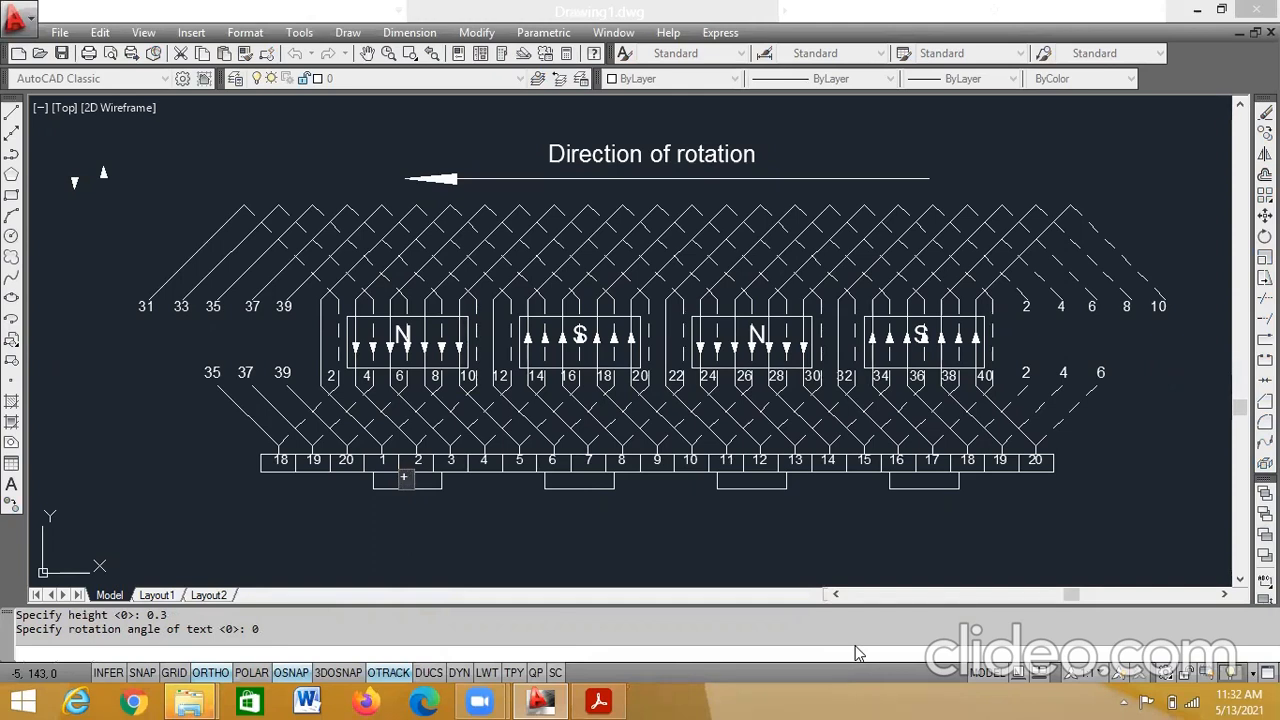
pyautogui.write('A')
# - Add the labels "_B", "+C" and "_D" for the other three brushes and finish the text
pyautogui.click(573, 483)
pyautogui.write('B')
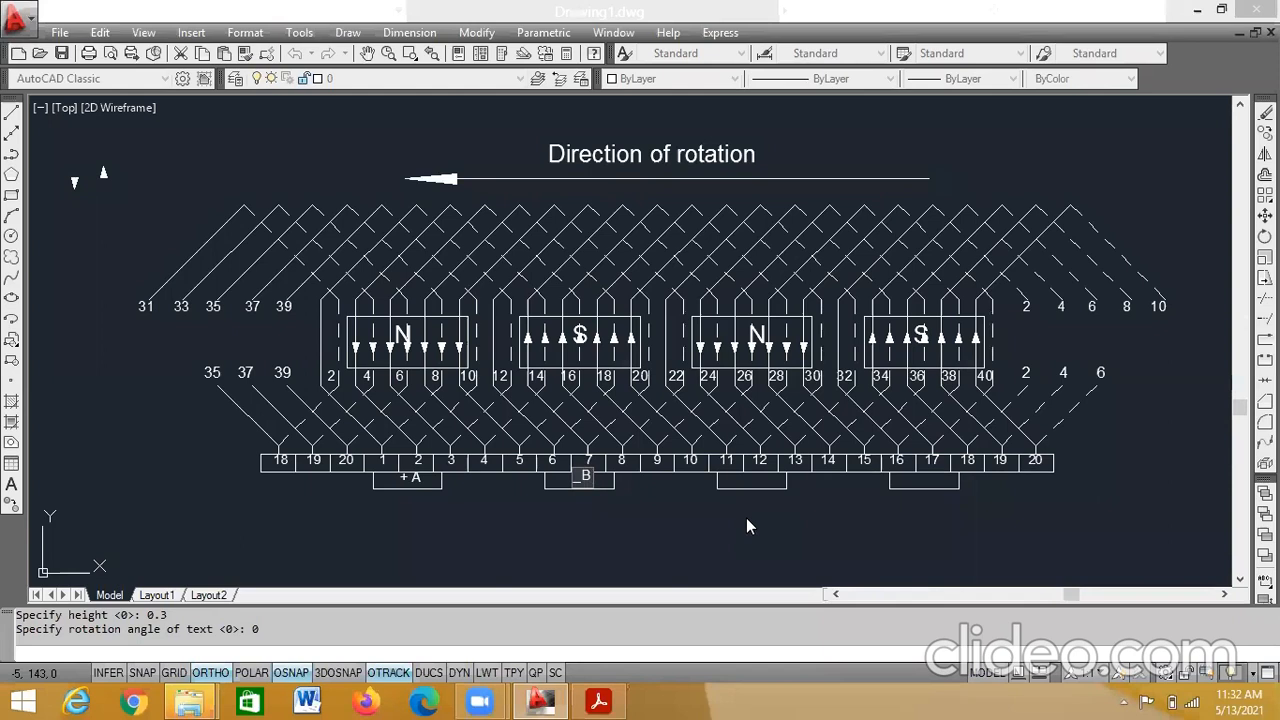
pyautogui.click(748, 482)
pyautogui.write('+C')
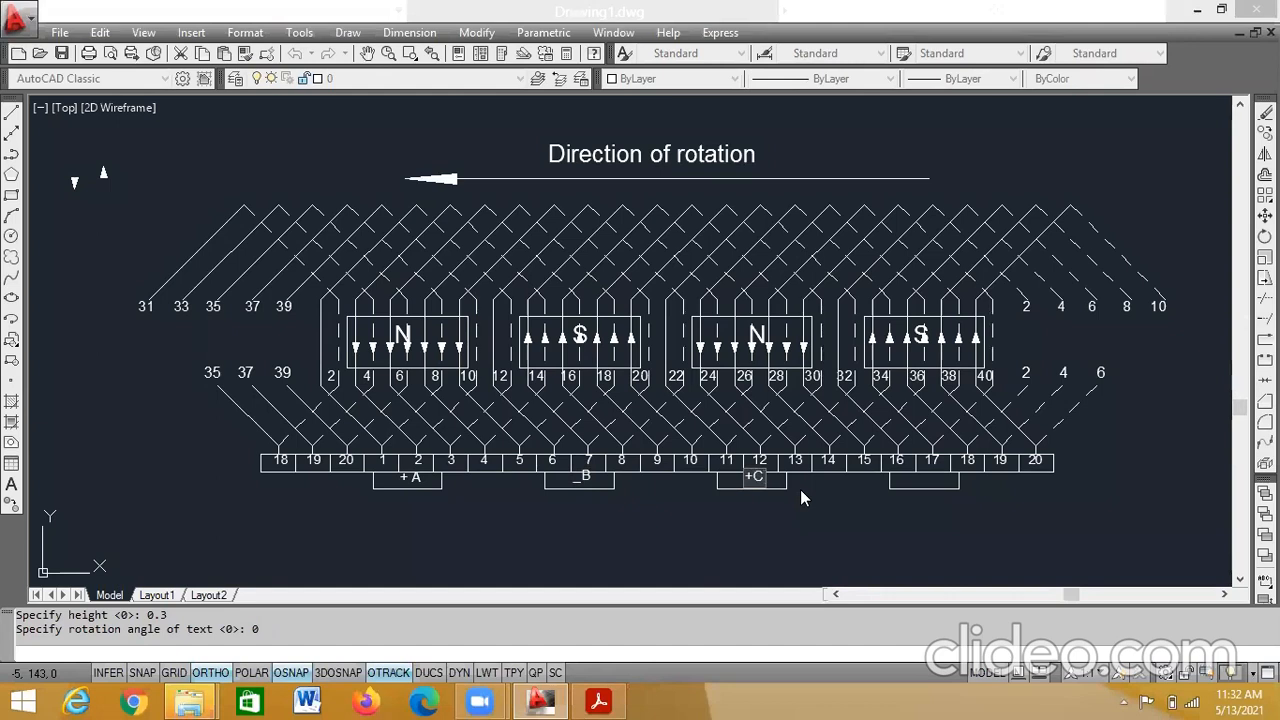
pyautogui.click(918, 485)
pyautogui.click(1058, 505)
pyautogui.press('Return')
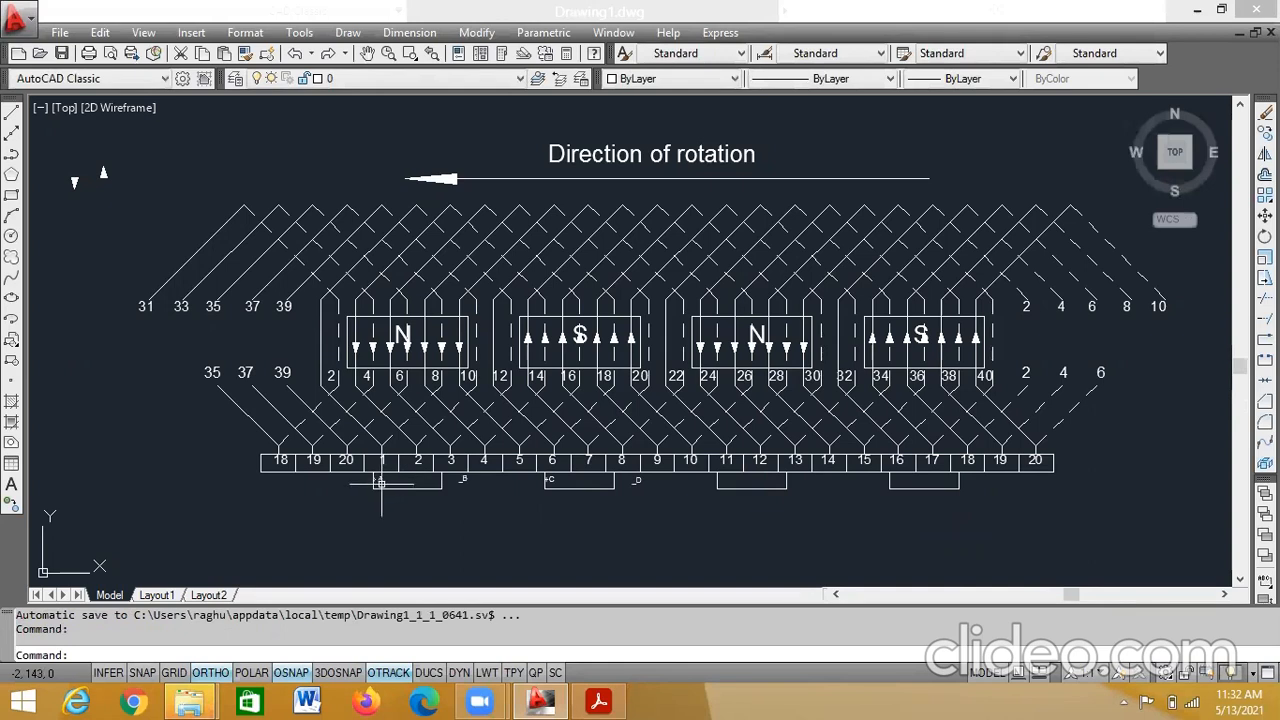
# - Scale up the "+ A" label from its insertion point to roughly the size of the commutator segment numbers
pyautogui.click(372, 481)
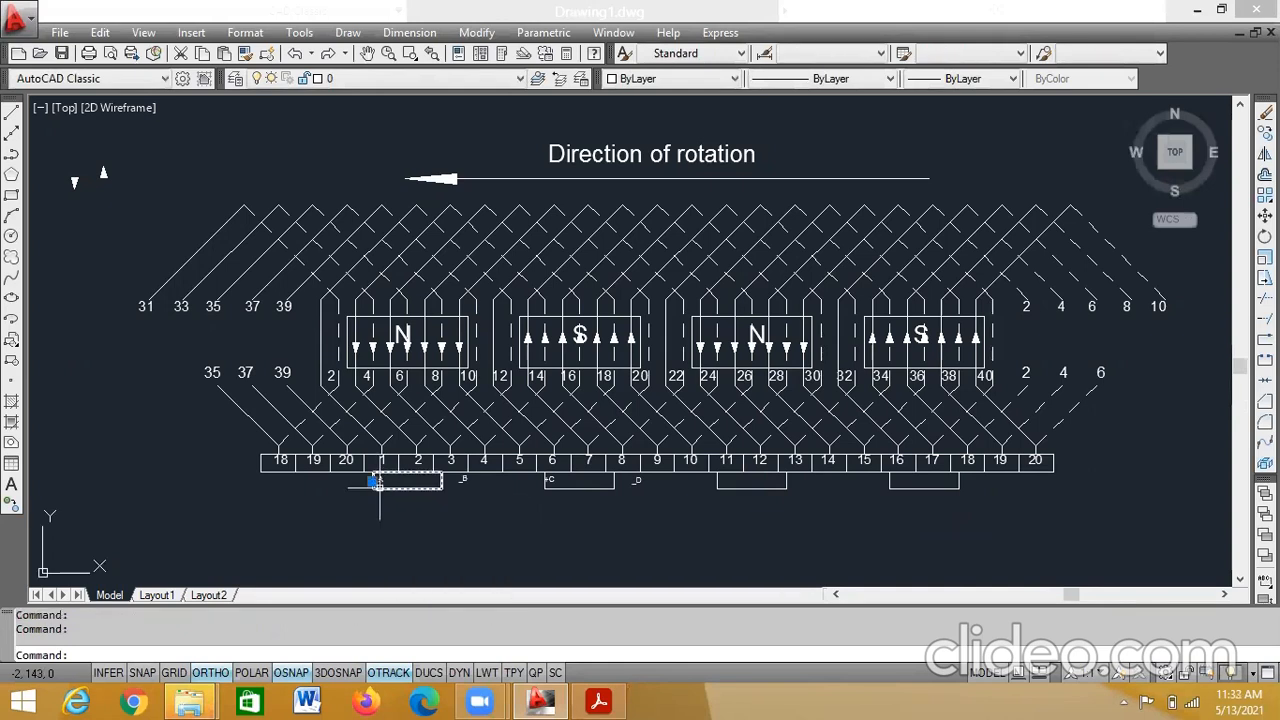
pyautogui.rightClick(372, 481)
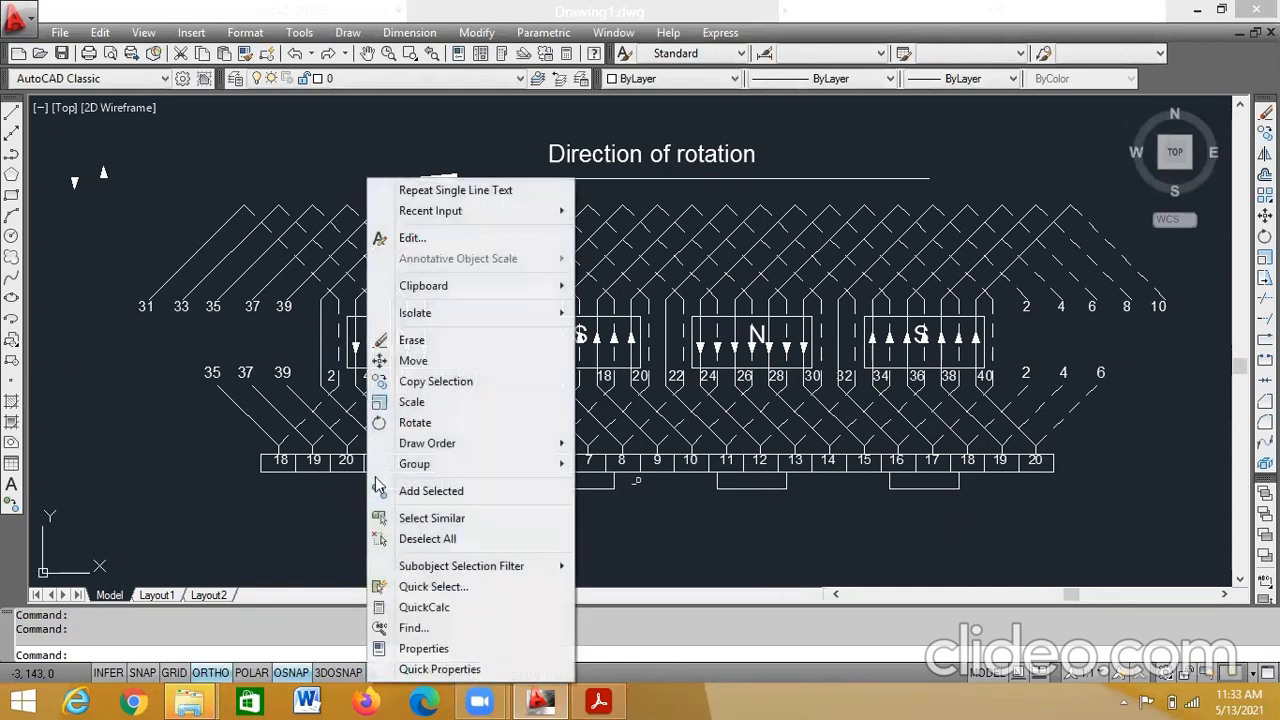
pyautogui.click(412, 402)
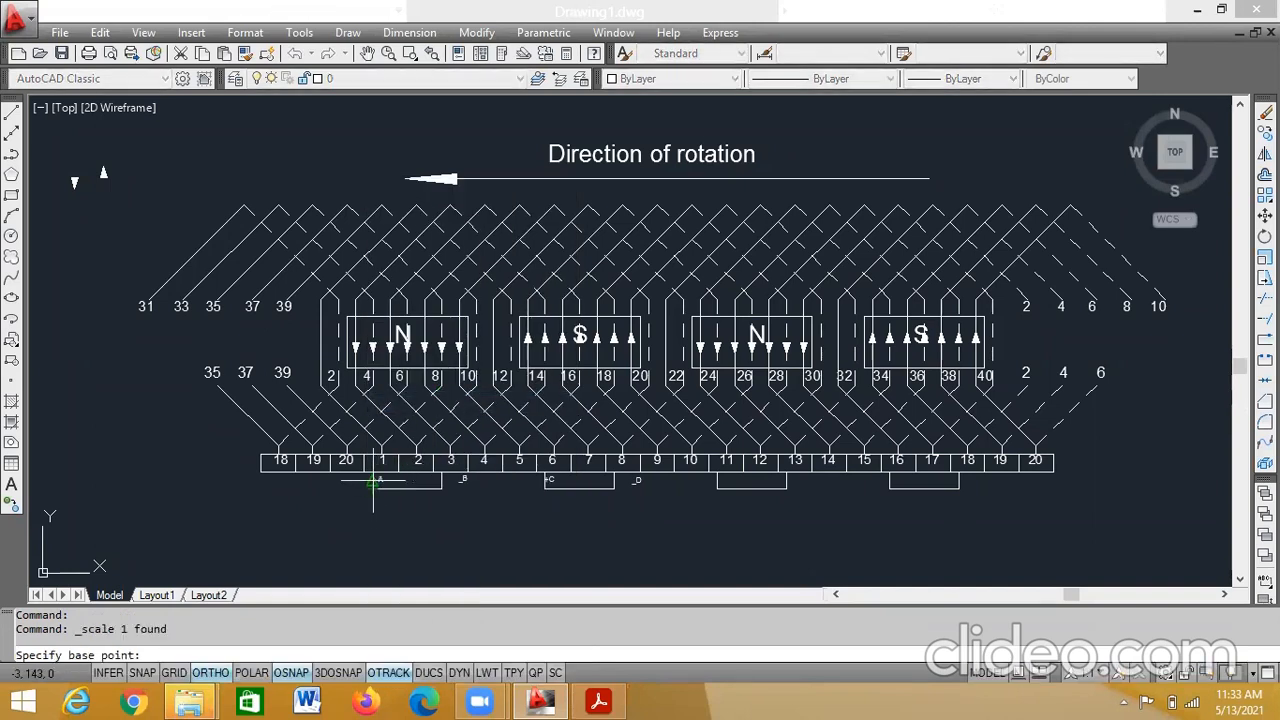
pyautogui.click(373, 482)
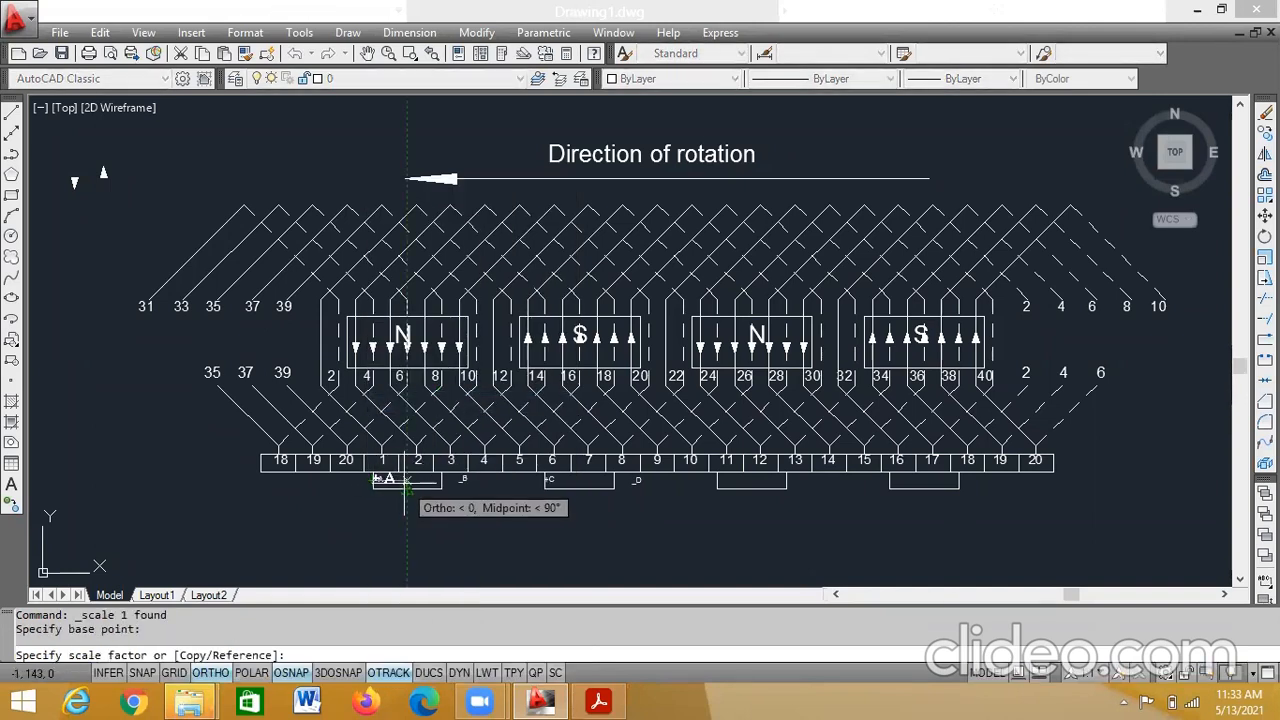
pyautogui.click(407, 485)
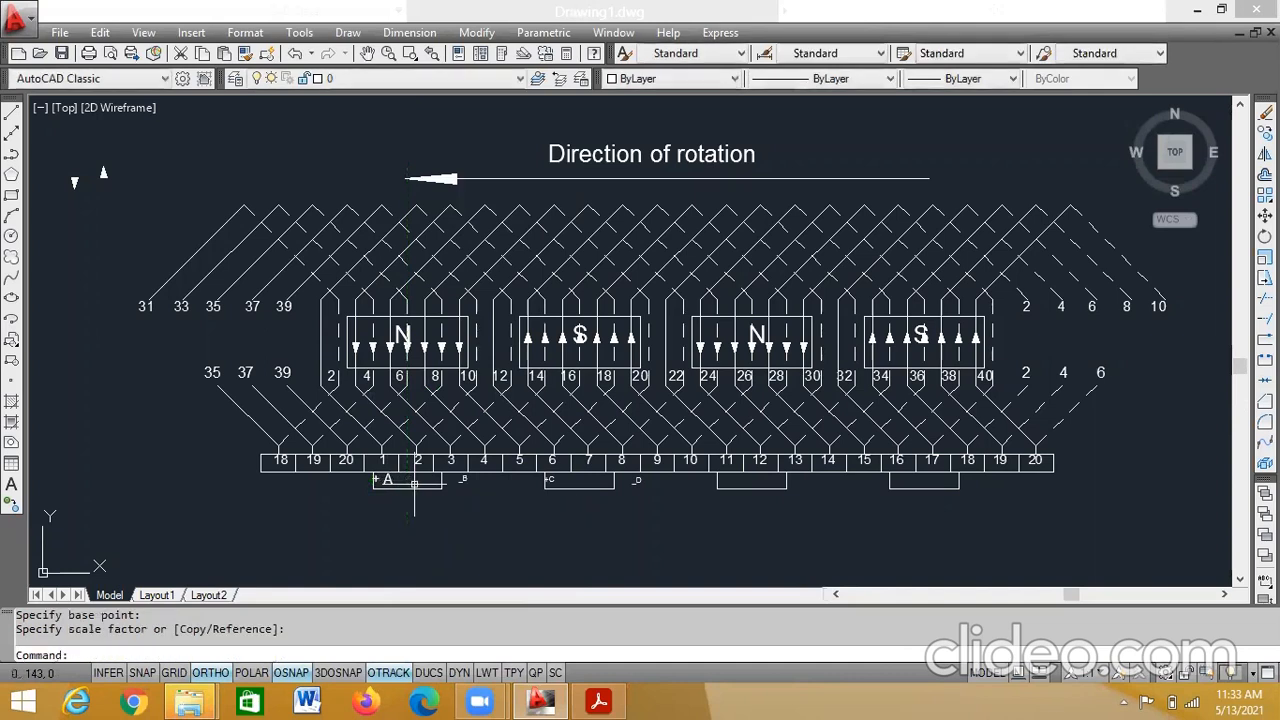
# - Move the "+ A" label to the middle of the first brush rectangle, turning off orthogonal restriction for the final placement
pyautogui.click(379, 481)
pyautogui.click(372, 484)
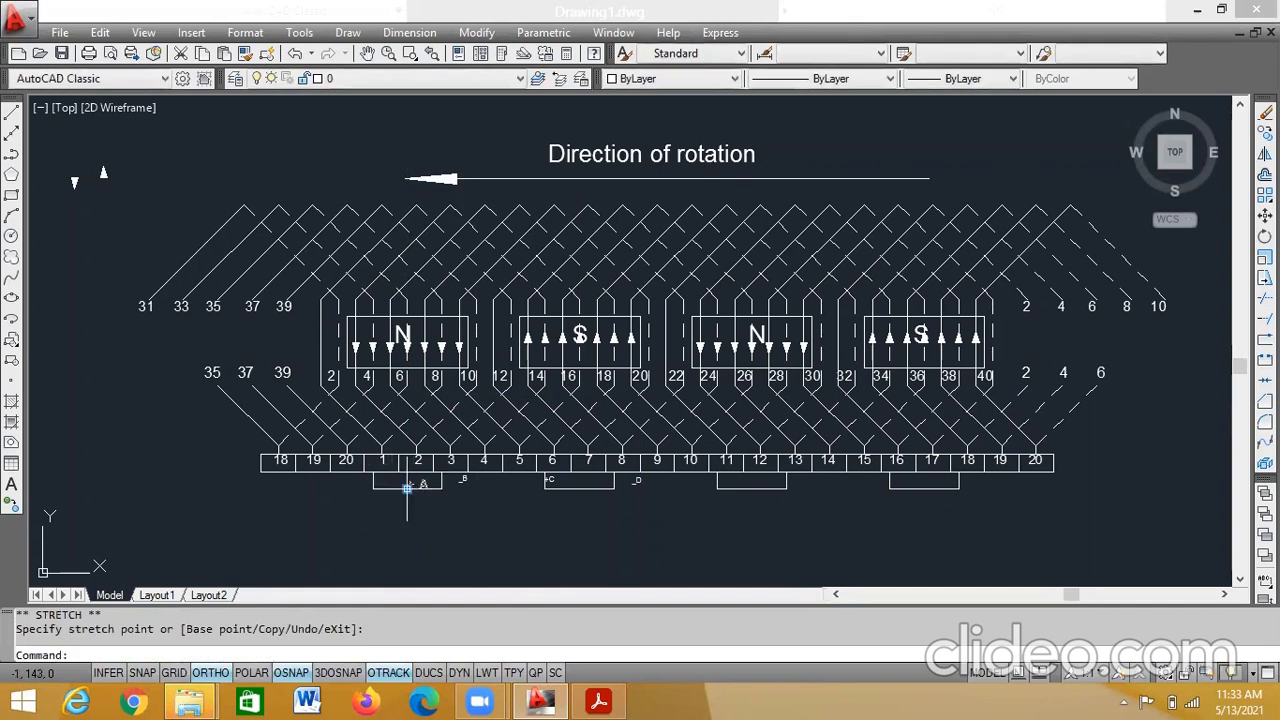
pyautogui.click(407, 486)
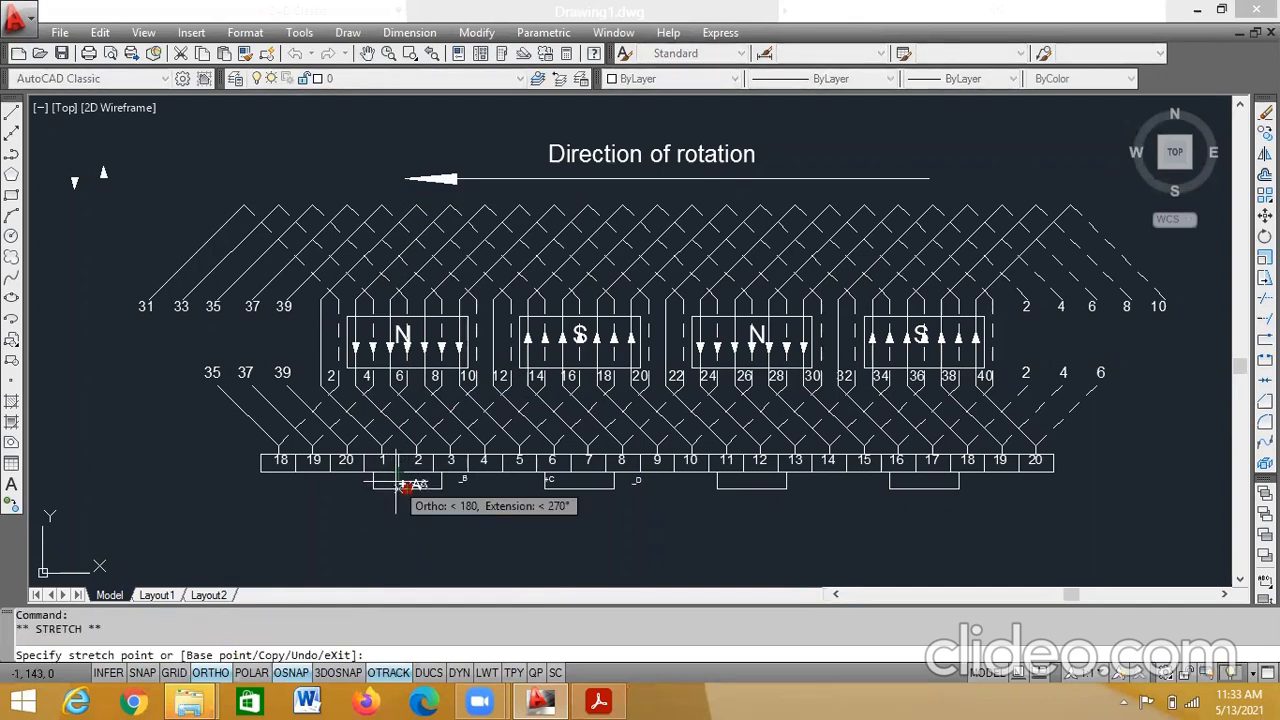
pyautogui.click(398, 486)
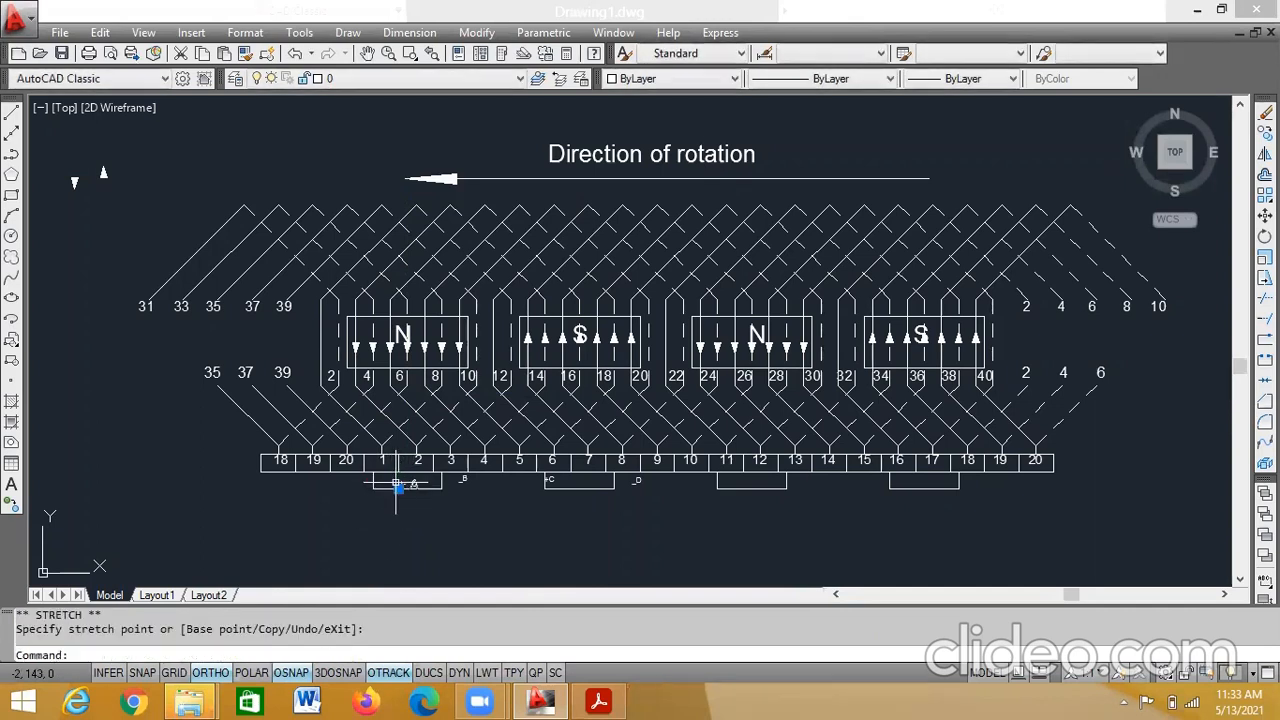
pyautogui.click(260, 673)
pyautogui.click(398, 486)
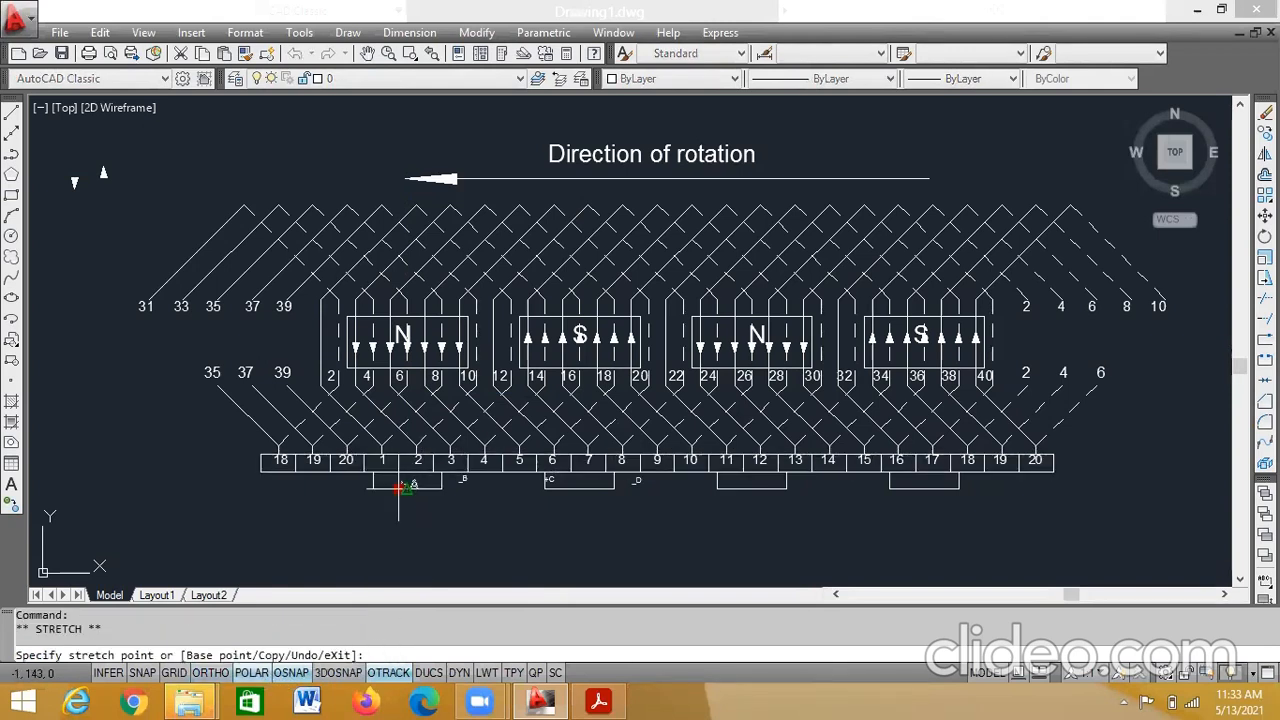
pyautogui.click(393, 483)
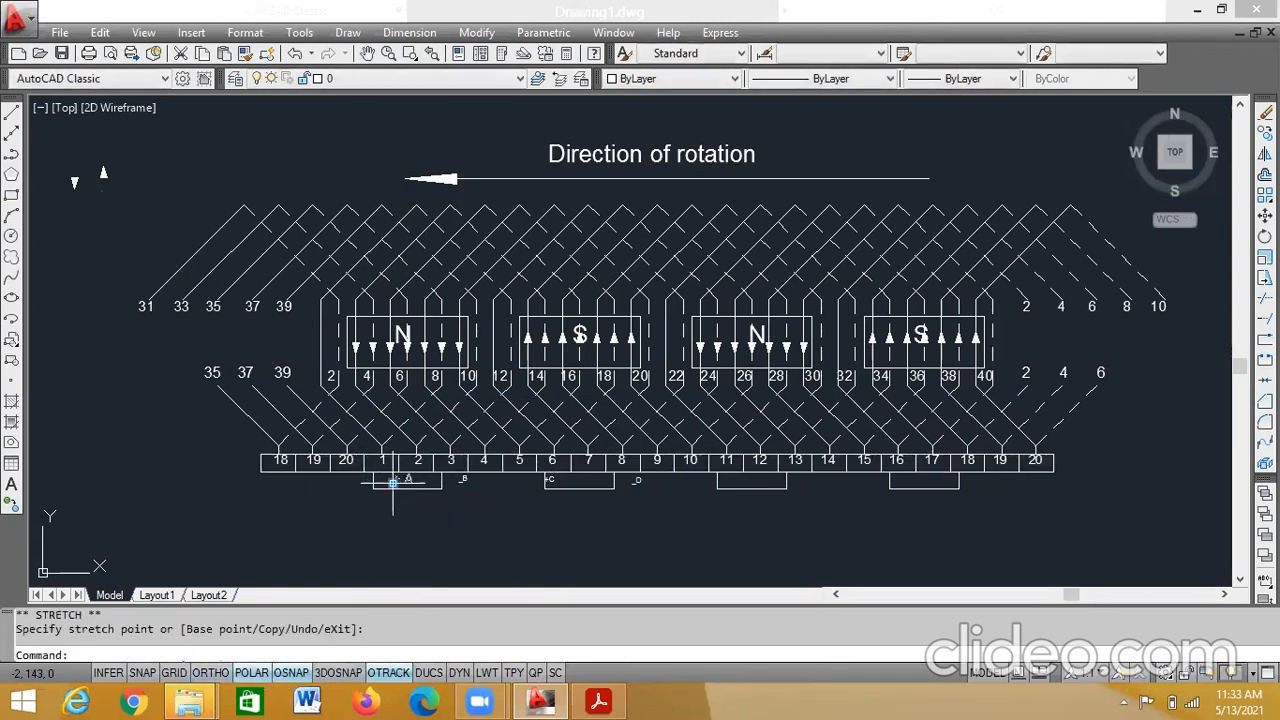
pyautogui.press('Escape')
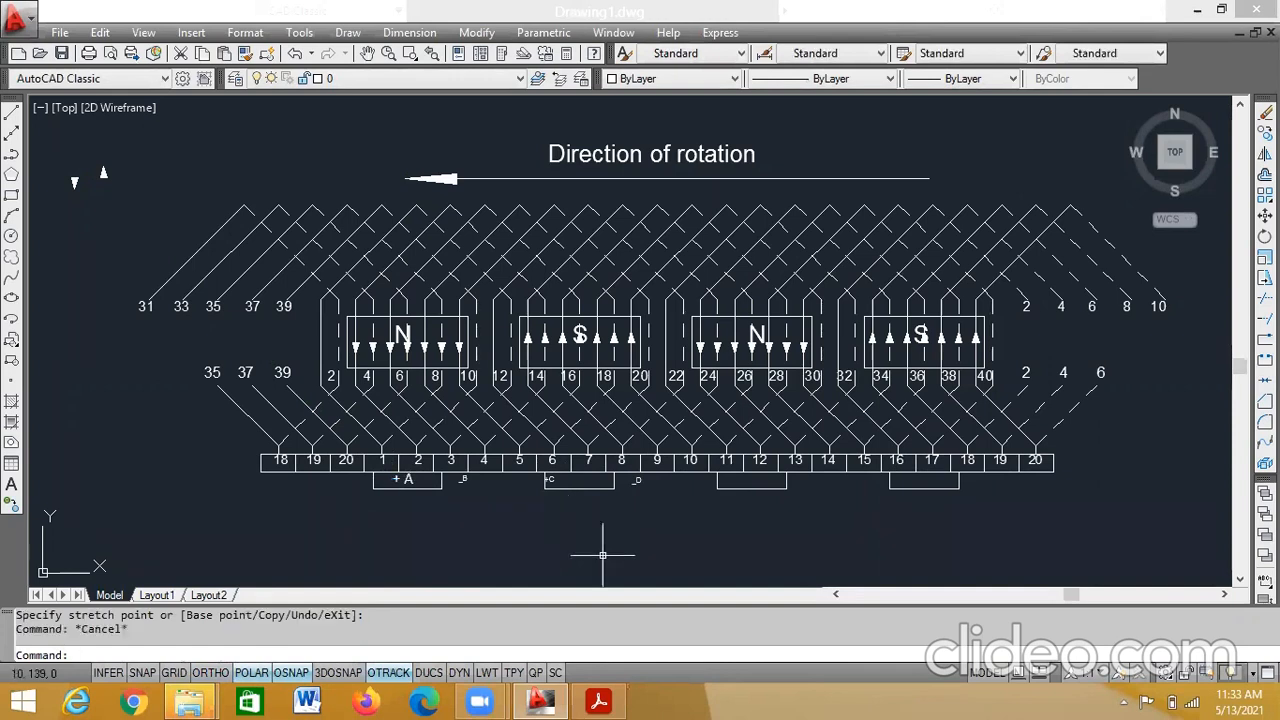
# - Try to scale up the "_B" label from its insertion point, and undo the scaling
pyautogui.click(460, 480)
pyautogui.rightClick(460, 480)
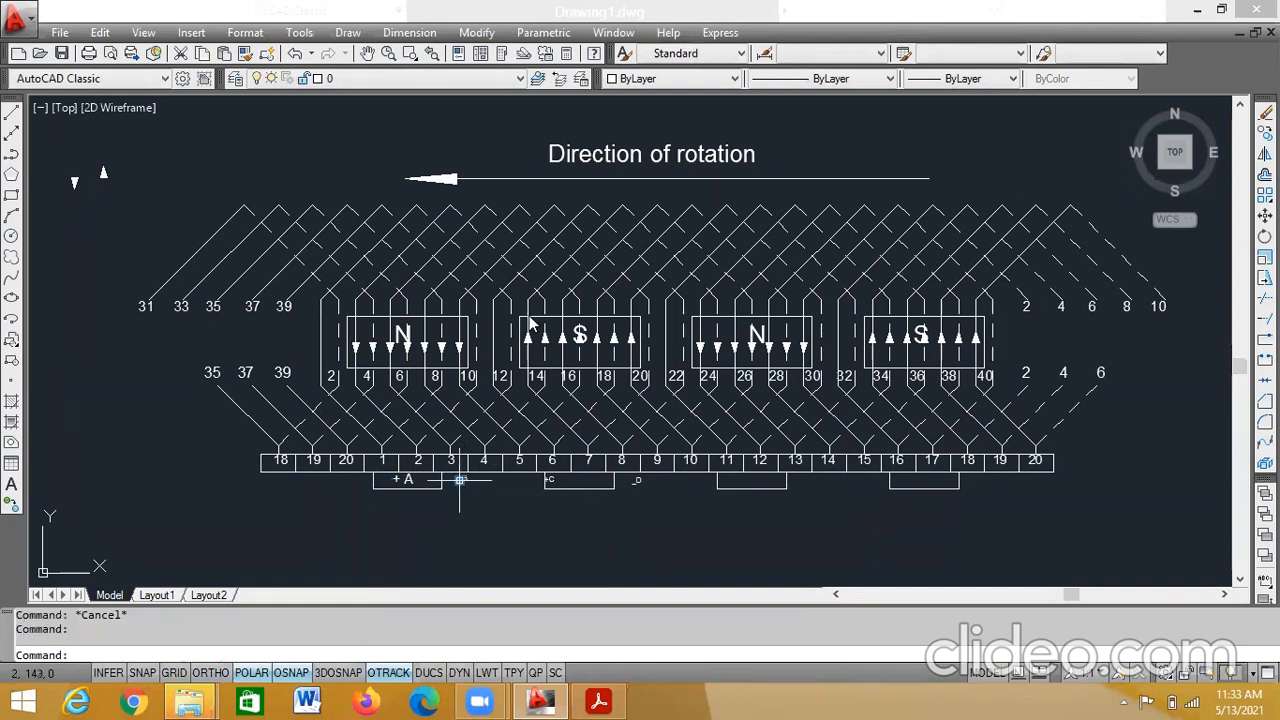
pyautogui.rightClick(460, 480)
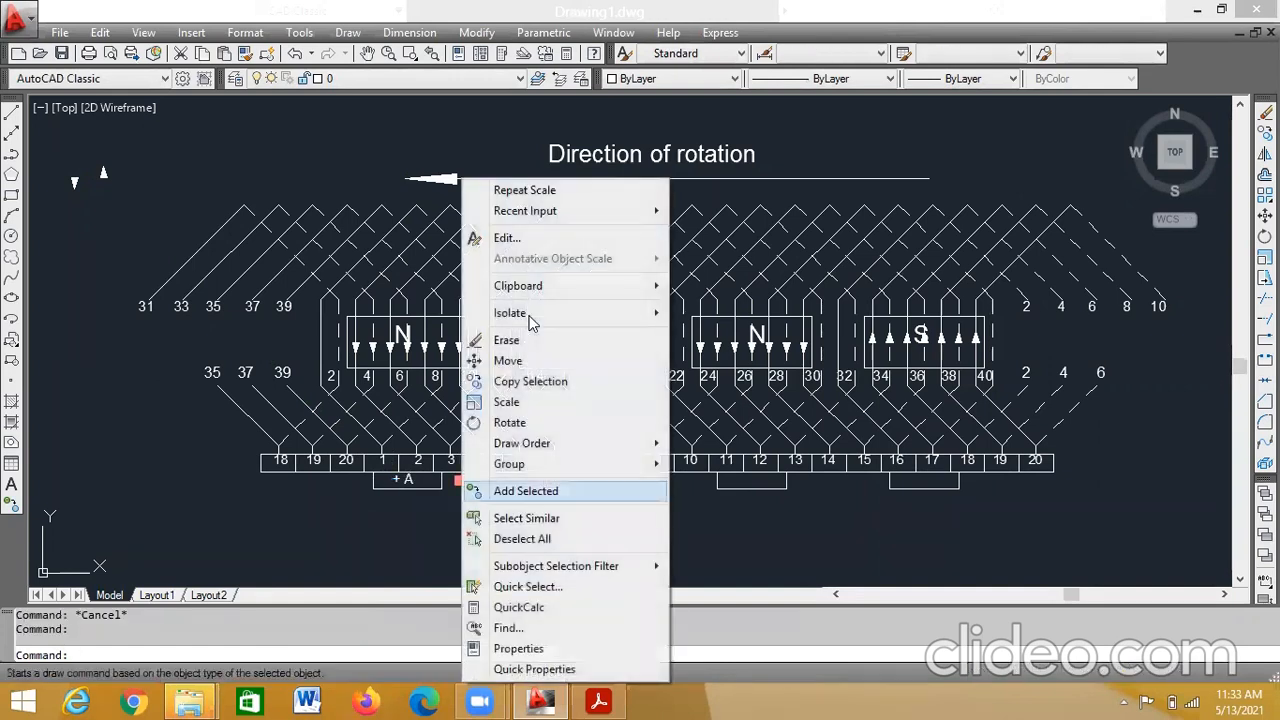
pyautogui.click(536, 408)
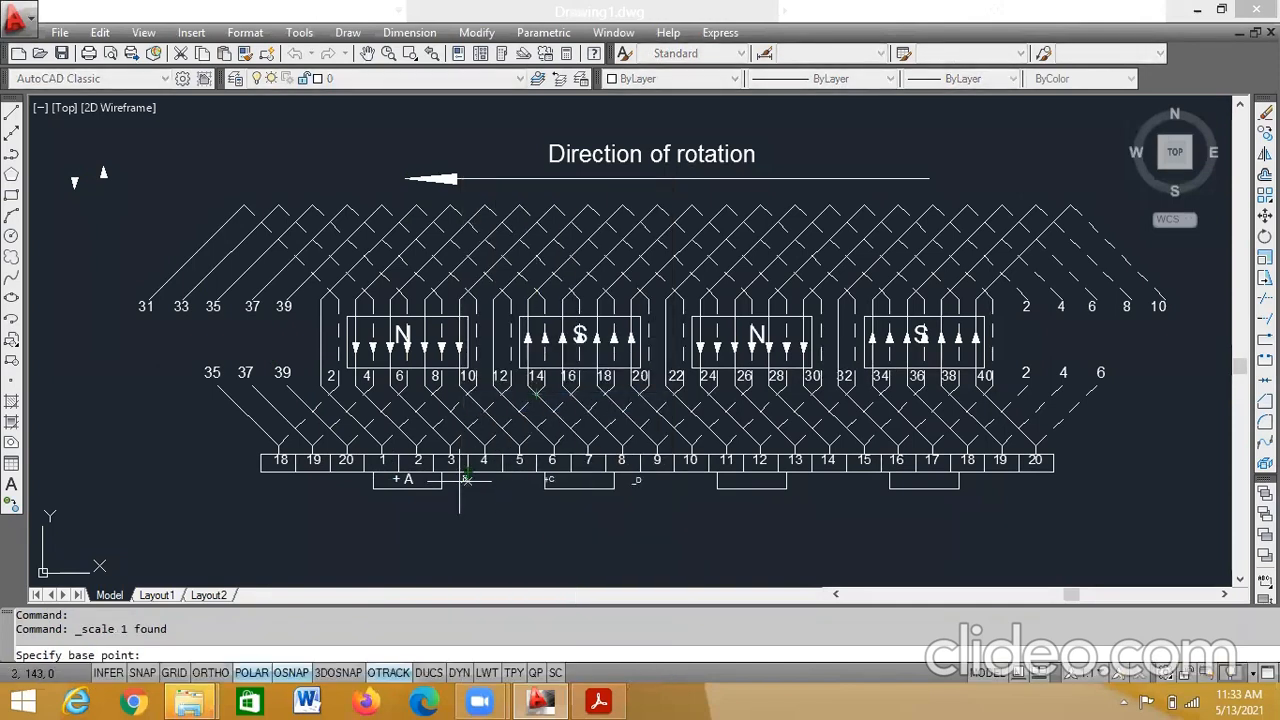
pyautogui.click(462, 480)
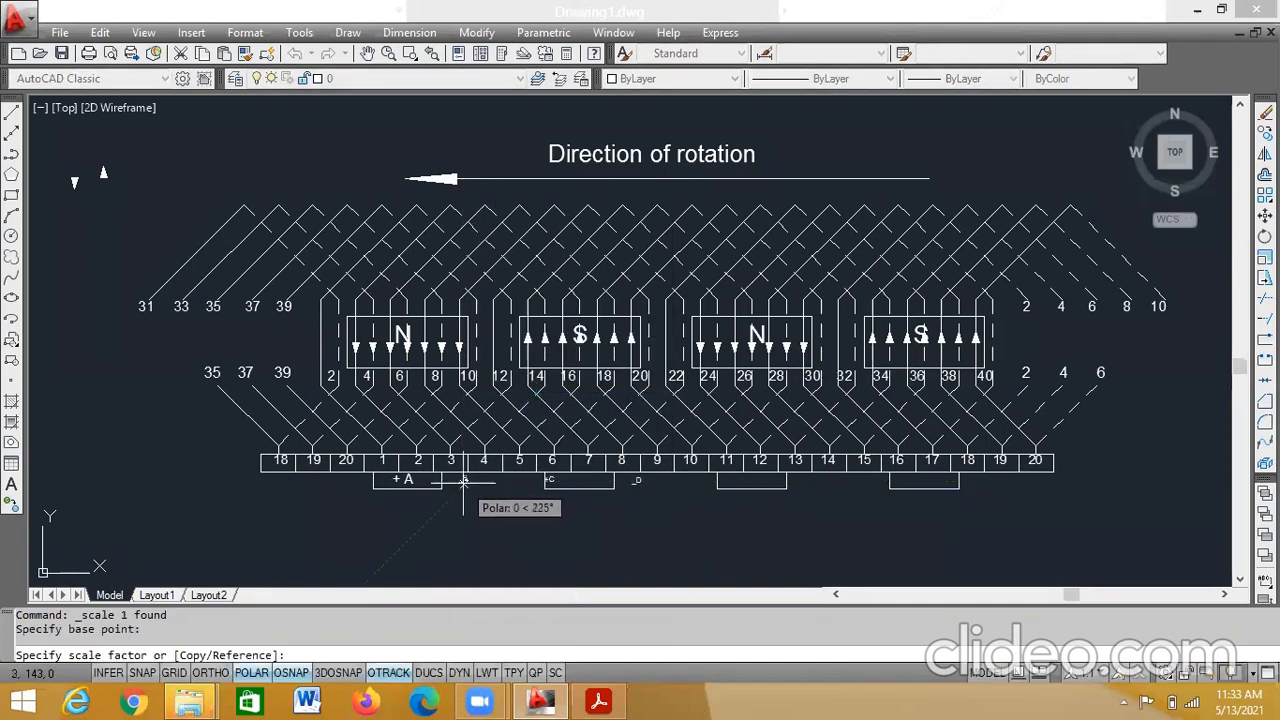
pyautogui.click(468, 483)
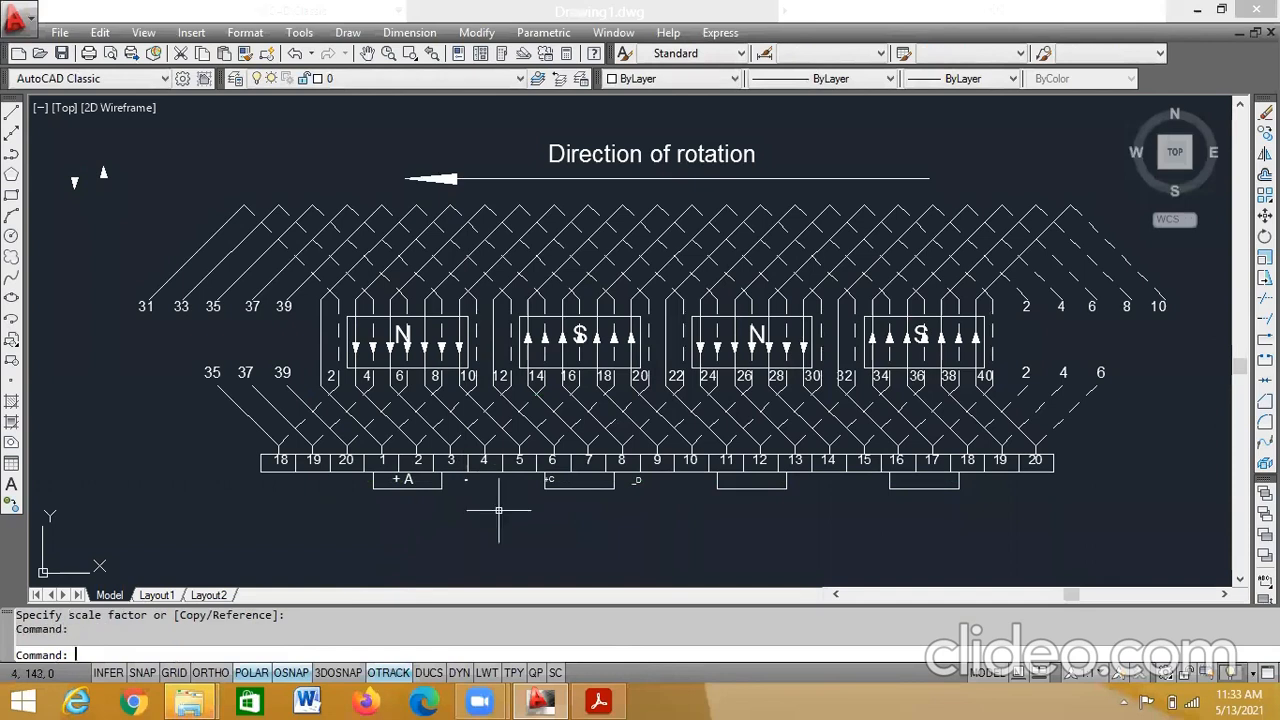
pyautogui.press('Escape')
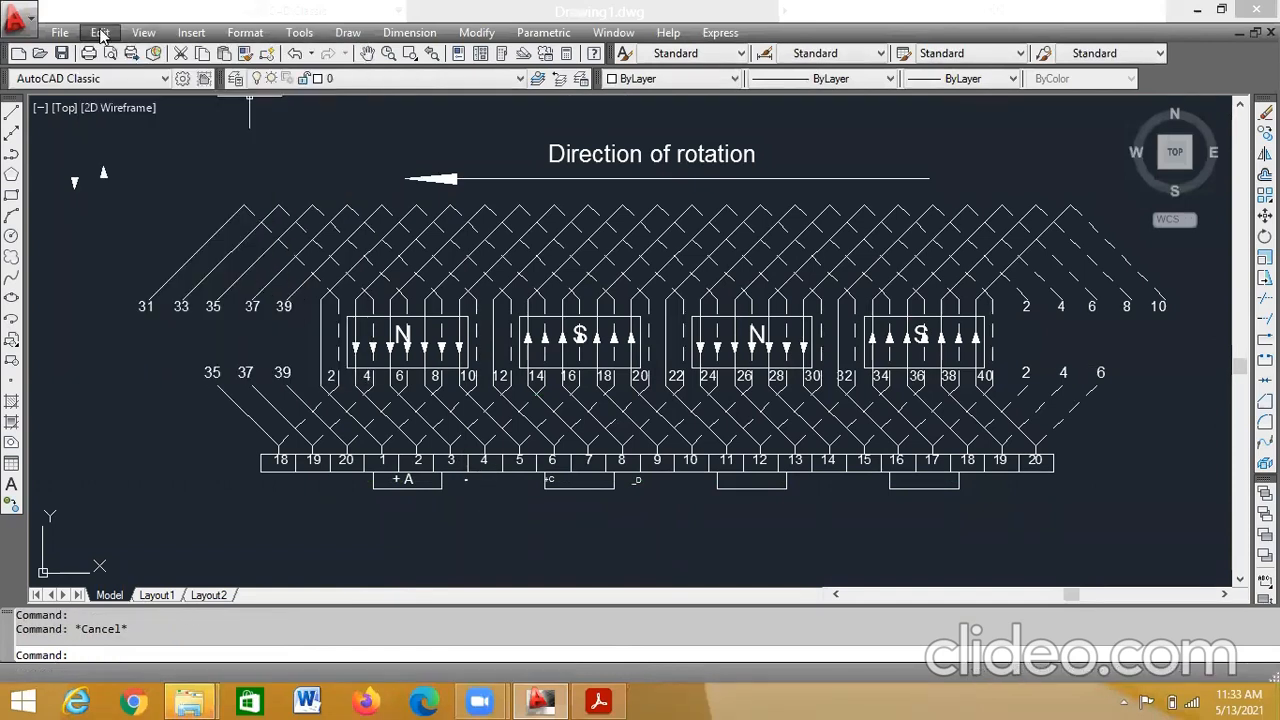
pyautogui.click(100, 34)
pyautogui.click(120, 57)
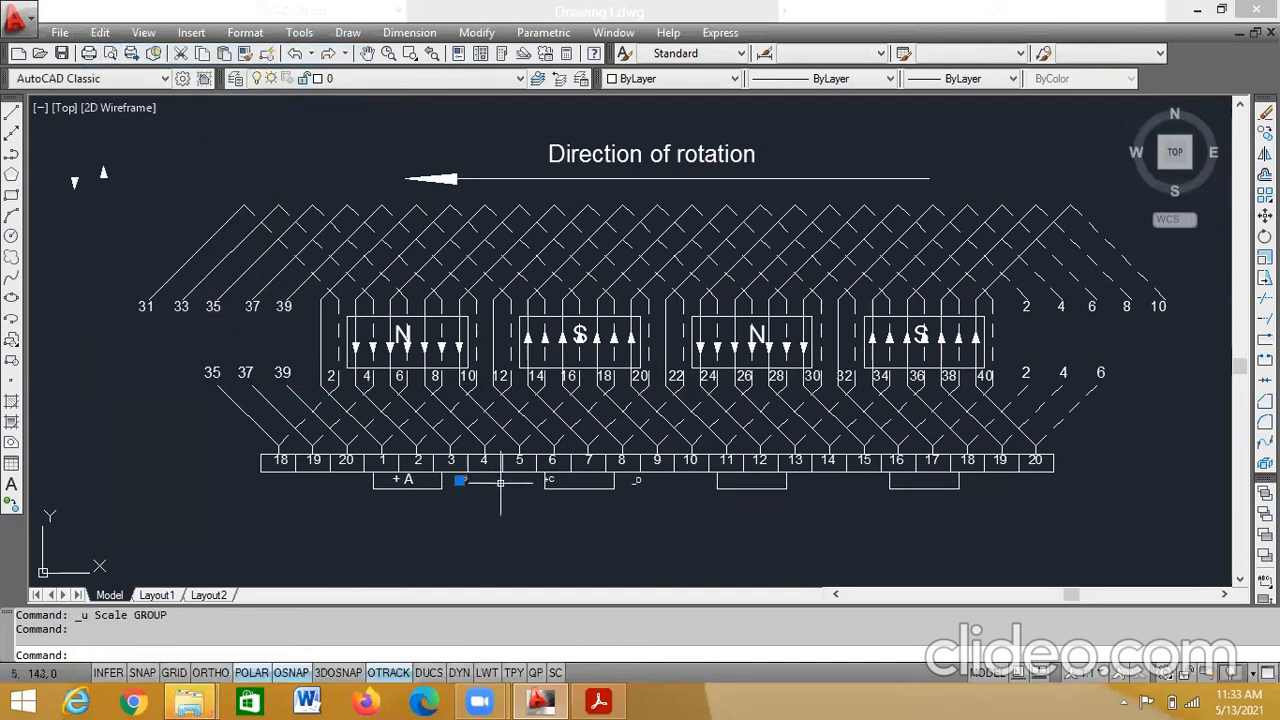
# - Delete the small "_B", "+C" and "_D" labels below the commutator
pyautogui.press('Delete')
pyautogui.click(634, 481)
pyautogui.press('Delete')
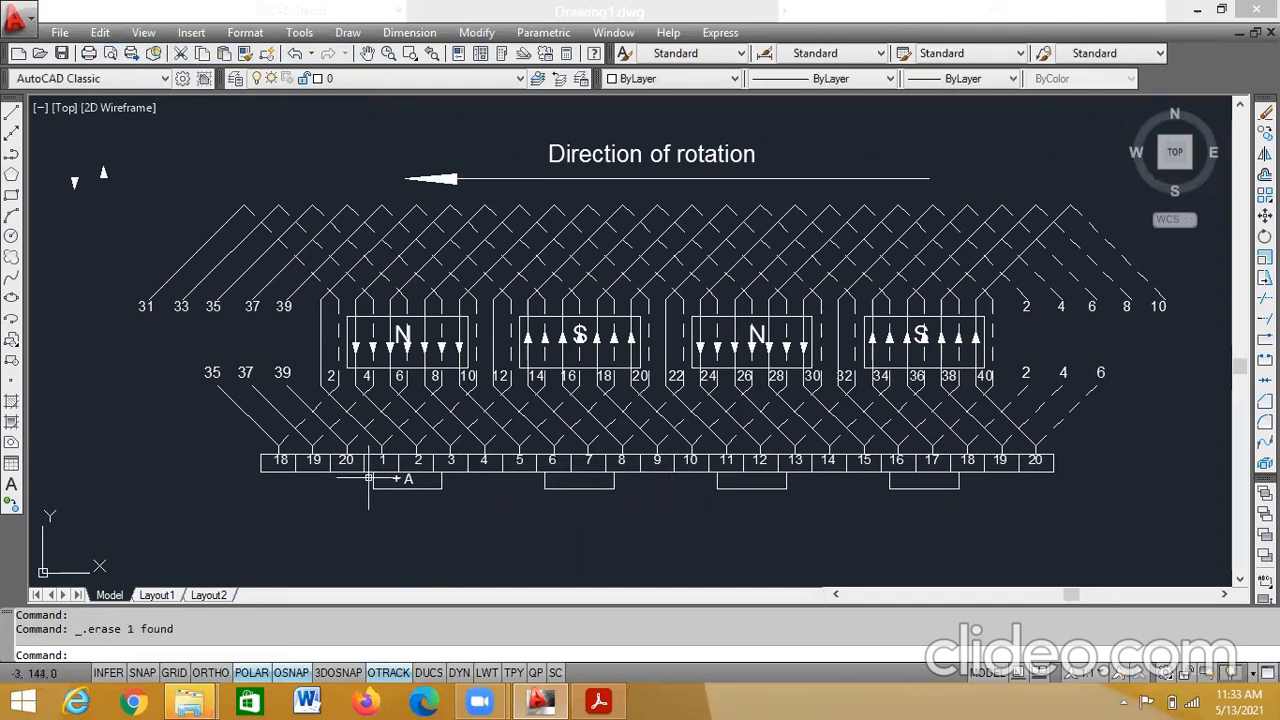
# - Copy the "+ A" label from the first brush into the middle of each of the other three brush rectangles
pyautogui.click(396, 478)
pyautogui.rightClick(394, 480)
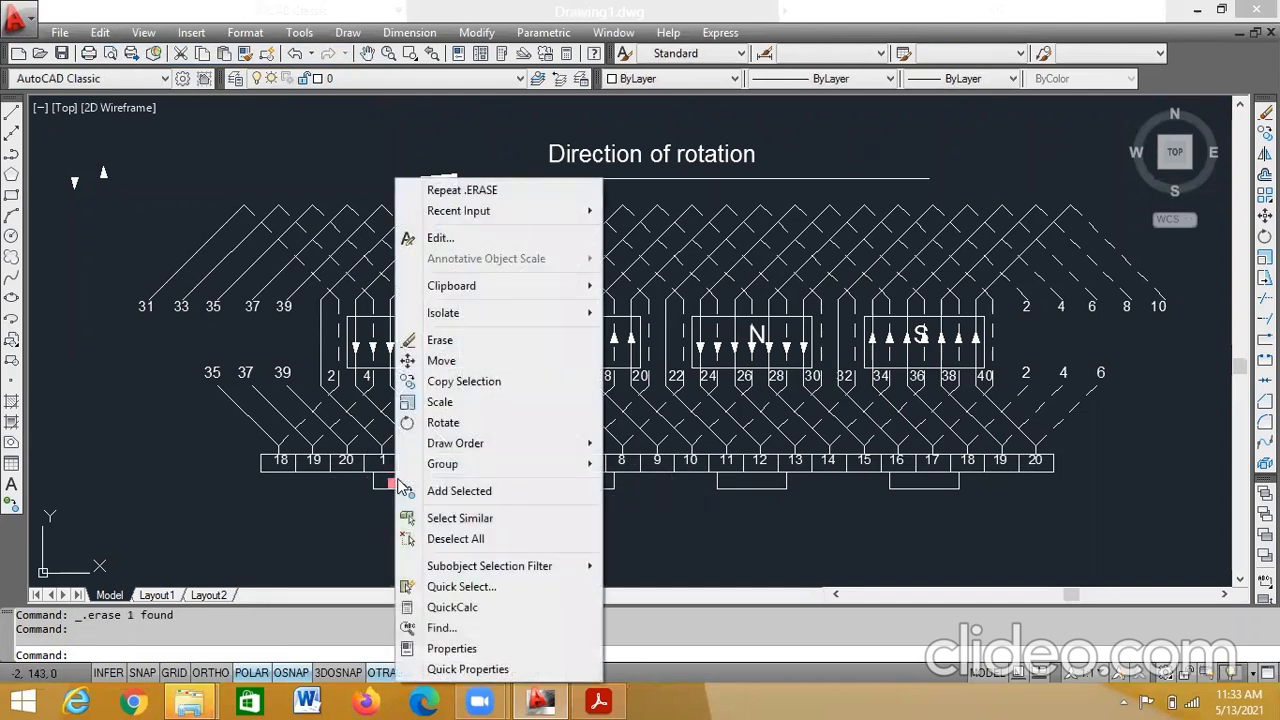
pyautogui.click(455, 384)
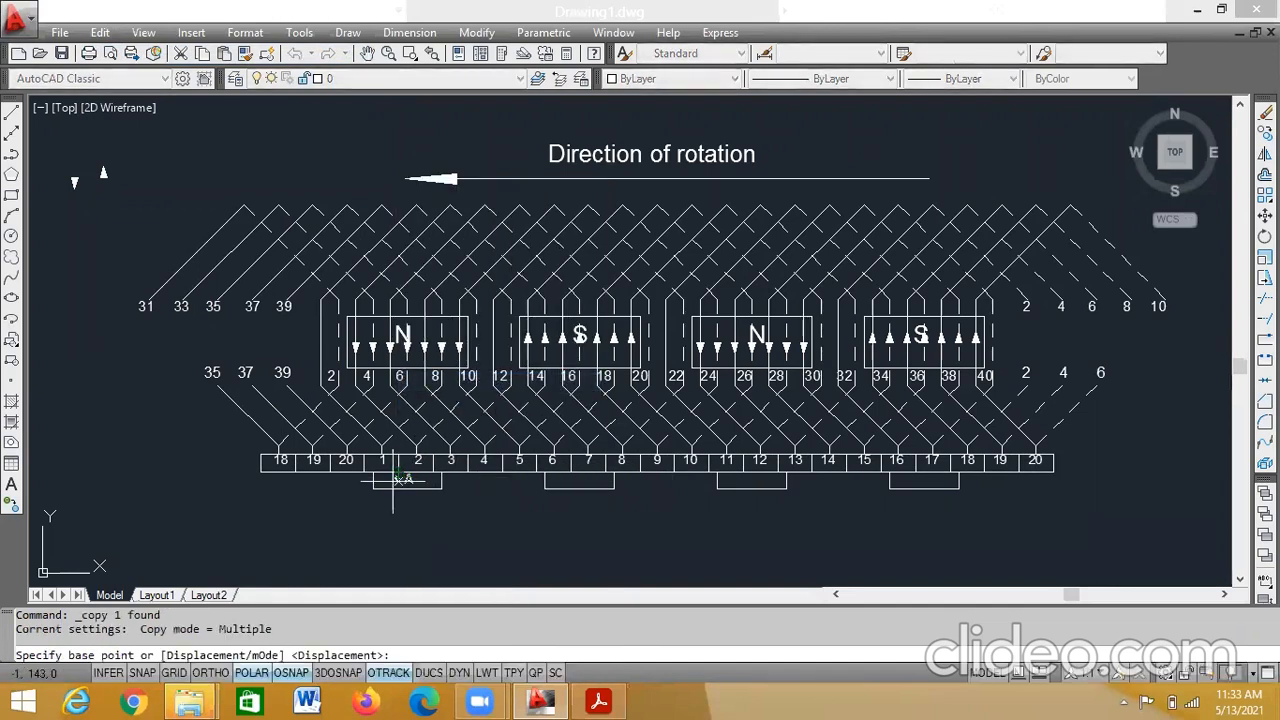
pyautogui.click(395, 477)
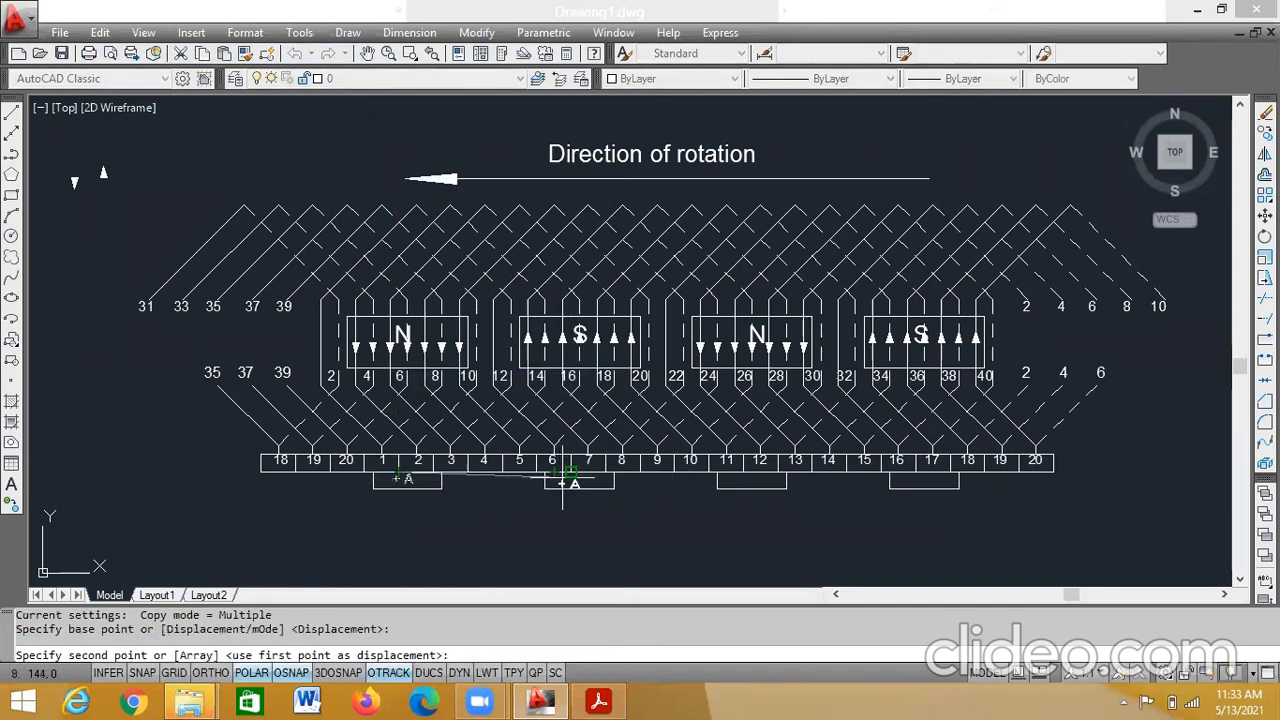
pyautogui.click(568, 477)
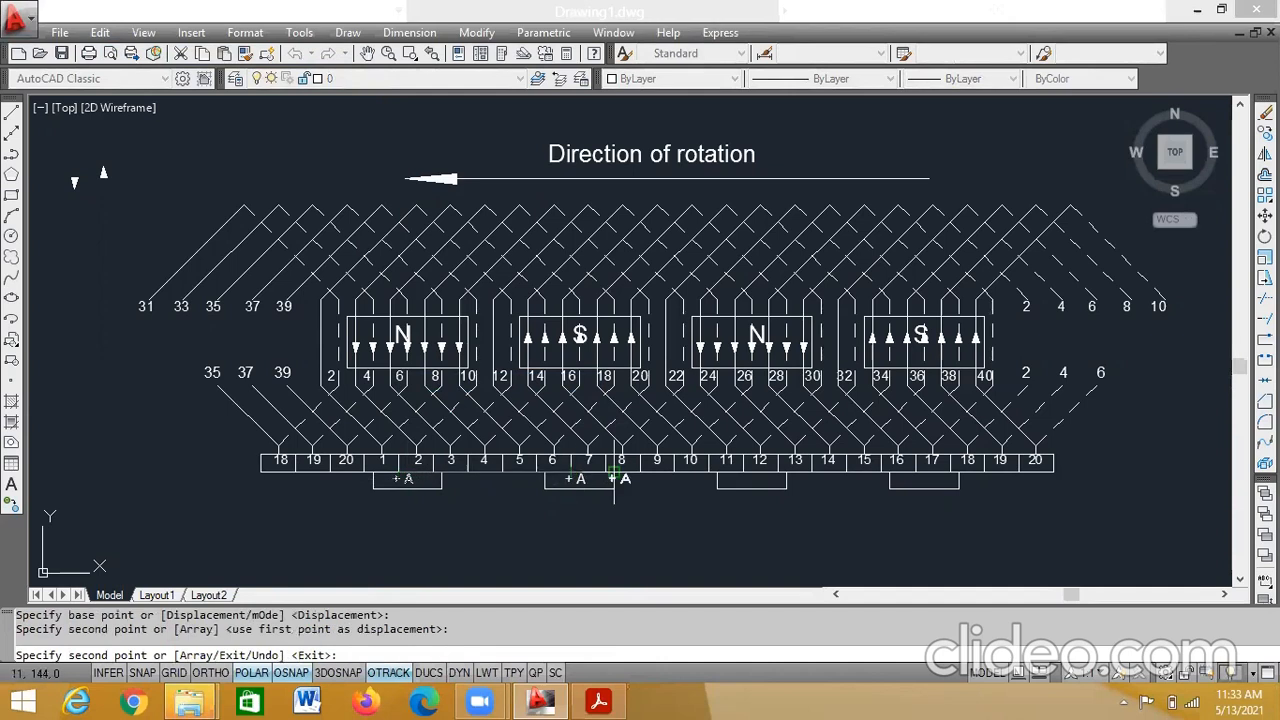
pyautogui.click(740, 478)
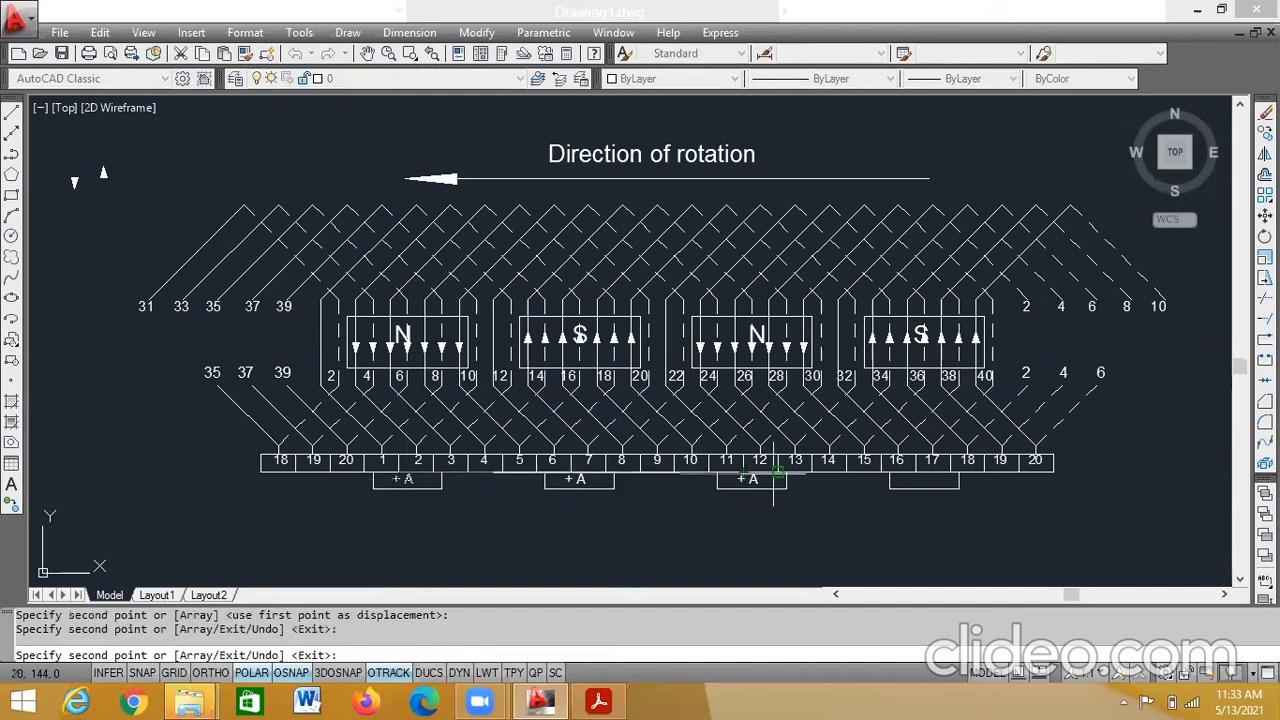
pyautogui.click(917, 479)
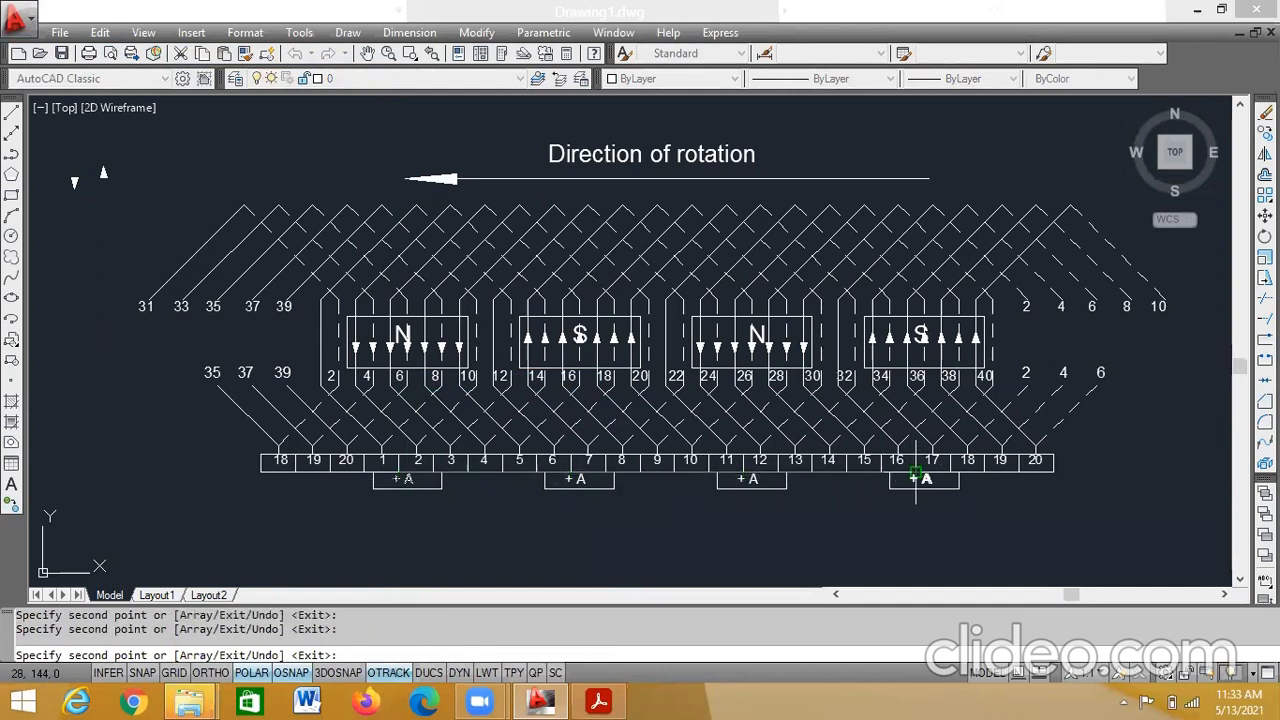
pyautogui.press('Escape')
# - Change the label text in the second brush to "_B"
pyautogui.doubleClick(575, 480)
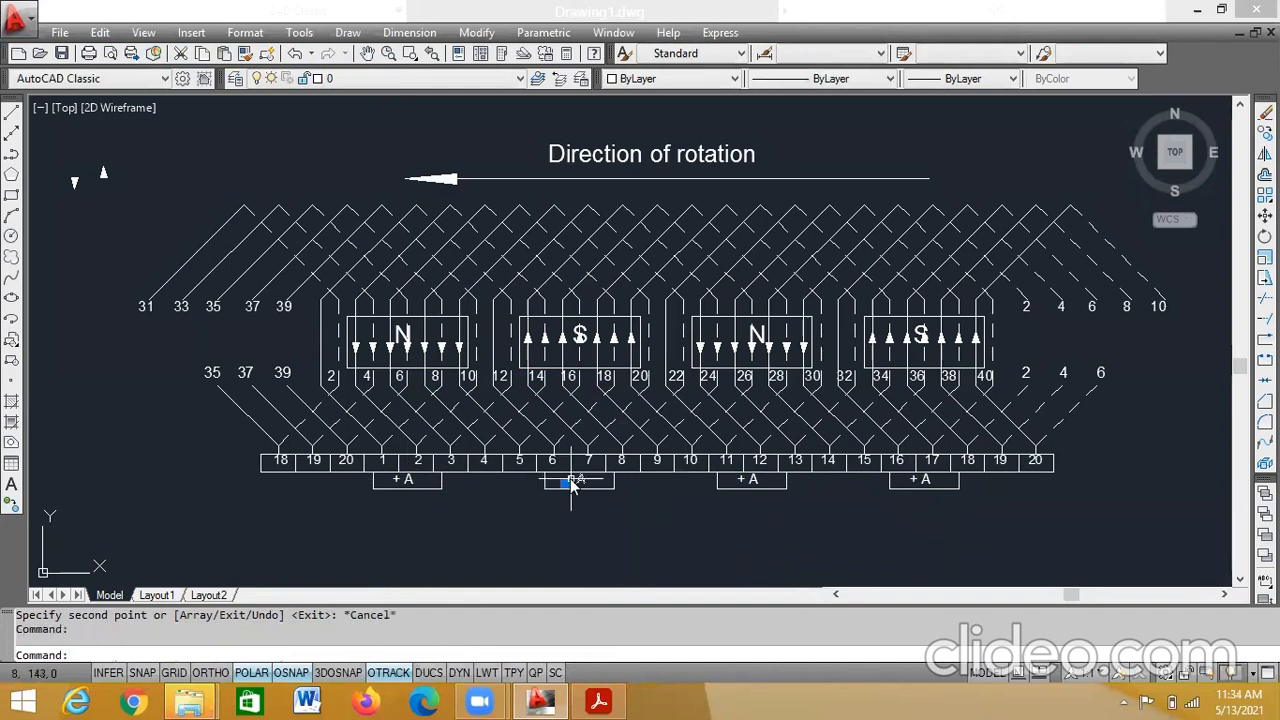
pyautogui.click(572, 479)
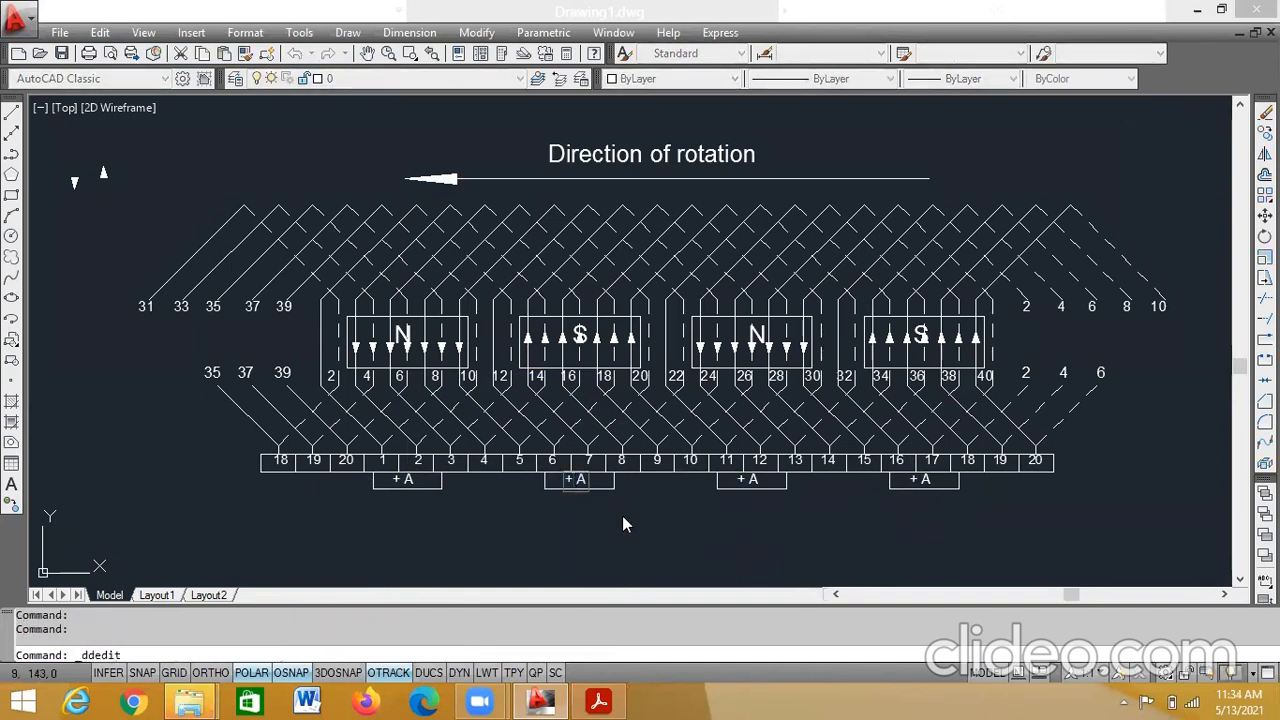
pyautogui.press('BackSpace')
pyautogui.write('_B')
pyautogui.press('Delete')
pyautogui.press('Return')
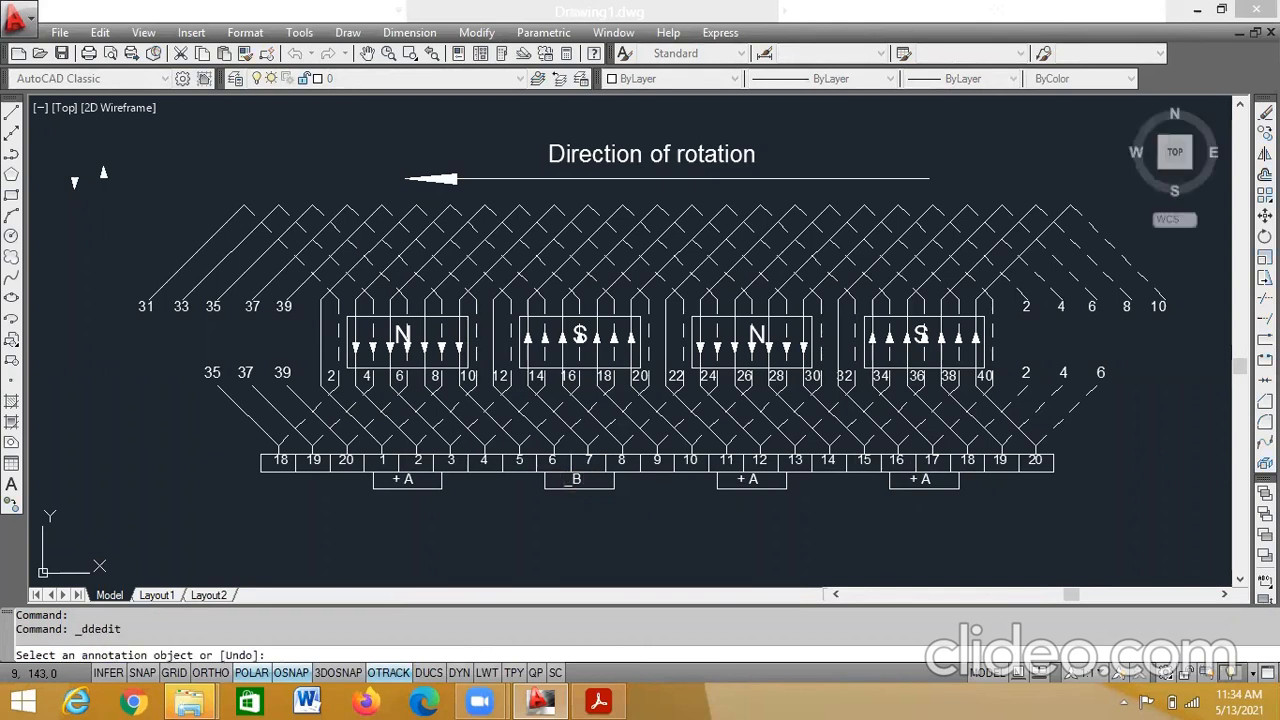
pyautogui.press('Escape')
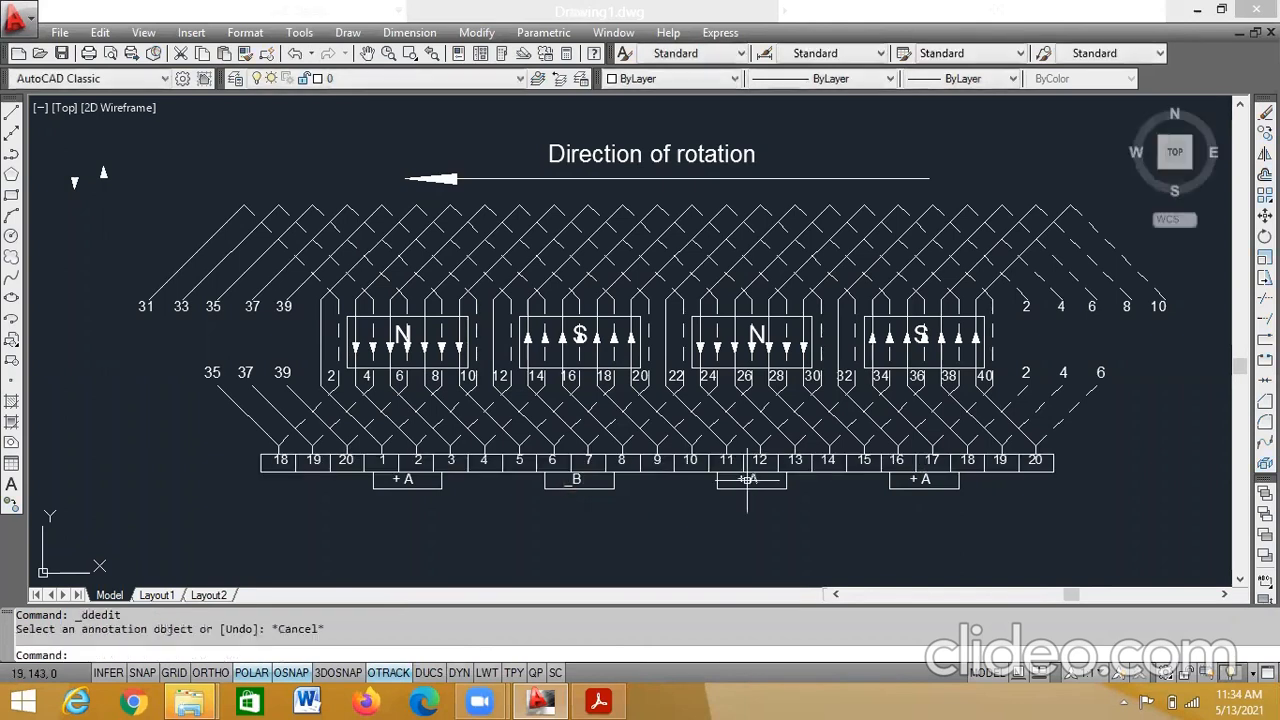
# - Change the label text in the third brush to "+ C"
pyautogui.doubleClick(748, 480)
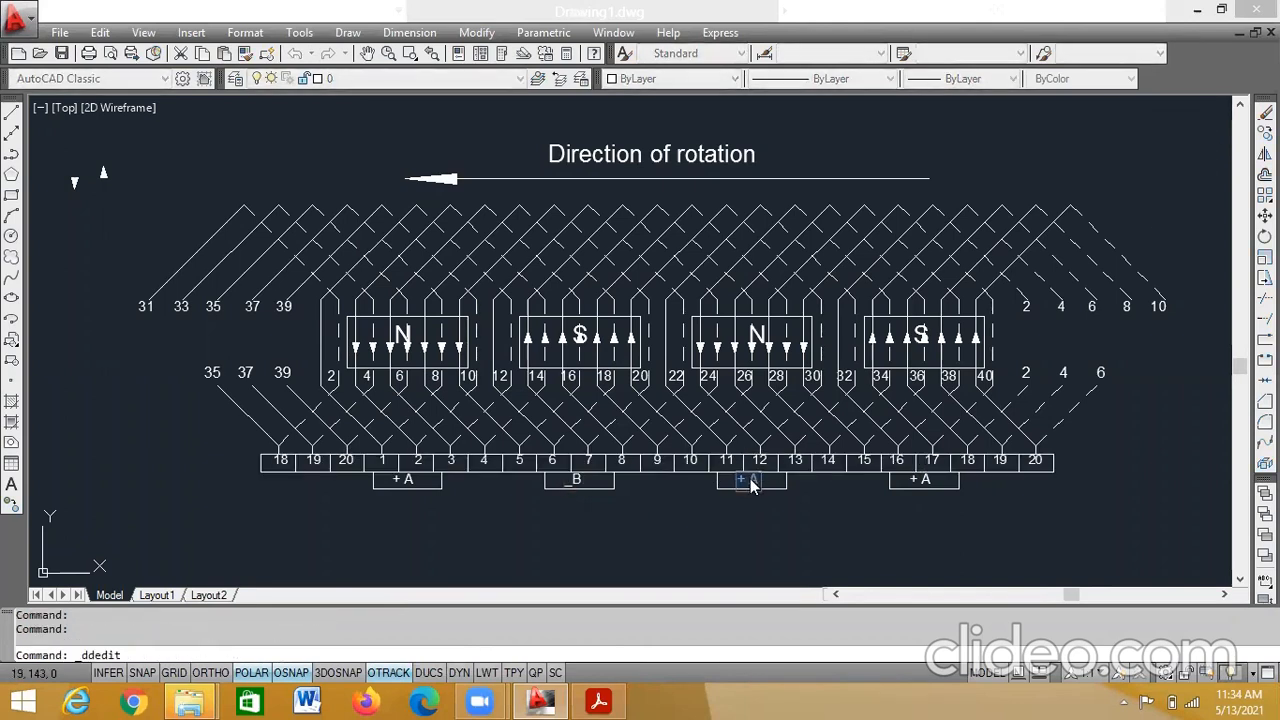
pyautogui.write('C')
pyautogui.click(833, 498)
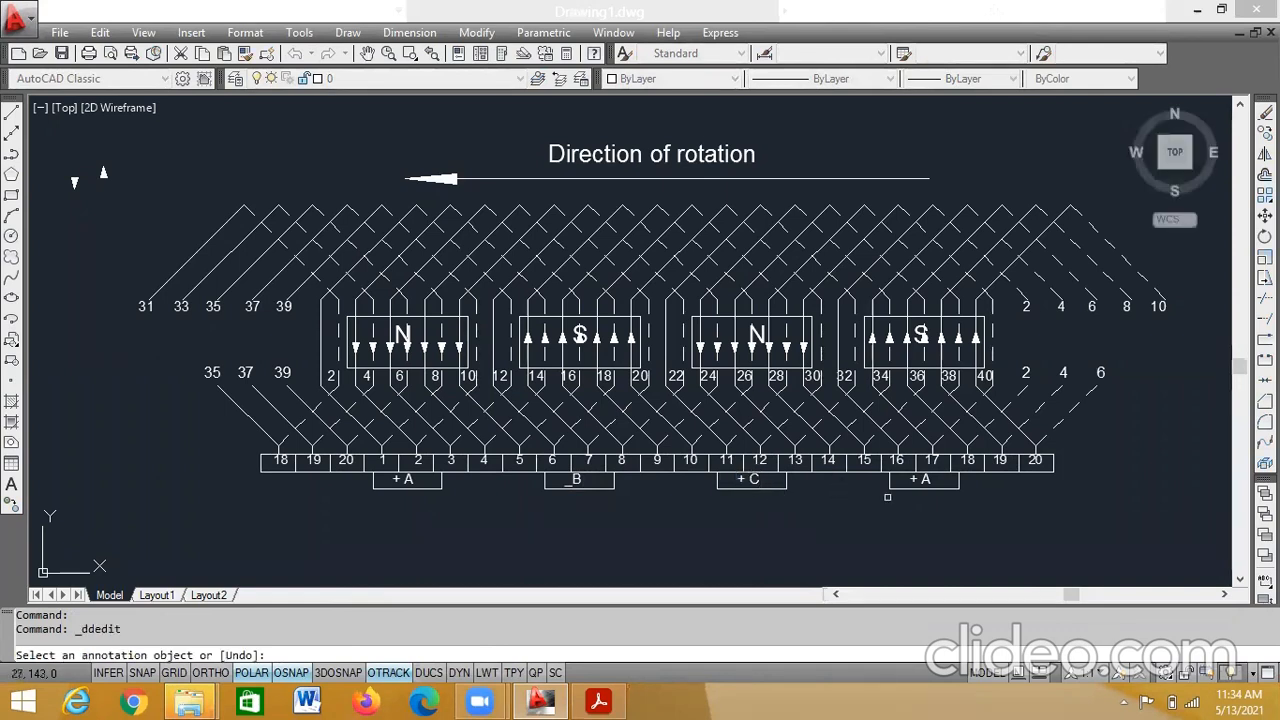
pyautogui.press('Escape')
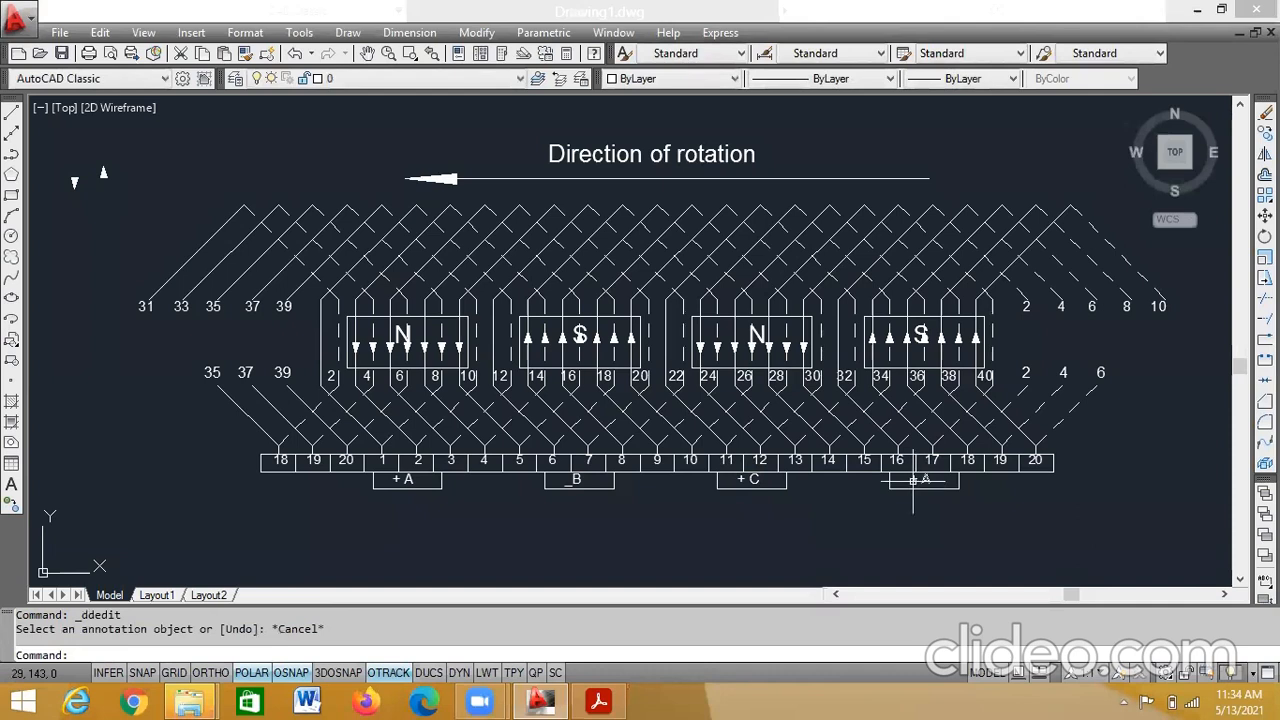
# - Change the label text in the fourth brush to "_D"
pyautogui.doubleClick(920, 482)
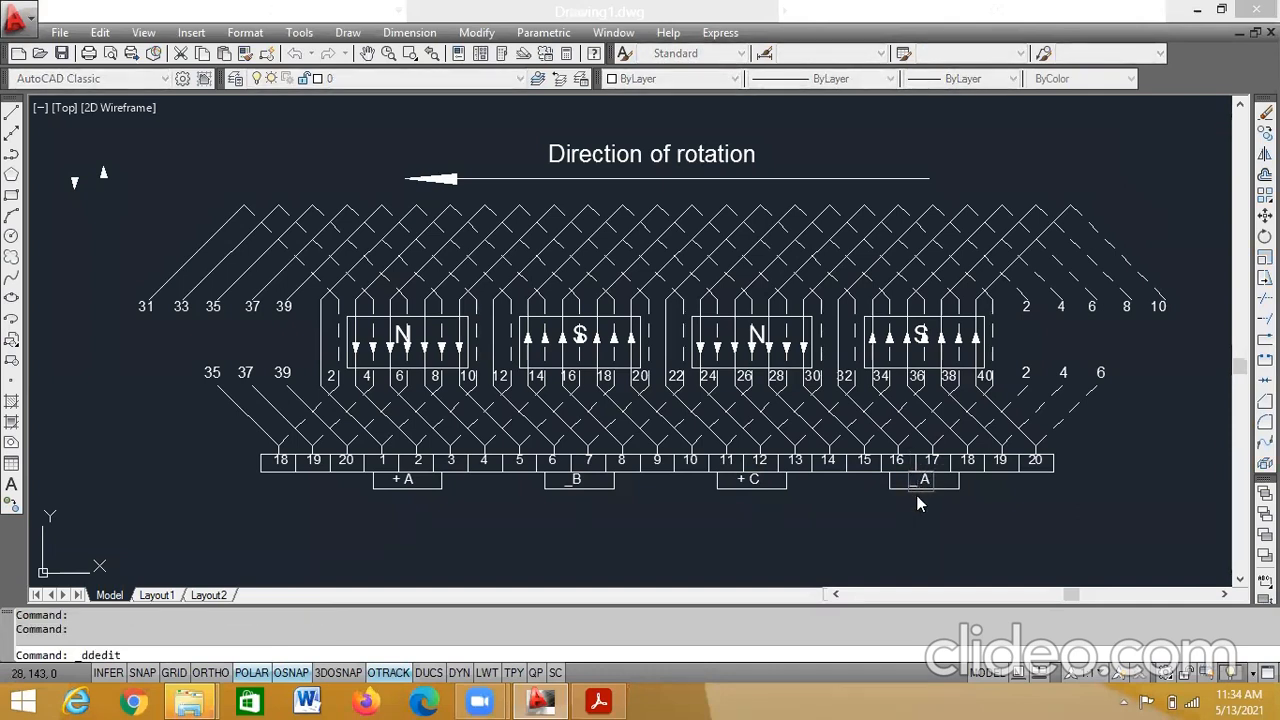
pyautogui.write('_')
pyautogui.click(952, 502)
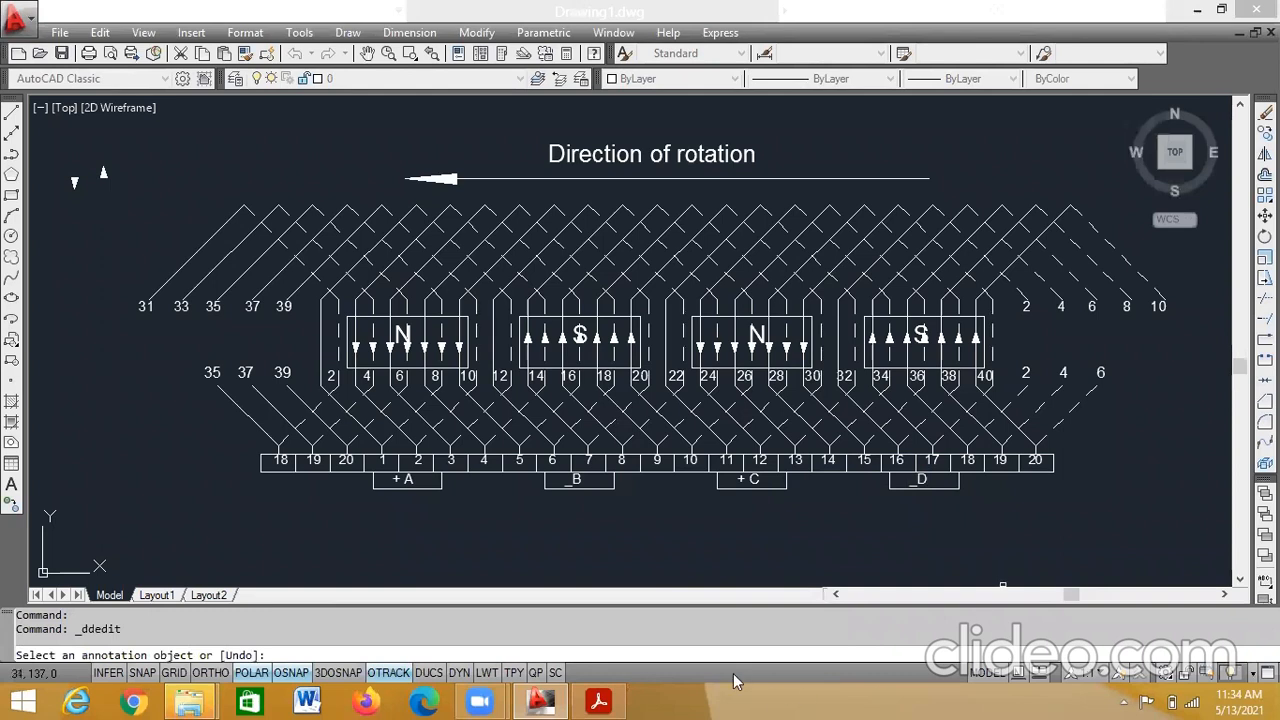
pyautogui.press('Escape')
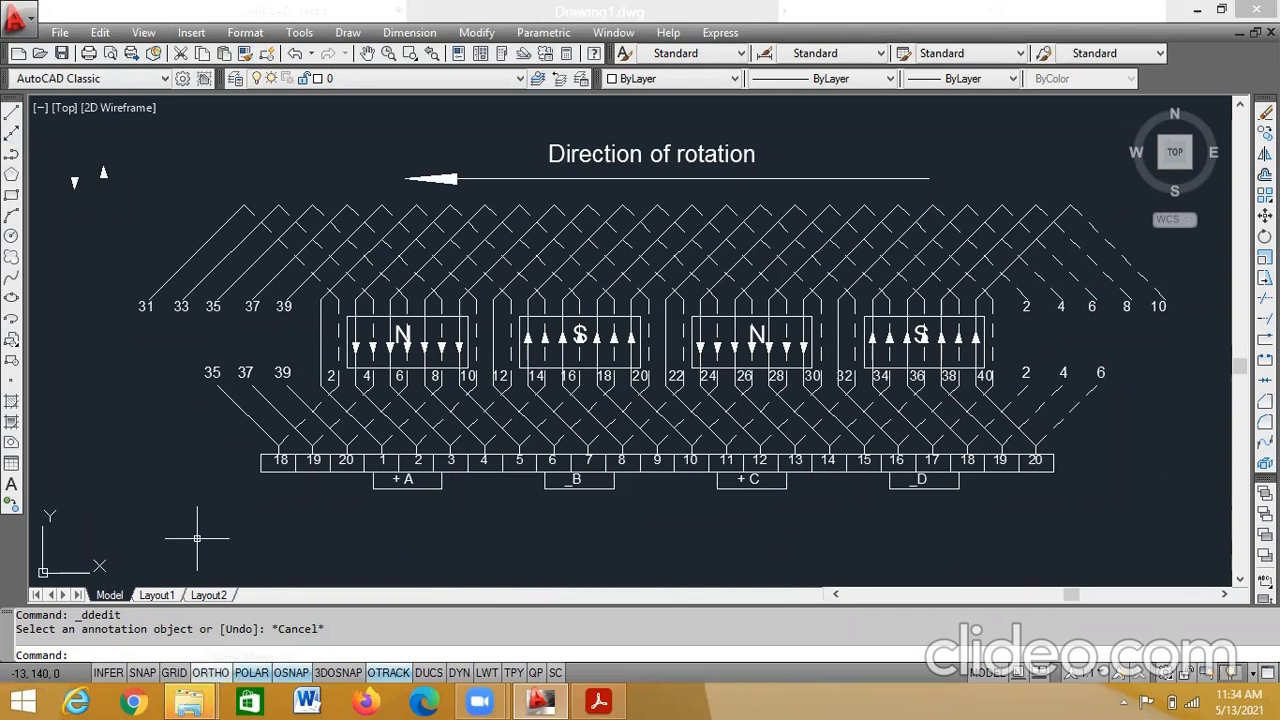
# - With polar tracking on, draw a lead from the middle of brush A's lower edge downward, and horizontally to below commutator segment 19
pyautogui.click(211, 672)
pyautogui.click(251, 672)
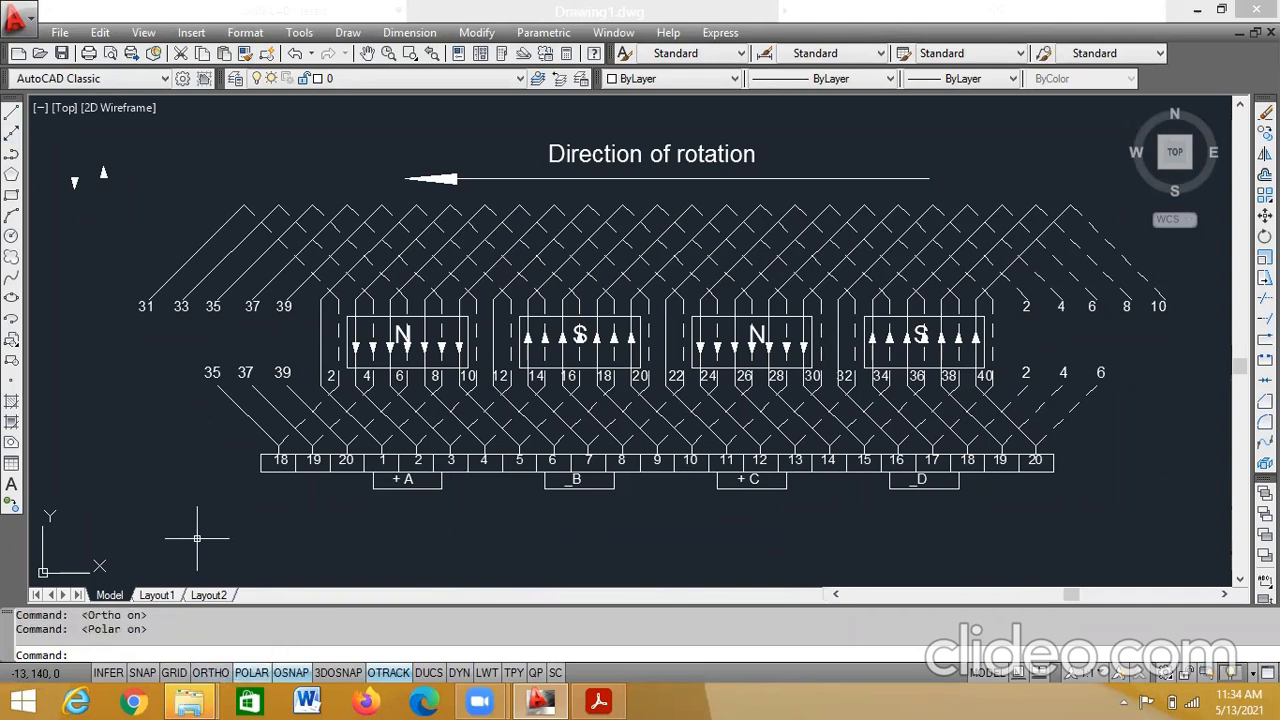
pyautogui.click(12, 113)
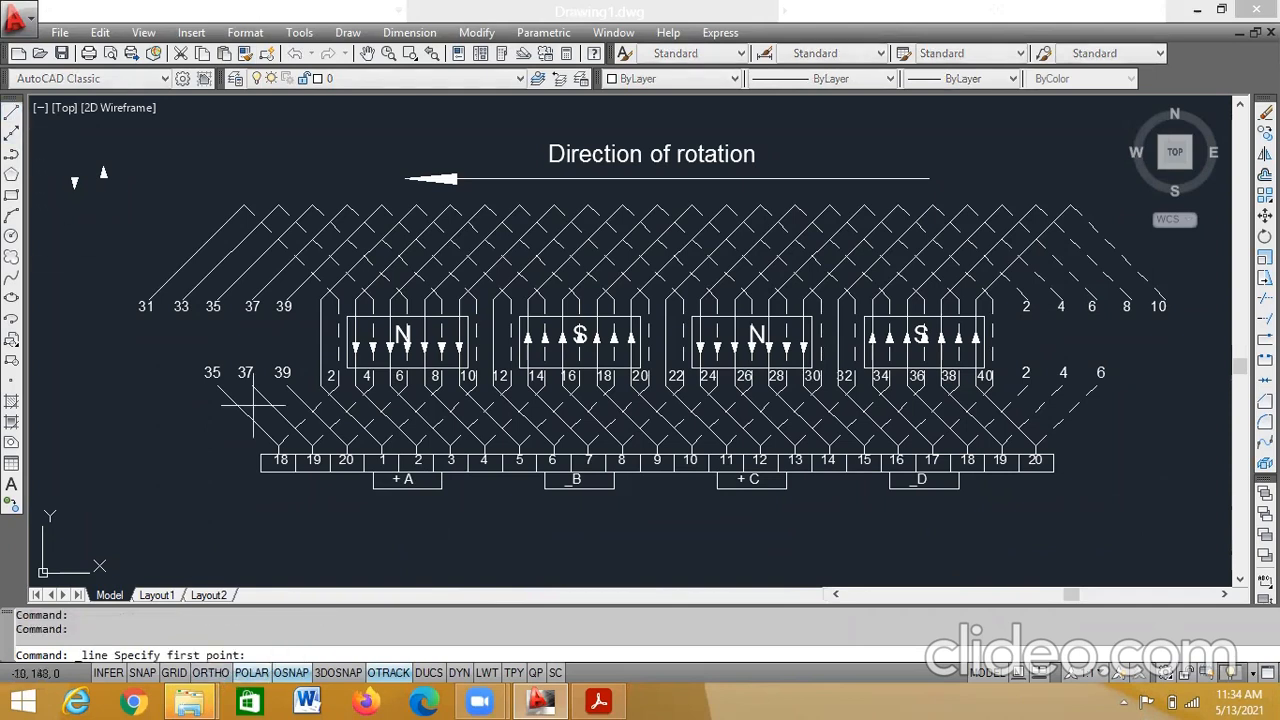
pyautogui.click(410, 508)
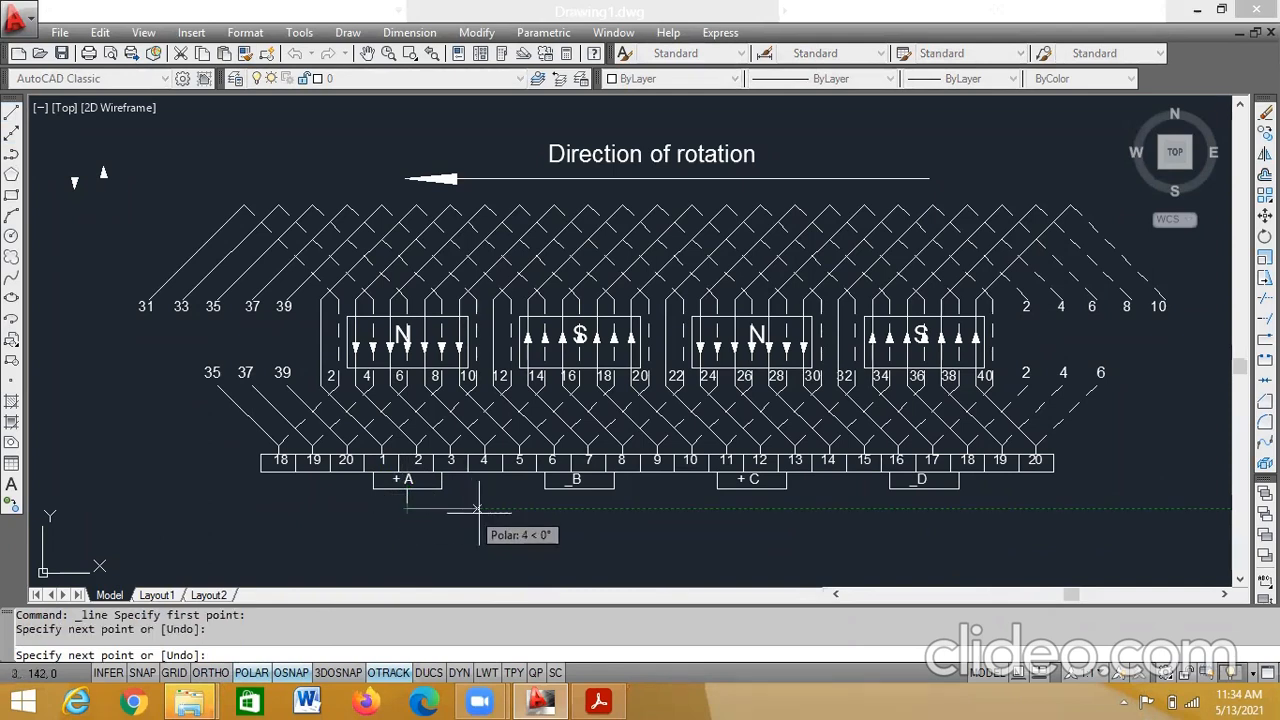
pyautogui.click(1001, 508)
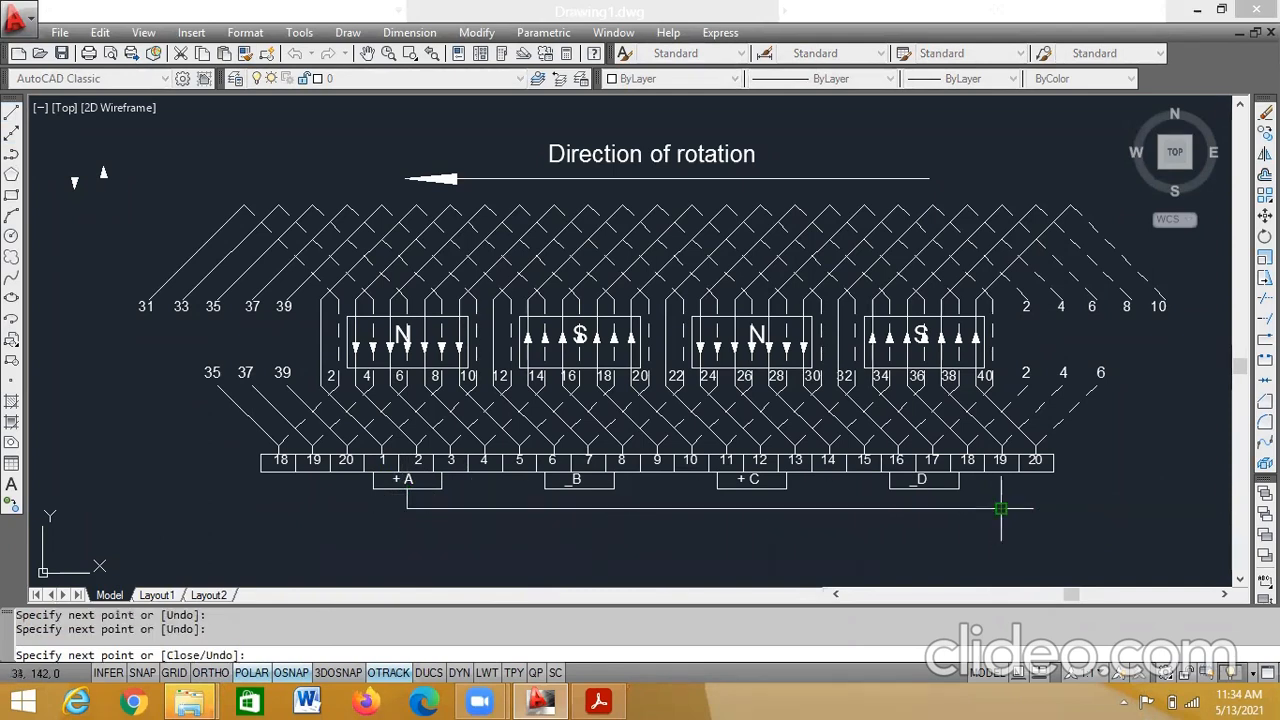
pyautogui.press('Escape')
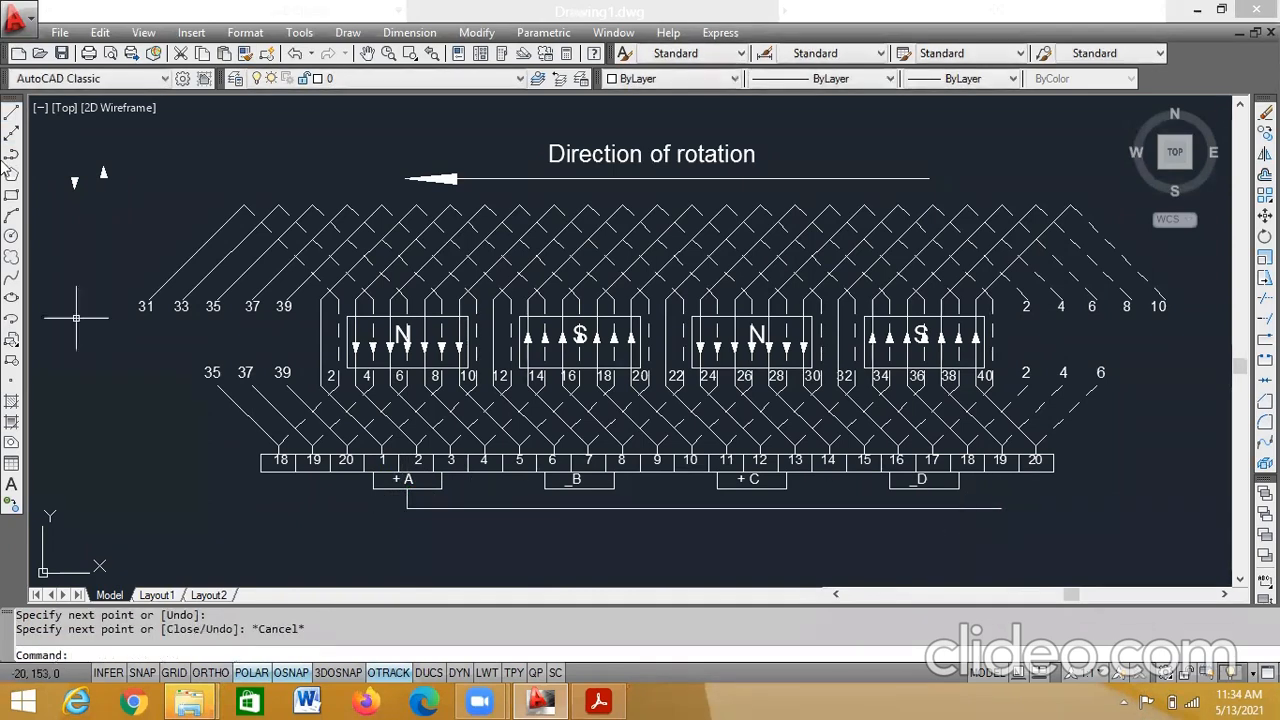
# - Draw a vertical line connecting the middle of brush C's lower edge to the horizontal lead of brush A
pyautogui.click(12, 113)
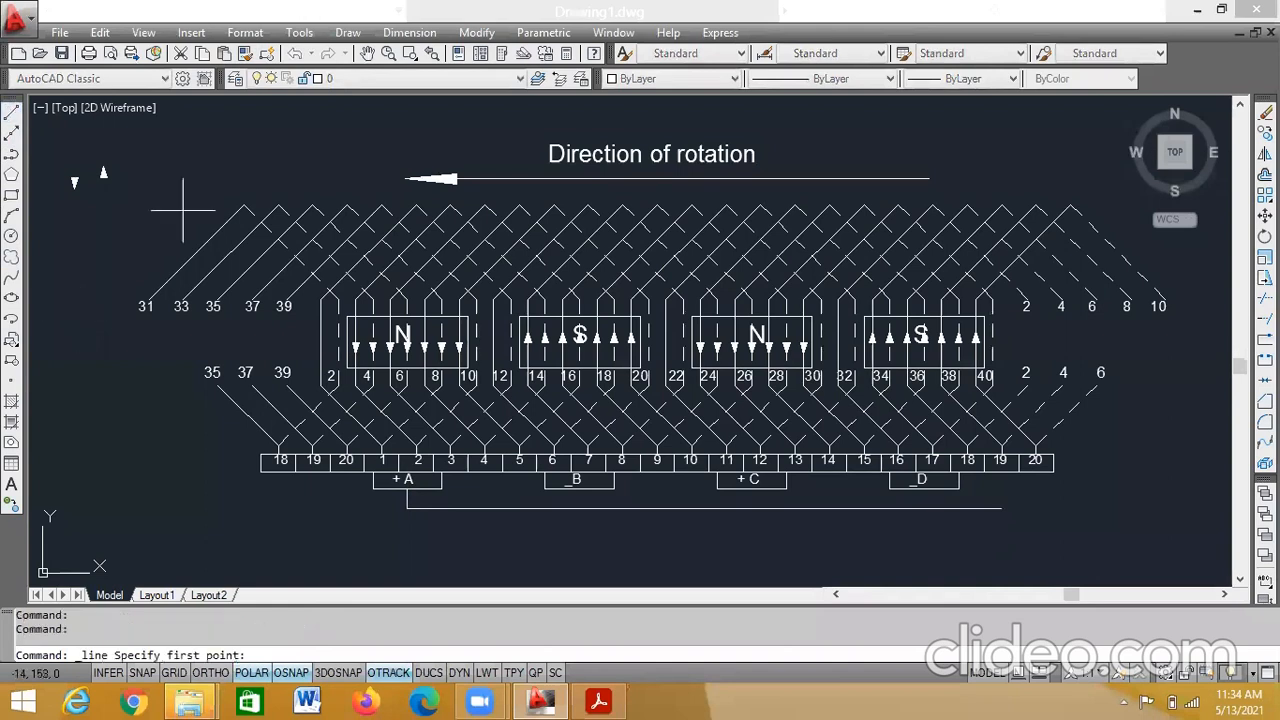
pyautogui.click(752, 508)
pyautogui.press('Escape')
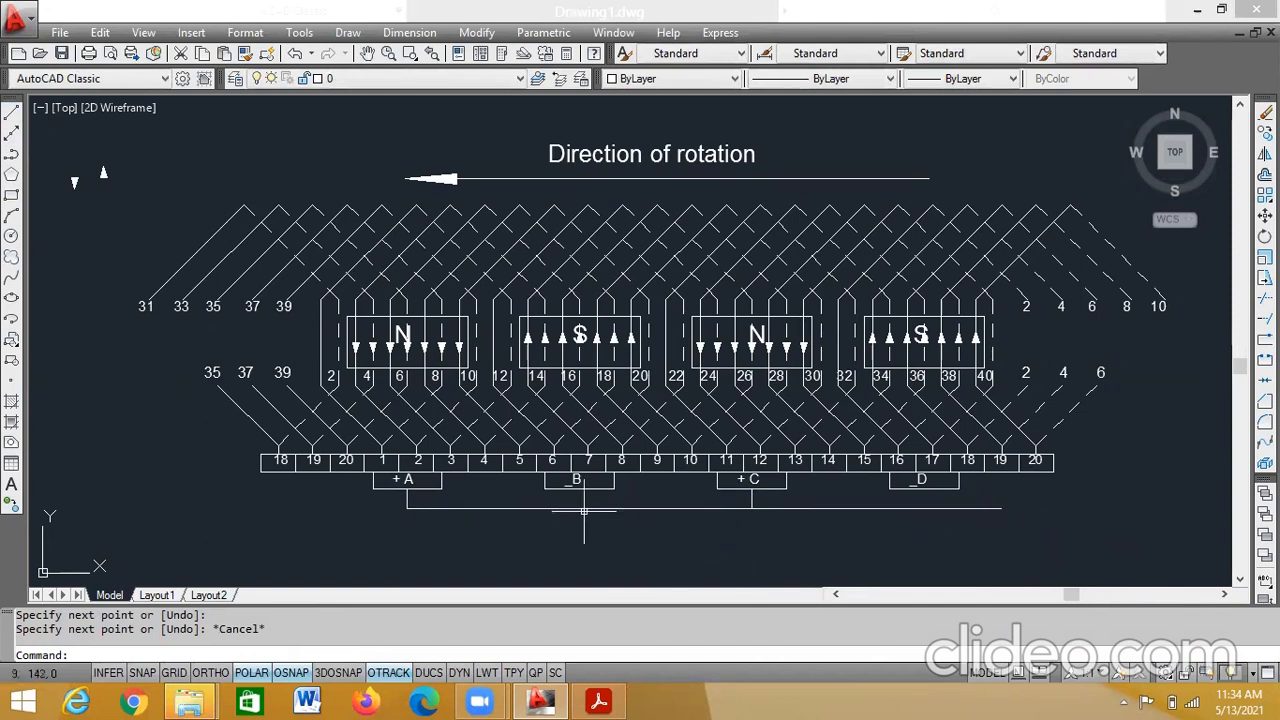
# - Draw a lead from brush B's lower edge about 2 units down, and horizontally to align with the end of brush A's lead
pyautogui.click(11, 114)
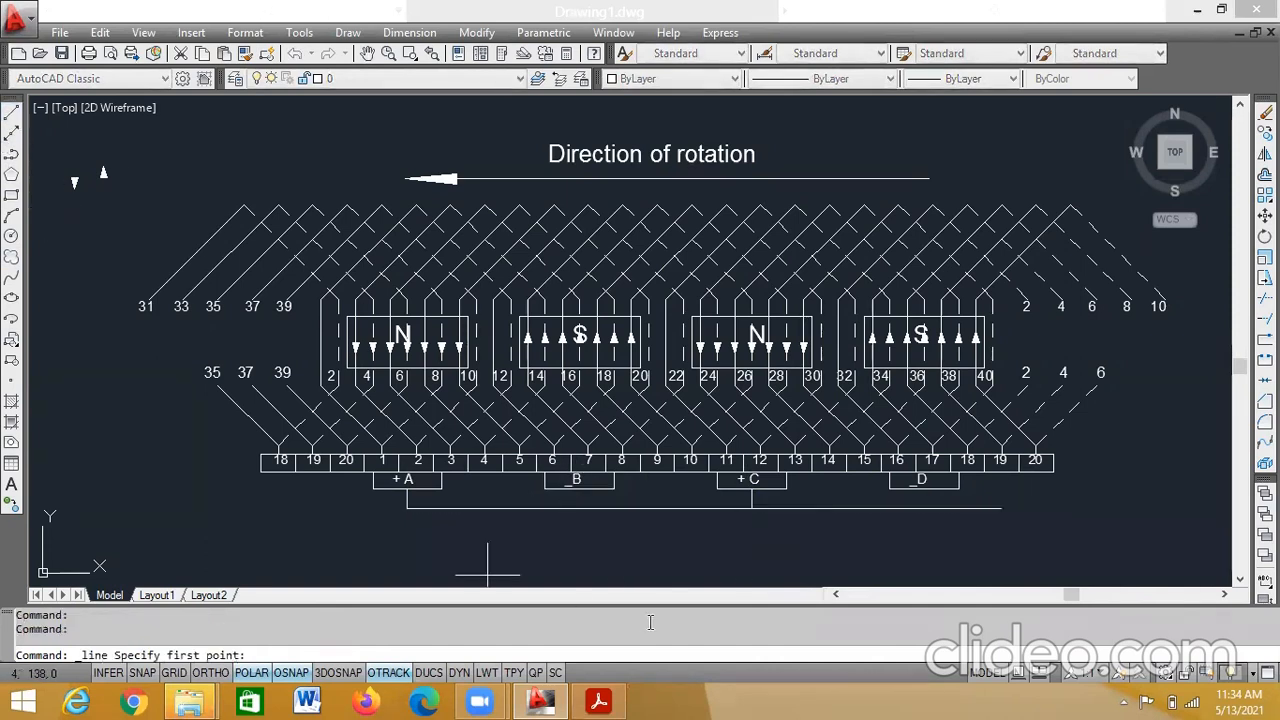
pyautogui.click(580, 490)
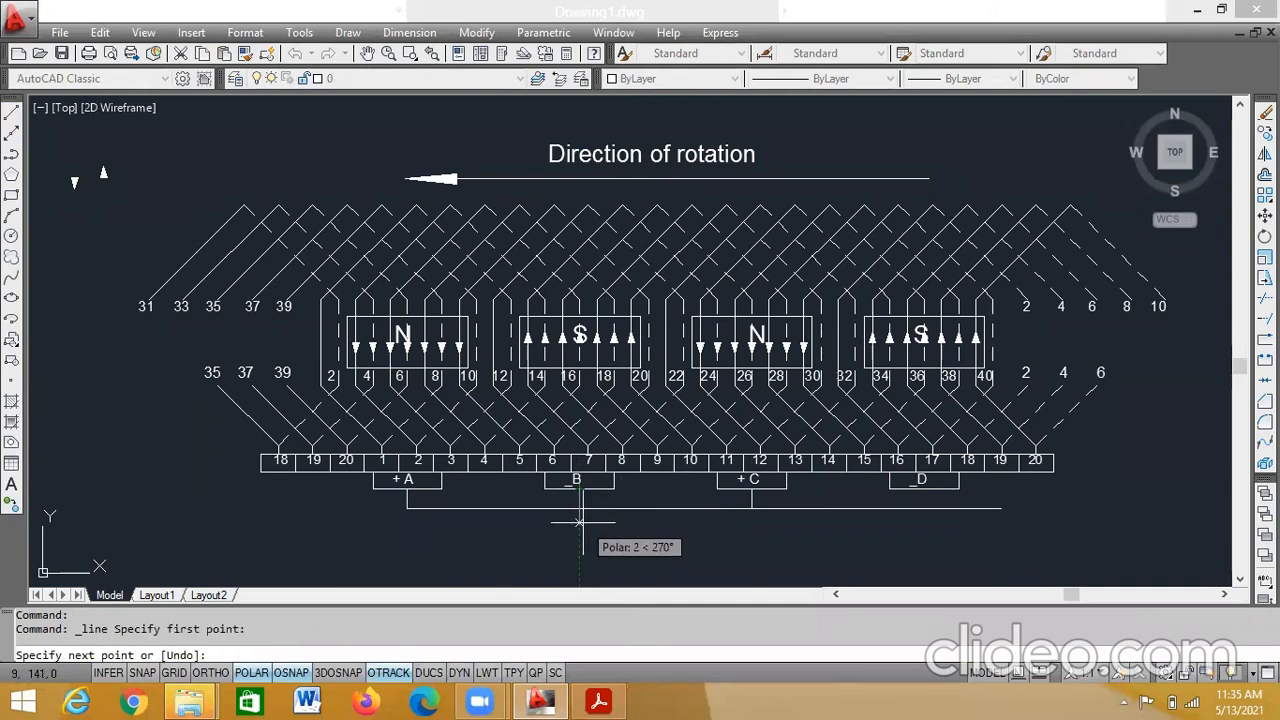
pyautogui.click(580, 521)
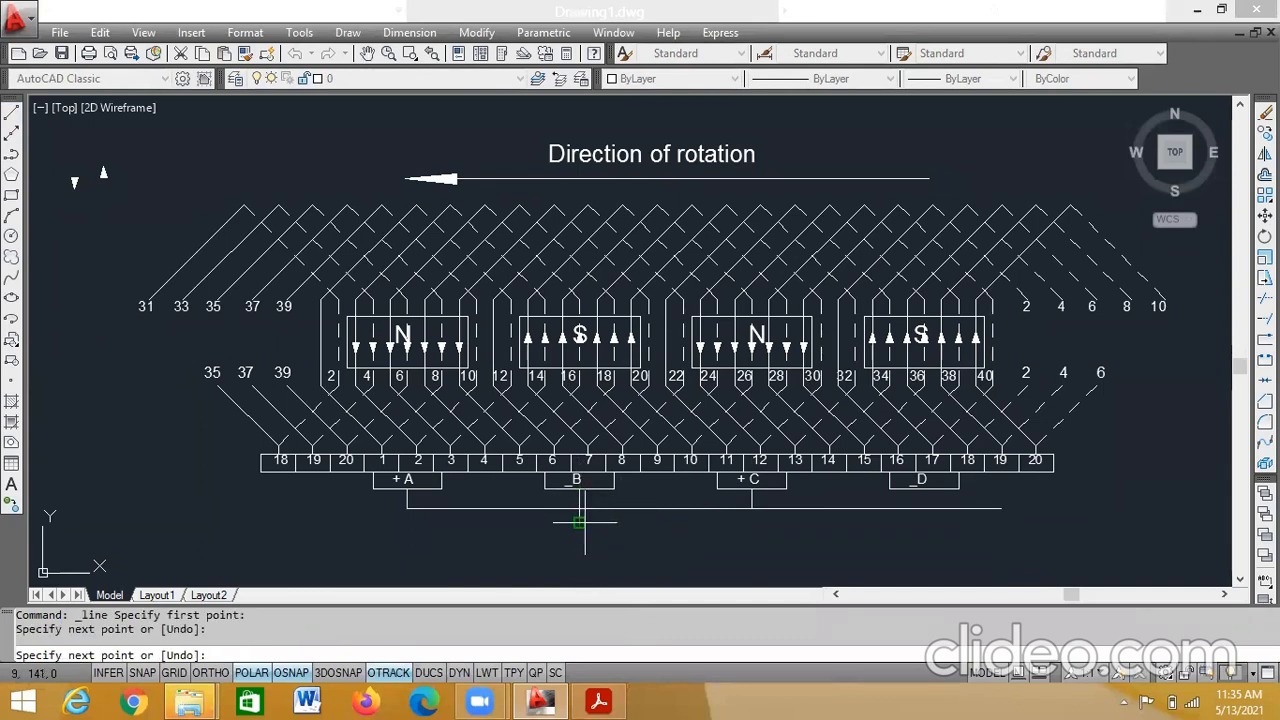
pyautogui.click(1001, 521)
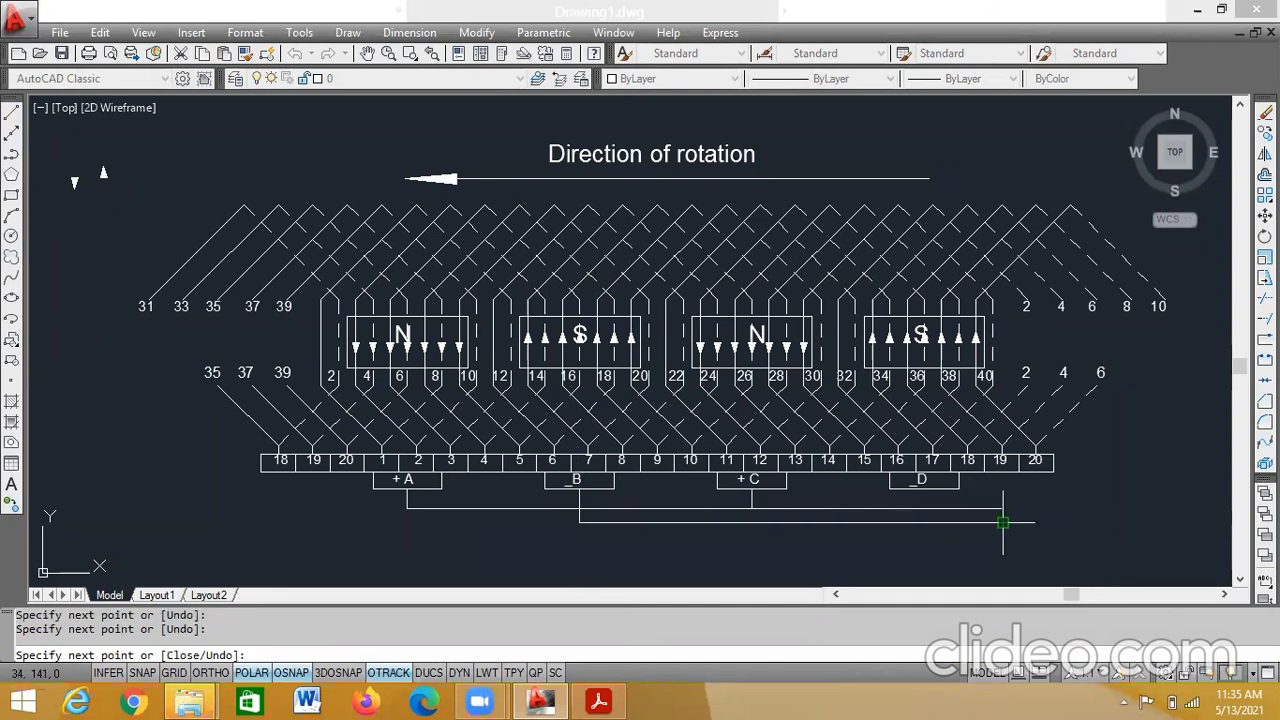
# - Draw a vertical line from the middle of brush D's lower edge down to brush B's horizontal lead
pyautogui.press('Escape')
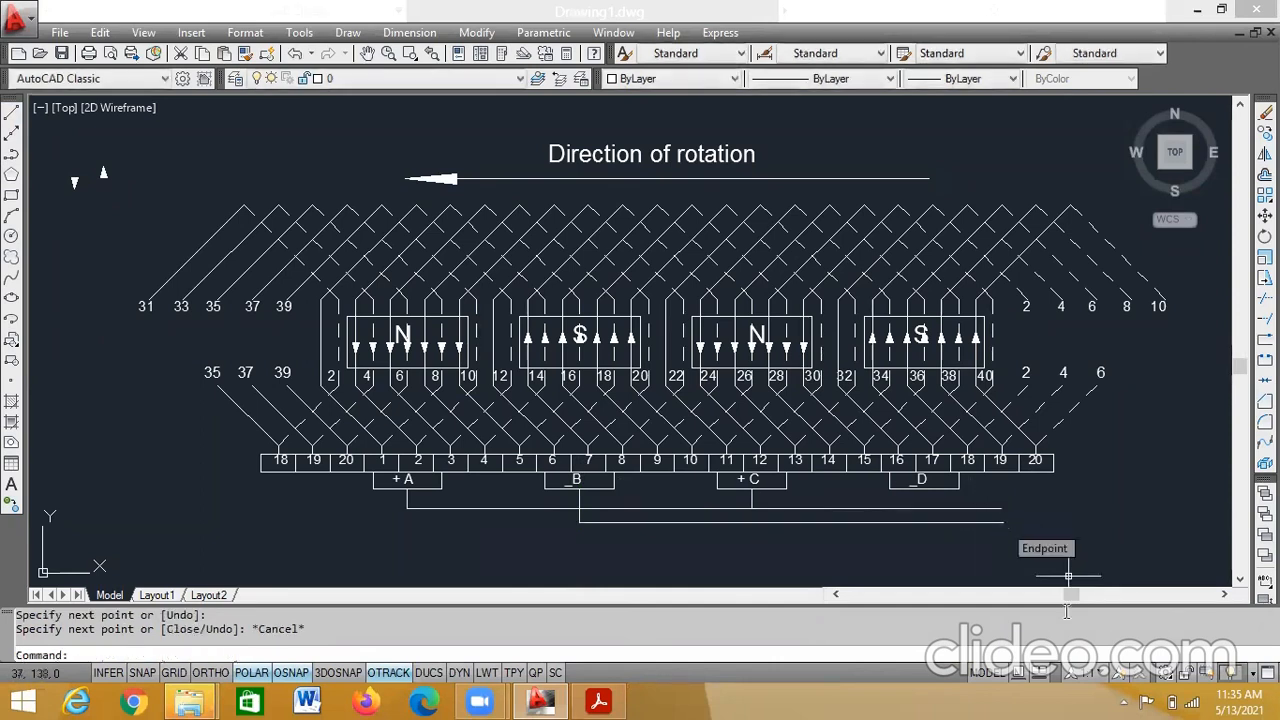
pyautogui.click(11, 113)
pyautogui.click(924, 488)
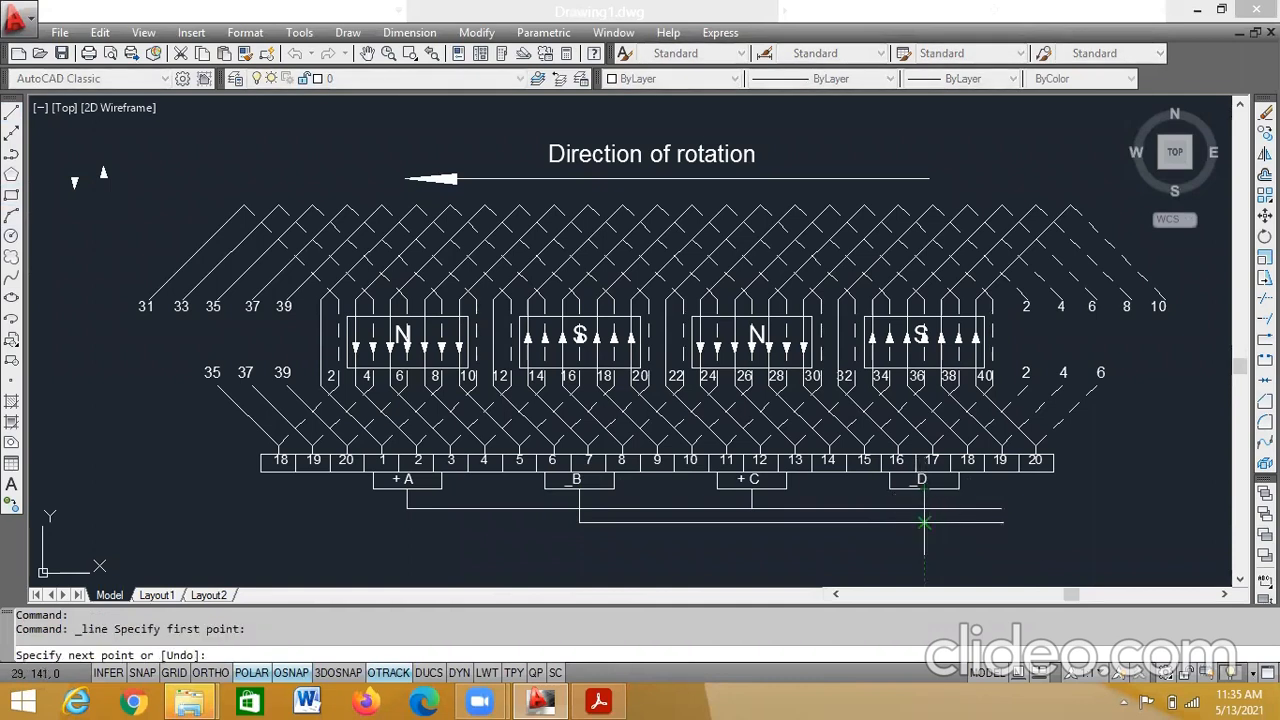
pyautogui.press('Escape')
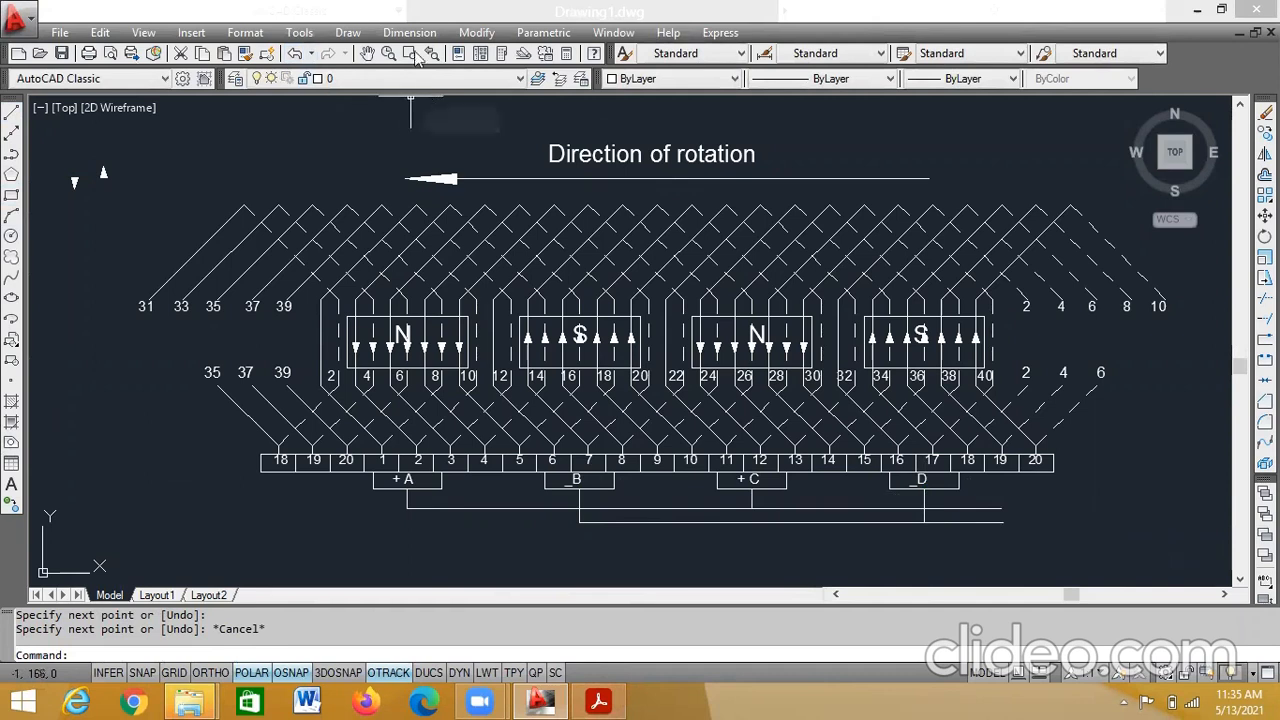
# - Add single-line text "+" and "_" on two lines at the end of brush A's lead, with height 0.2 and rotation 0
pyautogui.click(355, 36)
pyautogui.moveTo(460, 589)
pyautogui.click(568, 610)
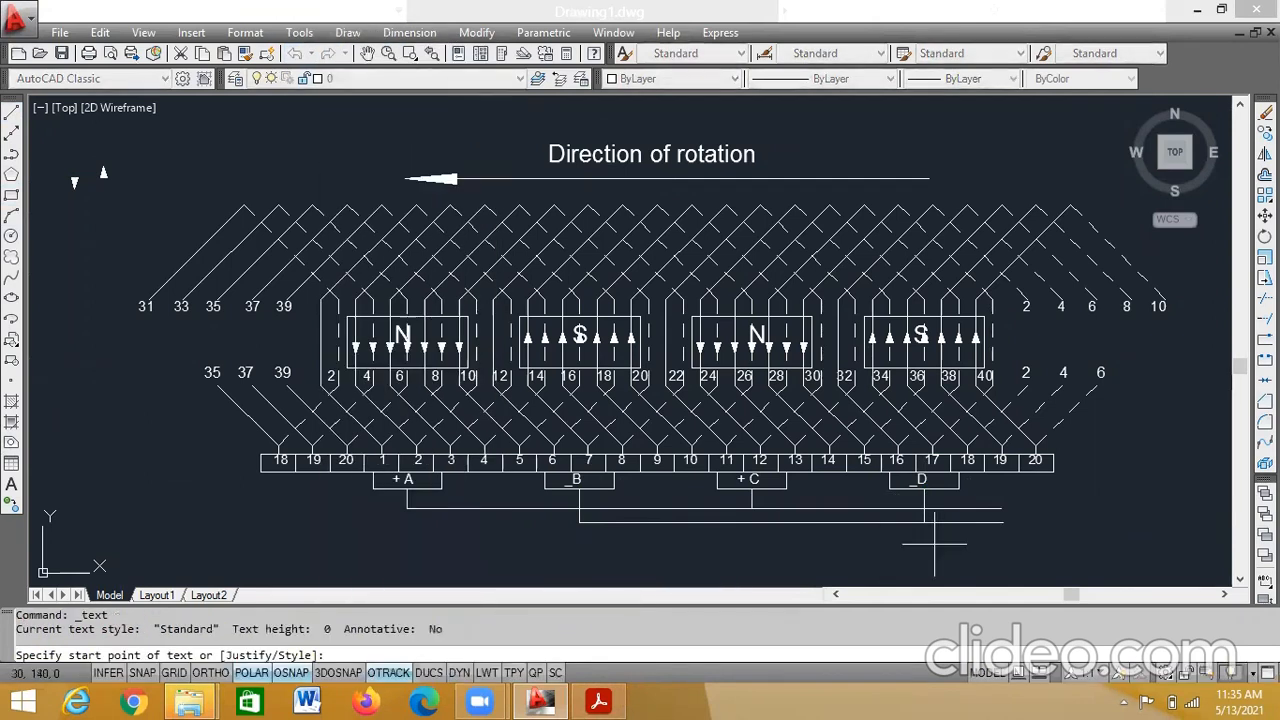
pyautogui.click(1012, 510)
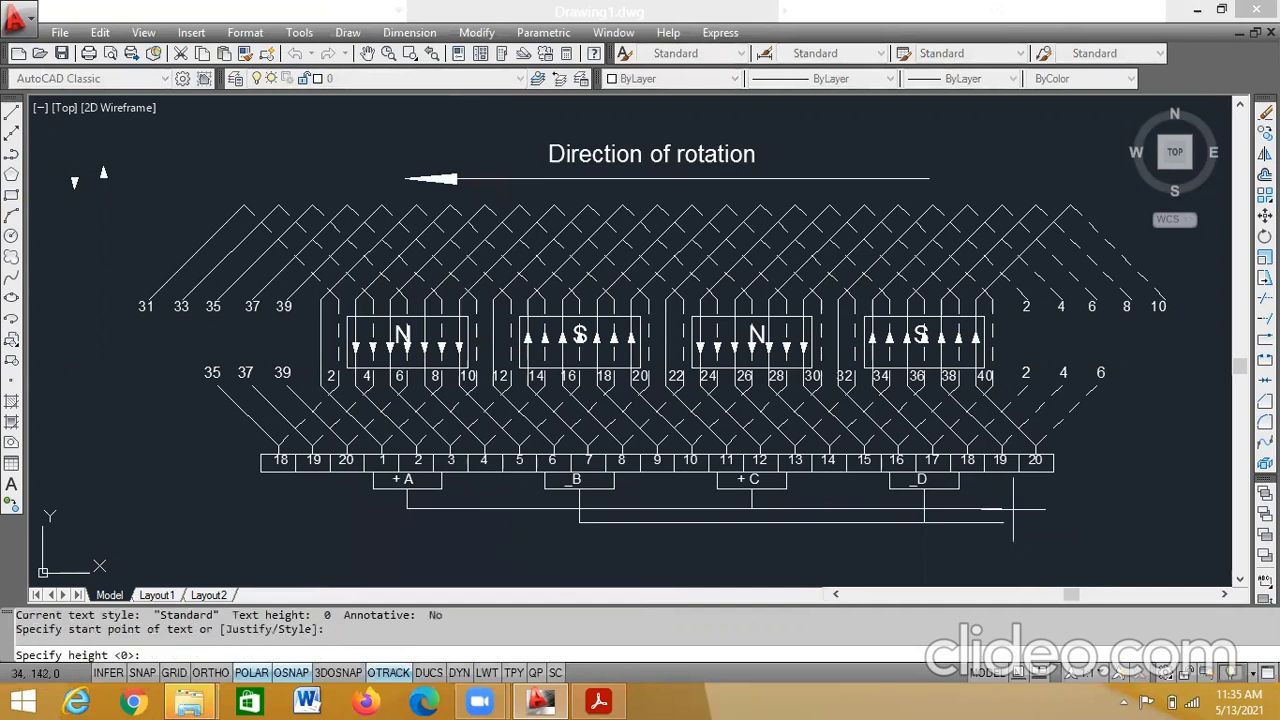
pyautogui.write('0.2')
pyautogui.press('Return')
pyautogui.write('0')
pyautogui.press('Return')
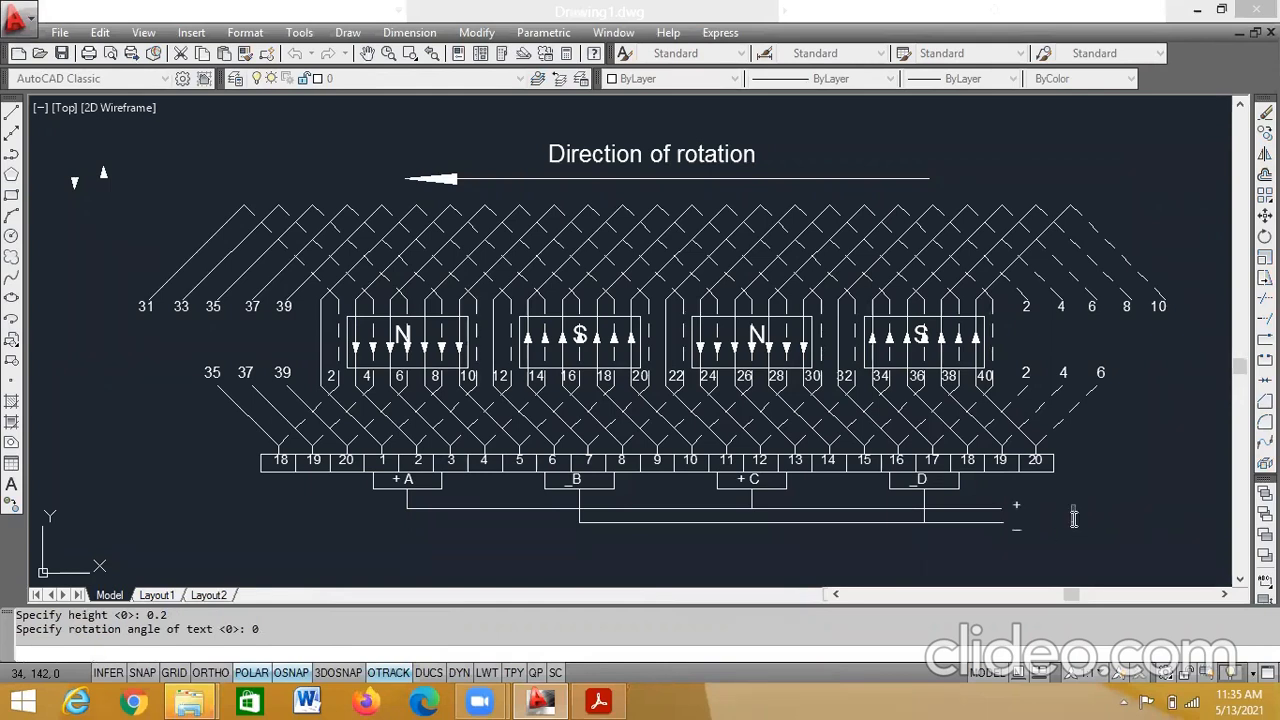
# - Scale up the "+" label at the end of brush A's lead, using its insertion point as the base point
pyautogui.click(1013, 510)
pyautogui.rightClick(1013, 510)
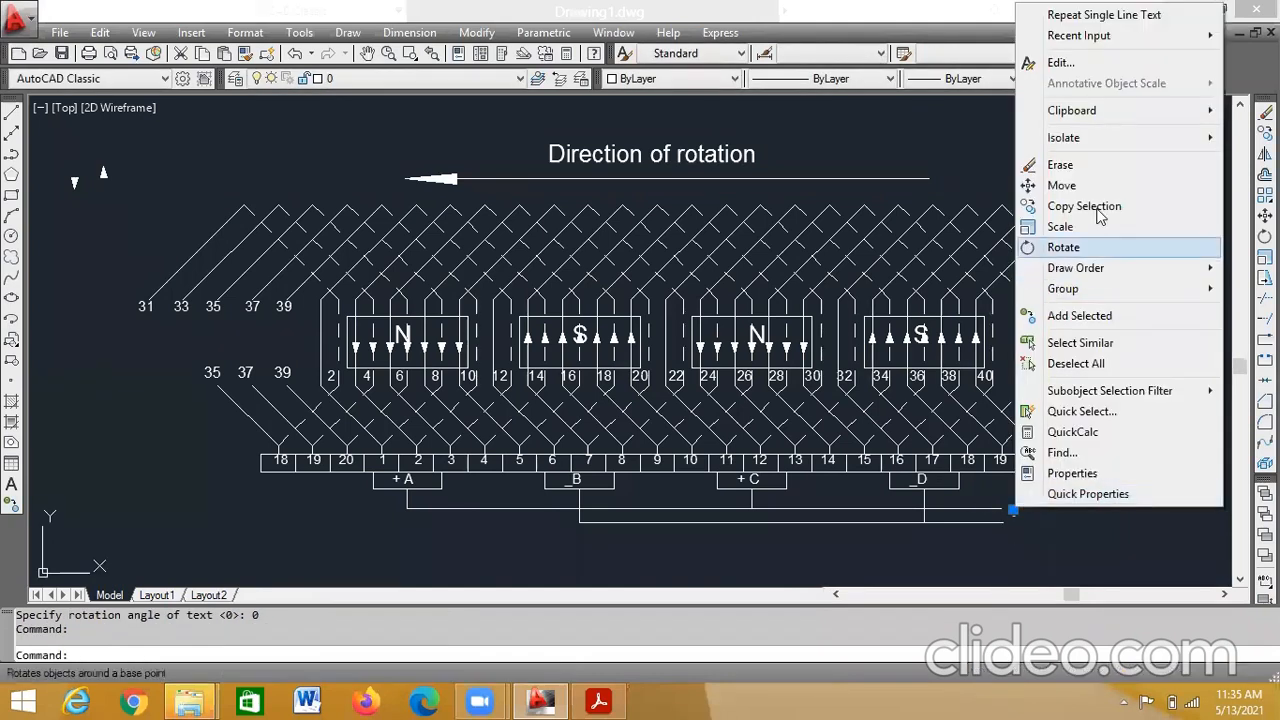
pyautogui.click(1060, 226)
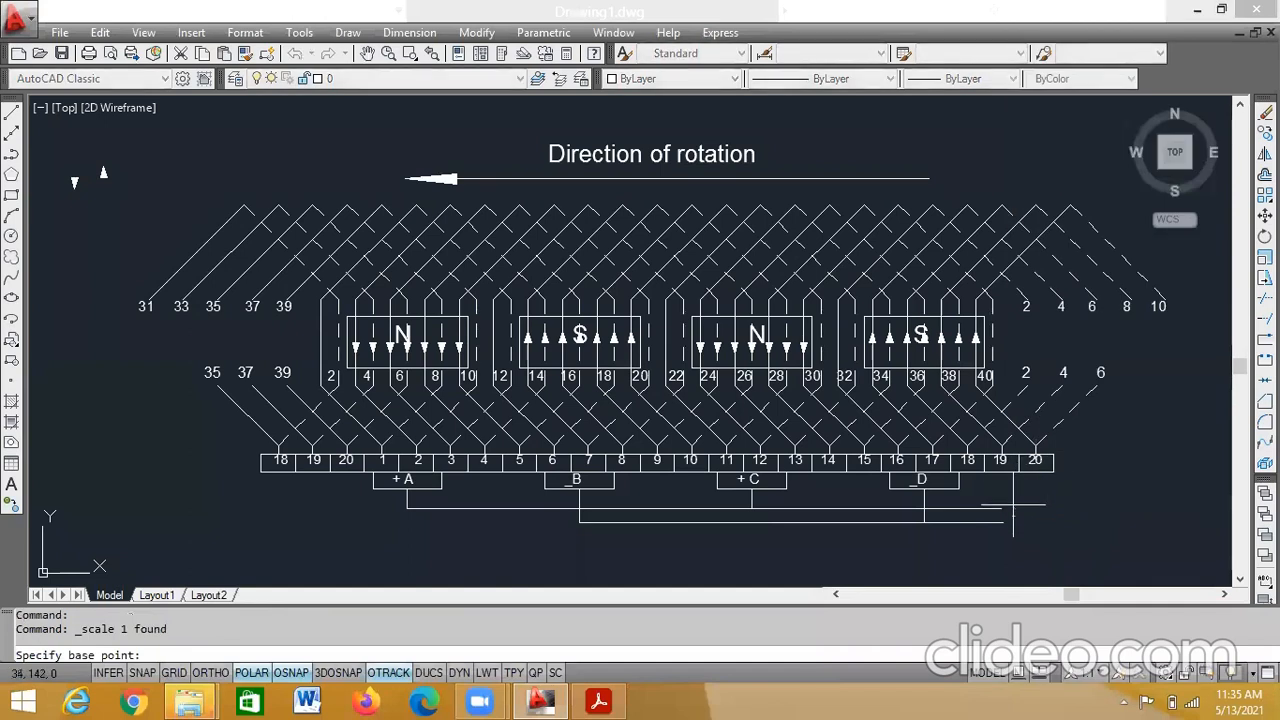
pyautogui.click(1014, 509)
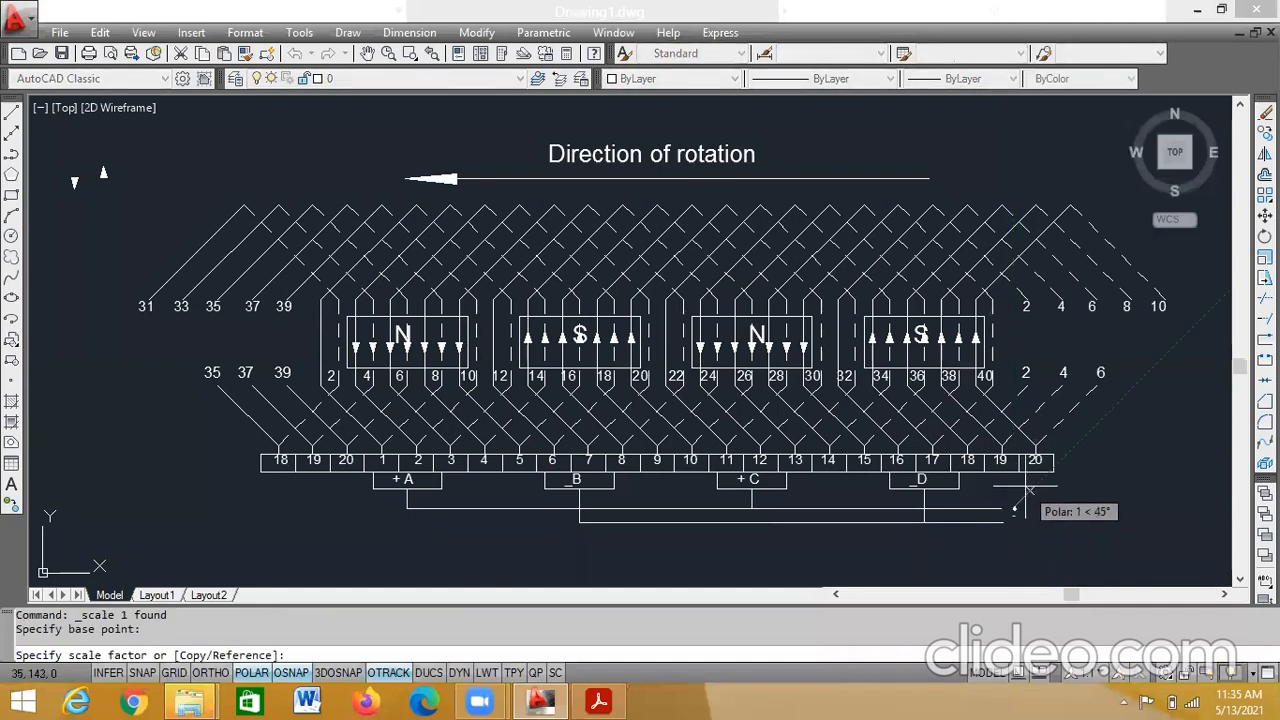
pyautogui.click(1092, 496)
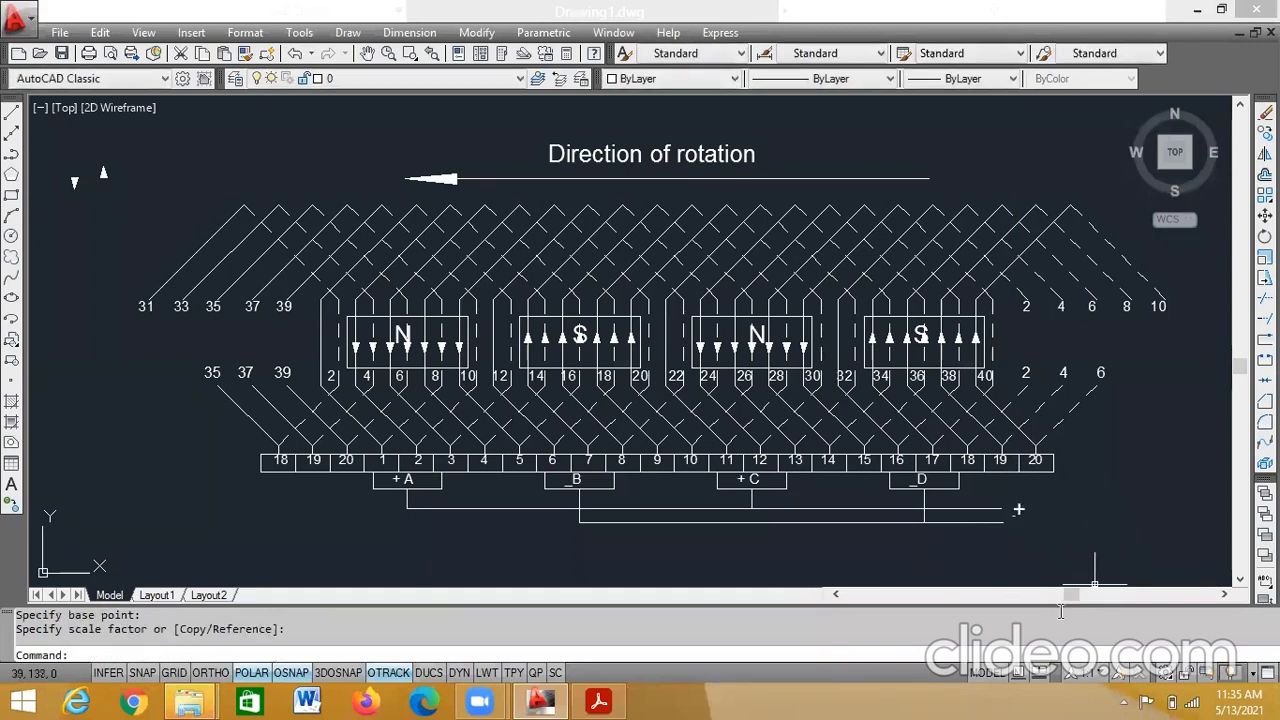
pyautogui.press('Escape')
# - Delete the small "_" label and put a copy of the enlarged "+" 1 unit below the original, at brush B's lead
pyautogui.click(1014, 514)
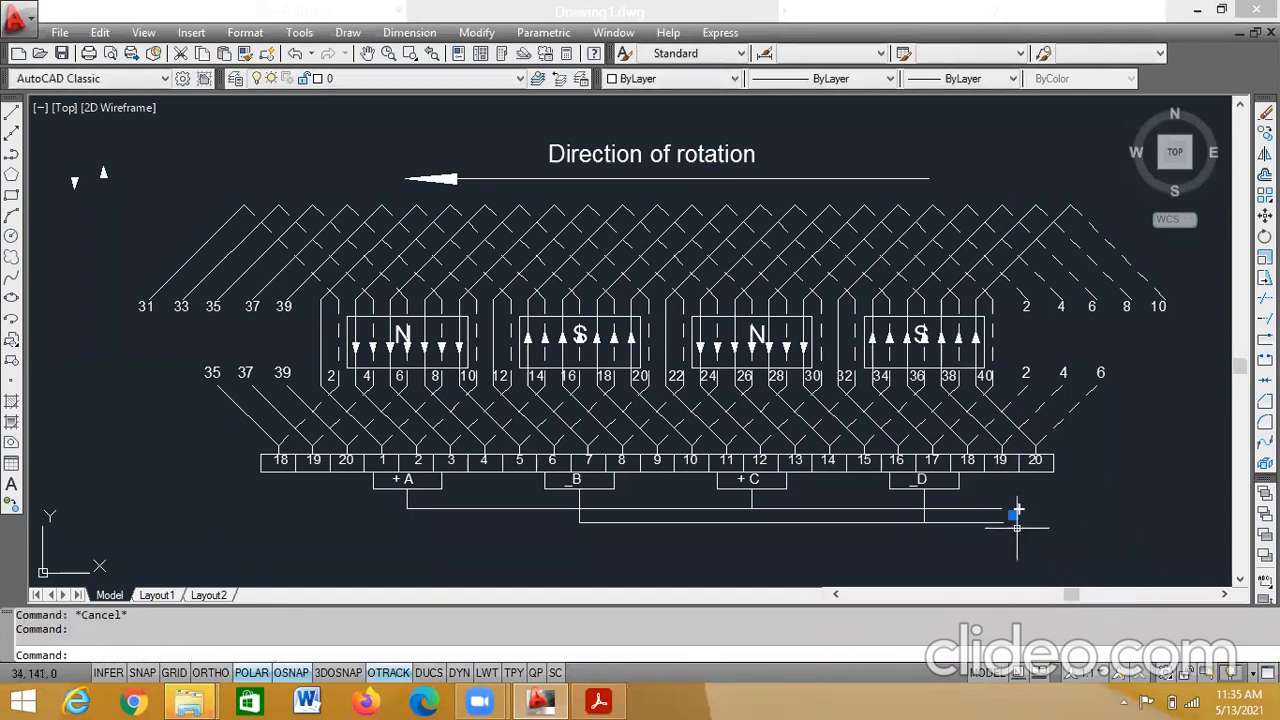
pyautogui.press('Delete')
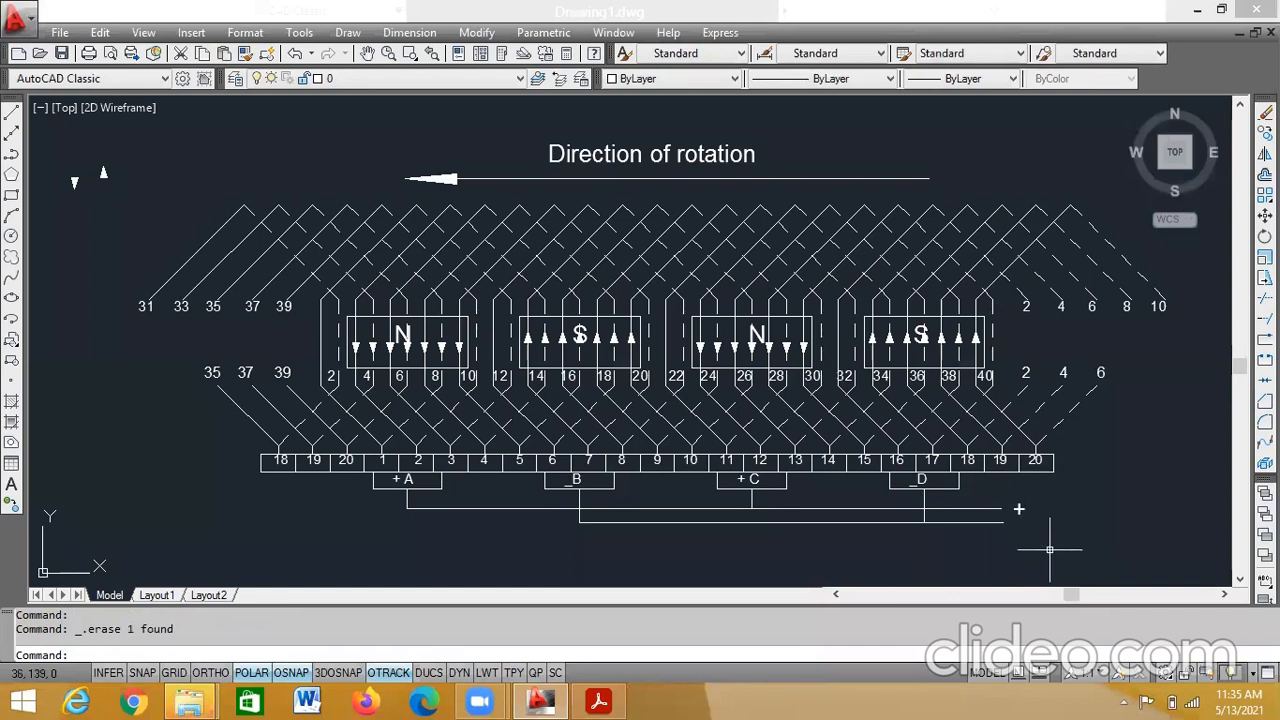
pyautogui.click(1017, 511)
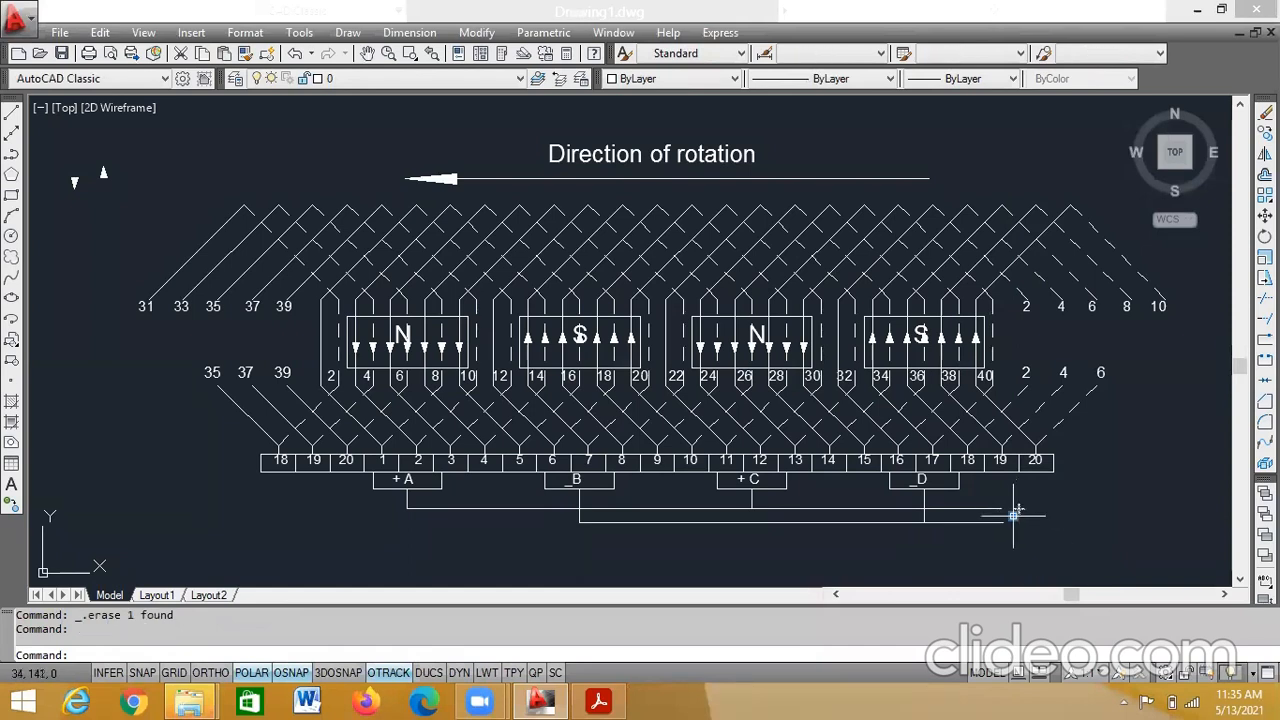
pyautogui.rightClick(1014, 516)
pyautogui.click(1080, 218)
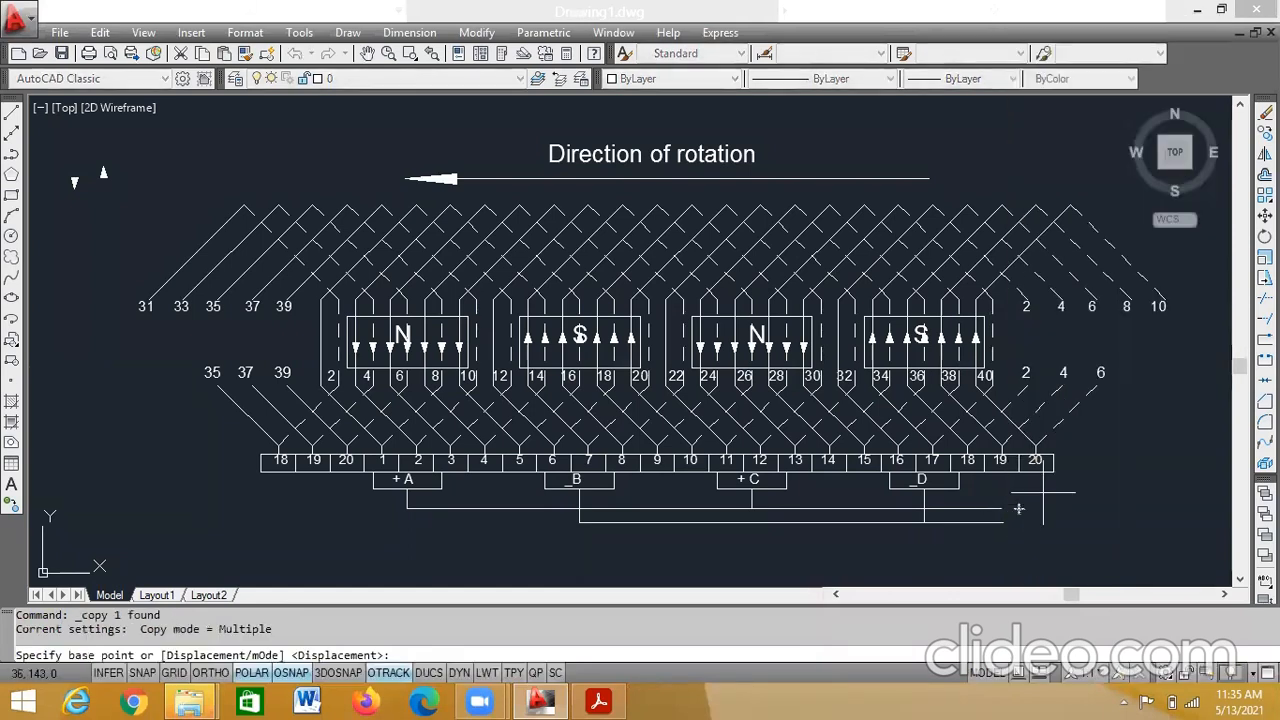
pyautogui.click(1017, 511)
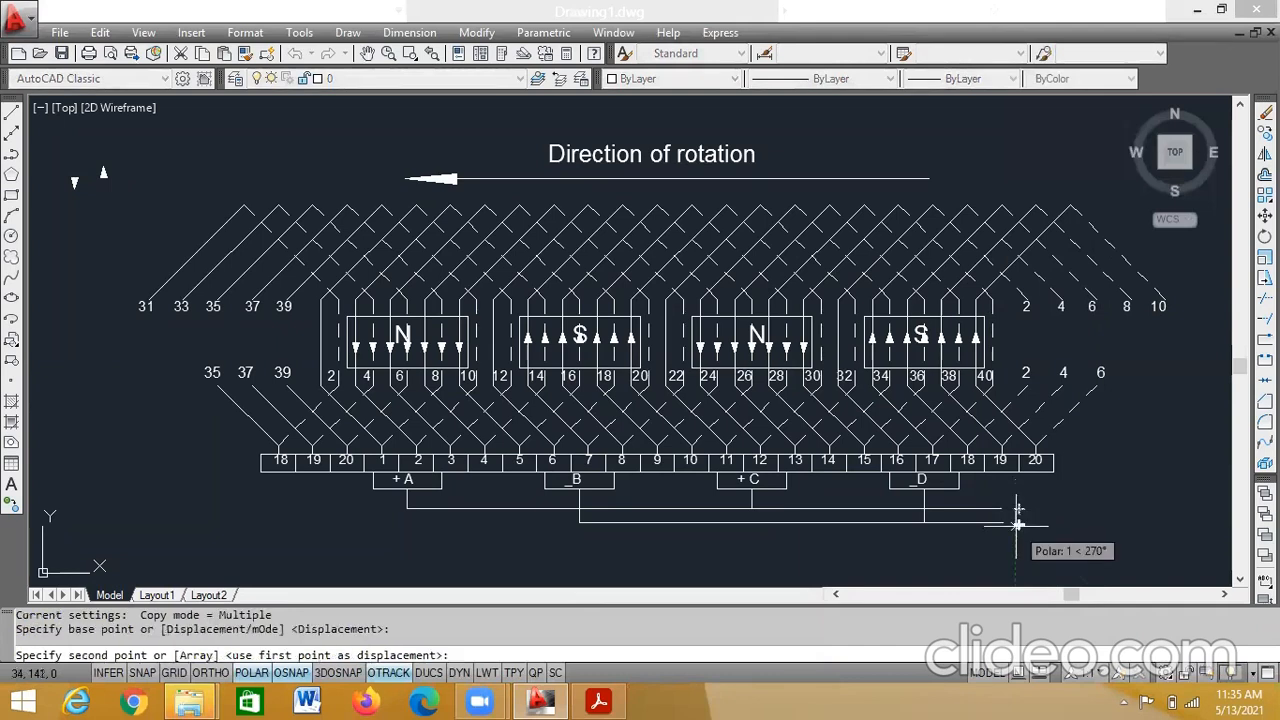
pyautogui.click(1017, 524)
pyautogui.press('Escape')
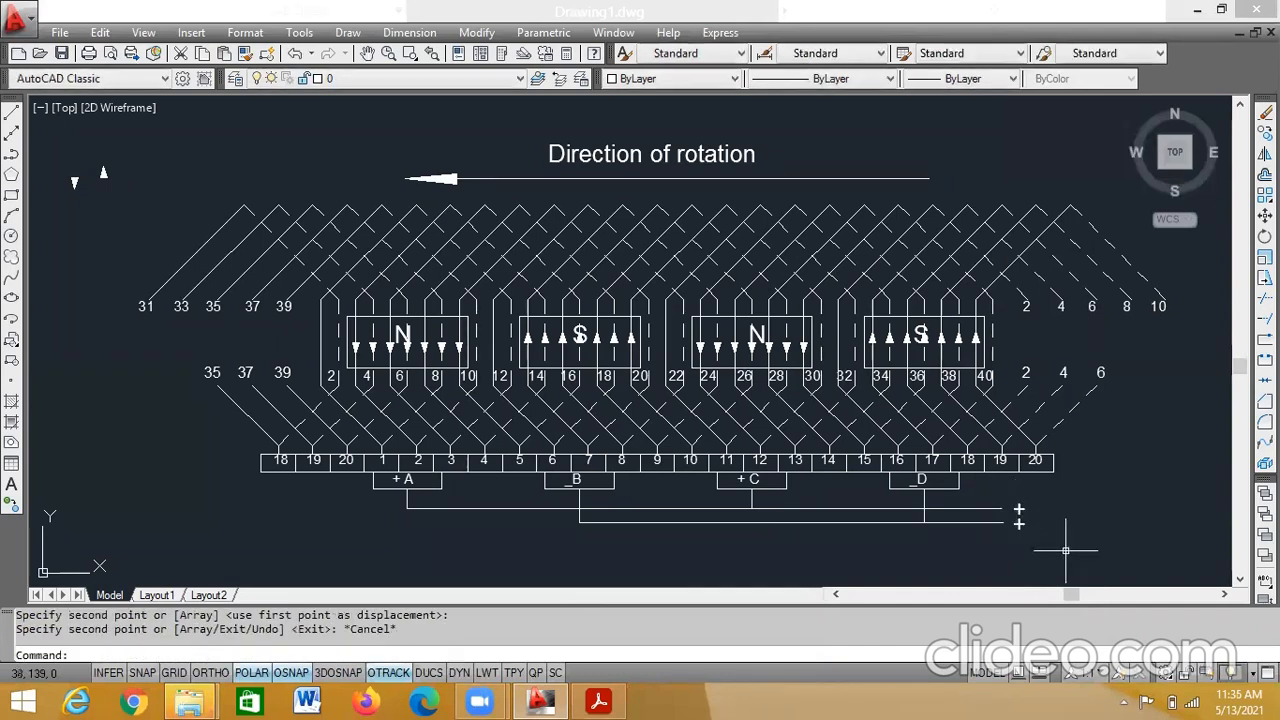
# - Change the copied "+" label to "_" and move it up to the end of brush B's lead
pyautogui.doubleClick(1019, 526)
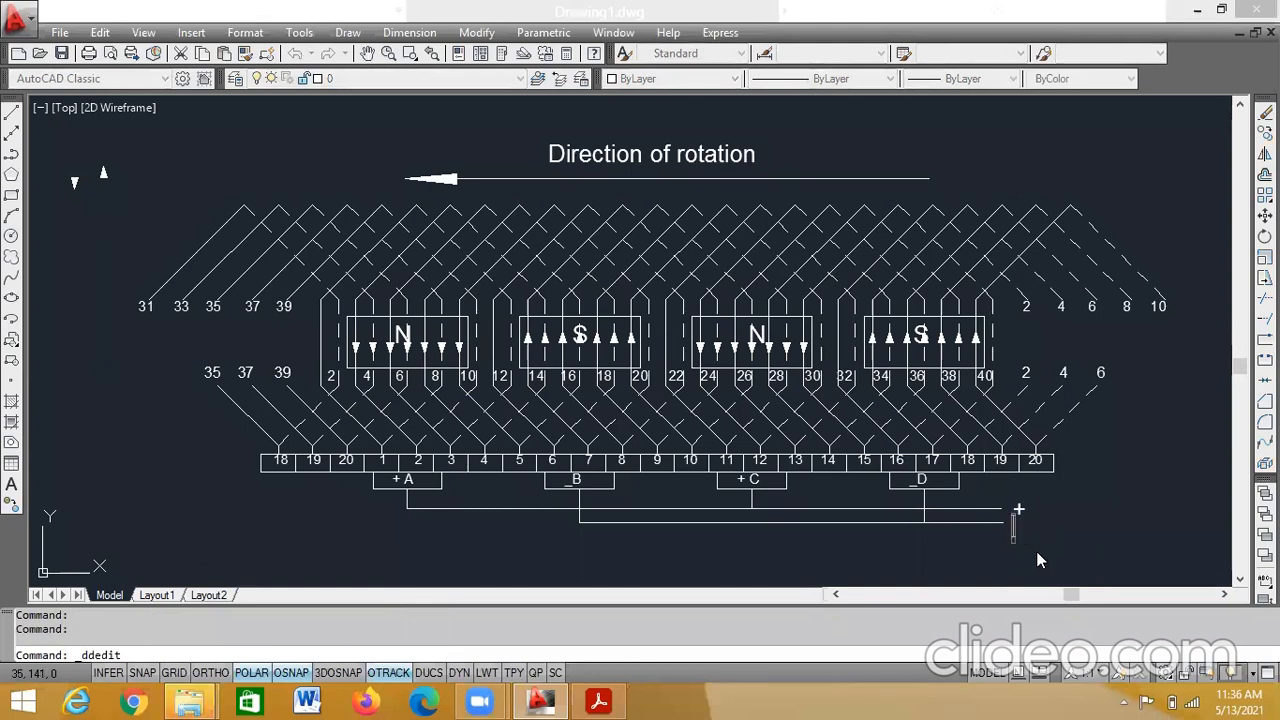
pyautogui.click(1095, 505)
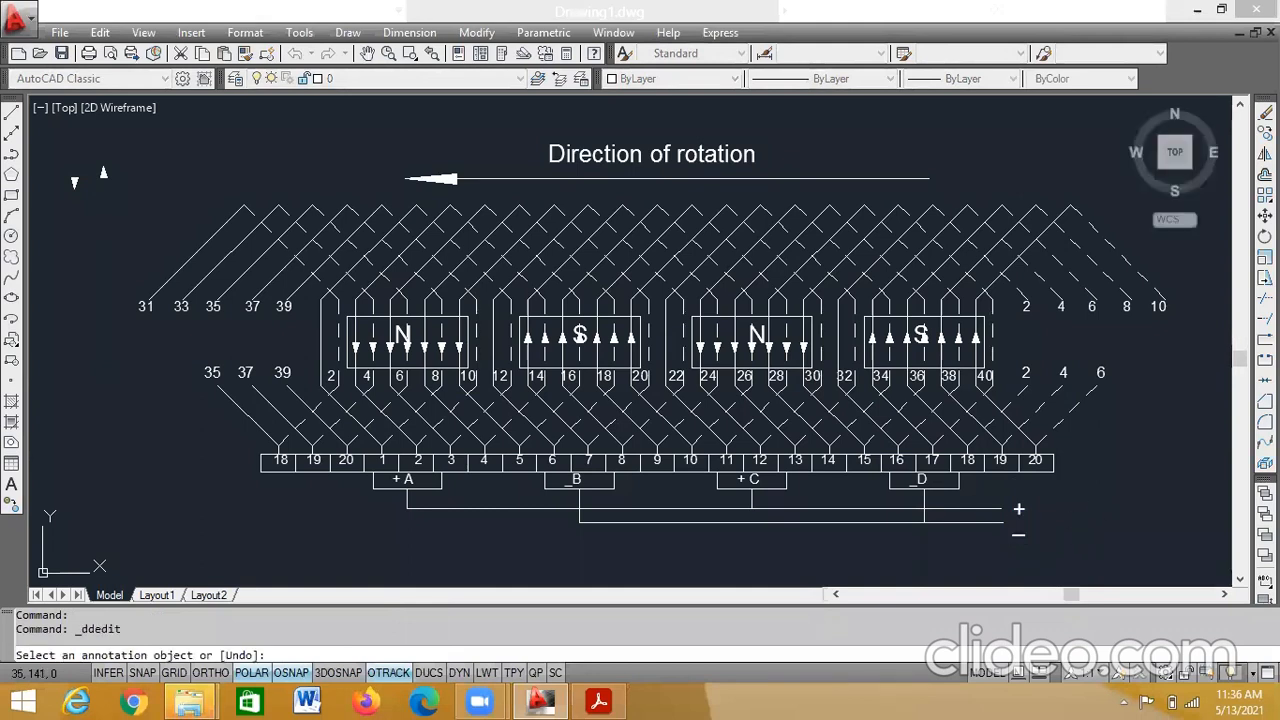
pyautogui.press('Escape')
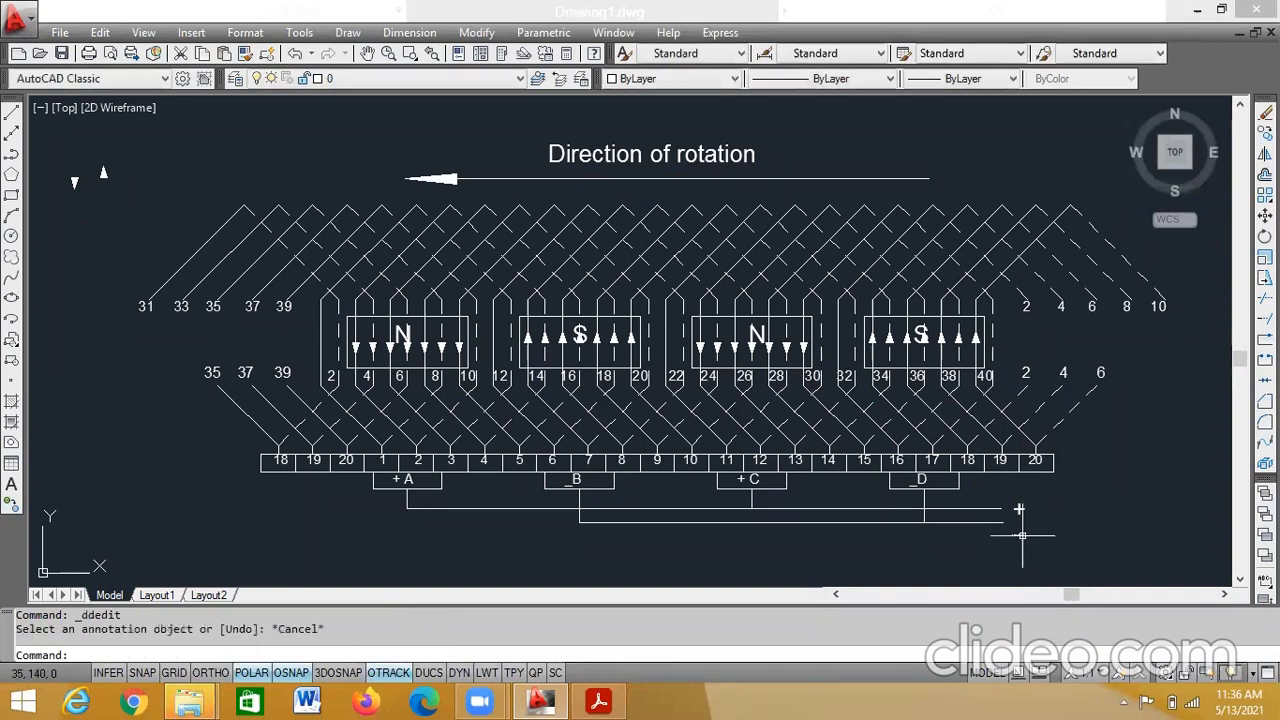
pyautogui.click(1013, 538)
pyautogui.click(1013, 538)
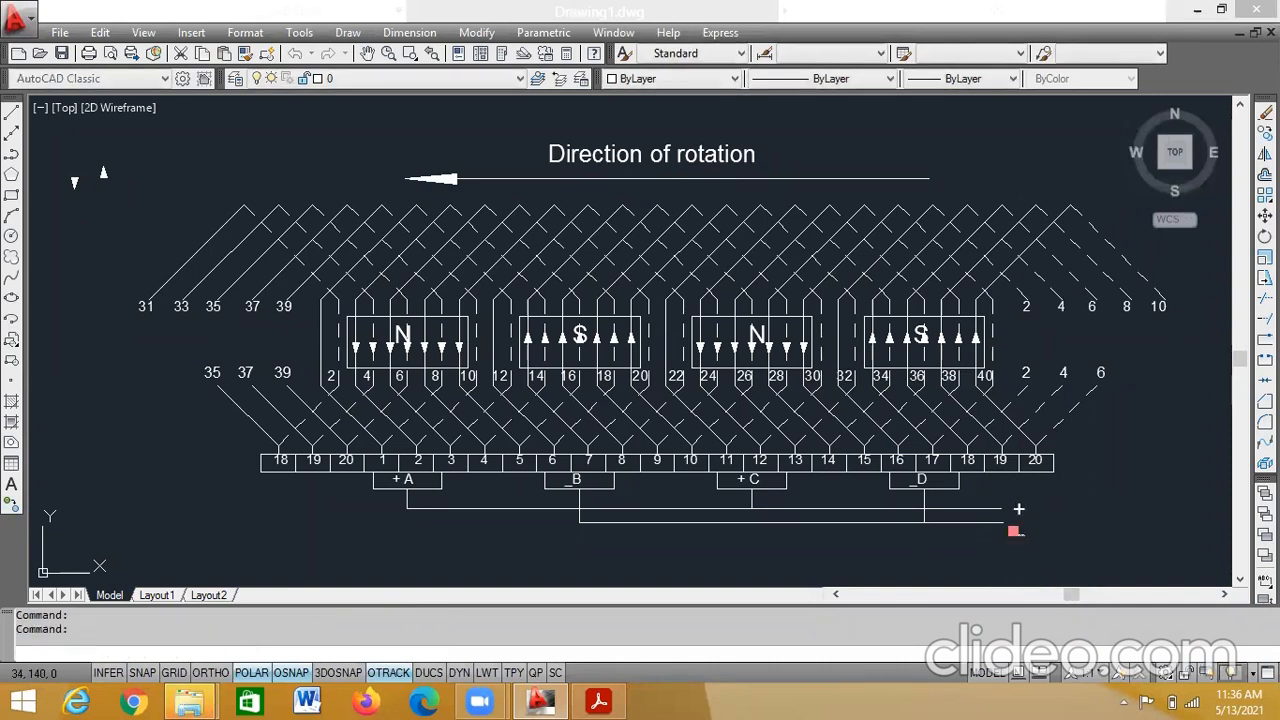
pyautogui.click(1013, 521)
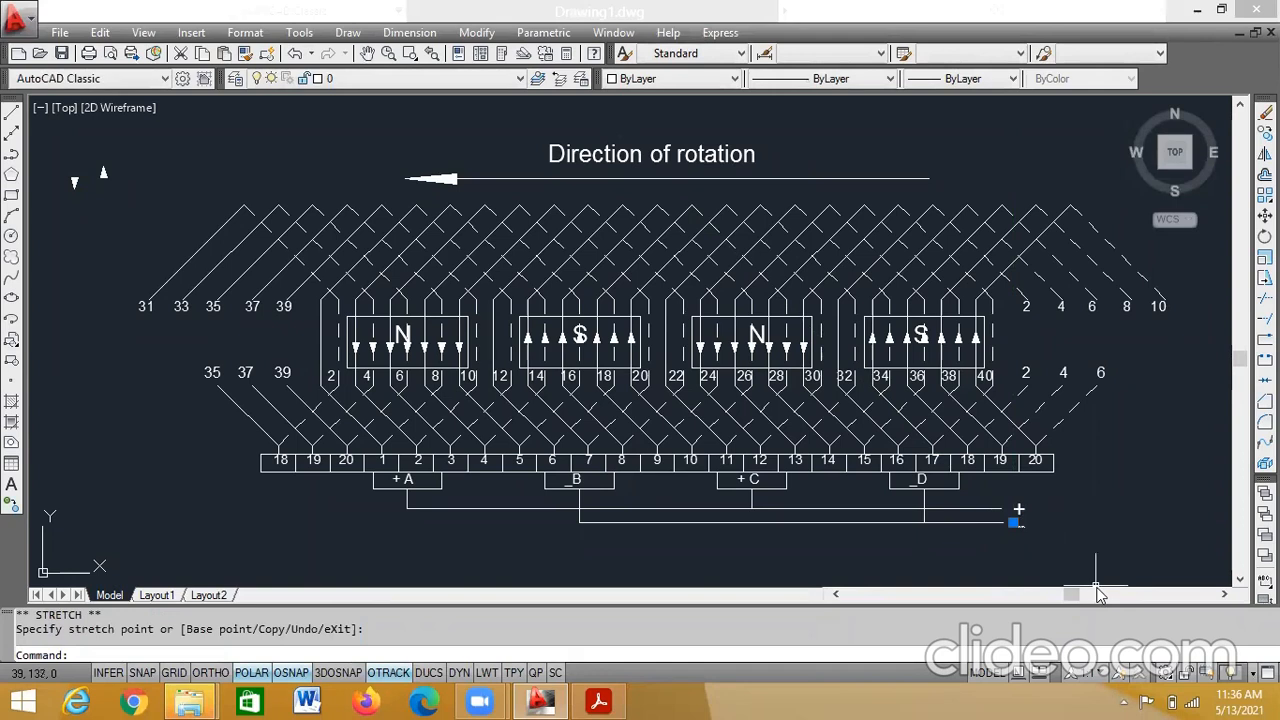
pyautogui.press('Escape')
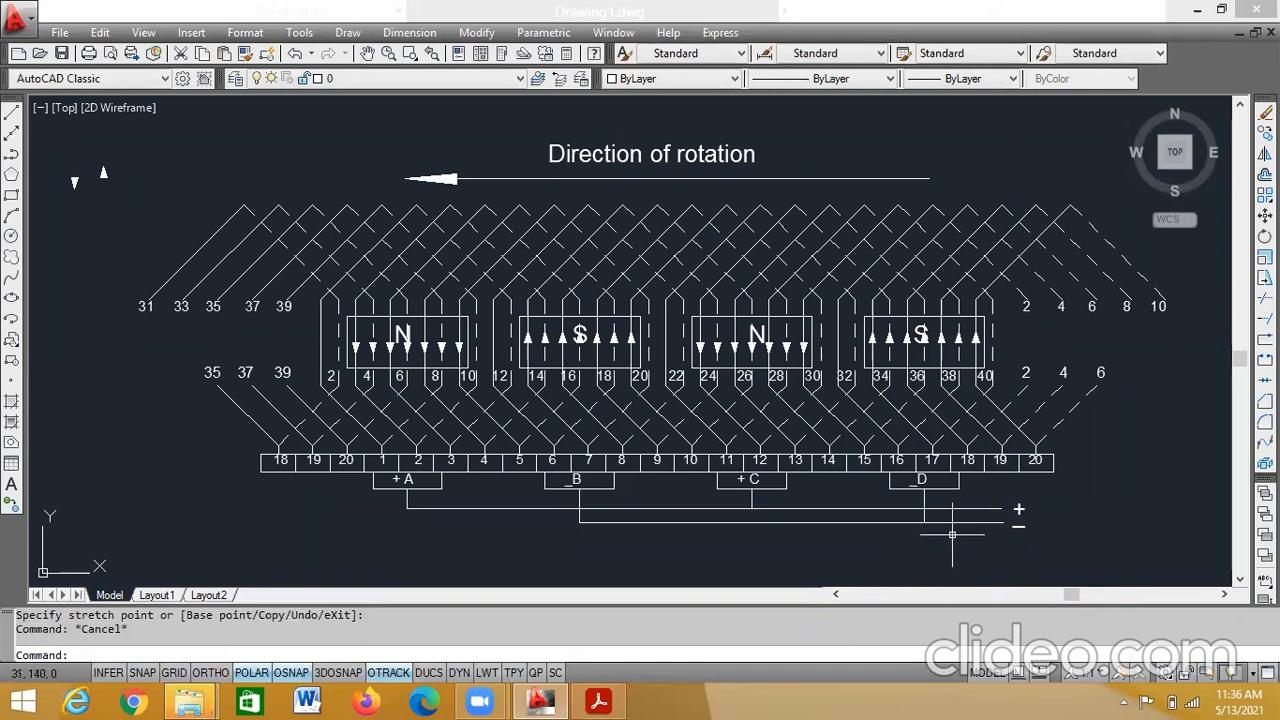
# - Switch to the Multiplex Lap Winding PDF in Acrobat Reader and examine the Step 16 sequence diagram instructions and its finished example
pyautogui.click(600, 700)
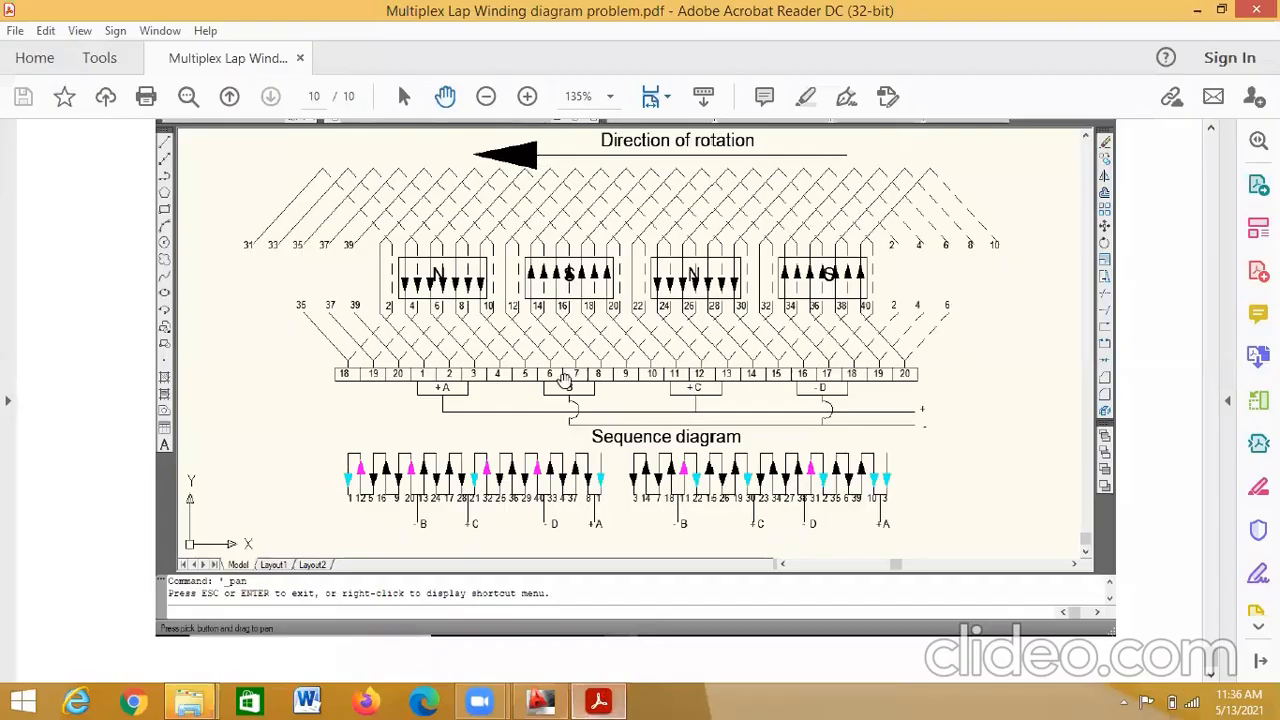
pyautogui.scroll(5, 670, 418)
pyautogui.scroll(-3, 670, 418)
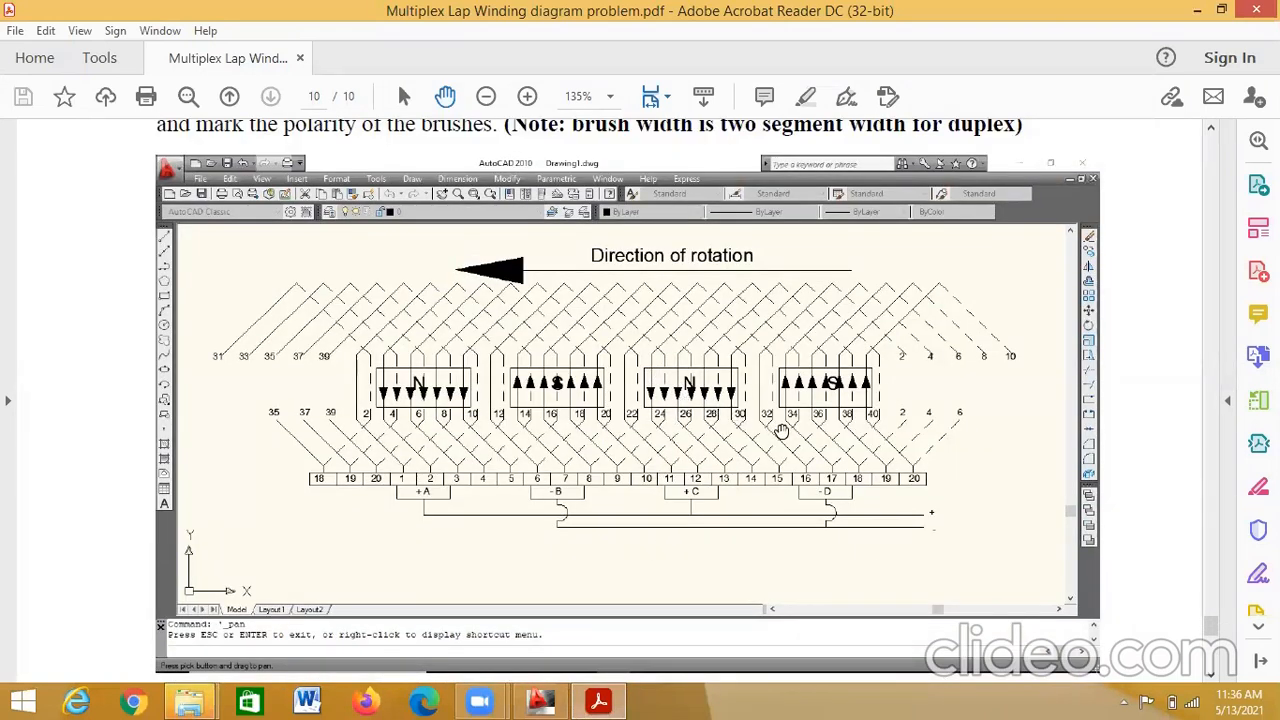
pyautogui.scroll(-8, 766, 406)
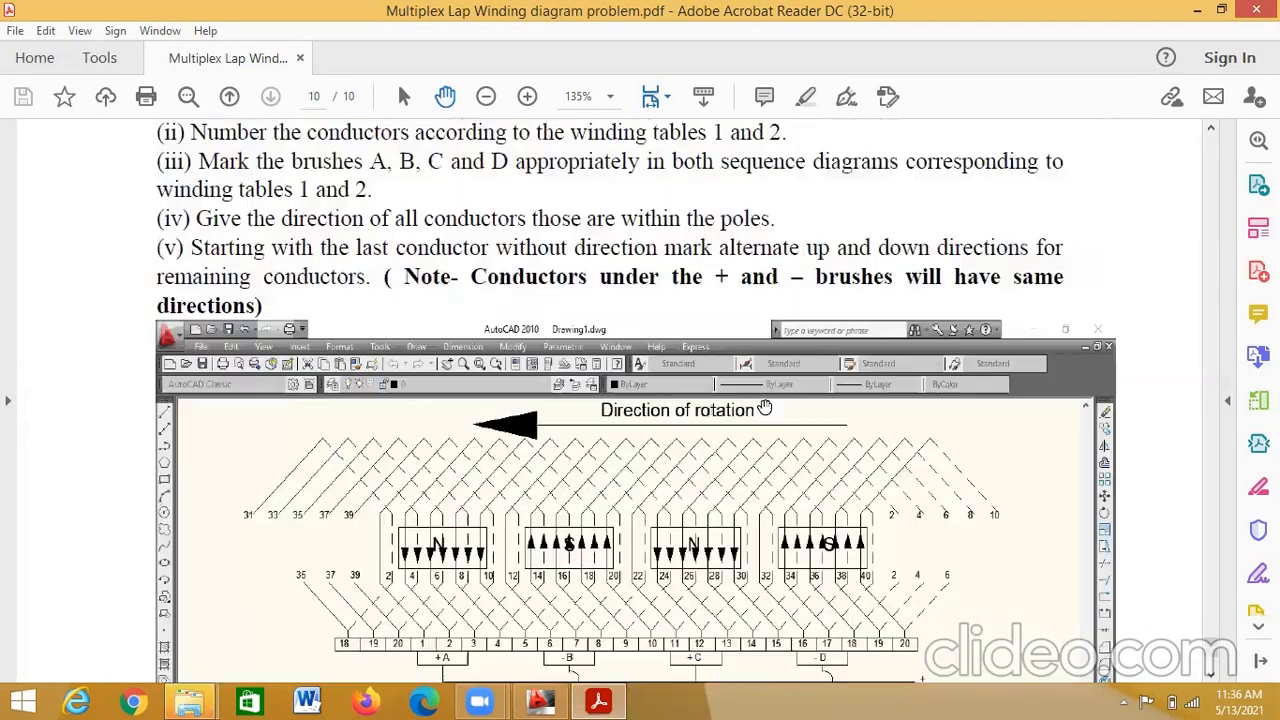
pyautogui.scroll(-5, 532, 543)
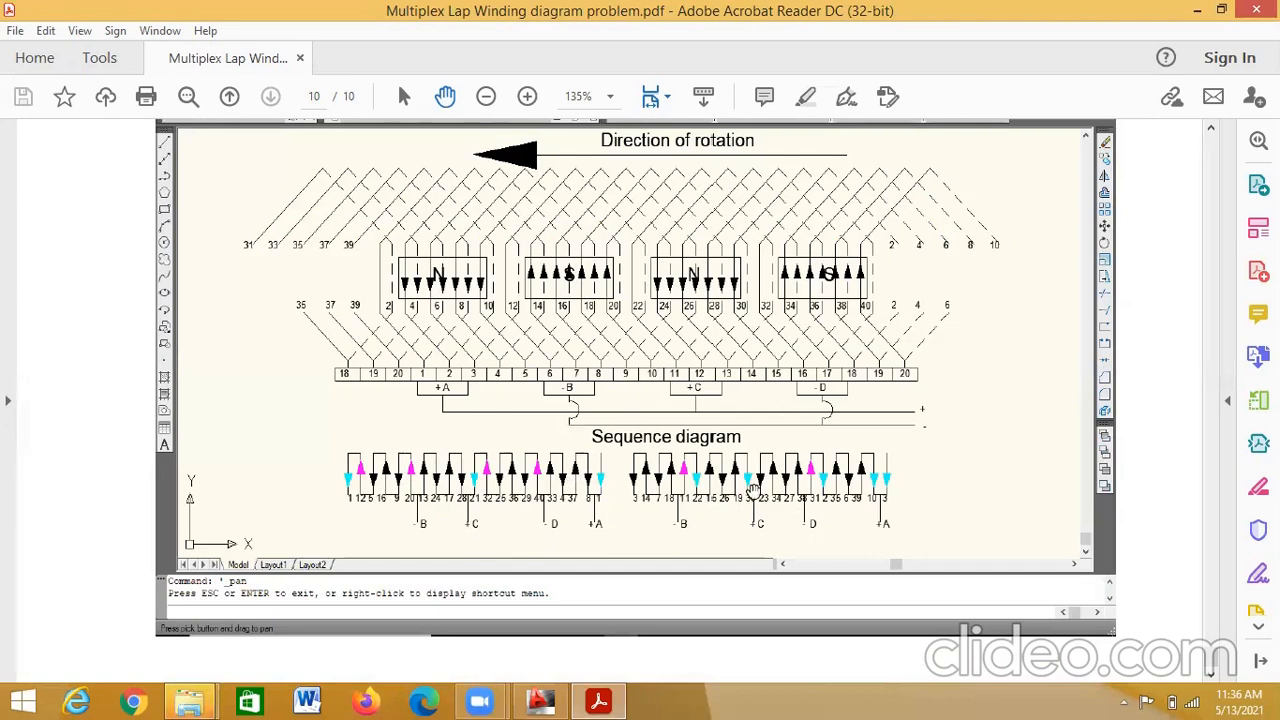
pyautogui.scroll(10, 558, 484)
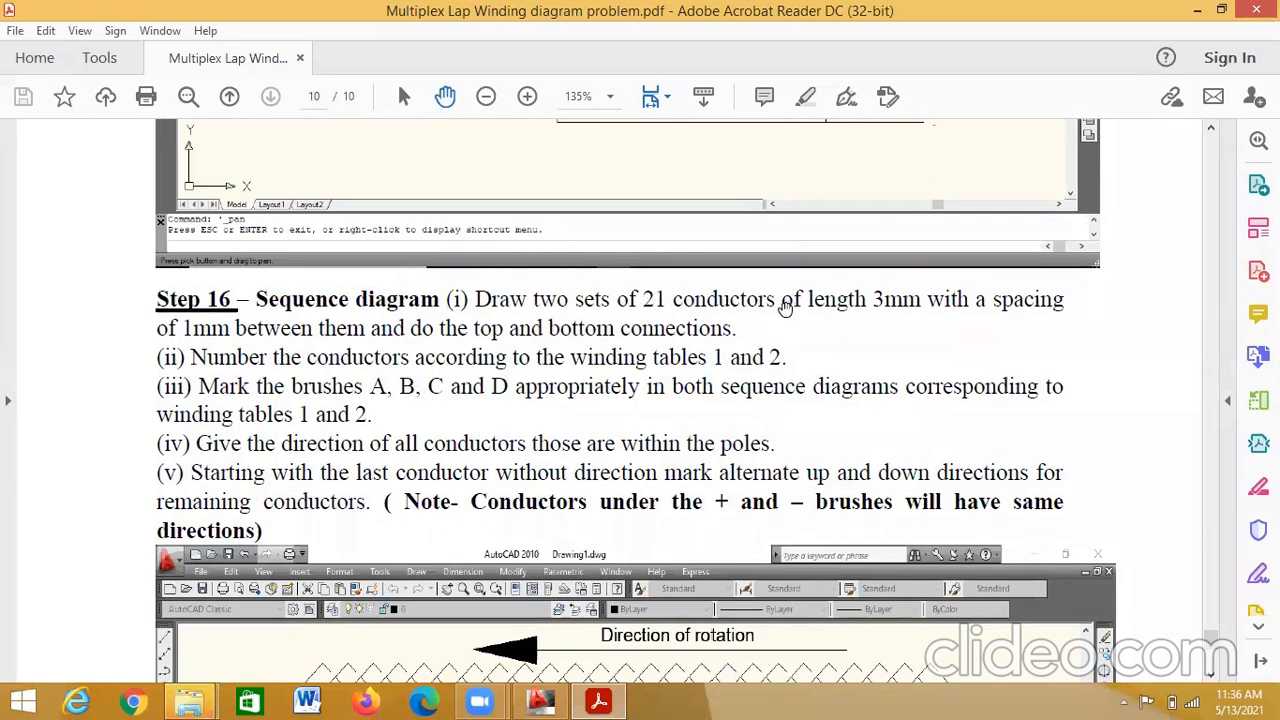
pyautogui.scroll(-10, 691, 372)
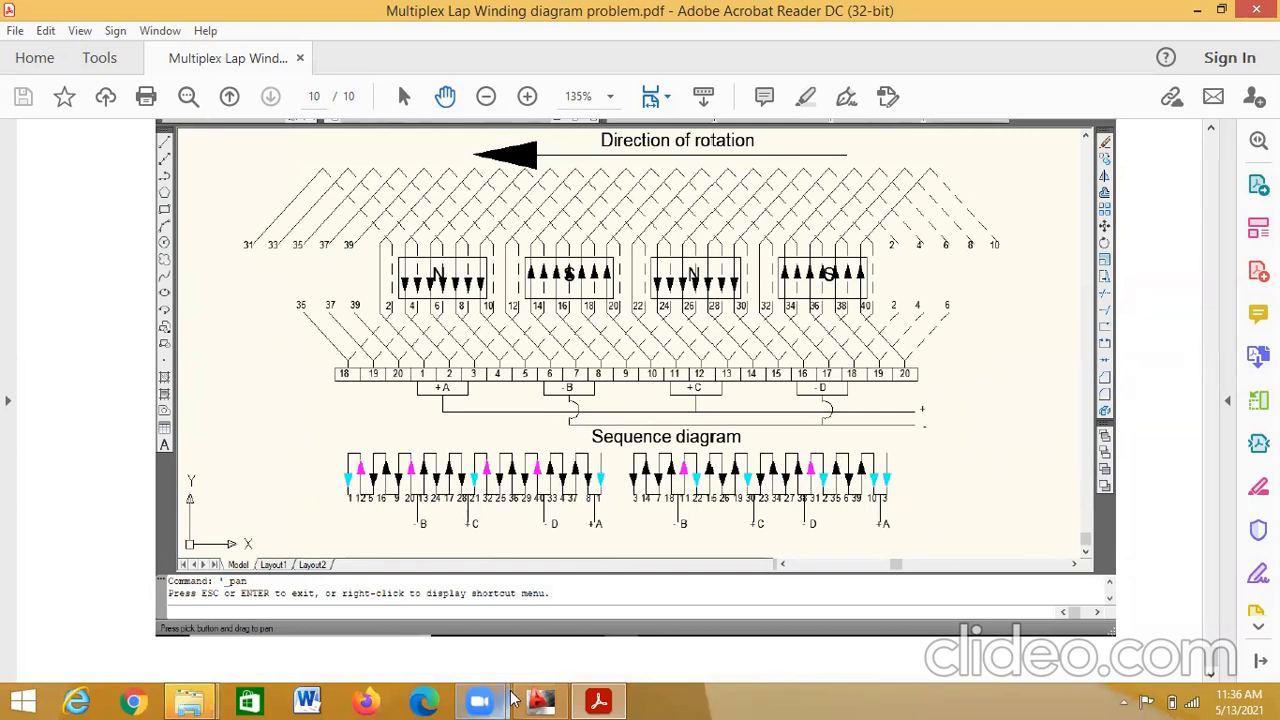
# - Back in AutoCAD, with Ortho on, draw a vertical conductor line 3 units long downward in the empty area below commutator segment 18
pyautogui.click(540, 702)
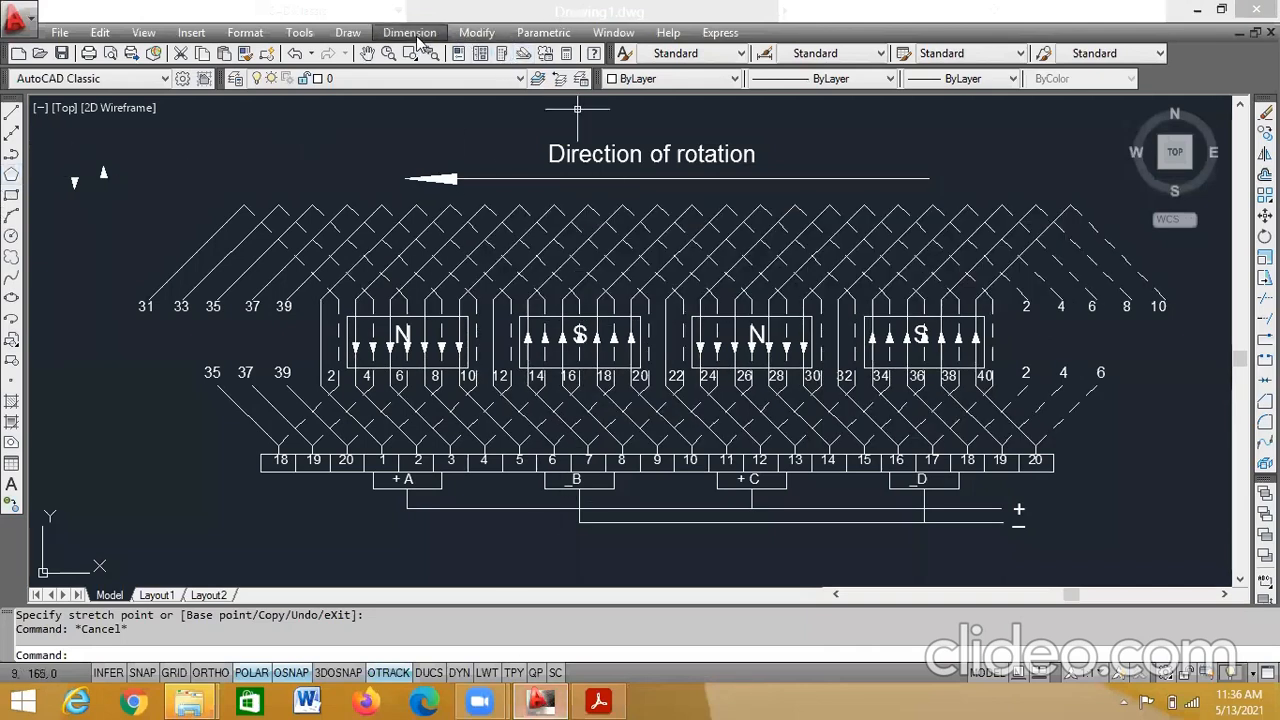
pyautogui.click(369, 54)
pyautogui.moveTo(553, 368)
pyautogui.mouseDown()
pyautogui.moveTo(531, 265)
pyautogui.moveTo(535, 202)
pyautogui.mouseUp()
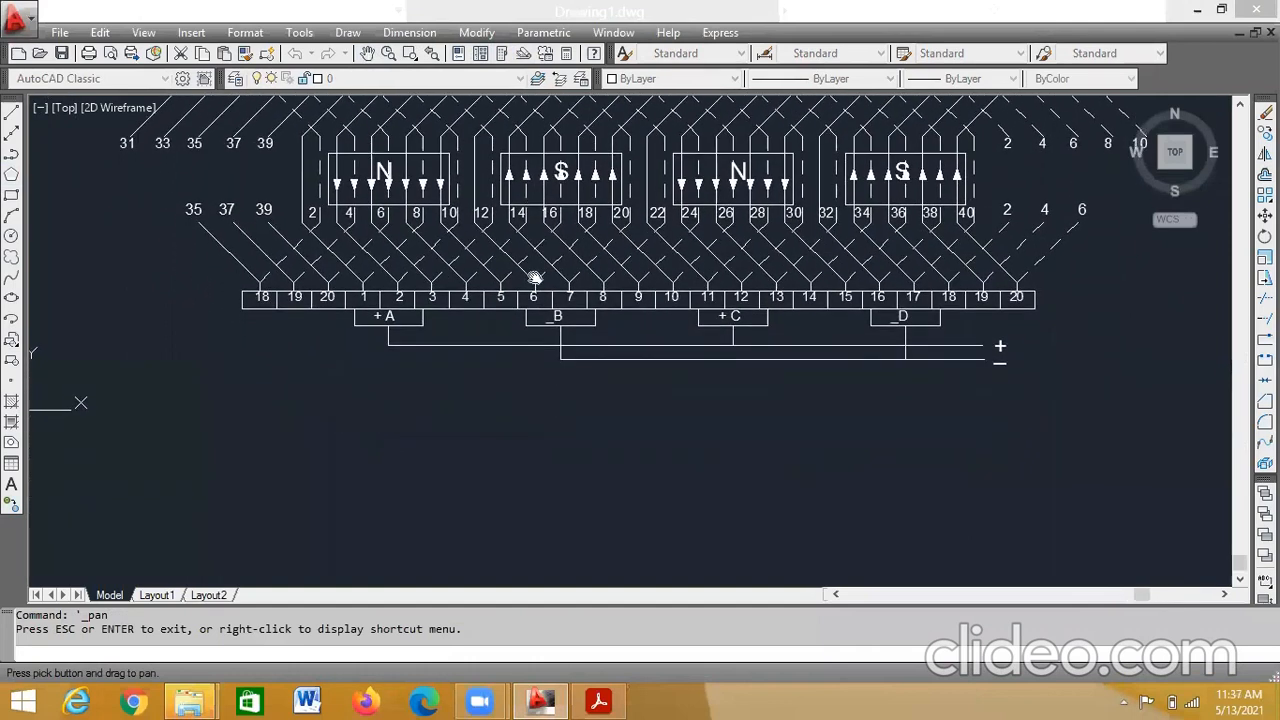
pyautogui.press('Escape')
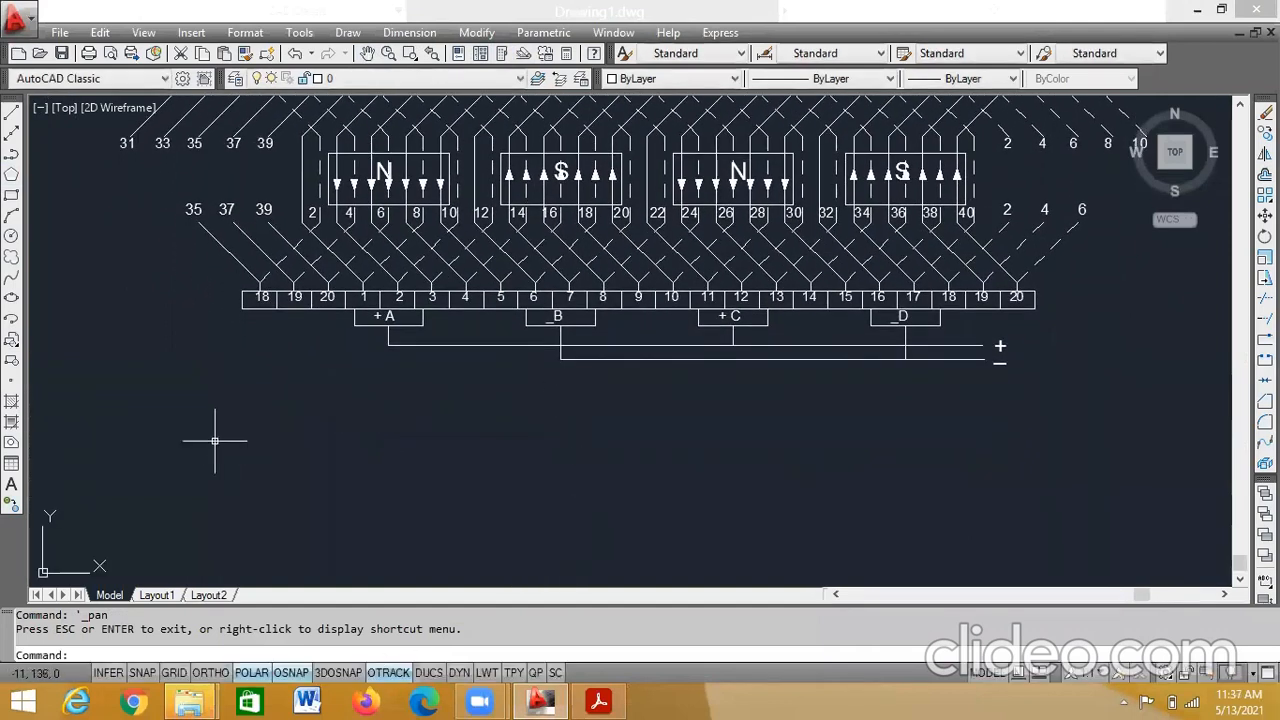
pyautogui.click(210, 672)
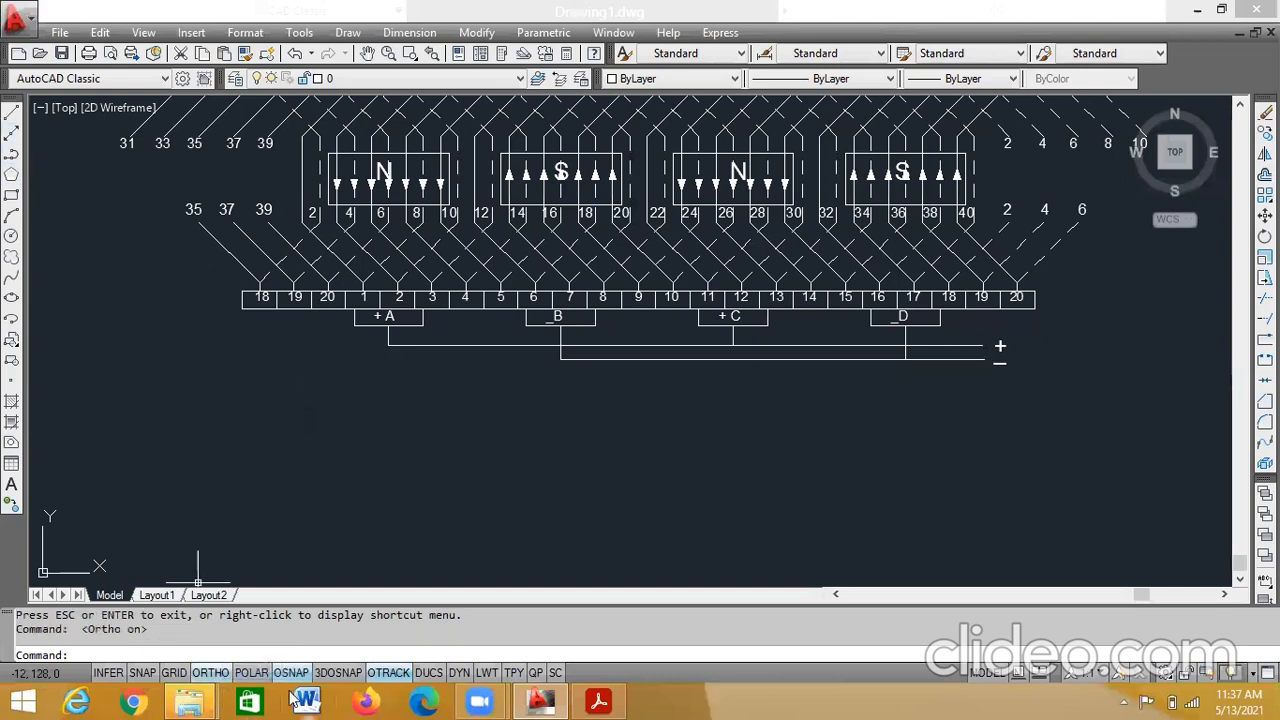
pyautogui.click(11, 113)
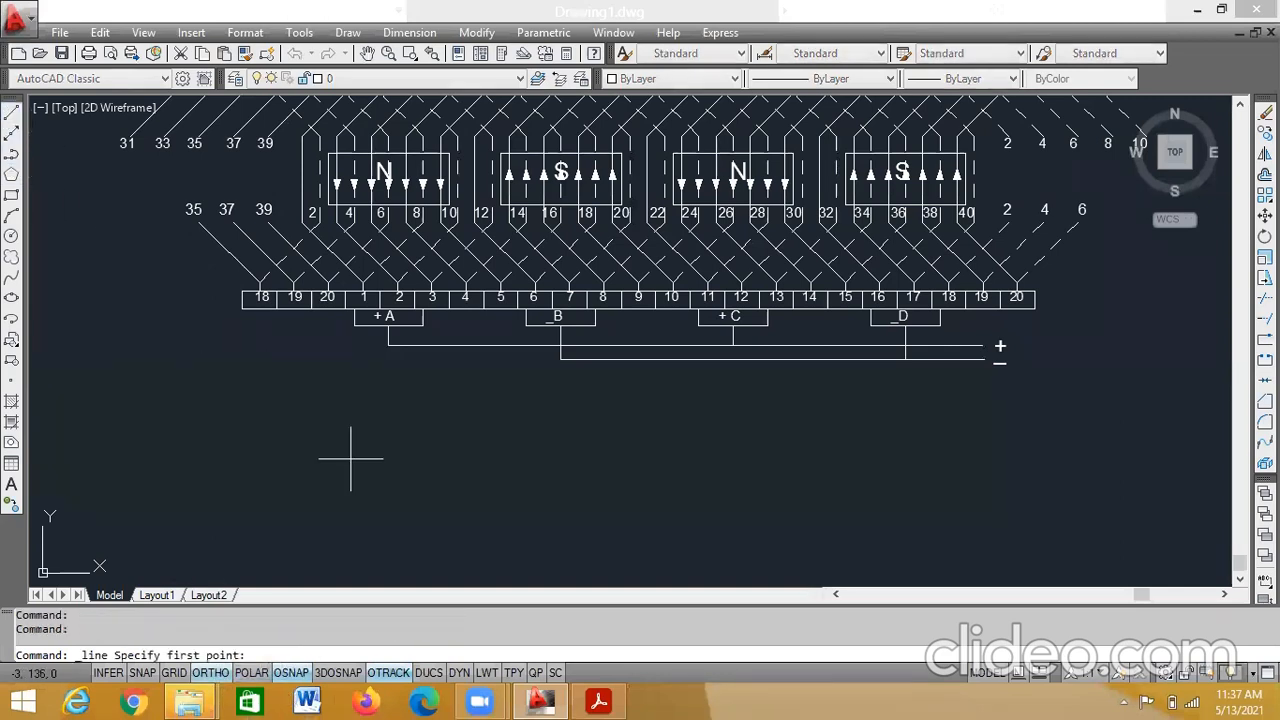
pyautogui.click(273, 409)
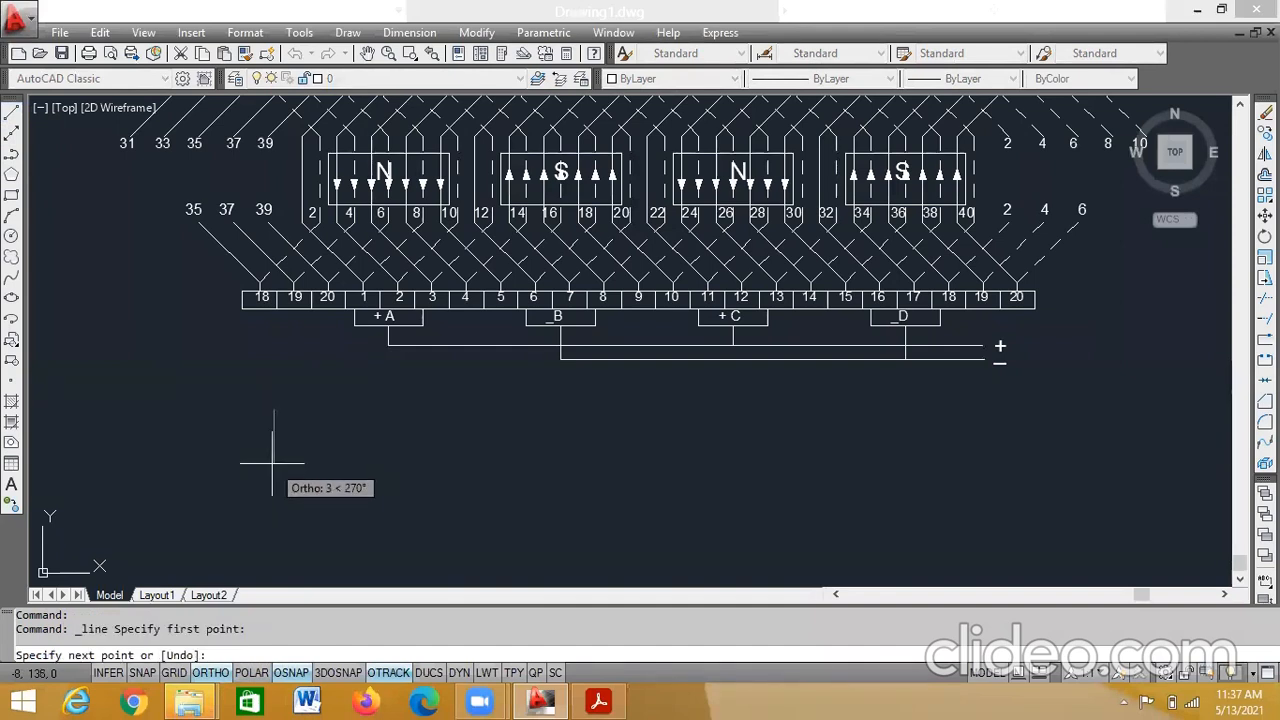
pyautogui.write('3')
pyautogui.press('Return')
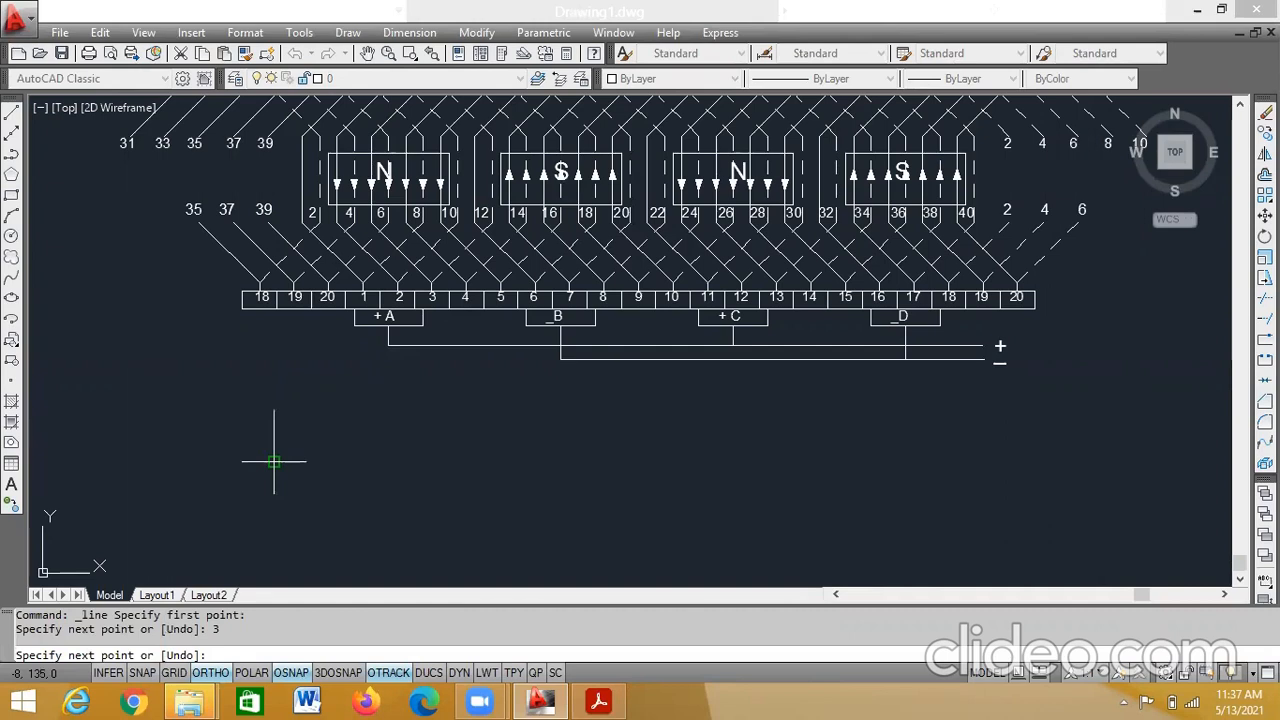
# - Finish the vertical conductor line below commutator segment 18 and leave nothing selected
pyautogui.press('Escape')
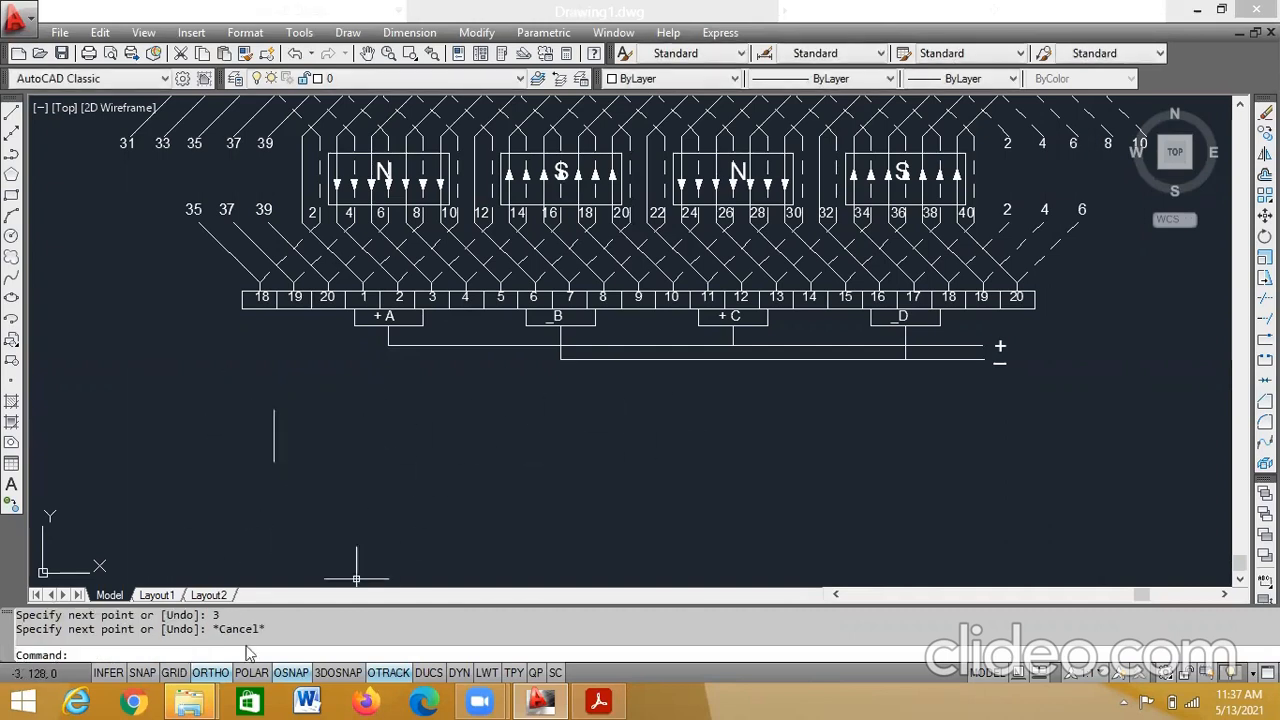
pyautogui.click(274, 435)
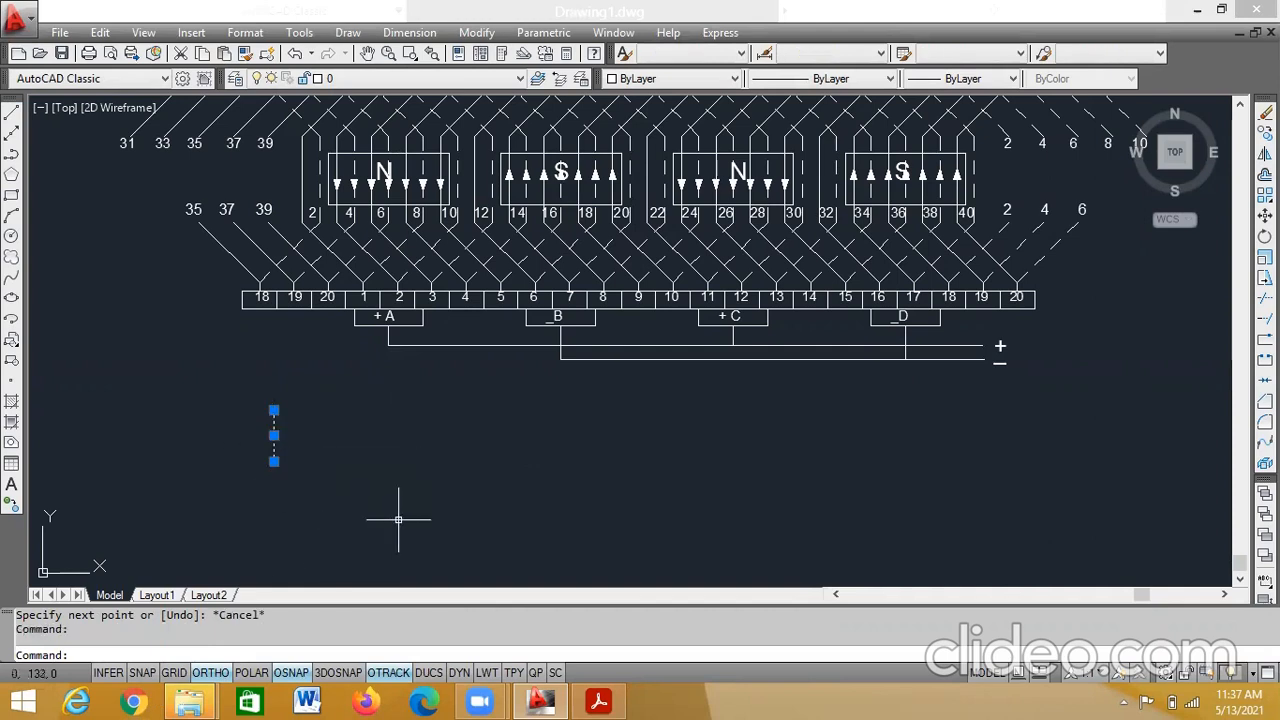
pyautogui.press('Escape')
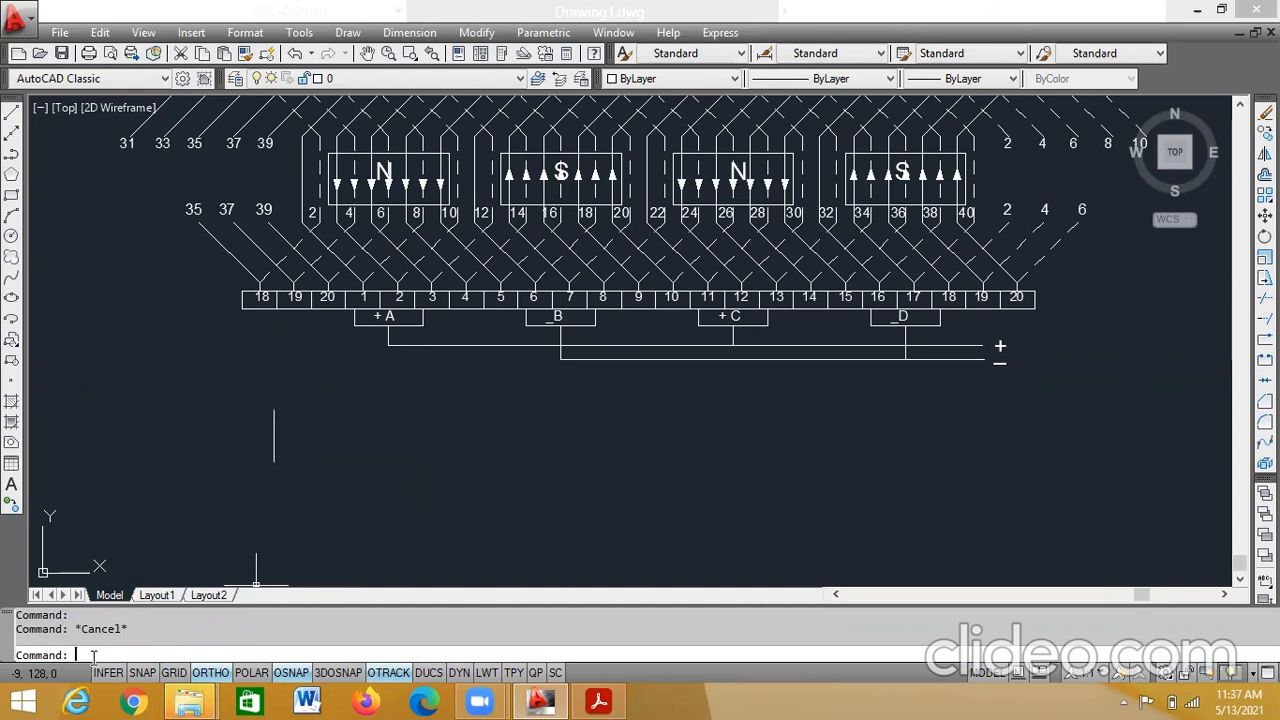
pyautogui.write('arr')
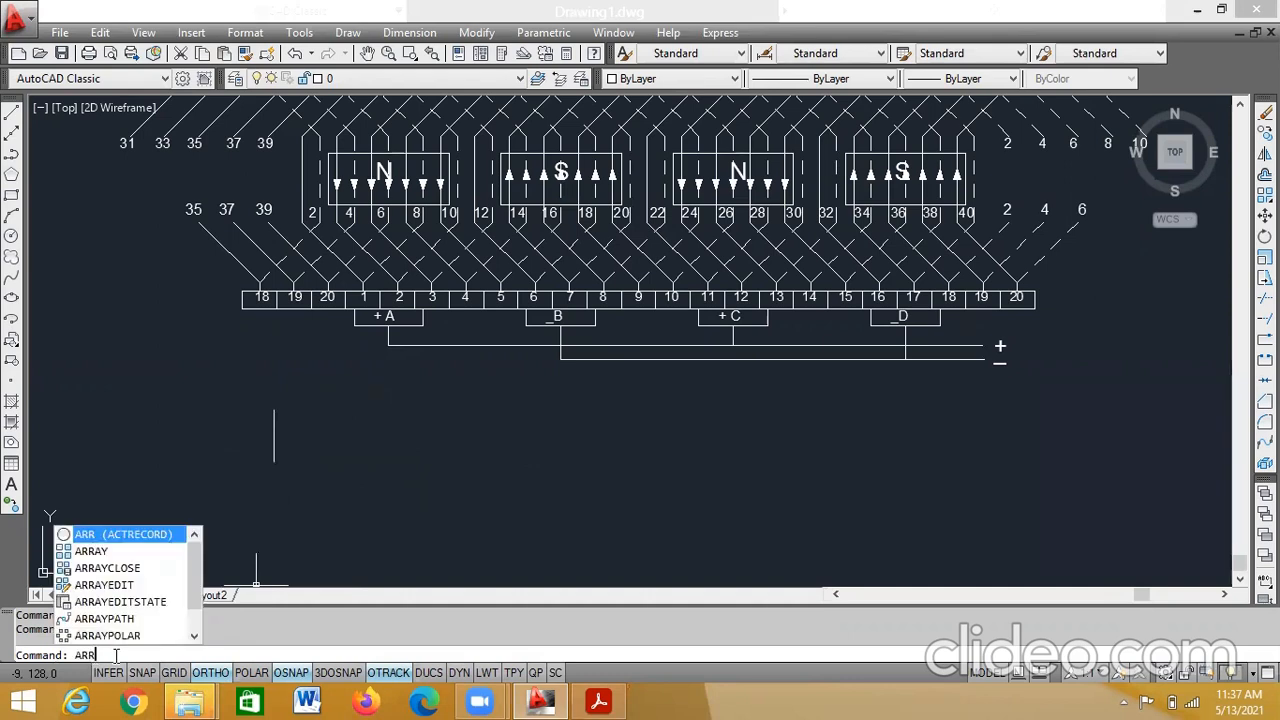
pyautogui.press('Return')
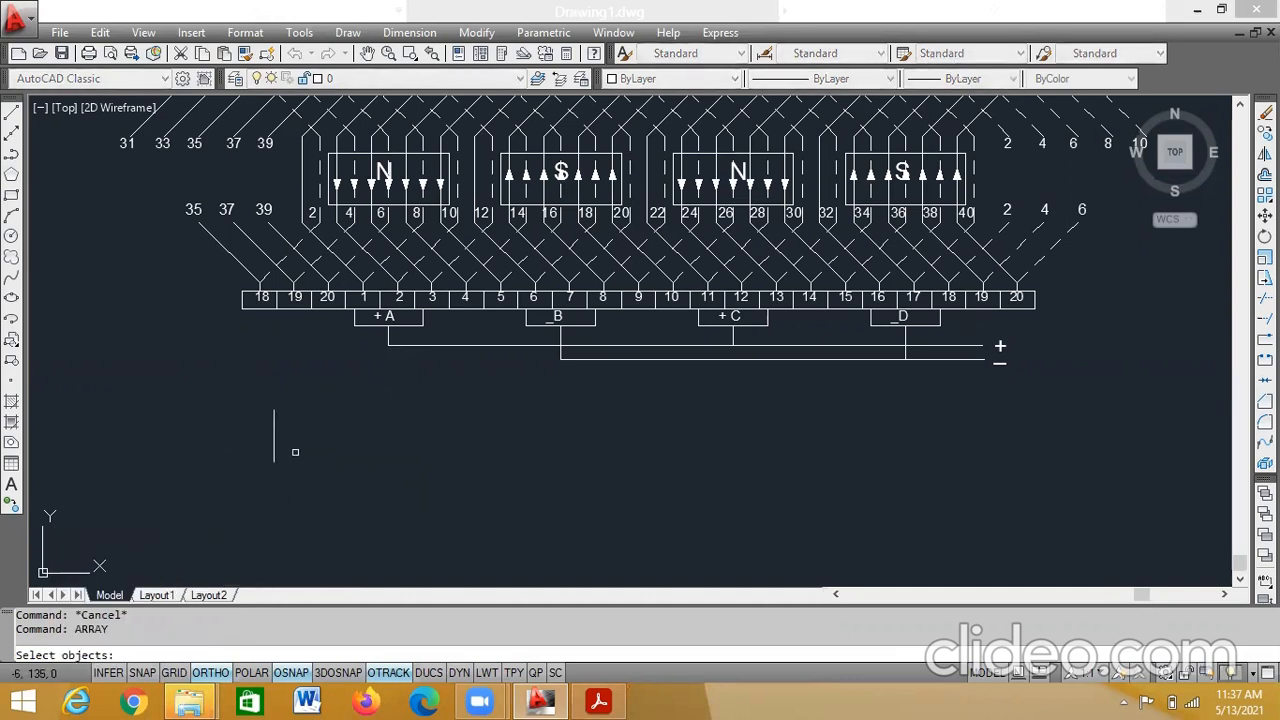
pyautogui.click(275, 436)
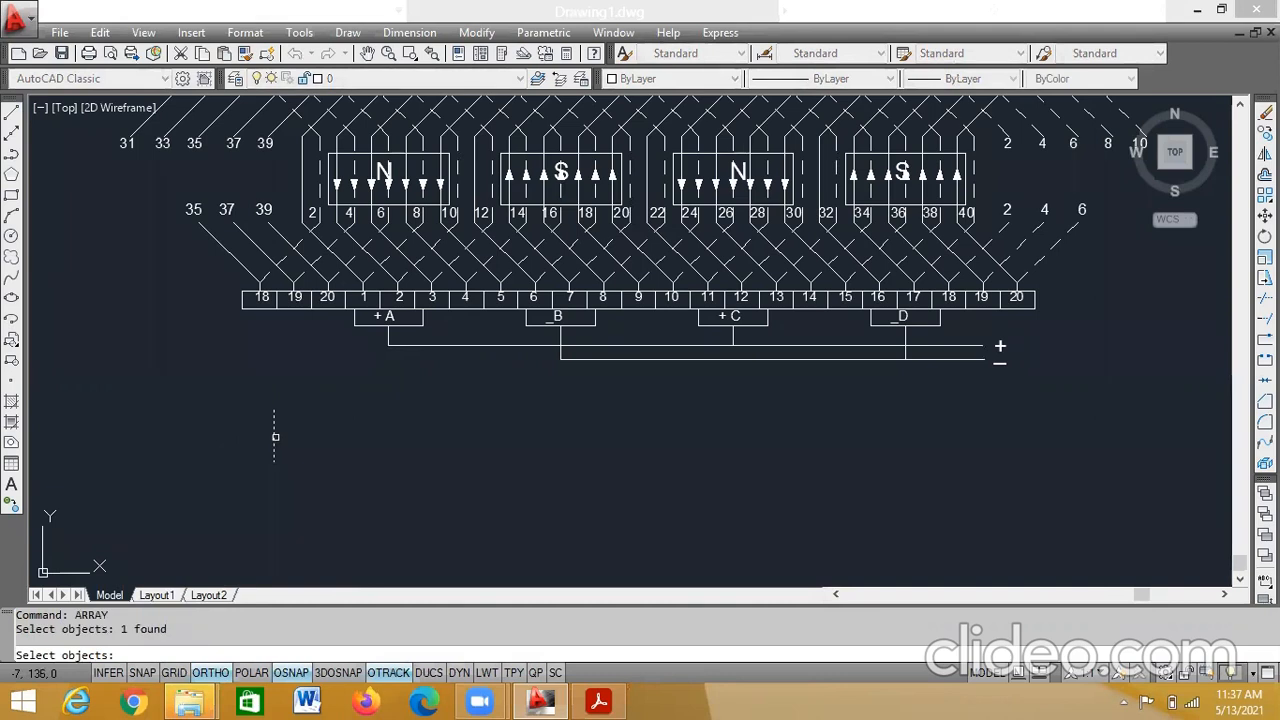
pyautogui.press('Return')
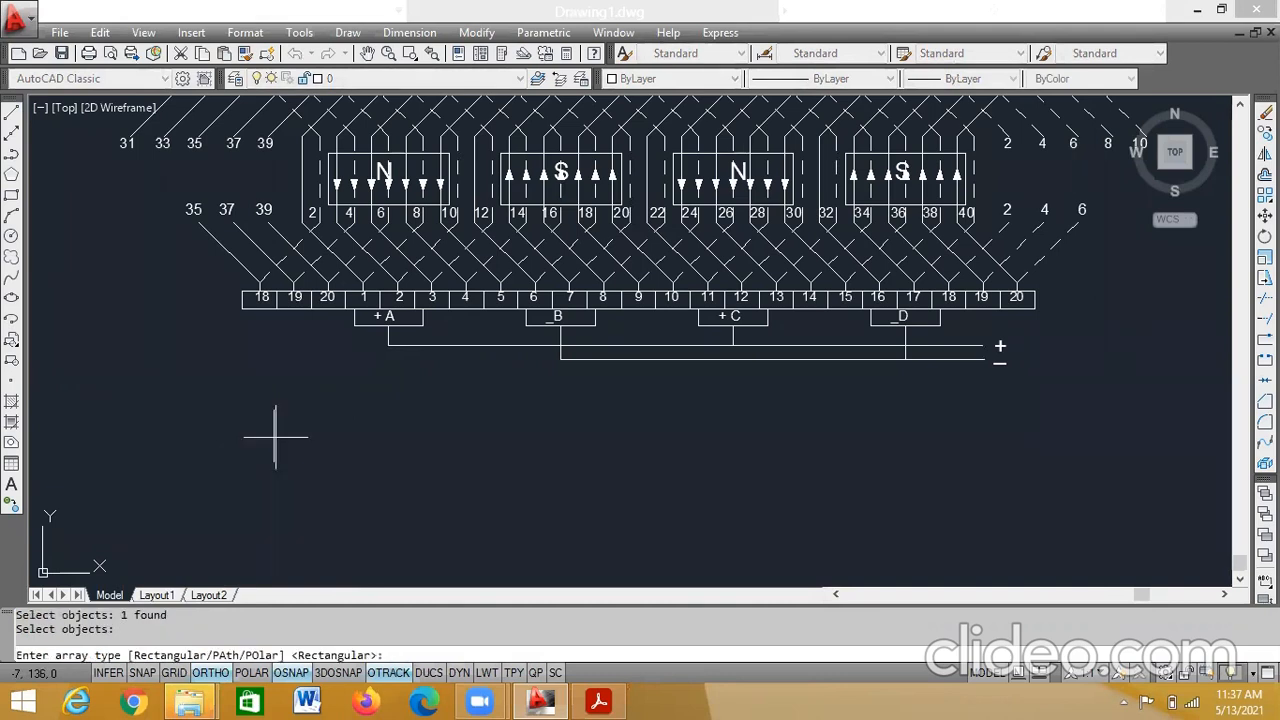
pyautogui.write('r')
pyautogui.press('Return')
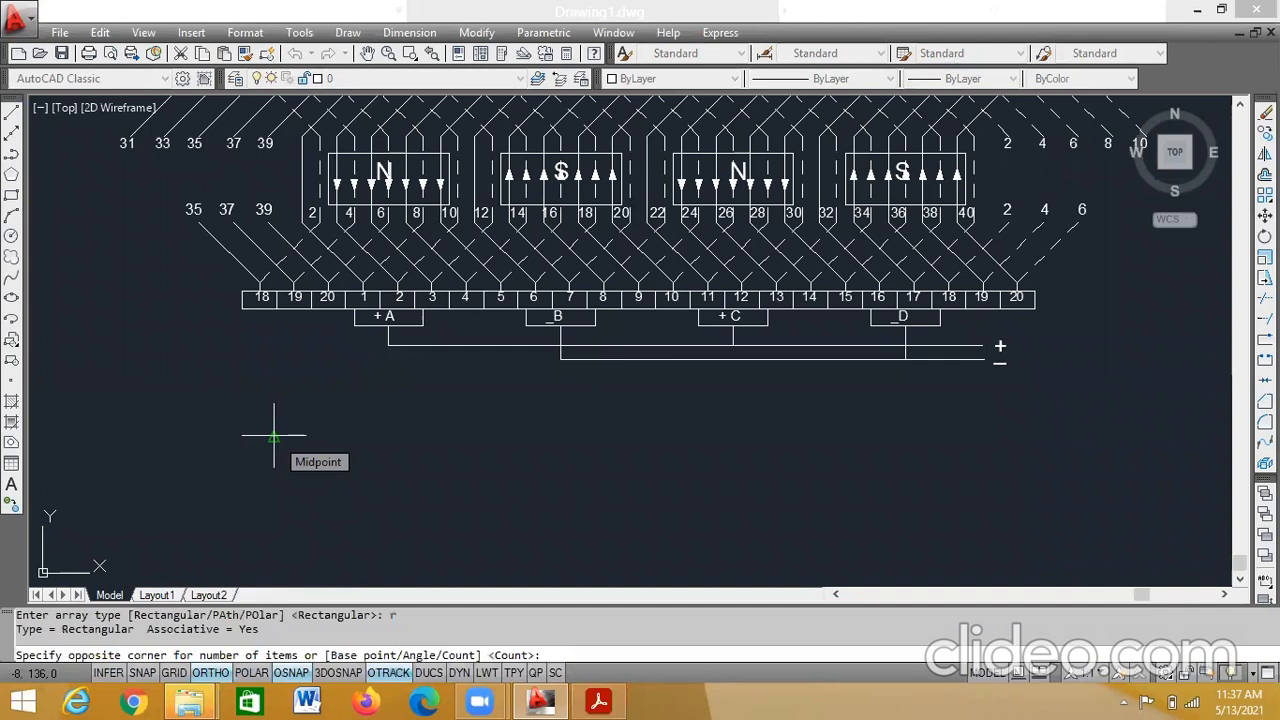
pyautogui.write('c')
pyautogui.press('Return')
pyautogui.write('1')
pyautogui.press('Return')
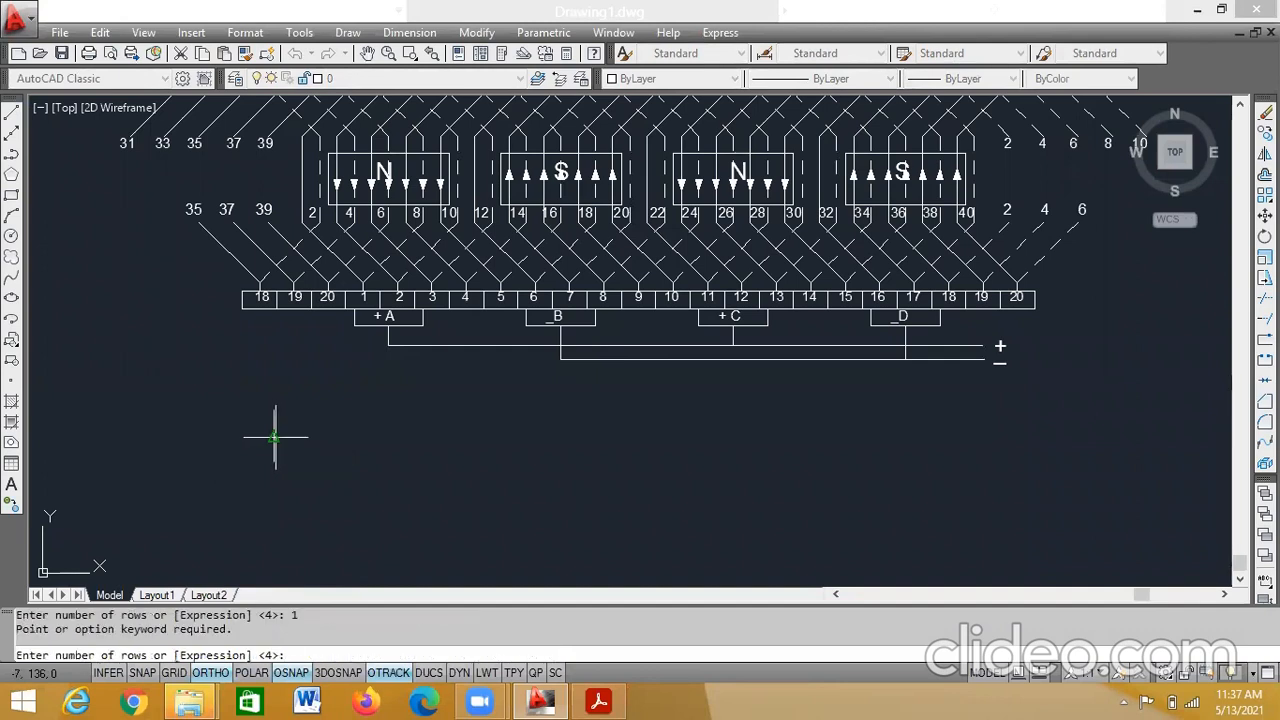
pyautogui.write('2')
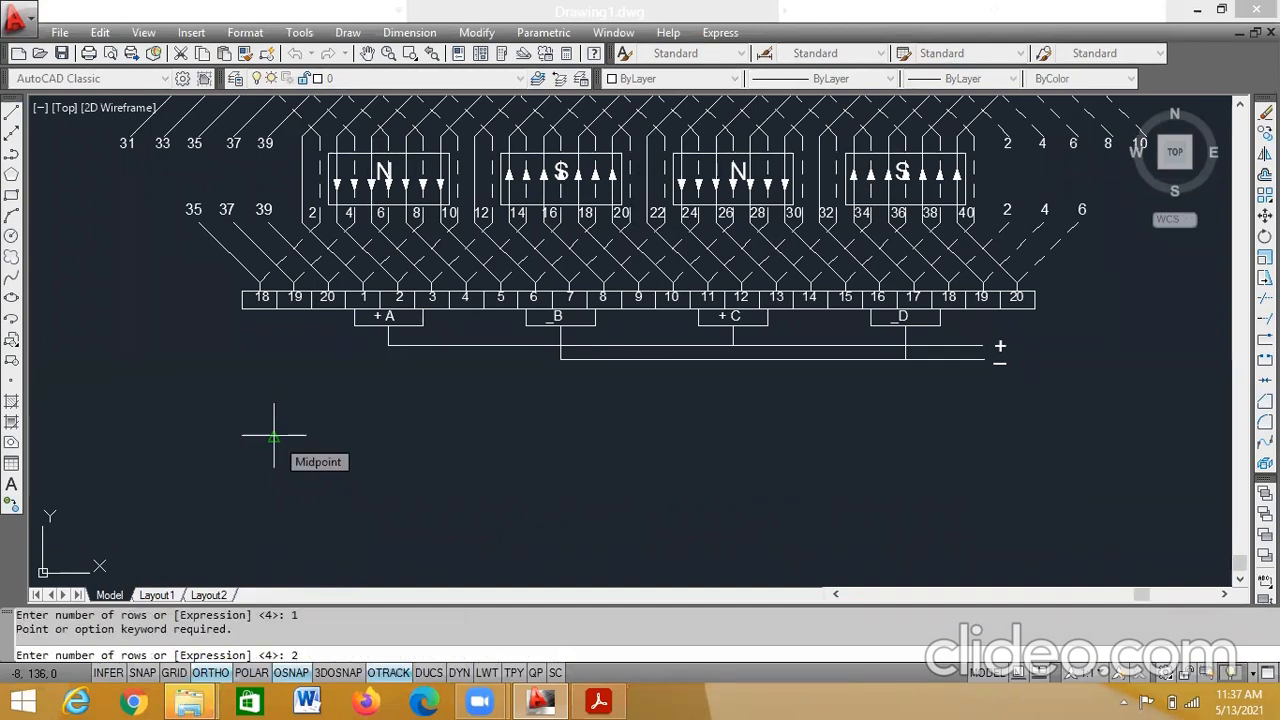
pyautogui.write('1')
pyautogui.press('Return')
pyautogui.write('s')
pyautogui.press('Return')
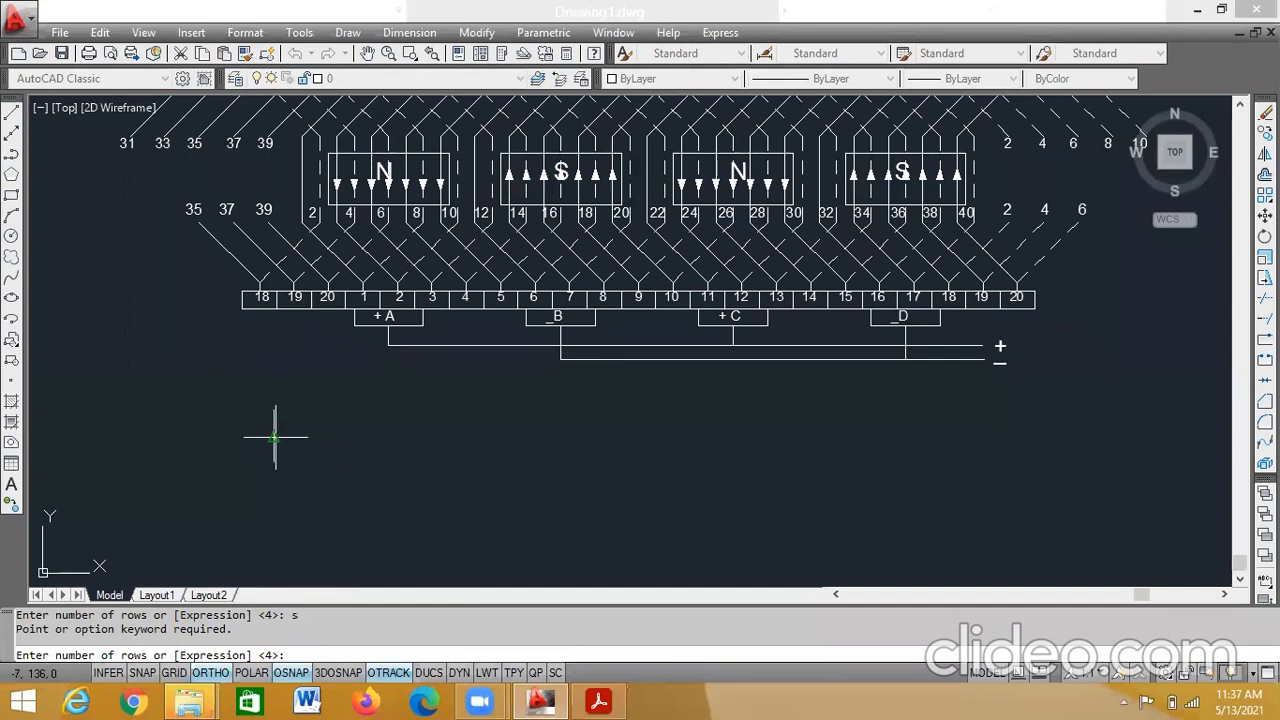
pyautogui.write('1')
pyautogui.press('Return')
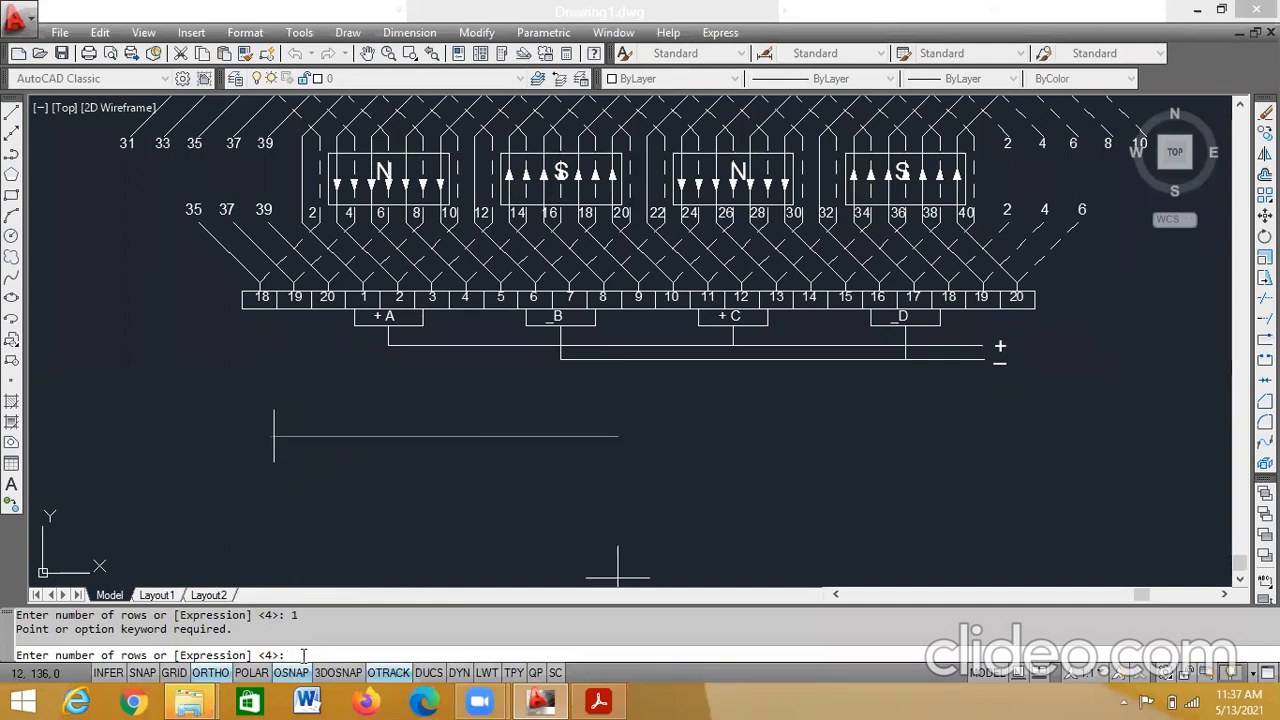
pyautogui.press('Escape')
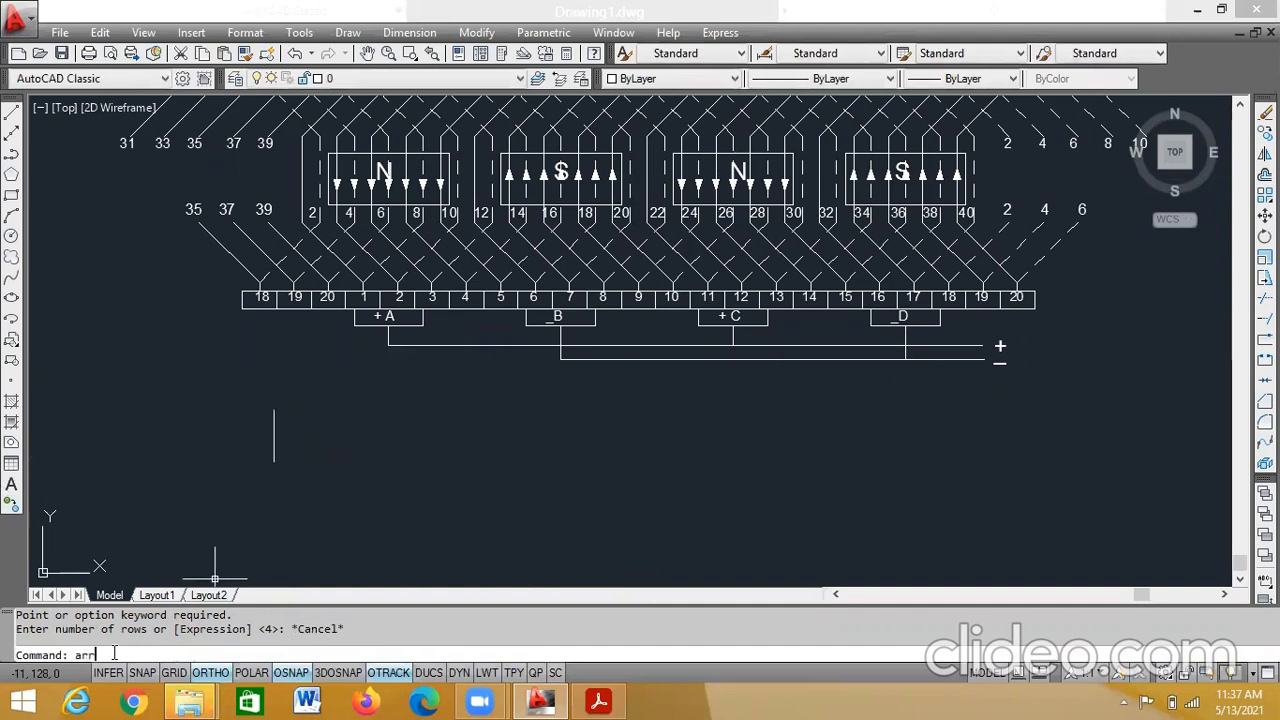
pyautogui.click(113, 551)
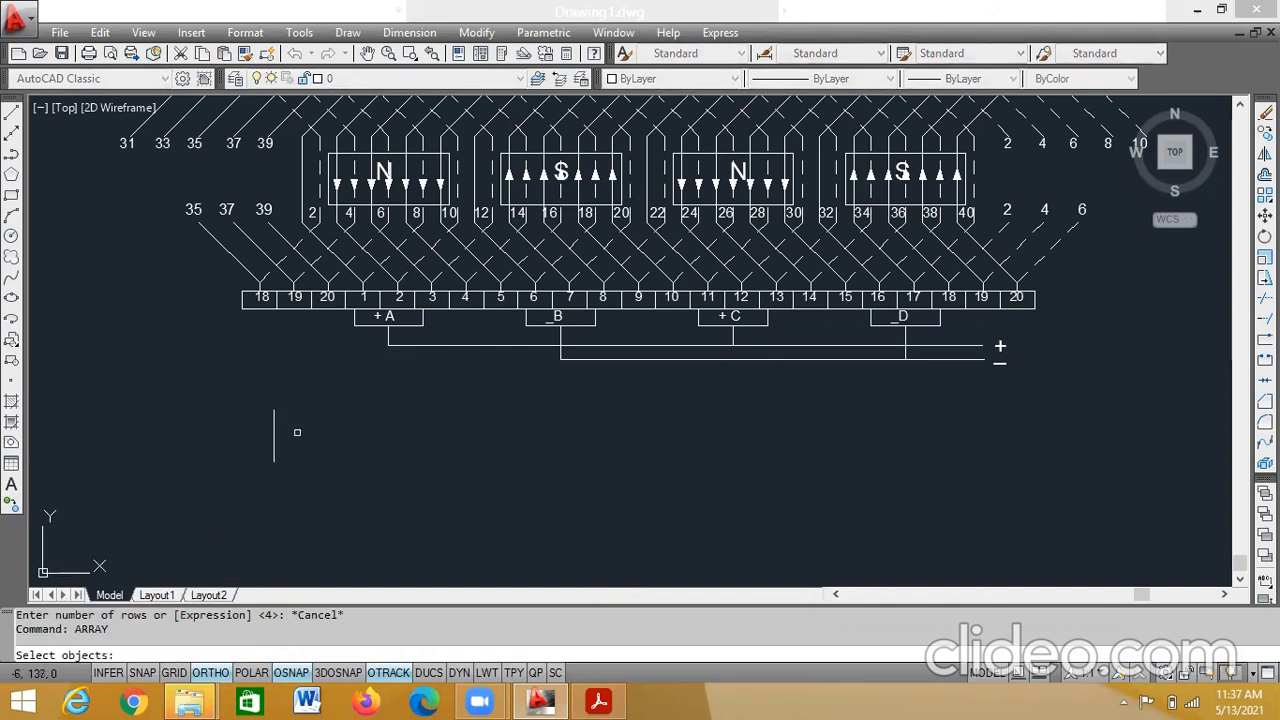
pyautogui.click(273, 433)
pyautogui.press('Return')
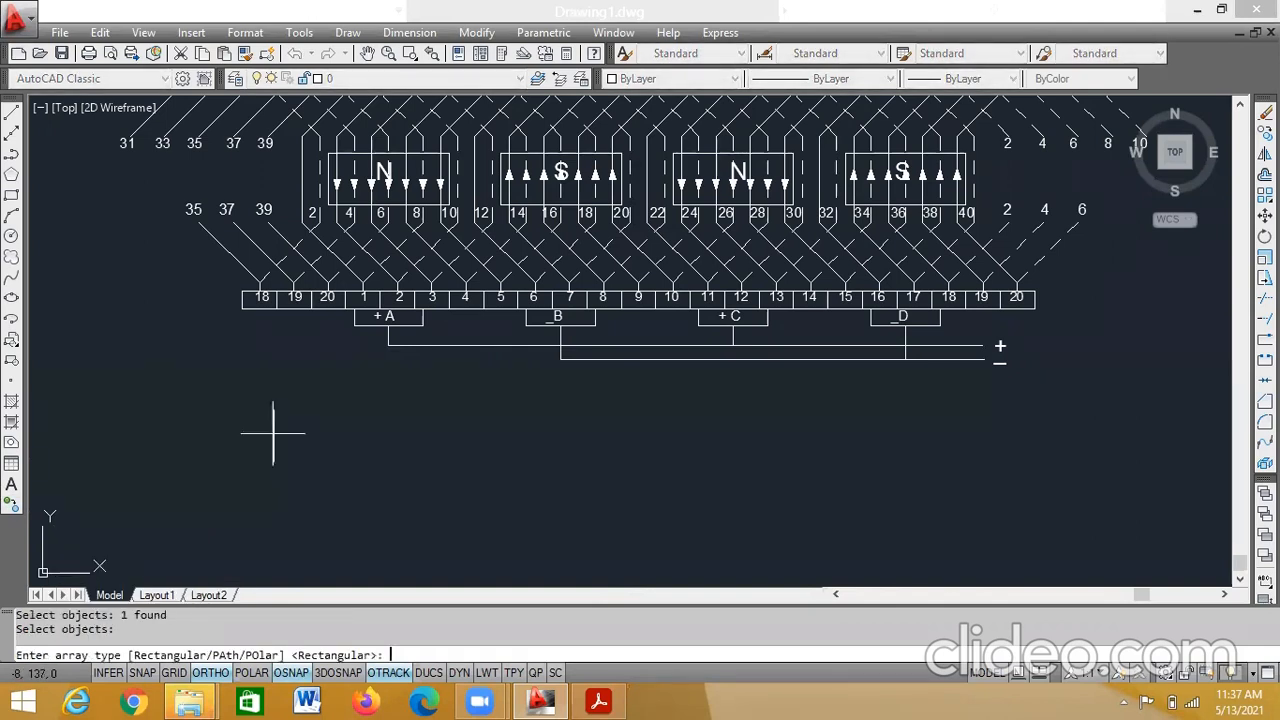
pyautogui.write('r')
pyautogui.press('Return')
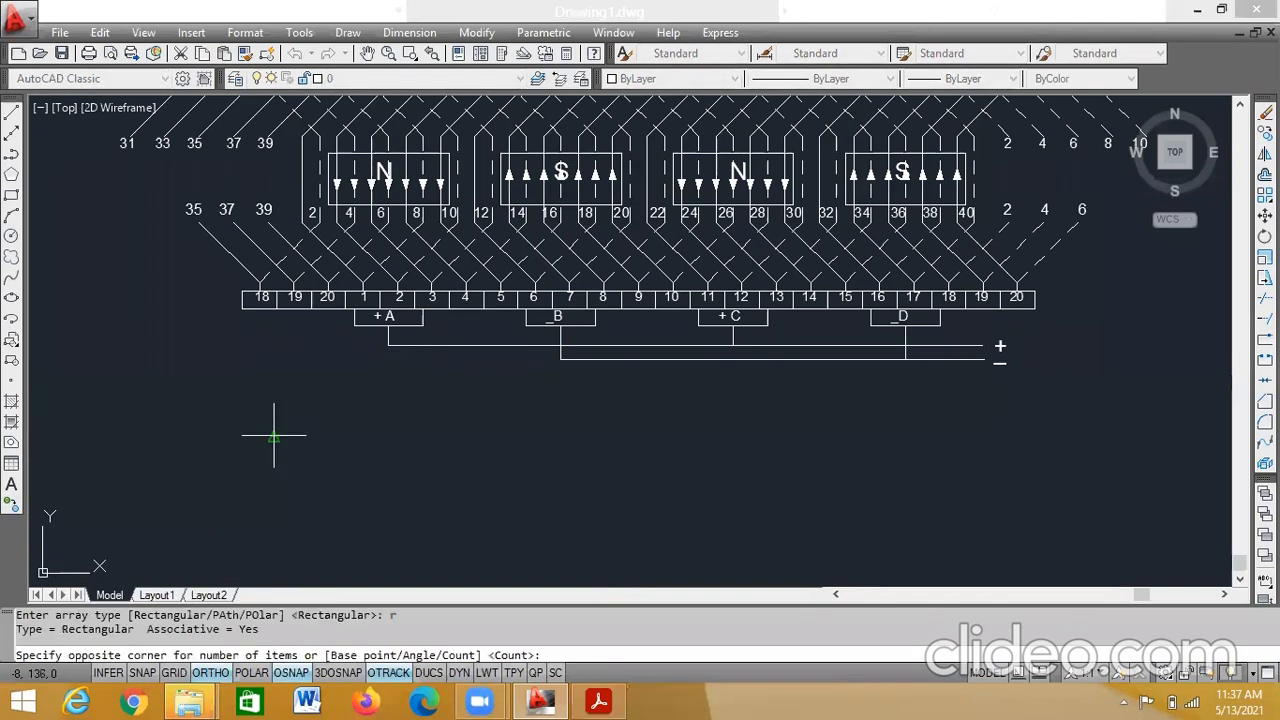
pyautogui.write('c')
pyautogui.press('Return')
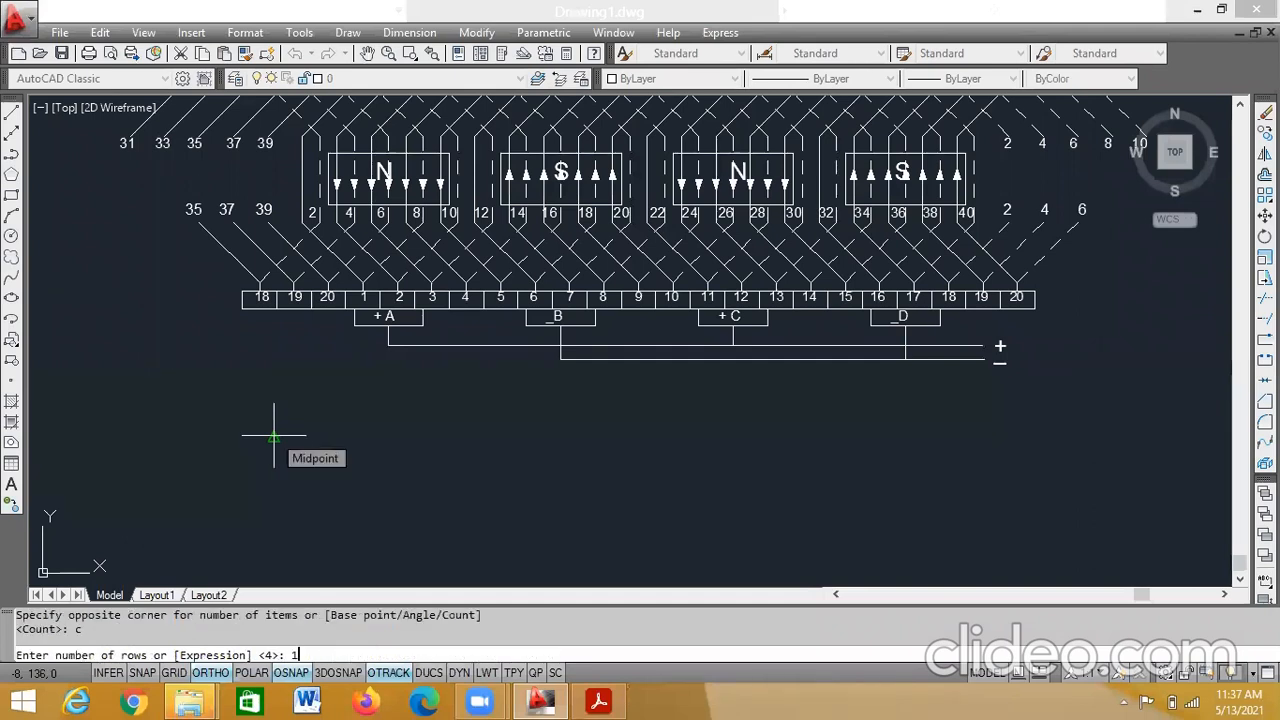
pyautogui.write('1')
pyautogui.press('Return')
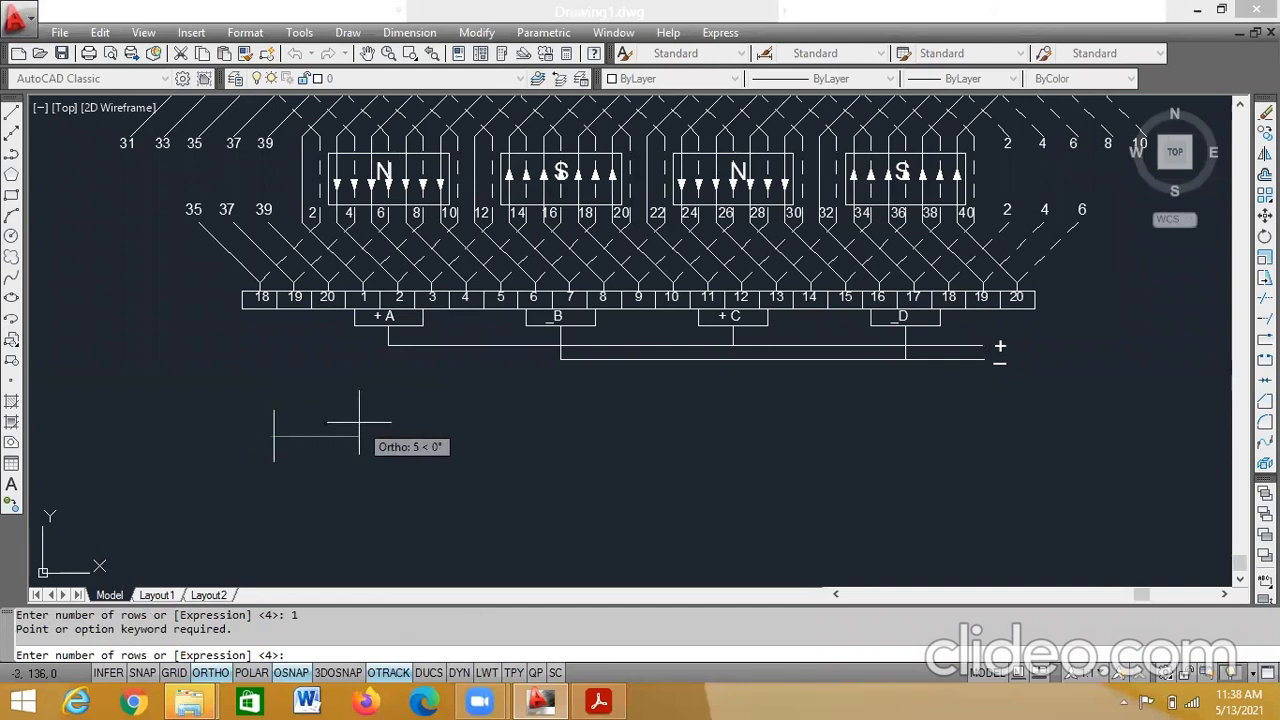
pyautogui.press('Escape')
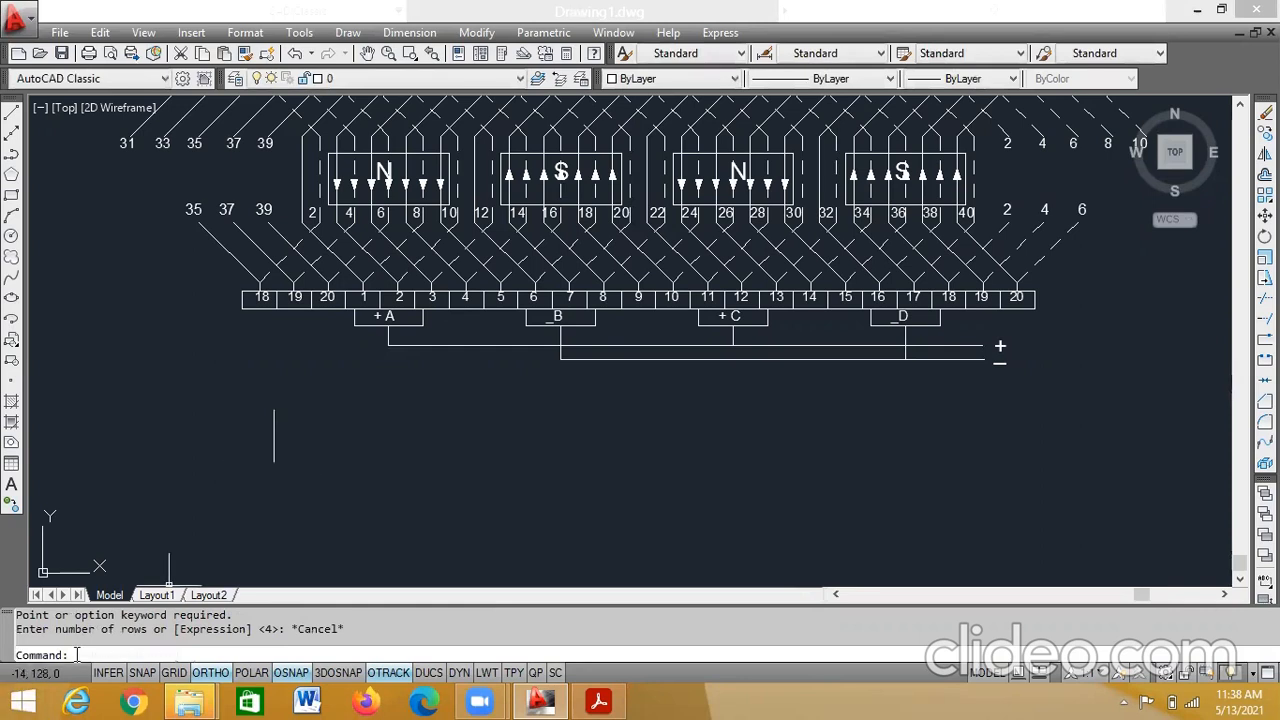
# - Set up a rectangular array of the vertical conductor line with 1 row and 21 columns
pyautogui.write('arr')
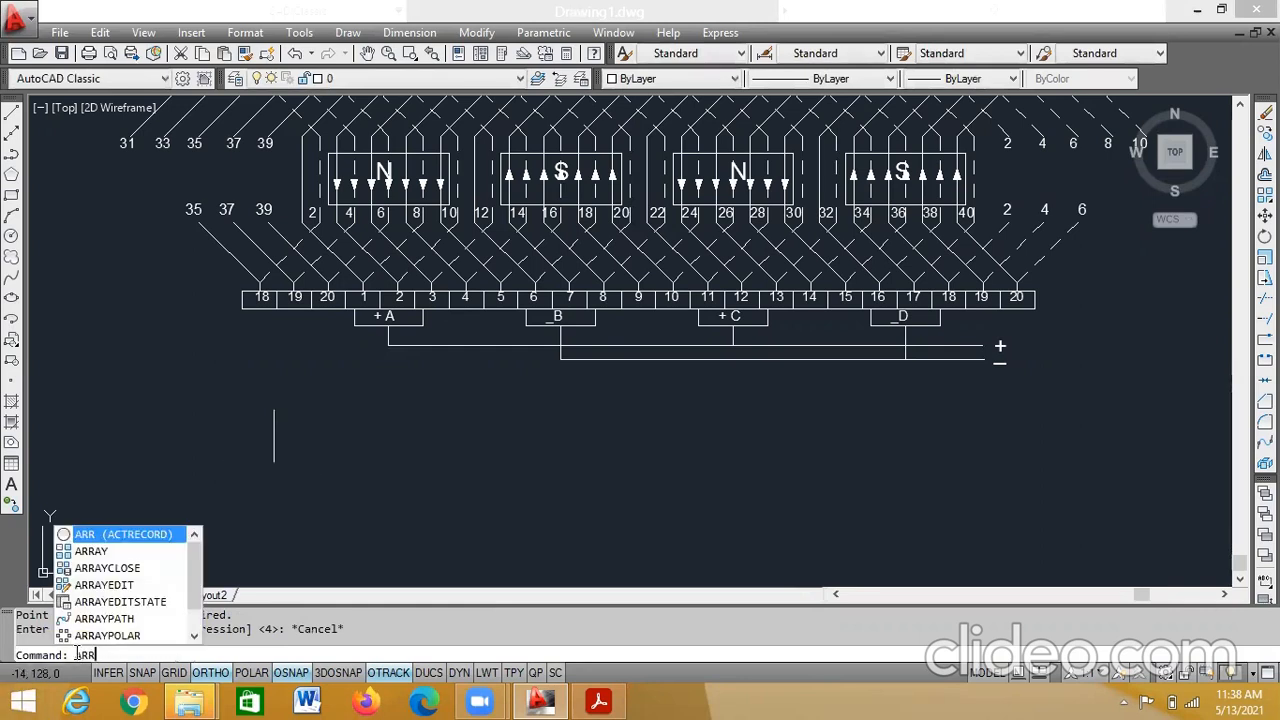
pyautogui.click(97, 551)
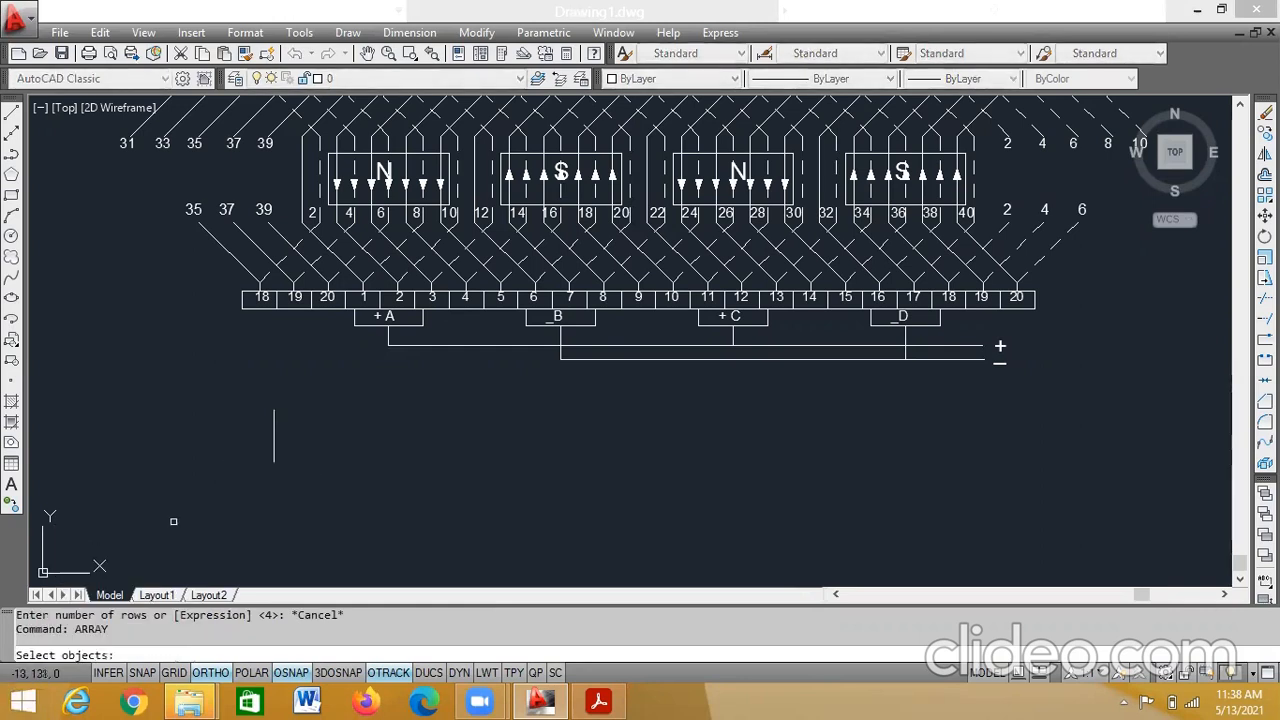
pyautogui.click(276, 438)
pyautogui.press('Return')
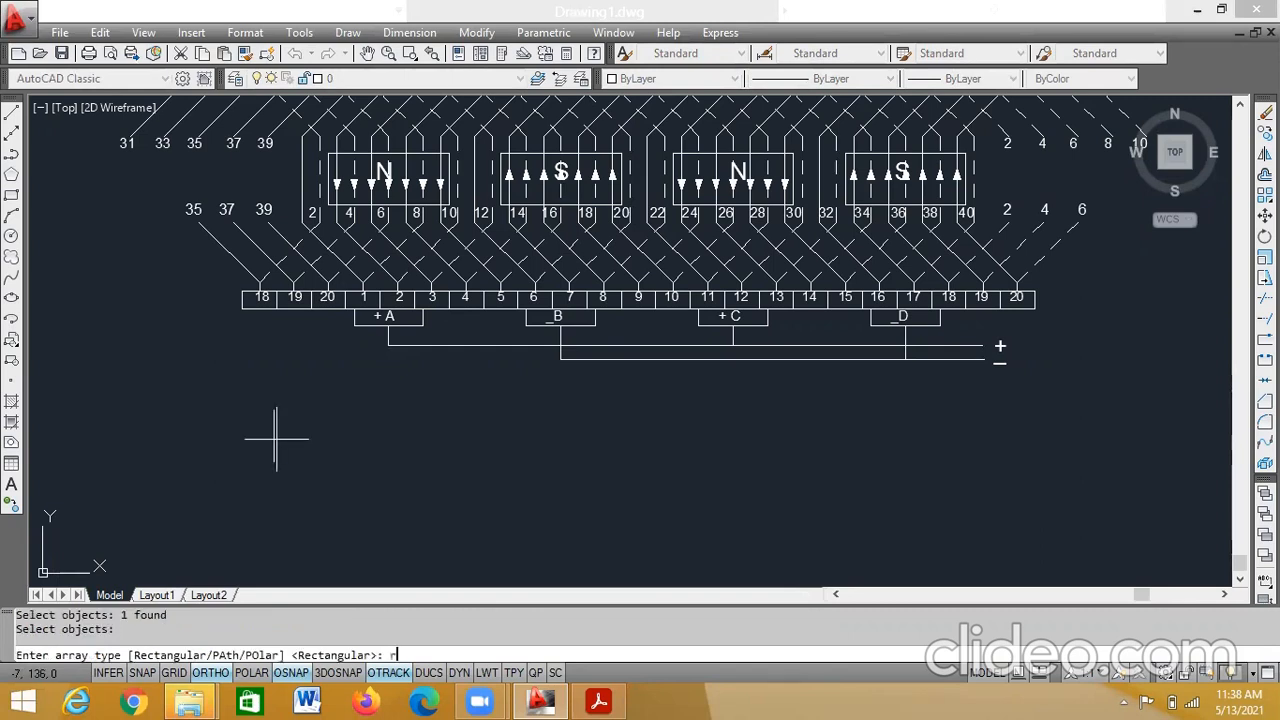
pyautogui.write('r')
pyautogui.press('Return')
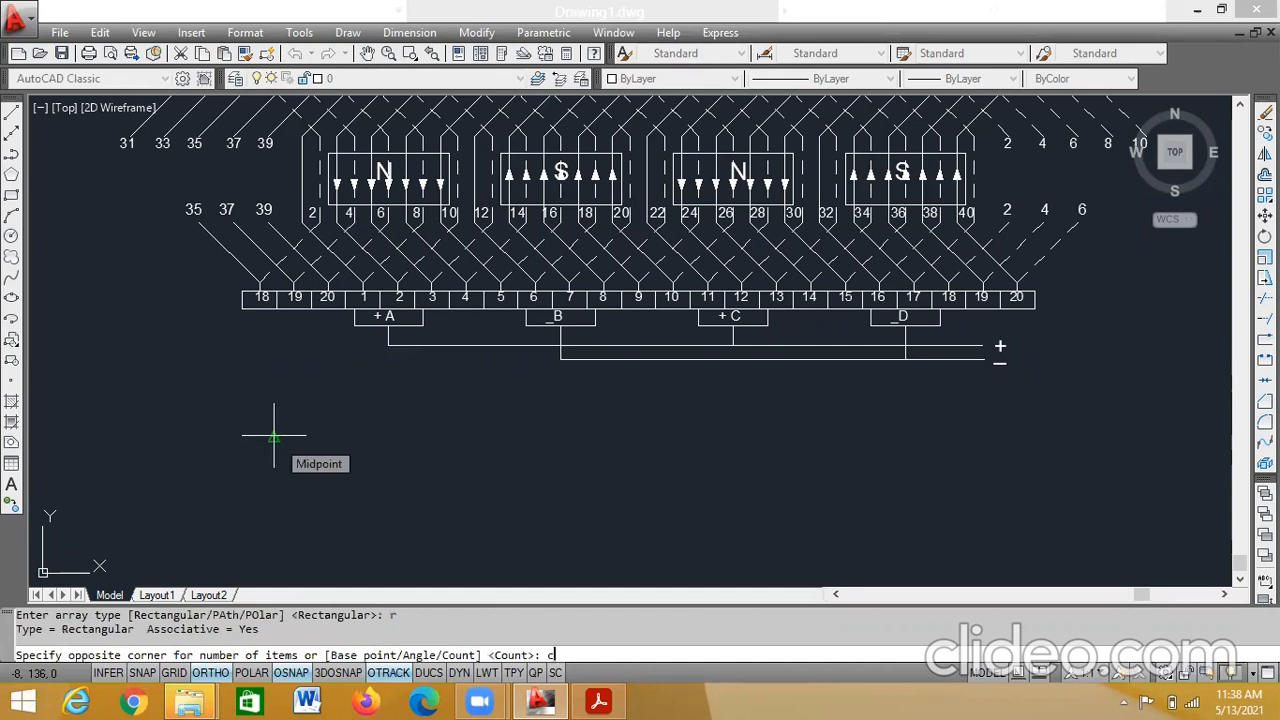
pyautogui.press('Return')
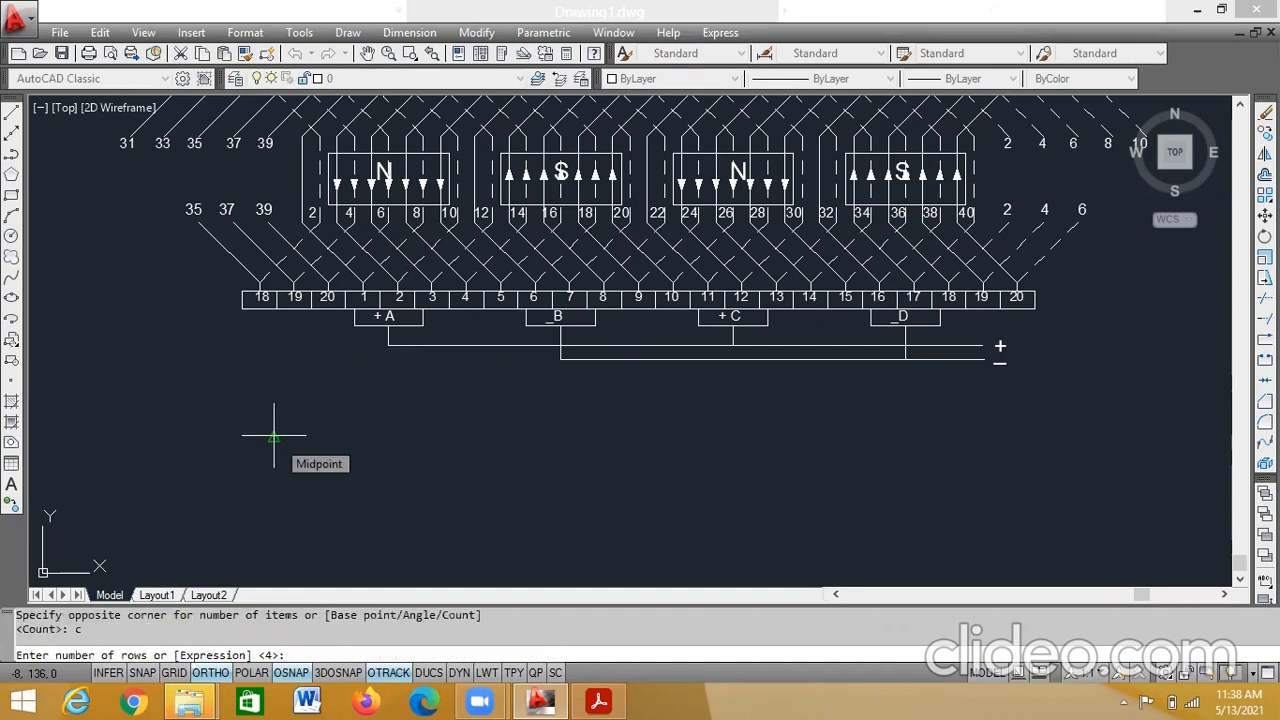
pyautogui.press('Return')
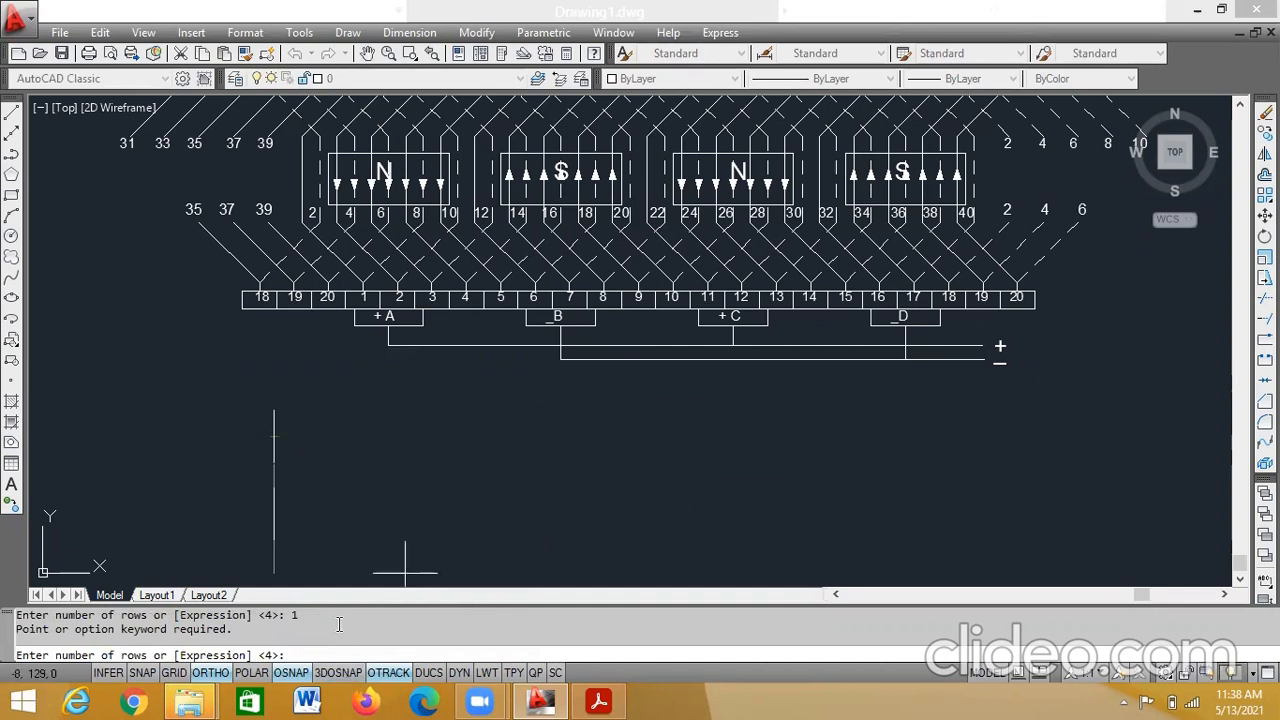
pyautogui.press('Return')
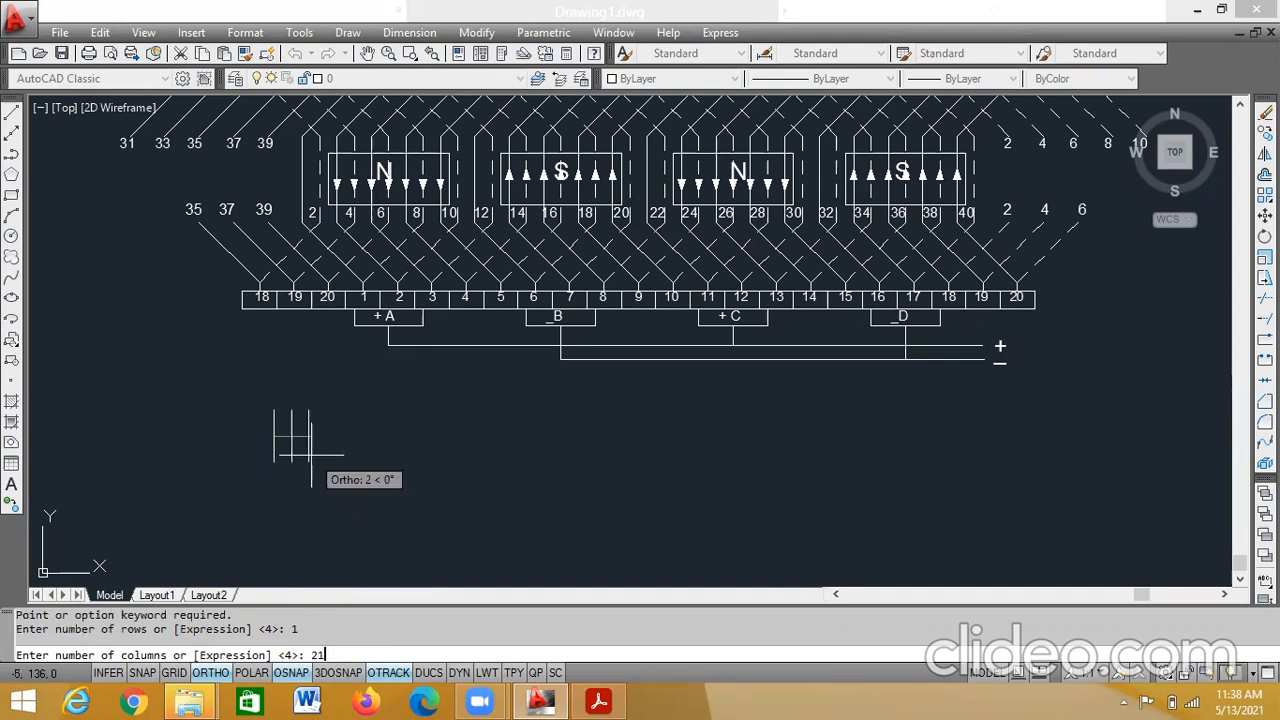
pyautogui.press('Return')
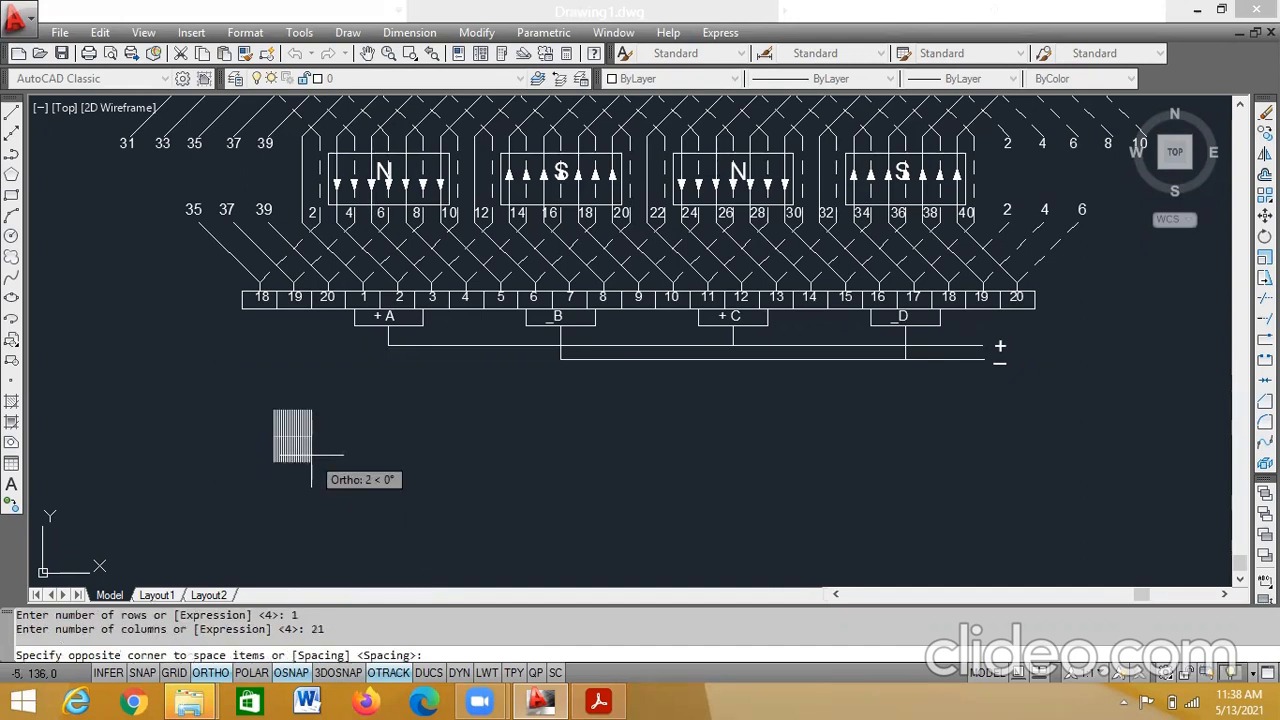
# - Set the distance between the array's columns to 1 and finish the conductor array
pyautogui.write('s')
pyautogui.press('Return')
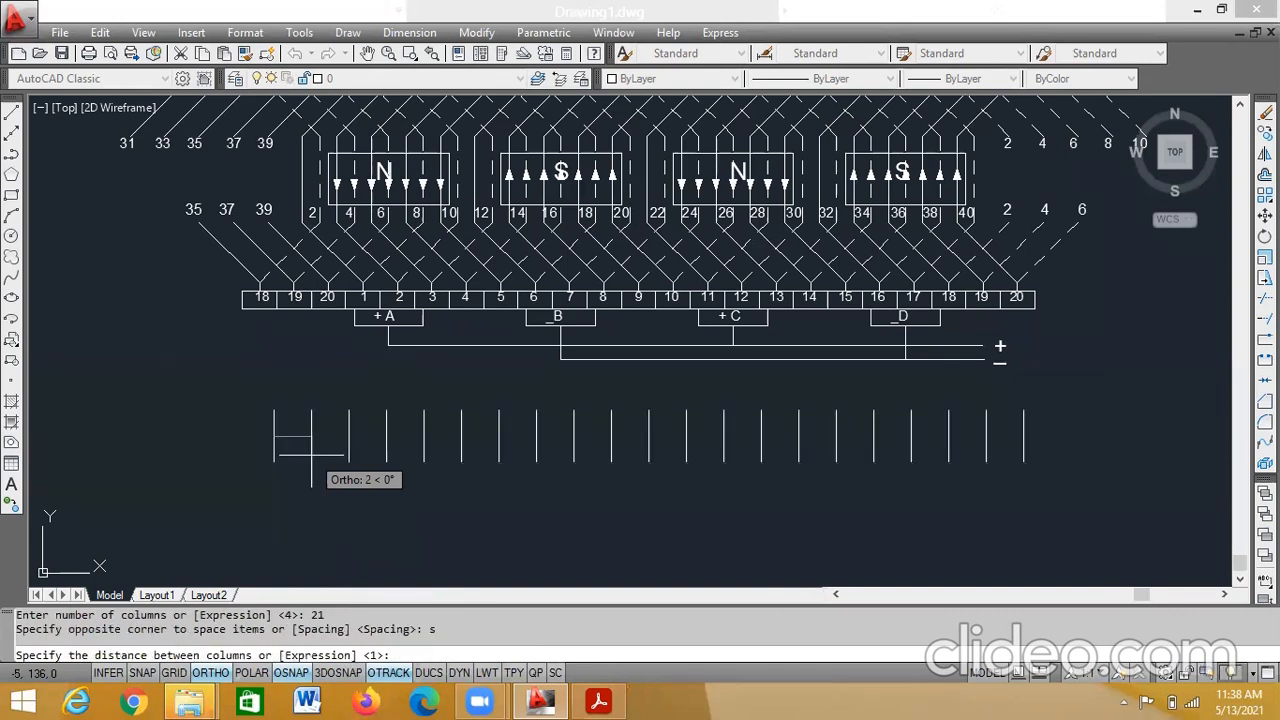
pyautogui.write('1')
pyautogui.press('Return')
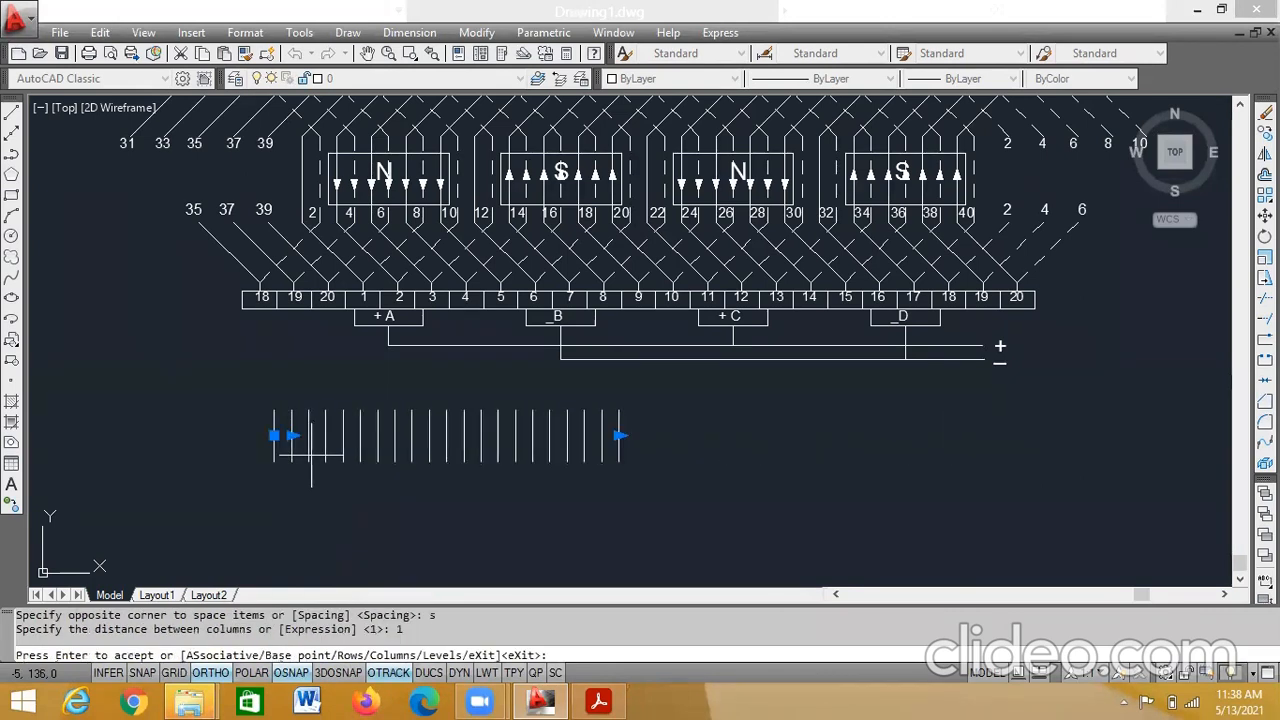
pyautogui.press('Escape')
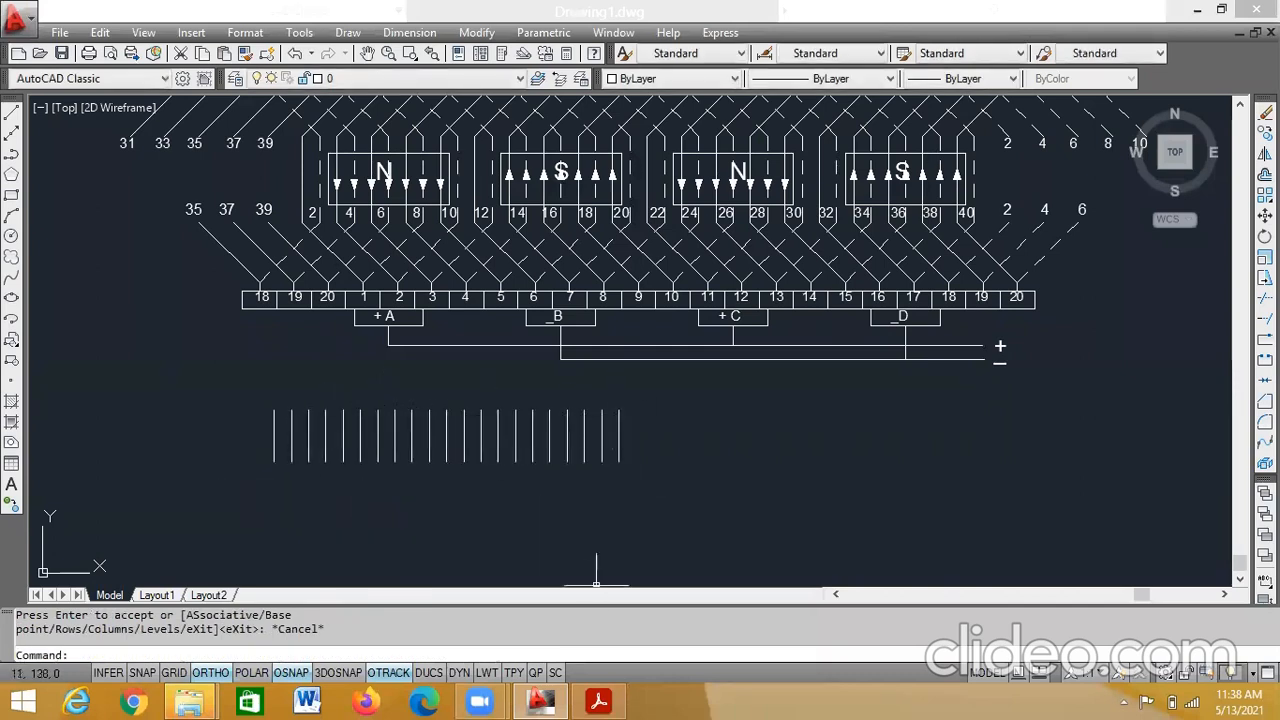
pyautogui.click(312, 441)
pyautogui.press('Escape')
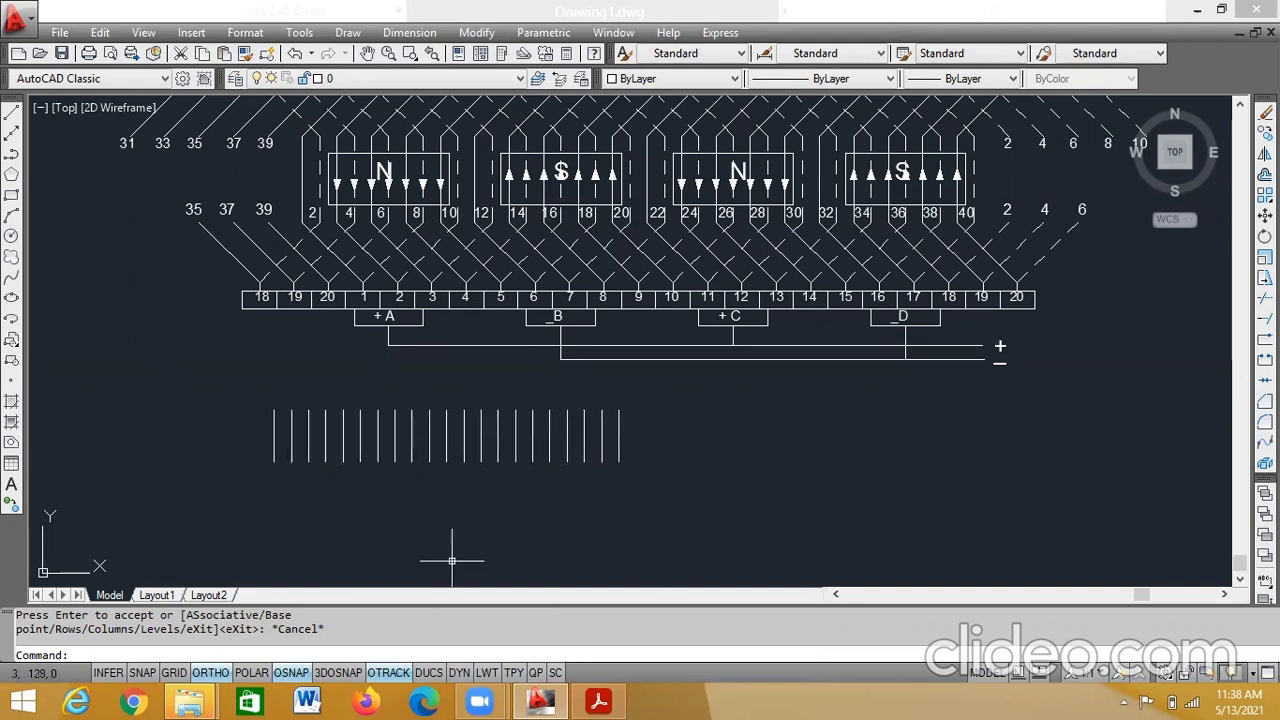
# - Draw horizontal lines joining the tops of the first and second conductors and the bottoms of the second and third
pyautogui.click(12, 115)
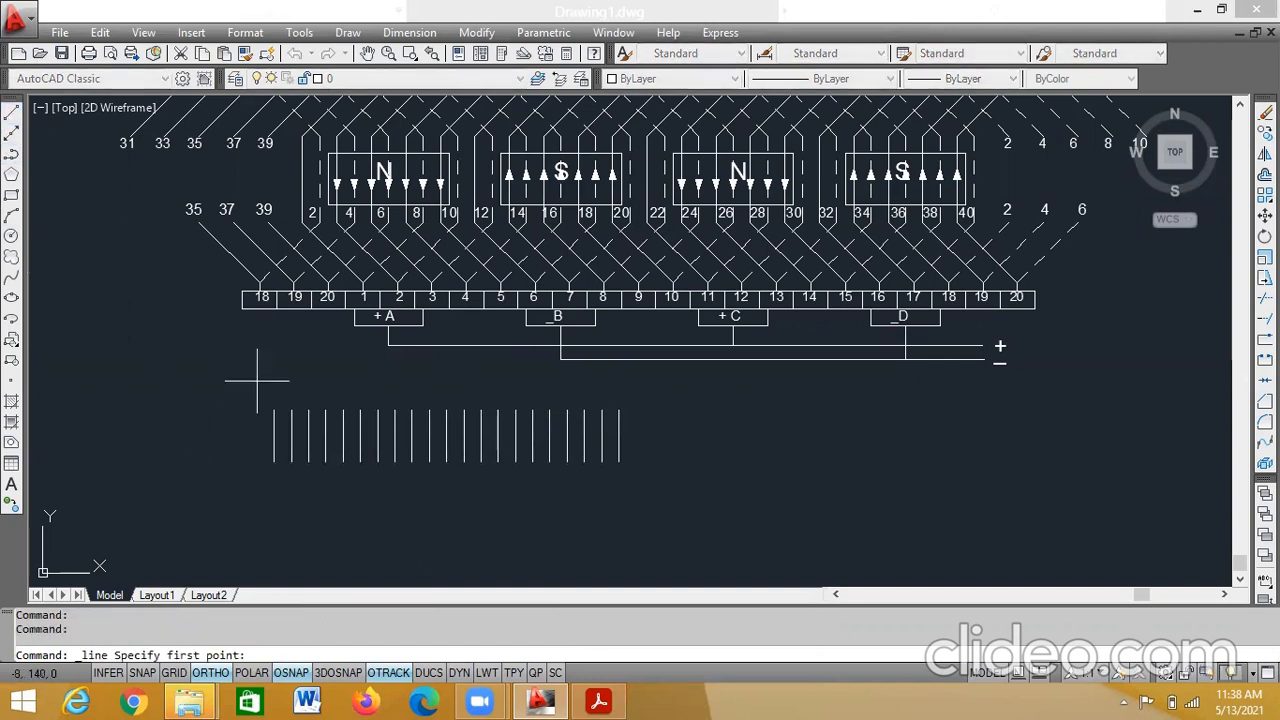
pyautogui.click(288, 410)
pyautogui.click(288, 410)
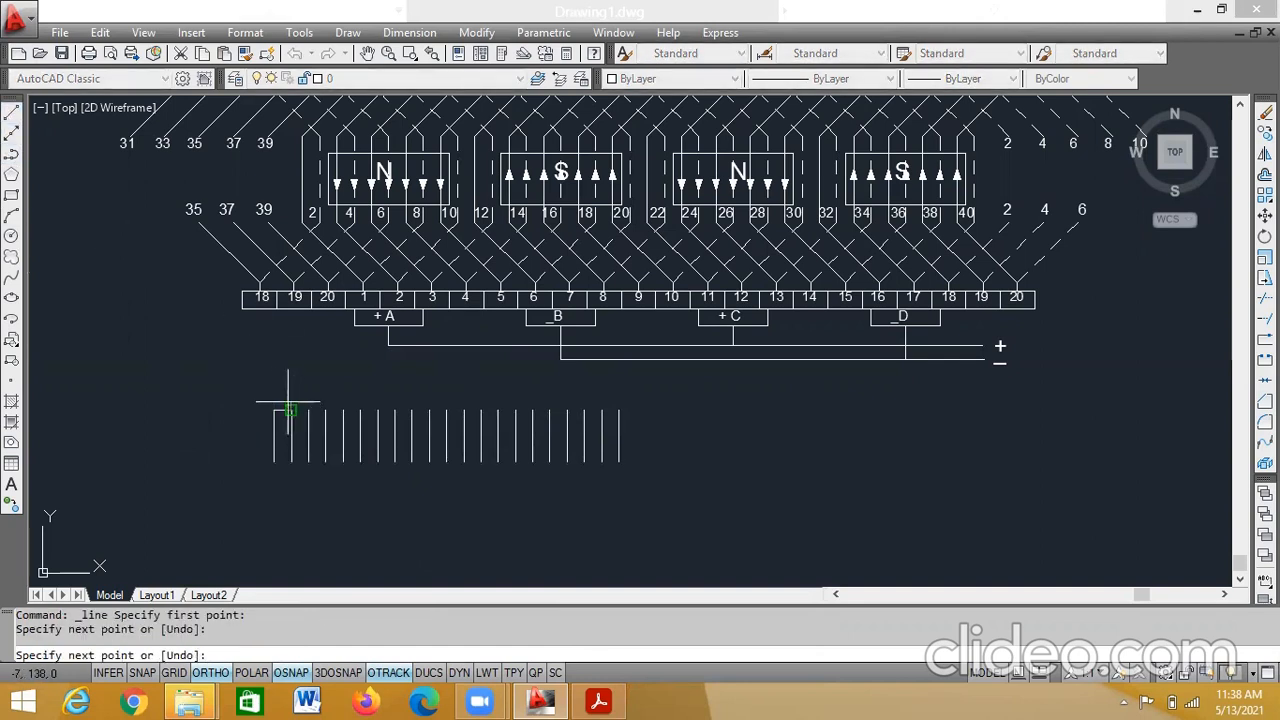
pyautogui.press('Escape')
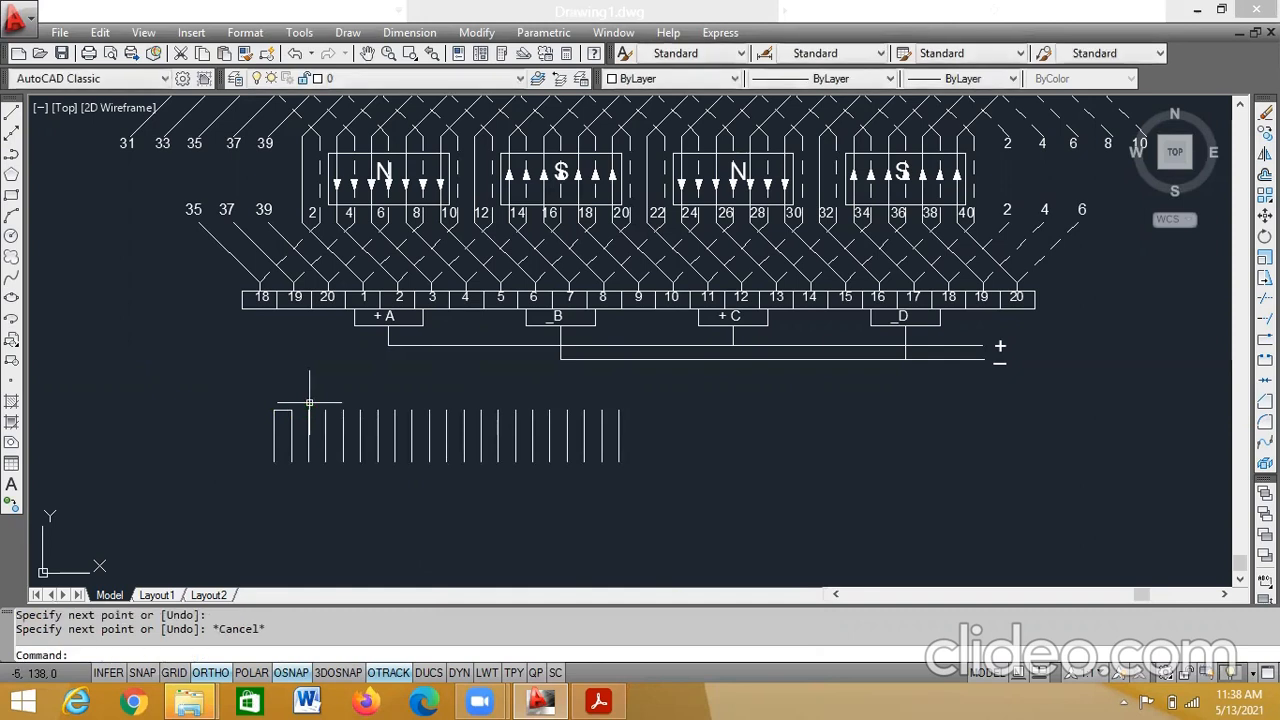
pyautogui.press('Return')
pyautogui.click(291, 462)
pyautogui.click(308, 462)
pyautogui.press('Escape')
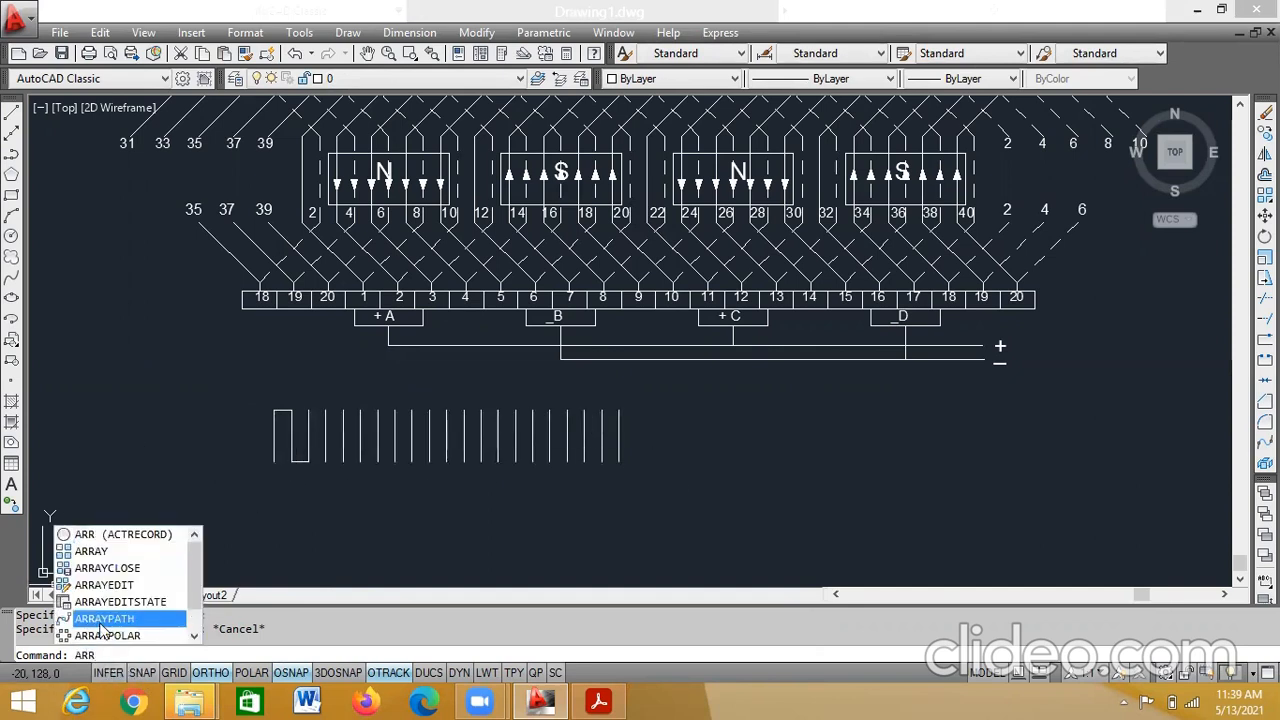
# - Set up a rectangular array of the top and bottom horizontal joining lines with 1 row and 10 columns
pyautogui.click(93, 549)
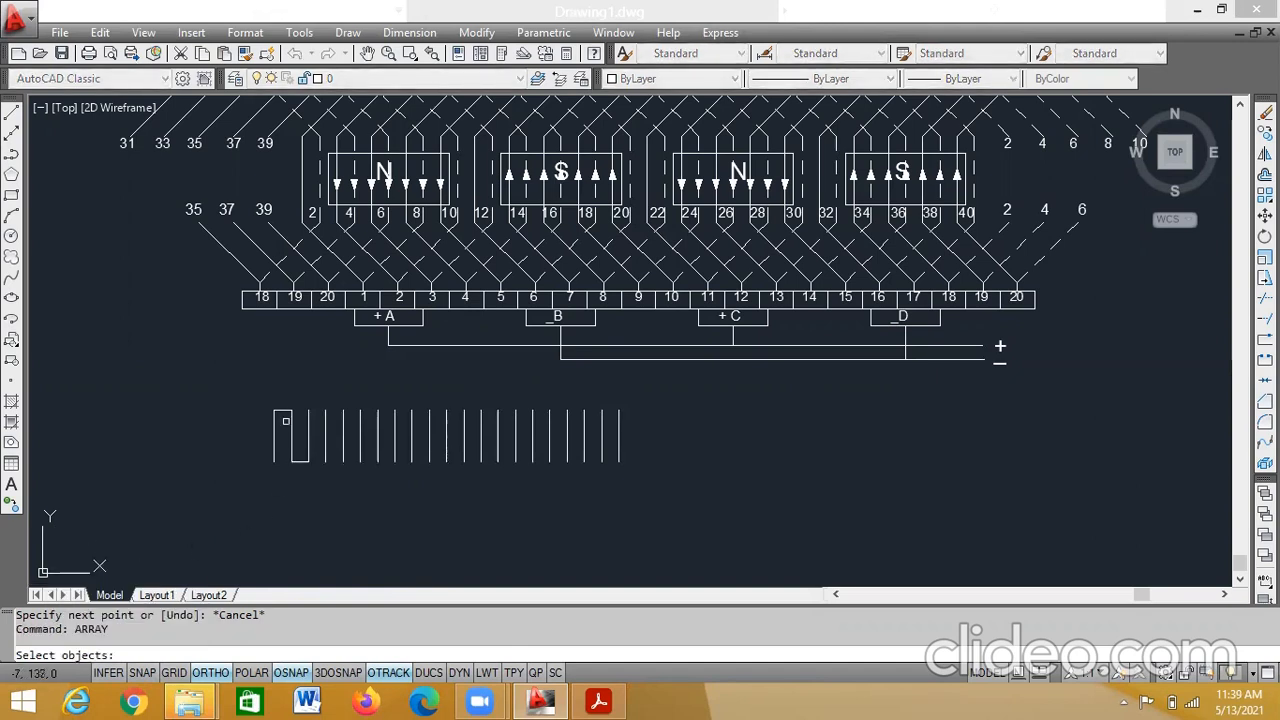
pyautogui.click(281, 412)
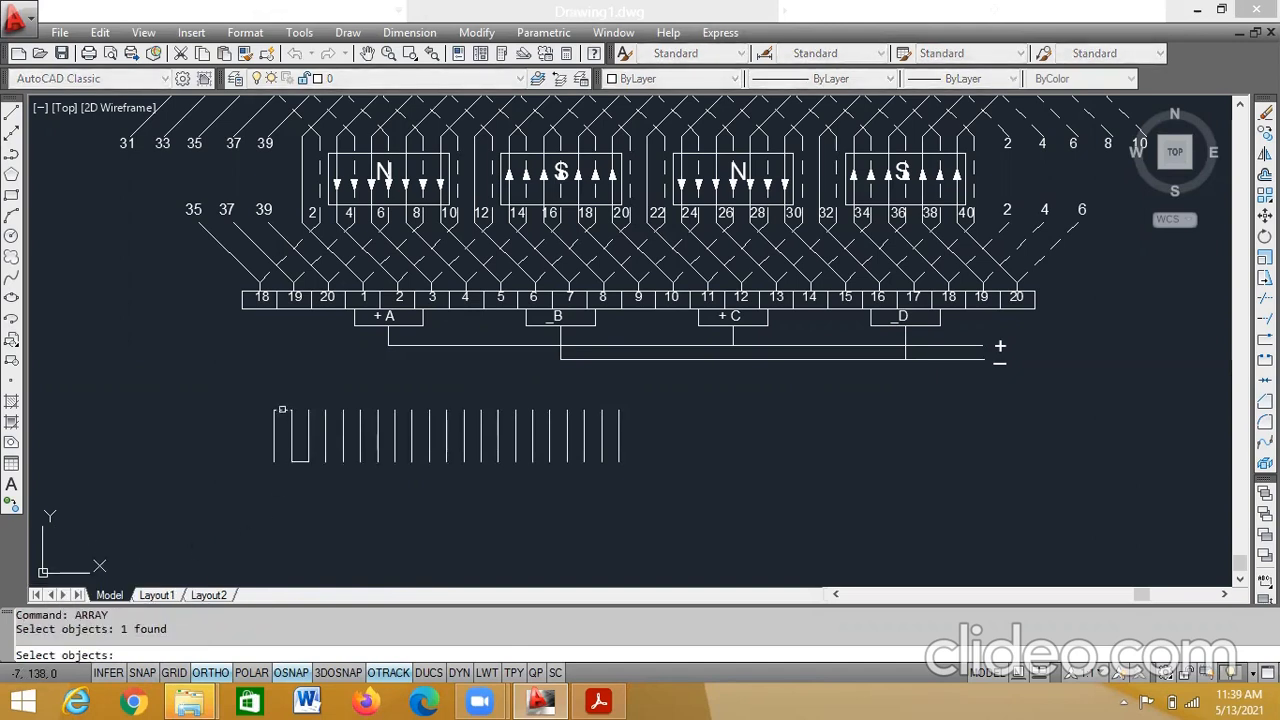
pyautogui.click(304, 460)
pyautogui.press('Return')
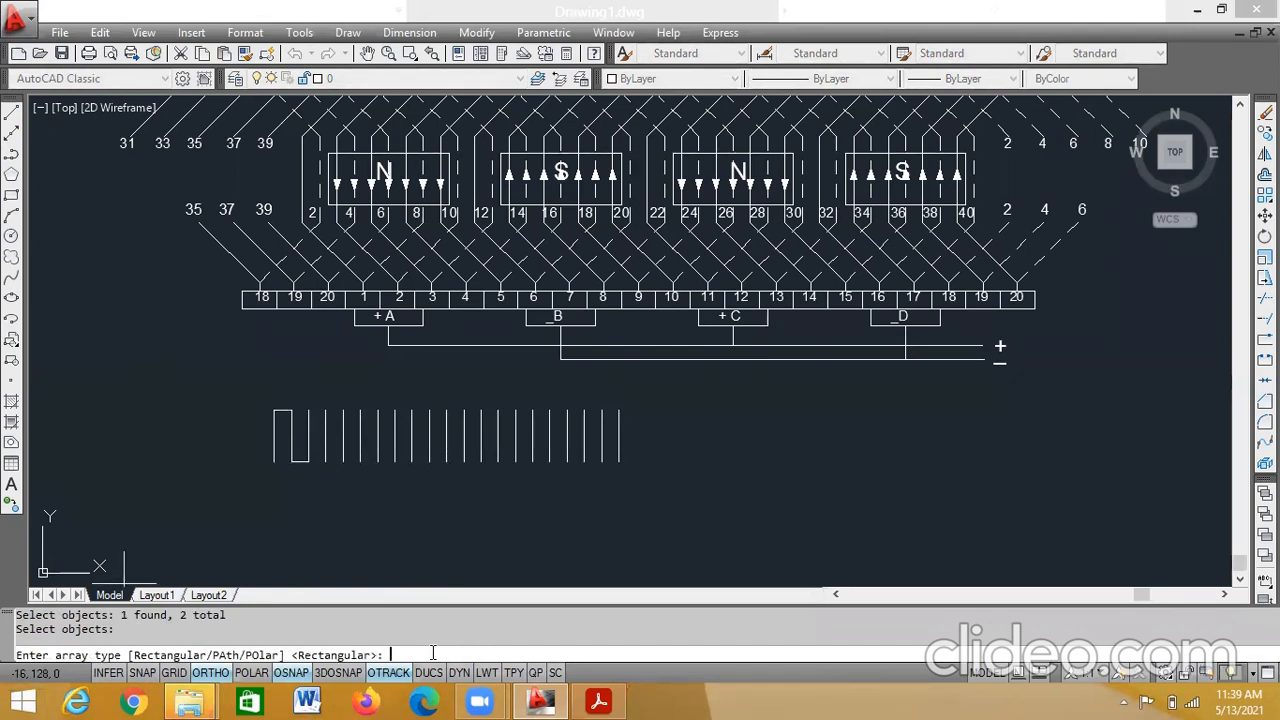
pyautogui.write('r')
pyautogui.press('Return')
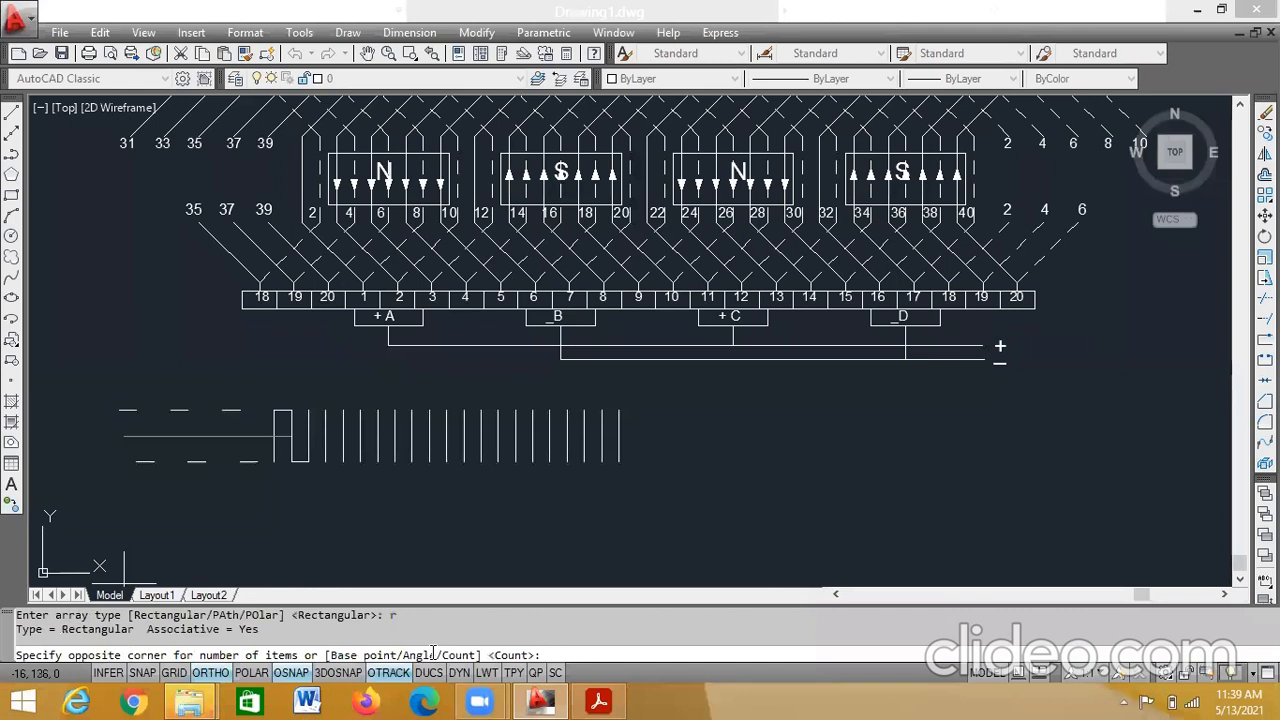
pyautogui.write('c')
pyautogui.press('Return')
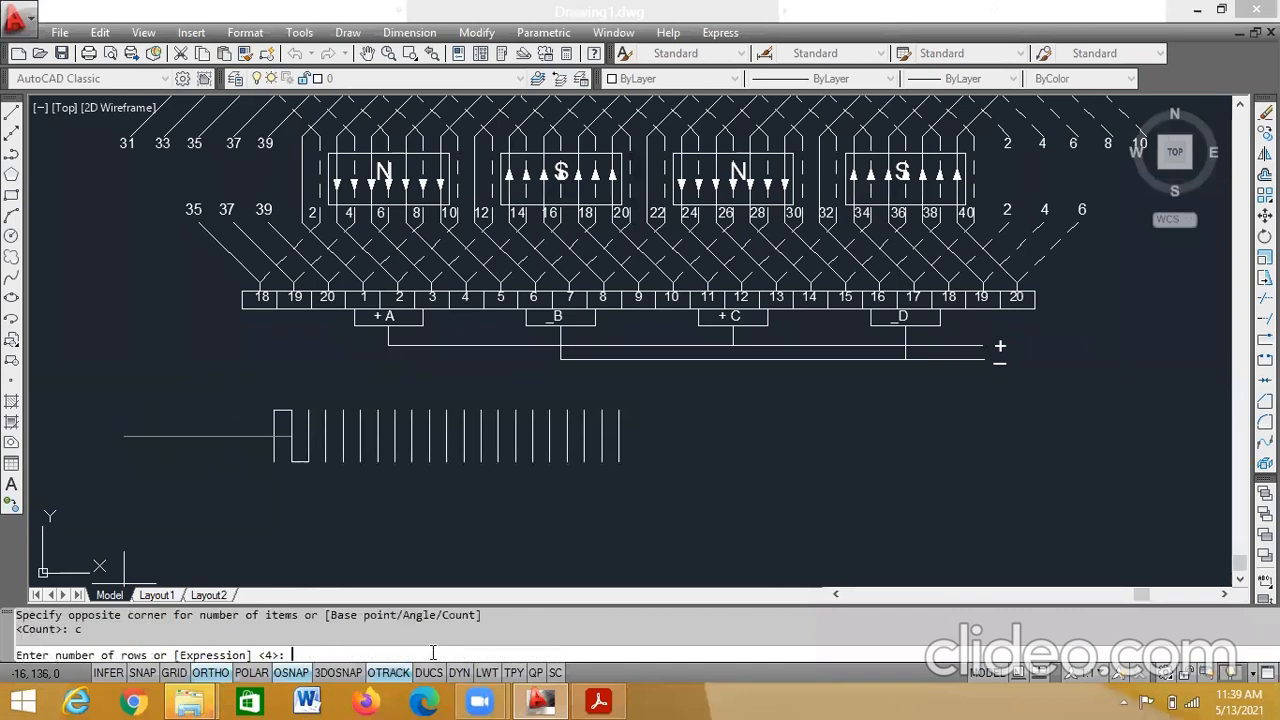
pyautogui.write('10')
pyautogui.press('Return')
pyautogui.write('10')
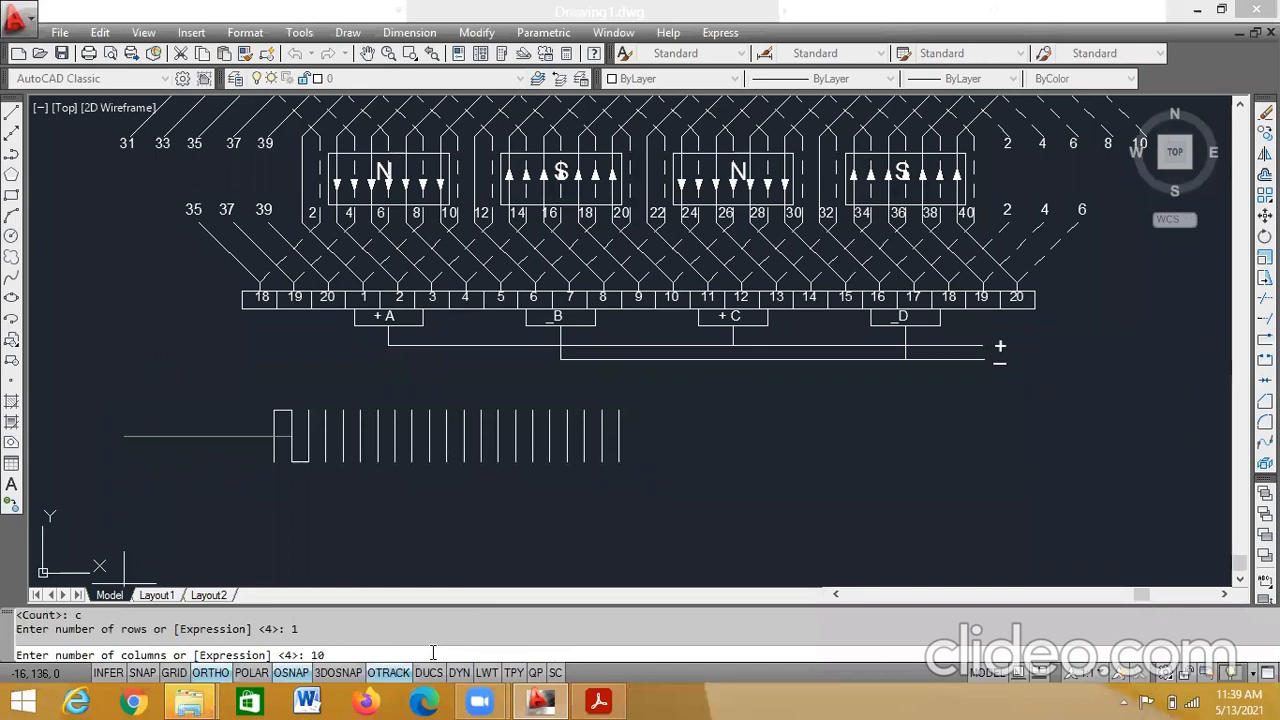
pyautogui.press('Return')
# - Set the distance between the array's columns to 2 and finish the array of joining lines
pyautogui.write('s')
pyautogui.press('Return')
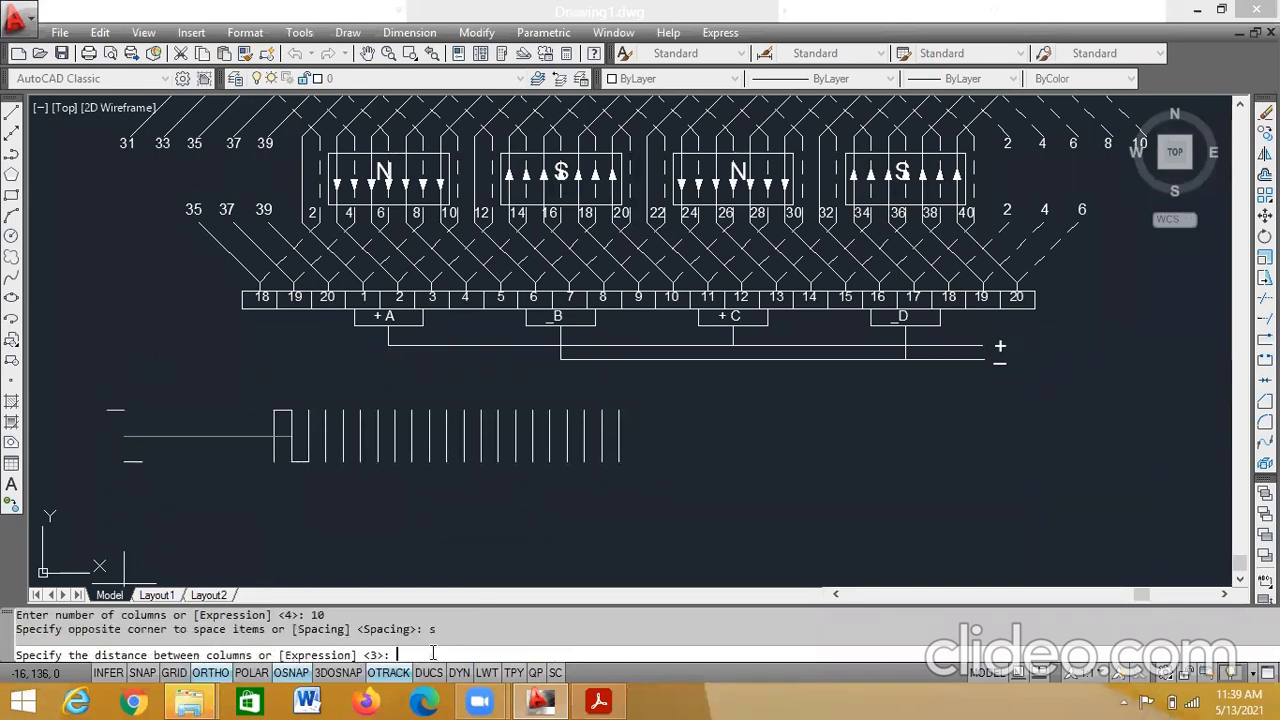
pyautogui.write('2')
pyautogui.press('Return')
pyautogui.press('Escape')
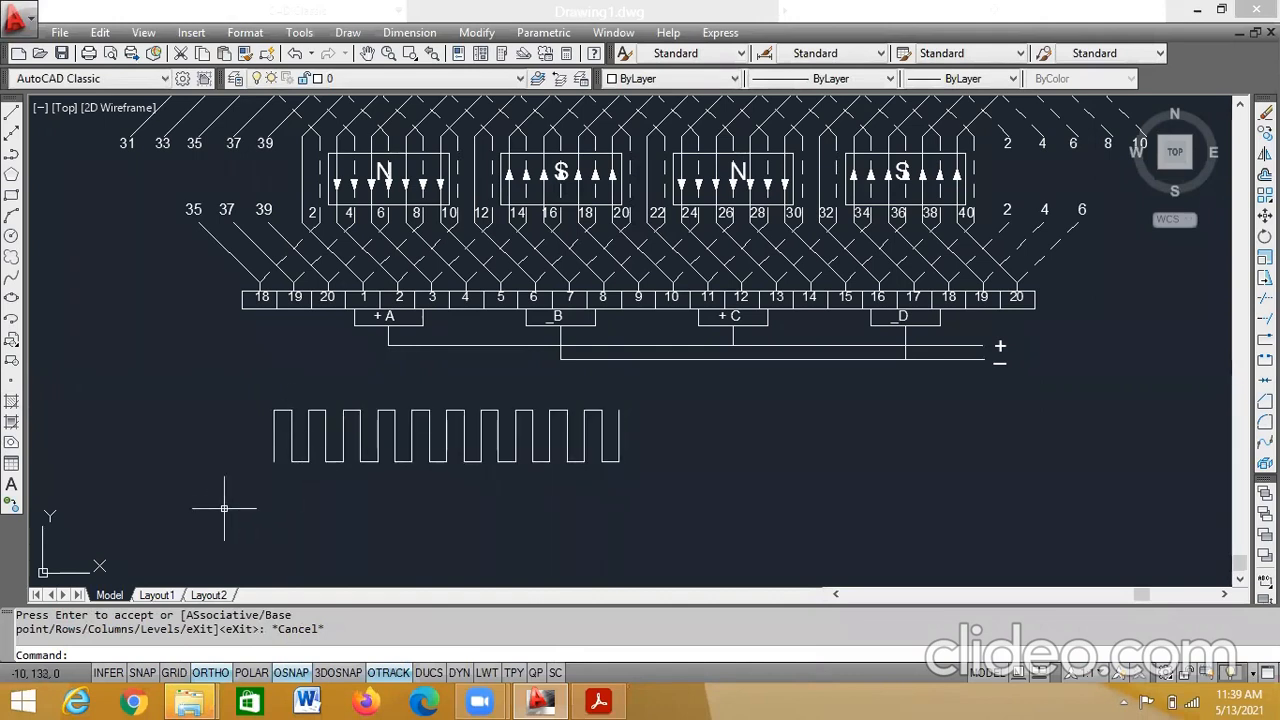
# - Copy the whole zigzag conductor row horizontally about 22 units to the right, using its lower-left end as base point
pyautogui.click(288, 432)
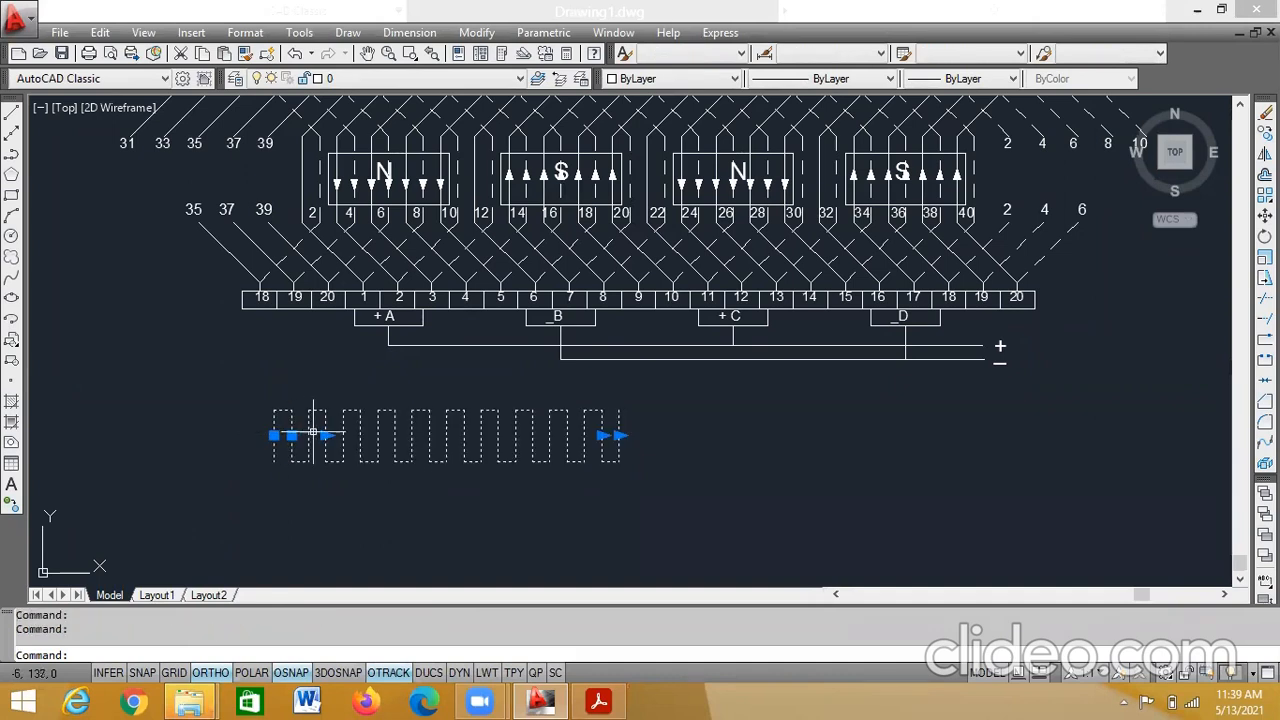
pyautogui.rightClick(272, 465)
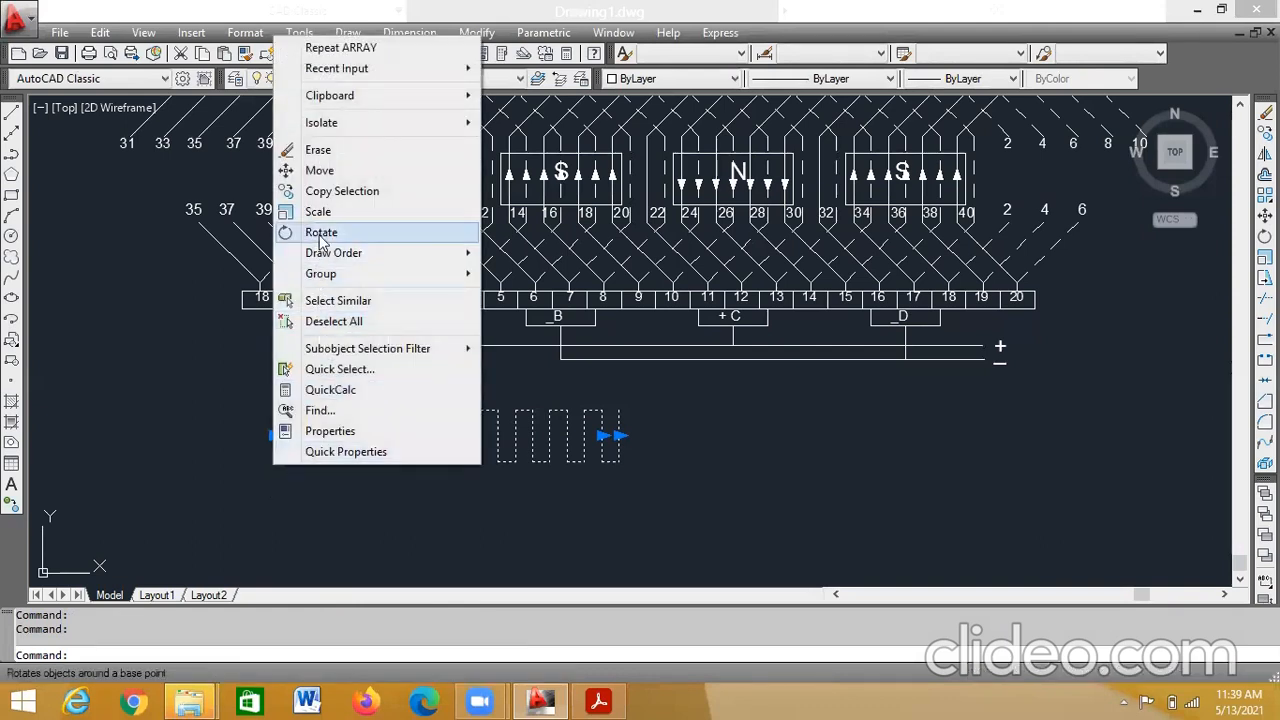
pyautogui.click(329, 196)
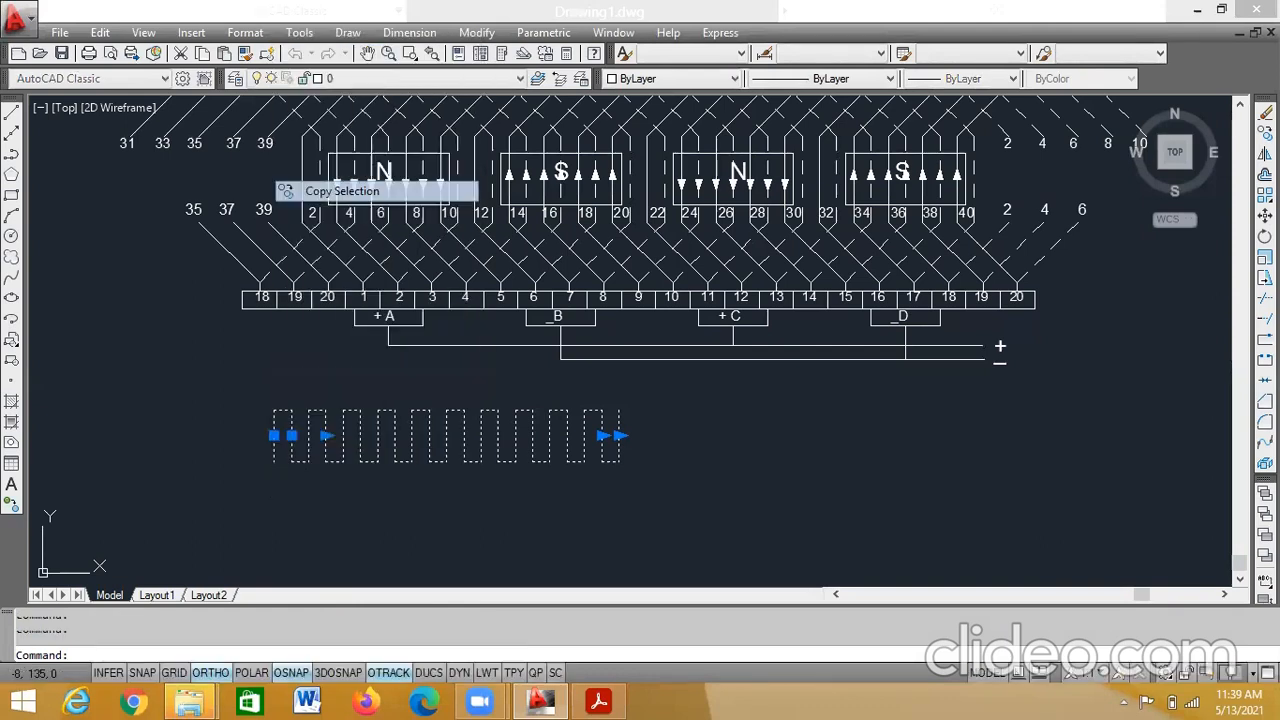
pyautogui.click(275, 462)
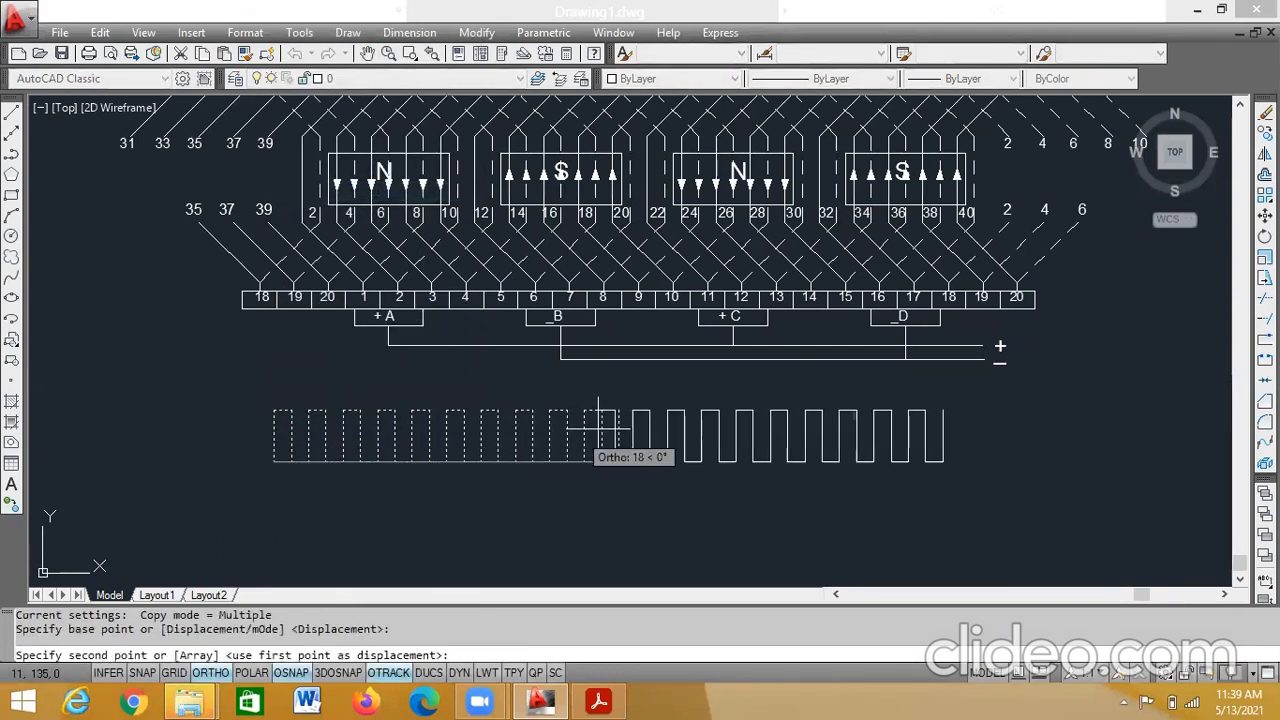
pyautogui.click(652, 432)
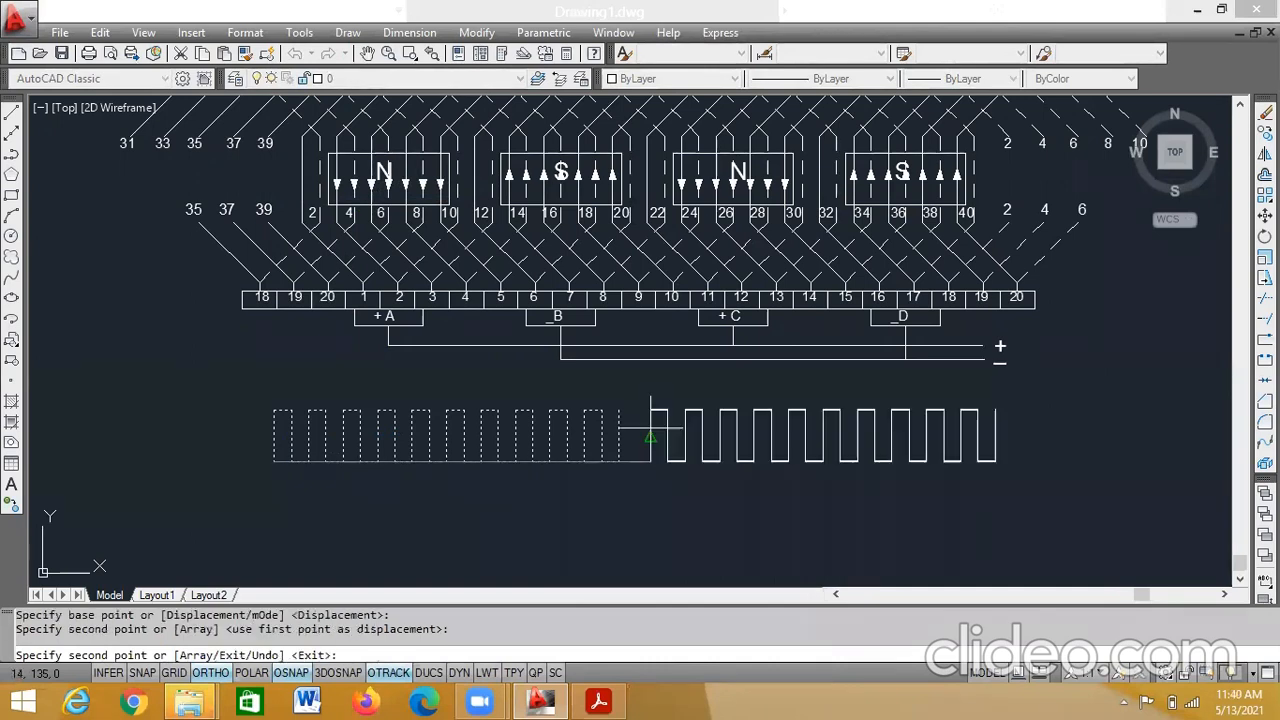
pyautogui.press('Escape')
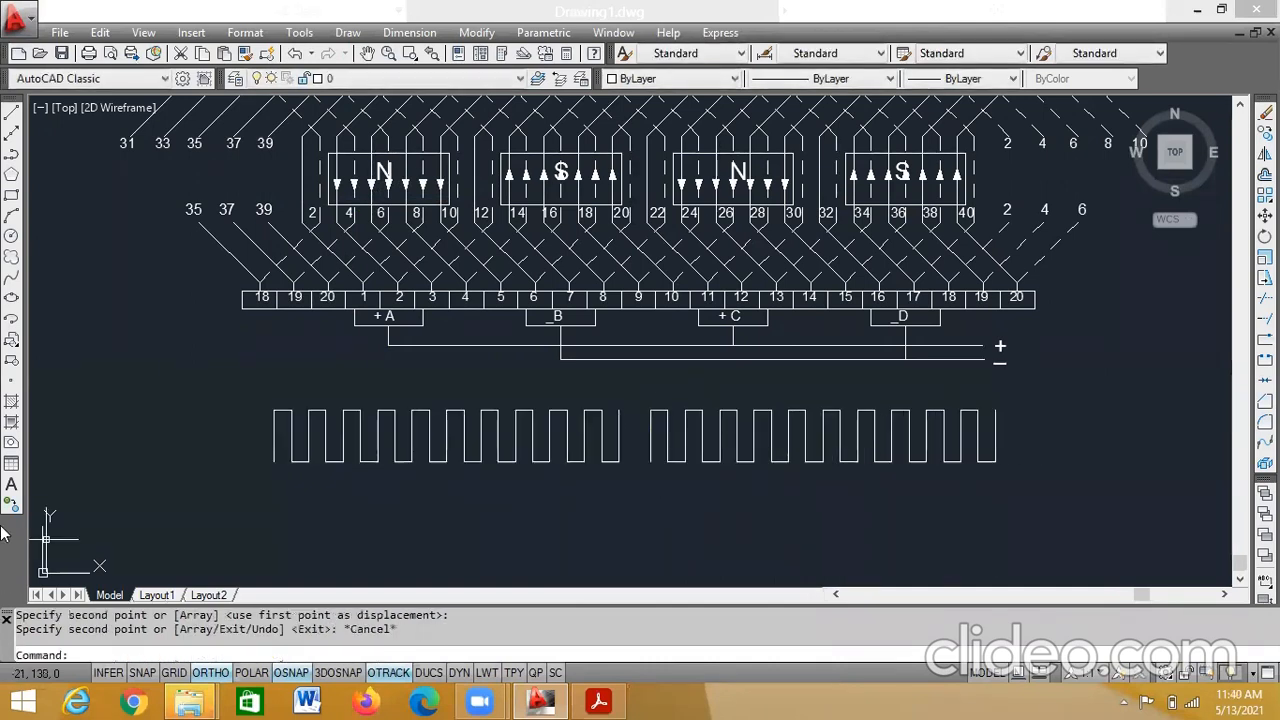
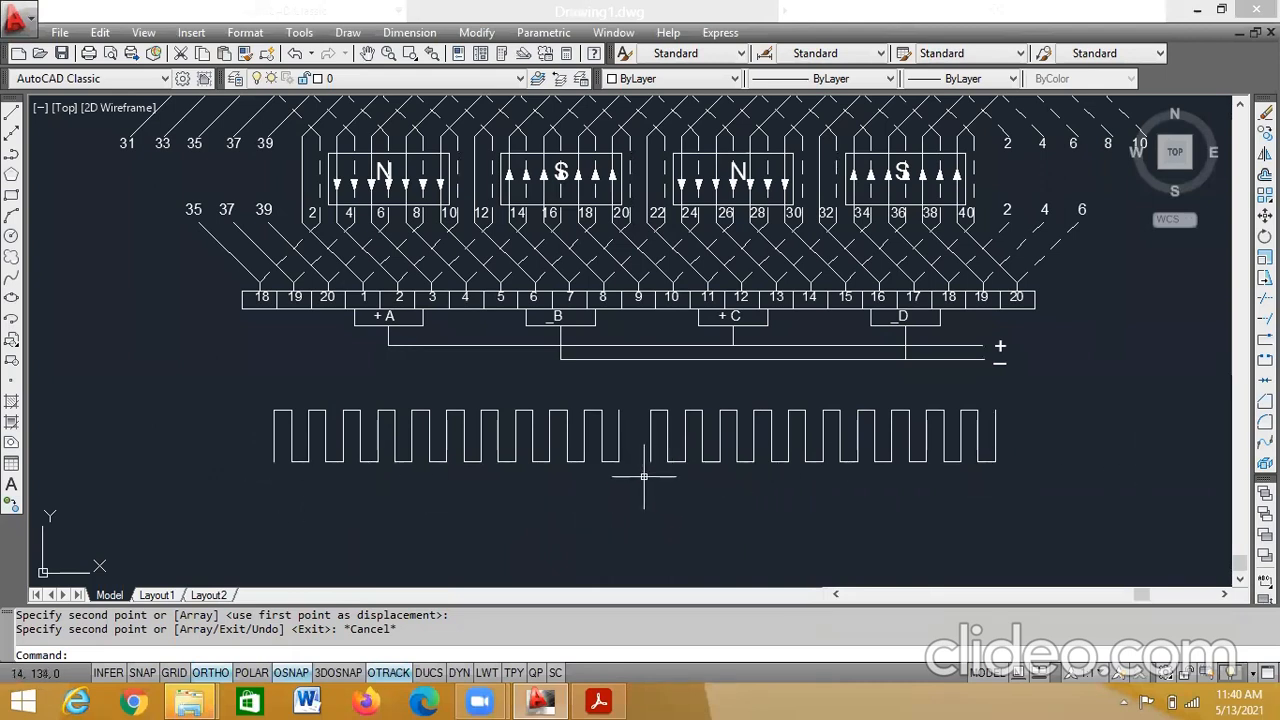
# - Check the sequence diagram in the Acrobat Reader PDF, and in AutoCAD start single-line text below the first conductor with height 0.1 and rotation 0
pyautogui.click(600, 700)
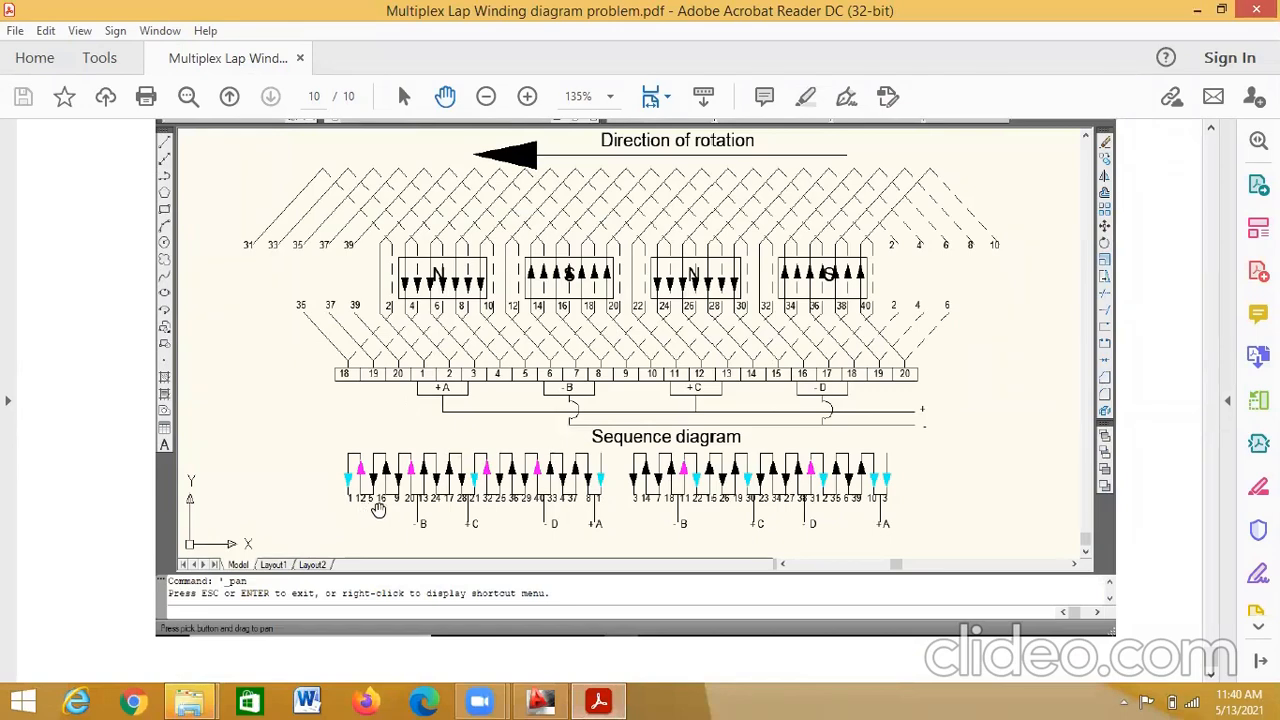
pyautogui.click(547, 699)
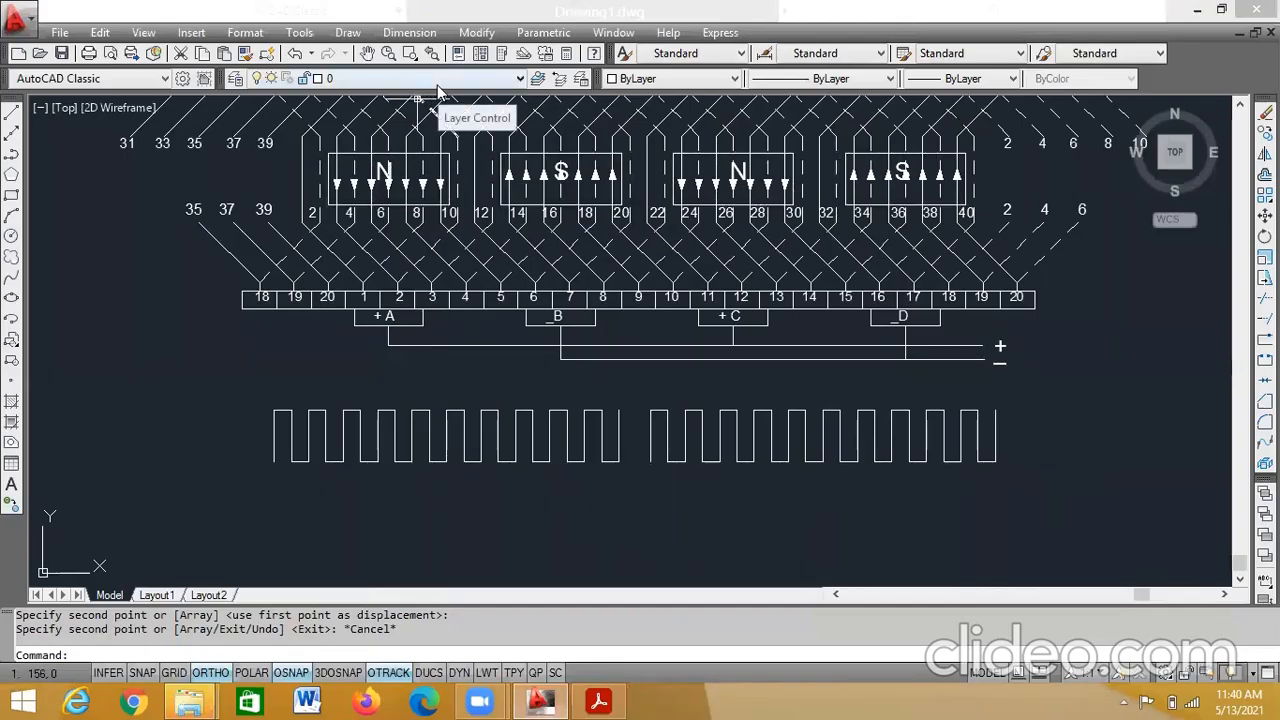
pyautogui.click(350, 32)
pyautogui.moveTo(470, 589)
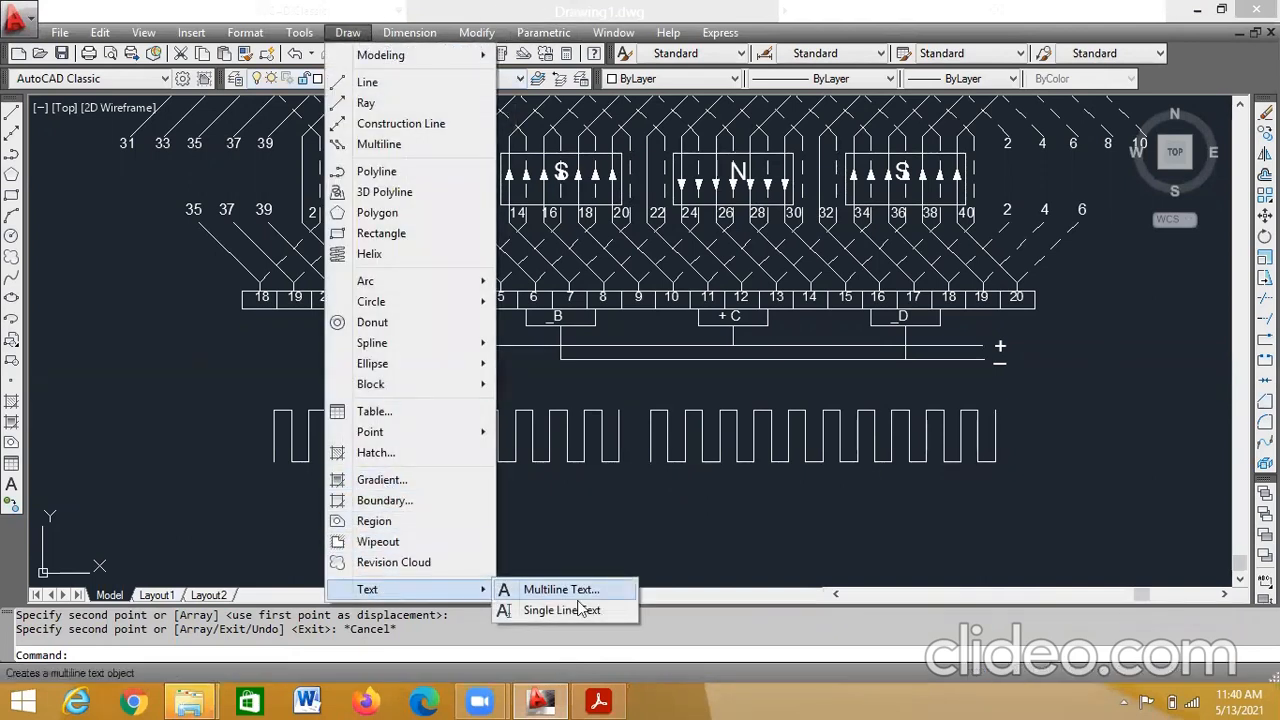
pyautogui.click(561, 610)
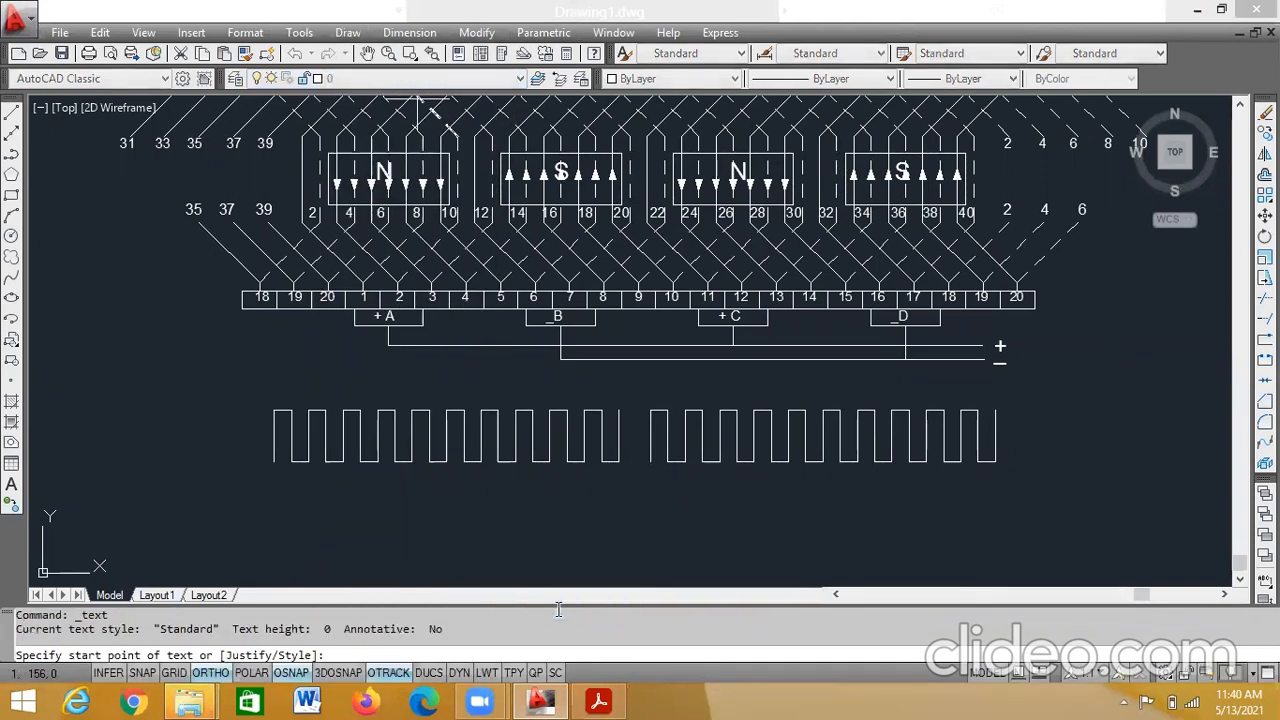
pyautogui.click(258, 469)
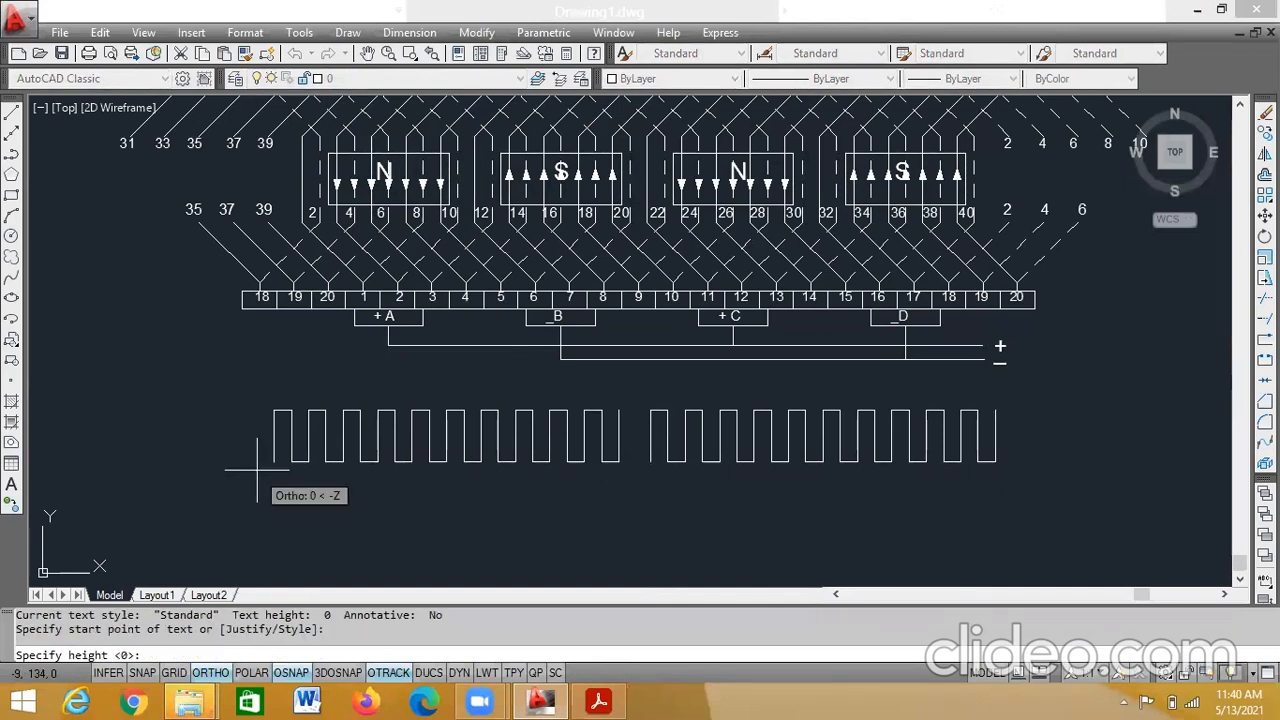
pyautogui.write('0.1')
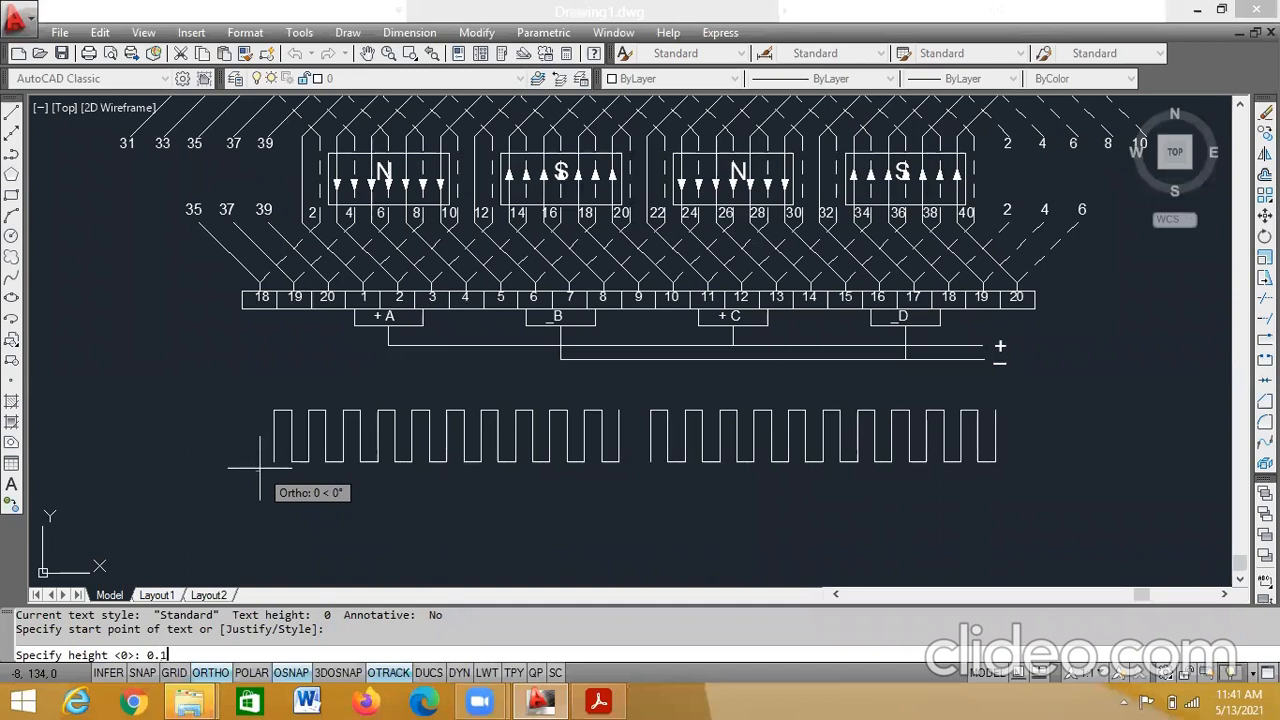
pyautogui.press('Return')
pyautogui.write('0')
pyautogui.press('Return')
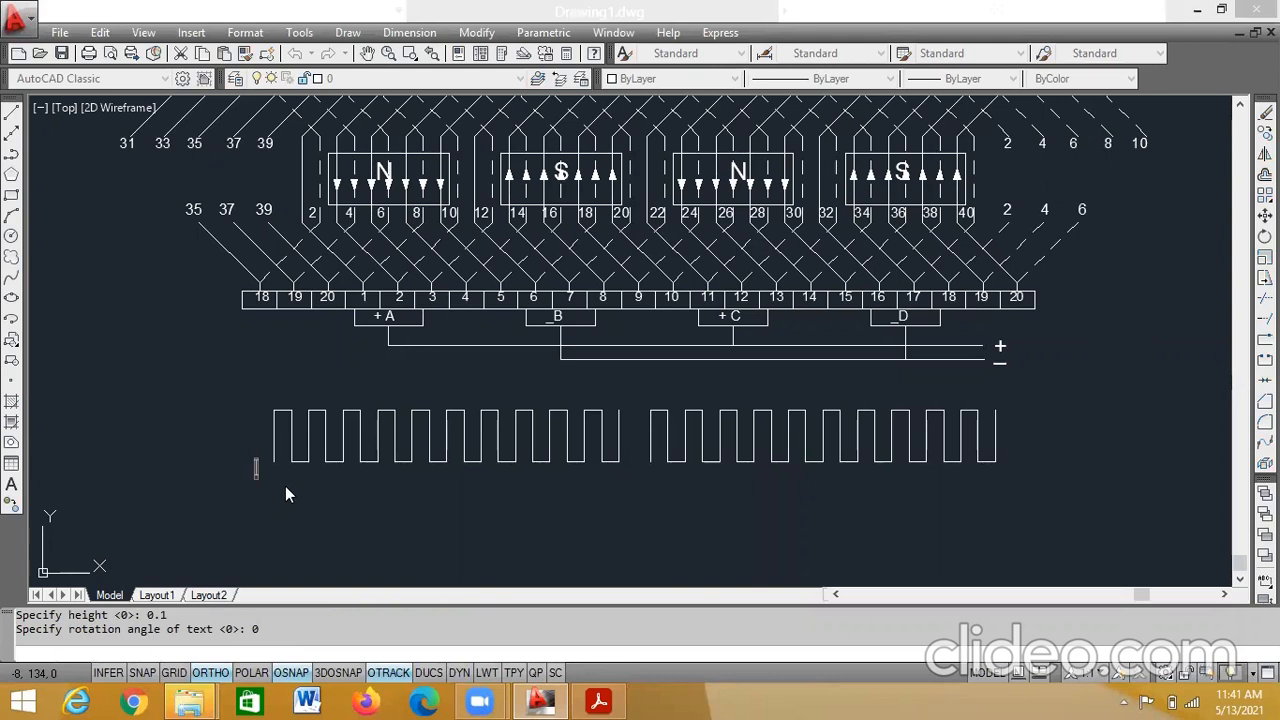
# - Enter the conductor numbers 1 12 5 16 9 below the first zigzag, checking them against the reference PDF
pyautogui.click(262, 473)
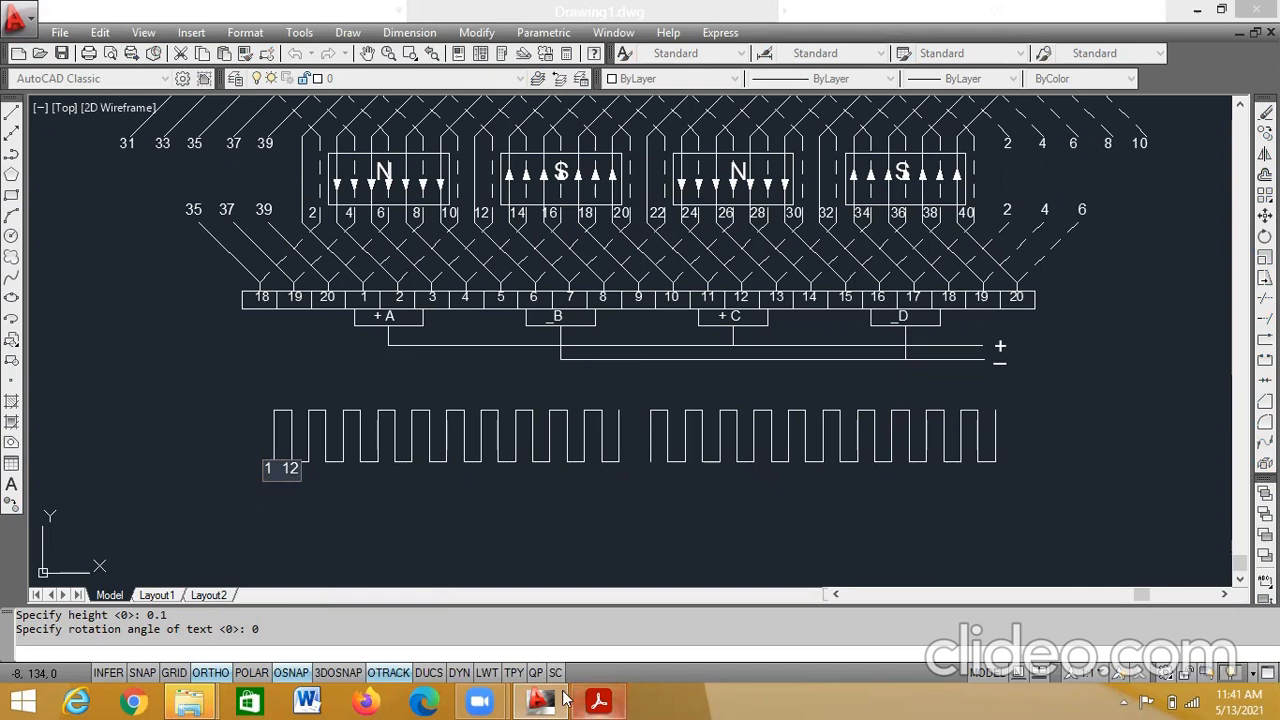
pyautogui.moveTo(597, 700)
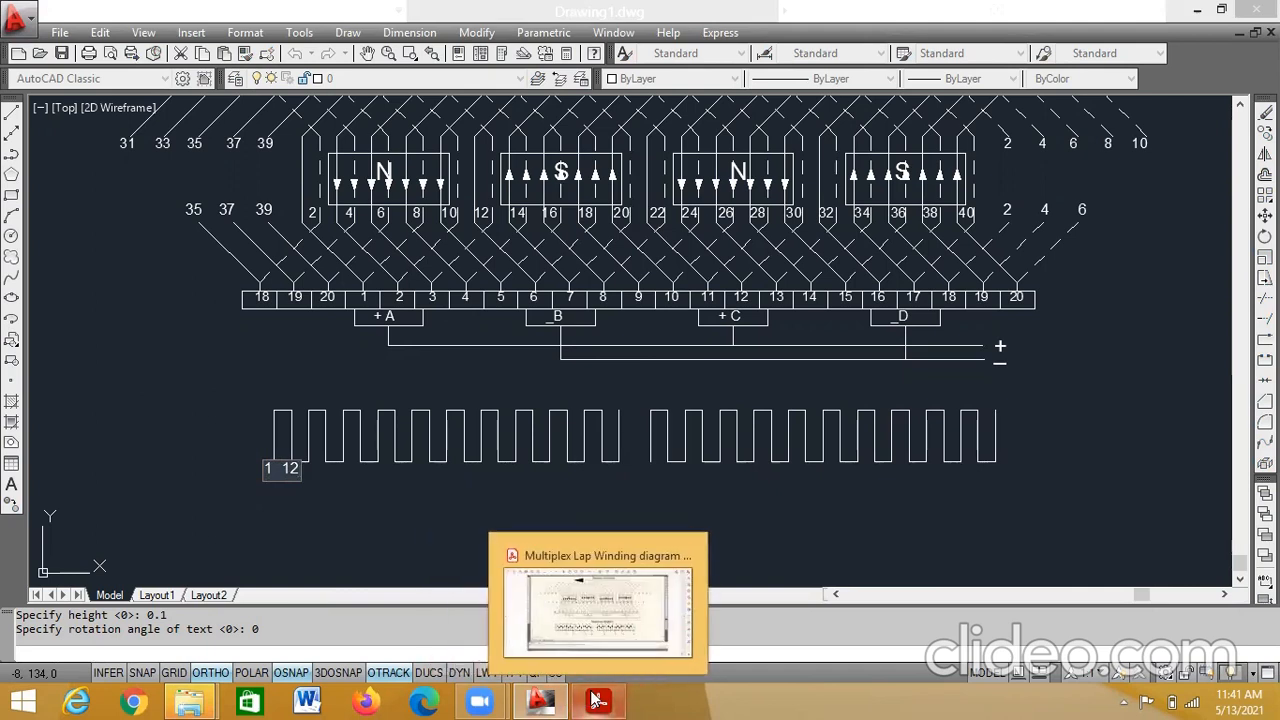
pyautogui.click(597, 700)
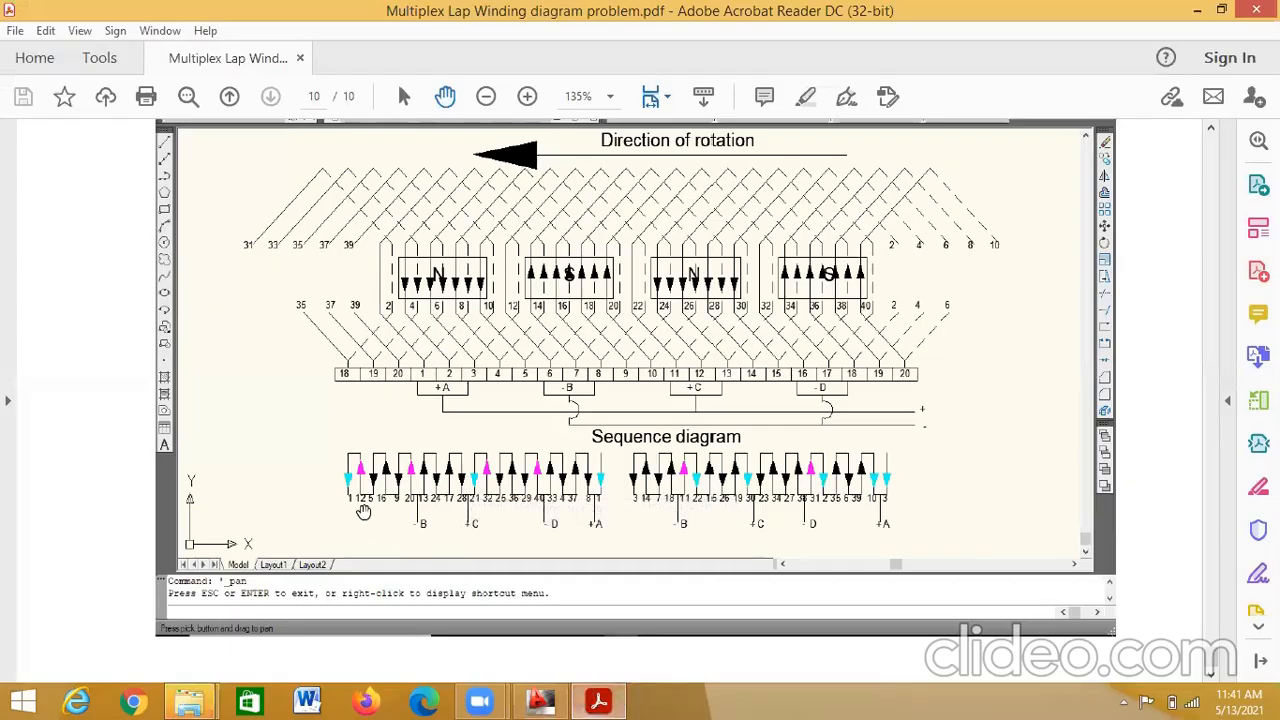
pyautogui.click(554, 699)
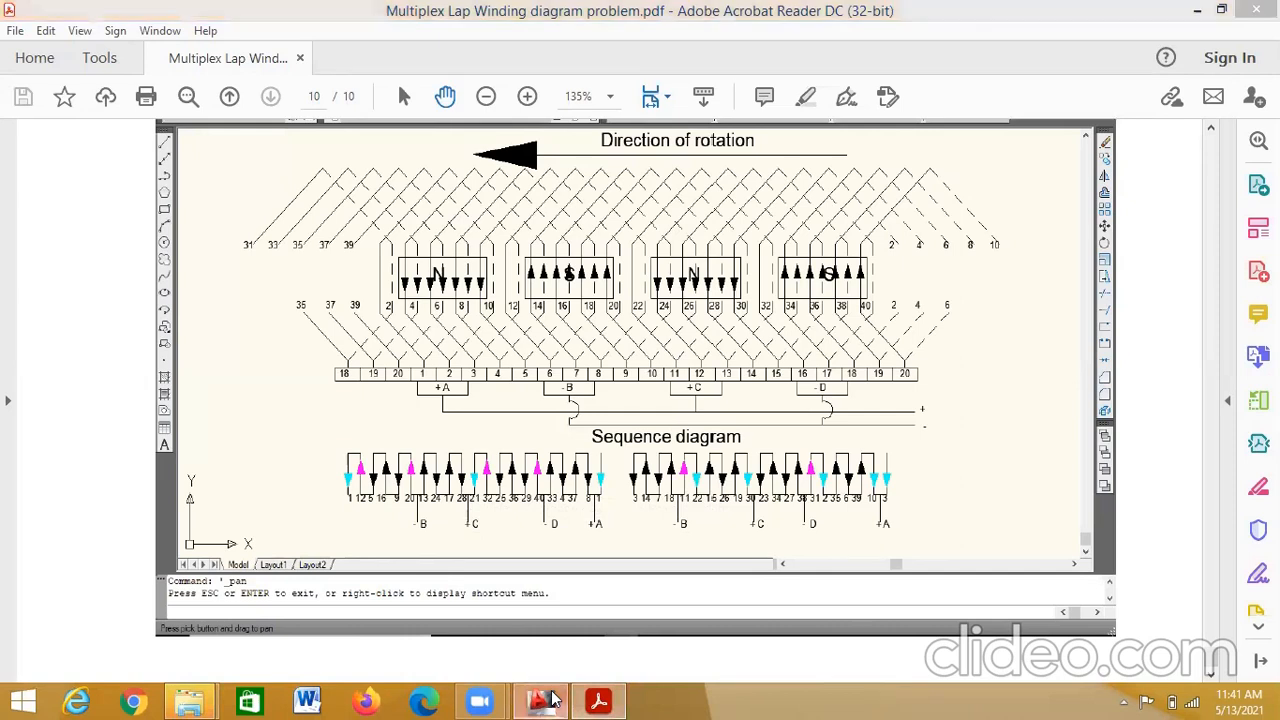
pyautogui.write('5 1')
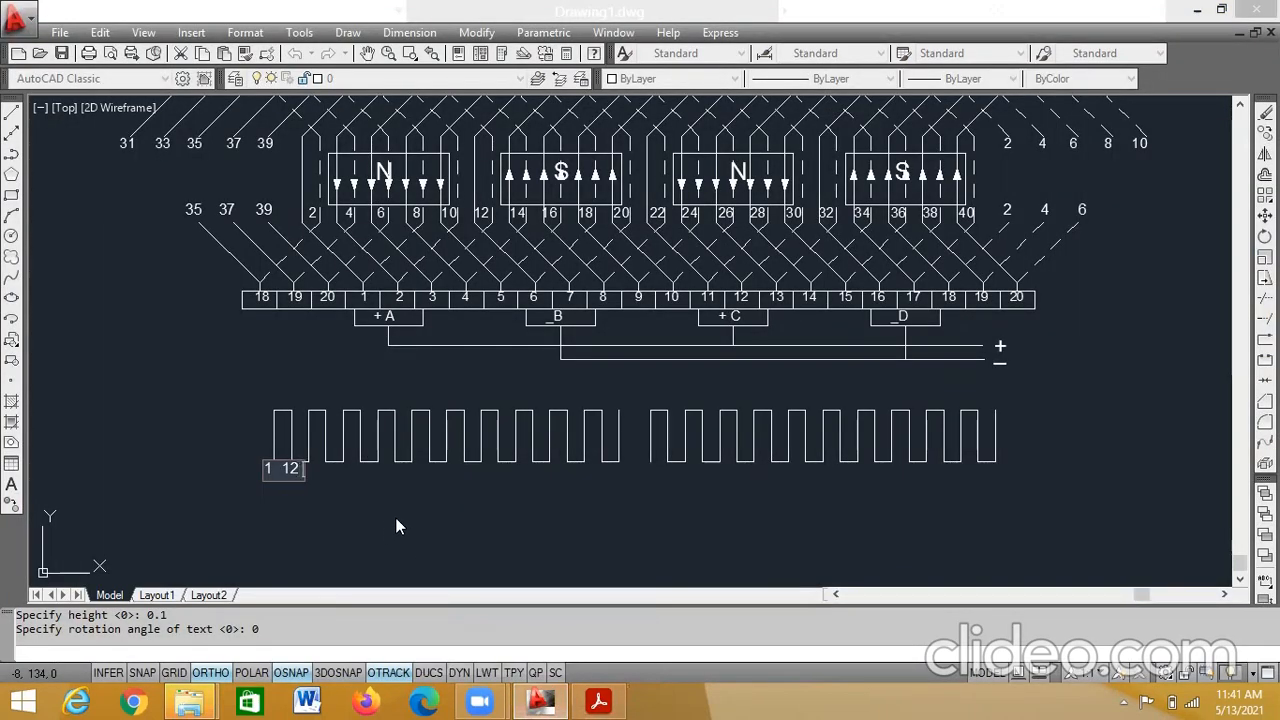
pyautogui.write('6 9')
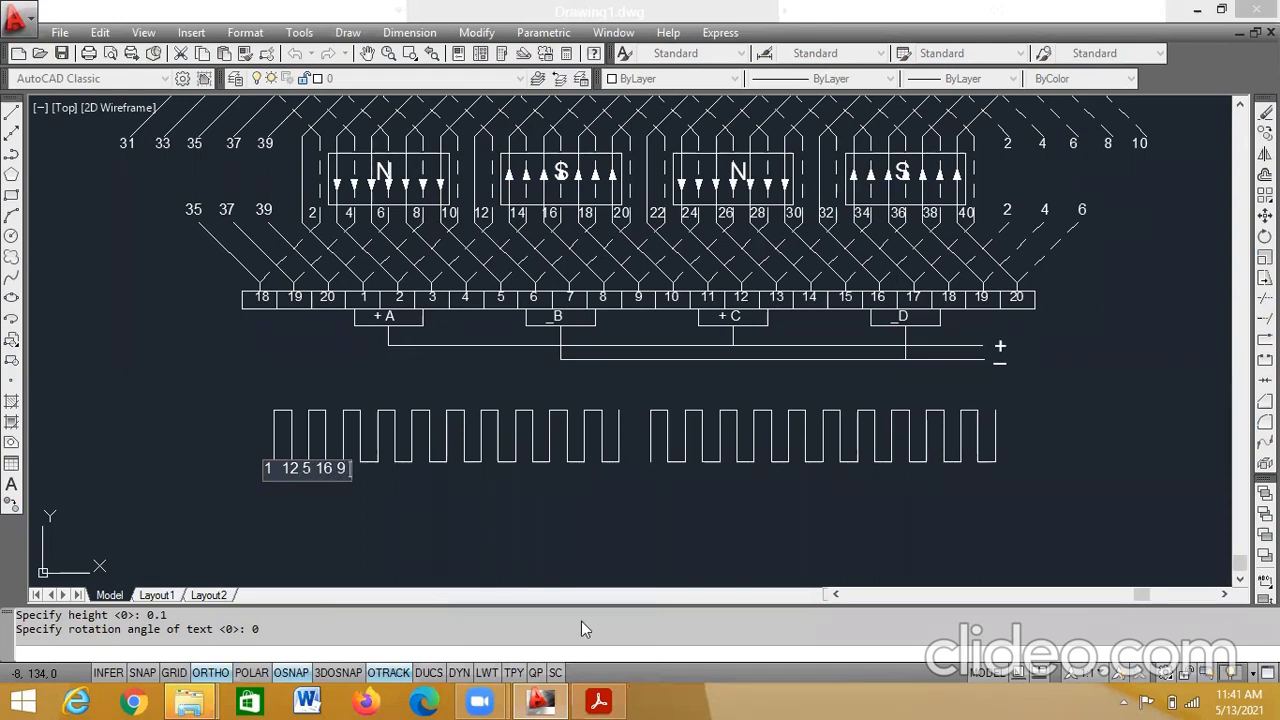
# - Check the reference PDF again and continue the number row with 20 34 24 17
pyautogui.click(598, 700)
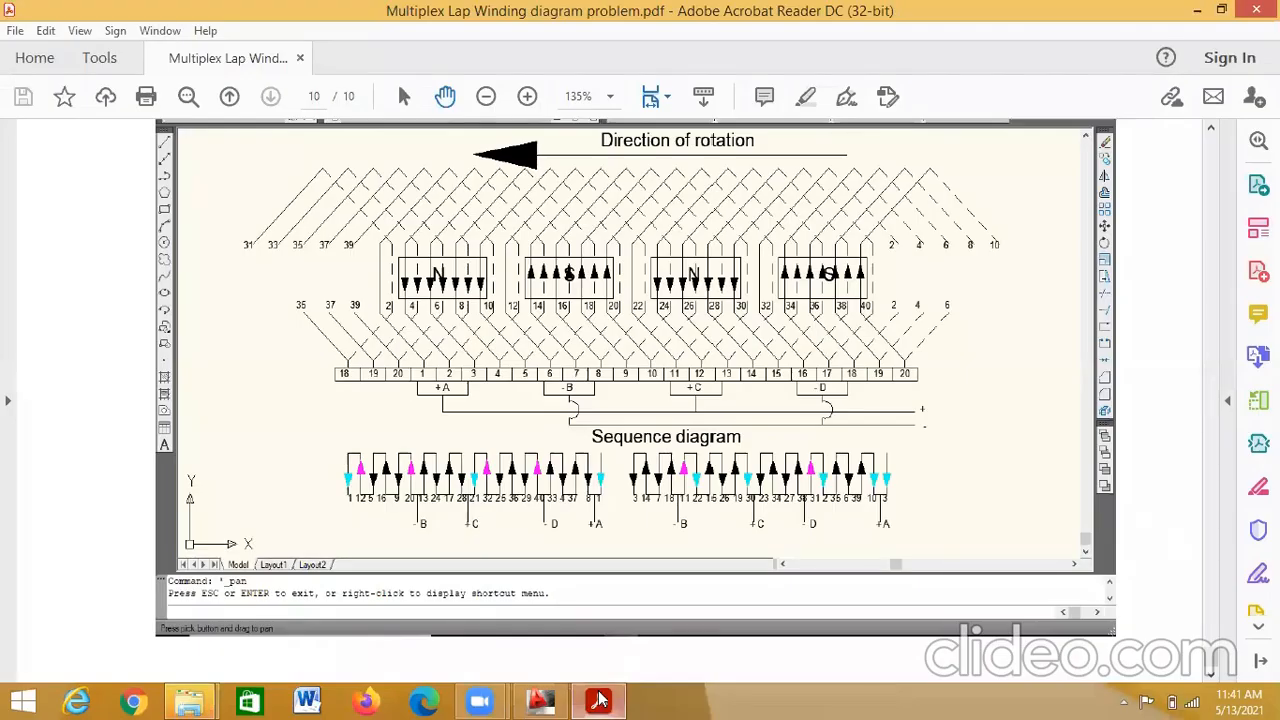
pyautogui.click(598, 700)
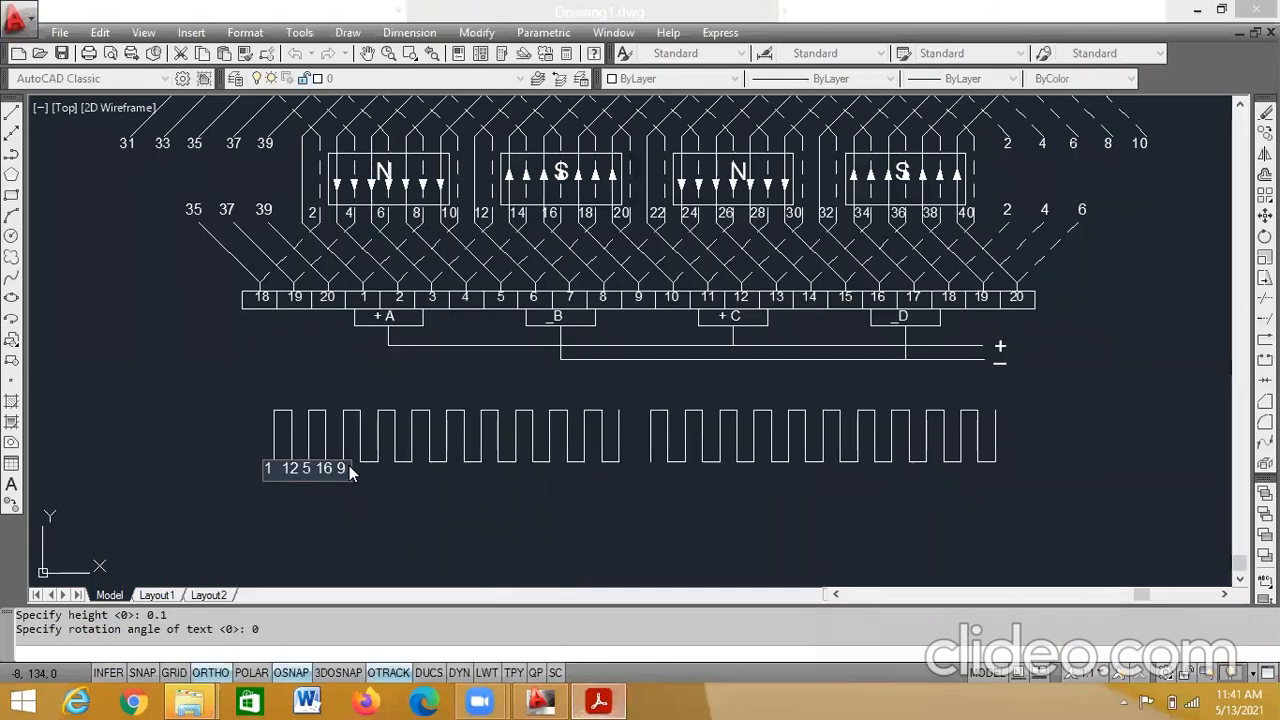
pyautogui.write('20')
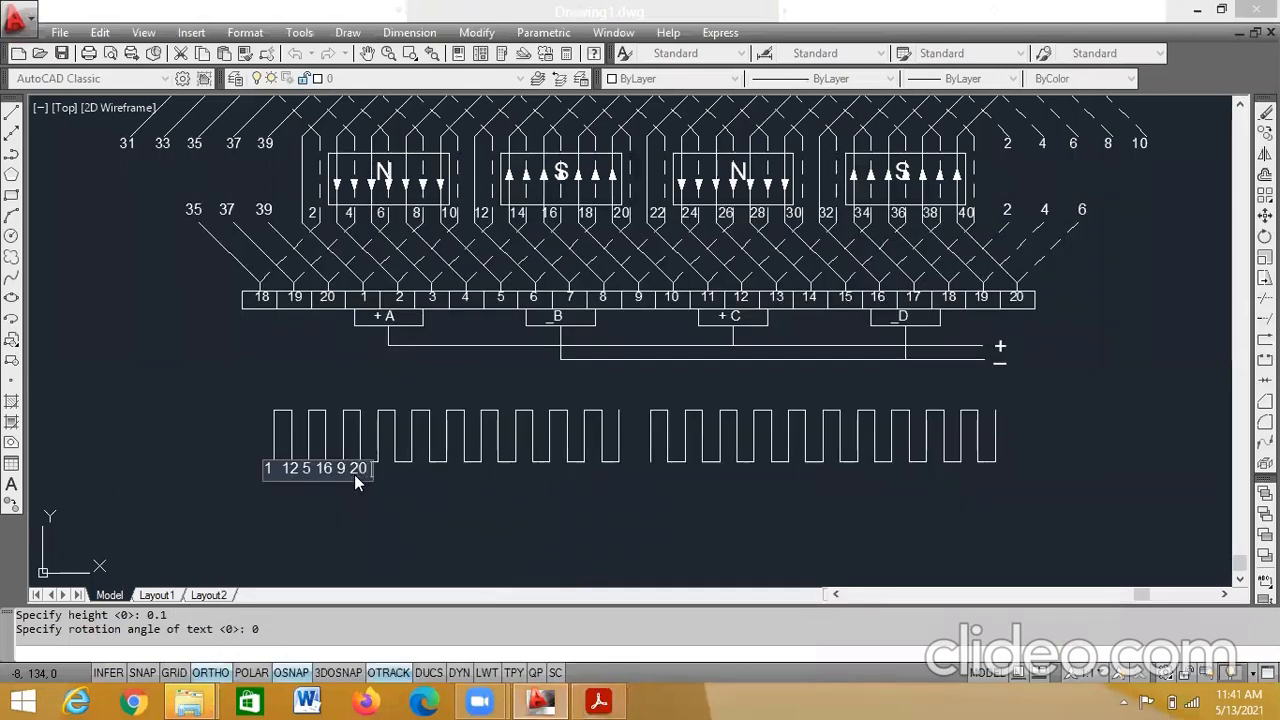
pyautogui.write(' 34 24 17')
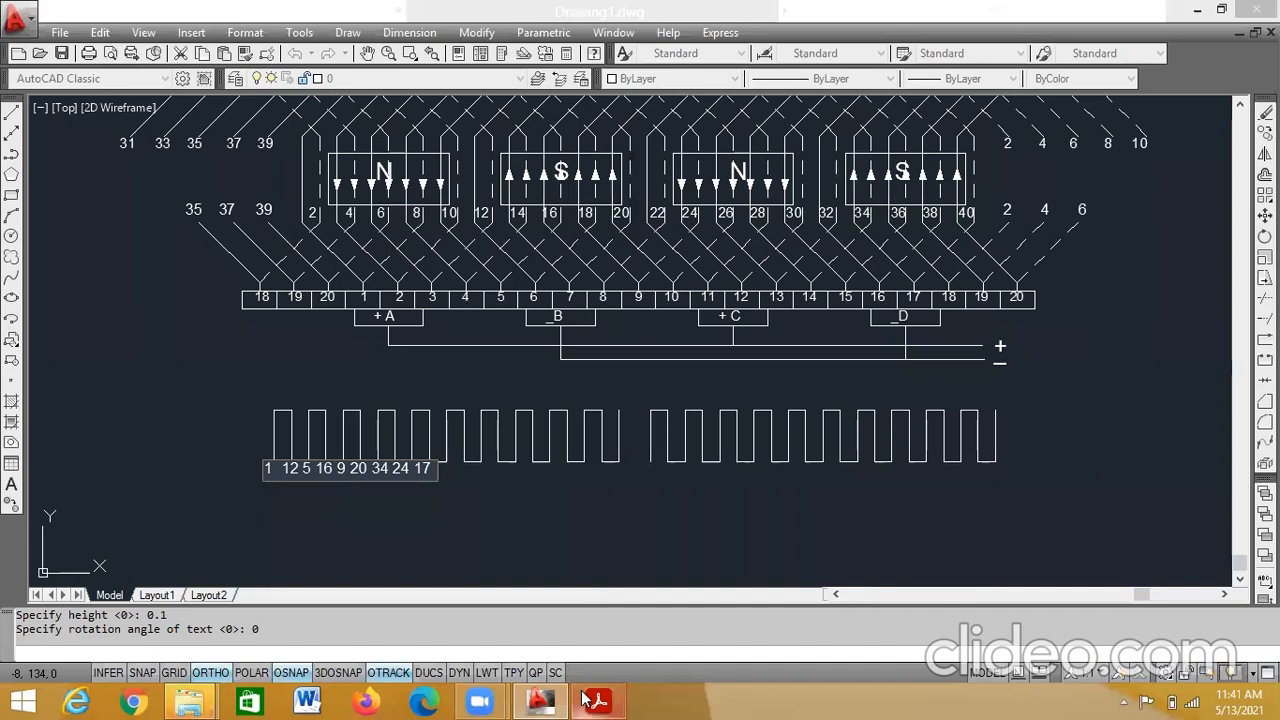
# - Check the sequence diagram in the Acrobat Reader PDF, and in AutoCAD correct the number after 20 in the row to 13
pyautogui.click(596, 700)
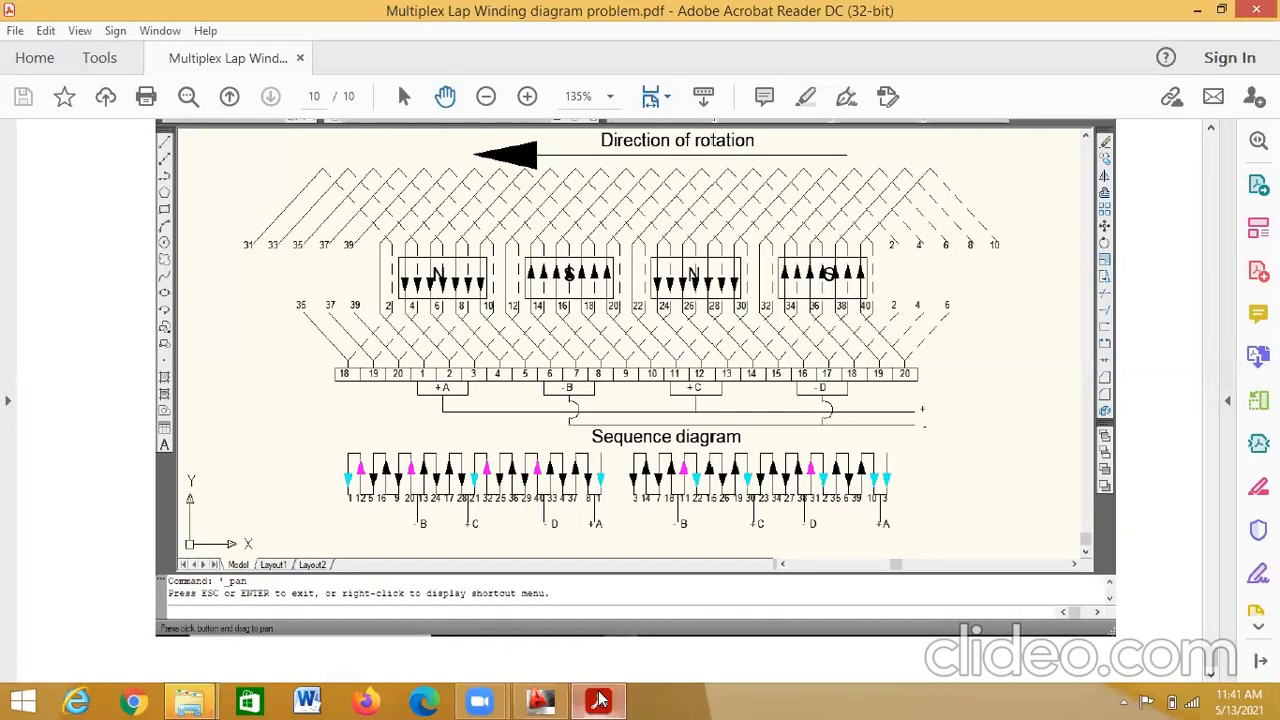
pyautogui.click(598, 700)
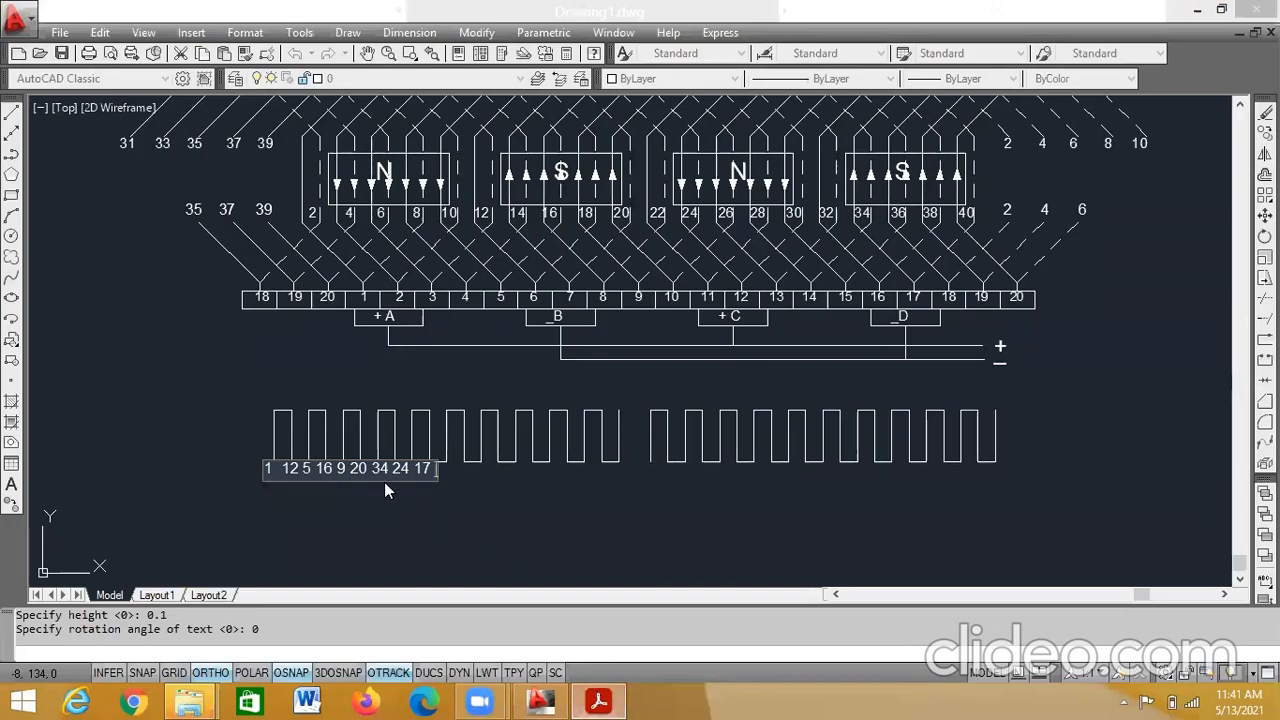
pyautogui.click(376, 470)
pyautogui.write('1')
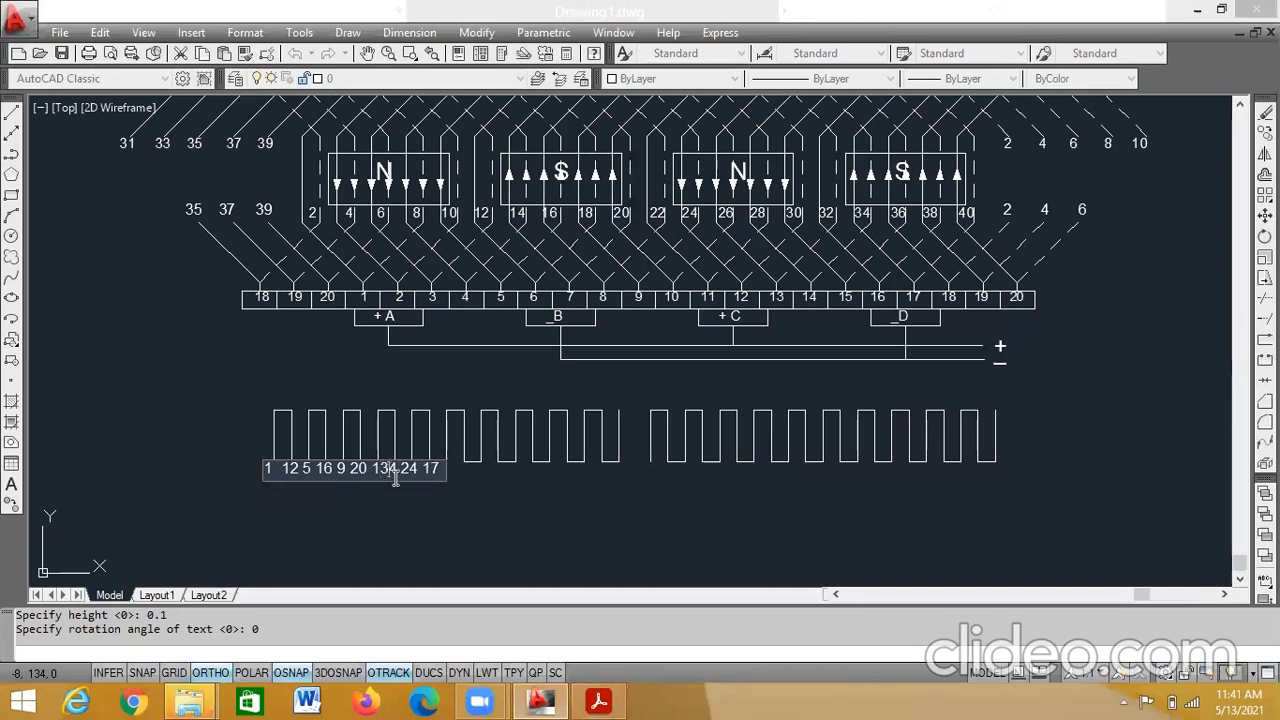
pyautogui.click(395, 472)
pyautogui.press('BackSpace')
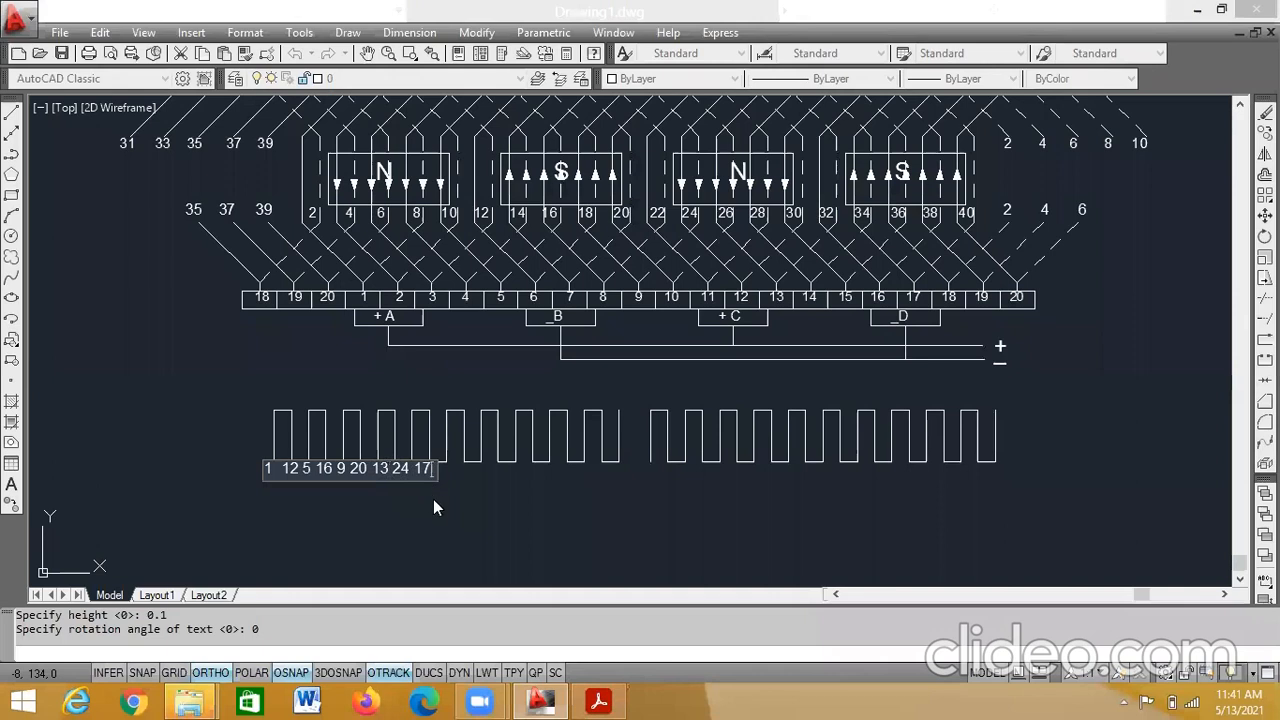
pyautogui.click(600, 700)
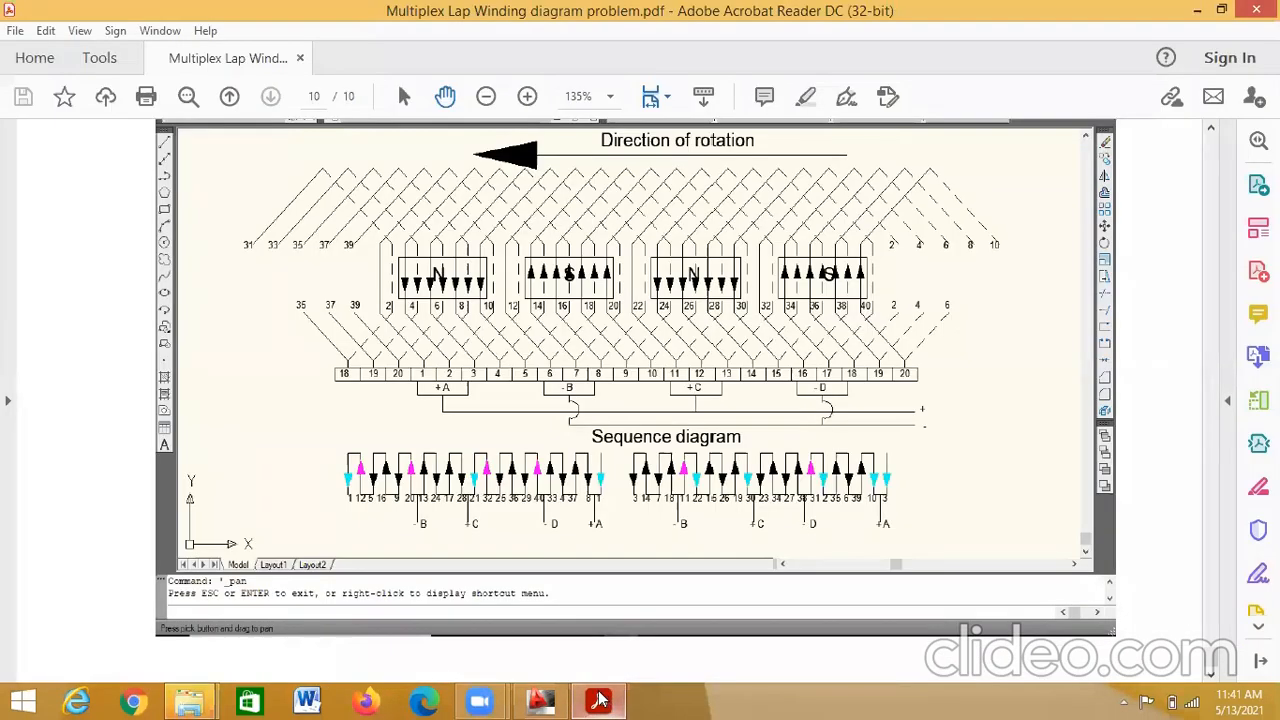
pyautogui.click(601, 699)
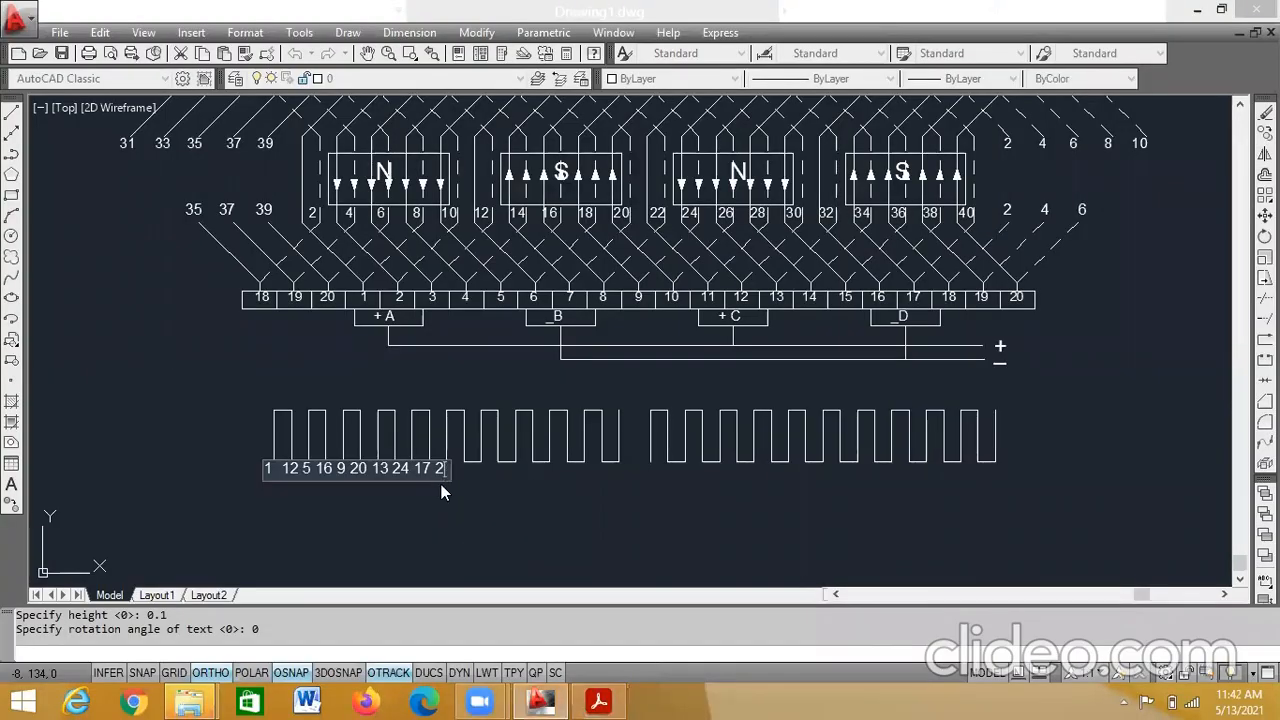
pyautogui.write('21 32')
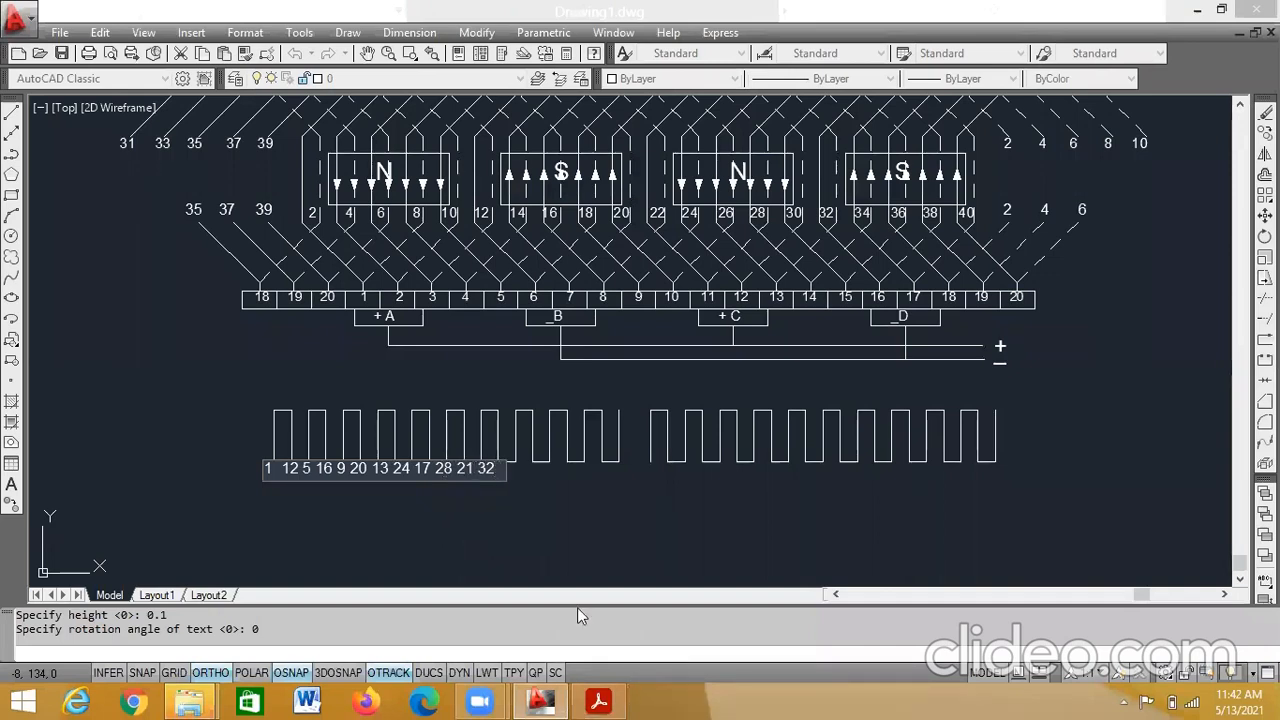
pyautogui.click(599, 700)
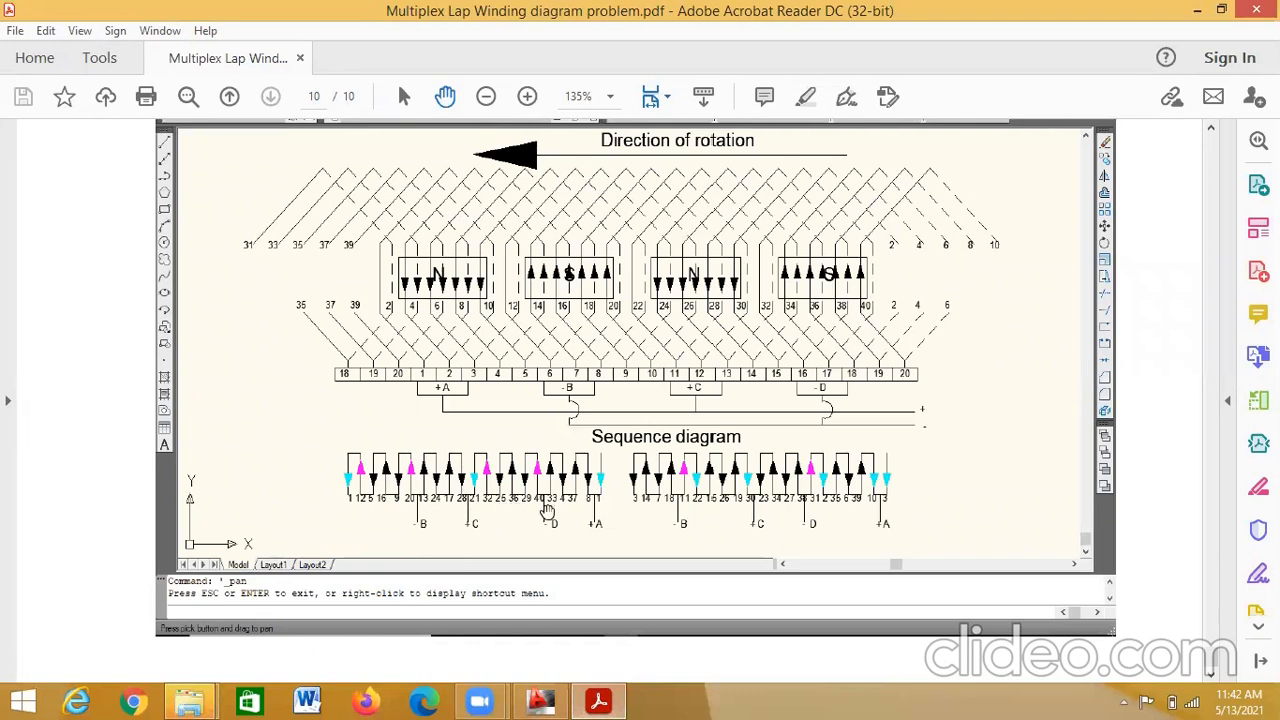
pyautogui.click(540, 700)
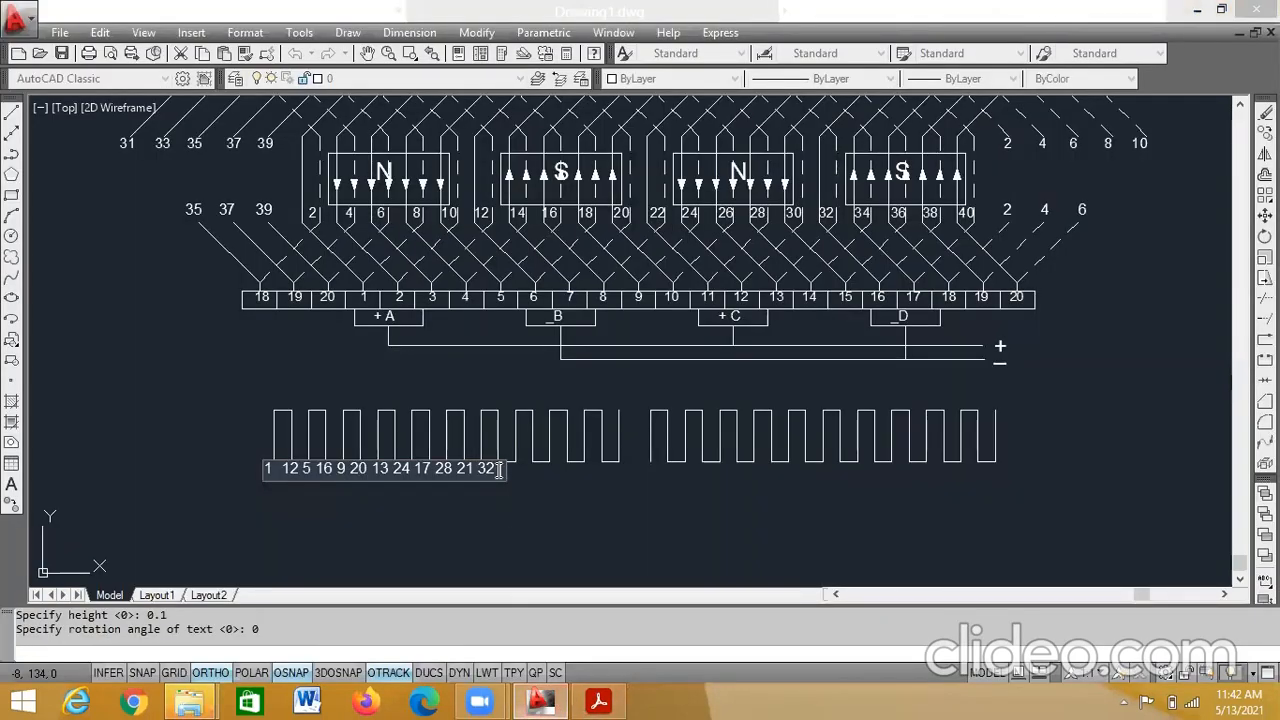
pyautogui.write('25')
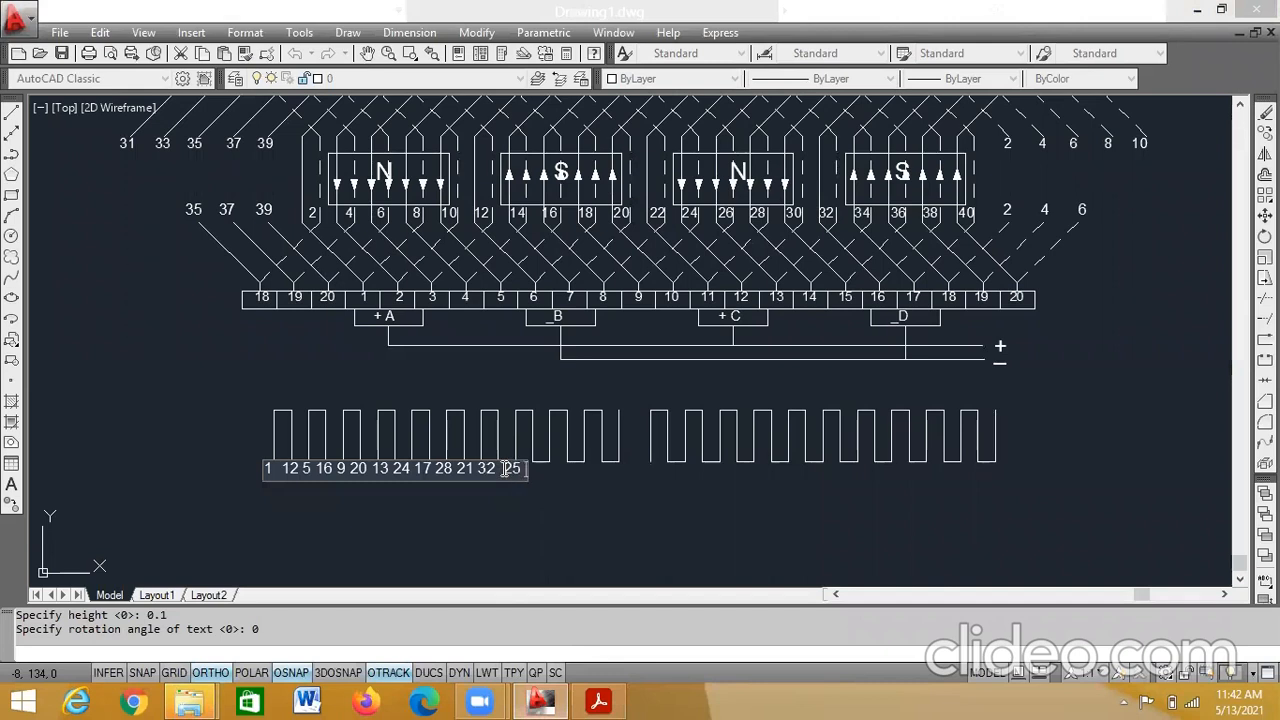
pyautogui.write(' 36 29')
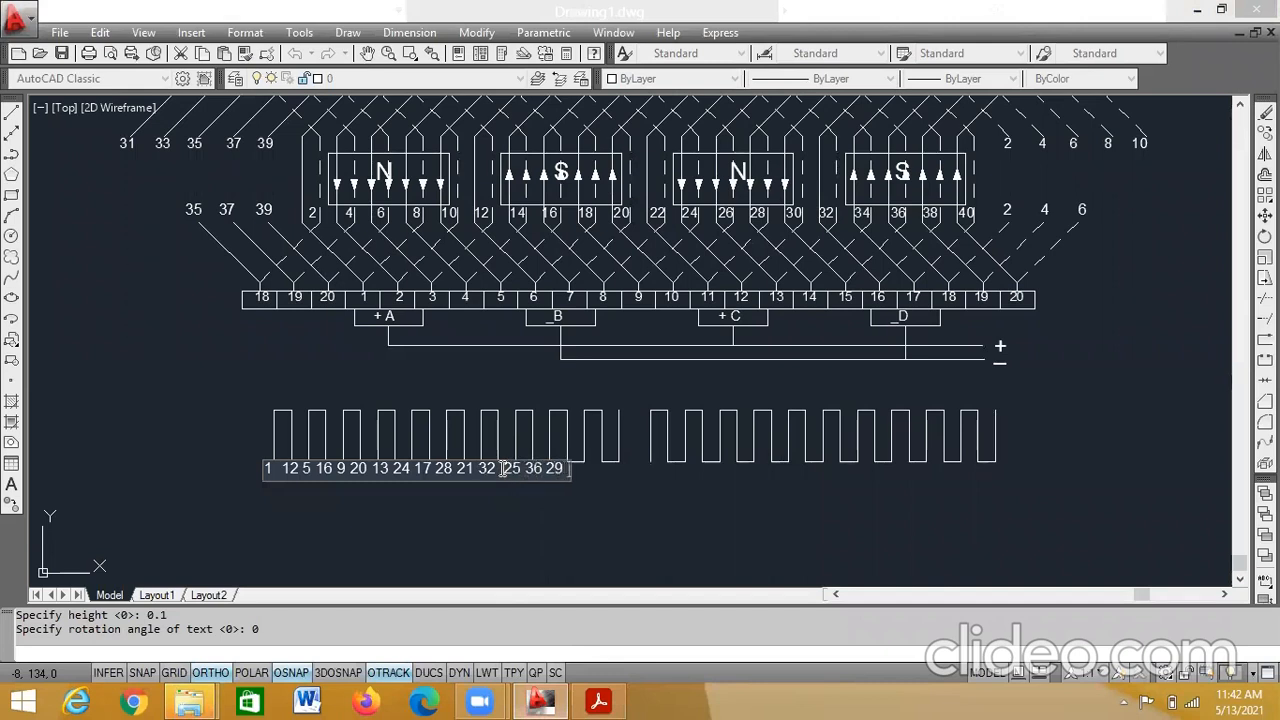
# - Complete the number row with 40 33 4 37 8 1, checking them against the reference PDF, and finish the single-line text
pyautogui.click(597, 700)
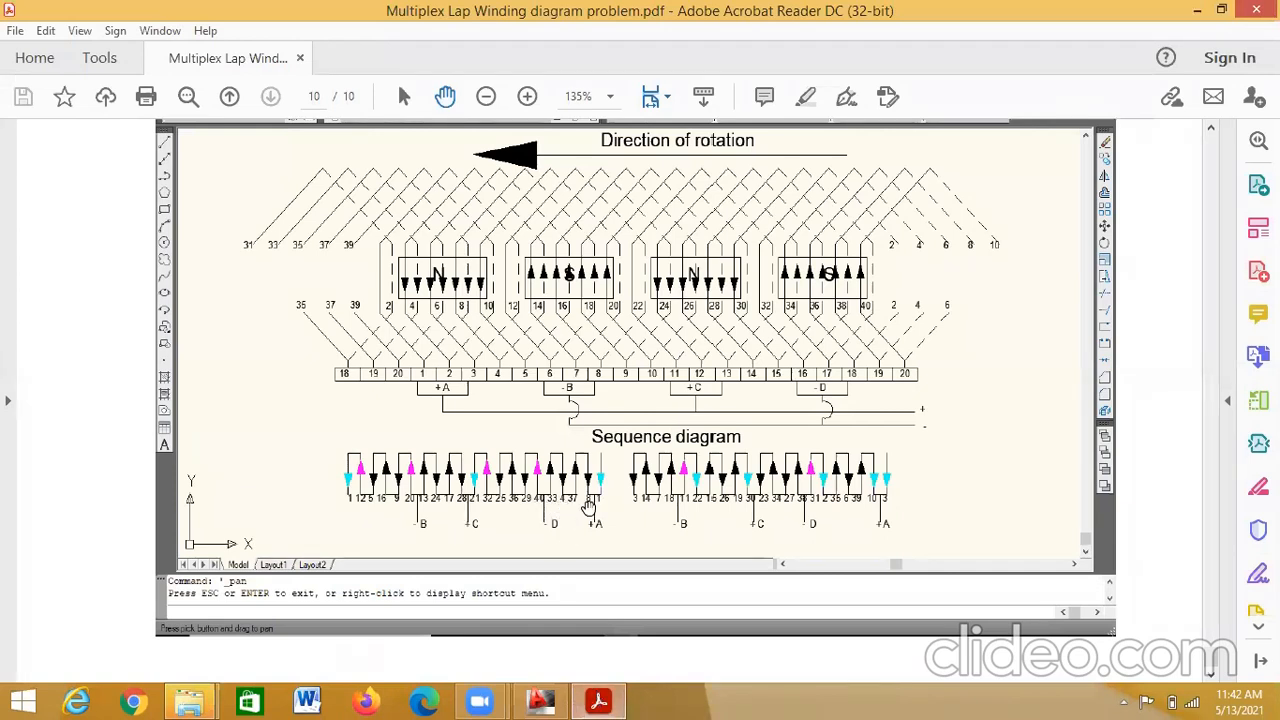
pyautogui.click(540, 700)
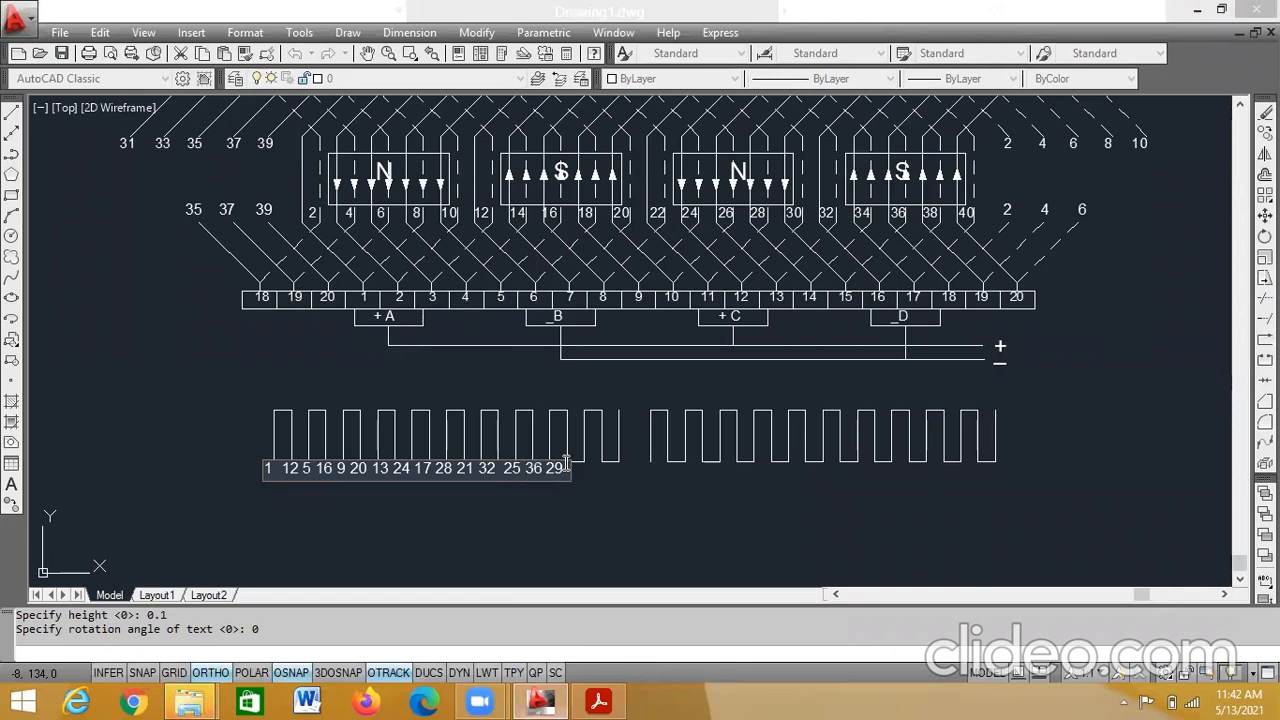
pyautogui.write('40 3')
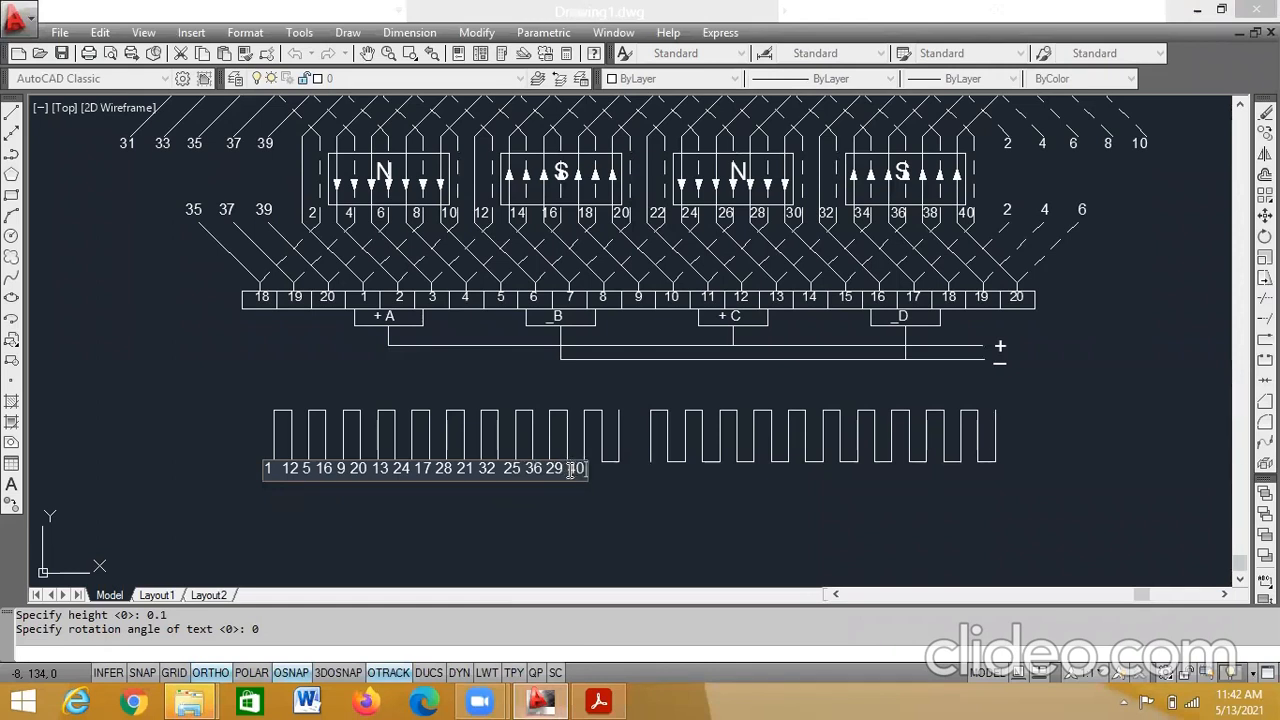
pyautogui.write('4 37')
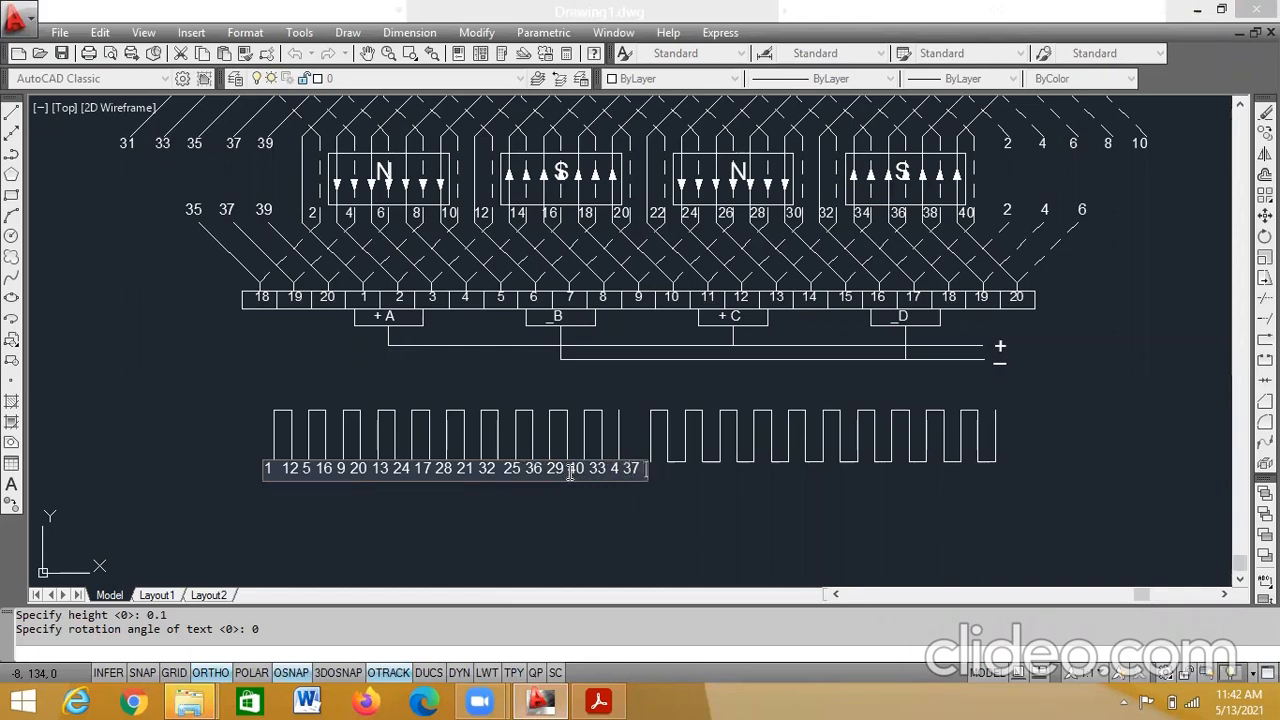
pyautogui.click(598, 700)
pyautogui.write('8 1')
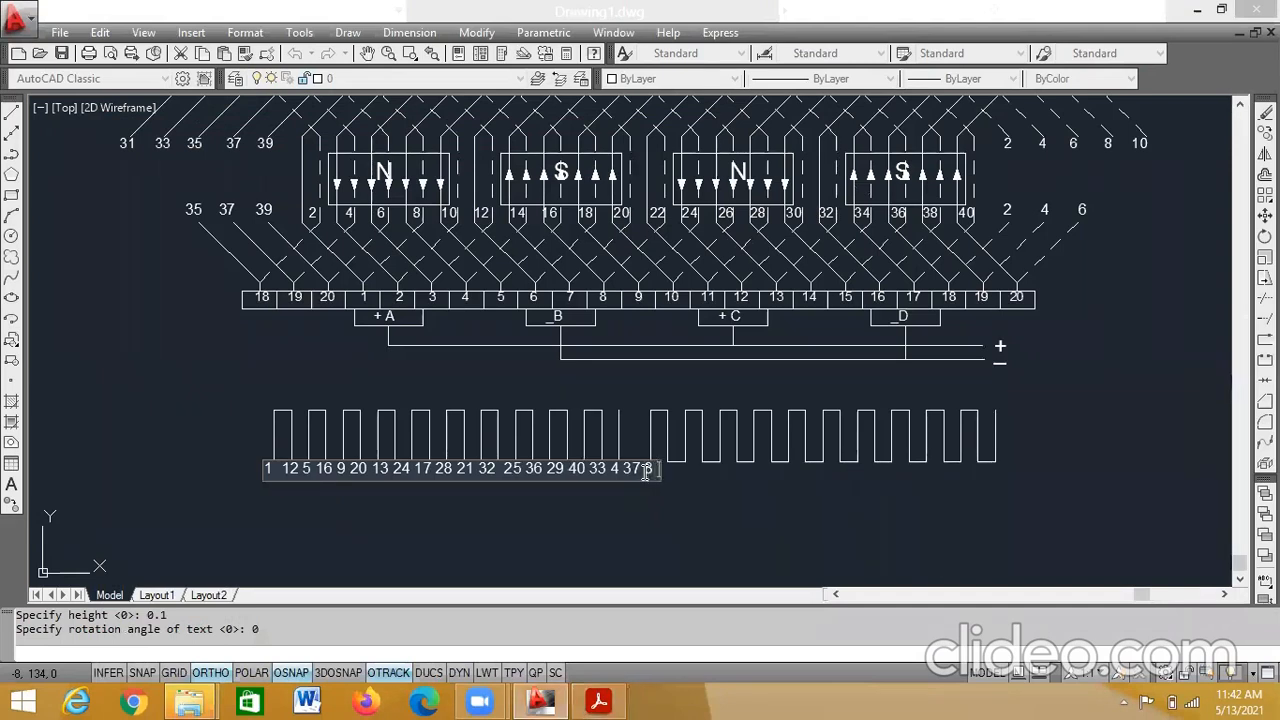
pyautogui.click(698, 516)
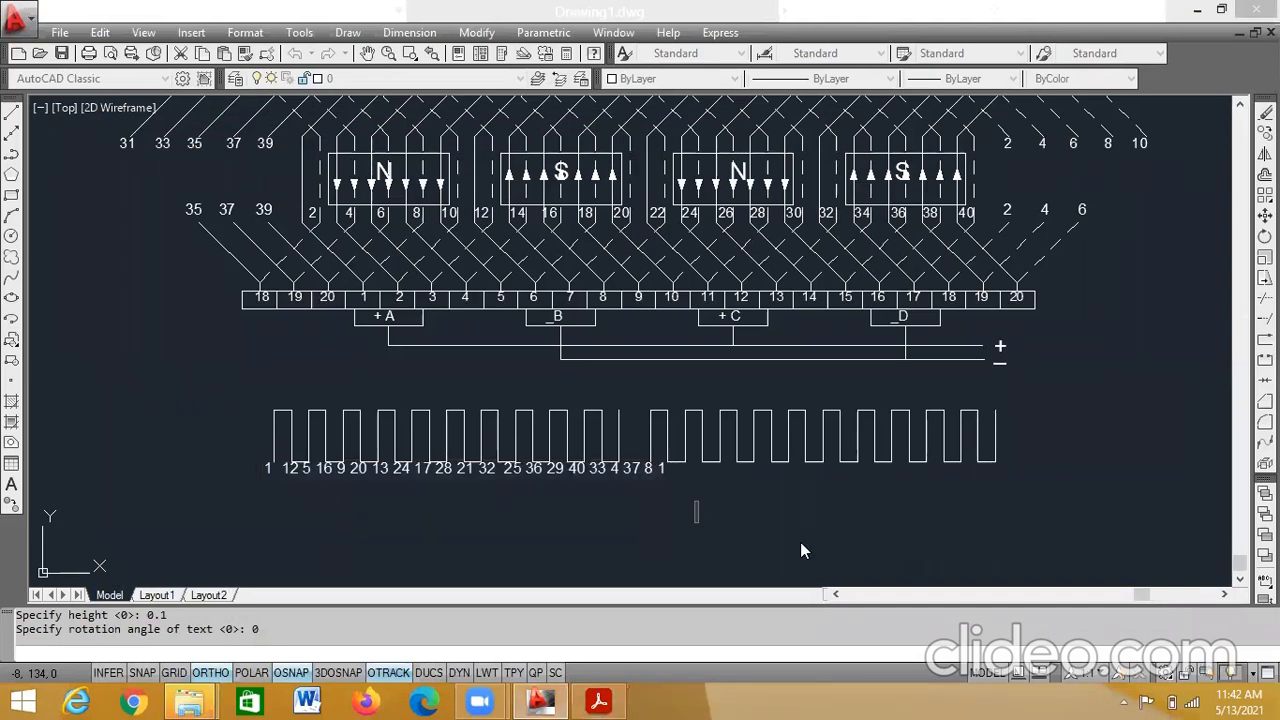
pyautogui.press('Return')
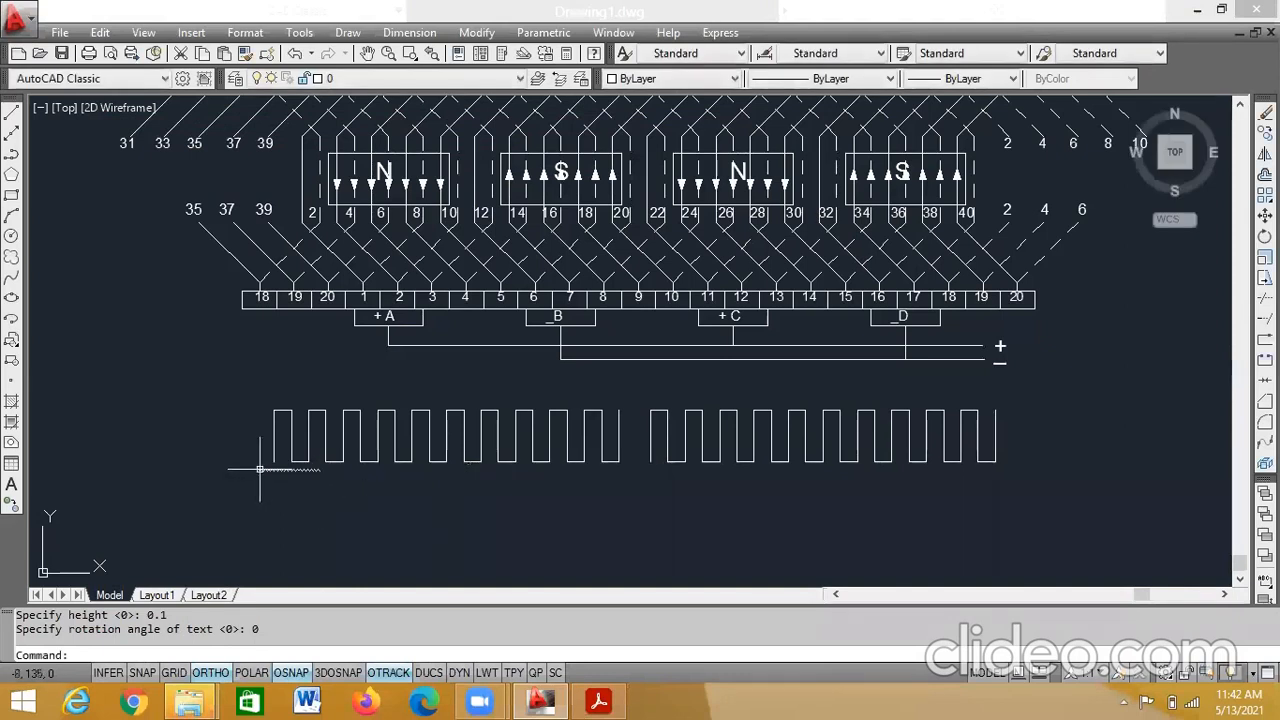
# - Scale the number row text down from its left end so it is shorter than the first zigzag
pyautogui.click(258, 470)
pyautogui.rightClick(259, 471)
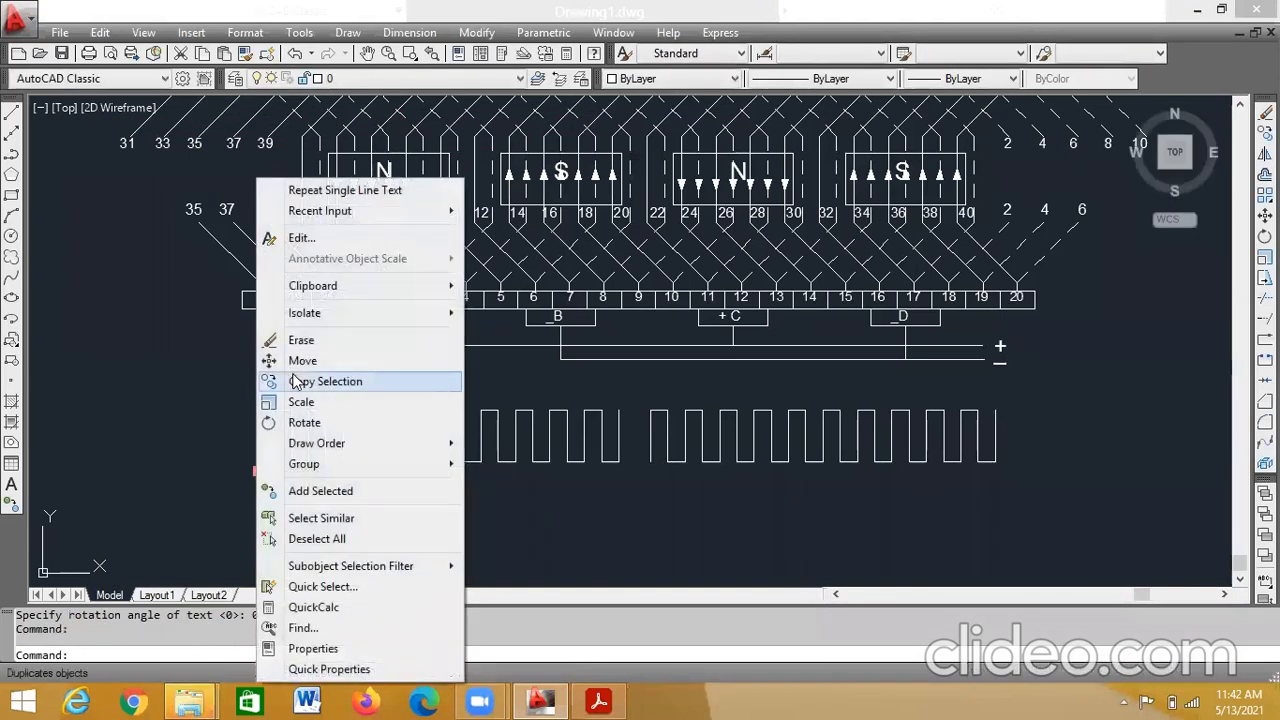
pyautogui.click(300, 401)
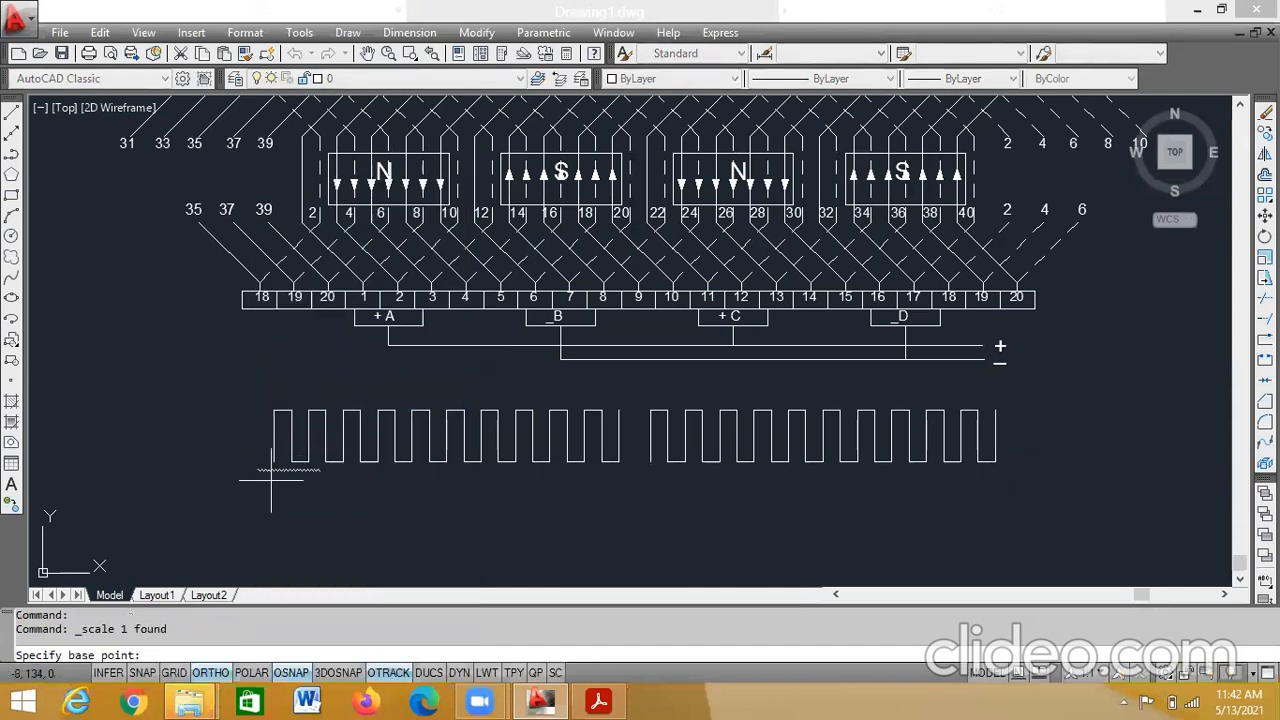
pyautogui.click(258, 470)
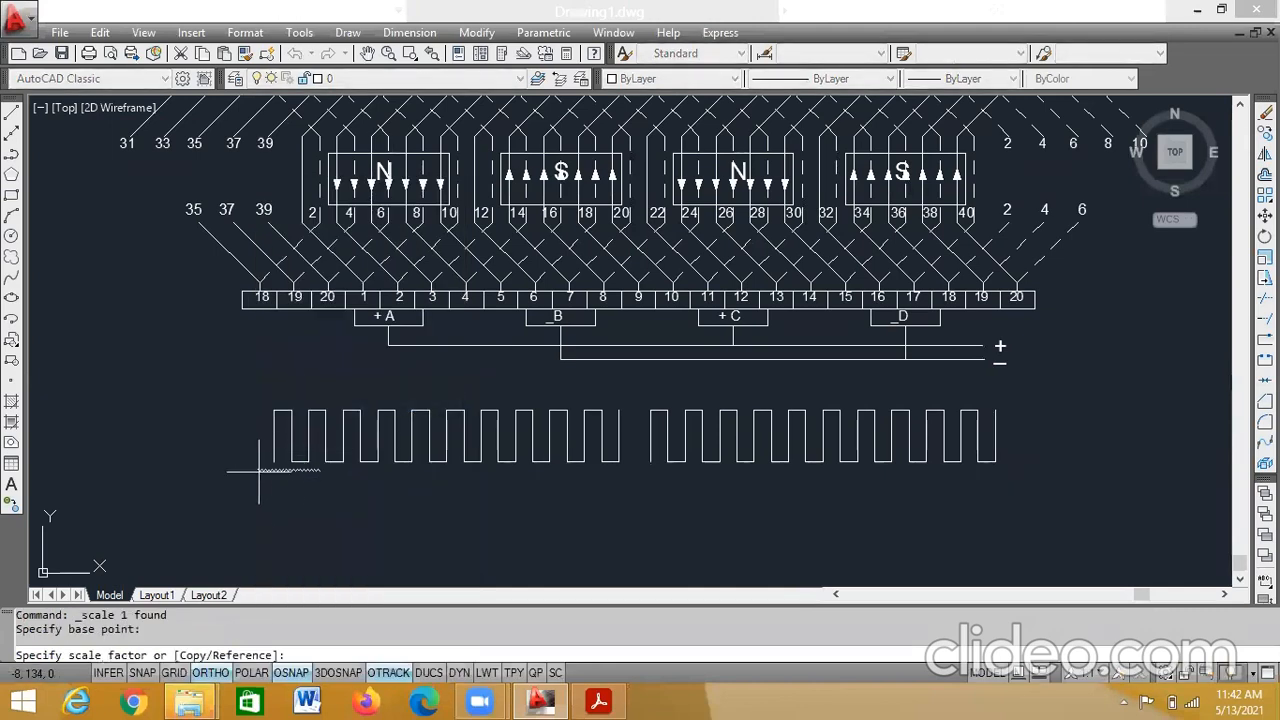
pyautogui.click(337, 484)
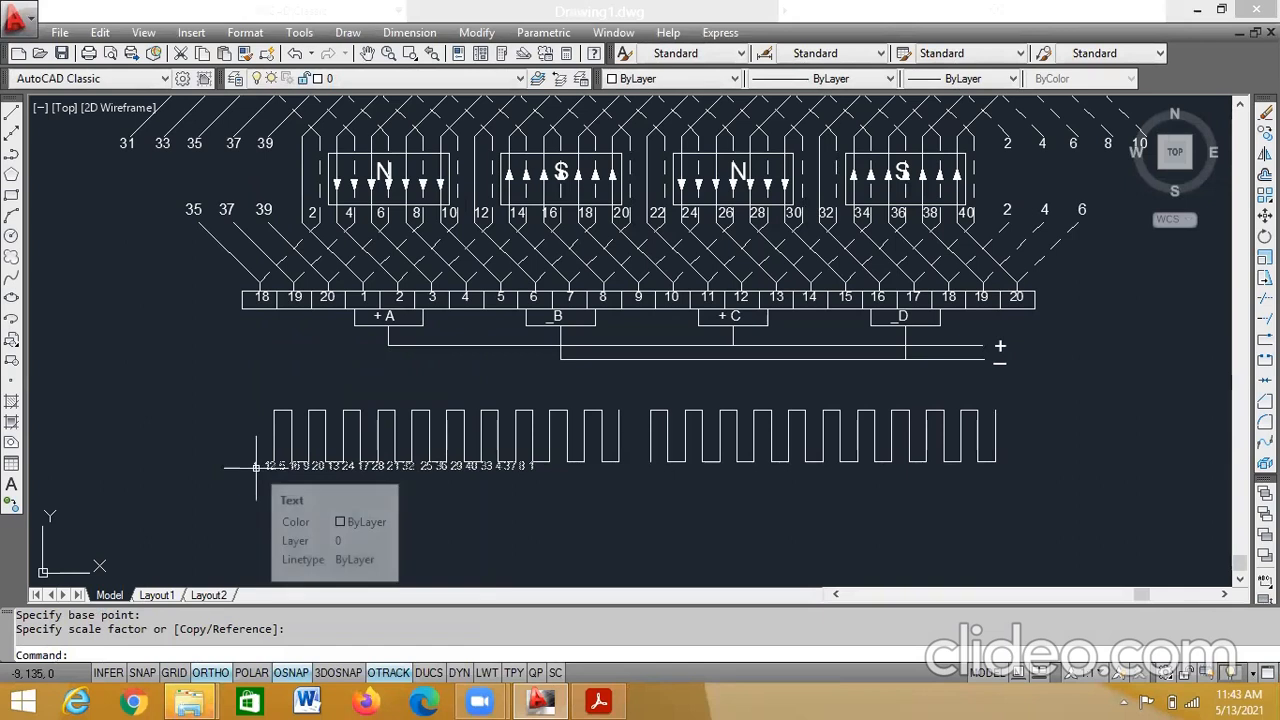
# - Edit the spaces in the number row so each number from 1 12 5 to 37 8 1 sits below its conductor in the first zigzag
pyautogui.doubleClick(255, 467)
pyautogui.click(255, 469)
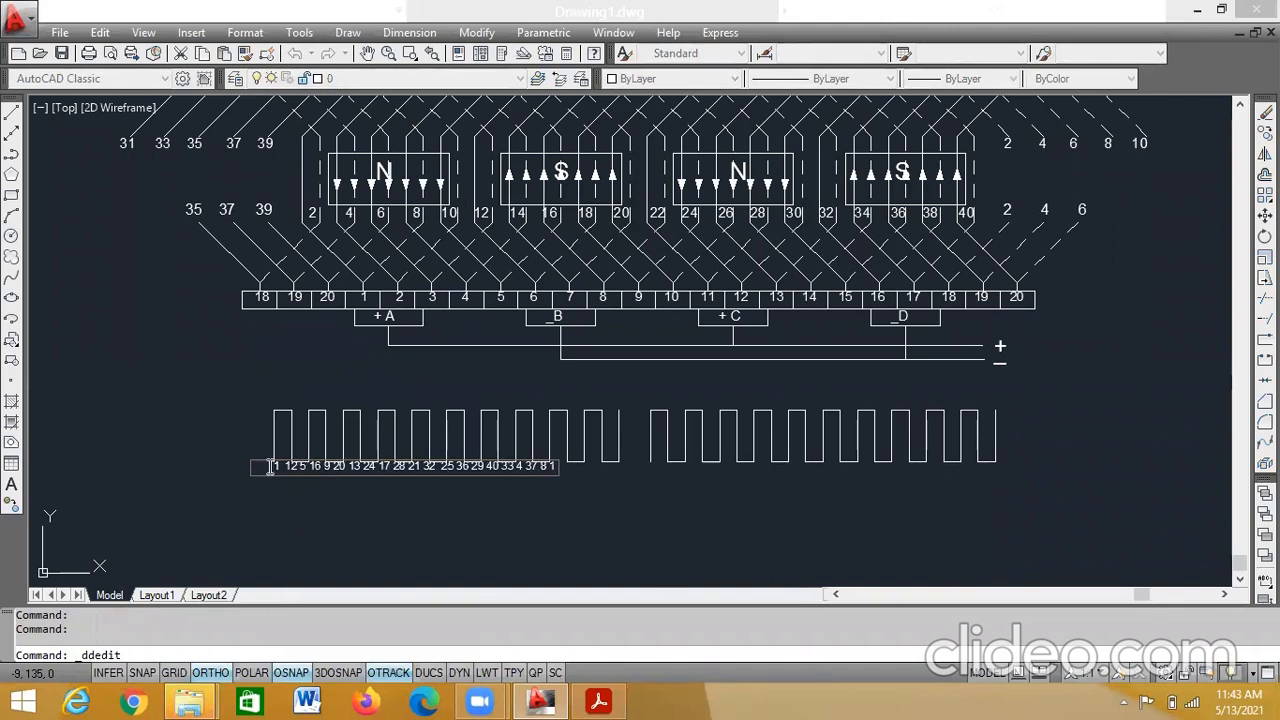
pyautogui.press('BackSpace')
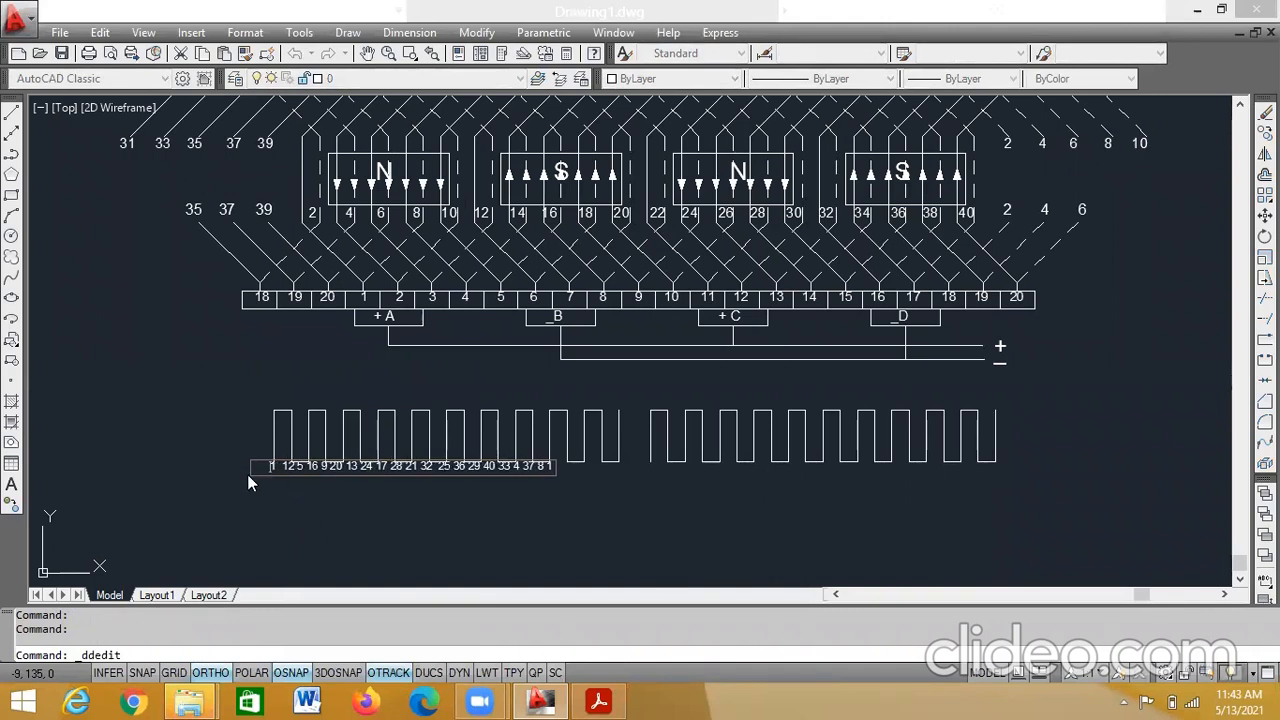
pyautogui.click(337, 469)
pyautogui.click(350, 467)
pyautogui.click(369, 468)
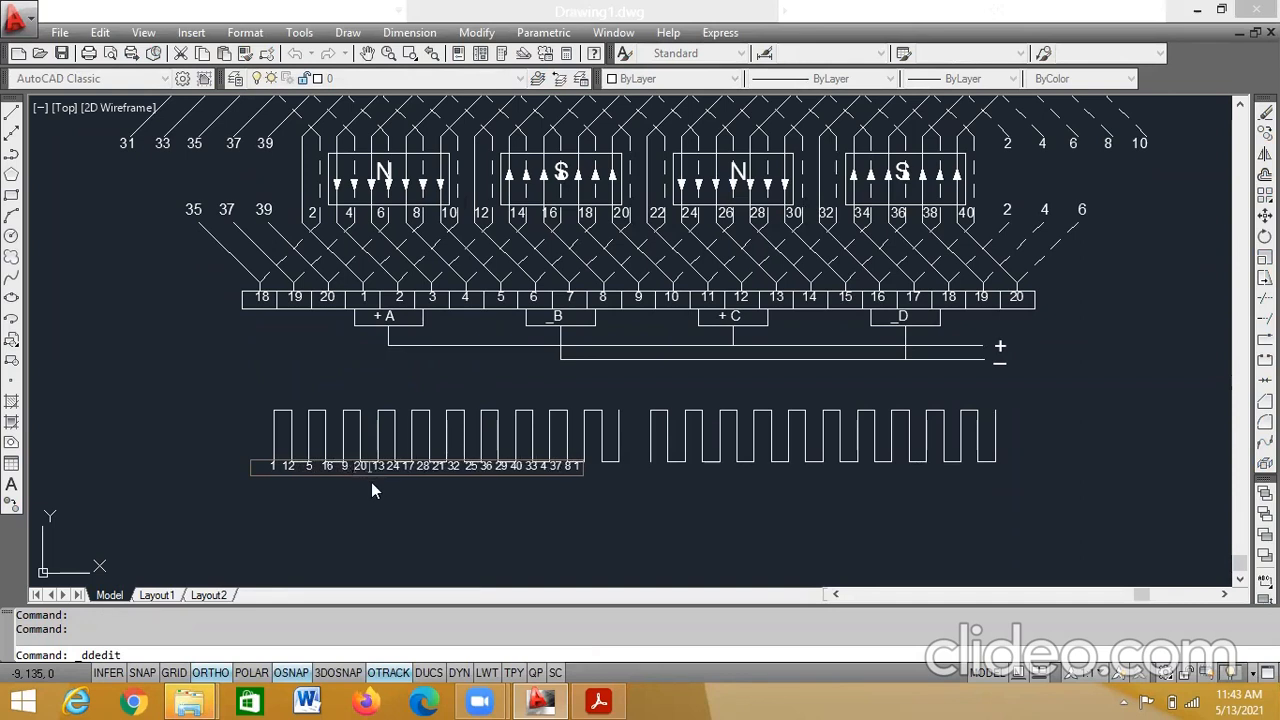
pyautogui.click(387, 468)
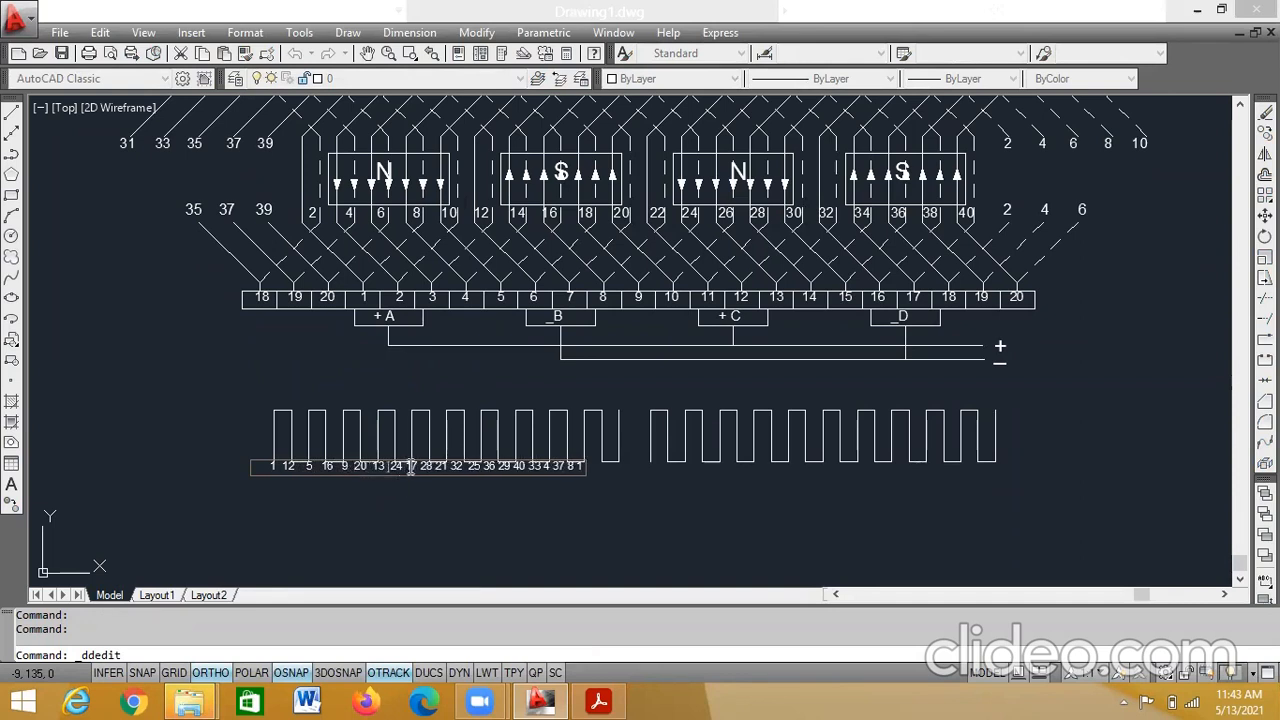
pyautogui.click(420, 468)
pyautogui.click(452, 467)
pyautogui.click(487, 468)
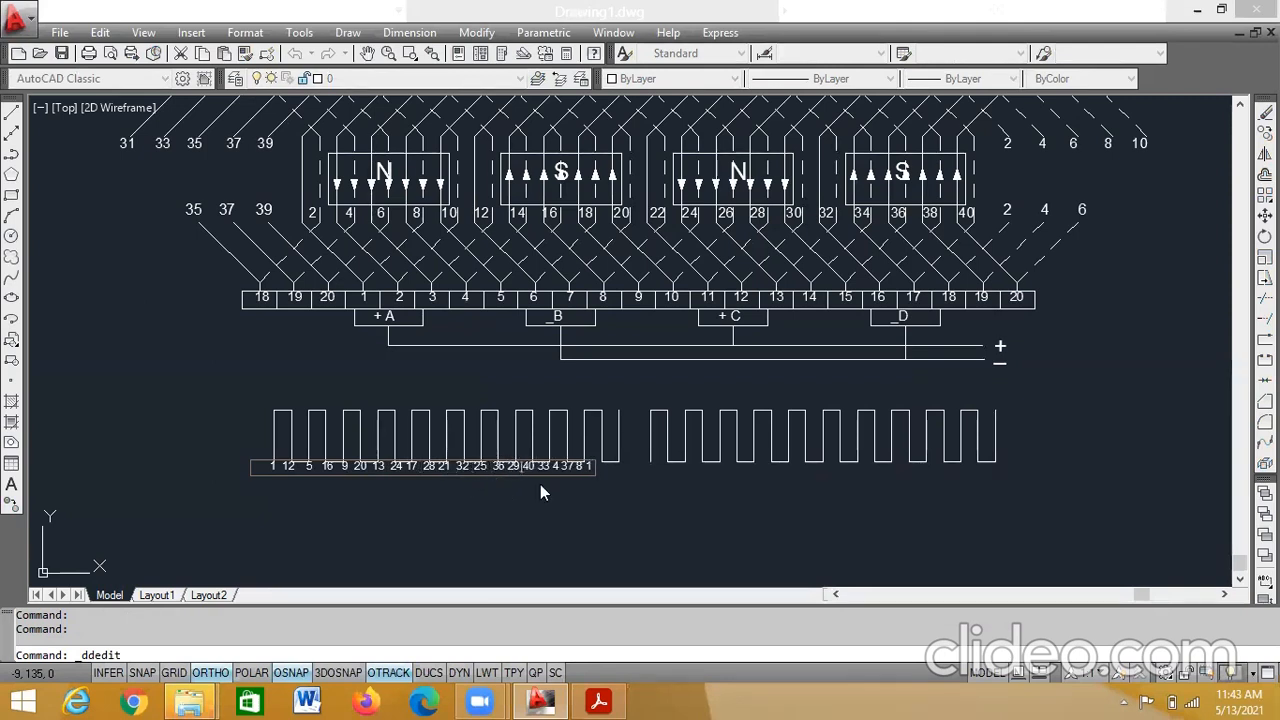
pyautogui.click(555, 468)
pyautogui.click(570, 468)
pyautogui.press('Return')
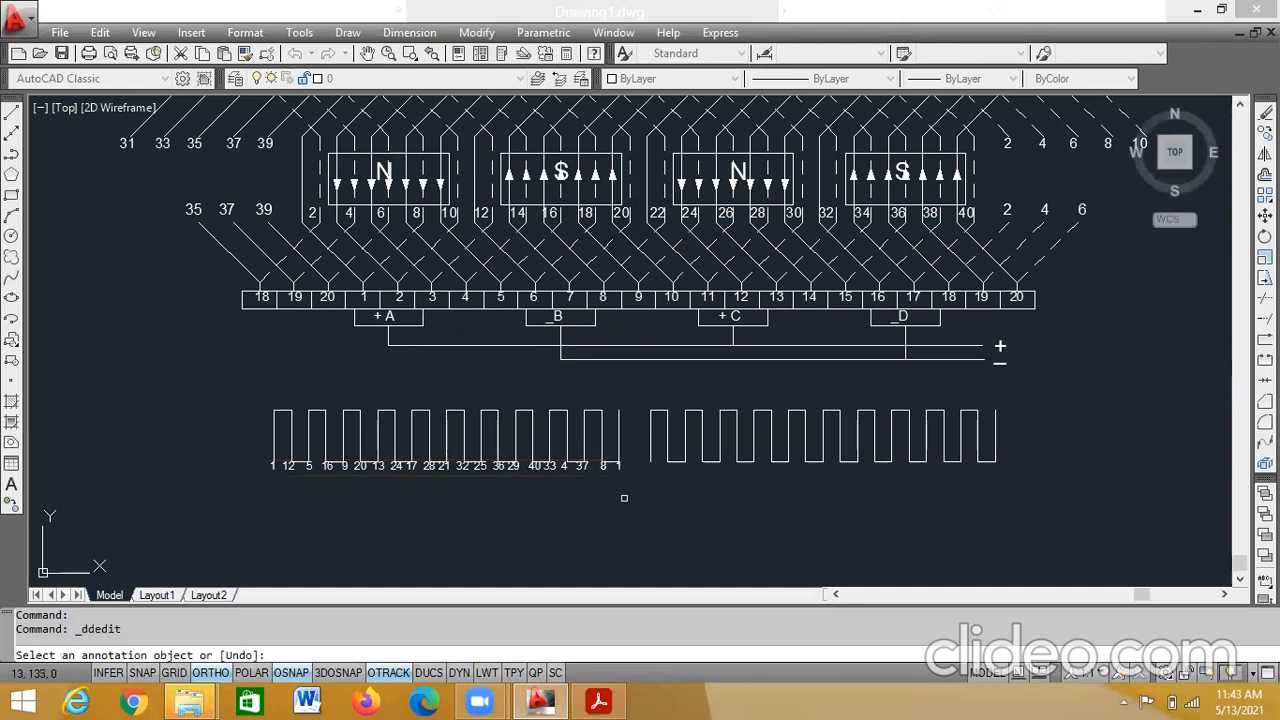
pyautogui.press('Escape')
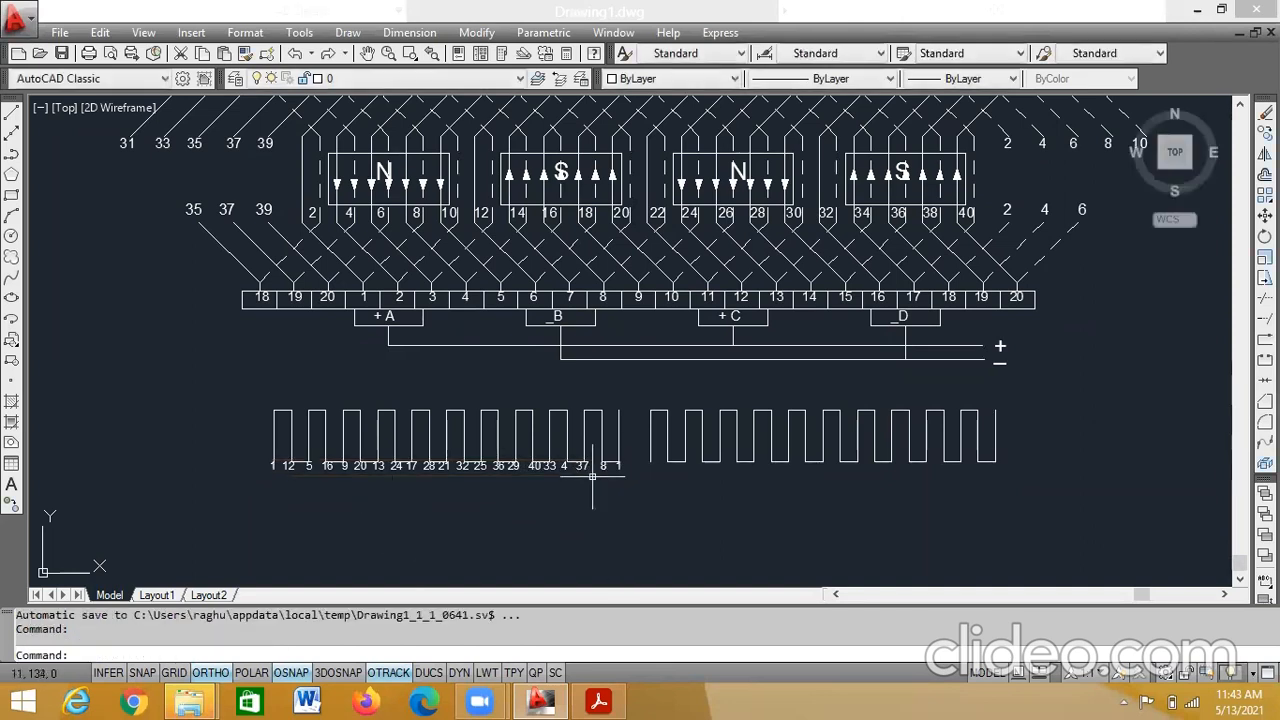
# - Move the number row slightly down so it clears the lower edge of the first zigzag
pyautogui.click(271, 469)
pyautogui.click(252, 468)
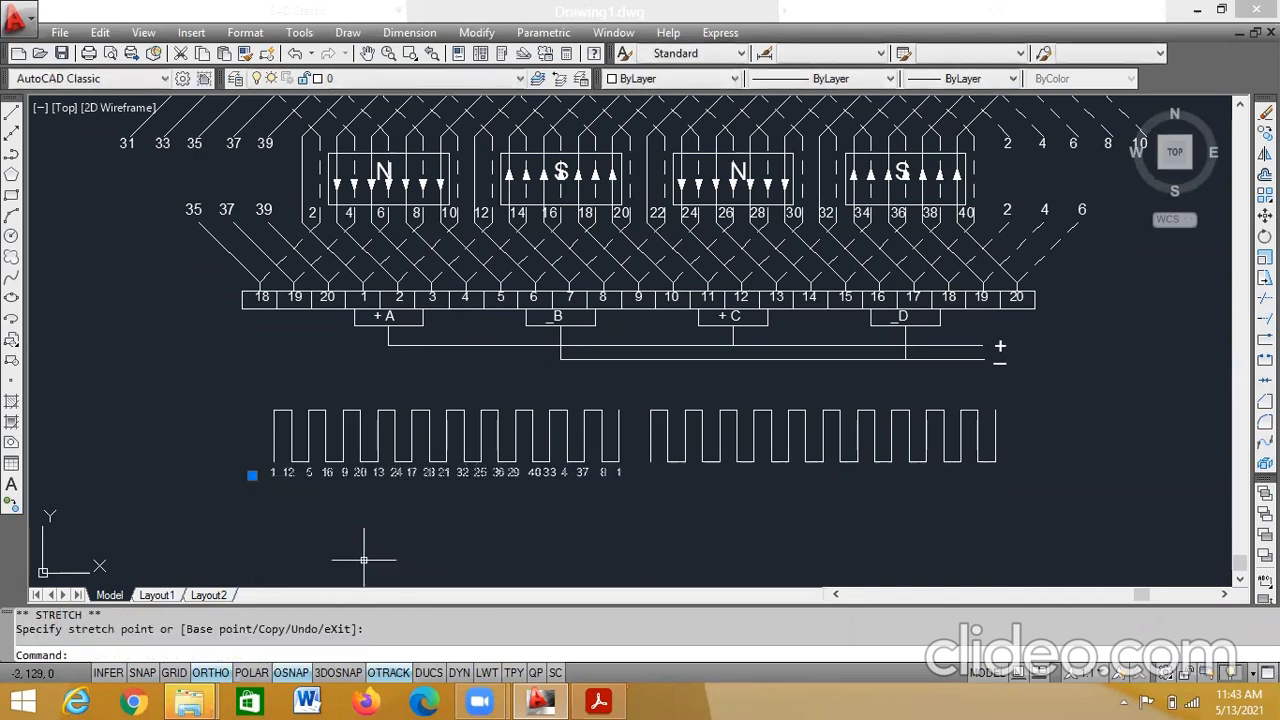
pyautogui.press('Escape')
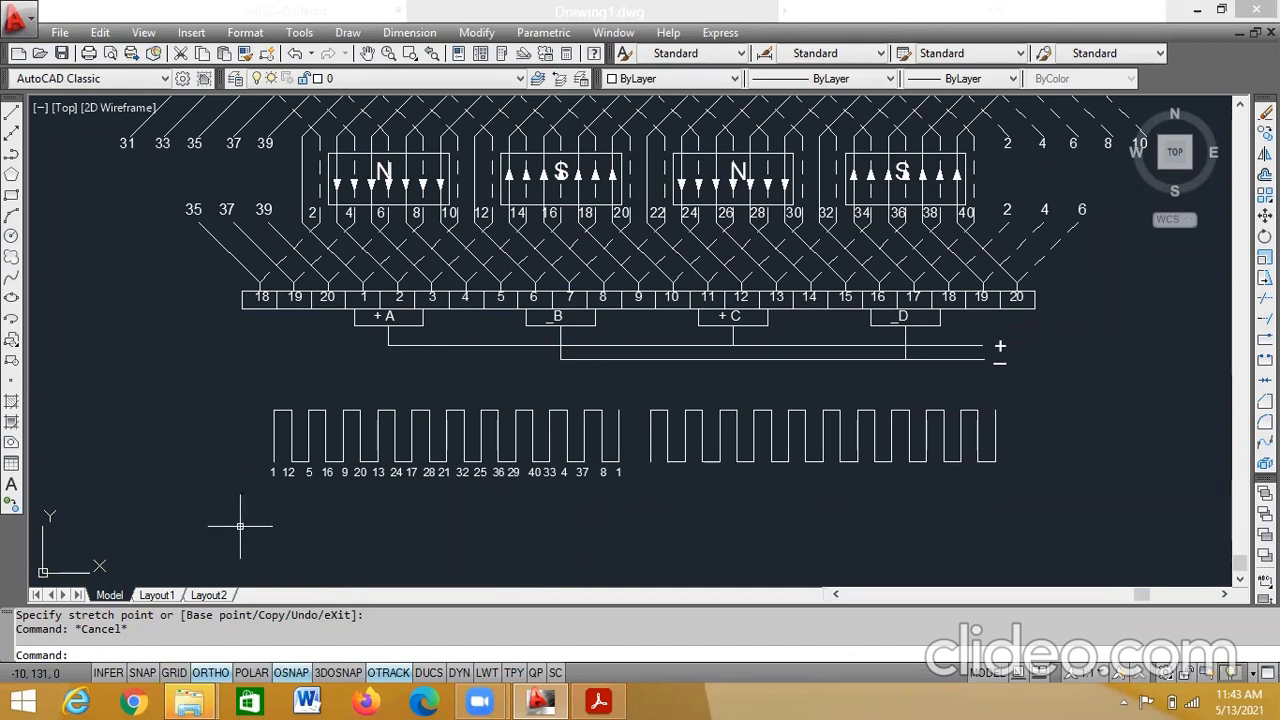
# - Copy the number row horizontally about 22 units to the right, placing it below the second zigzag
pyautogui.click(273, 473)
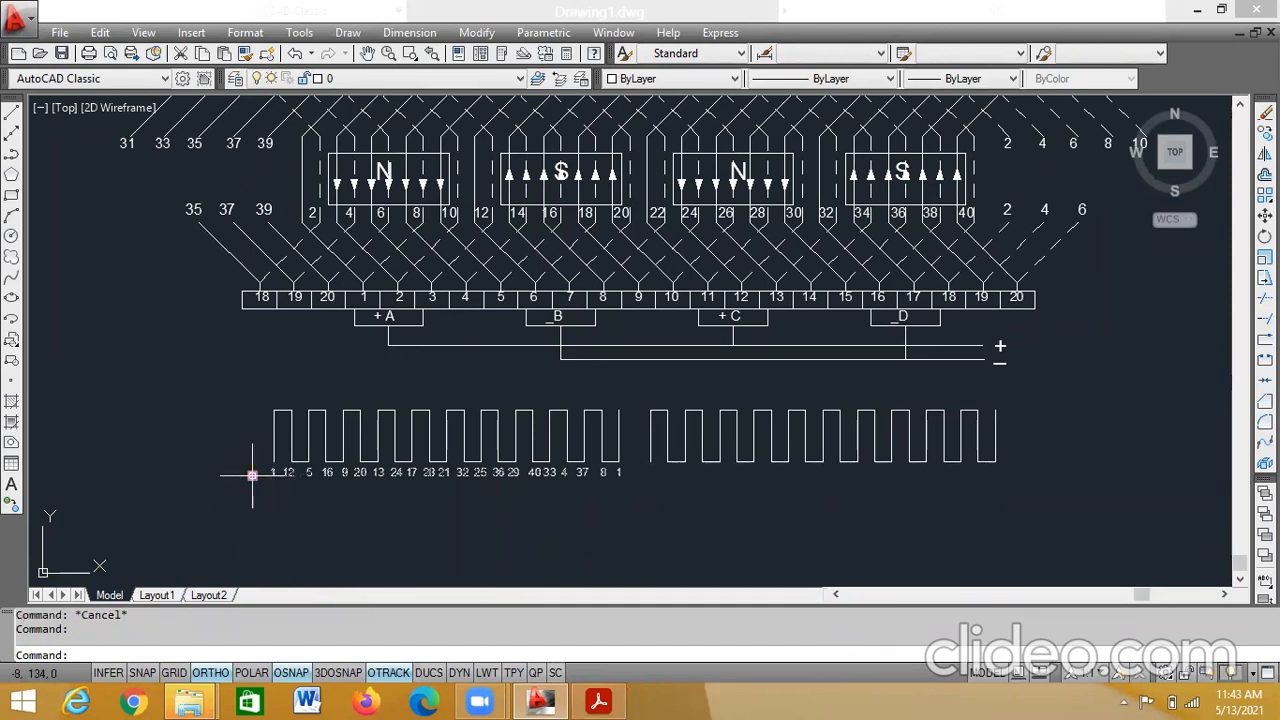
pyautogui.rightClick(252, 475)
pyautogui.click(316, 382)
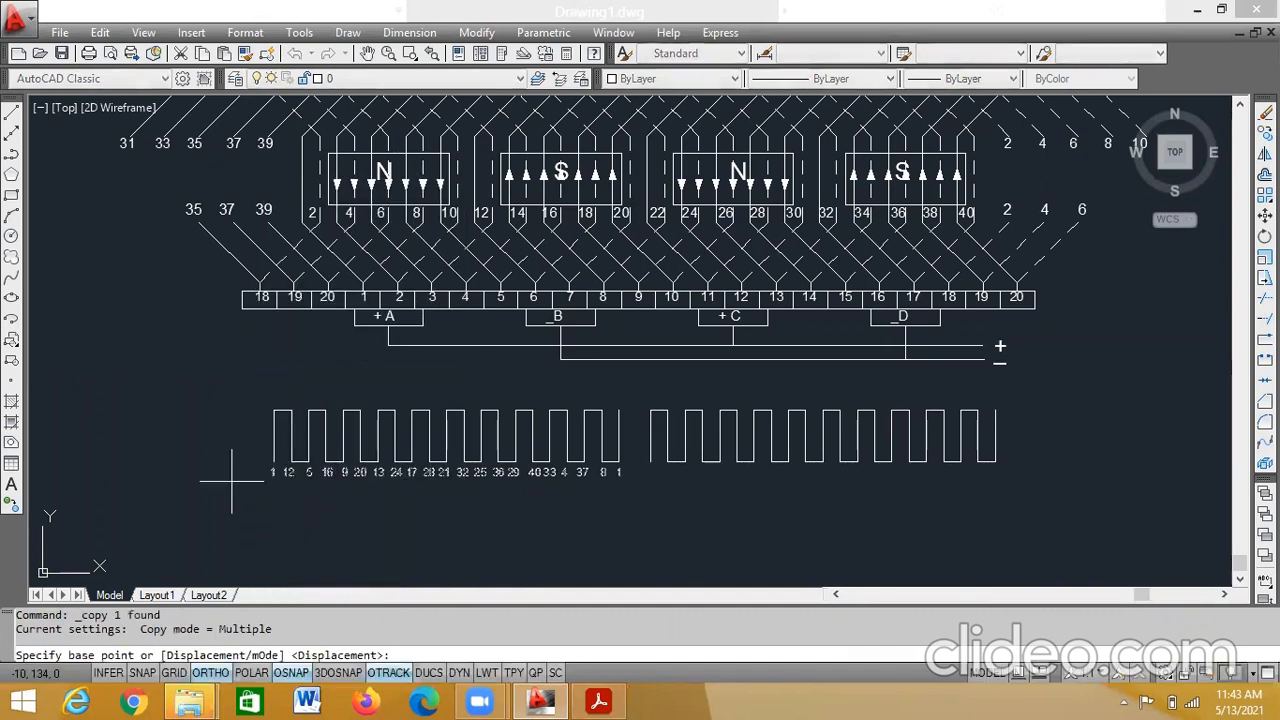
pyautogui.click(262, 476)
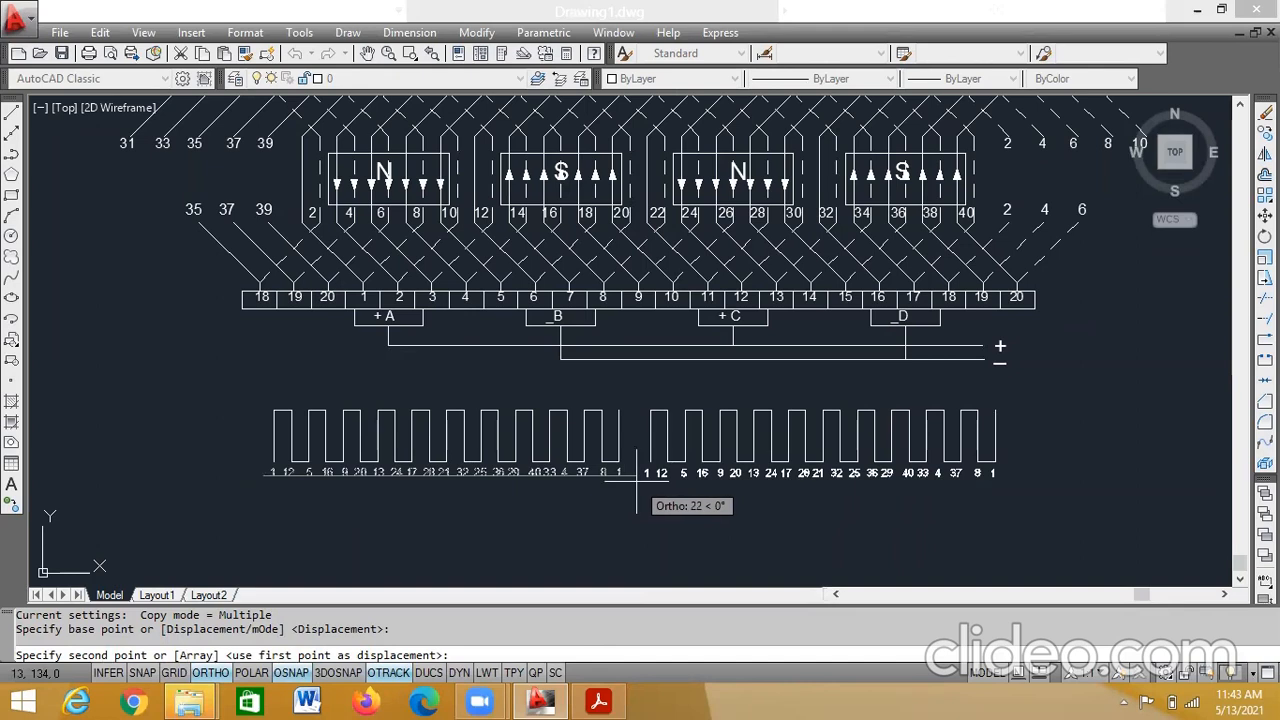
pyautogui.click(702, 500)
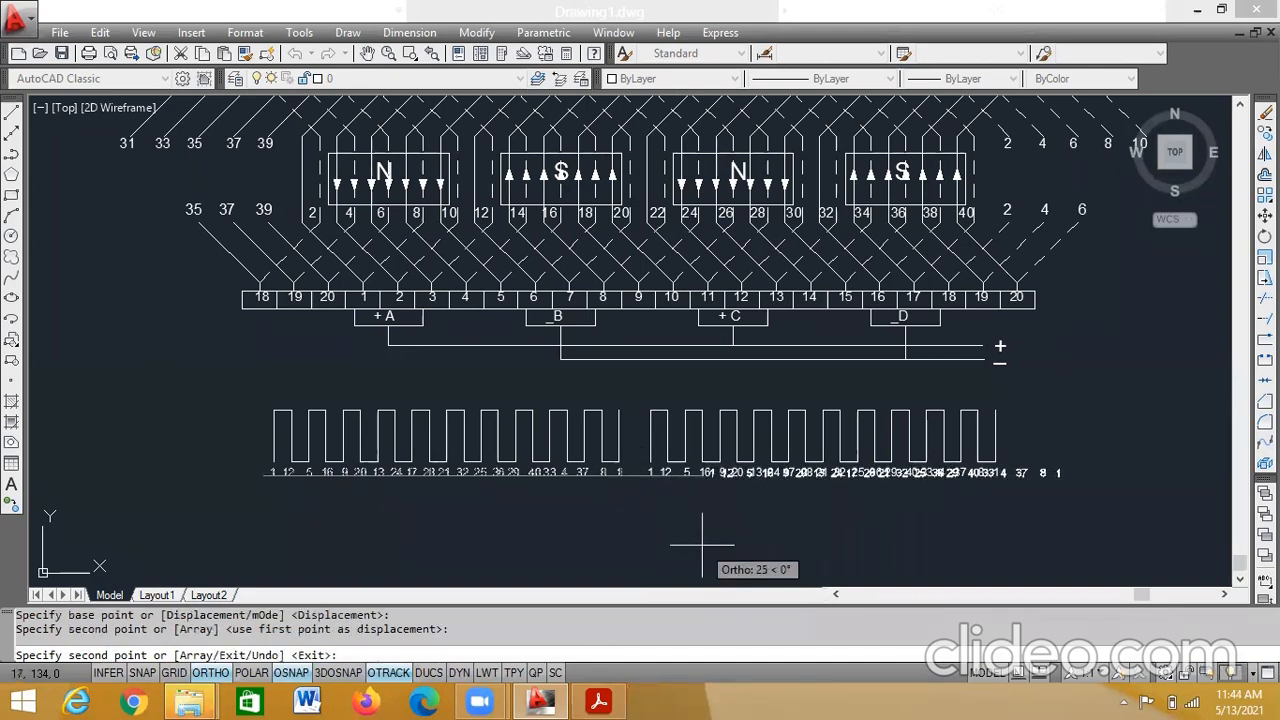
# - Check the second number row in the reference PDF and change the first two numbers below the second zigzag to 3 and 14
pyautogui.press('Escape')
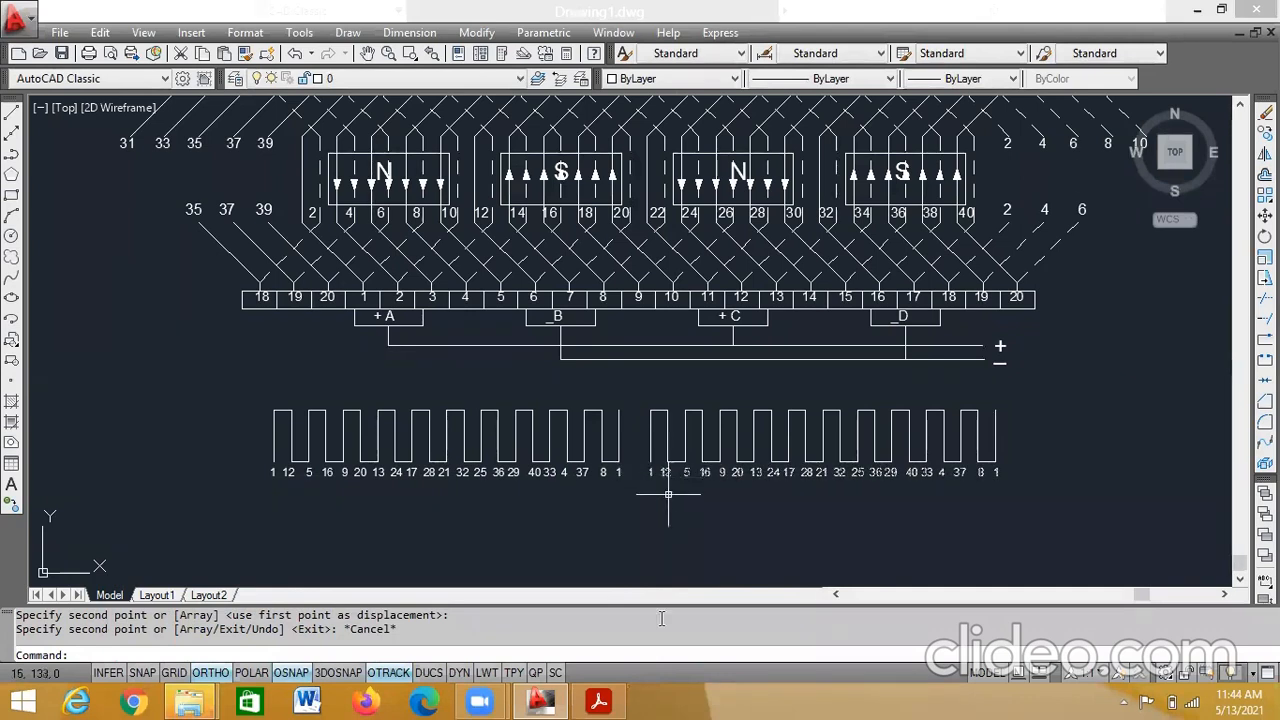
pyautogui.click(602, 701)
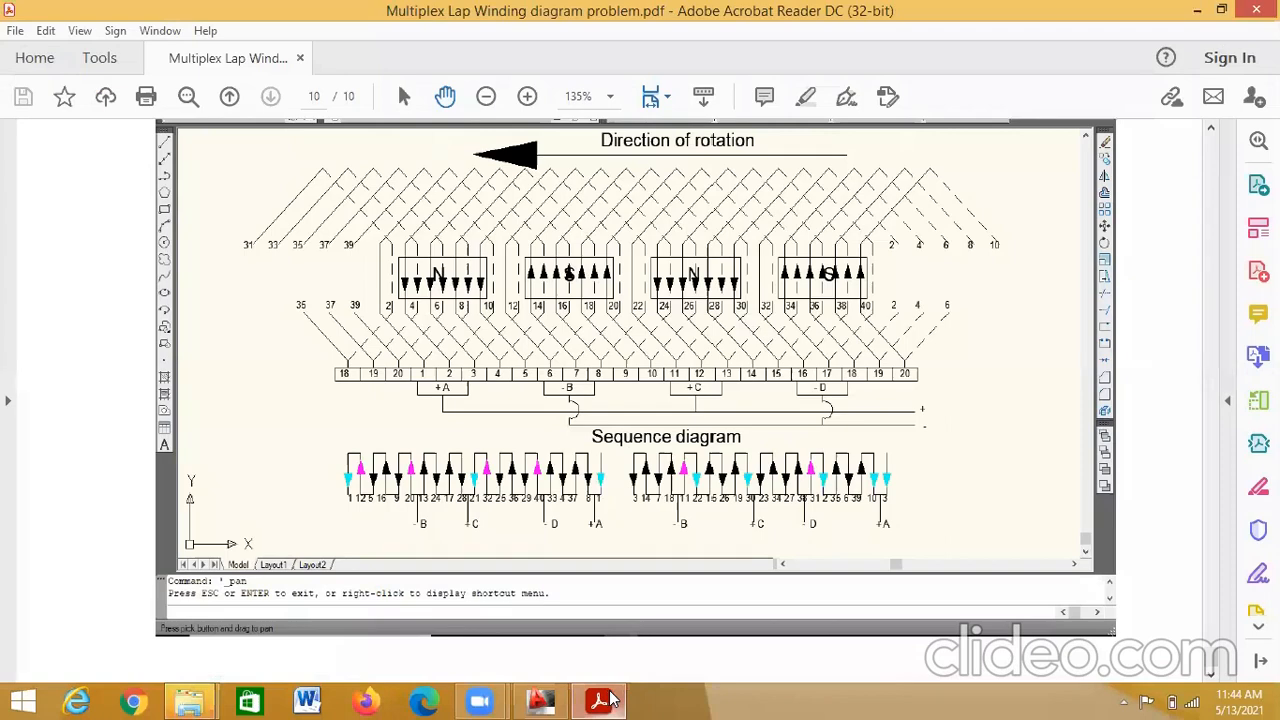
pyautogui.click(604, 701)
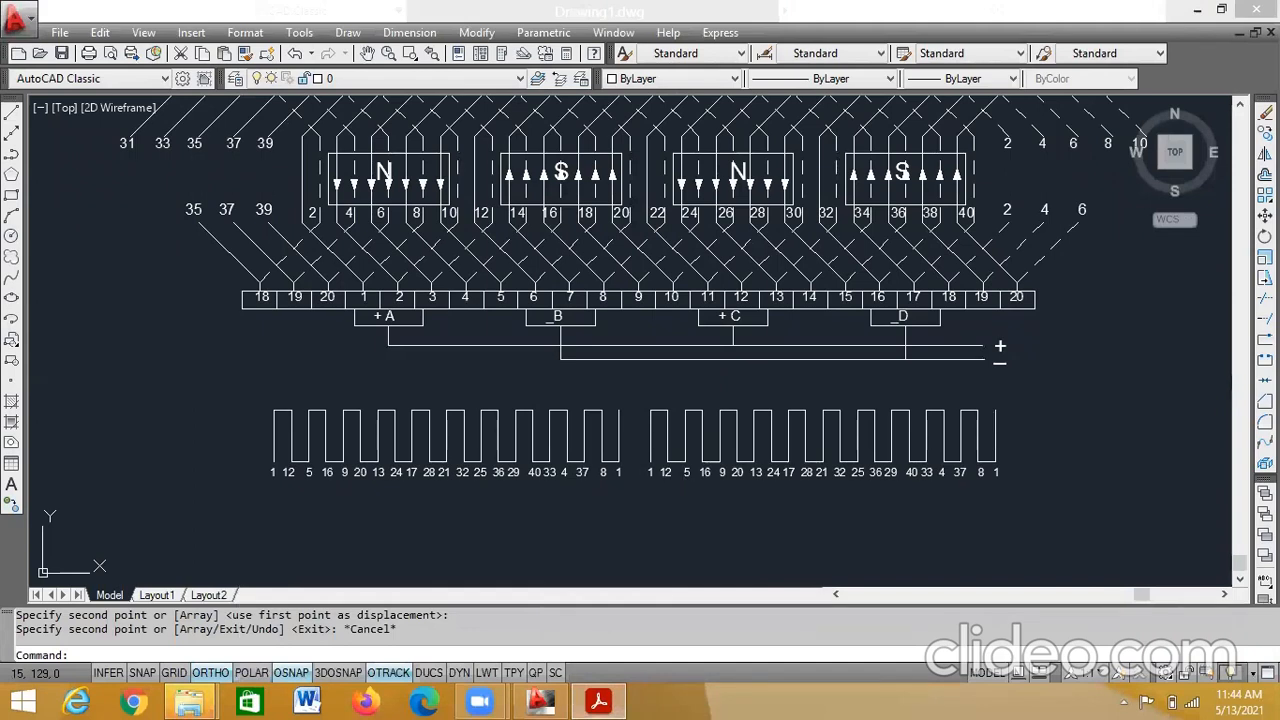
pyautogui.doubleClick(649, 479)
pyautogui.click(649, 477)
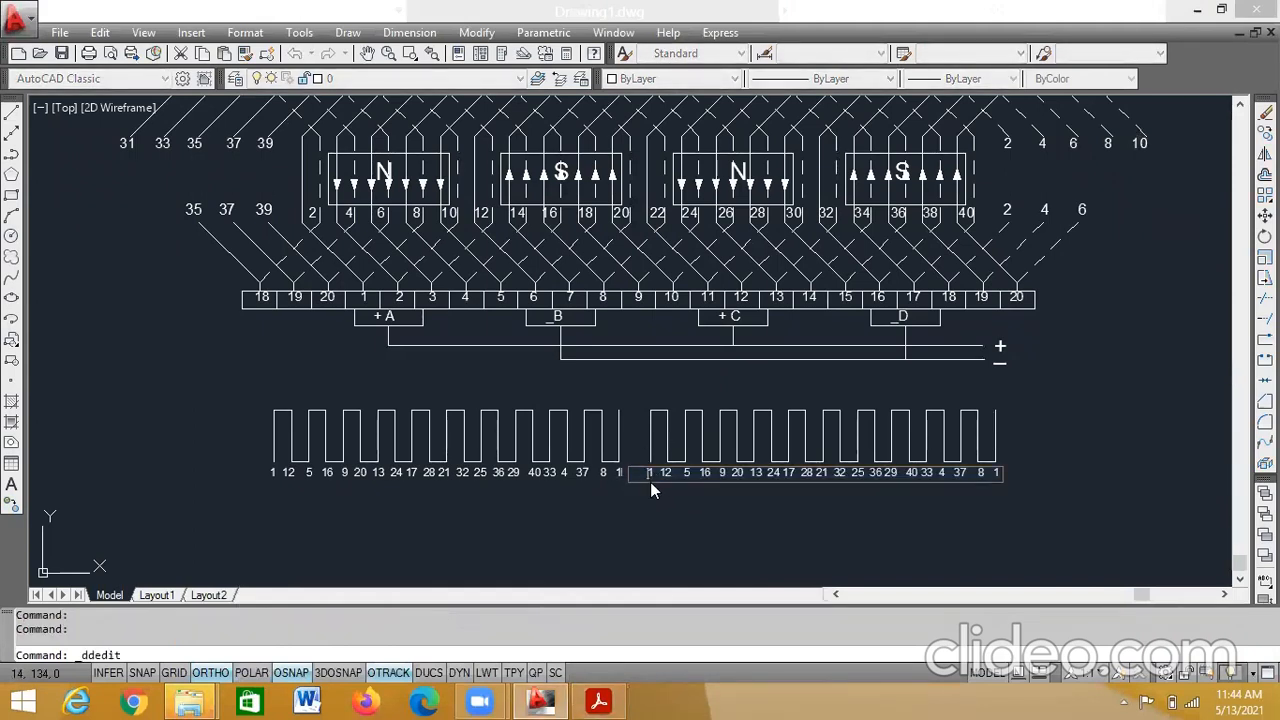
pyautogui.write('3')
pyautogui.press('Delete')
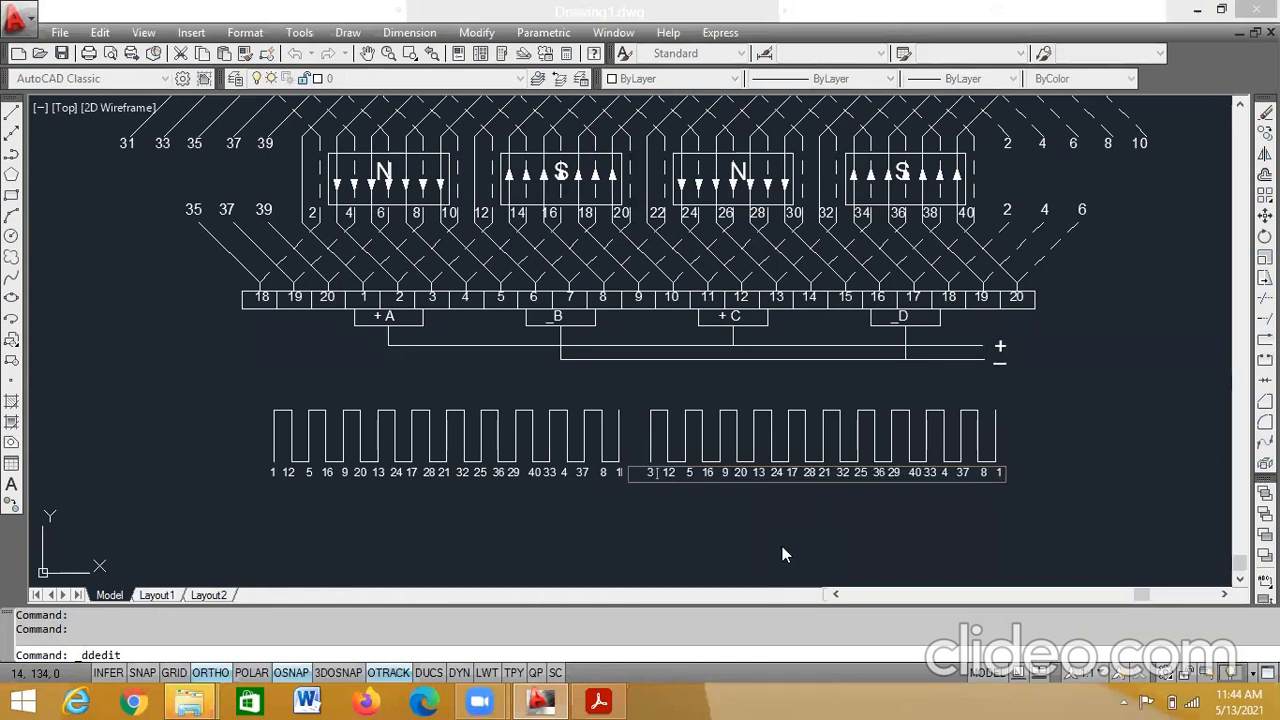
pyautogui.click(680, 476)
pyautogui.press('BackSpace')
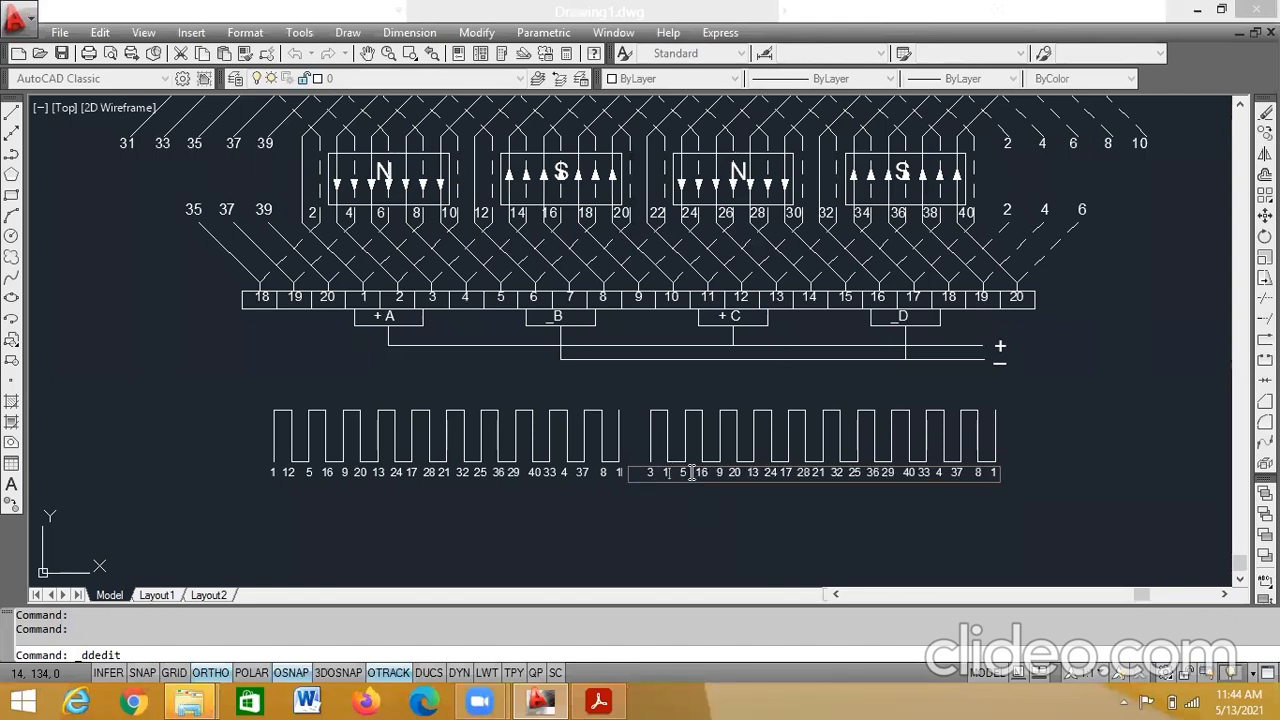
pyautogui.write('4')
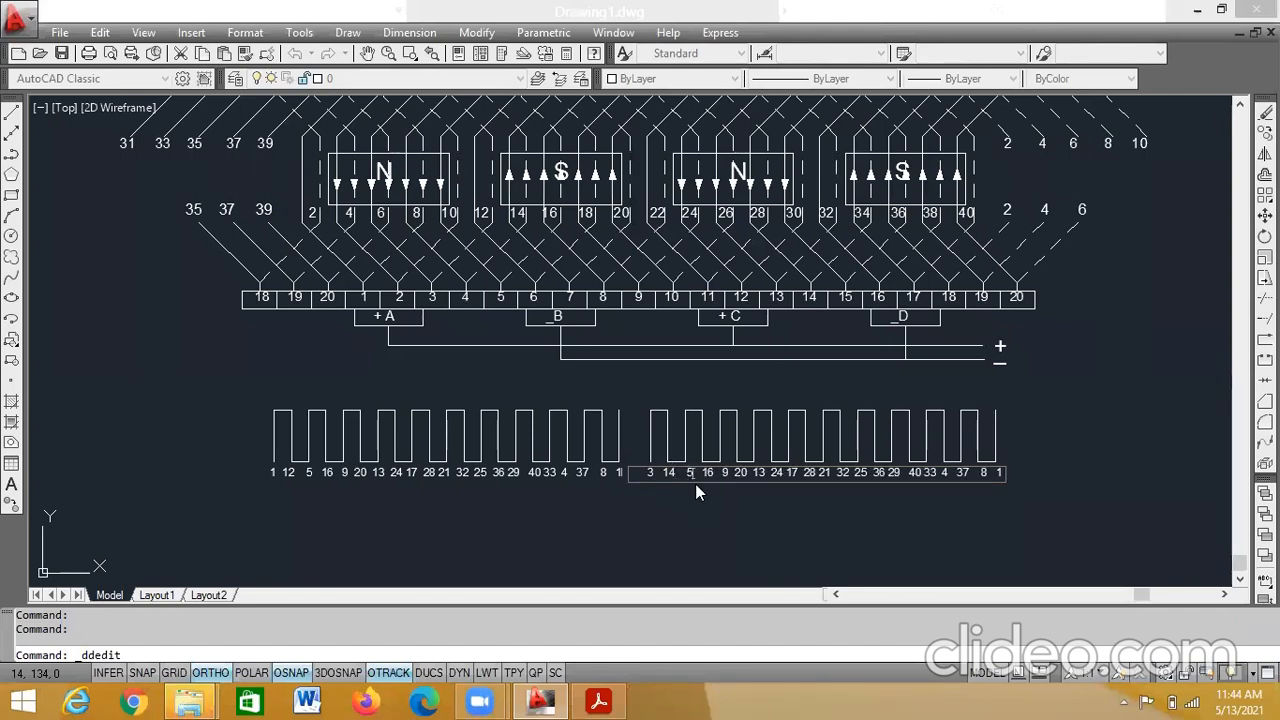
# - Change the numbers following 14 in the second row to 7, 18, 11 and 22, adjusting the spaces to suit
pyautogui.press('BackSpace')
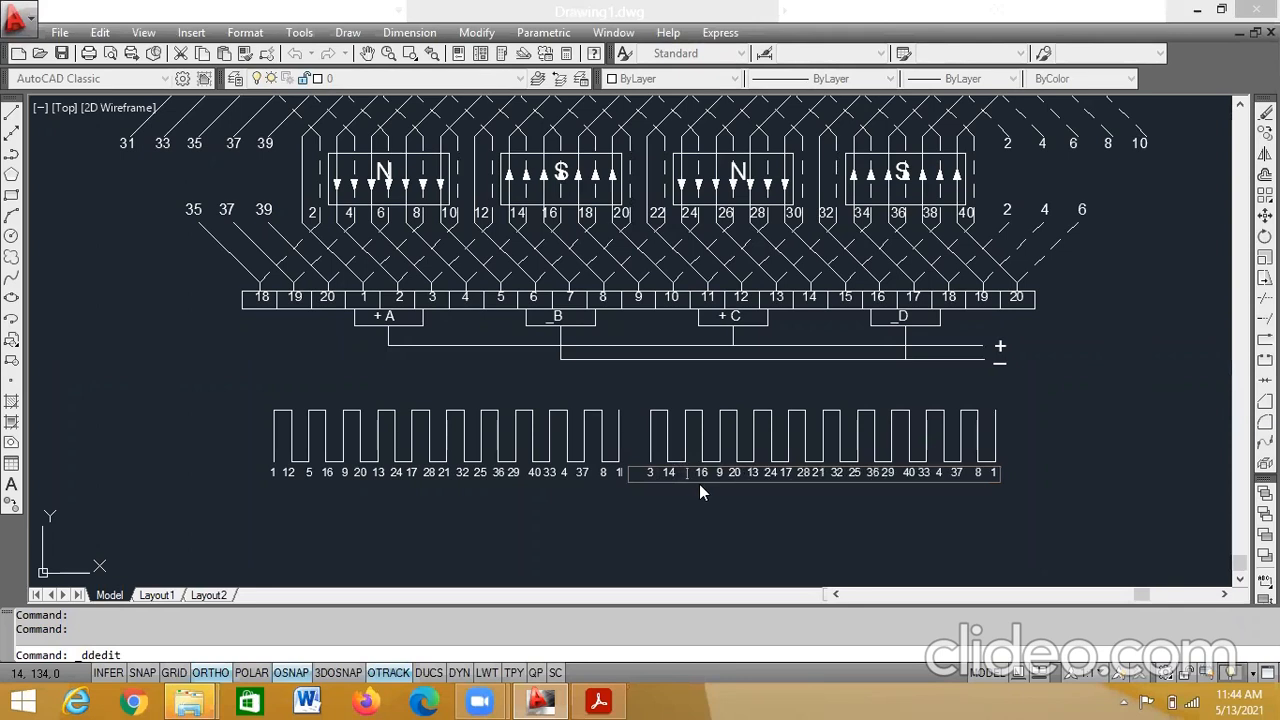
pyautogui.write('7')
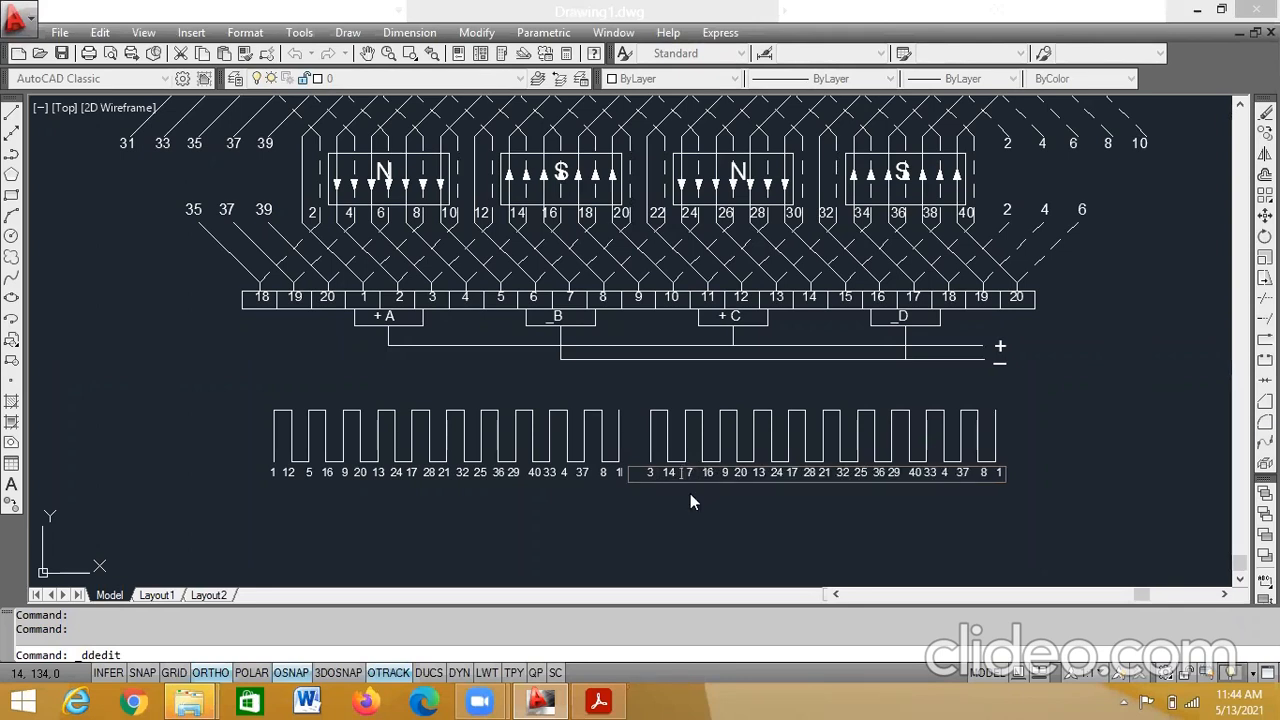
pyautogui.press('Delete')
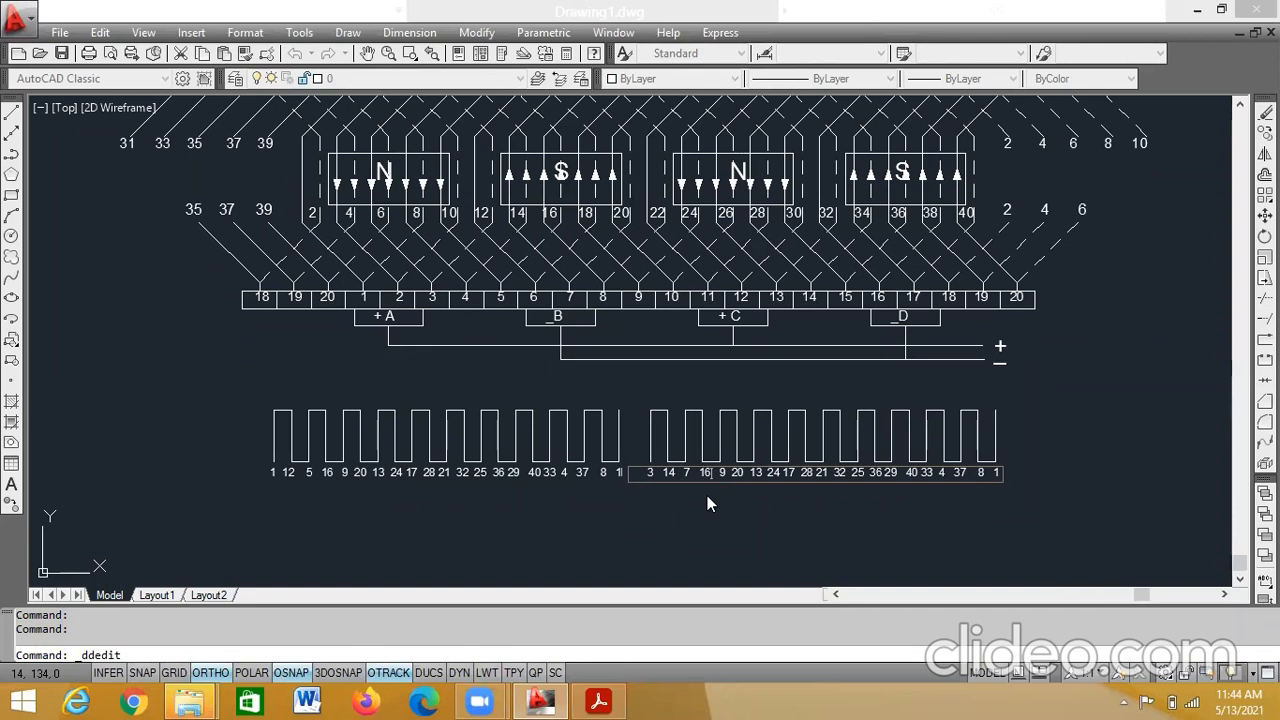
pyautogui.press('BackSpace')
pyautogui.write('8')
pyautogui.press('BackSpace')
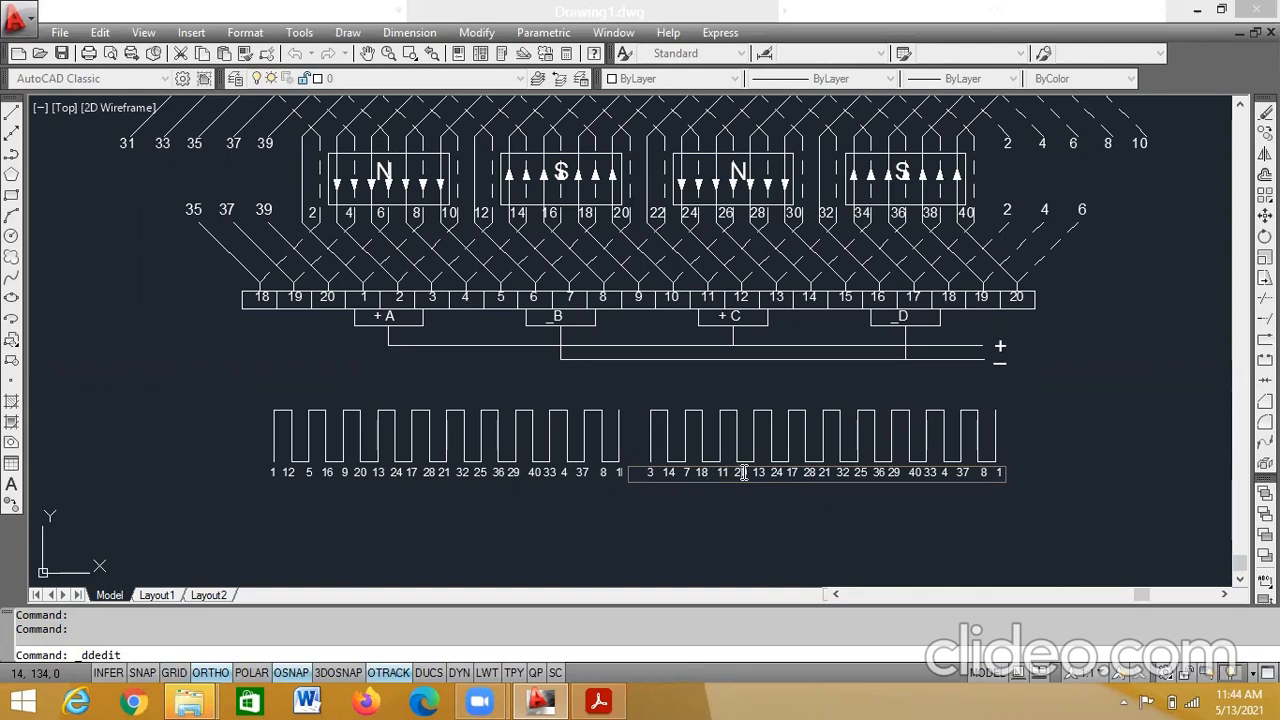
pyautogui.write('2')
# - Change the numbers following 22 in the second row to 15, 26, 19, 30 and 23
pyautogui.write('26')
pyautogui.doubleClick(790, 472)
pyautogui.write('19')
pyautogui.doubleClick(808, 472)
pyautogui.write('30')
pyautogui.press('BackSpace')
pyautogui.write('3')
# - Change the numbers following 23 in the second row to 34, 27 and 38
pyautogui.press('BackSpace')
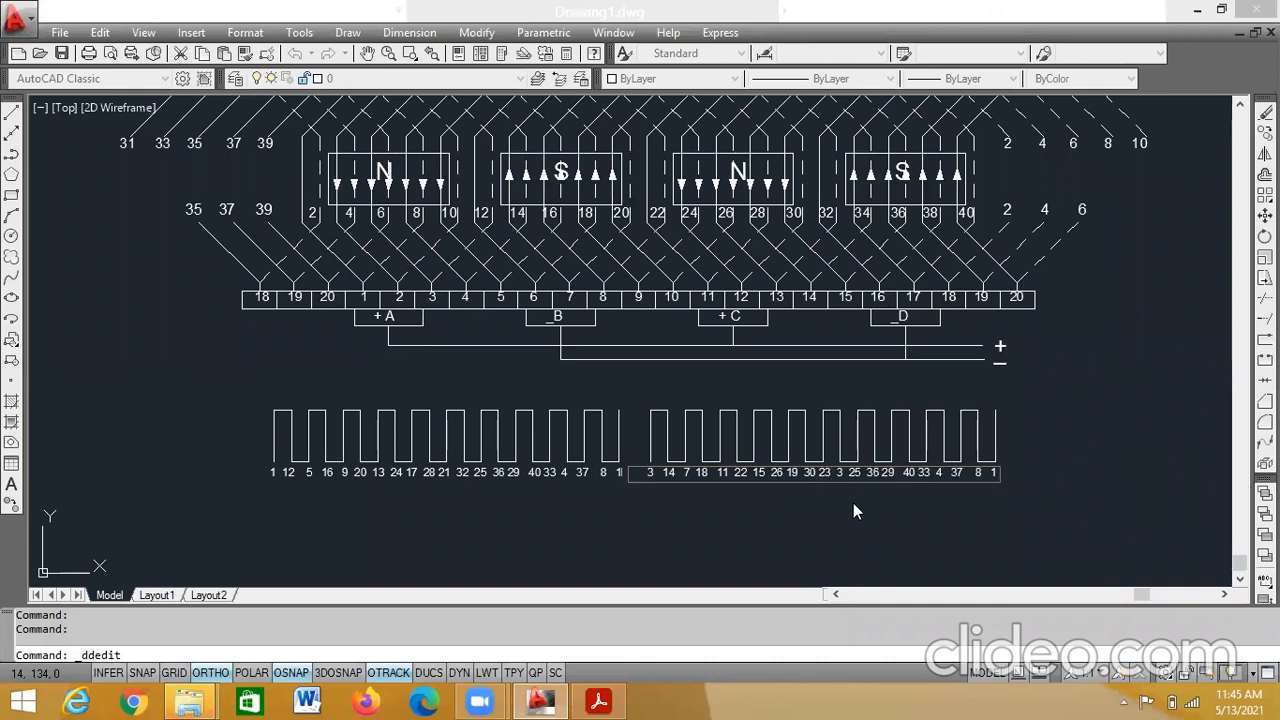
pyautogui.write('4')
pyautogui.press('BackSpace')
pyautogui.write('7')
pyautogui.press('BackSpace')
pyautogui.write('8')
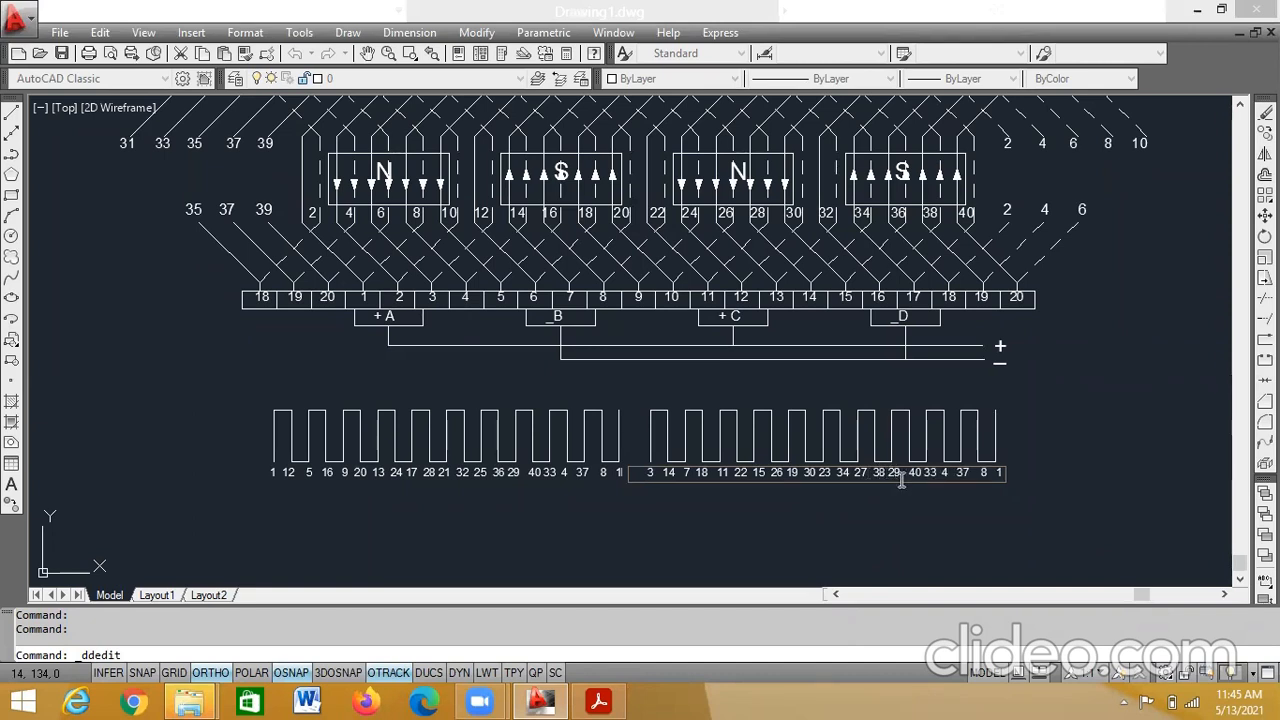
# - Change the number following 38 in the second row to 31 and correct the spacing around it
pyautogui.write(' 2931')
pyautogui.press('BackSpace')
pyautogui.press('BackSpace')
pyautogui.press('BackSpace')
pyautogui.press('BackSpace')
pyautogui.press('BackSpace')
pyautogui.write('1')
pyautogui.click(890, 472)
pyautogui.write('3')
# - Change the numbers following 31 in the second row to 2, 35, 6 and 39, and finish the text edit
pyautogui.click(921, 471)
pyautogui.write('2')
pyautogui.press('BackSpace')
pyautogui.write('5 6 39')
pyautogui.click(936, 496)
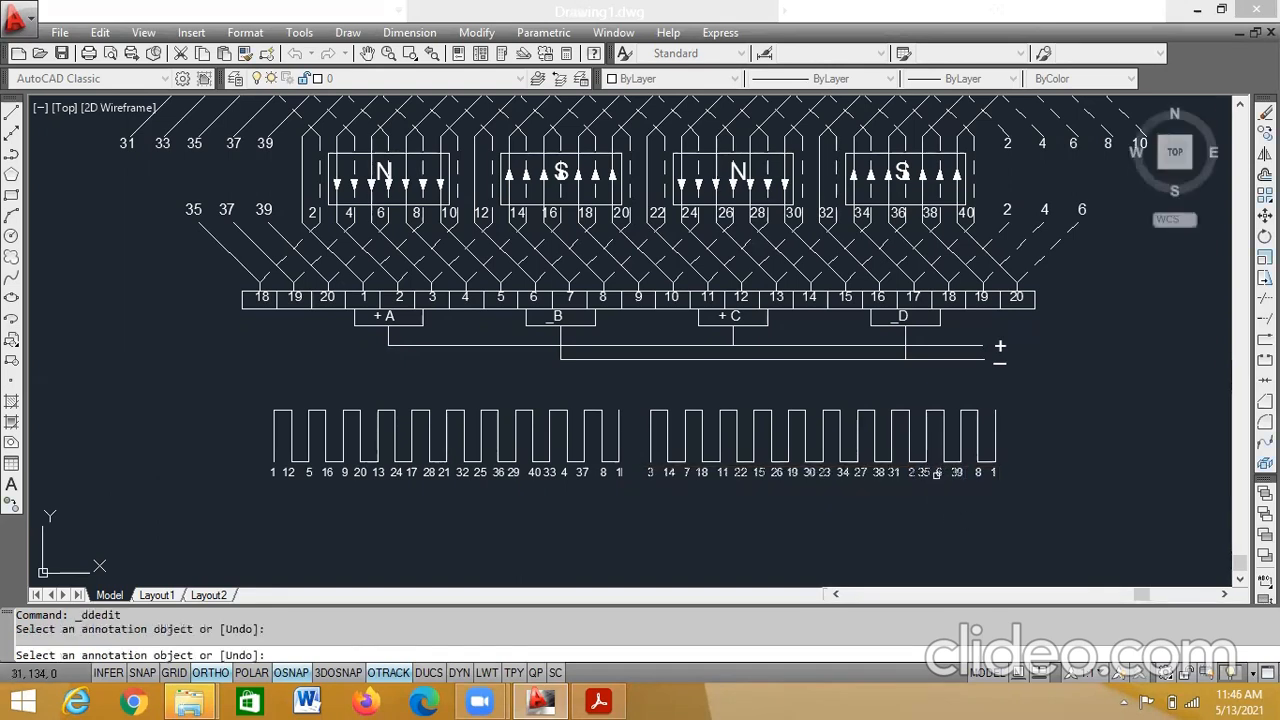
pyautogui.press('Escape')
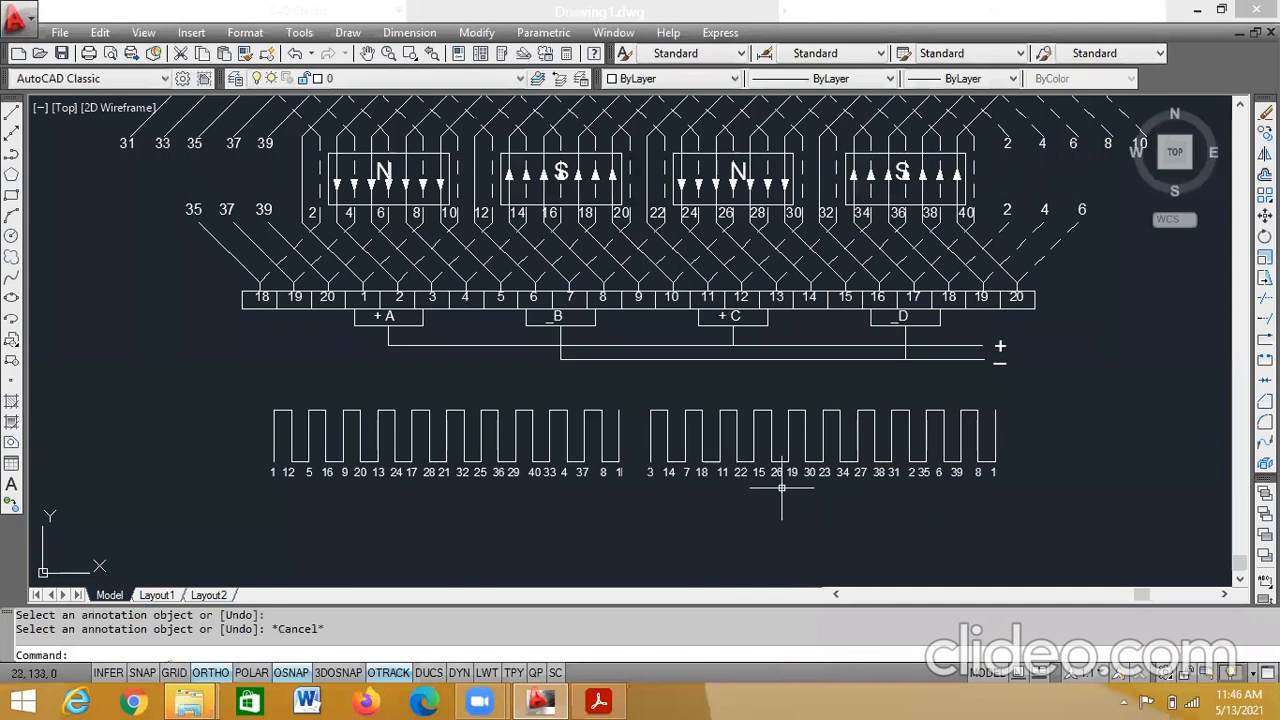
# - Widen the gap before 6 in the second row and change its last two numbers to 10 and 3
pyautogui.click(660, 482)
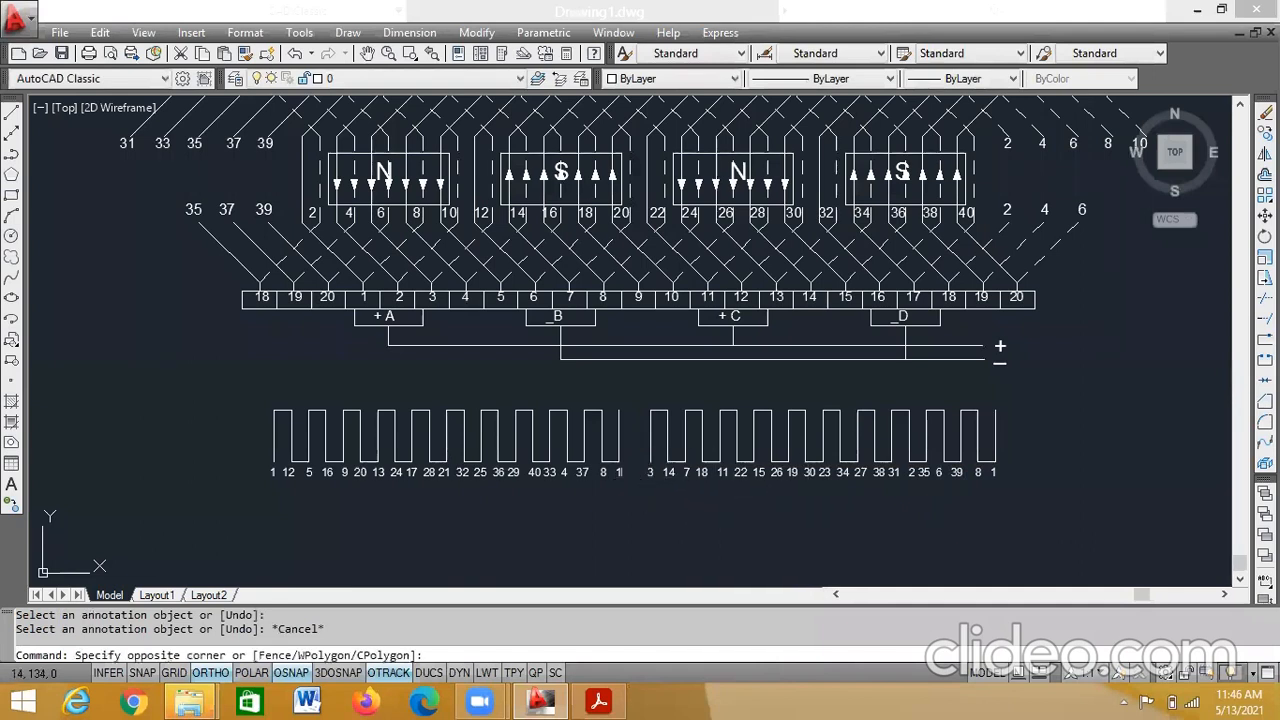
pyautogui.click(650, 480)
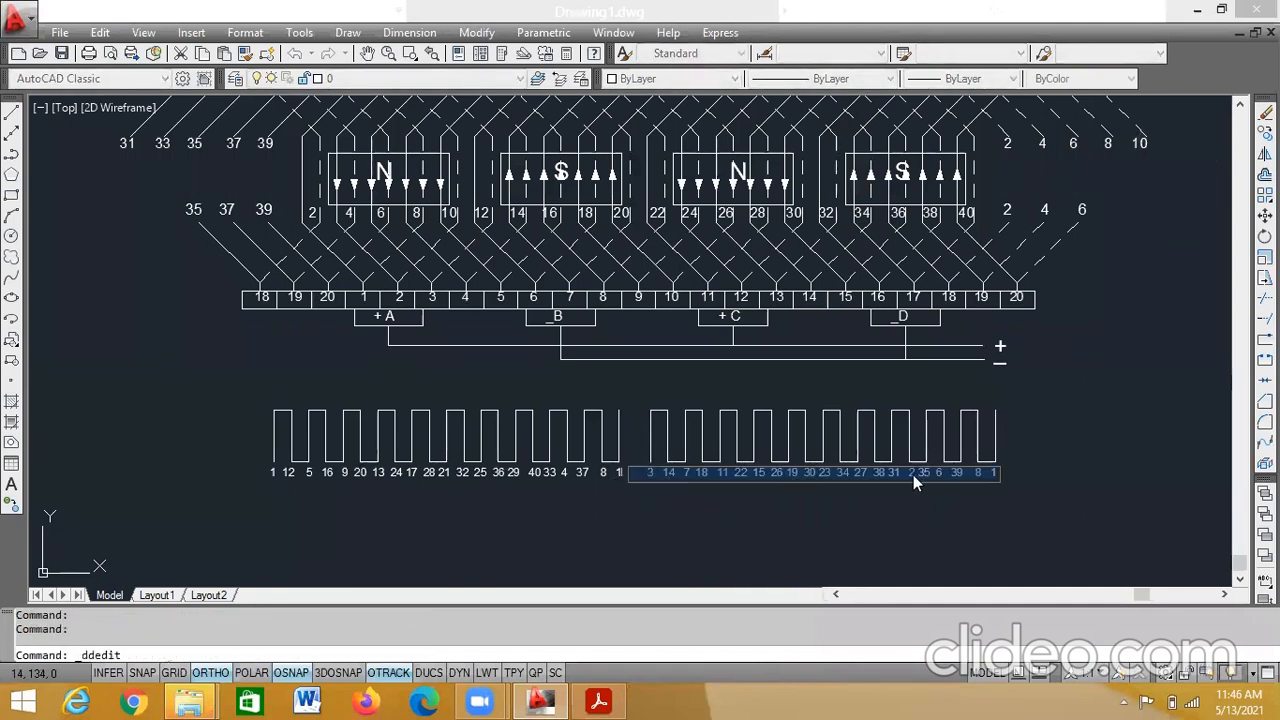
pyautogui.doubleClick(952, 471)
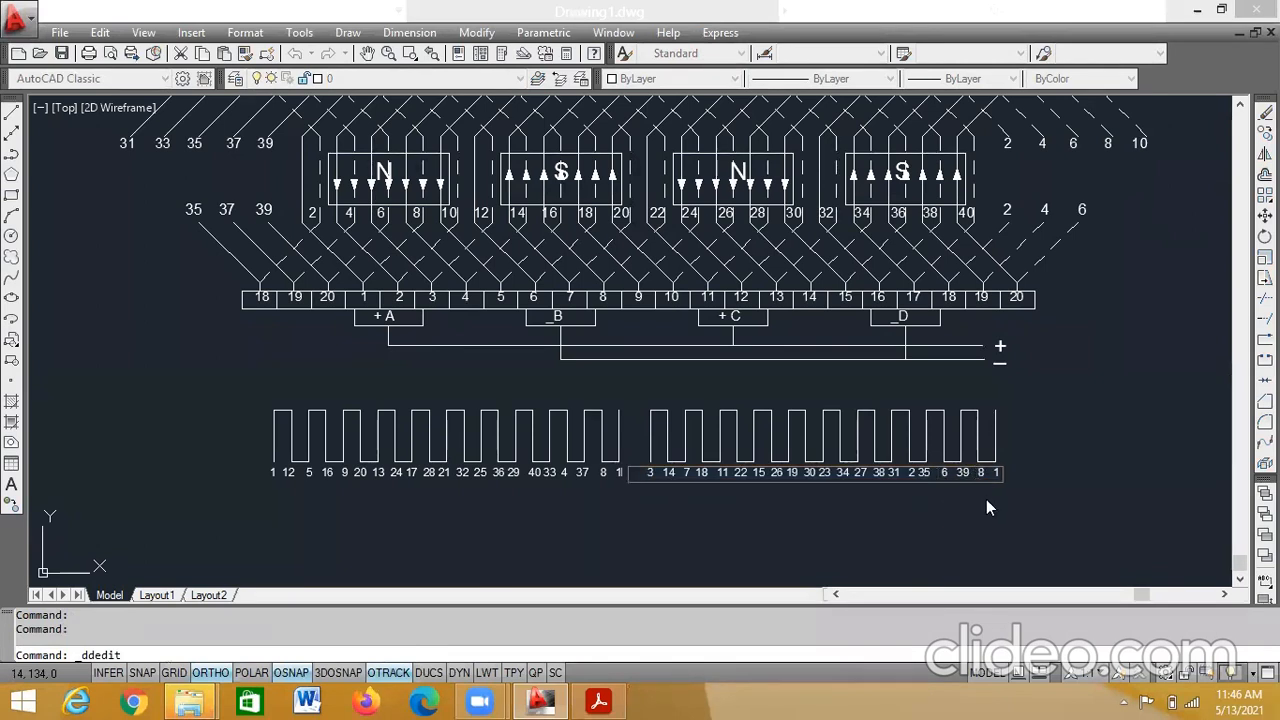
pyautogui.write('10 31')
pyautogui.press('BackSpace')
pyautogui.click(990, 474)
pyautogui.click(1008, 495)
pyautogui.press('Escape')
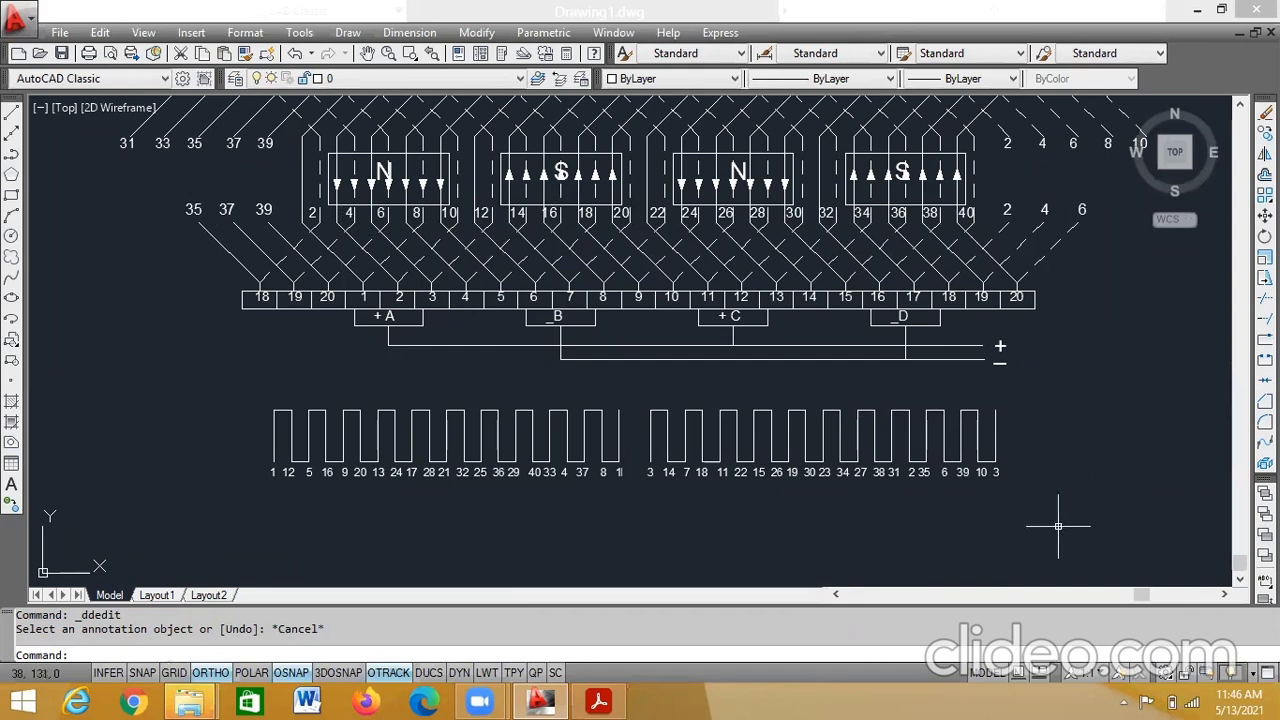
# - Compare the sequence diagram in the reference PDF with the drawing, examining its arrow directions and conductor numbers
pyautogui.click(597, 699)
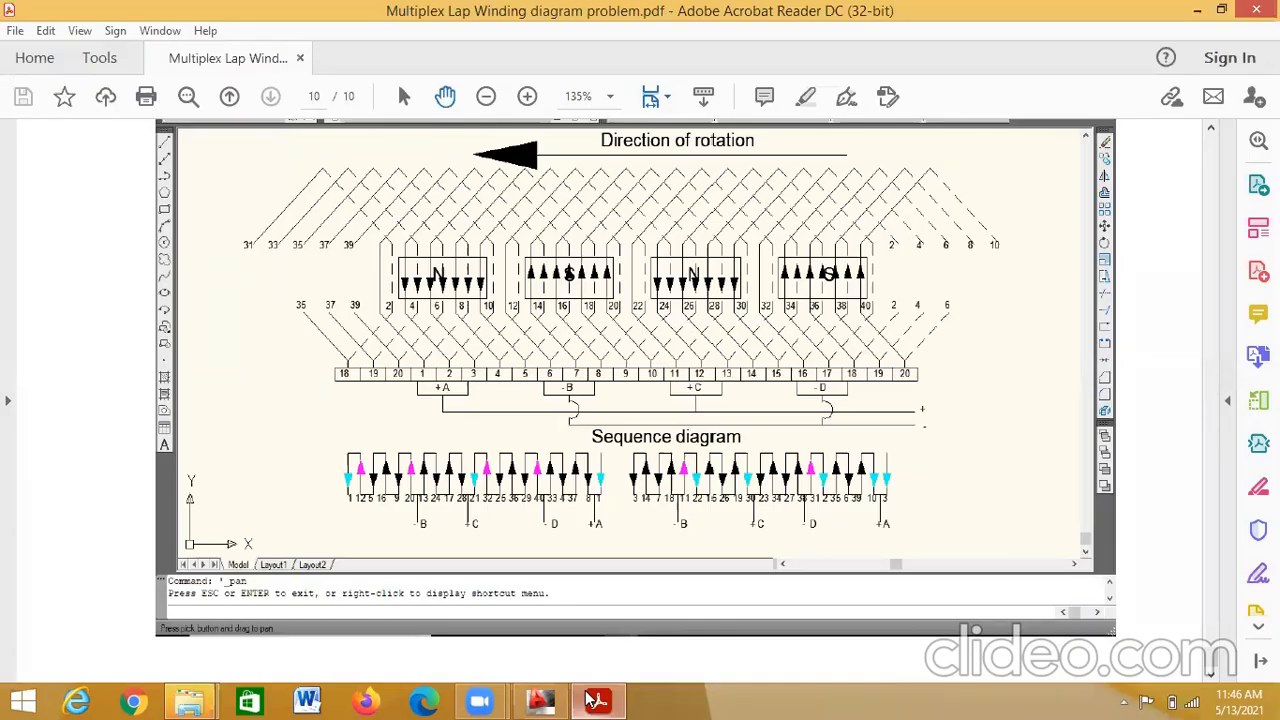
pyautogui.click(597, 700)
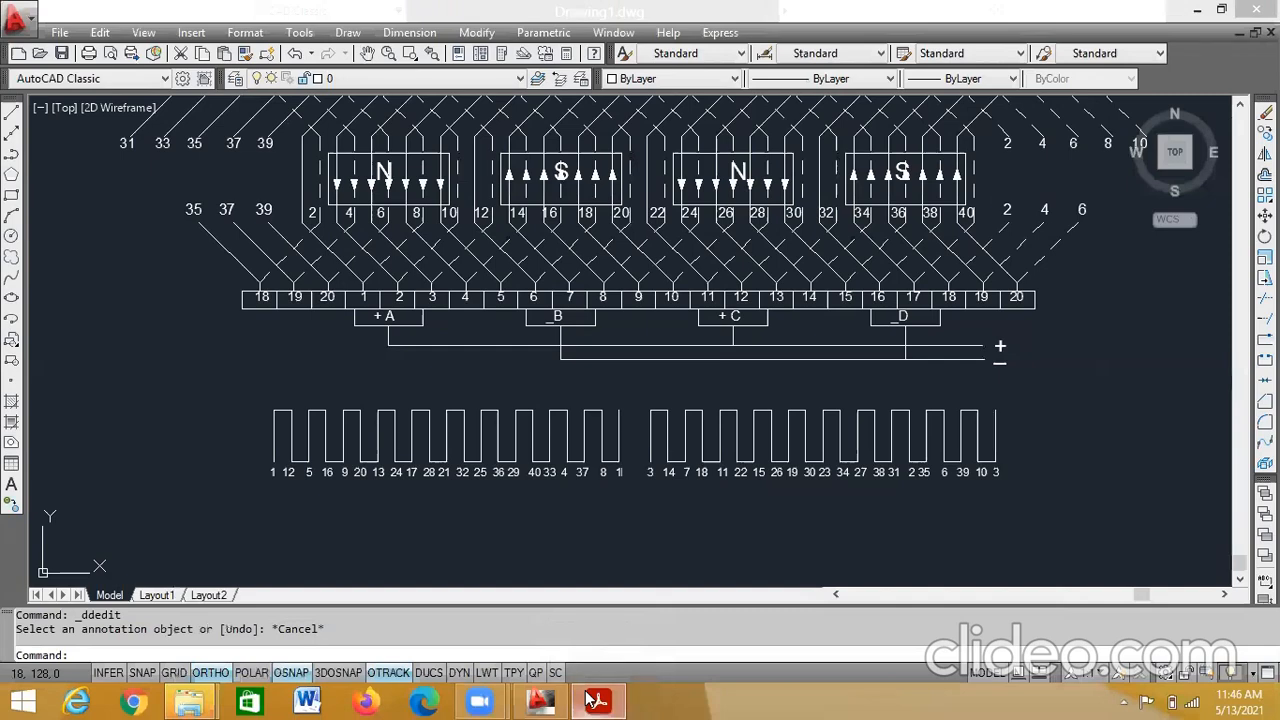
pyautogui.click(597, 700)
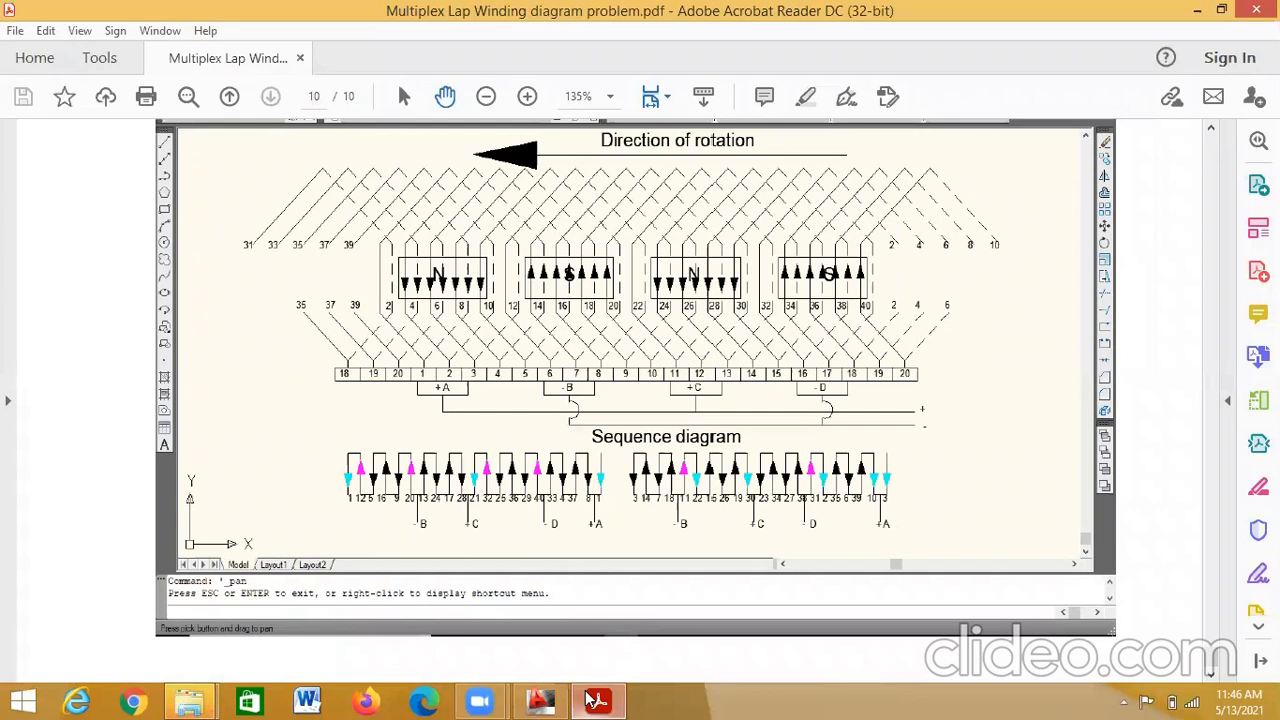
pyautogui.click(596, 700)
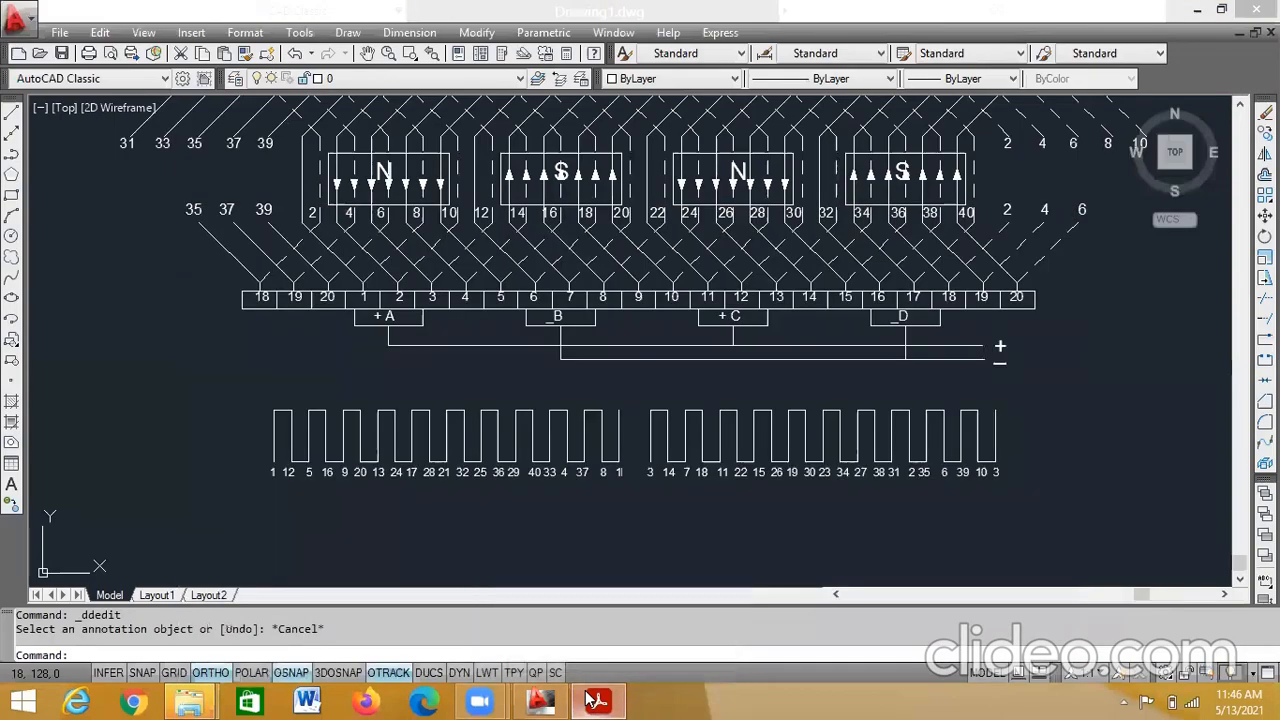
pyautogui.click(596, 700)
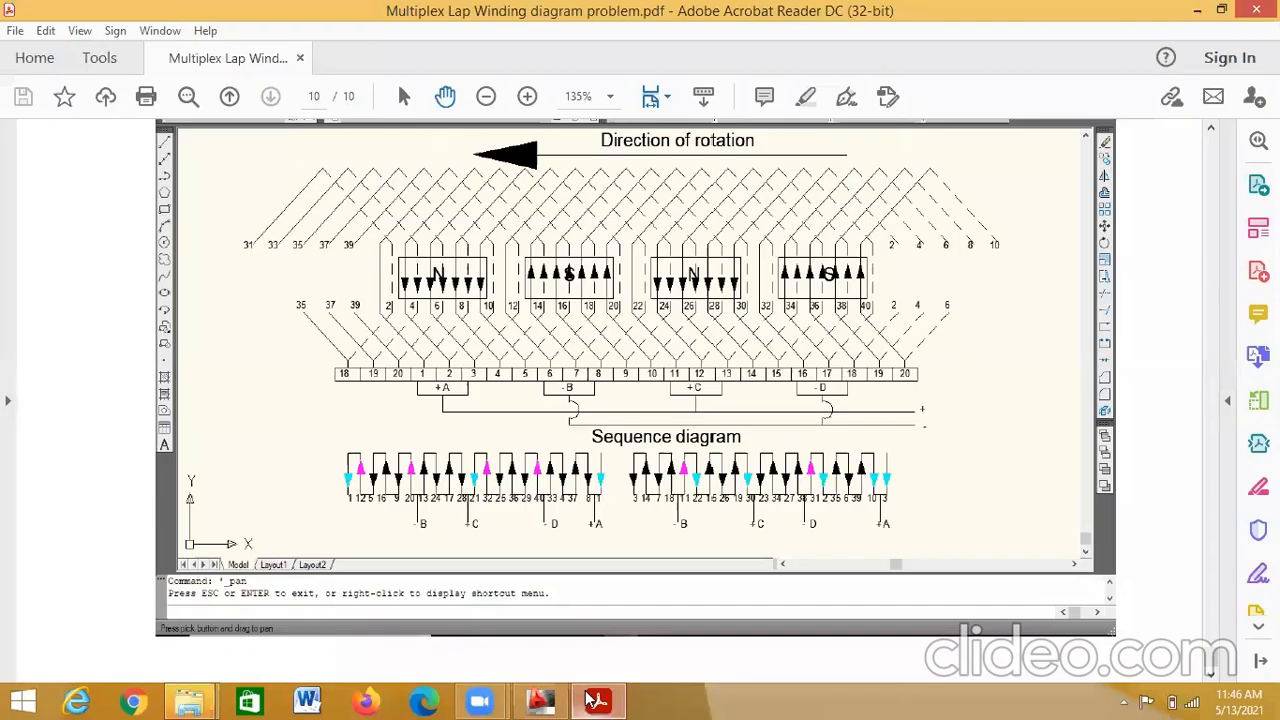
pyautogui.click(596, 700)
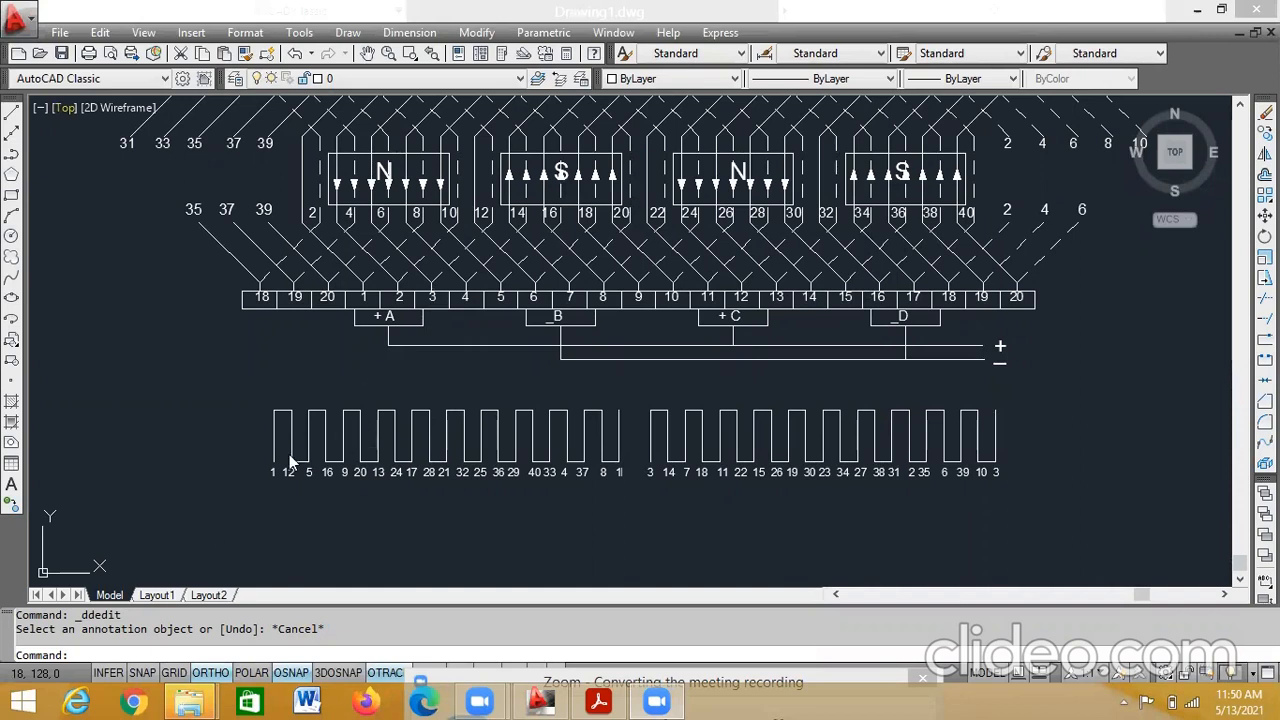
# - Copy the first N pole's leftmost downward arrow onto conductors 5 and 4 of the first zigzag and 7, 6 and the last 3 of the second
pyautogui.click(337, 184)
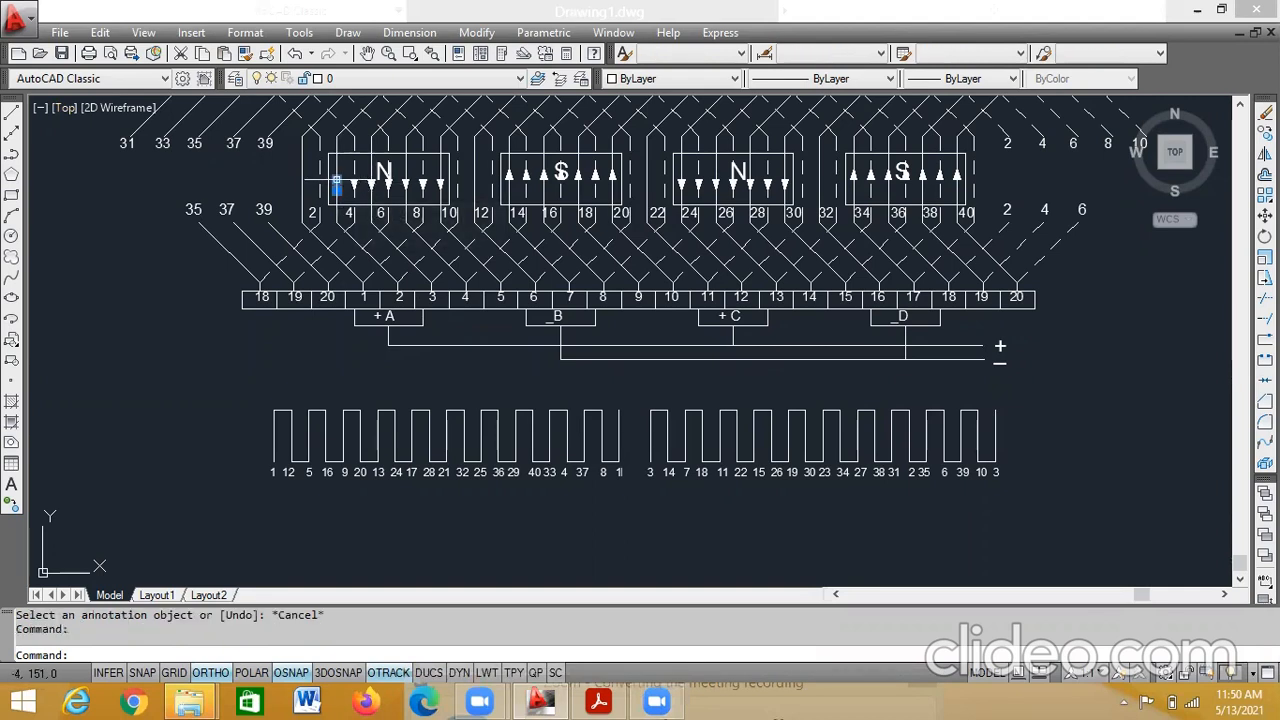
pyautogui.rightClick(337, 184)
pyautogui.click(424, 365)
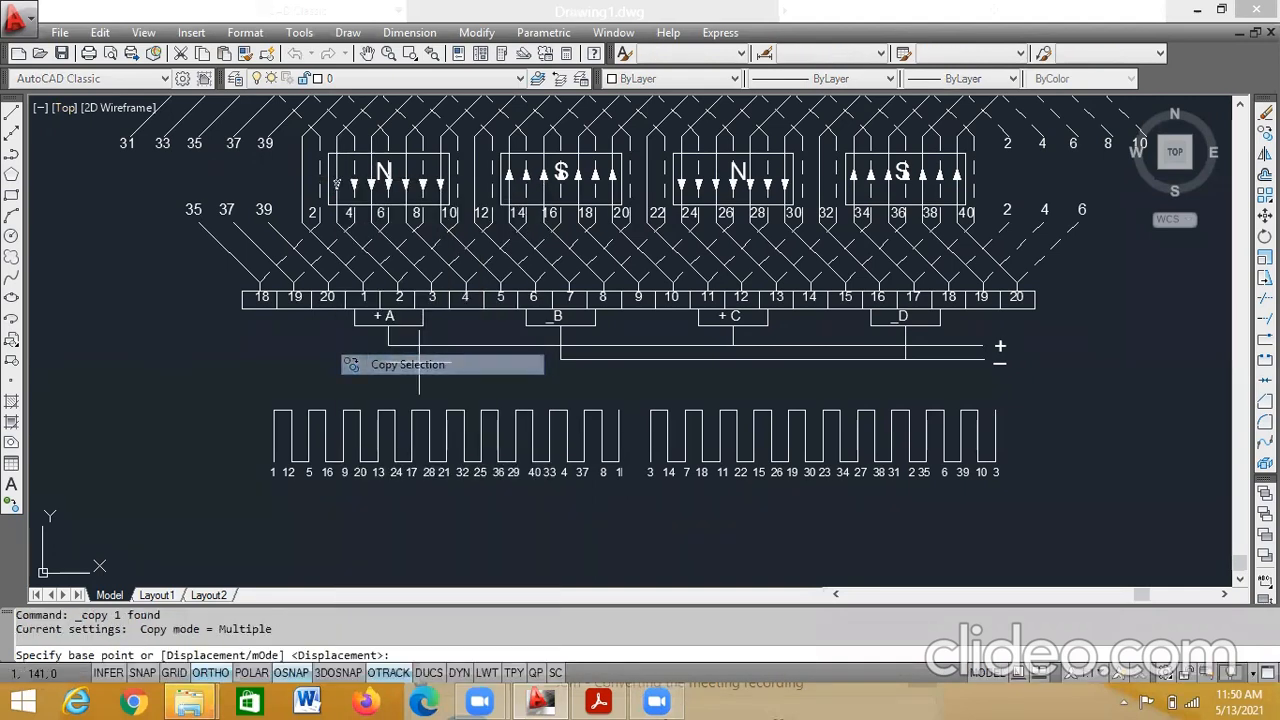
pyautogui.click(340, 182)
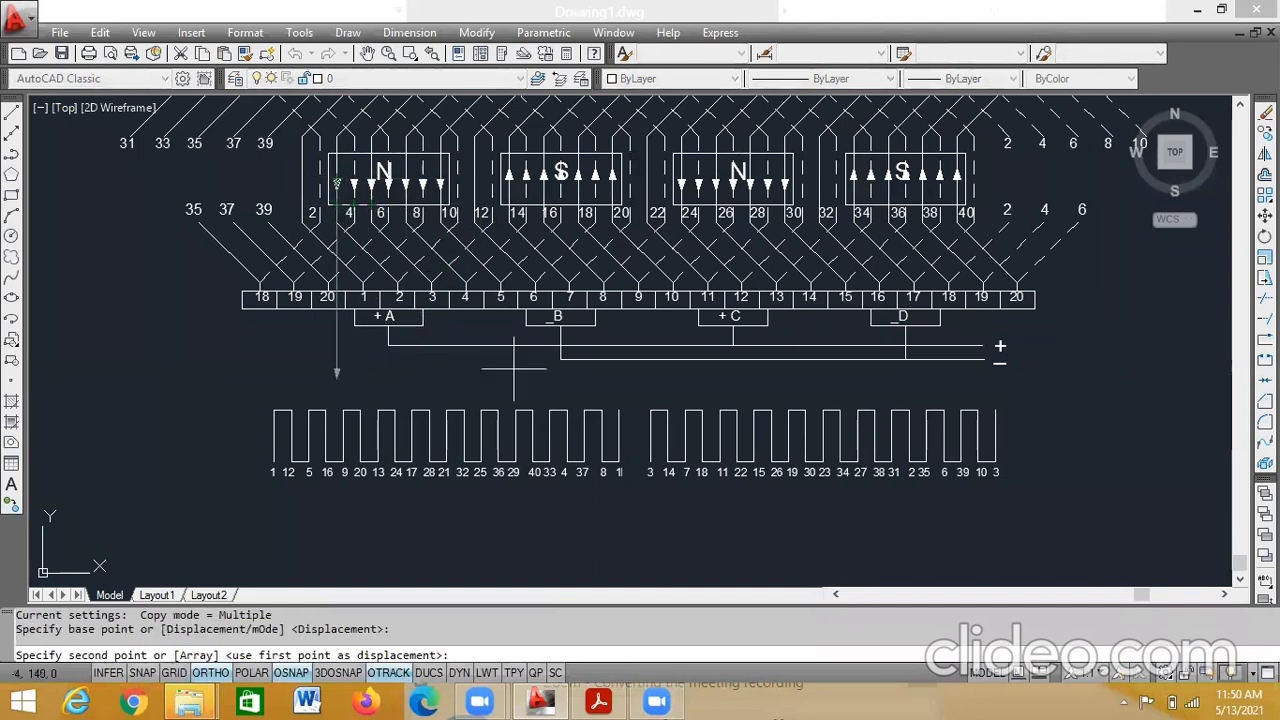
pyautogui.click(995, 437)
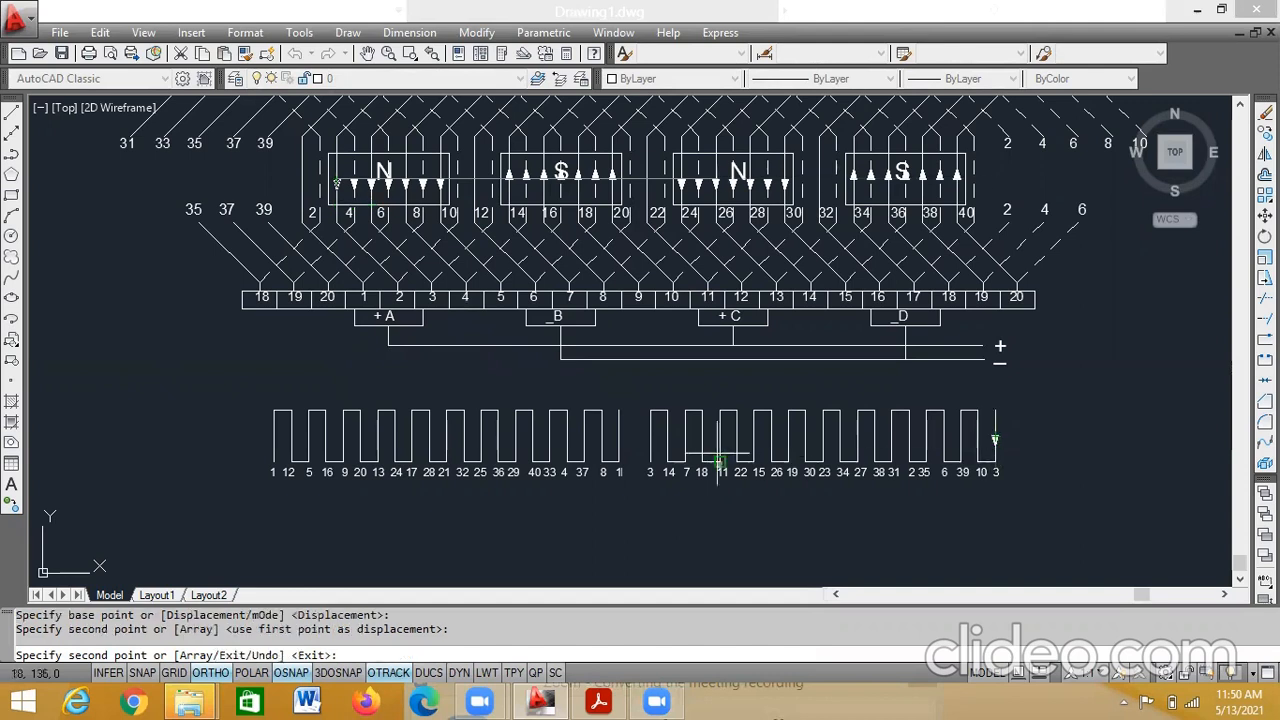
pyautogui.click(566, 437)
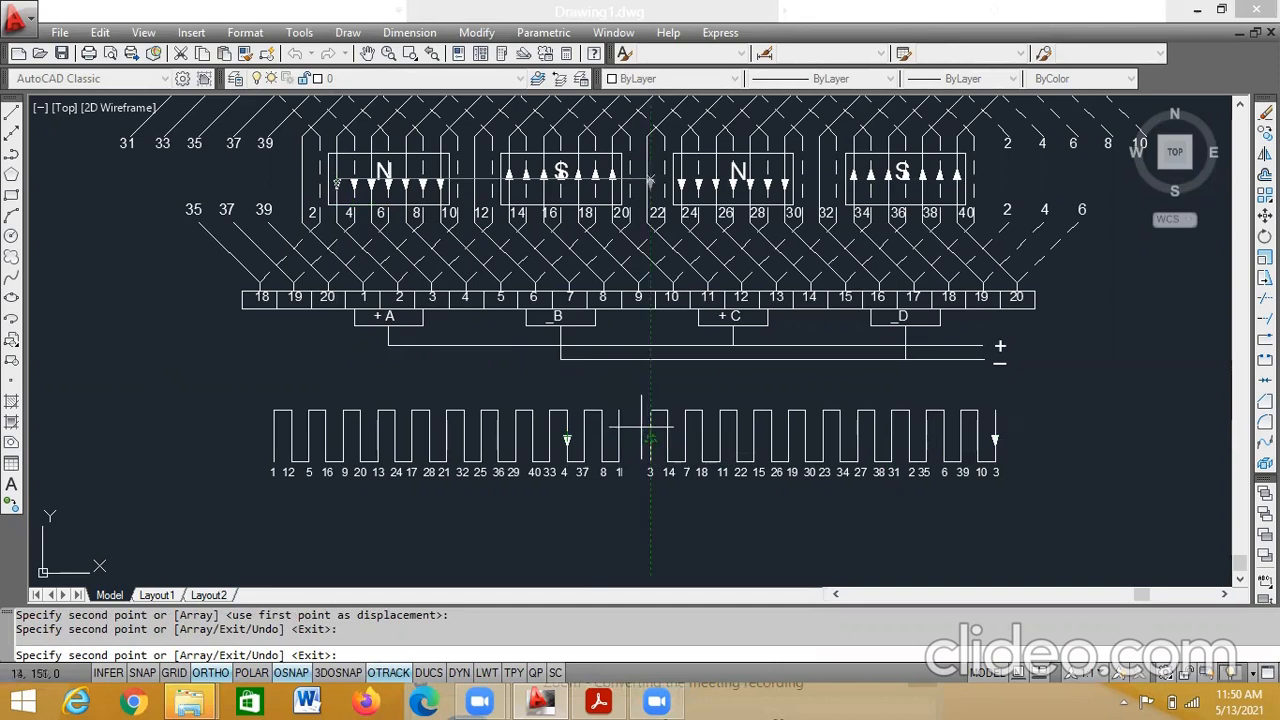
pyautogui.click(309, 437)
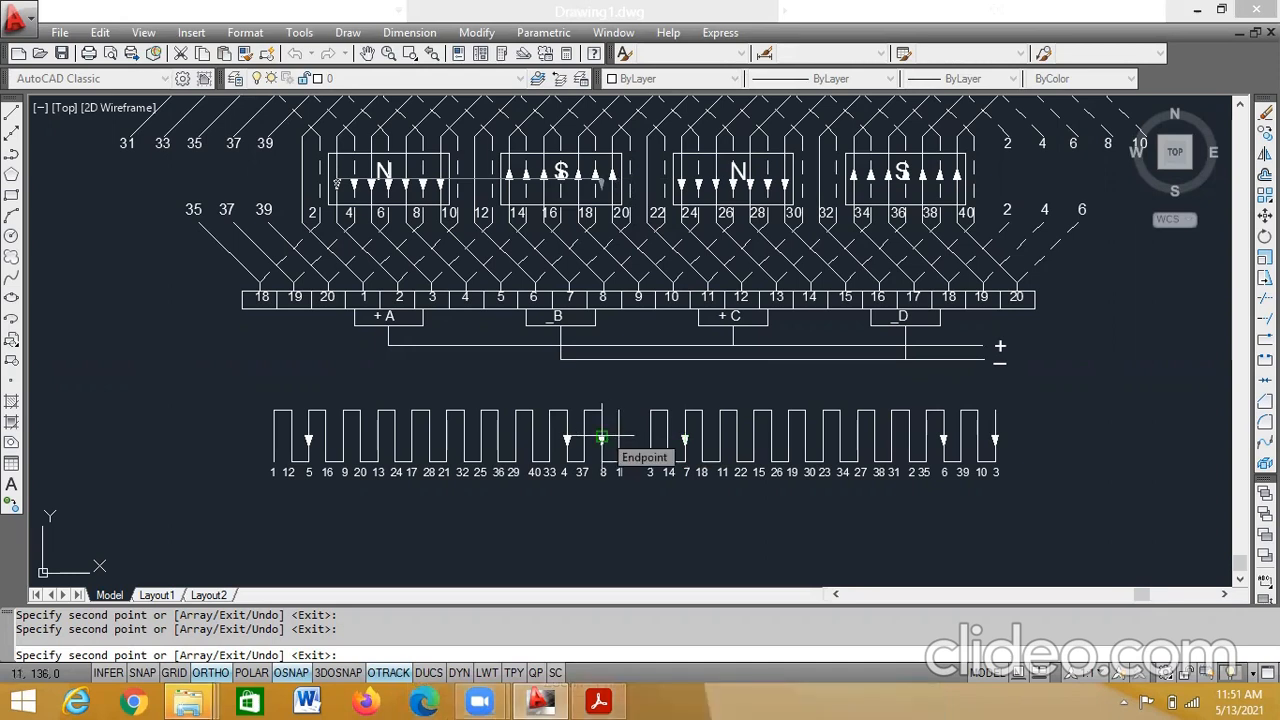
# - Place further downward arrow copies on conductors 8, 9, 24, 28, 25 and 29 of the first zigzag and 23, 26 and 27 of the second
pyautogui.click(602, 437)
pyautogui.click(343, 437)
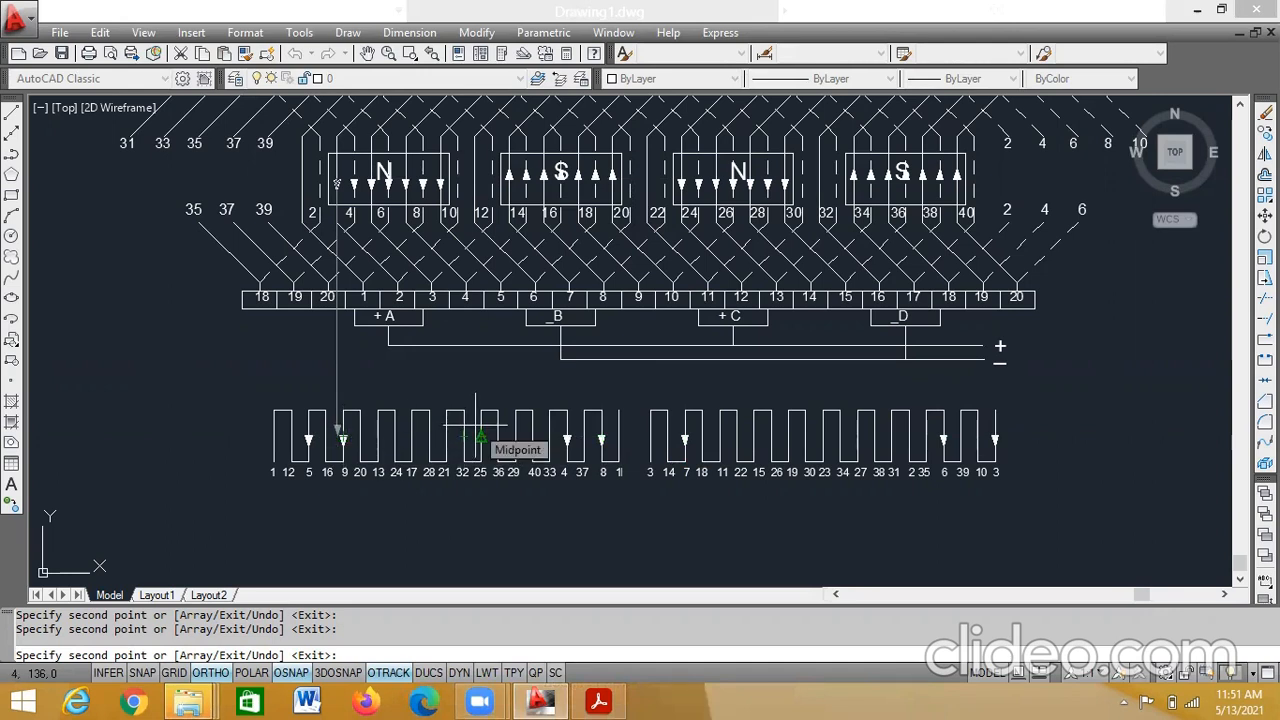
pyautogui.click(823, 437)
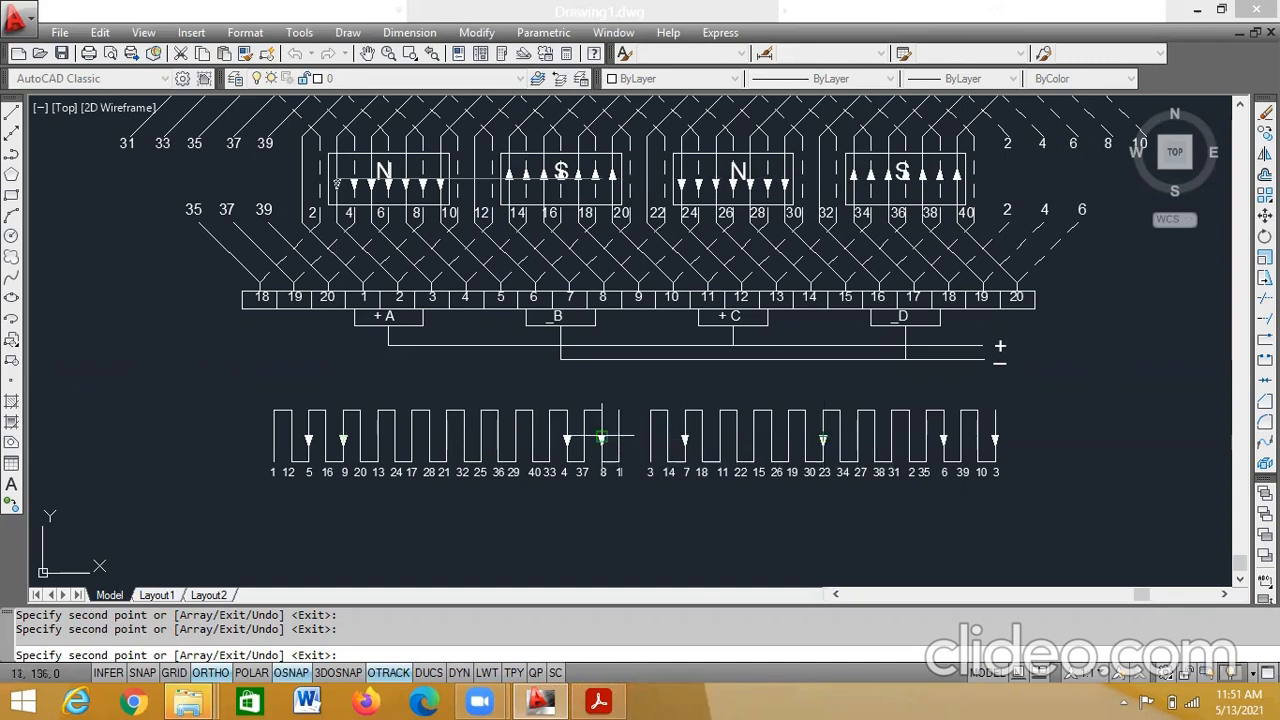
pyautogui.click(396, 438)
pyautogui.click(481, 438)
pyautogui.click(771, 438)
pyautogui.click(858, 438)
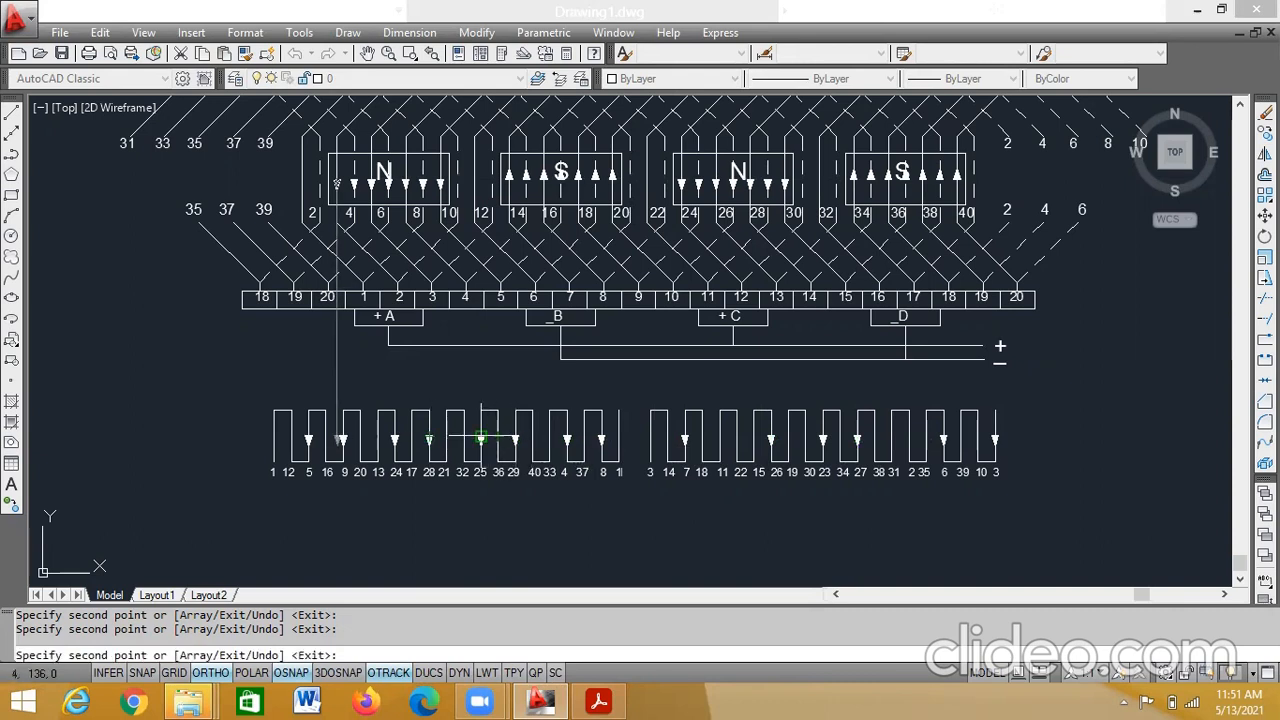
pyautogui.press('Escape')
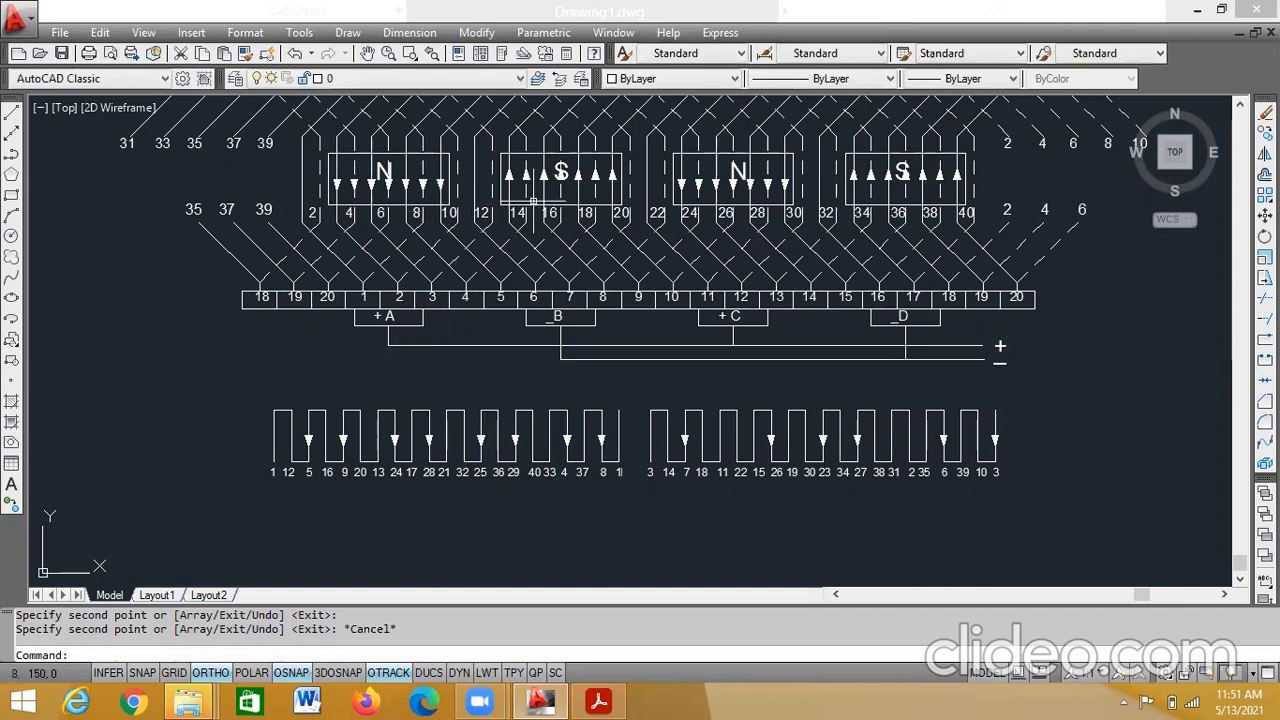
# - Copy the first S pole's leftmost upward arrow onto conductors 13, 16 and 17 of the first zigzag and 14, 15, 18 and 19 of the second
pyautogui.click(510, 178)
pyautogui.rightClick(510, 183)
pyautogui.click(586, 363)
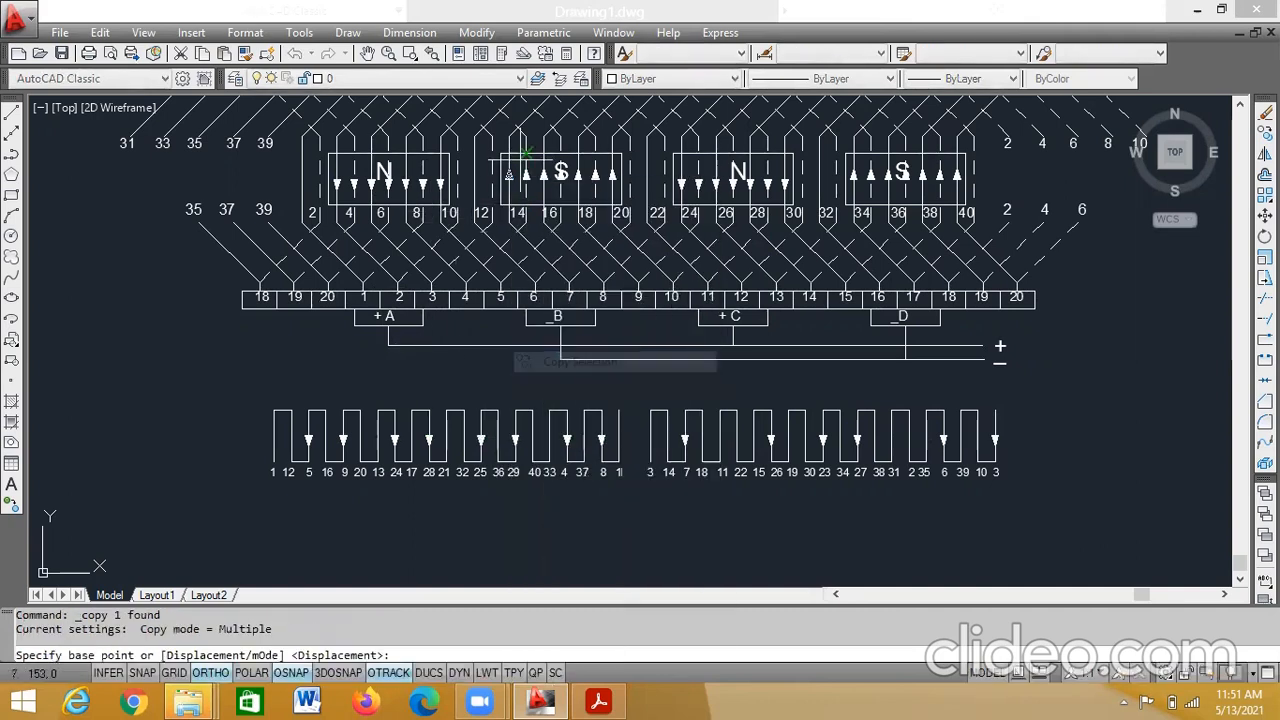
pyautogui.click(509, 179)
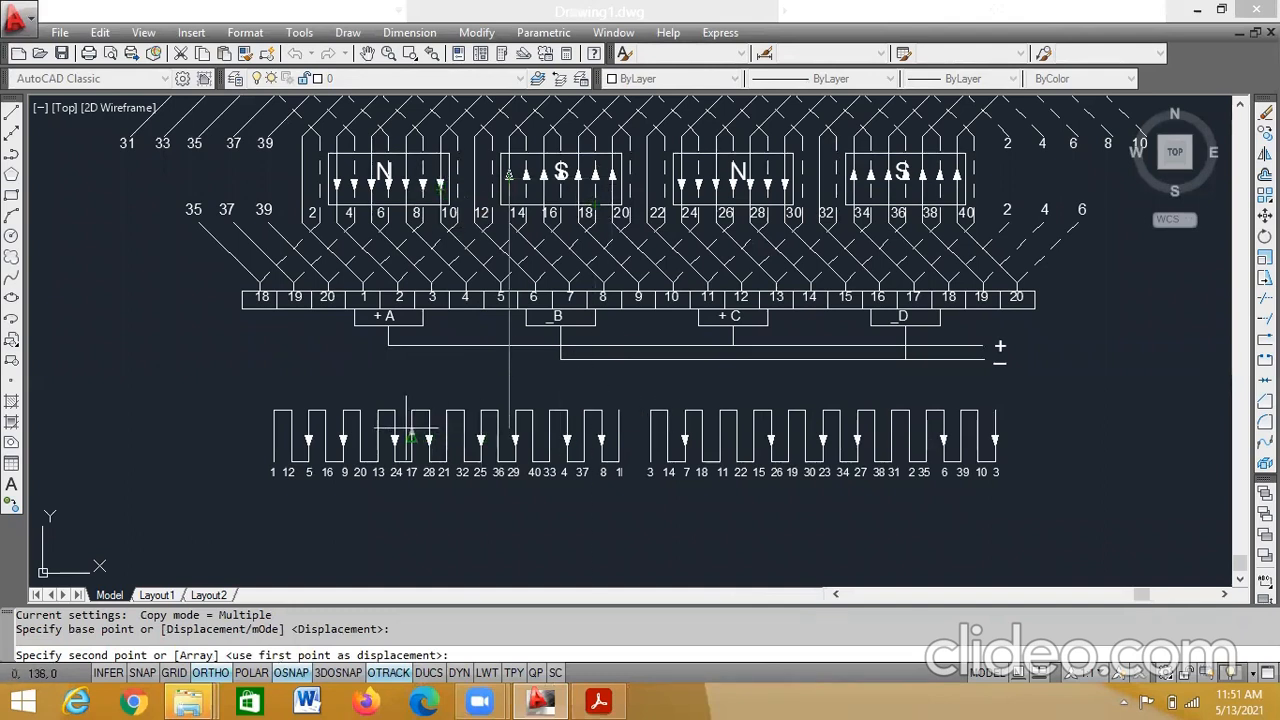
pyautogui.click(378, 437)
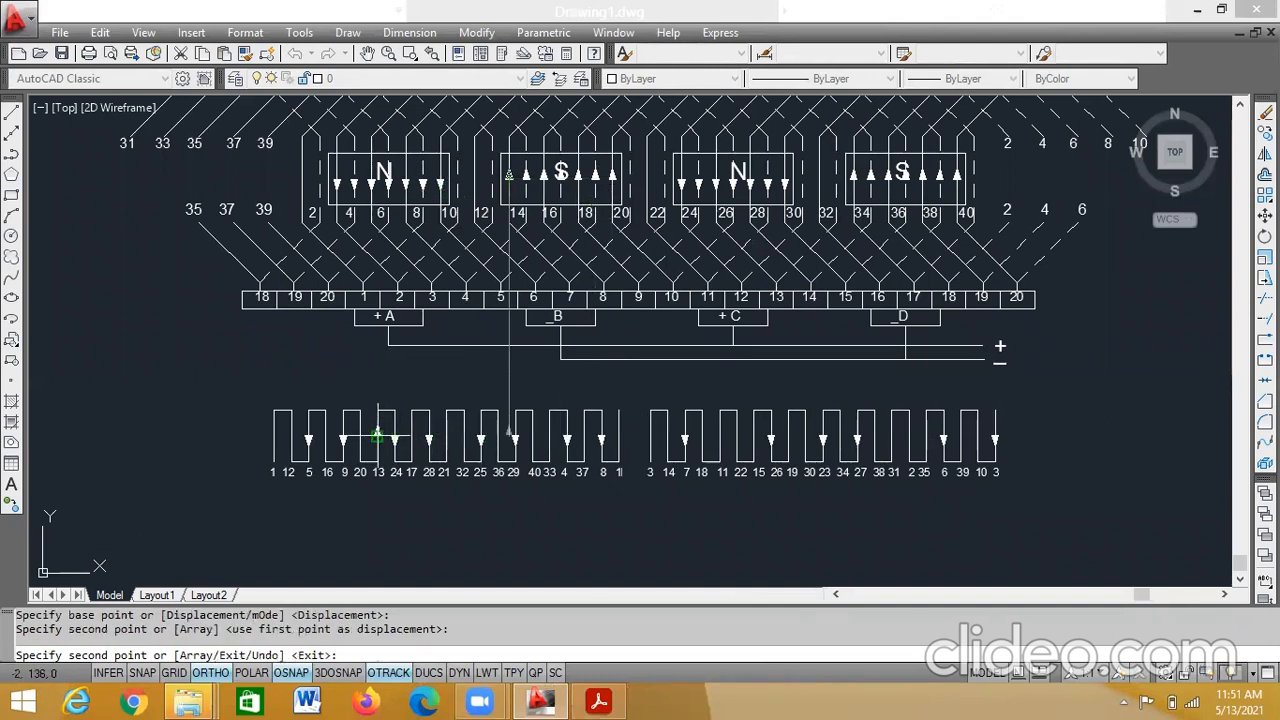
pyautogui.click(667, 437)
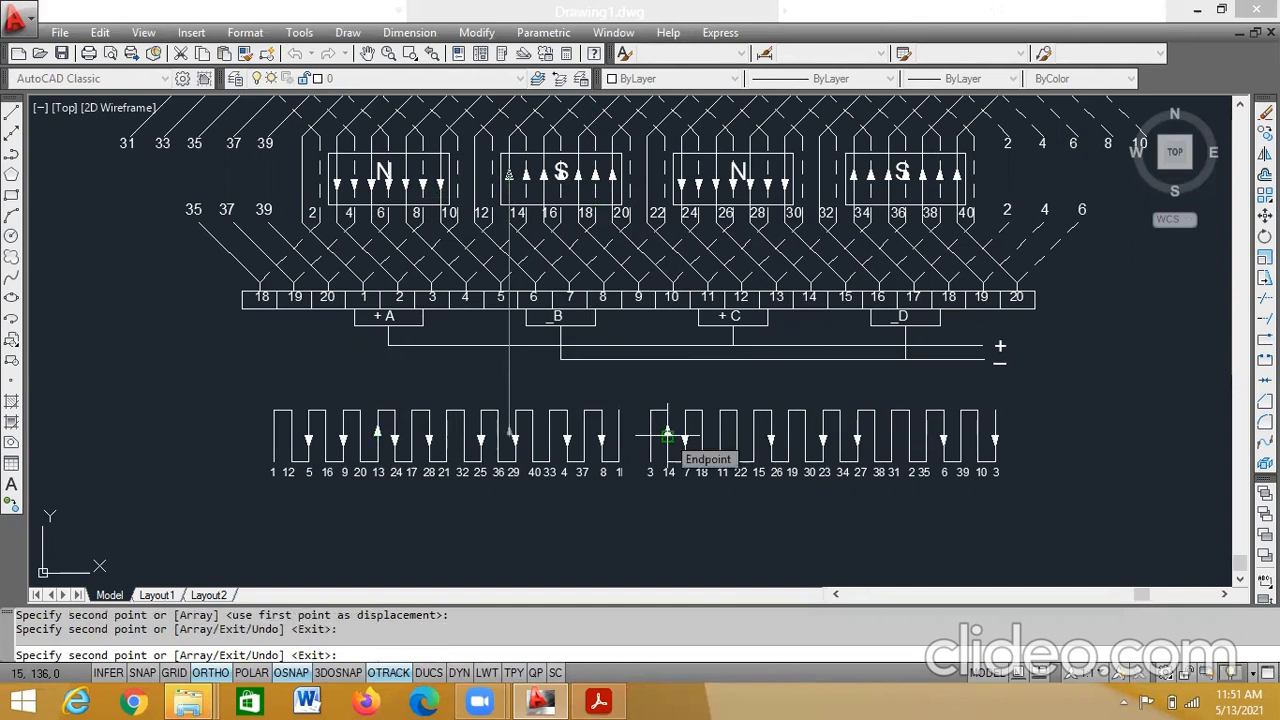
pyautogui.click(753, 437)
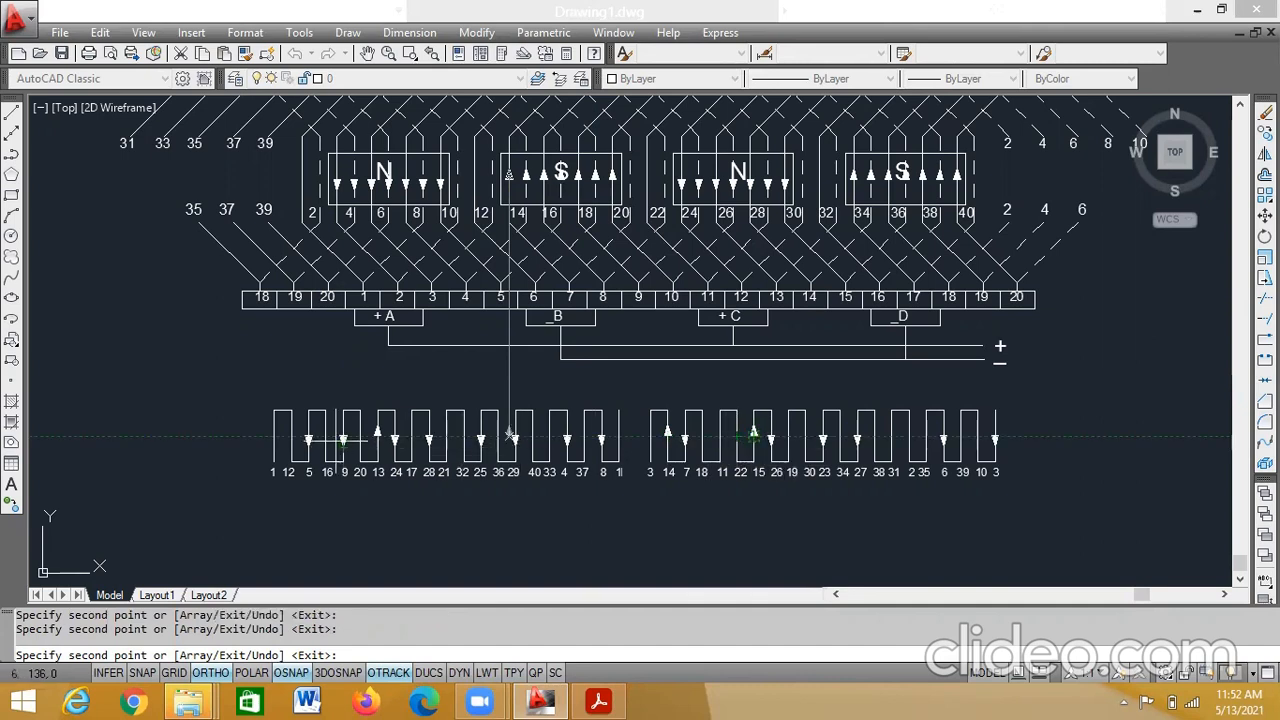
pyautogui.click(326, 437)
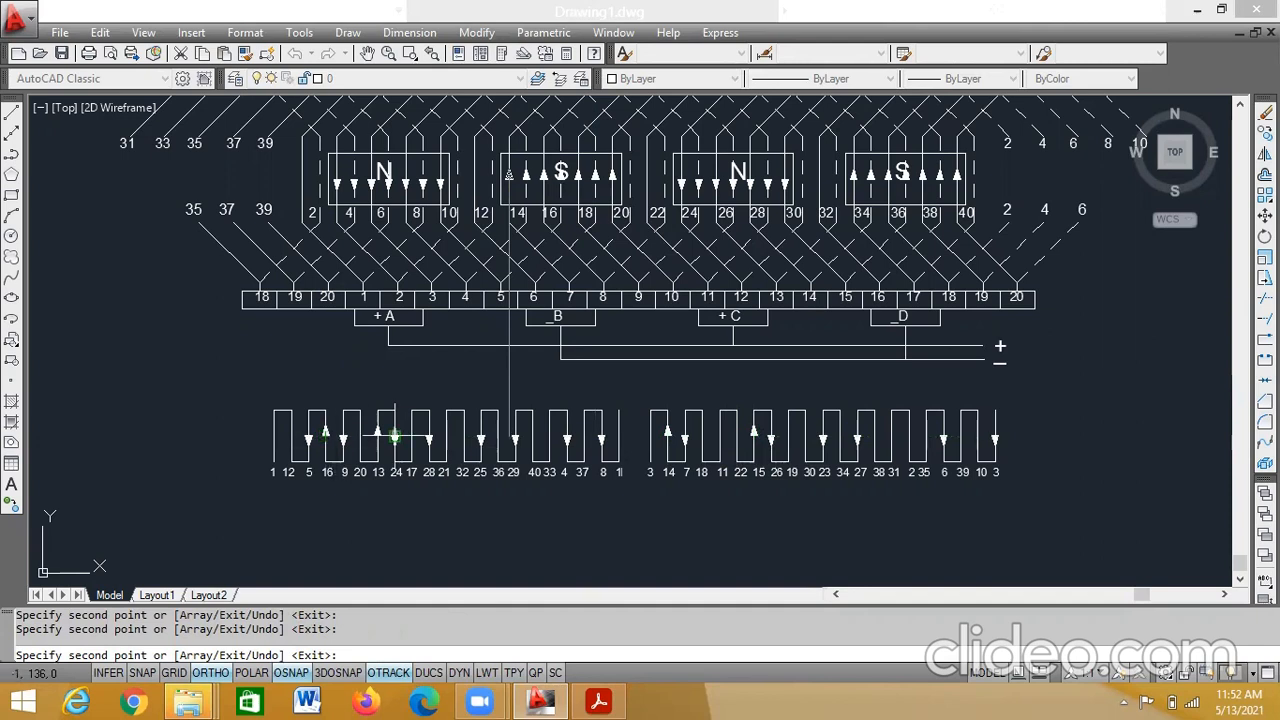
pyautogui.click(411, 437)
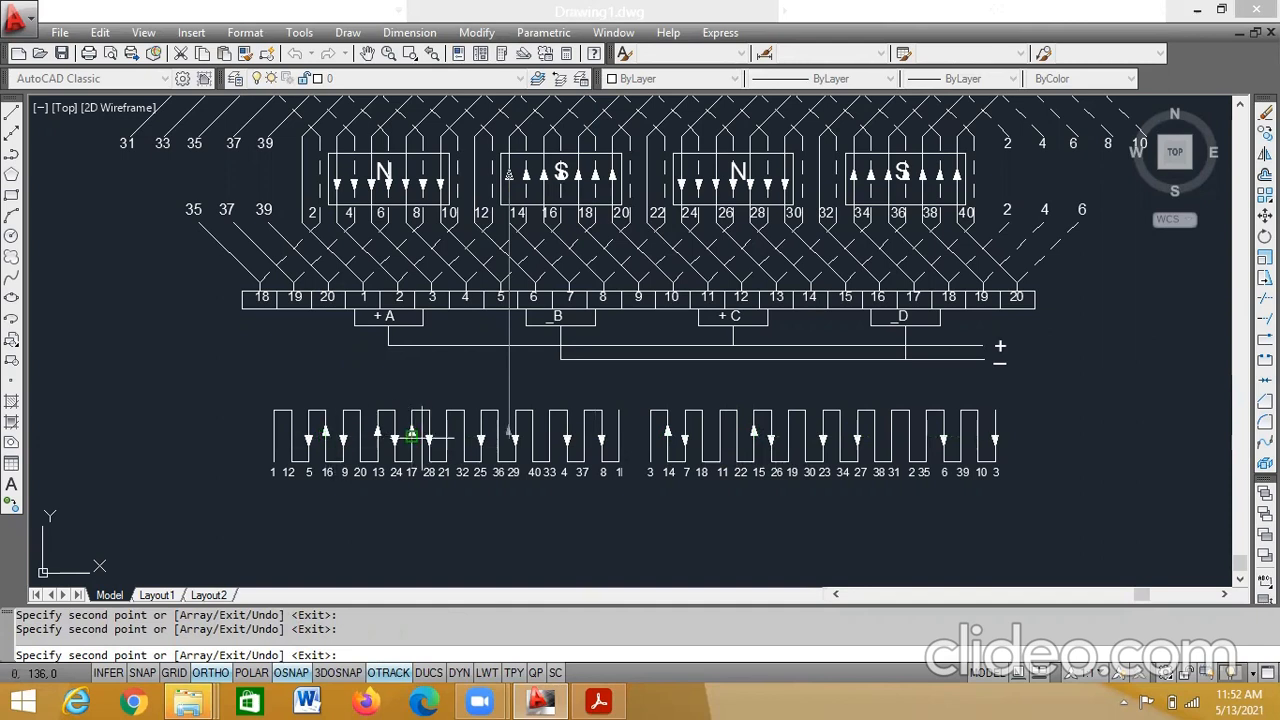
pyautogui.click(702, 437)
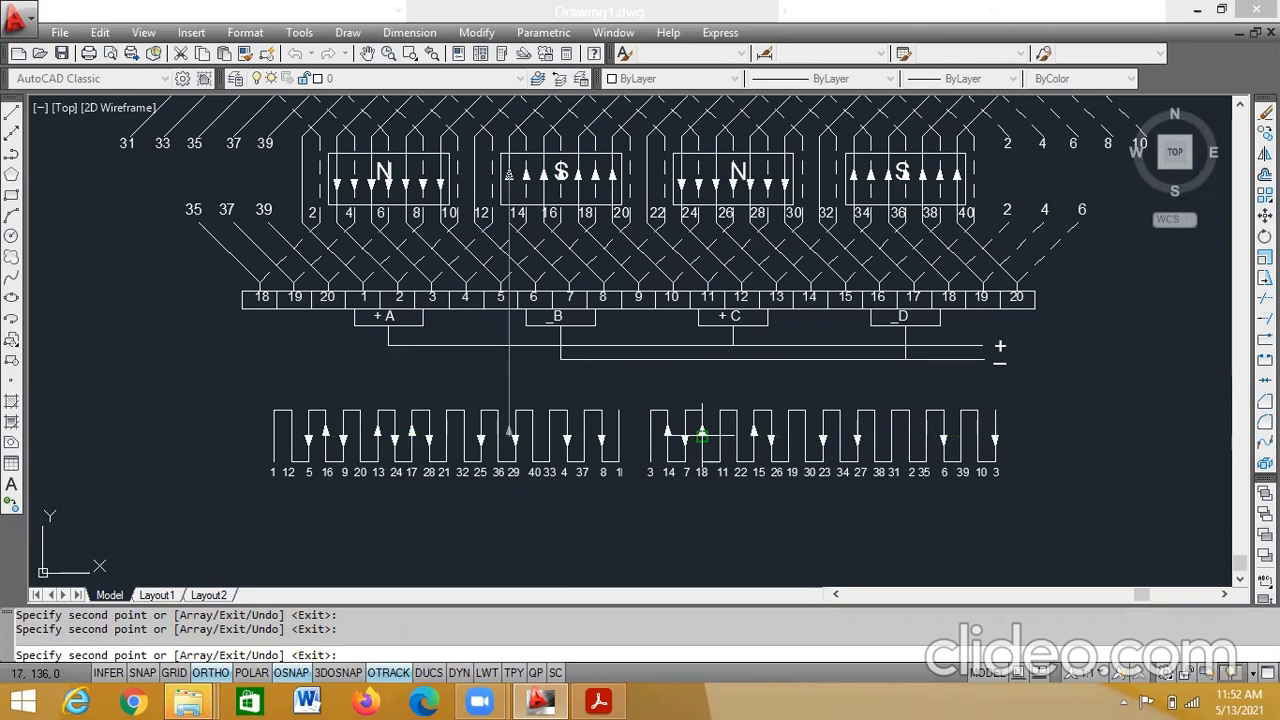
pyautogui.click(788, 437)
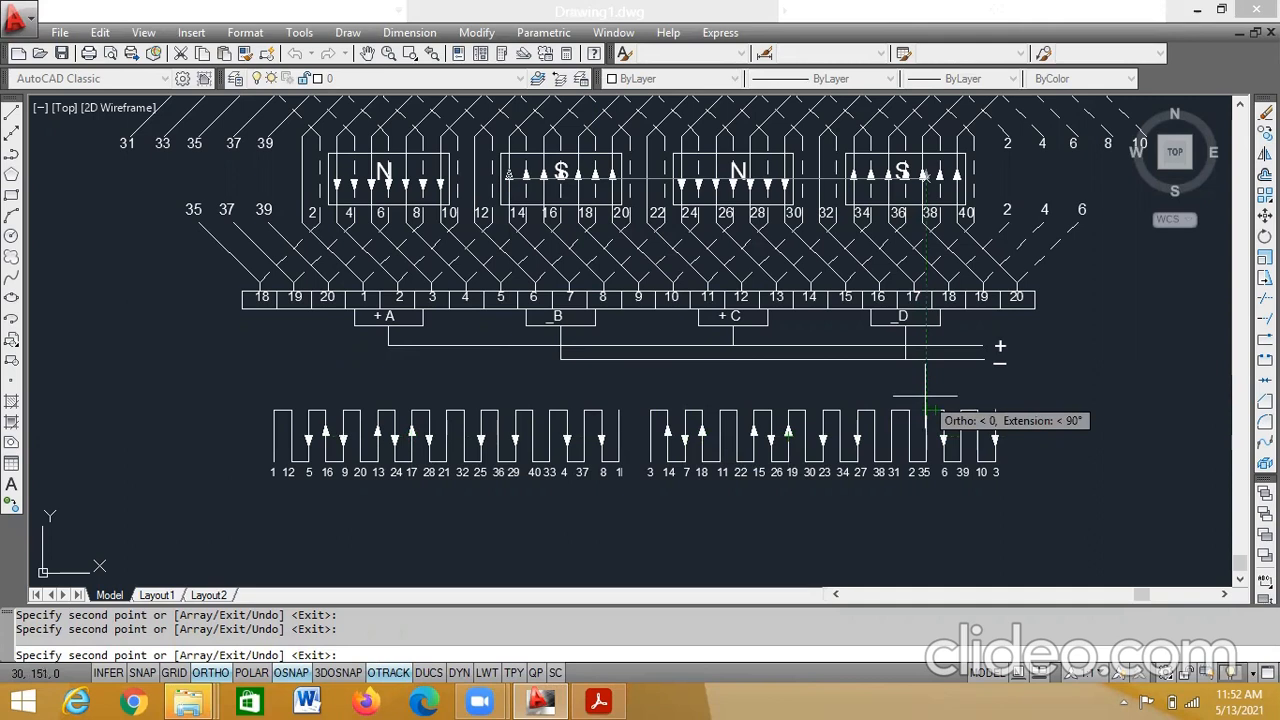
# - Place further upward arrow copies on conductors 33, 36 and 37 of the first zigzag and 34, 35, 38 and 39 of the second
pyautogui.click(840, 437)
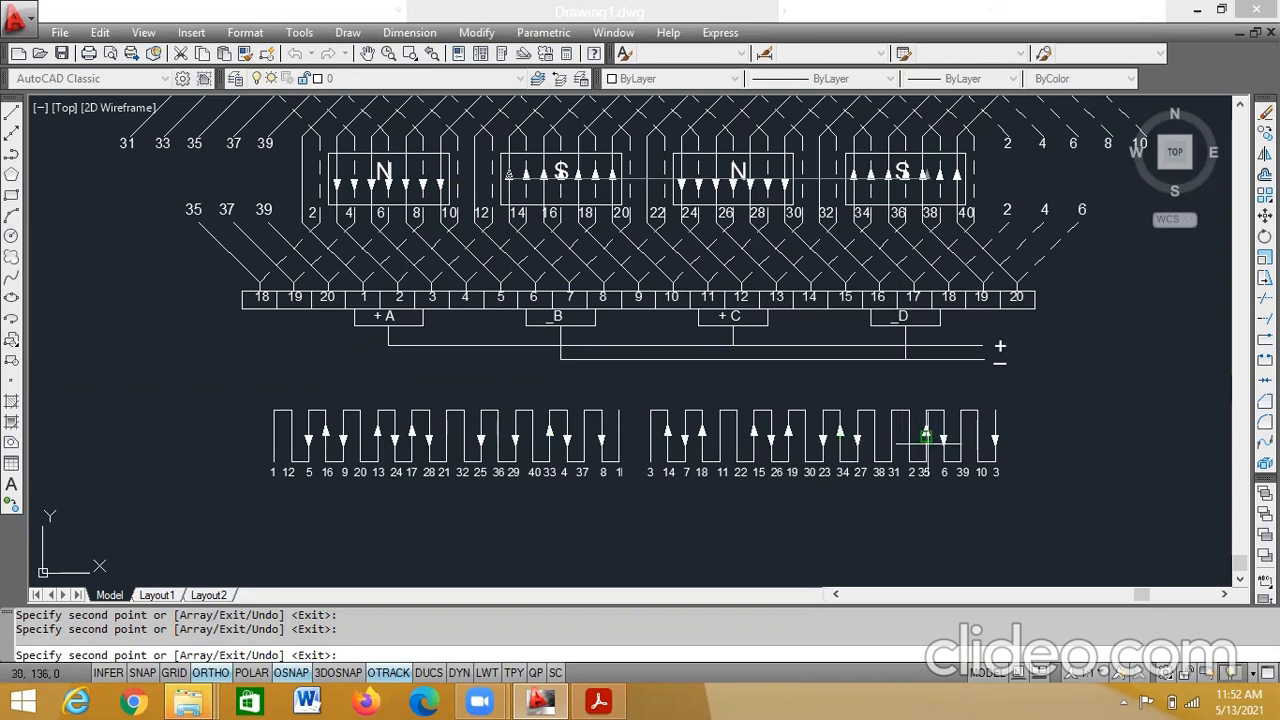
pyautogui.click(926, 437)
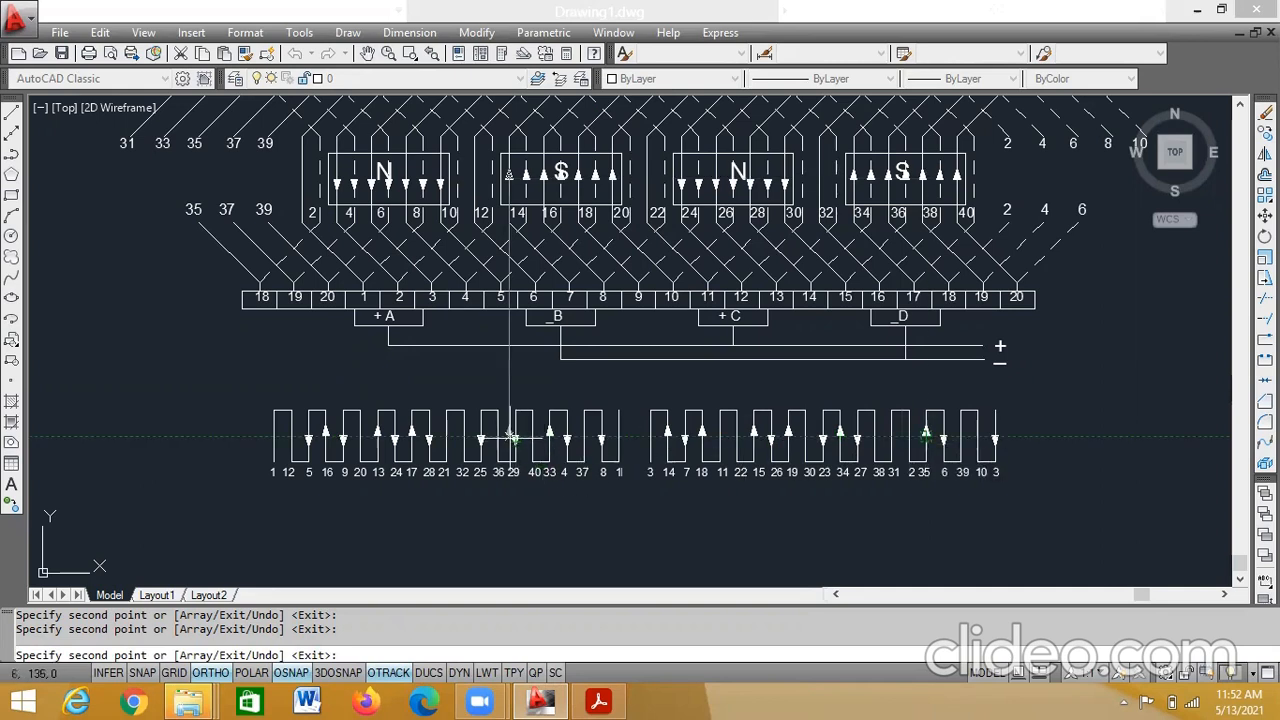
pyautogui.click(509, 437)
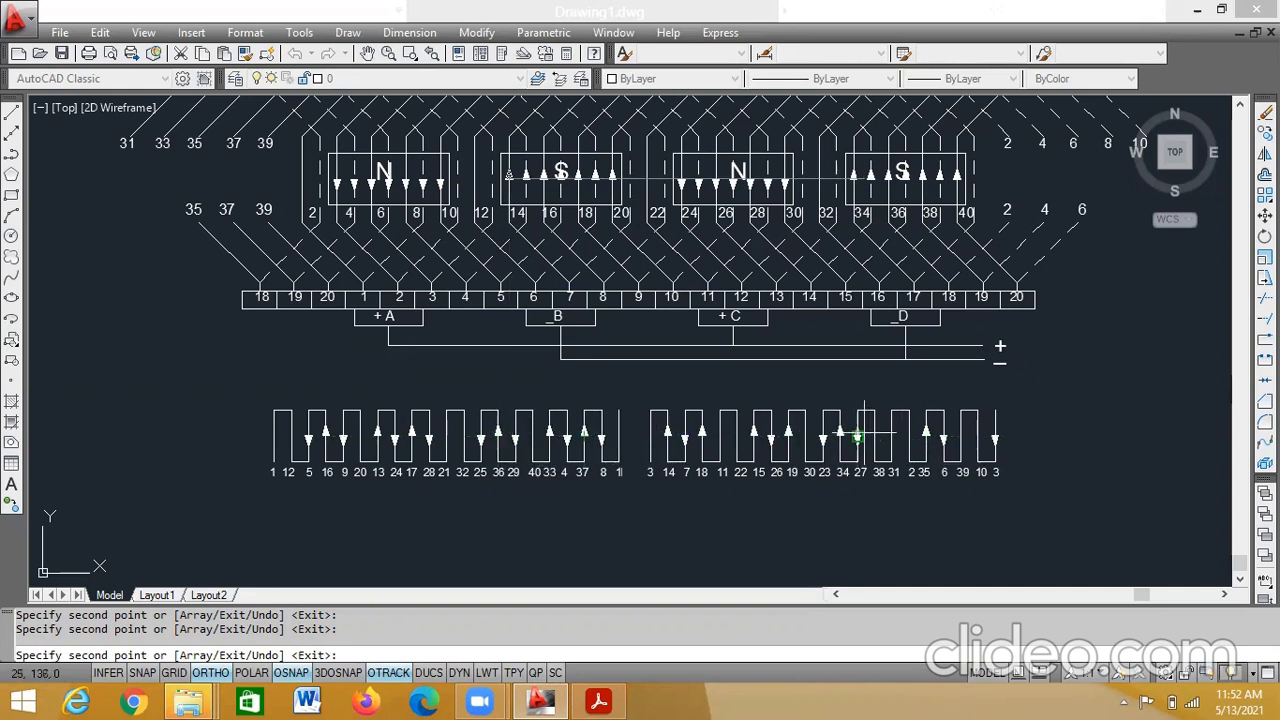
pyautogui.click(875, 437)
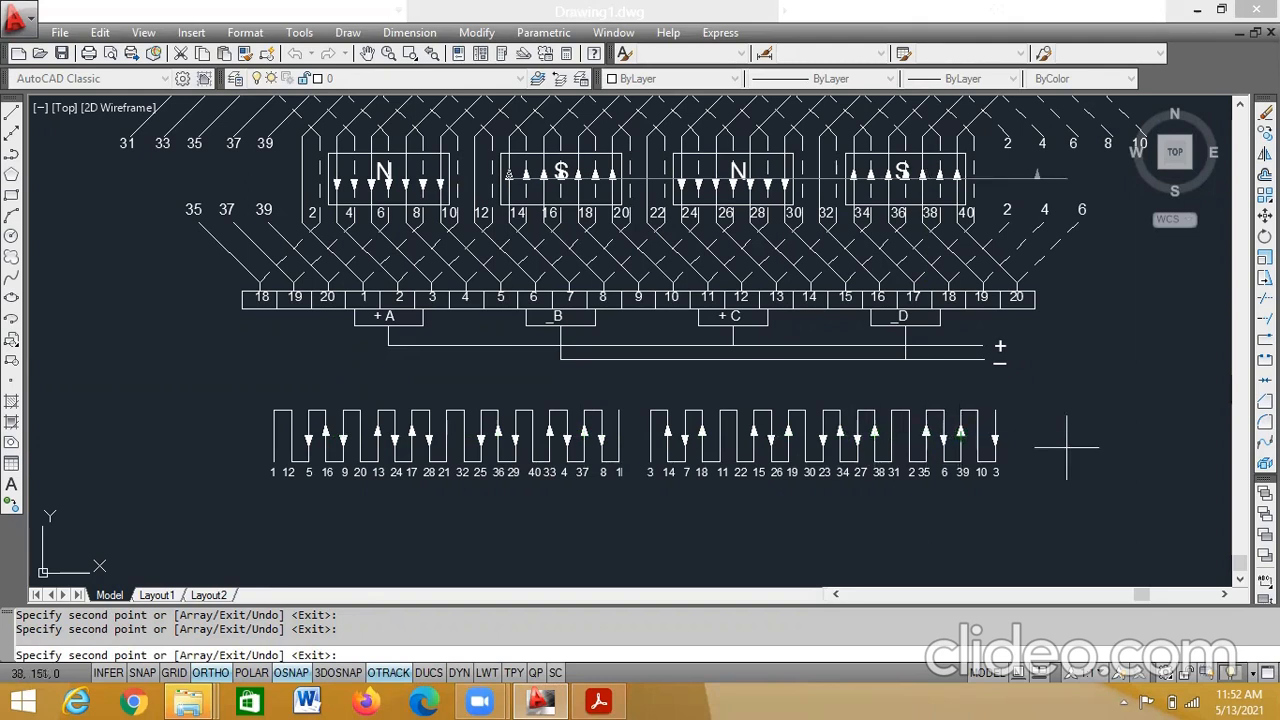
pyautogui.press('Escape')
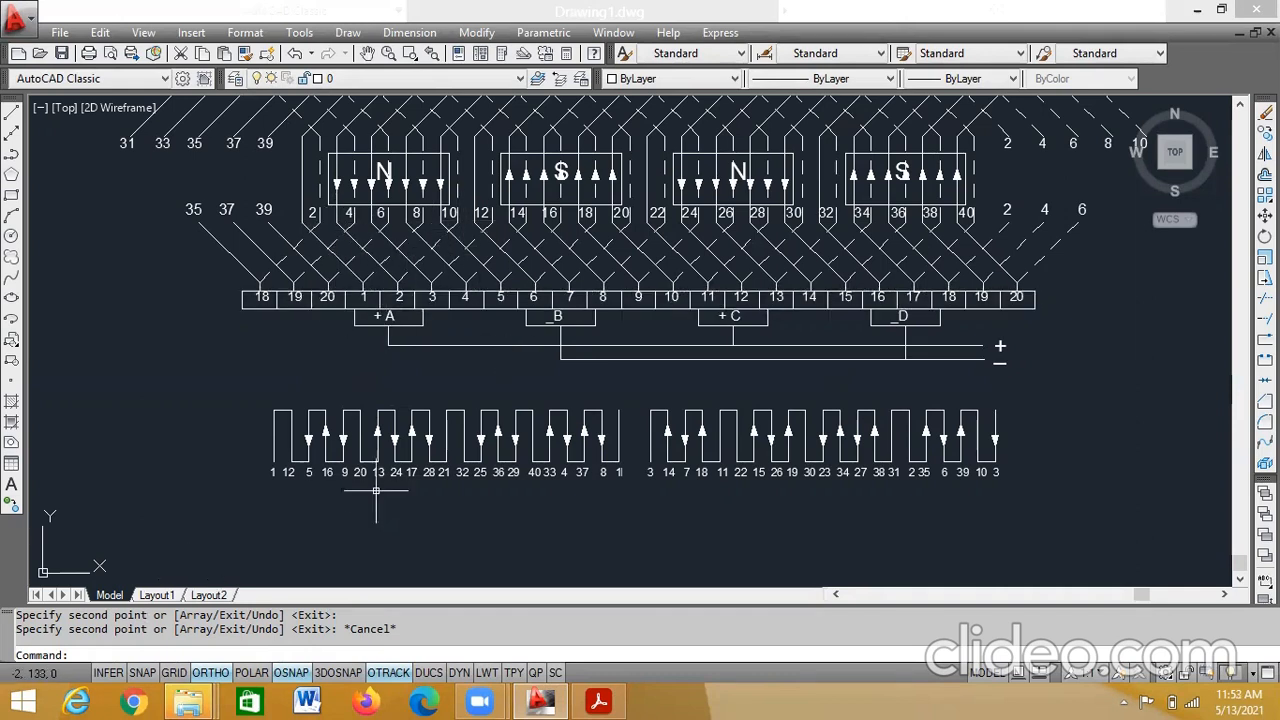
# - Draw 2-unit vertical lead lines downward from the zigzag bottoms, between 8 and 1 in the first row and between 10 and 3 in the second
pyautogui.click(12, 114)
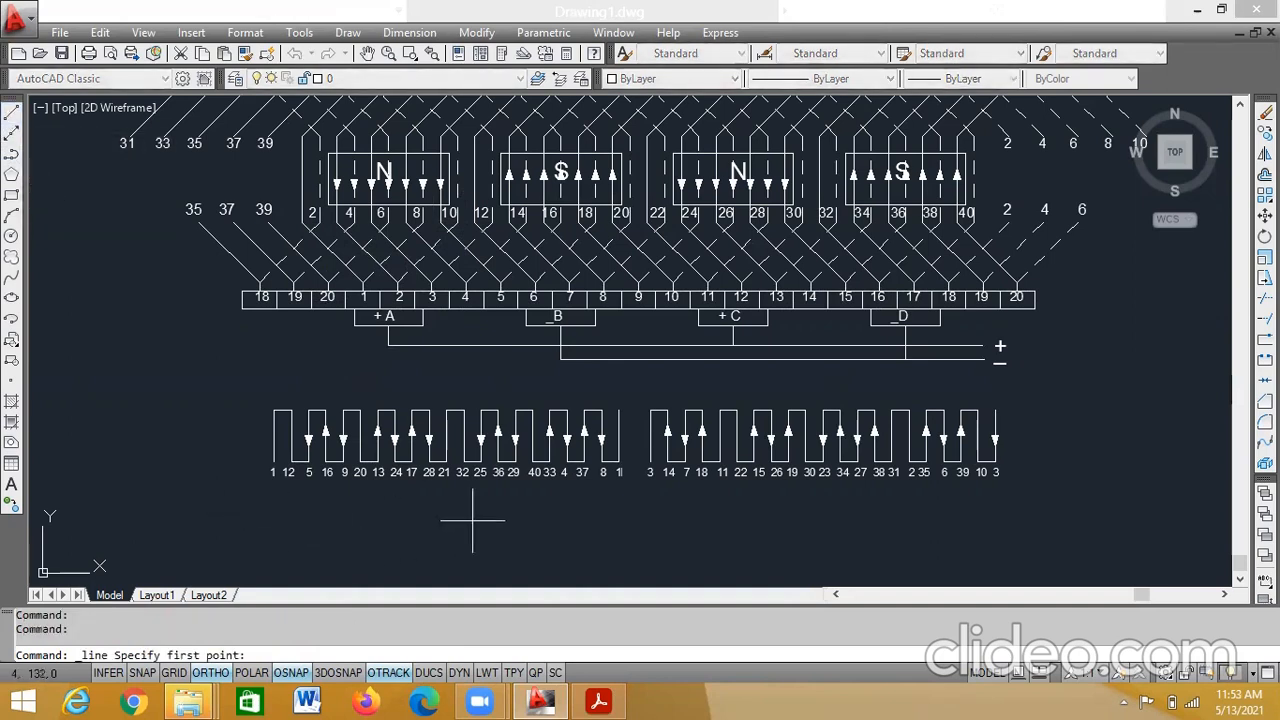
pyautogui.click(608, 463)
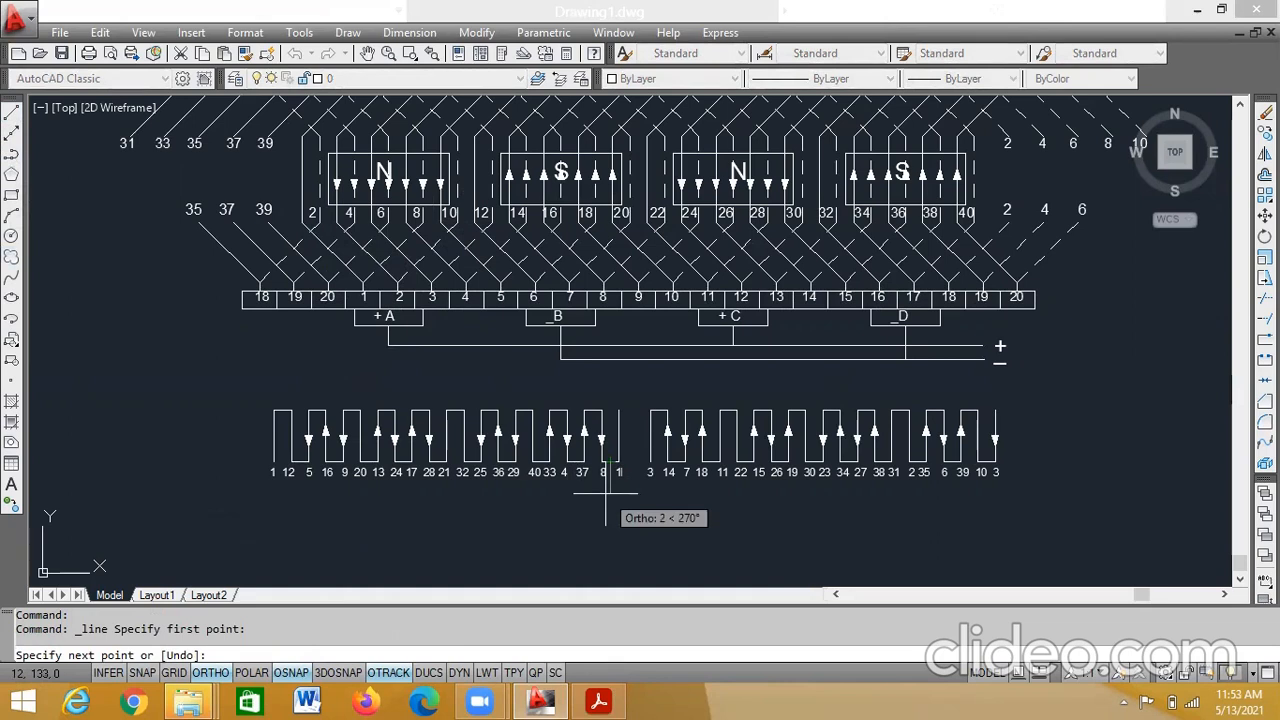
pyautogui.press('Return')
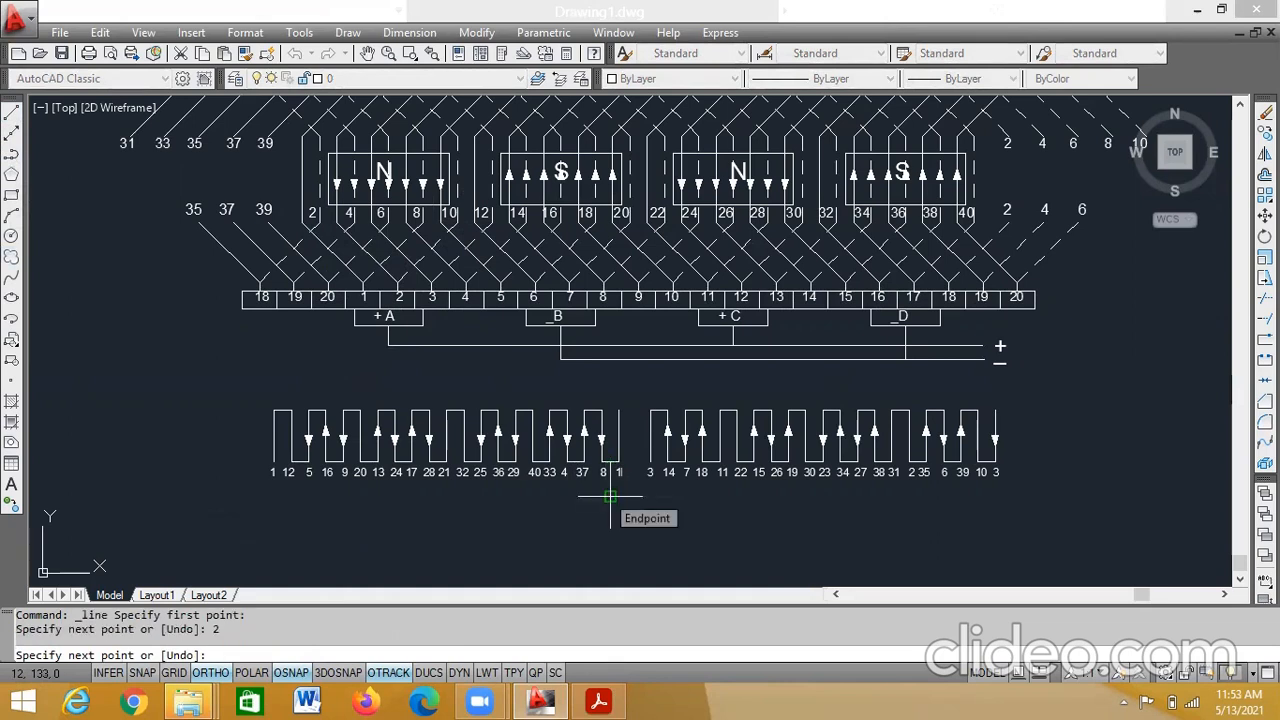
pyautogui.press('Escape')
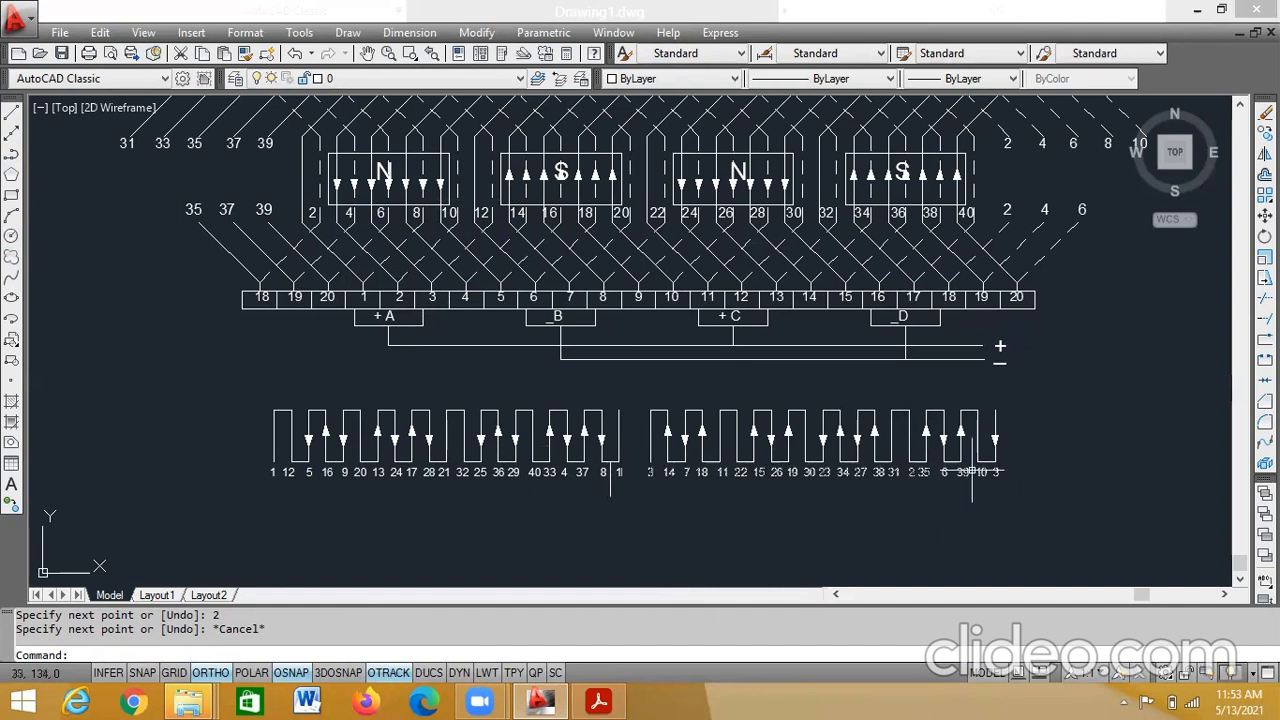
pyautogui.click(13, 116)
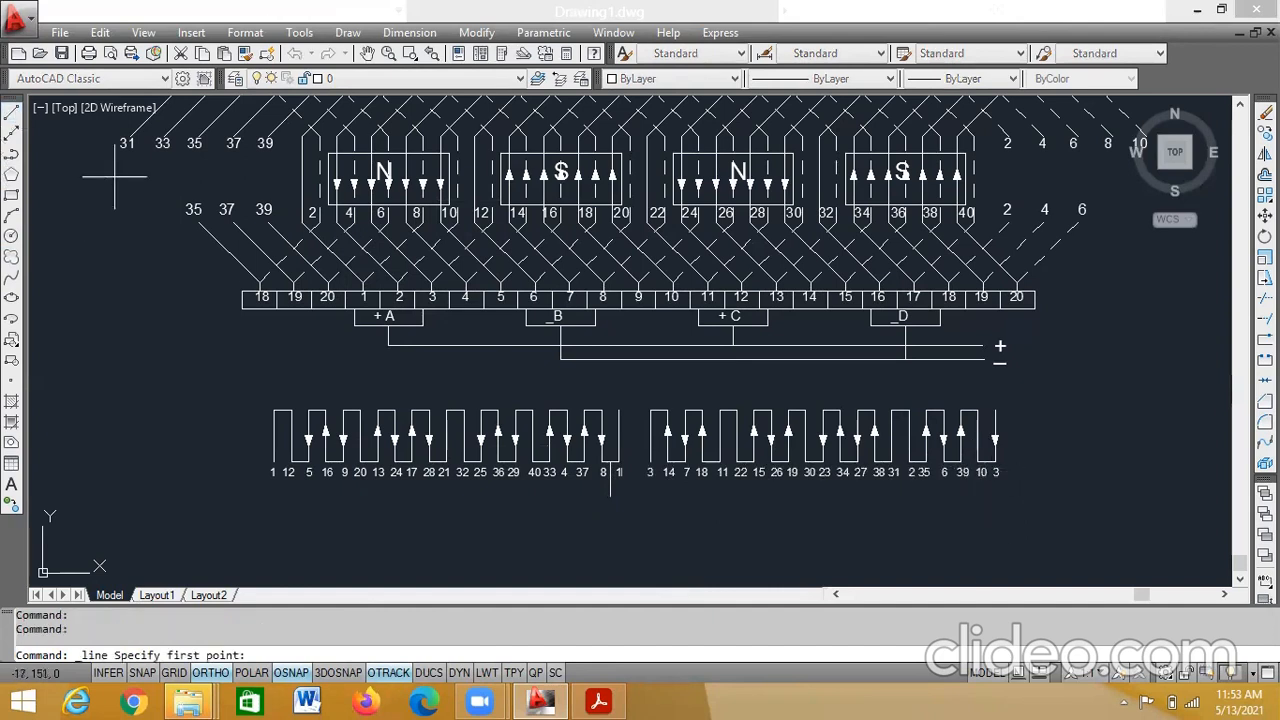
pyautogui.click(993, 463)
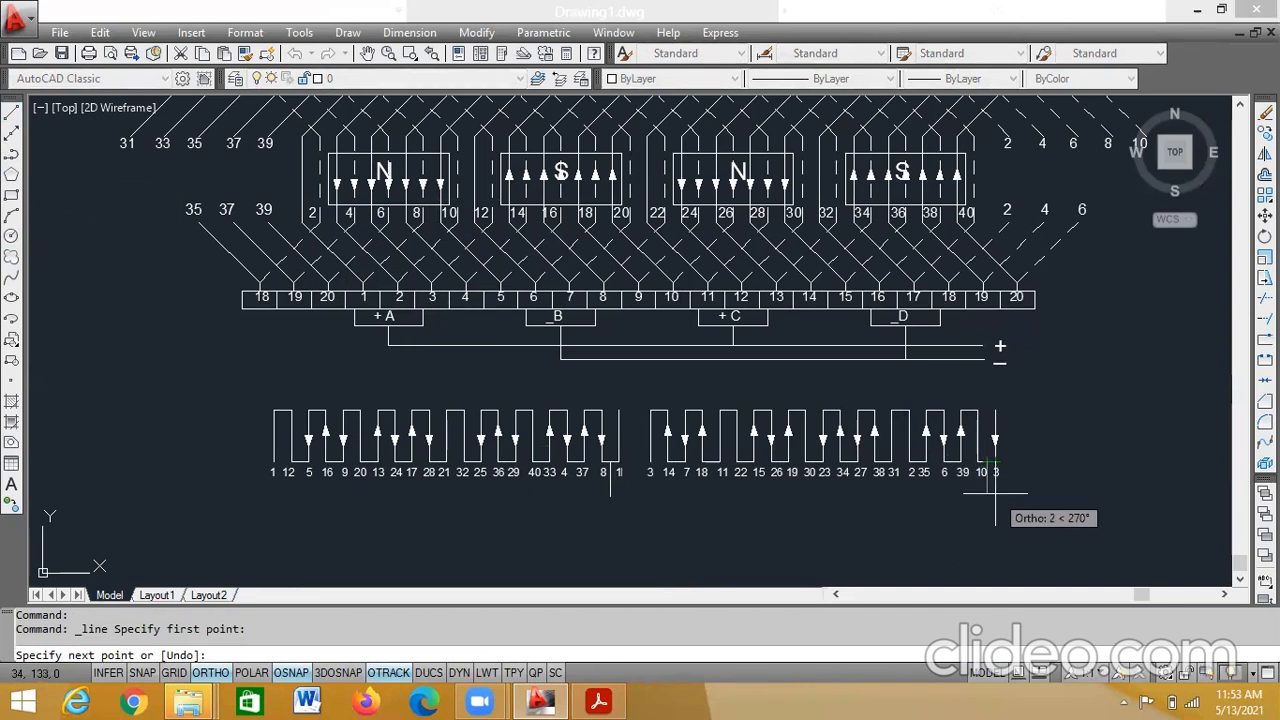
pyautogui.write('2')
pyautogui.press('Return')
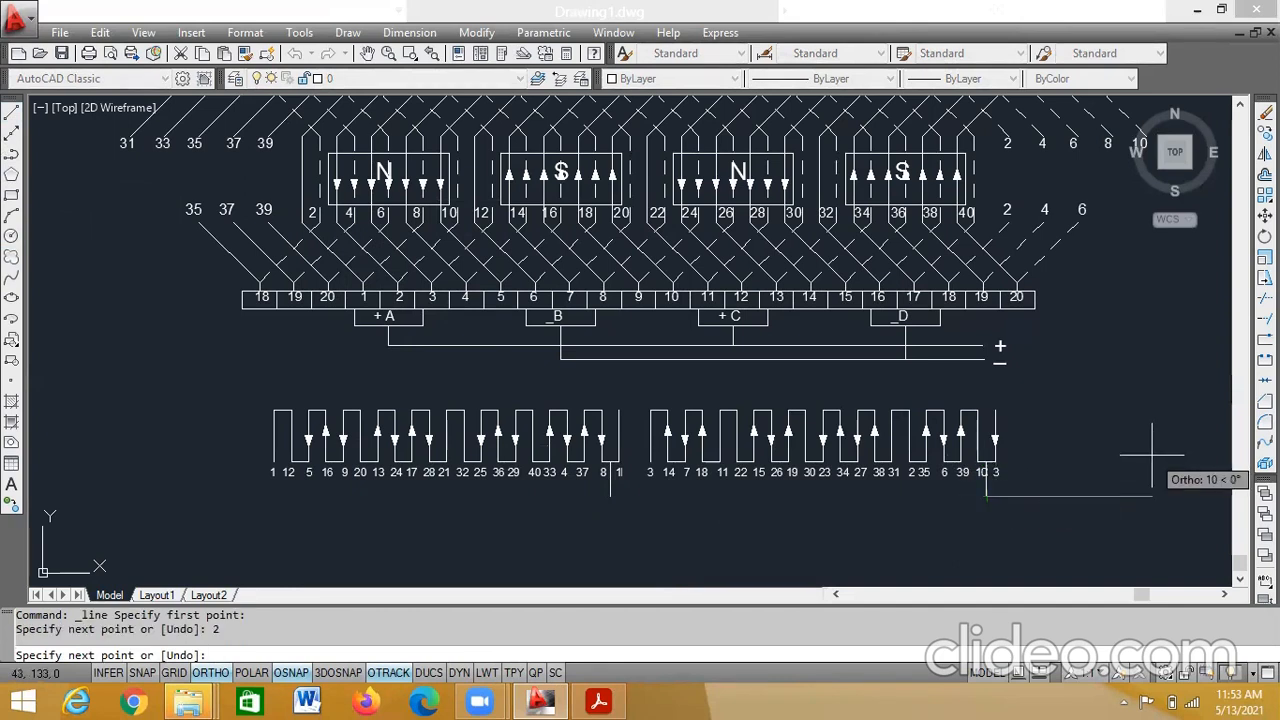
pyautogui.press('Escape')
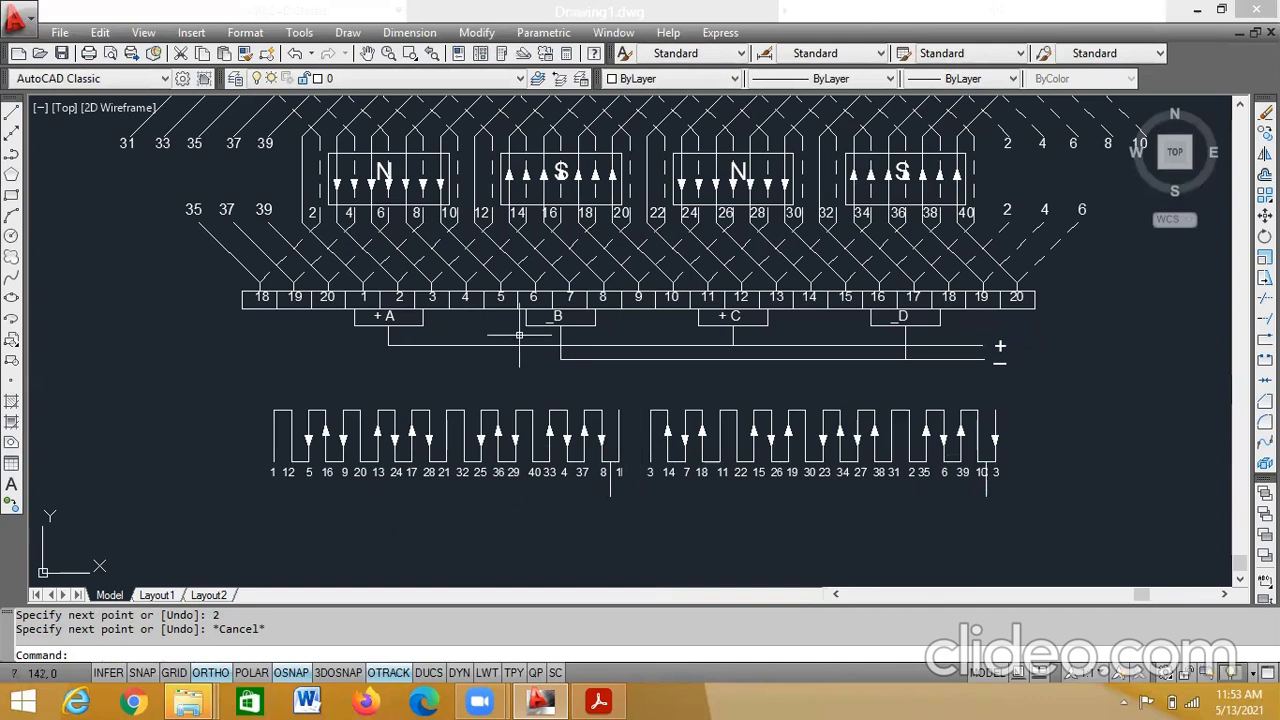
# - Copy the + A brush label, with polar tracking on, to the lower ends of both new lead lines
pyautogui.click(375, 317)
pyautogui.rightClick(376, 318)
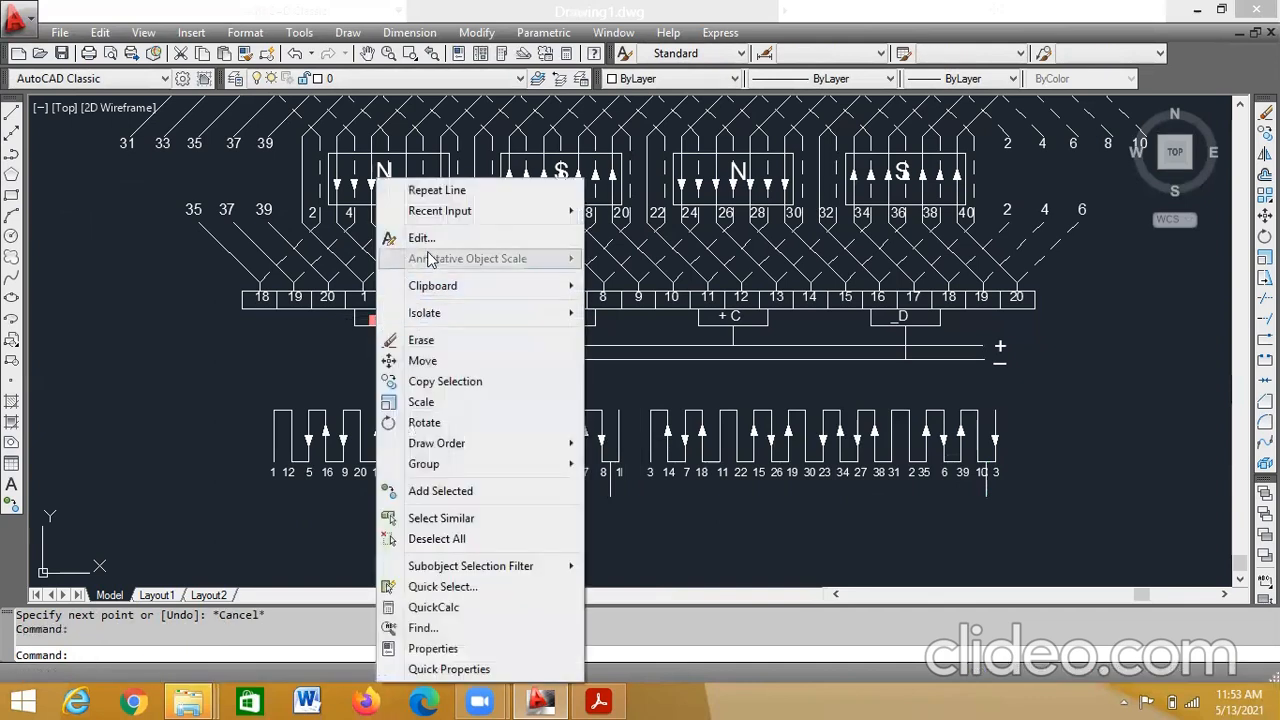
pyautogui.click(437, 383)
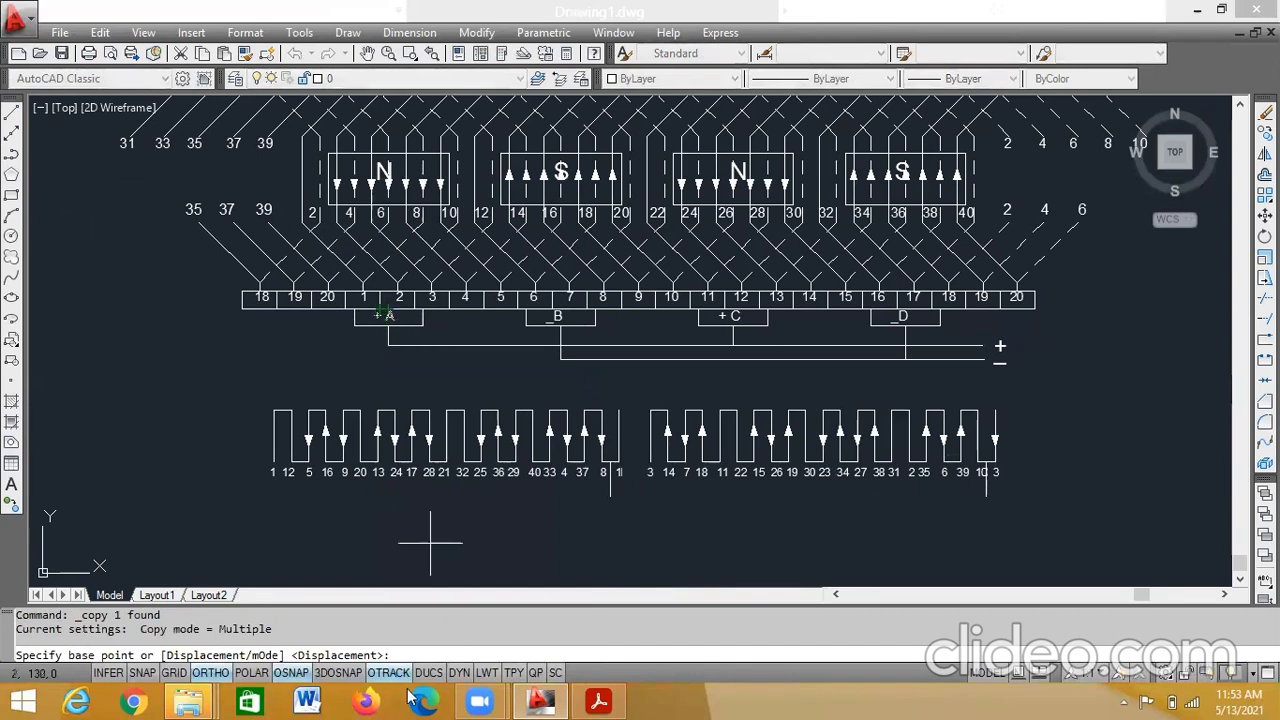
pyautogui.press('F10')
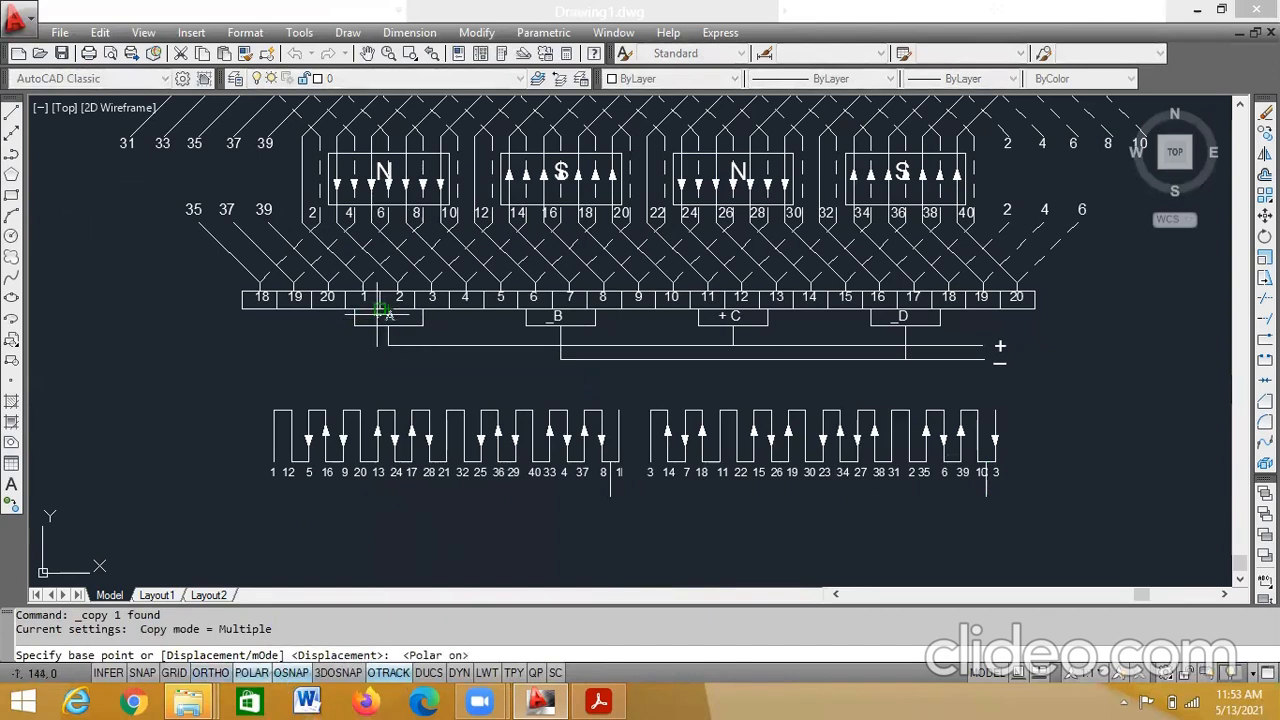
pyautogui.click(380, 313)
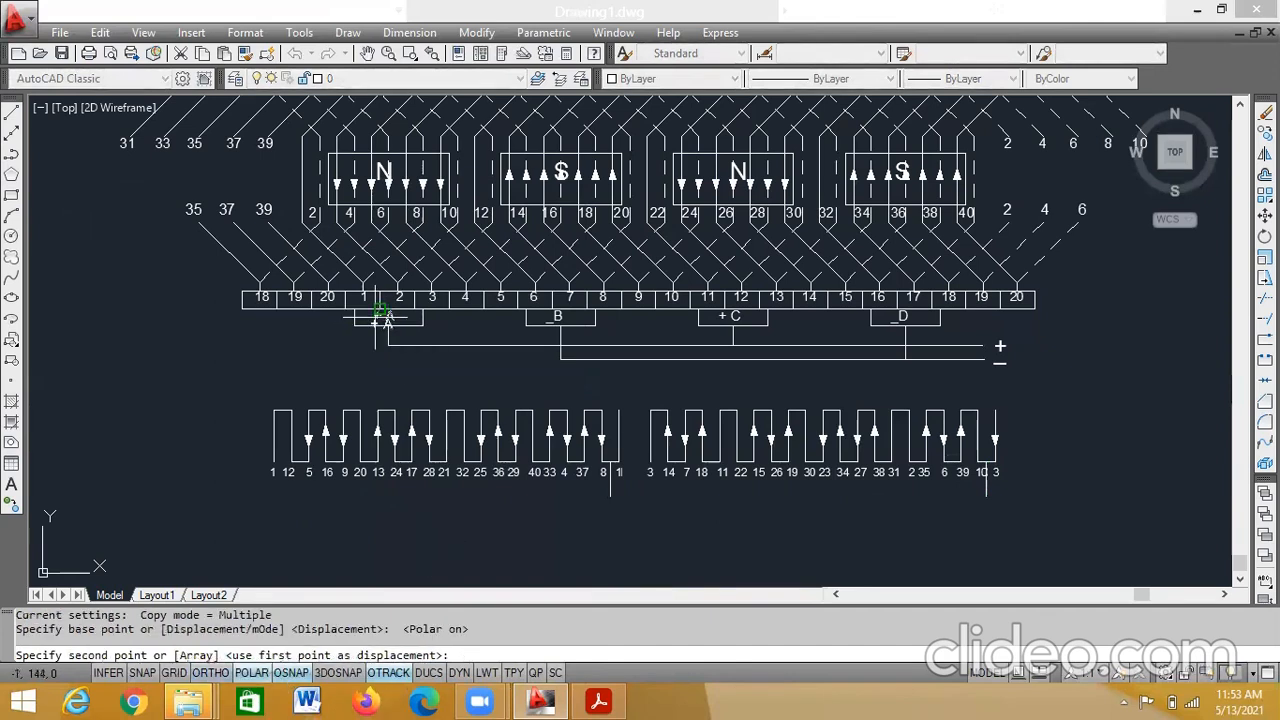
pyautogui.click(612, 500)
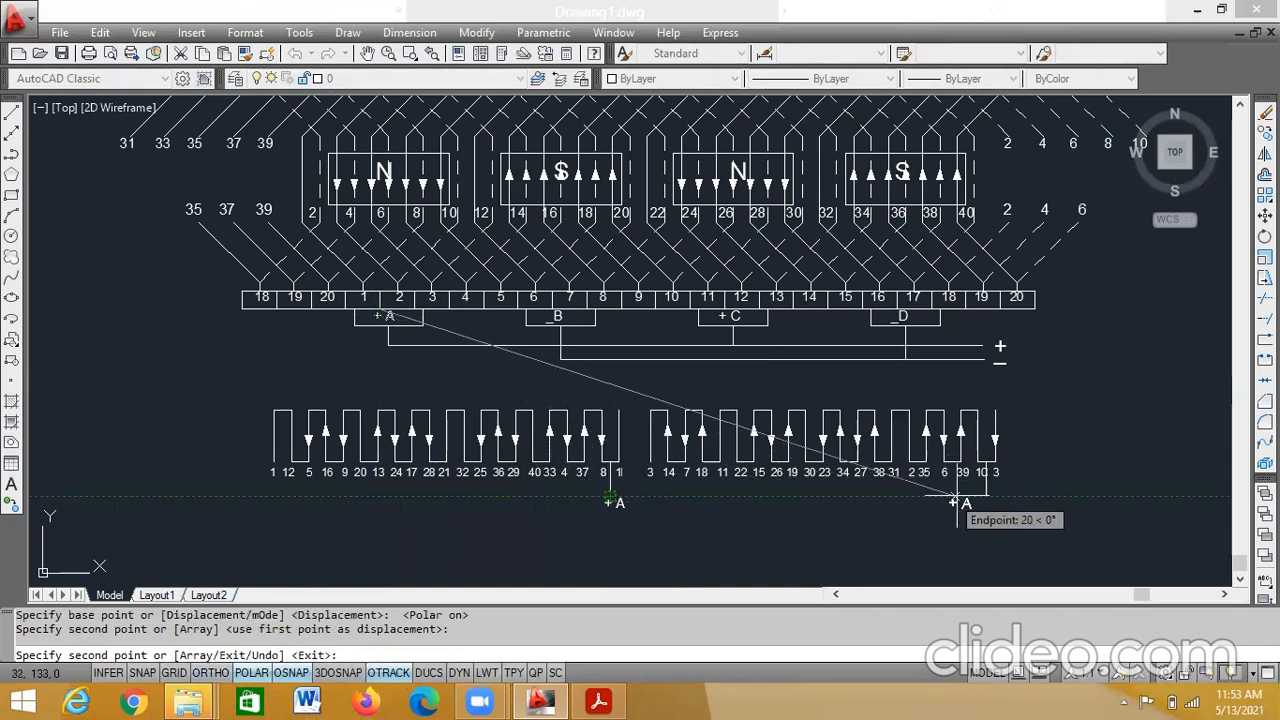
pyautogui.click(986, 497)
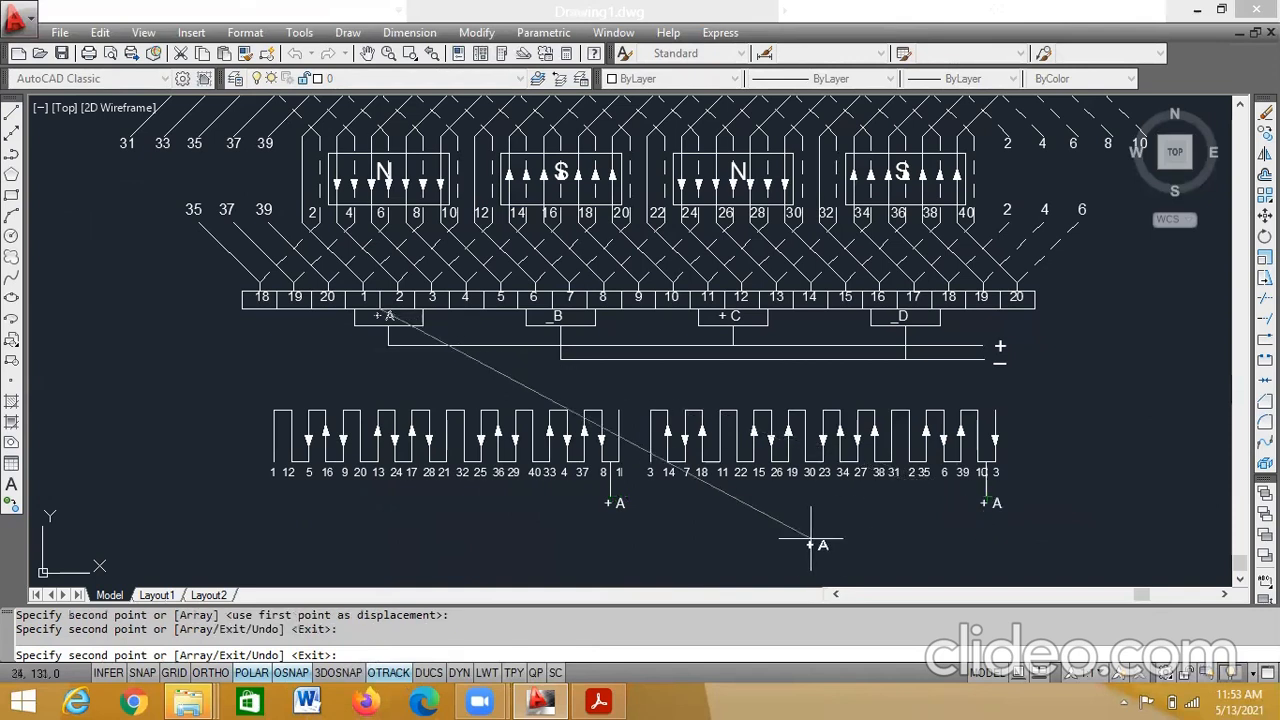
pyautogui.press('Return')
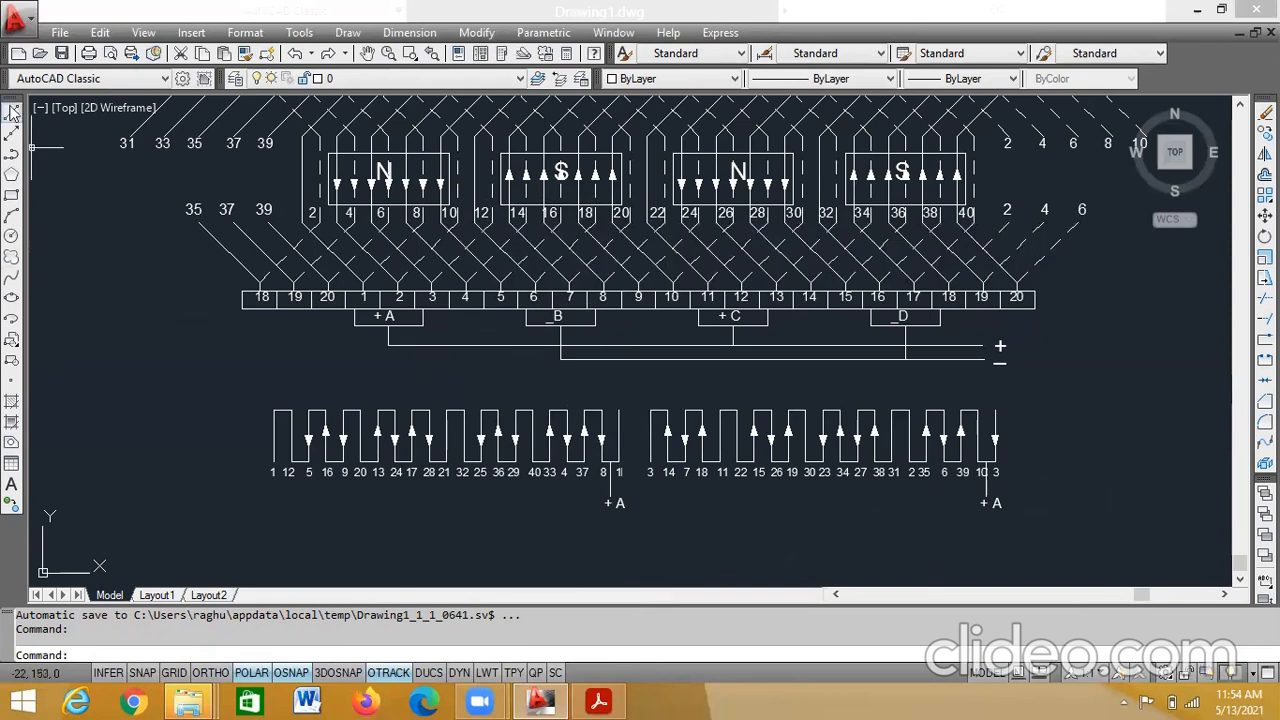
# - Draw a 2-unit vertical lead line downward from the zigzag bottom between conductors 18 and 11 in the second row
pyautogui.click(12, 112)
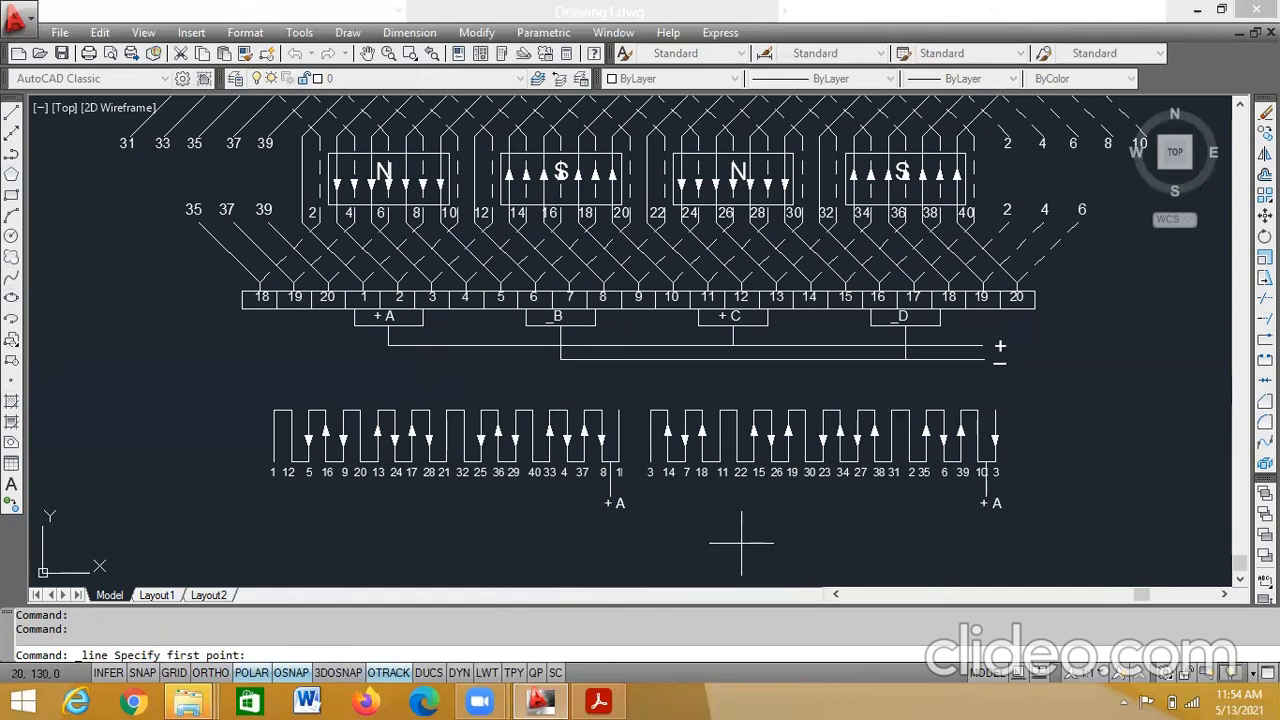
pyautogui.click(710, 465)
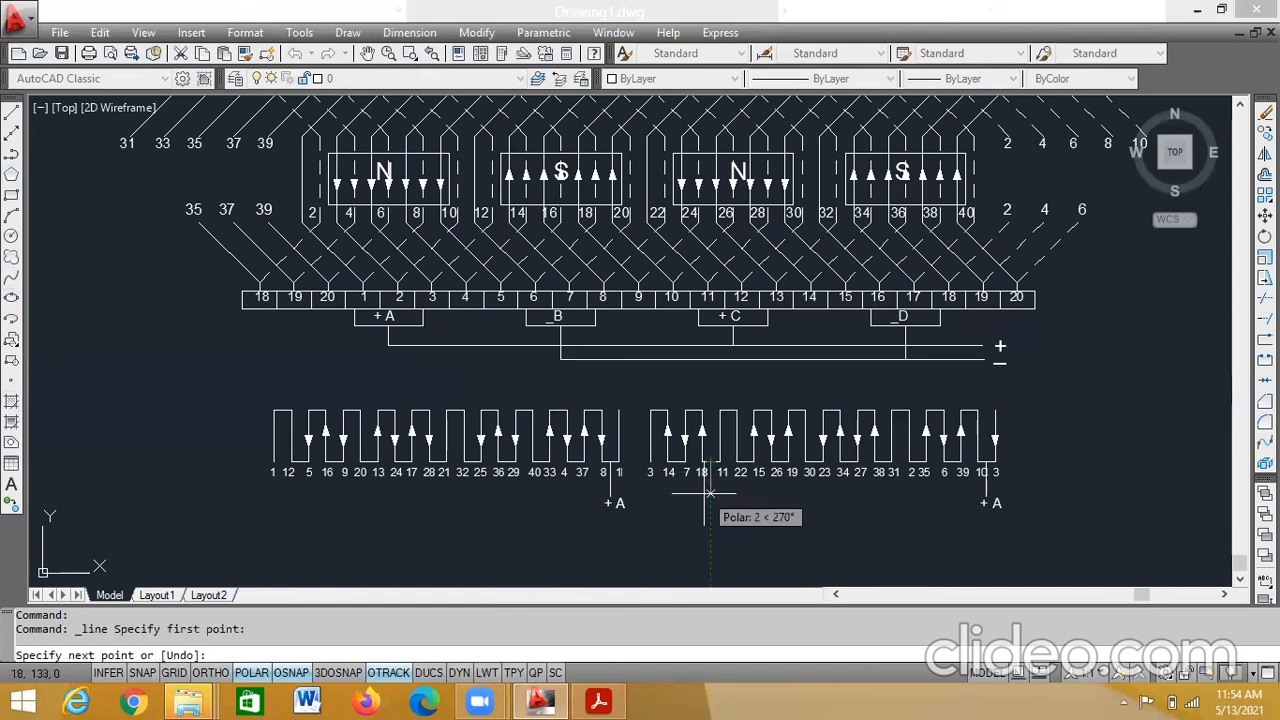
pyautogui.write('2')
pyautogui.press('Return')
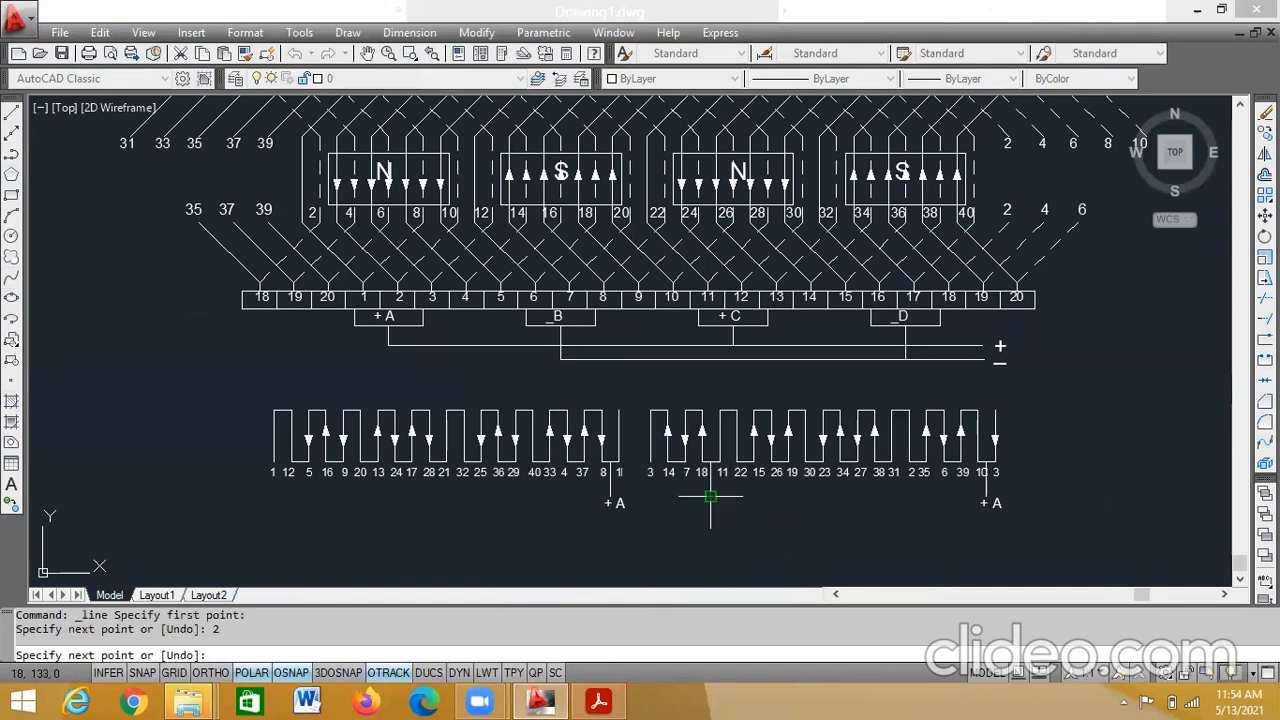
pyautogui.press('Escape')
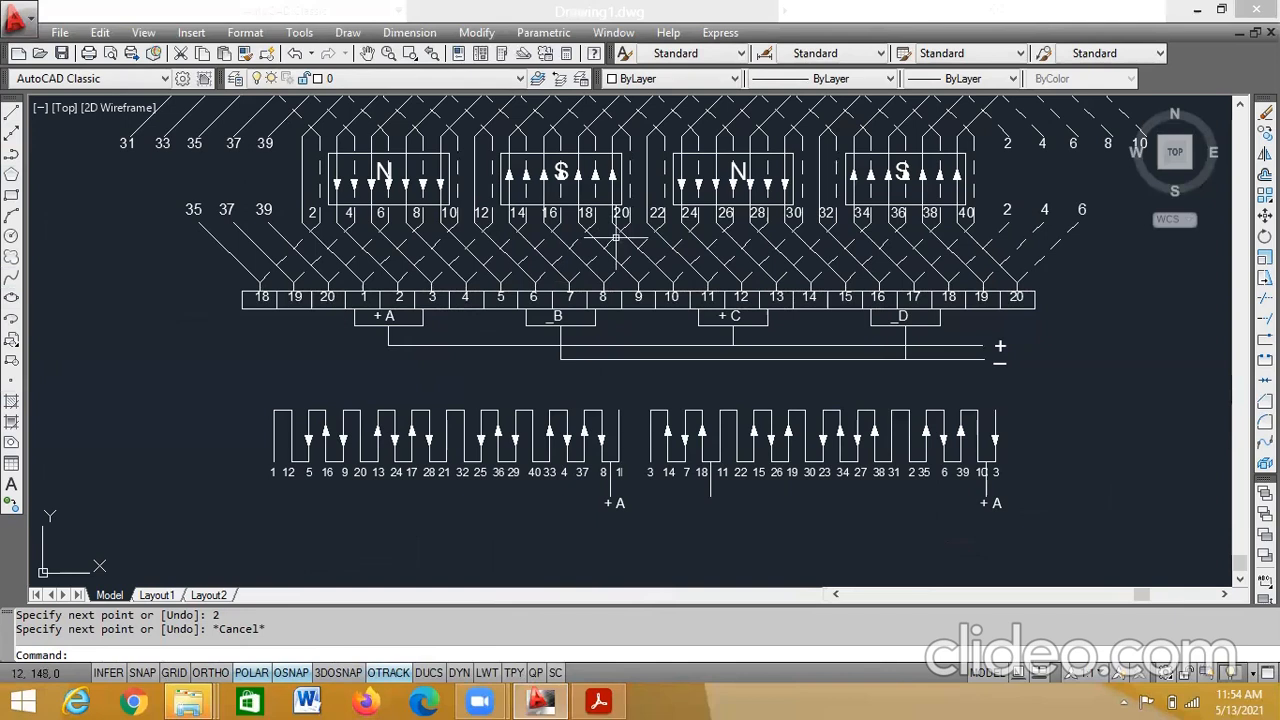
pyautogui.click(11, 114)
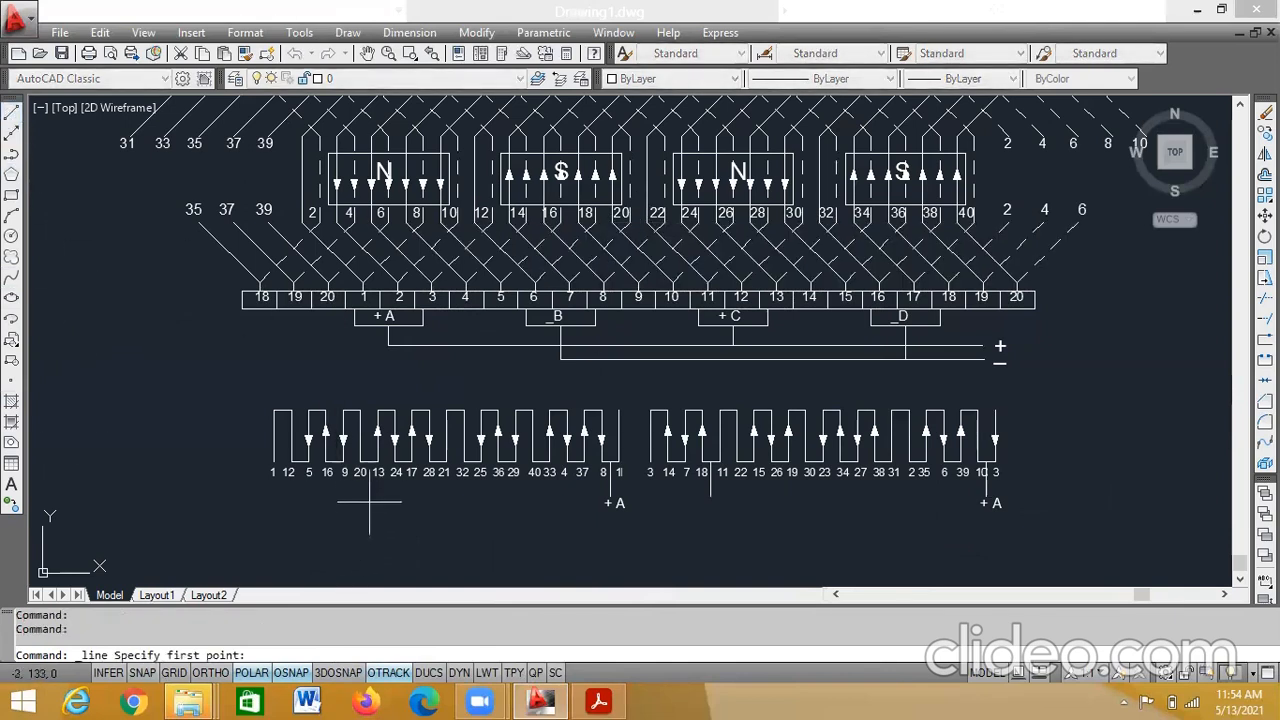
pyautogui.click(369, 462)
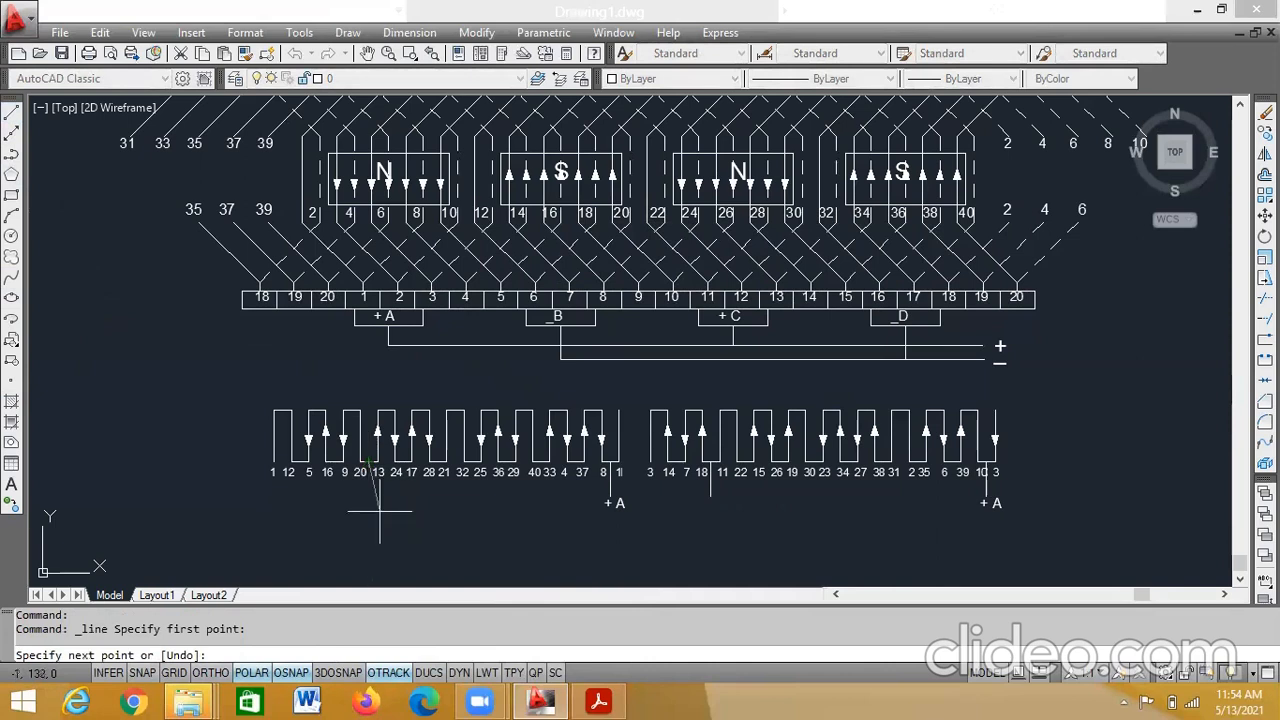
pyautogui.write('2')
pyautogui.press('Return')
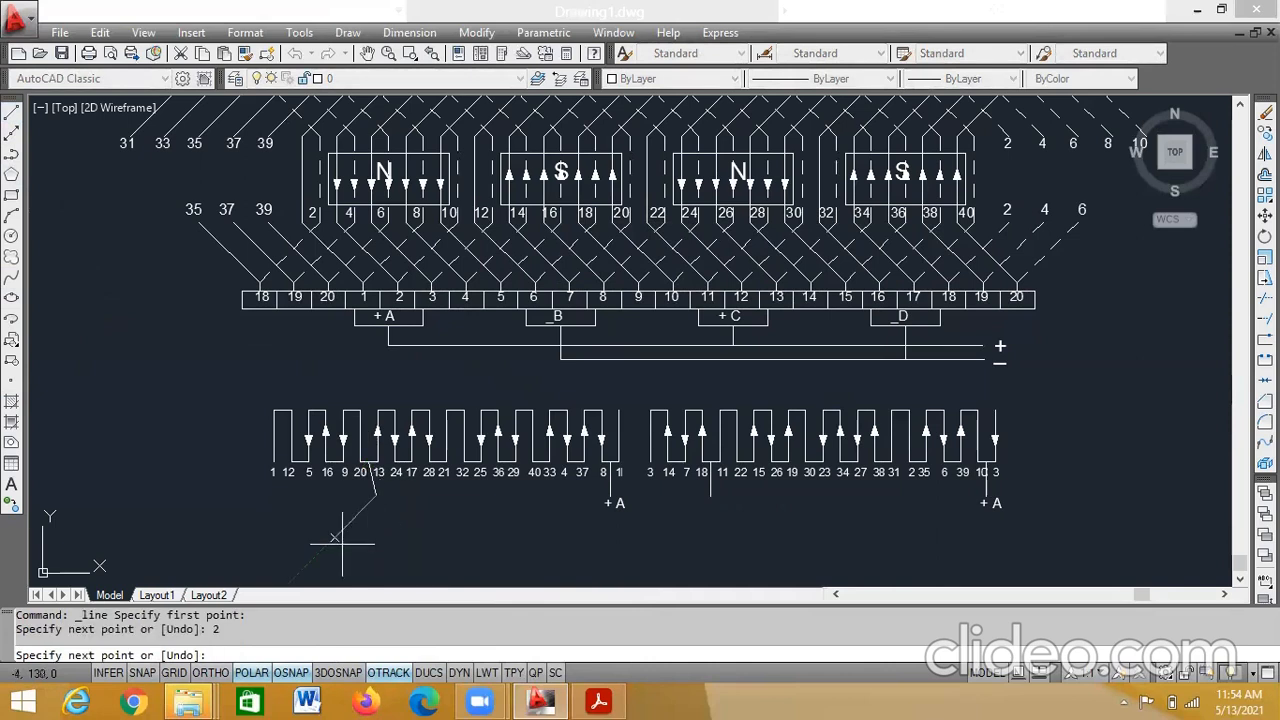
pyautogui.press('Escape')
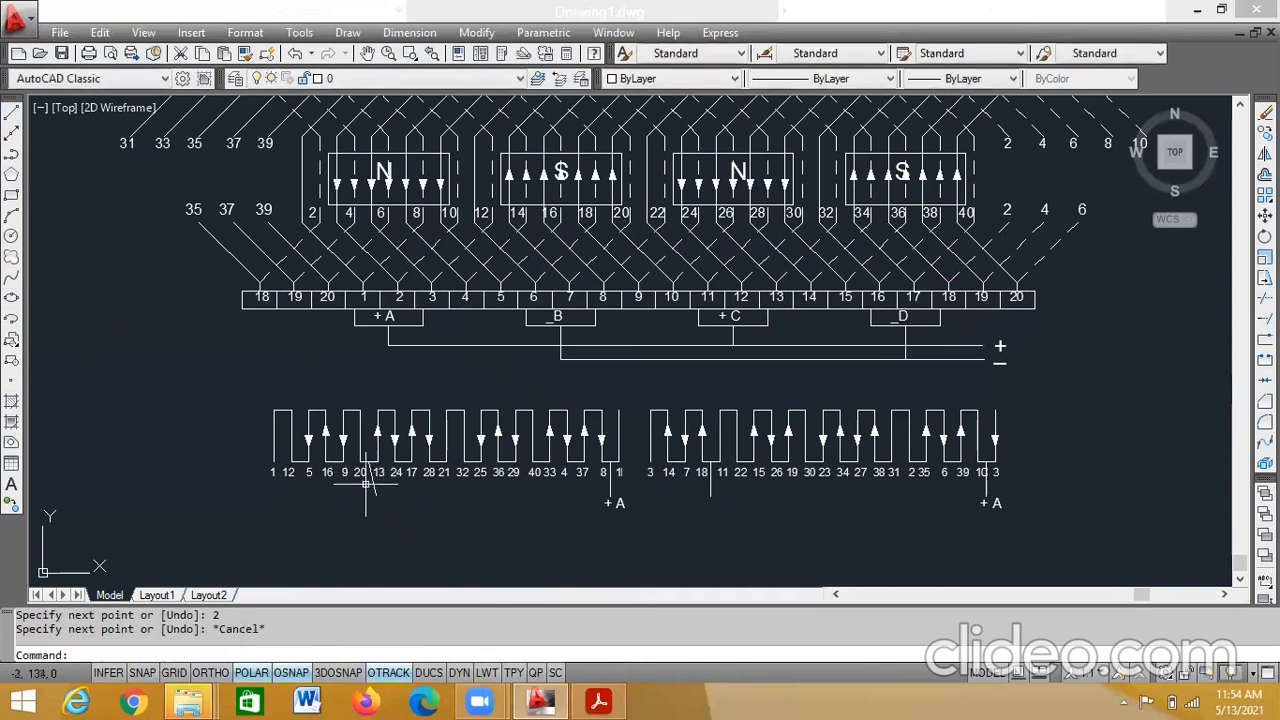
pyautogui.click(373, 480)
pyautogui.press('Delete')
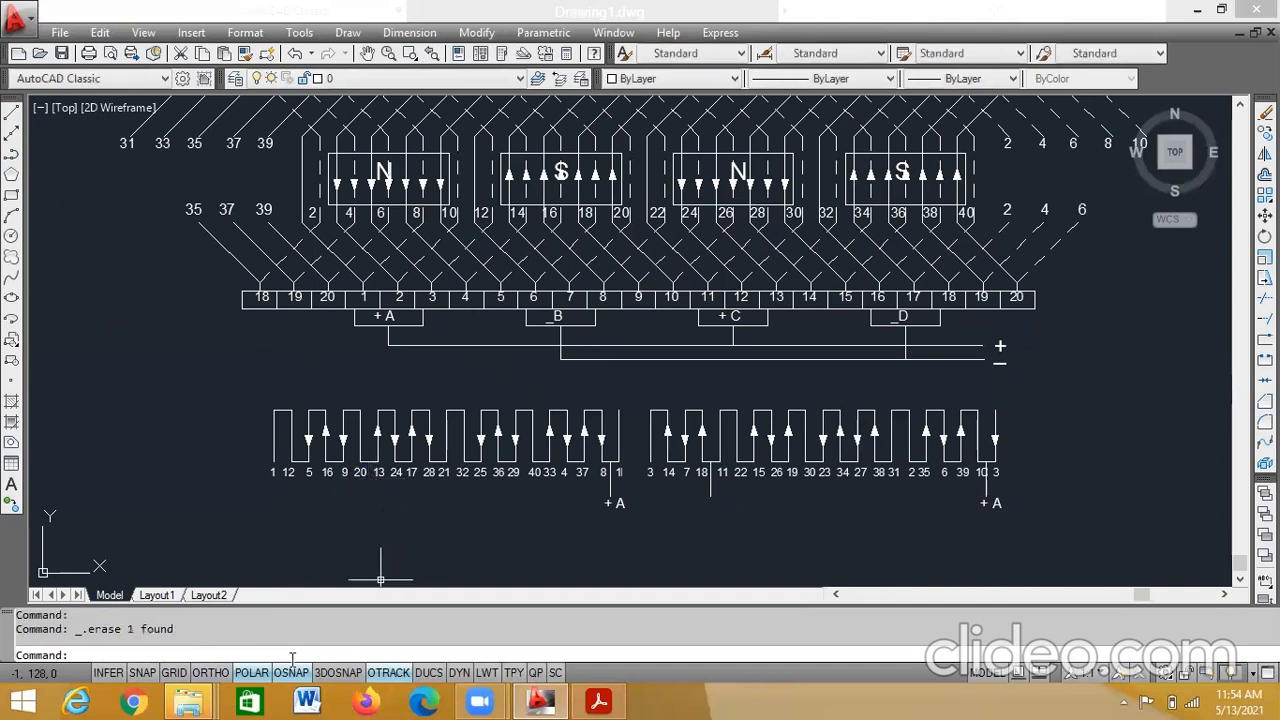
# - With ortho mode on, draw a 2-unit vertical lead line downward between conductors 20 and 13 in the first row
pyautogui.click(205, 673)
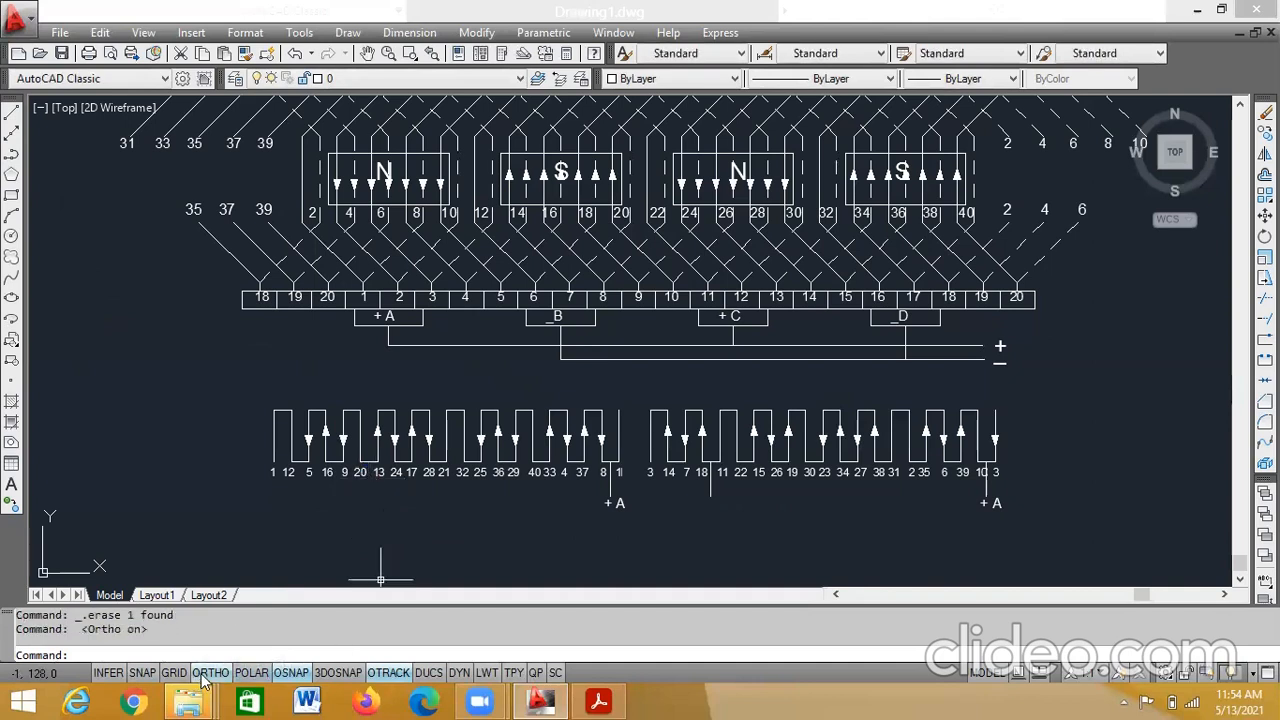
pyautogui.click(10, 118)
pyautogui.click(368, 492)
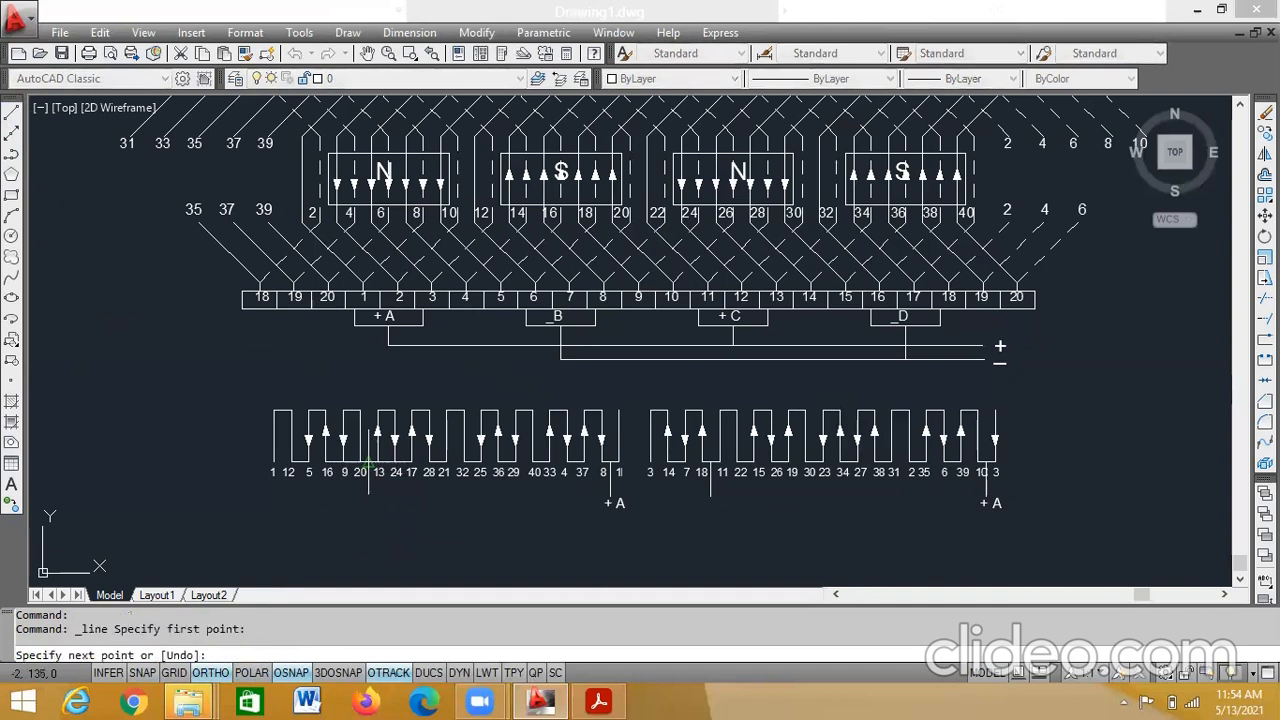
pyautogui.press('Return')
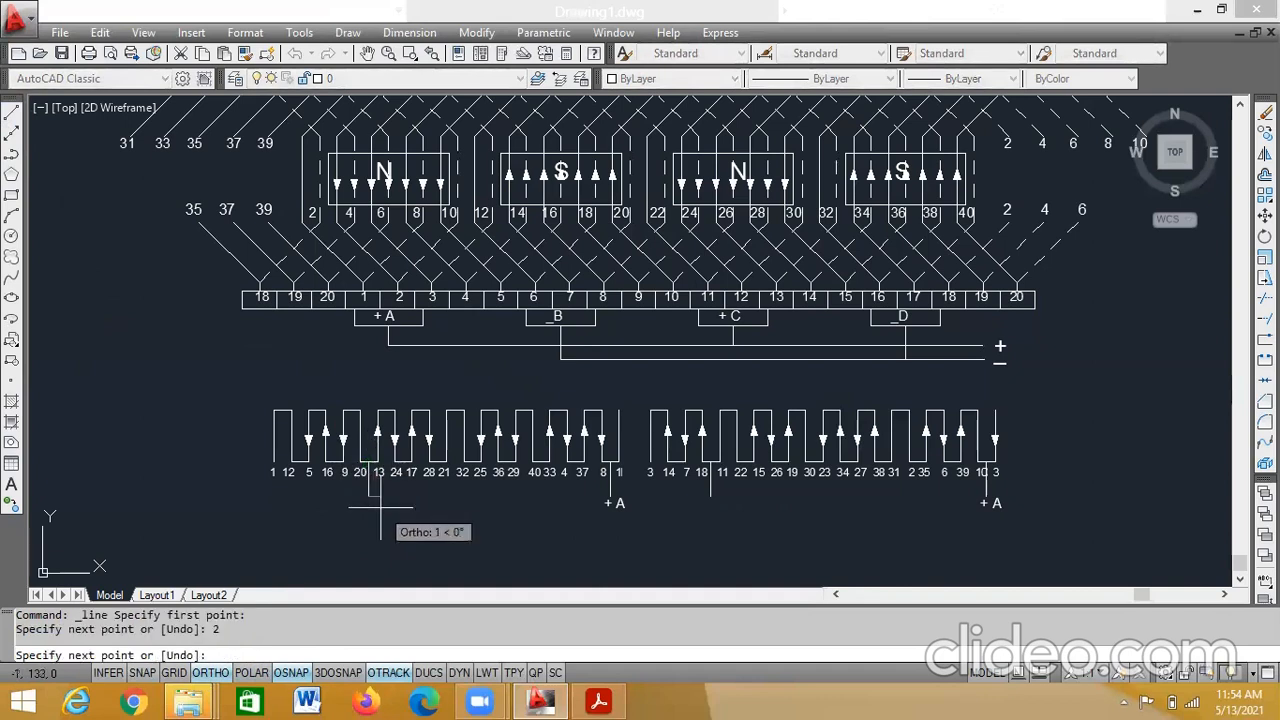
pyautogui.press('Escape')
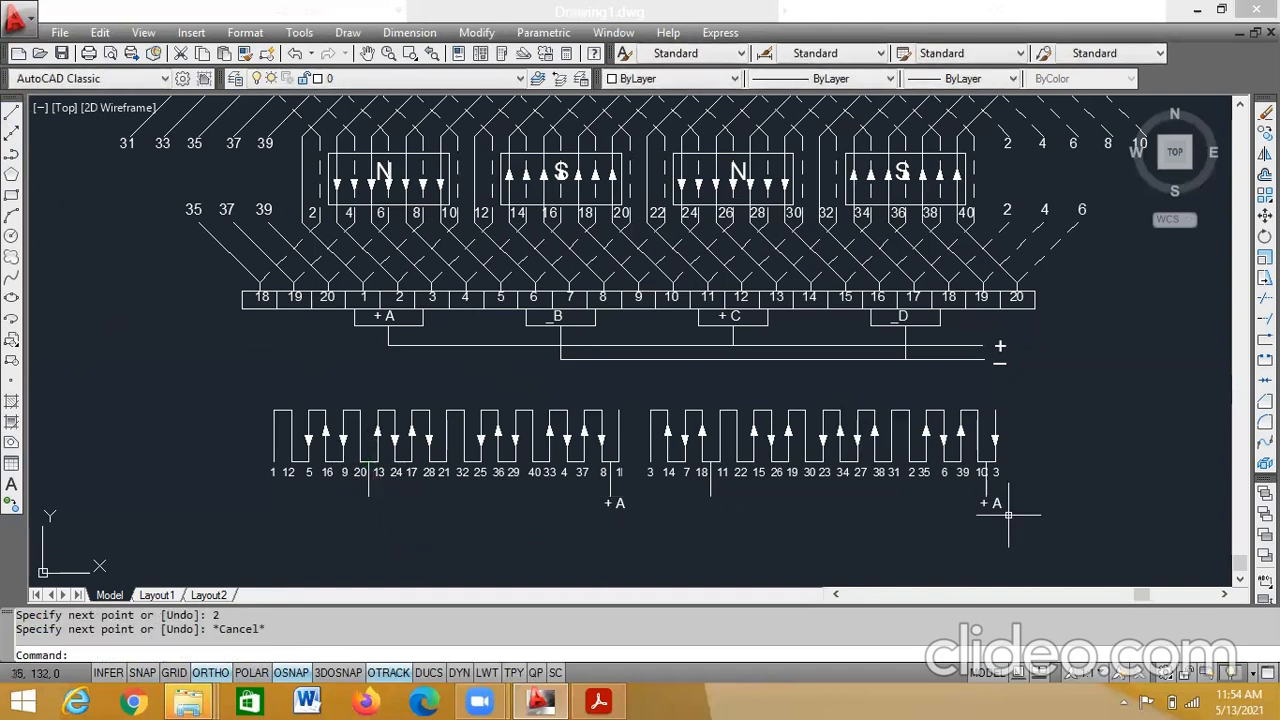
# - Copy the _B brush label, with polar tracking on, to the lower ends of the leads at 20/13 and 18/11
pyautogui.click(547, 318)
pyautogui.rightClick(547, 318)
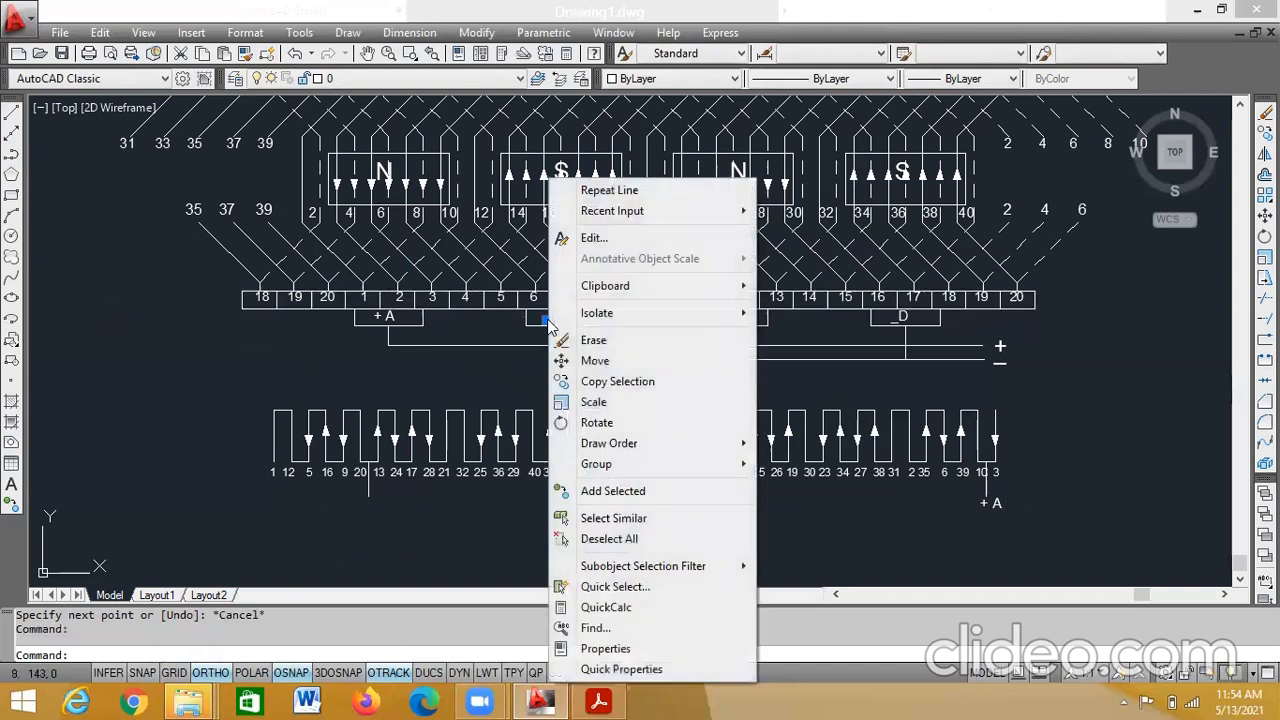
pyautogui.click(610, 377)
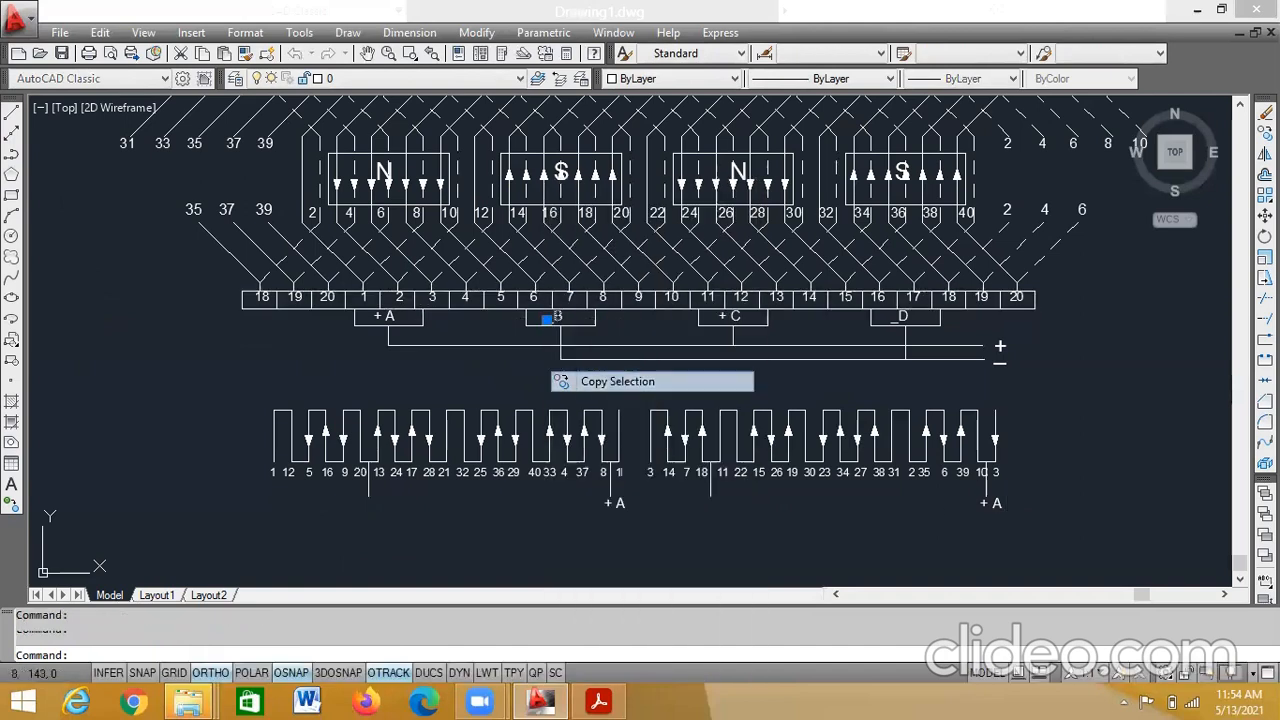
pyautogui.click(560, 326)
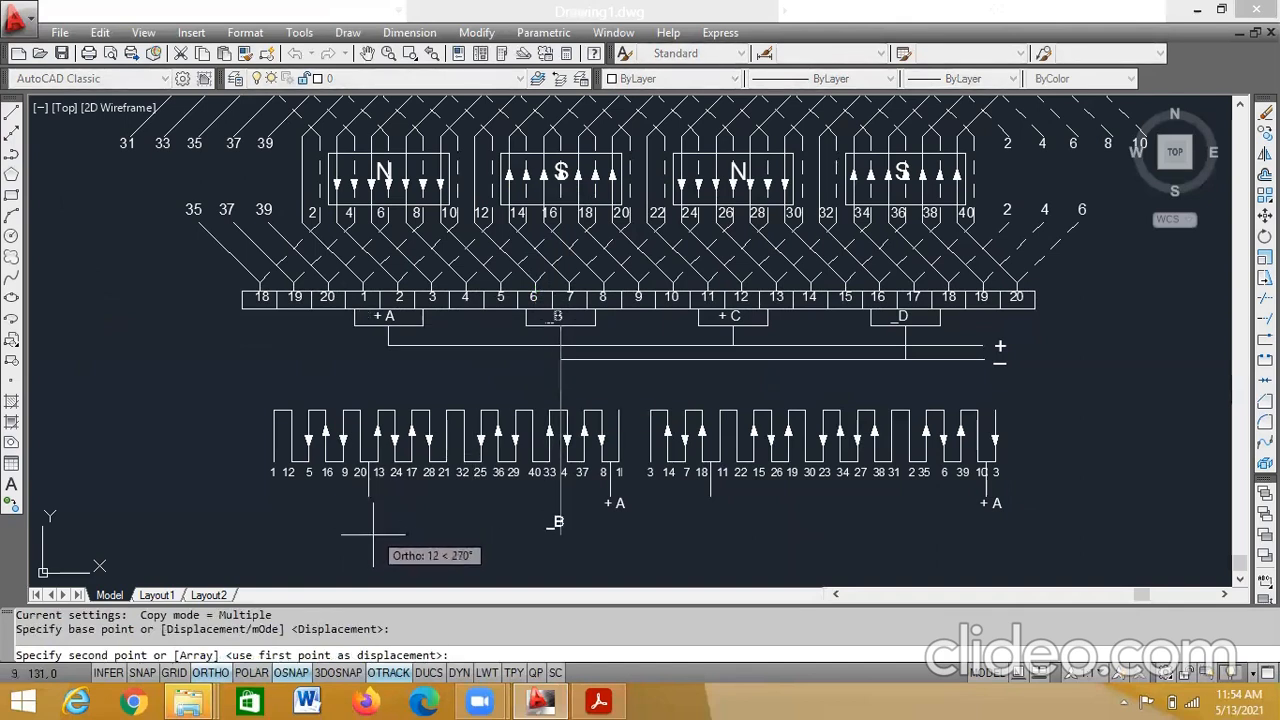
pyautogui.click(251, 675)
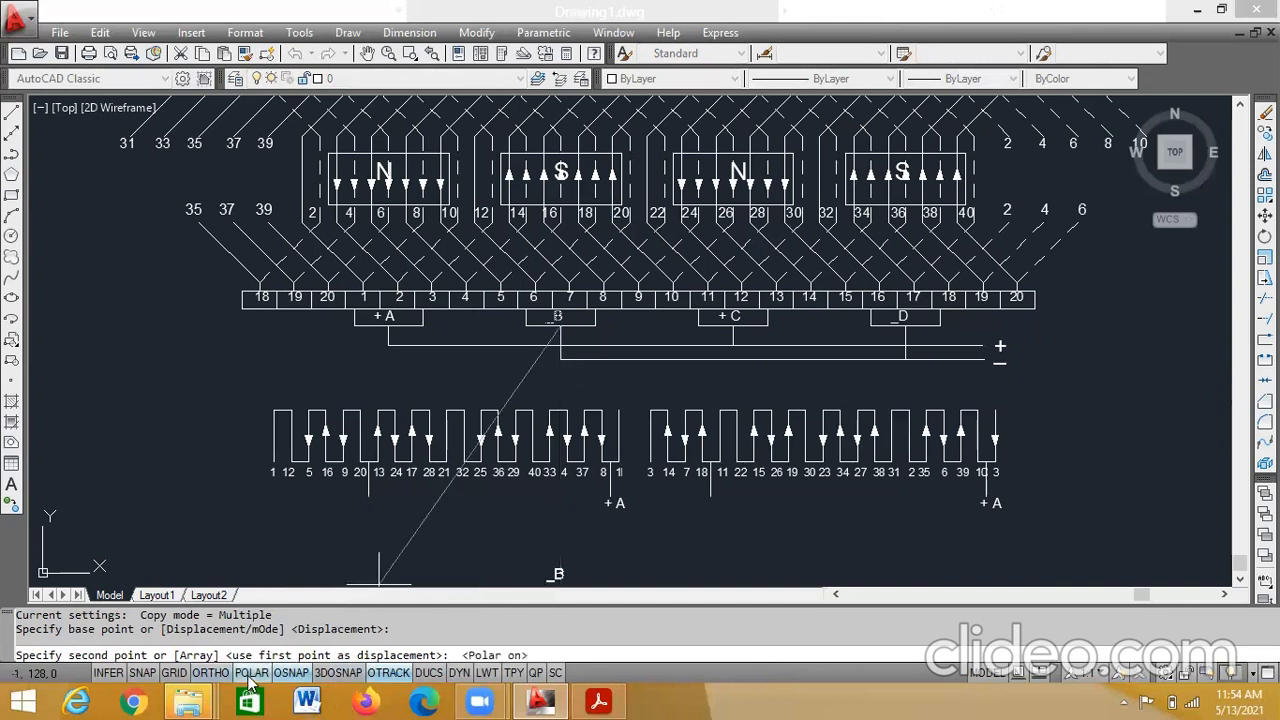
pyautogui.click(379, 509)
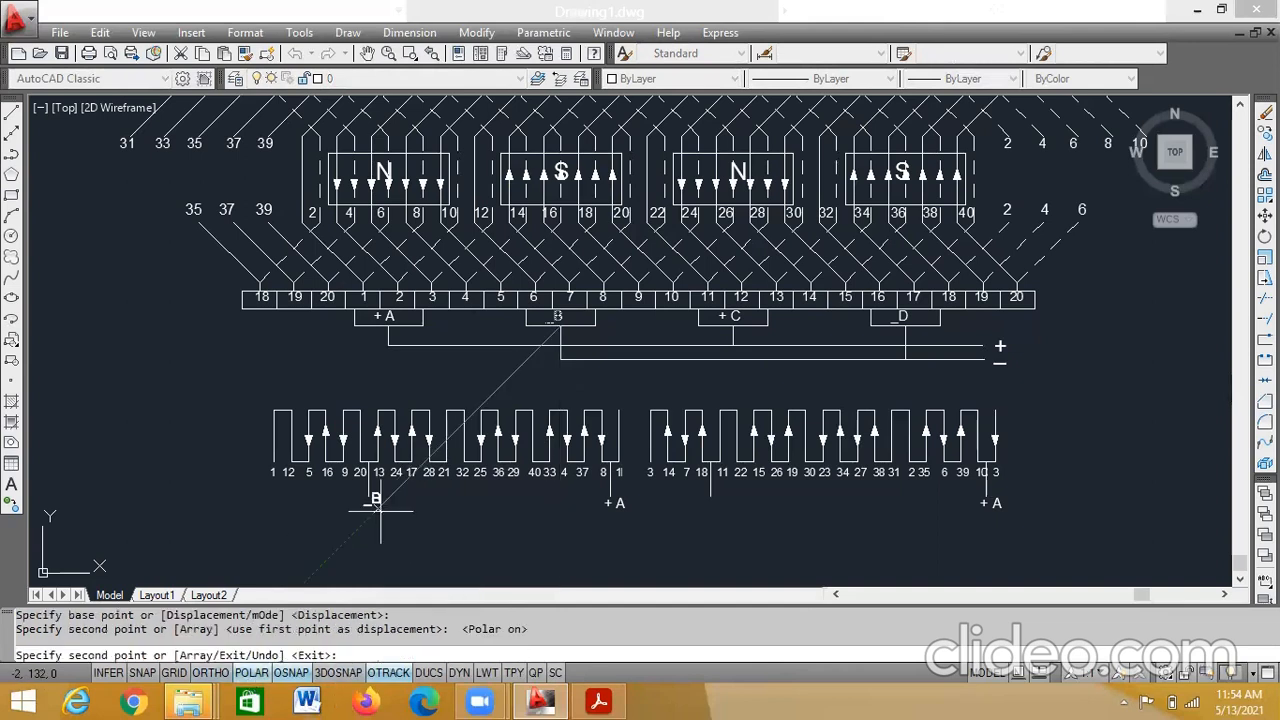
pyautogui.click(723, 509)
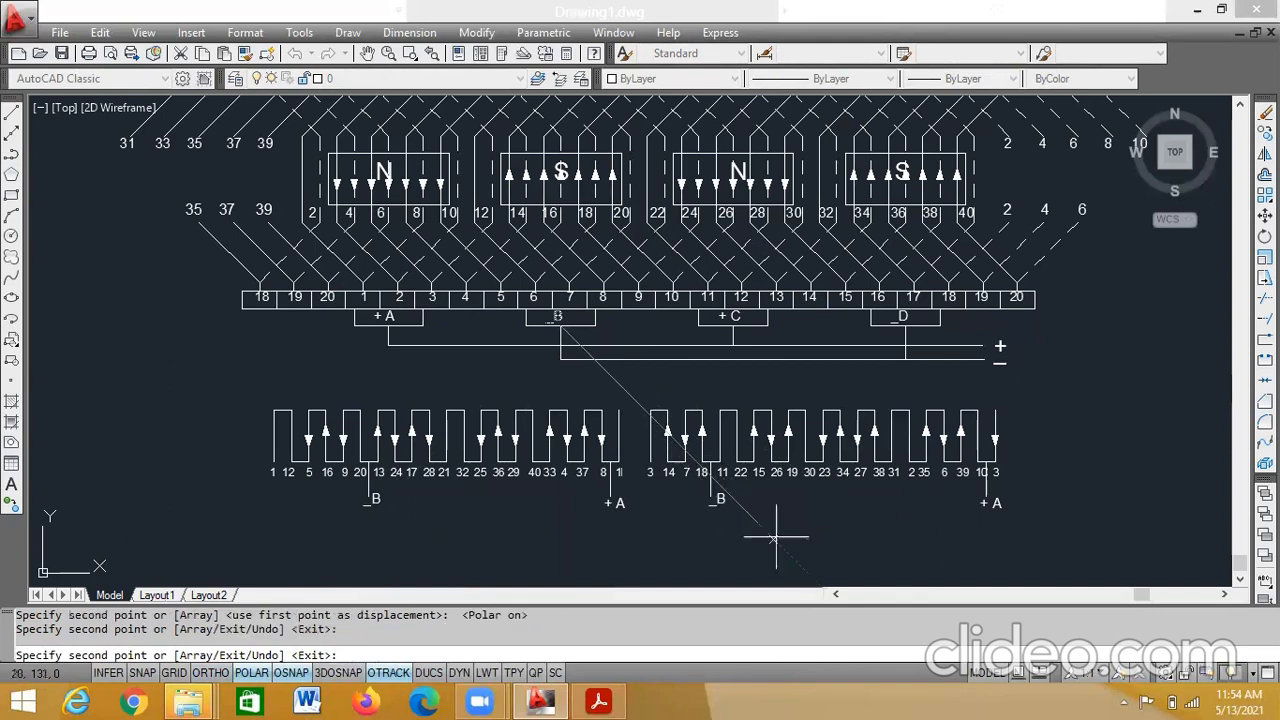
pyautogui.press('Escape')
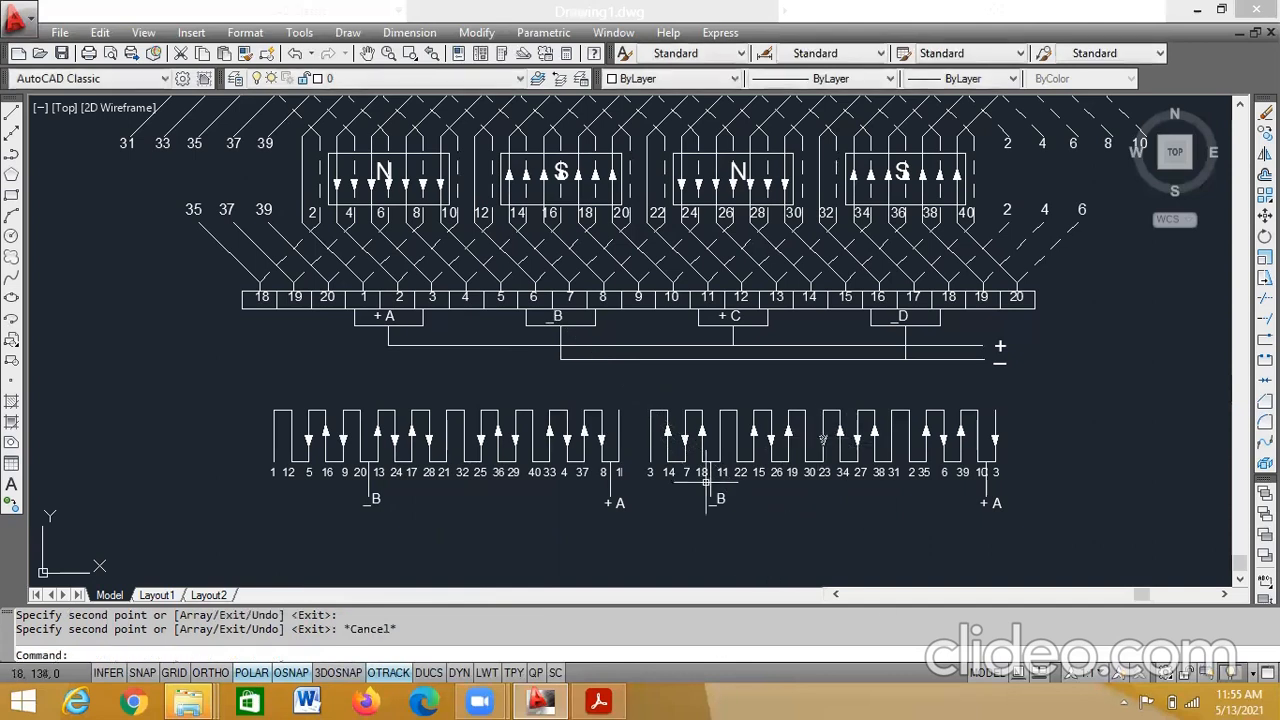
# - Draw 2-unit vertical lead lines downward from the zigzag bottoms, between 28 and 21 in the first row and between 30 and 23 in the second
pyautogui.click(724, 300)
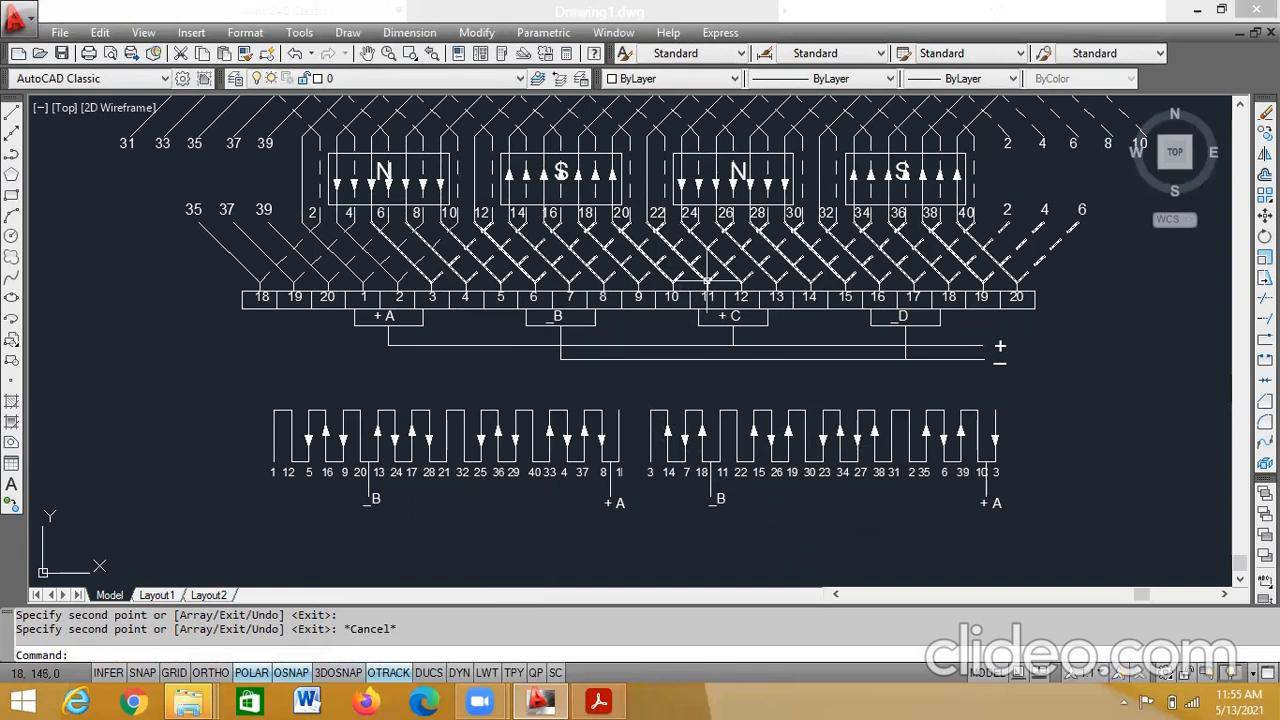
pyautogui.click(10, 116)
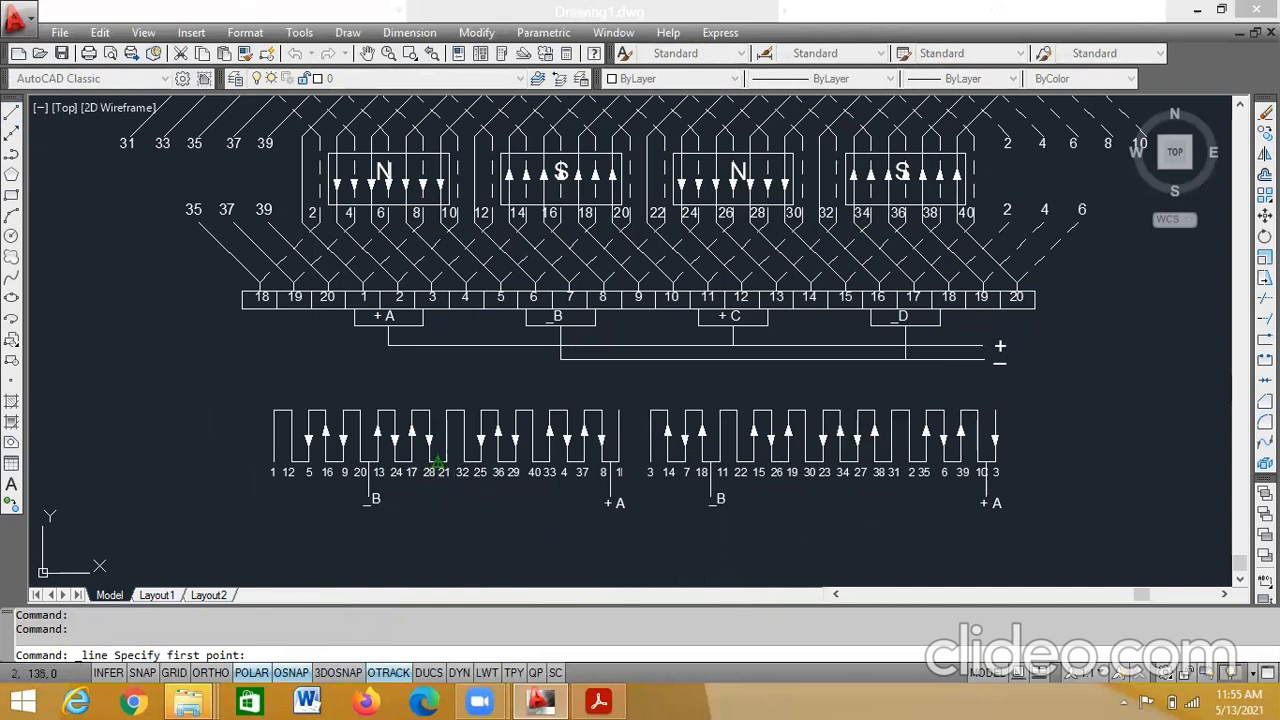
pyautogui.click(432, 461)
pyautogui.write('2')
pyautogui.press('Return')
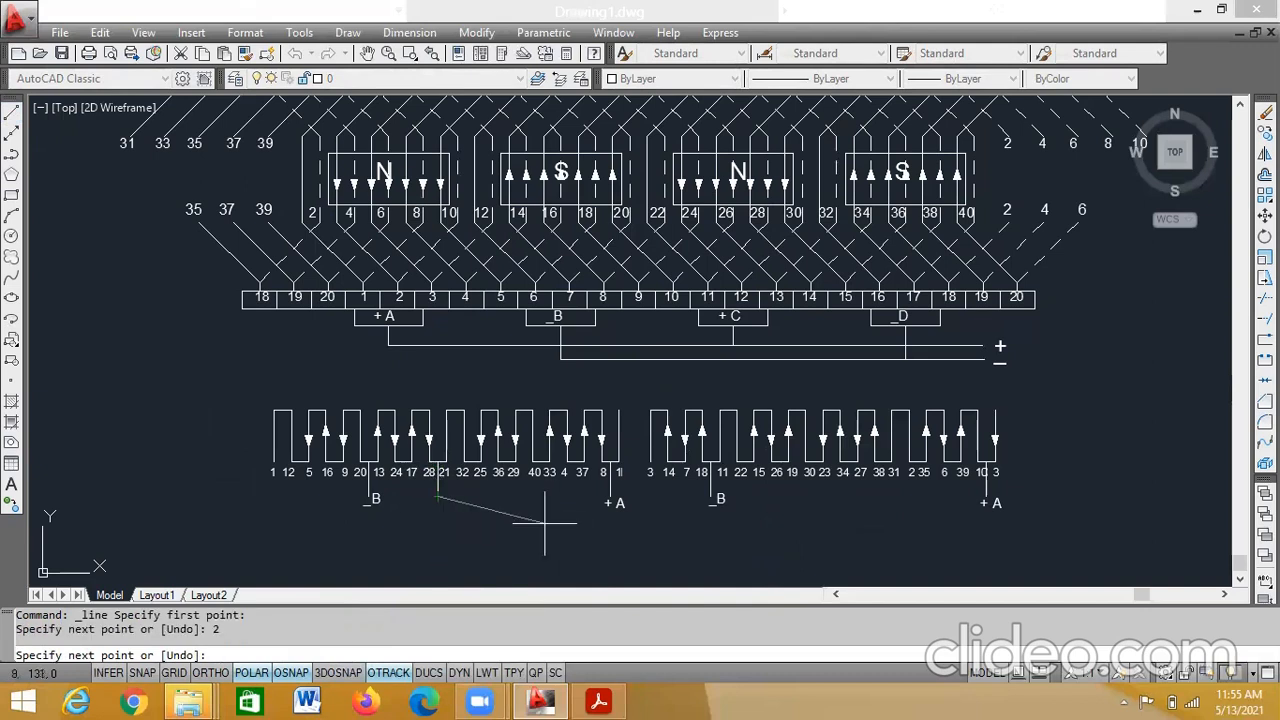
pyautogui.press('Escape')
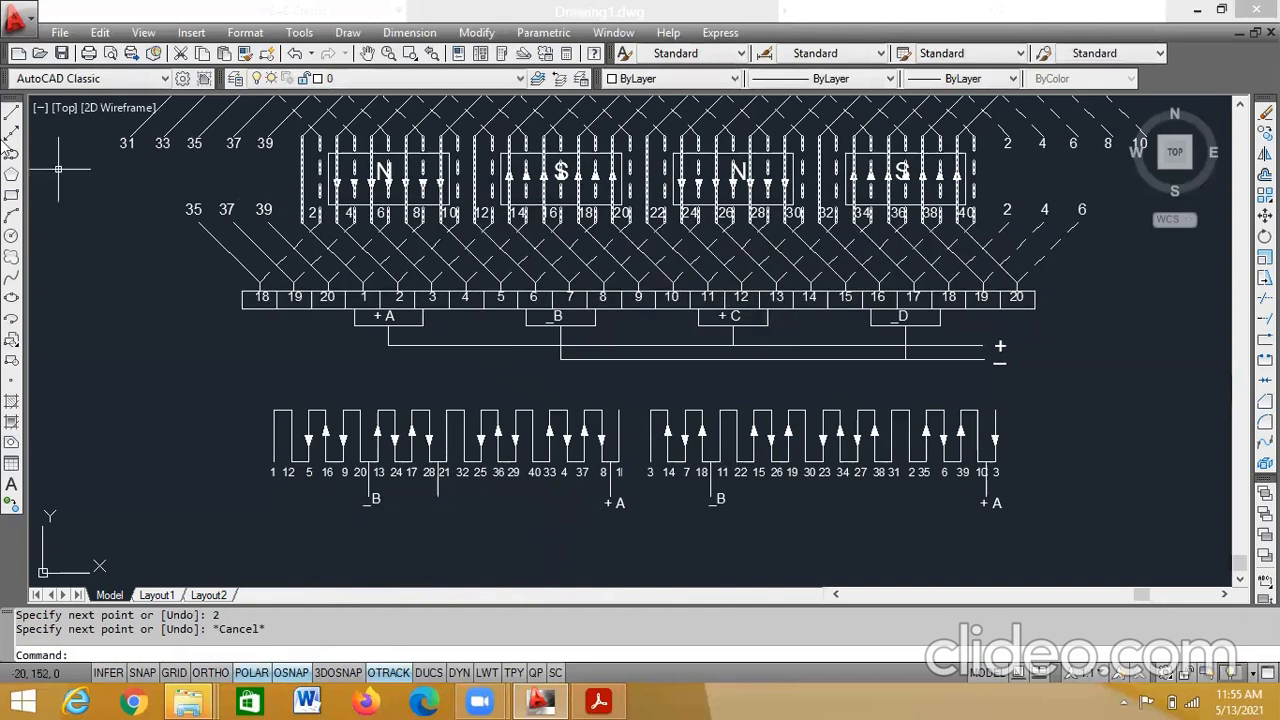
pyautogui.click(12, 117)
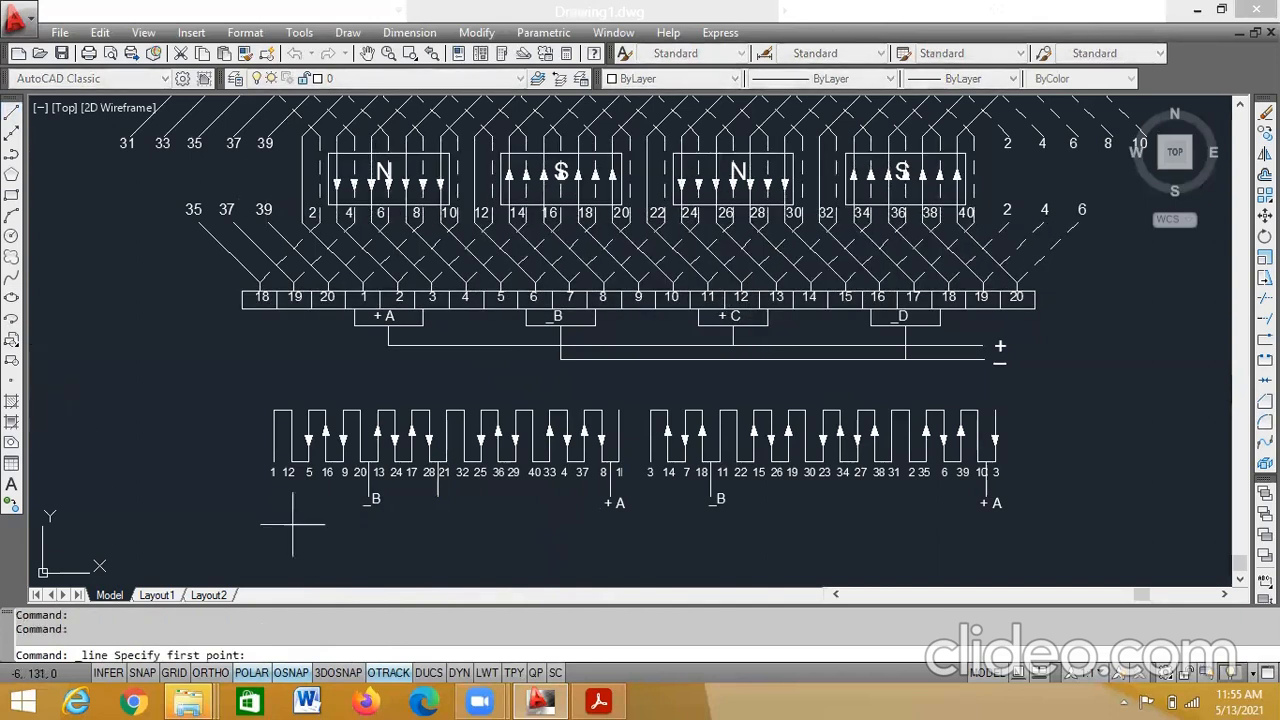
pyautogui.click(815, 466)
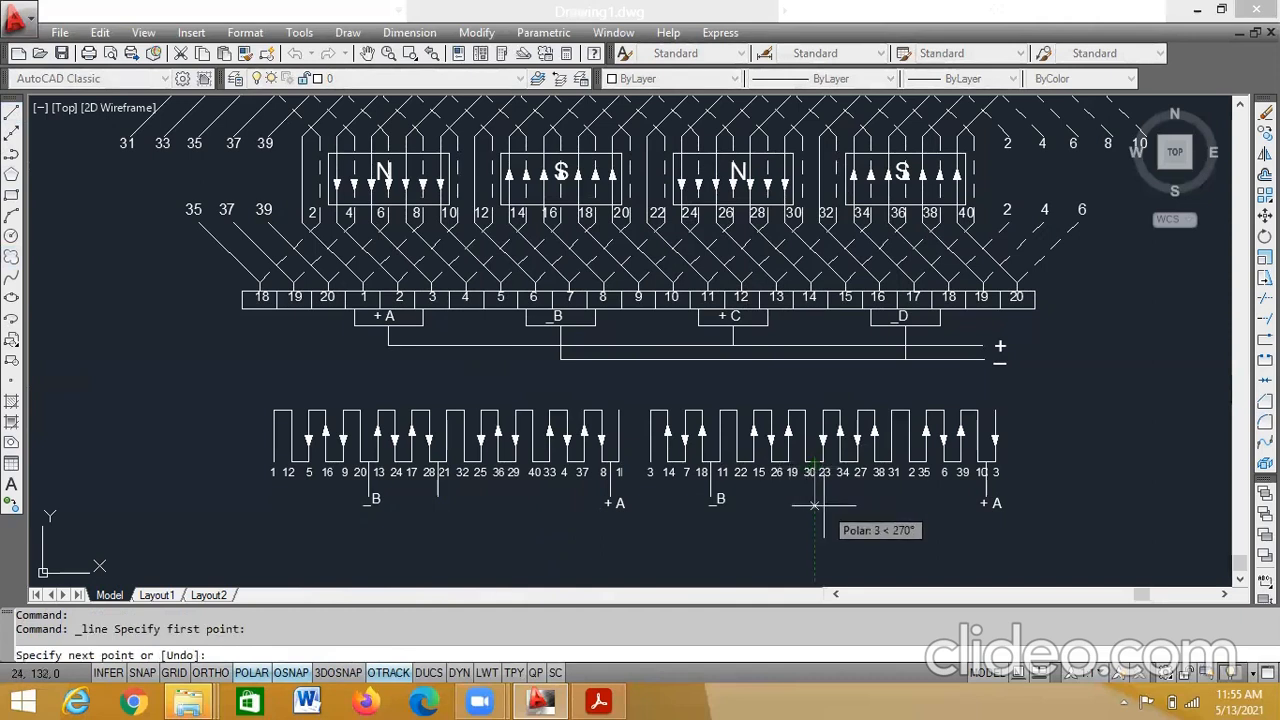
pyautogui.write('2')
pyautogui.press('Return')
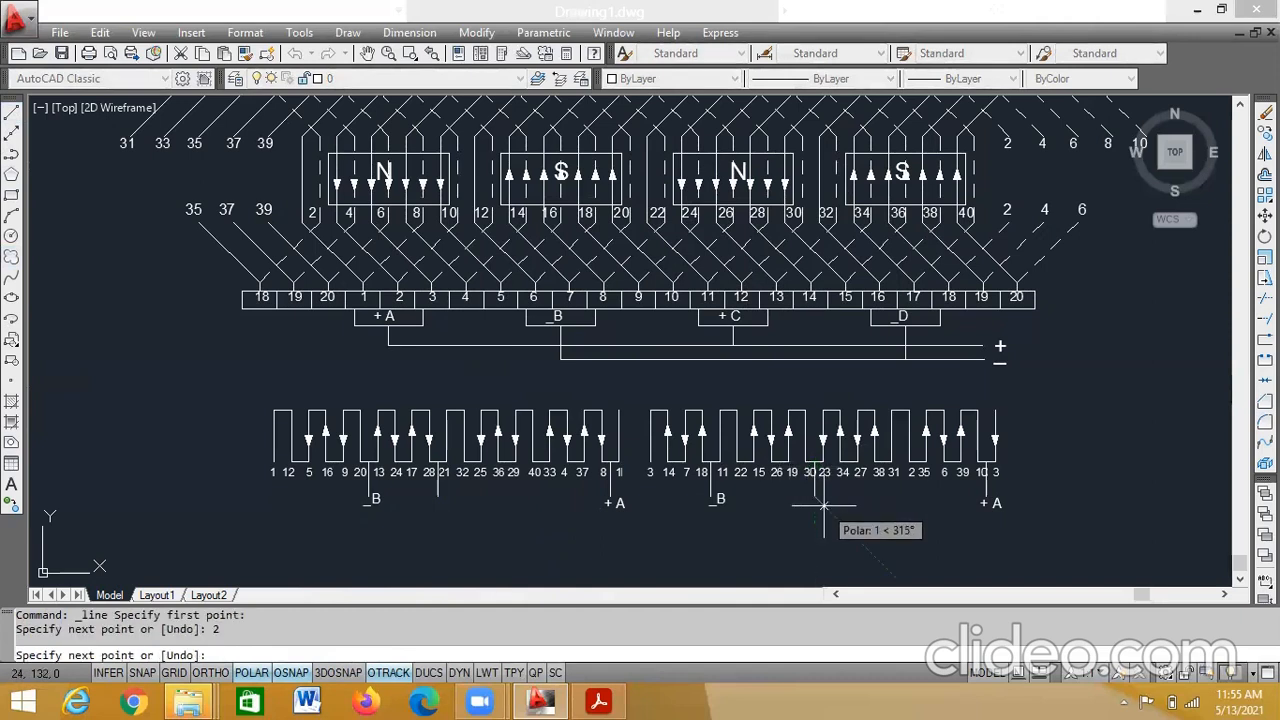
pyautogui.press('Escape')
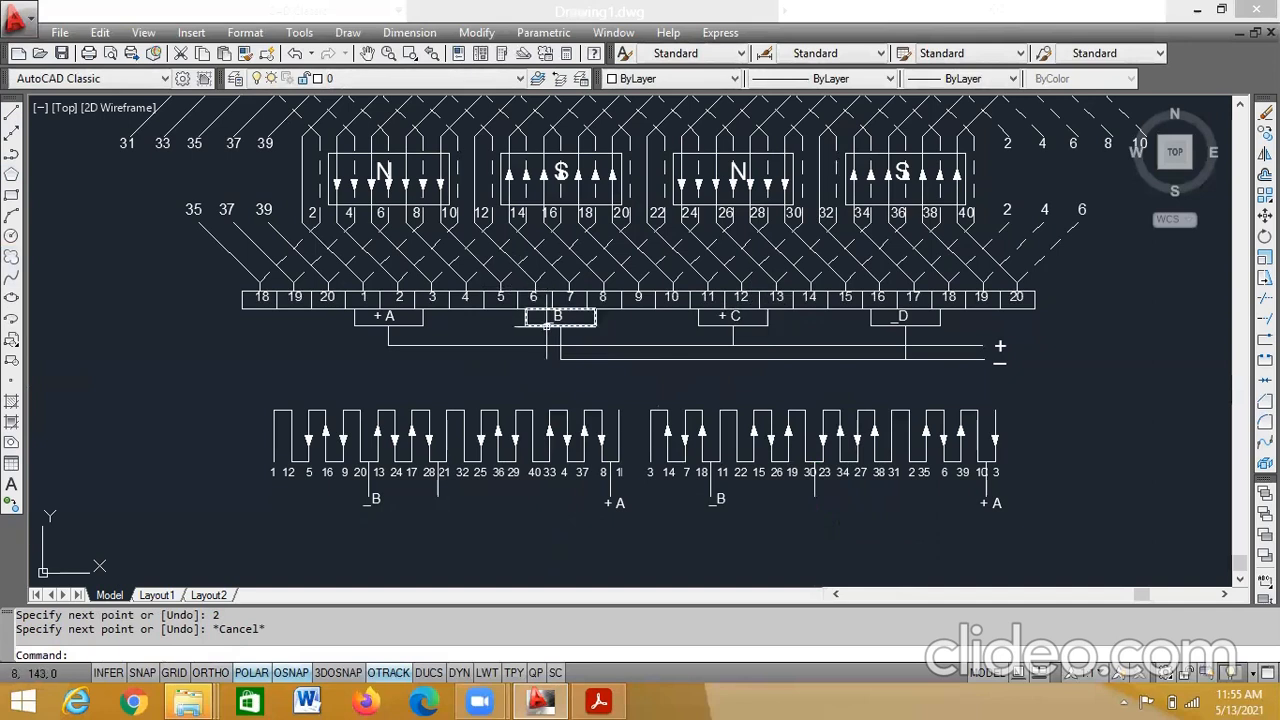
# - Copy the + C brush label to the lower ends of the leads at 28/21 and 30/23
pyautogui.click(722, 318)
pyautogui.rightClick(727, 322)
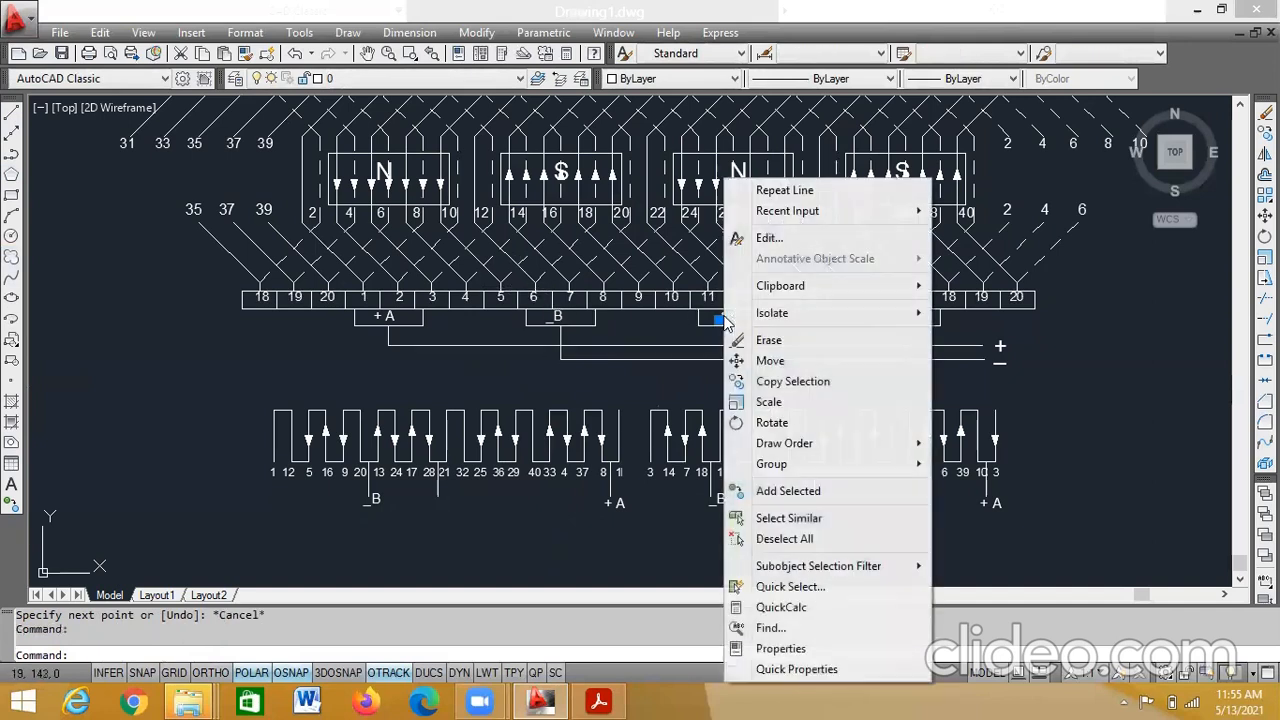
pyautogui.click(856, 381)
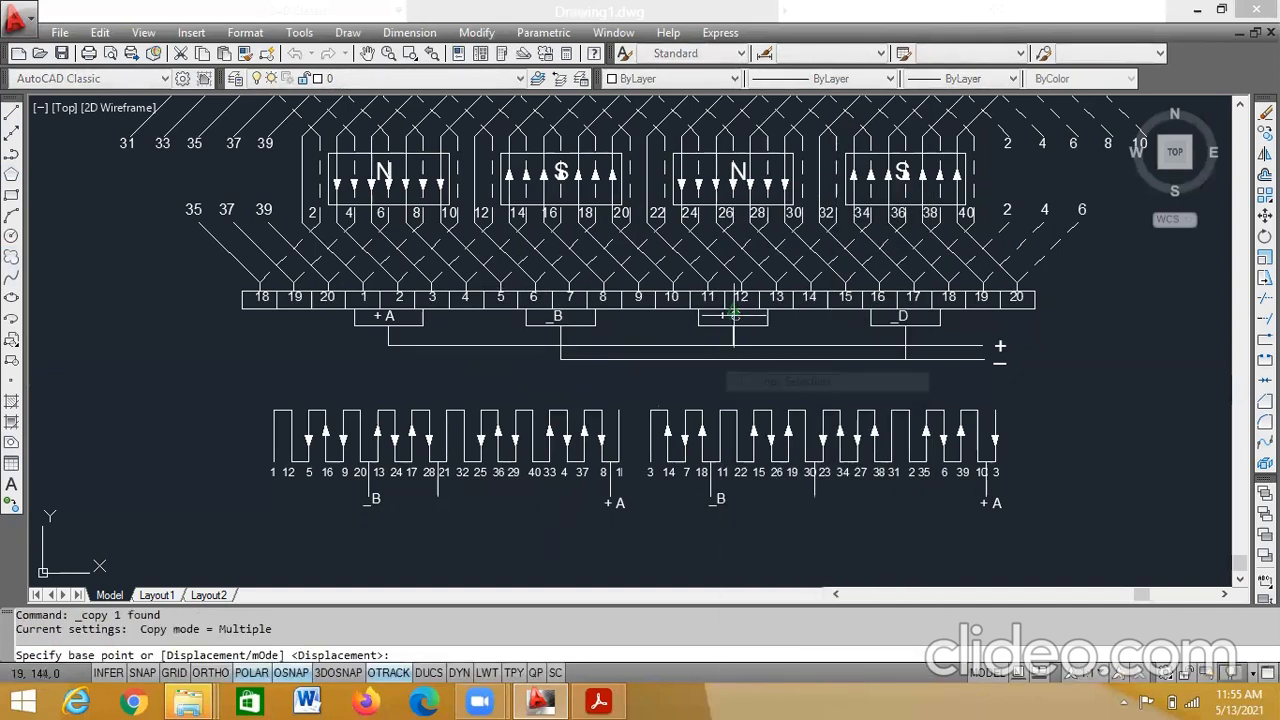
pyautogui.click(727, 318)
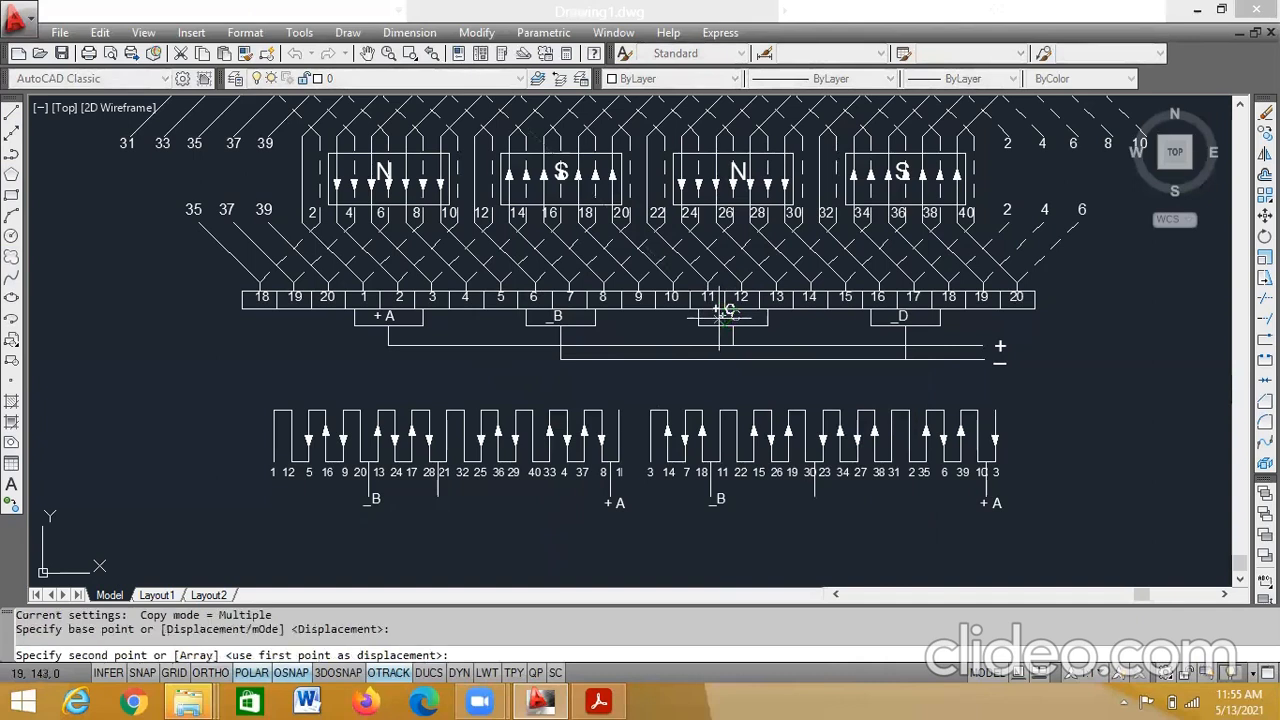
pyautogui.click(438, 516)
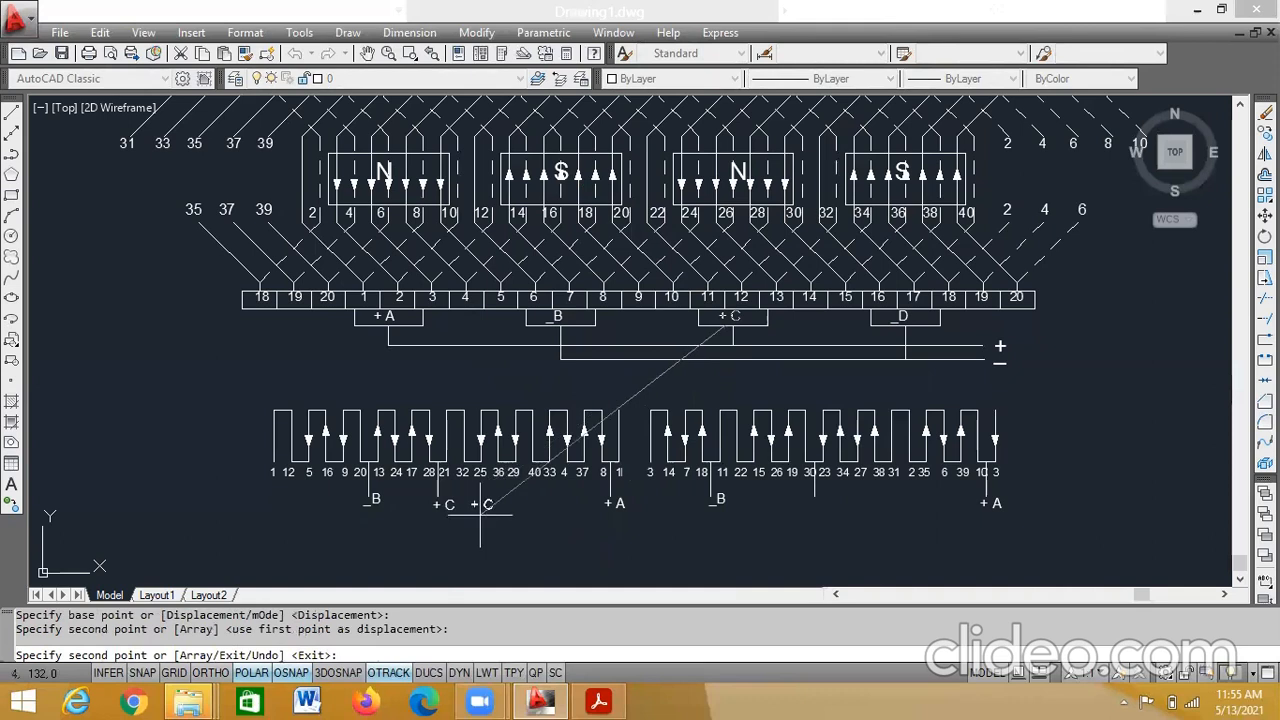
pyautogui.click(816, 515)
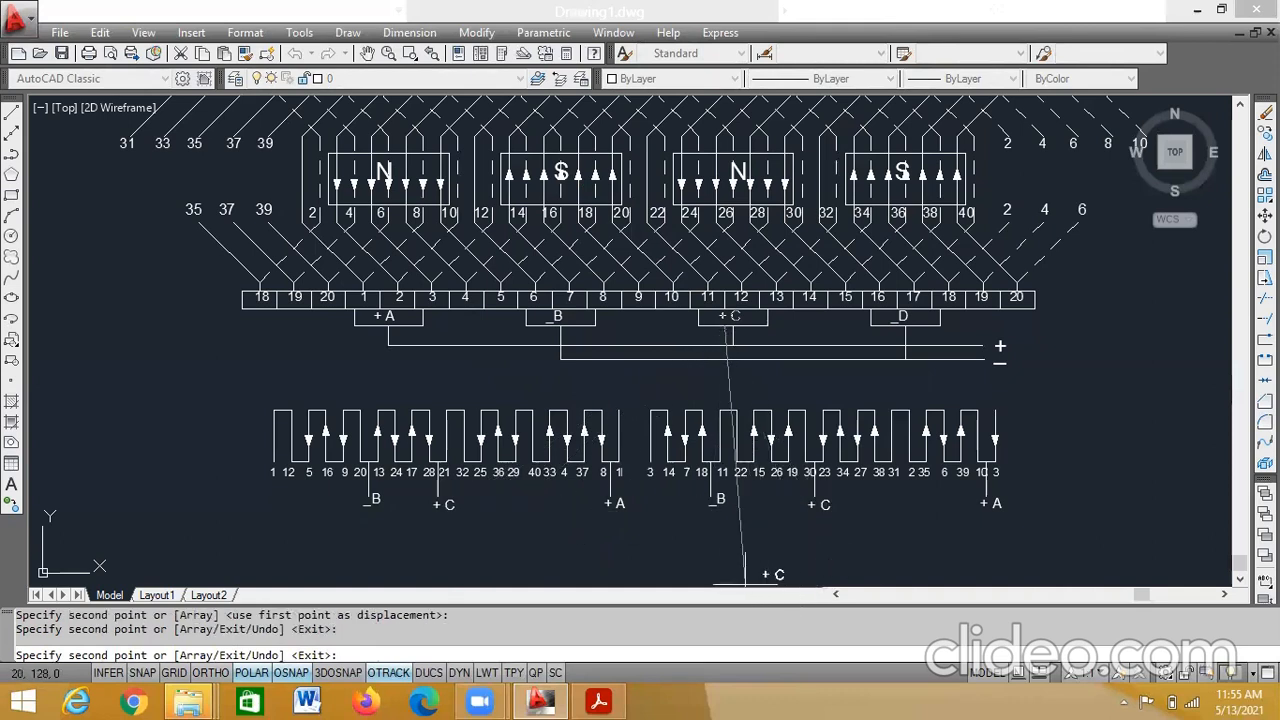
pyautogui.press('Escape')
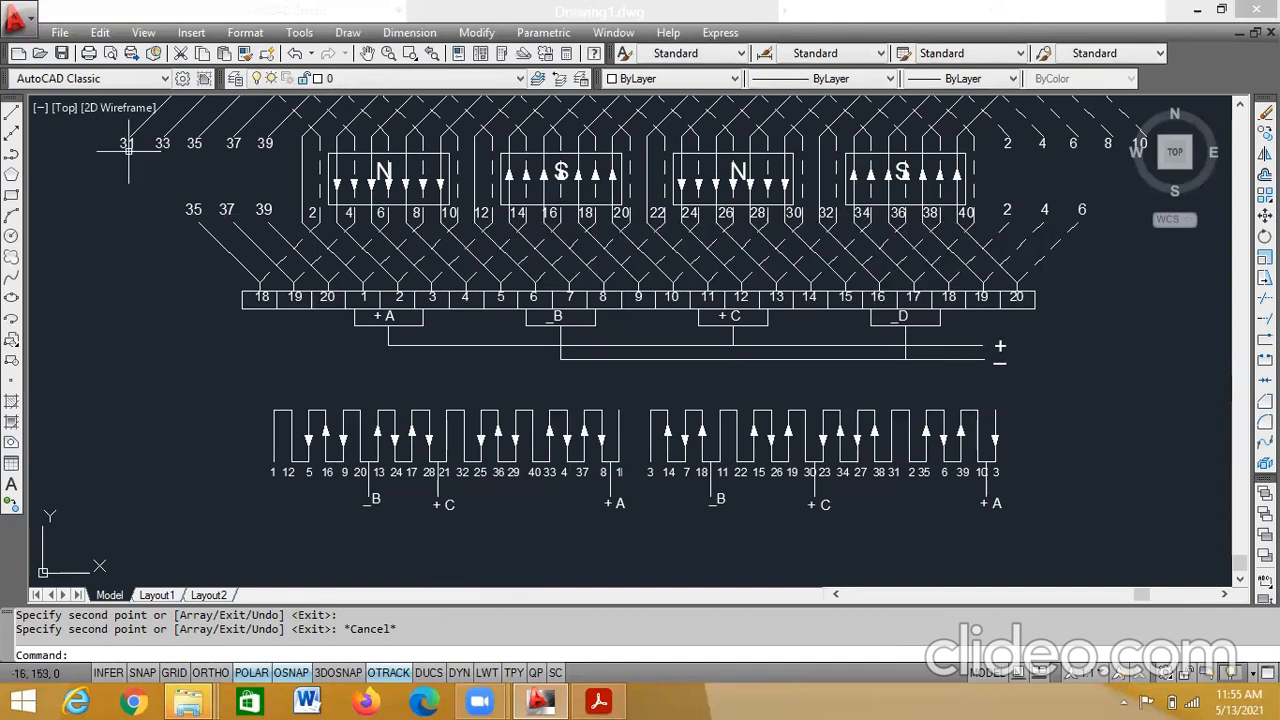
# - Draw 2-unit vertical lead lines downward from the zigzag bottoms, between 38 and 31 in the second row and between 40 and 33 in the first
pyautogui.click(12, 114)
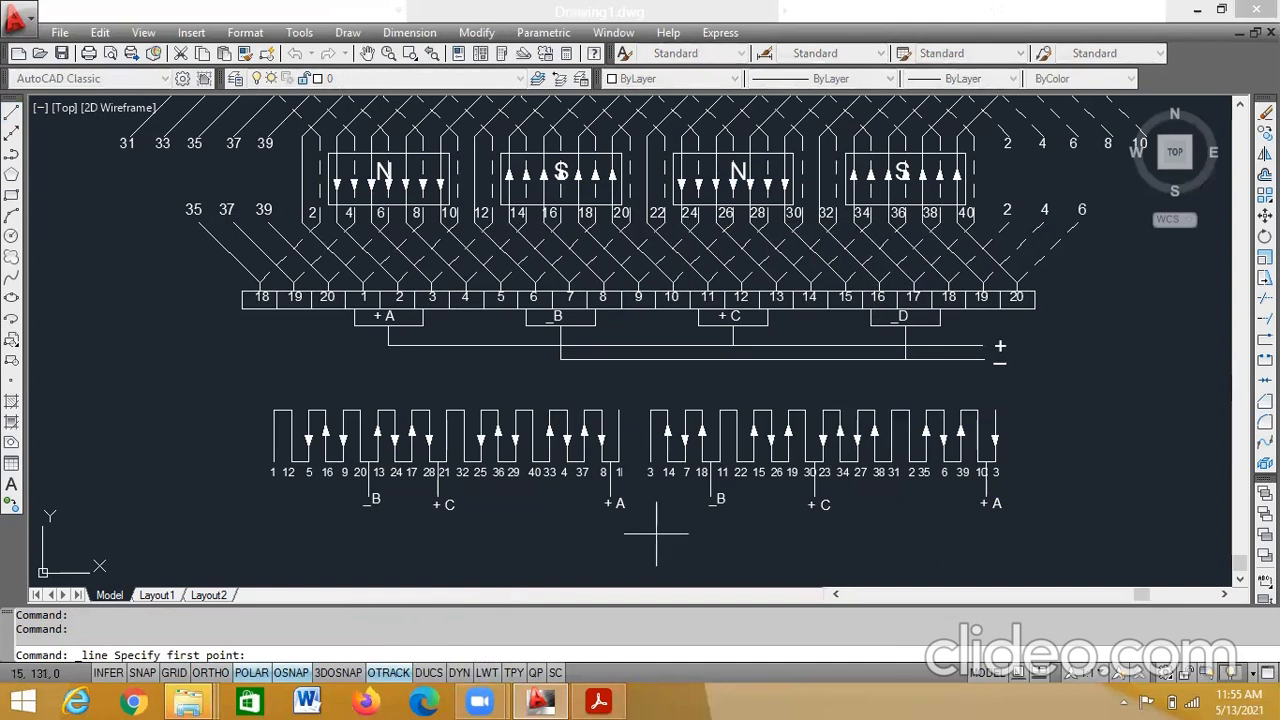
pyautogui.click(882, 463)
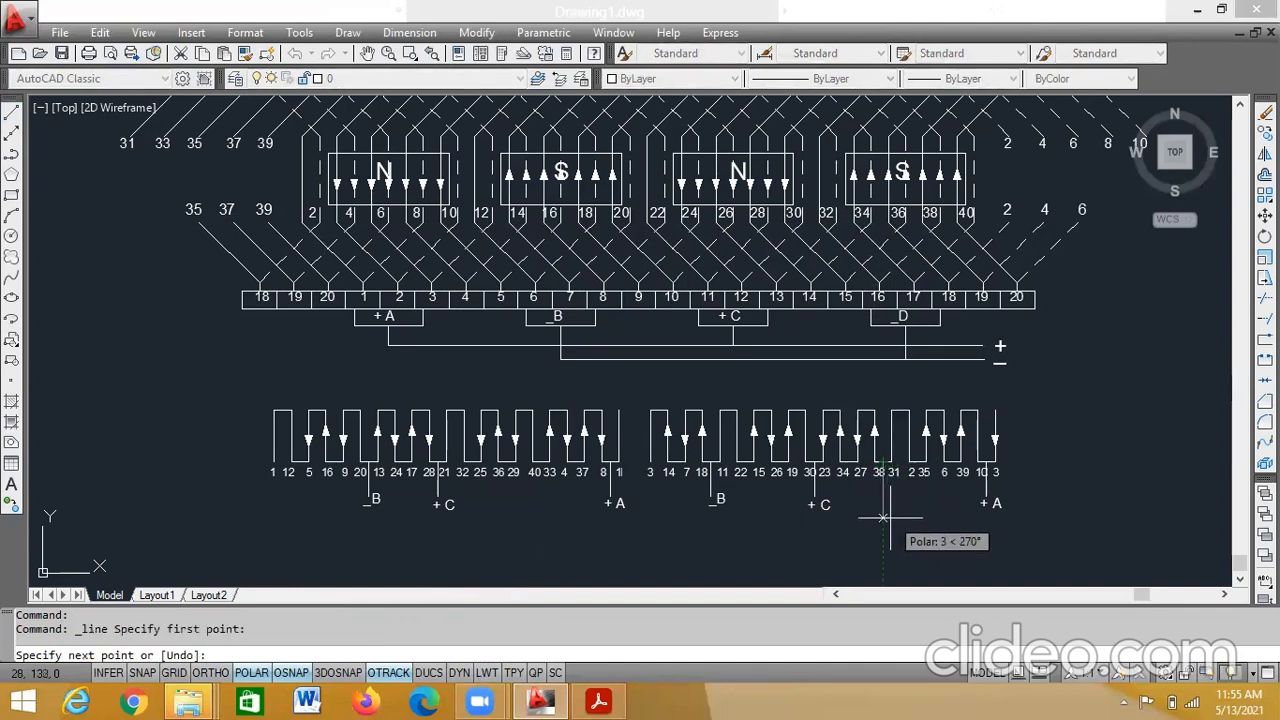
pyautogui.press('Return')
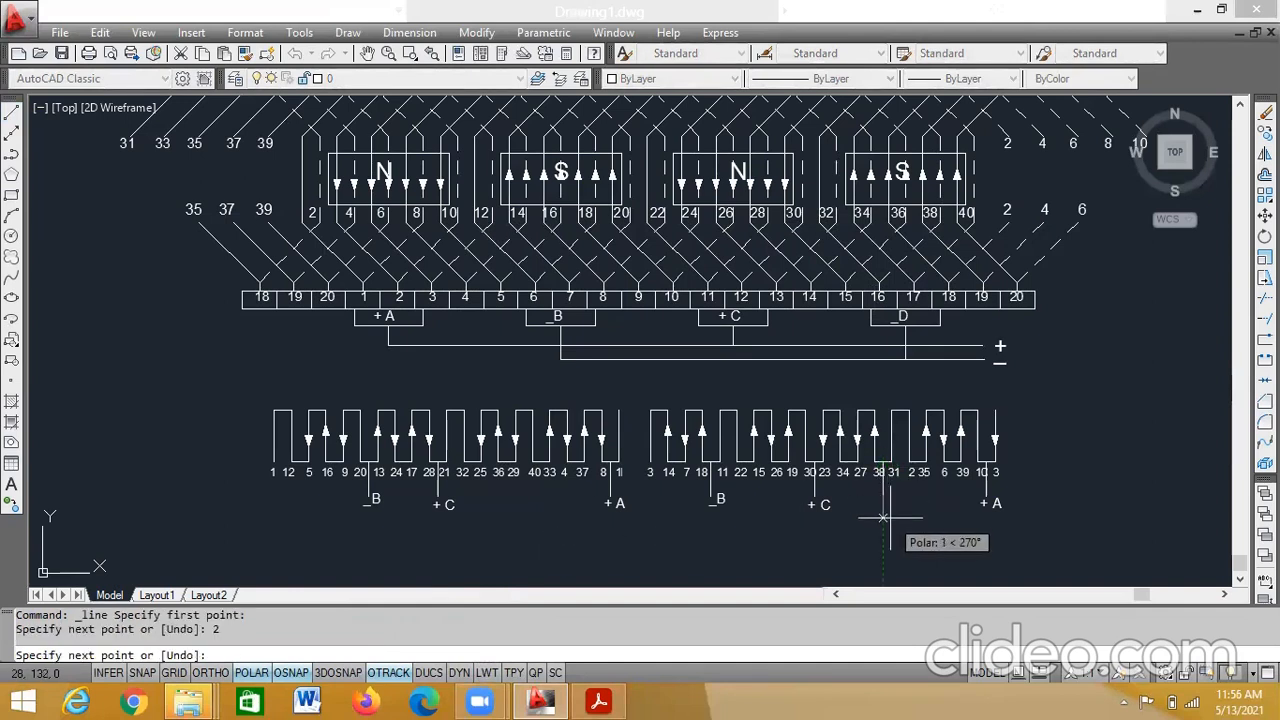
pyautogui.press('Escape')
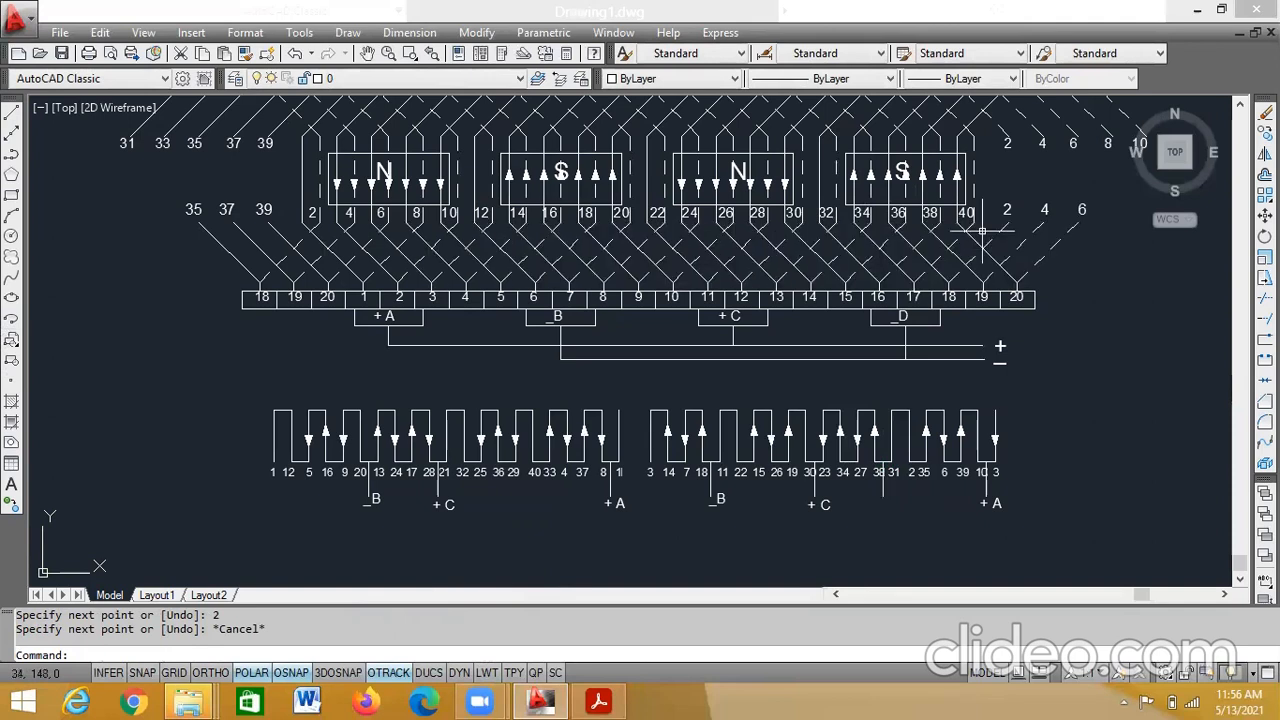
pyautogui.click(12, 113)
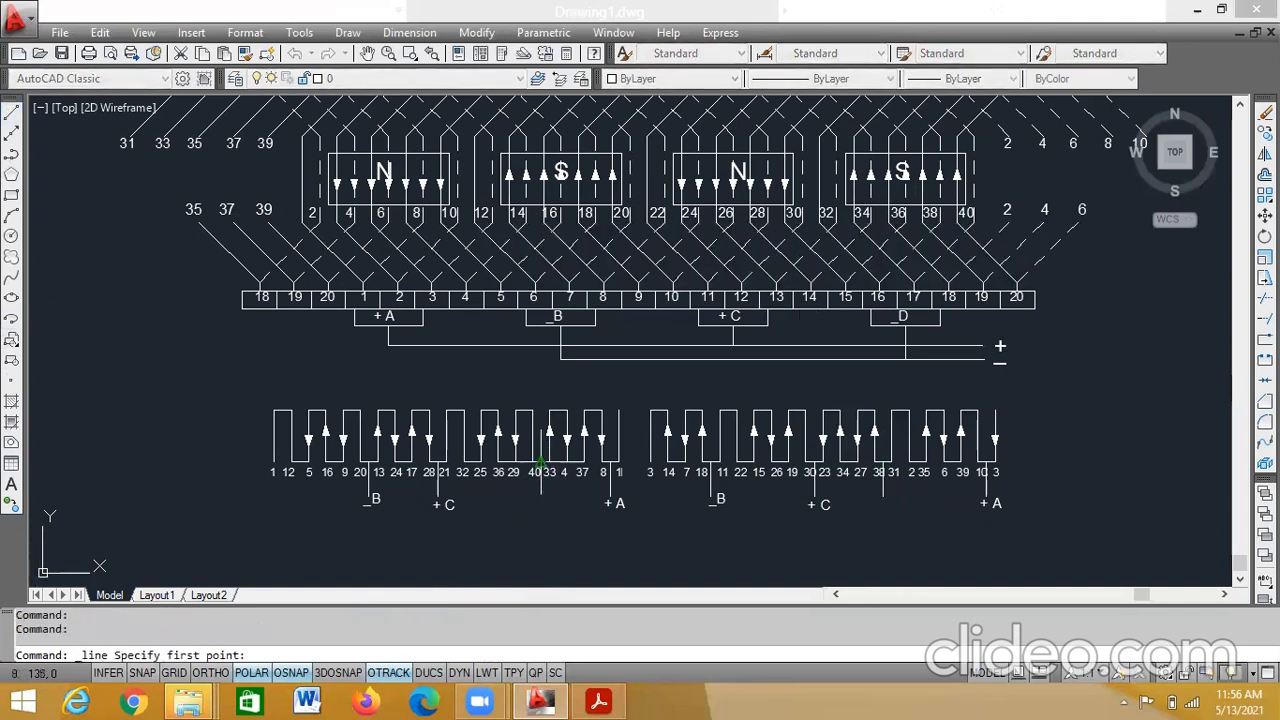
pyautogui.click(540, 464)
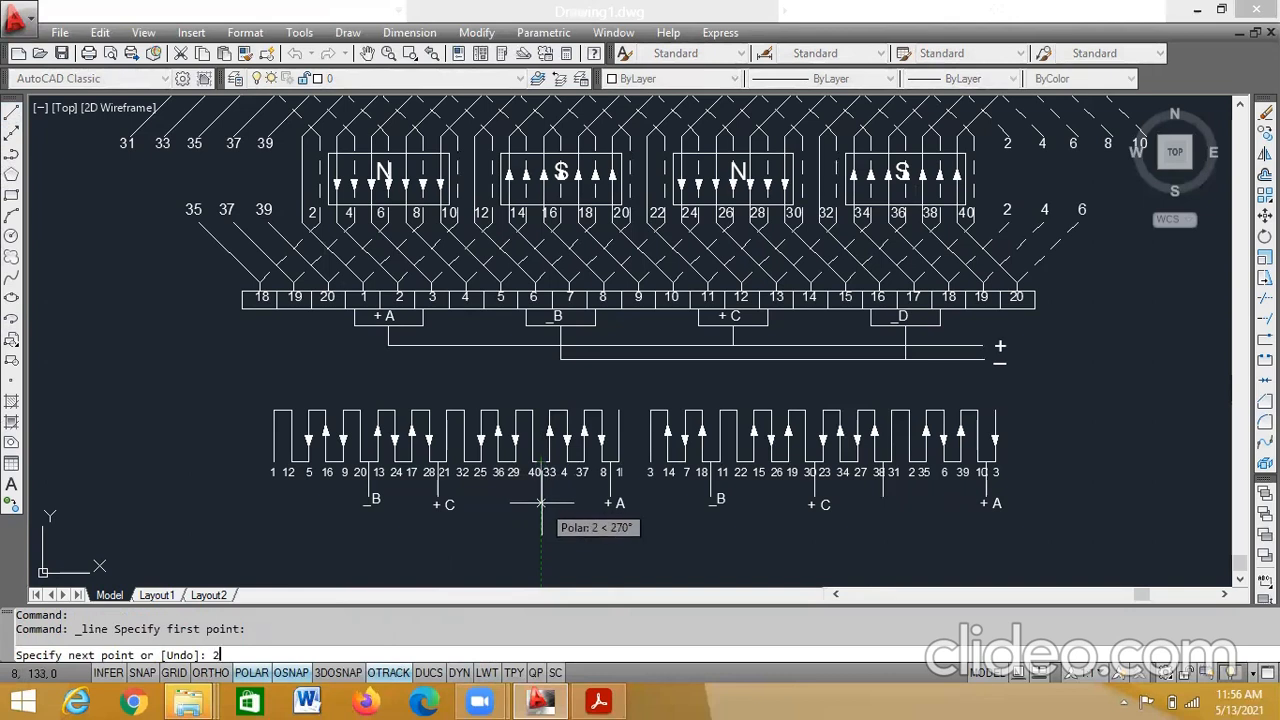
pyautogui.write('2')
pyautogui.press('Return')
pyautogui.press('Escape')
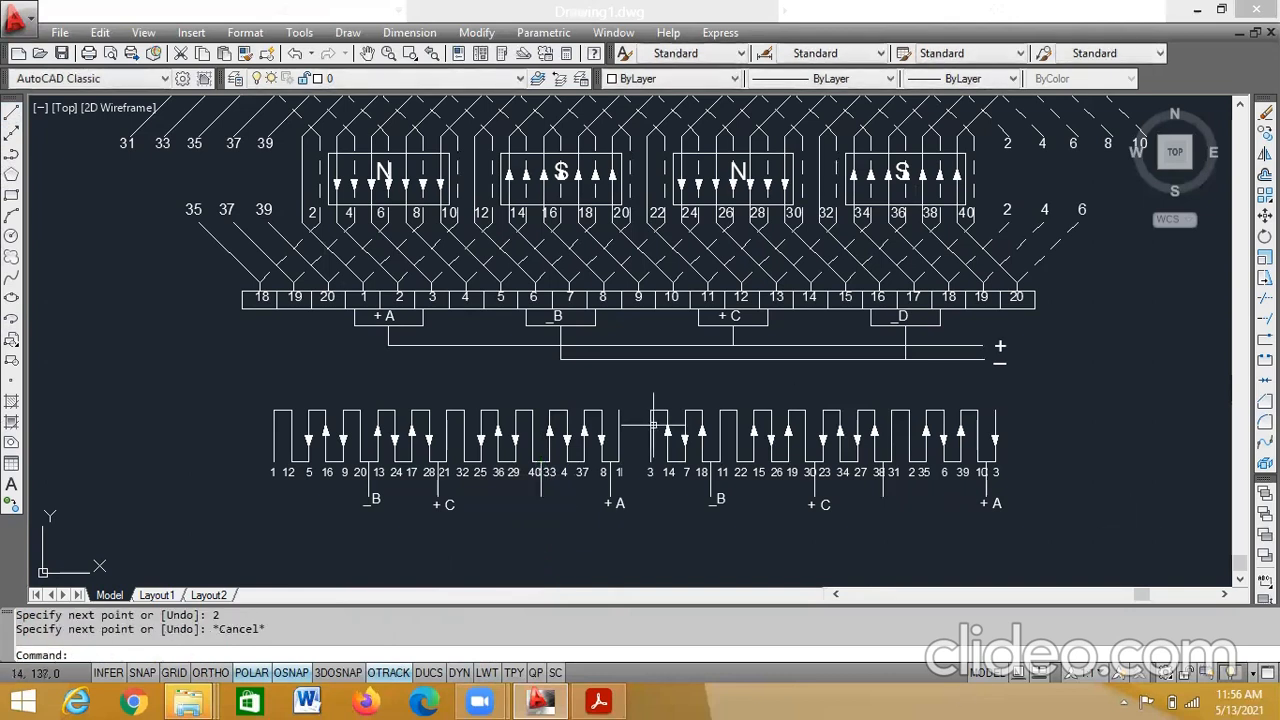
# - Copy the _D brush label to the lower ends of the leads at 40/33 and 38/31
pyautogui.click(895, 323)
pyautogui.rightClick(897, 330)
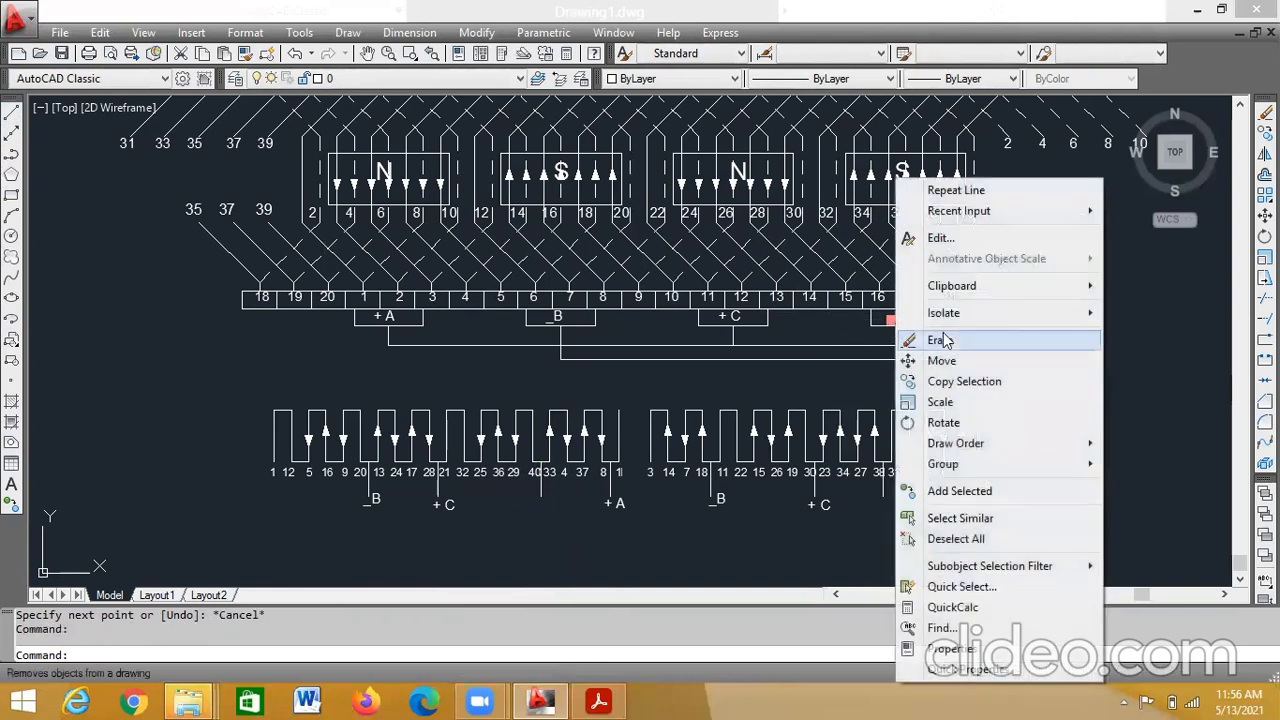
pyautogui.click(963, 381)
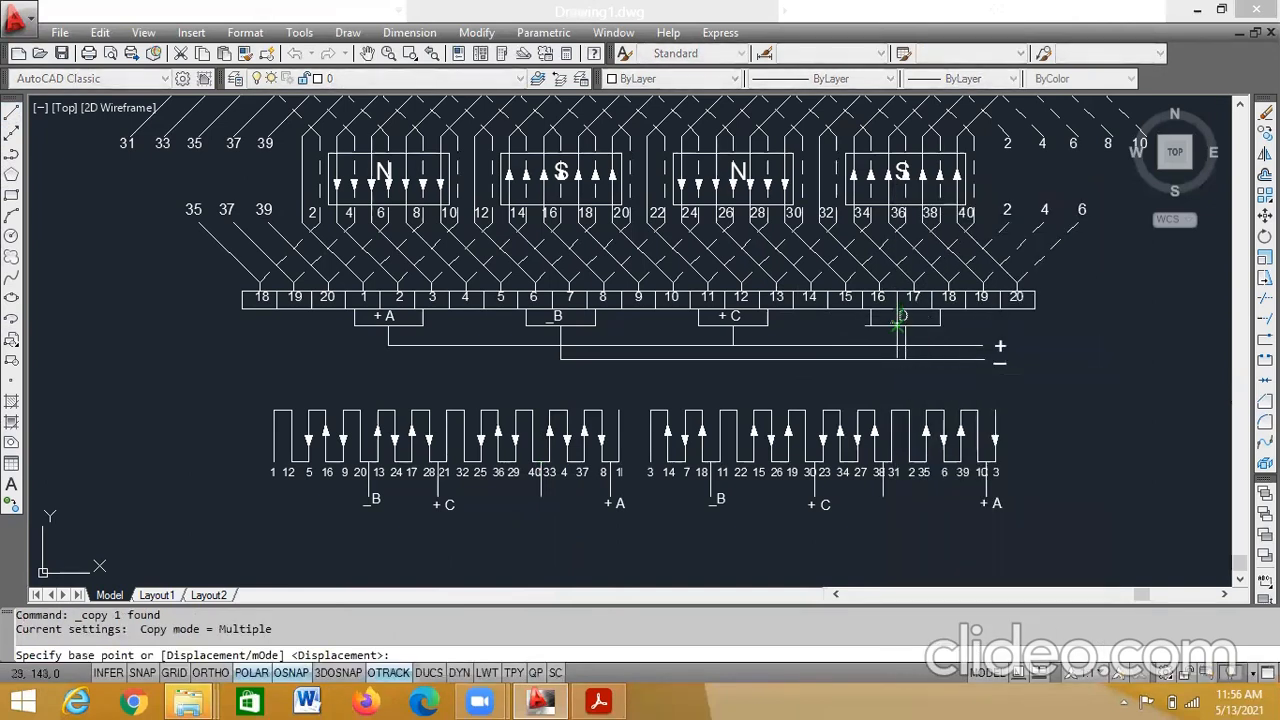
pyautogui.click(899, 322)
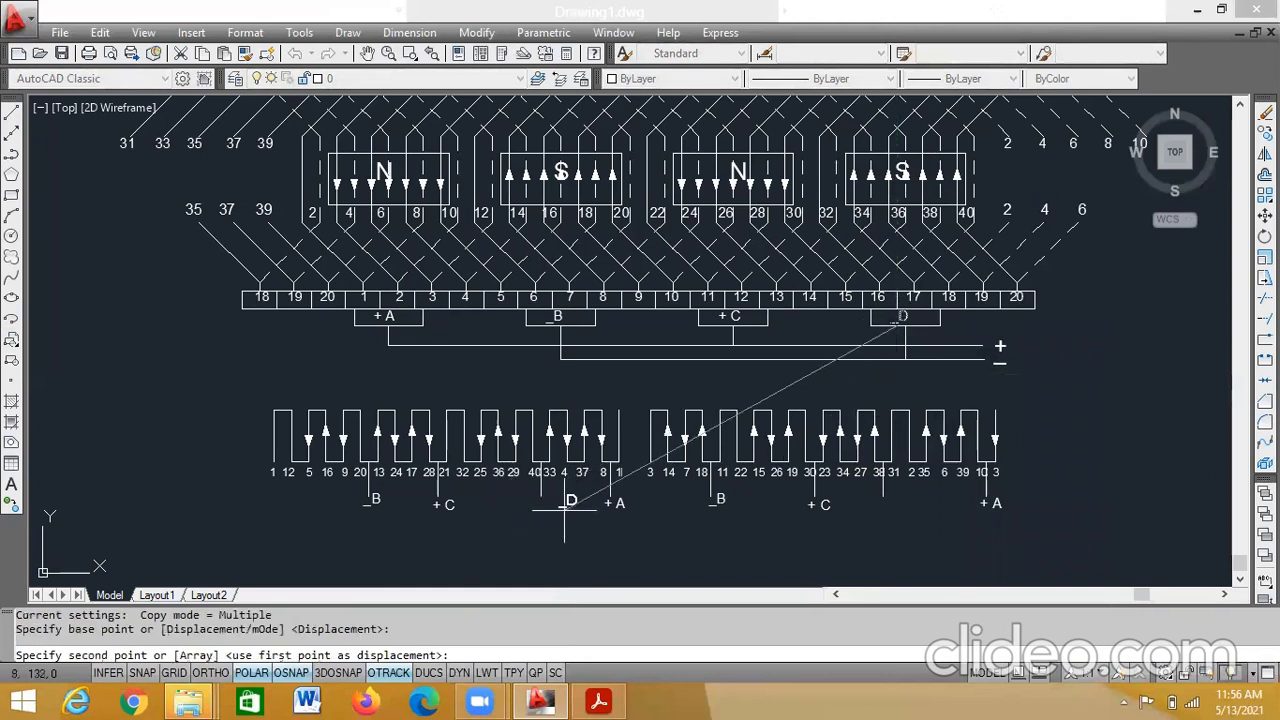
pyautogui.click(544, 500)
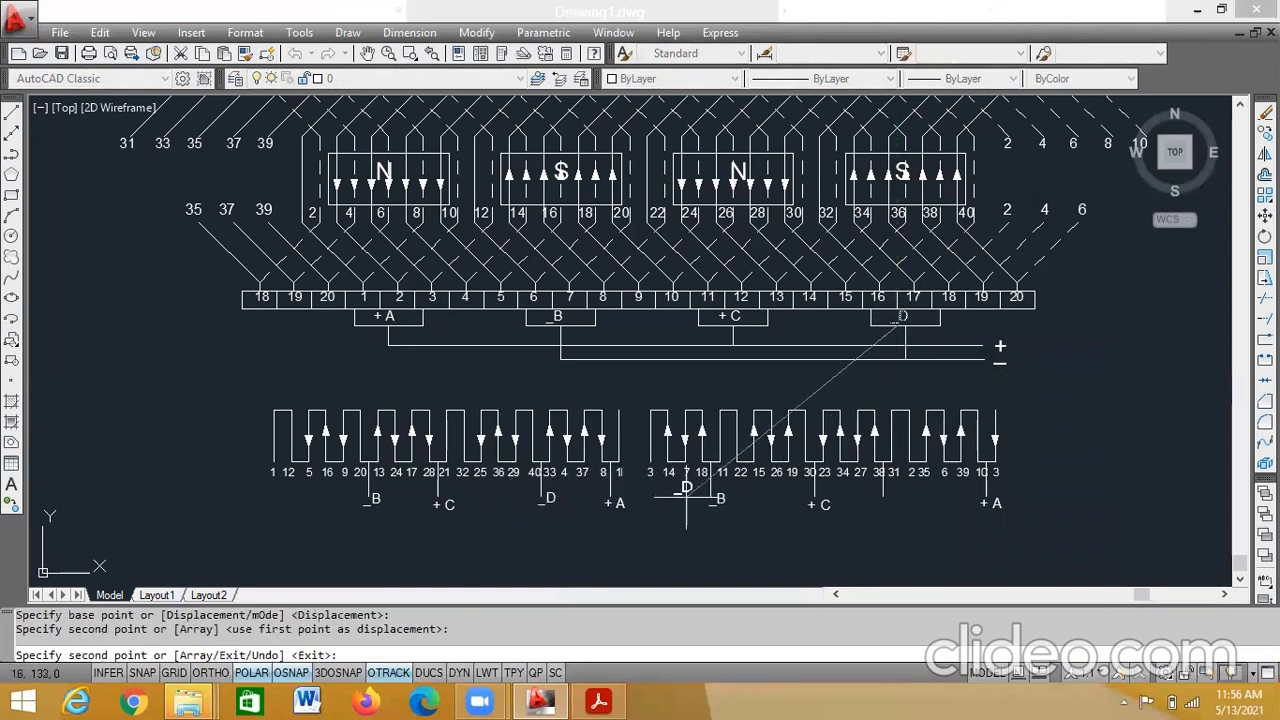
pyautogui.click(884, 505)
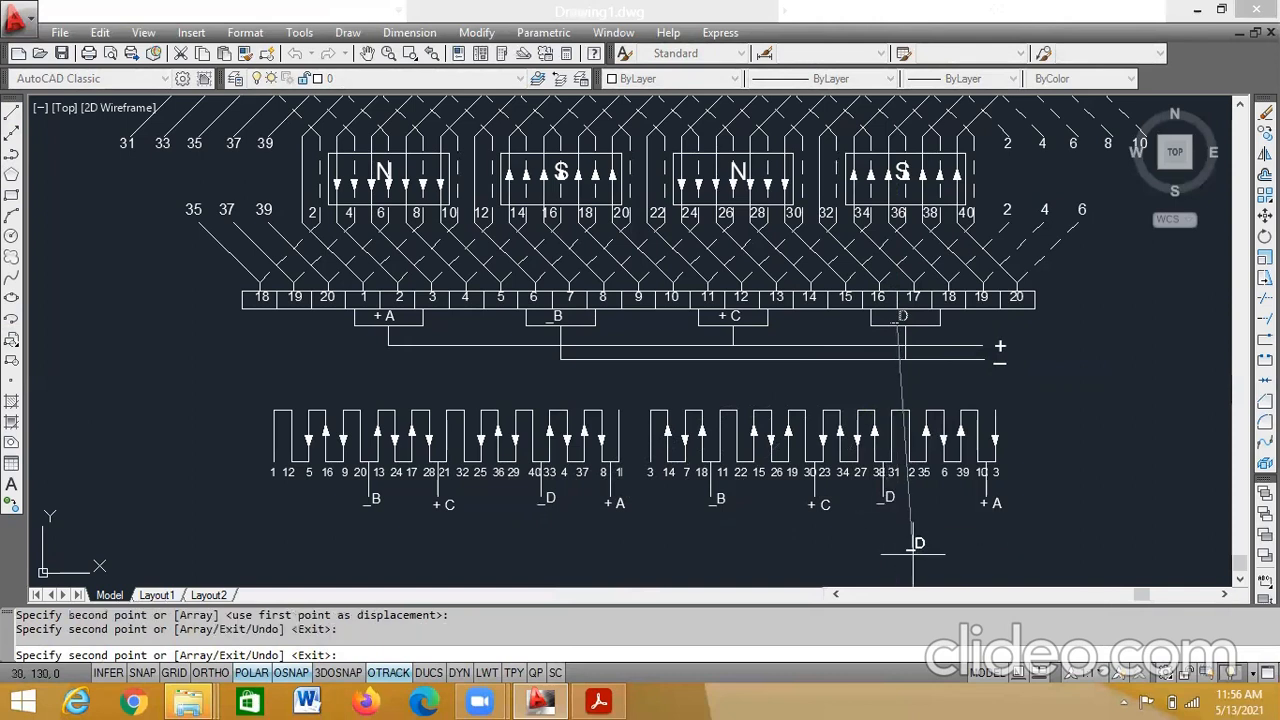
pyautogui.press('Escape')
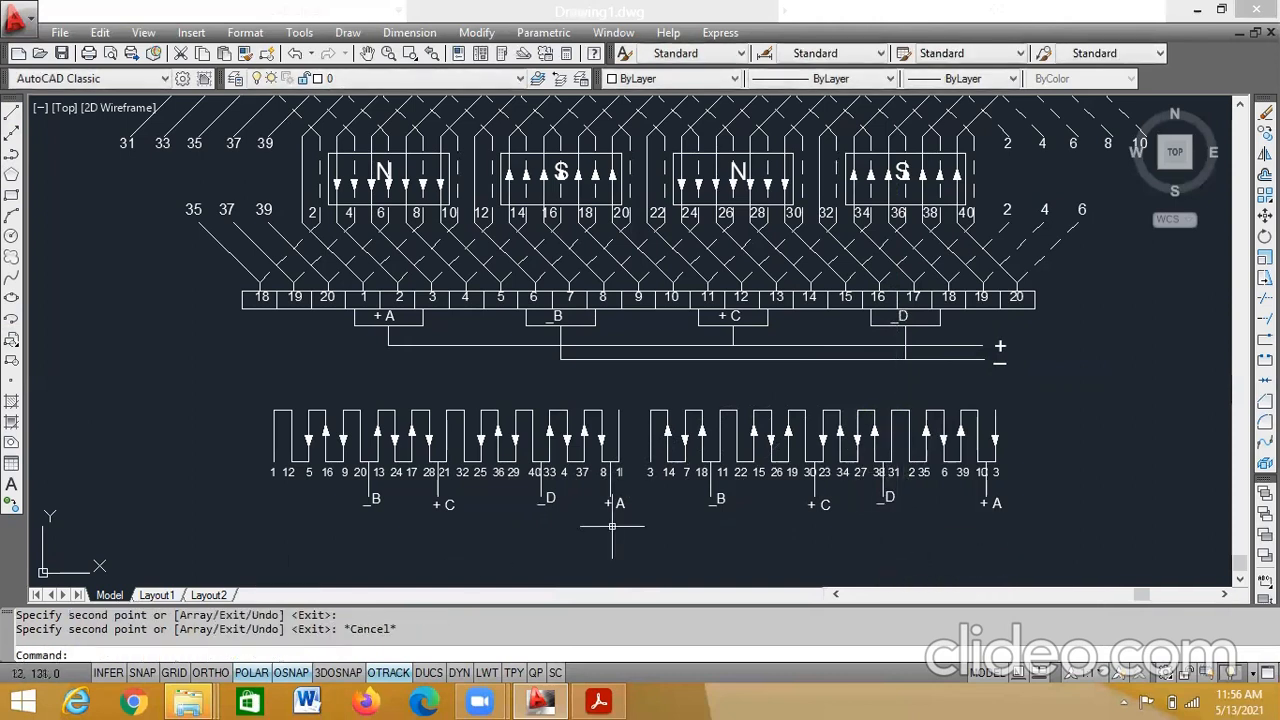
# - Check the sequence diagram in the Acrobat Reader PDF, and copy conductor 8's downward arrow onto 21 and both conductors numbered 1 in the first row
pyautogui.click(598, 700)
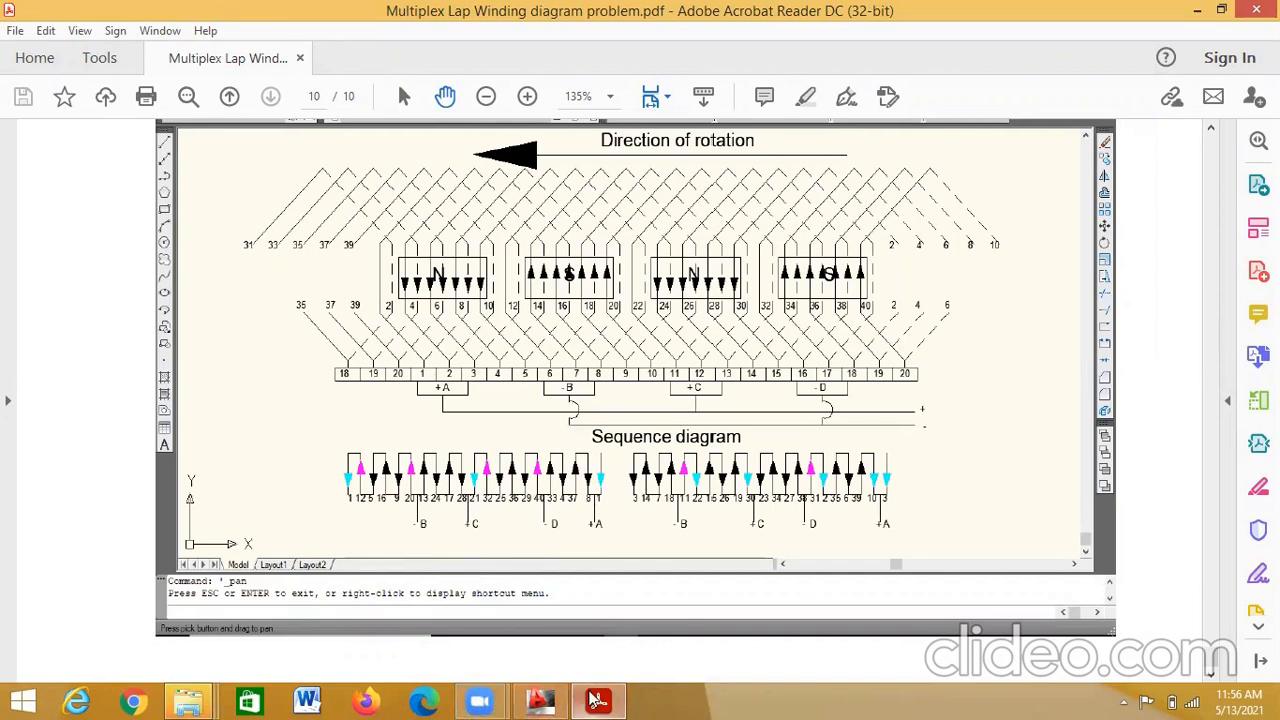
pyautogui.click(540, 700)
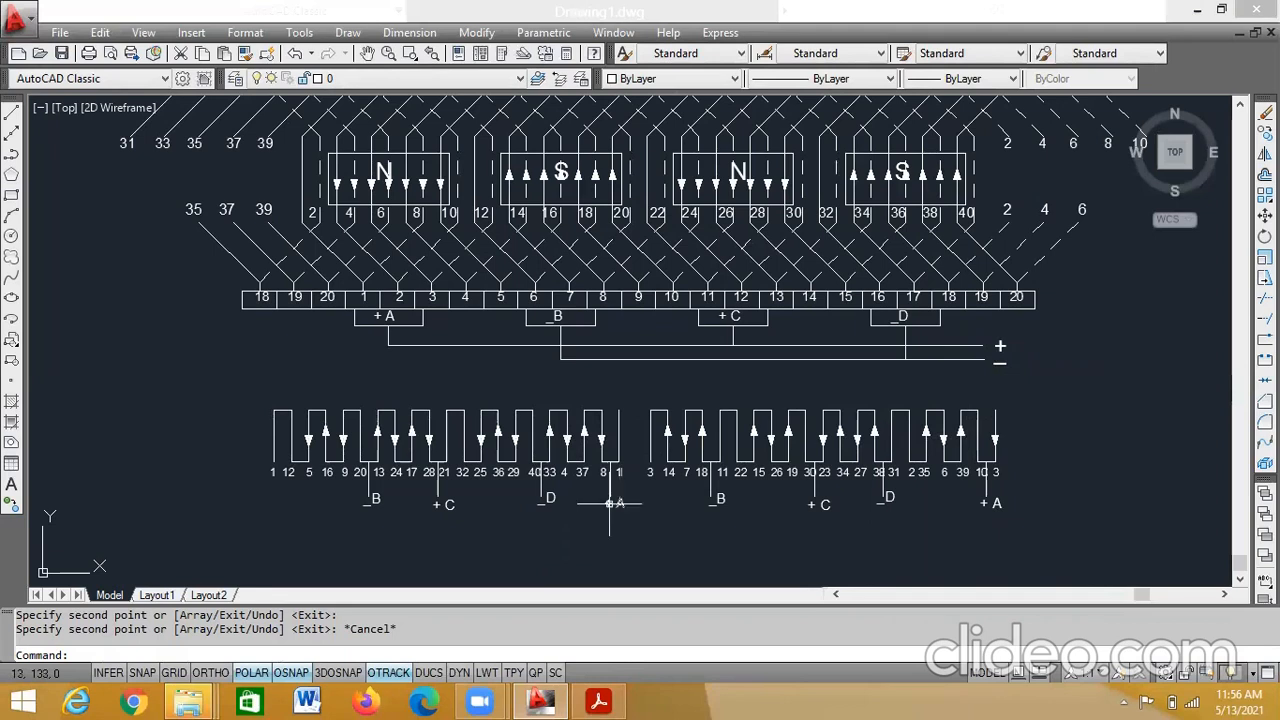
pyautogui.click(601, 438)
pyautogui.rightClick(602, 437)
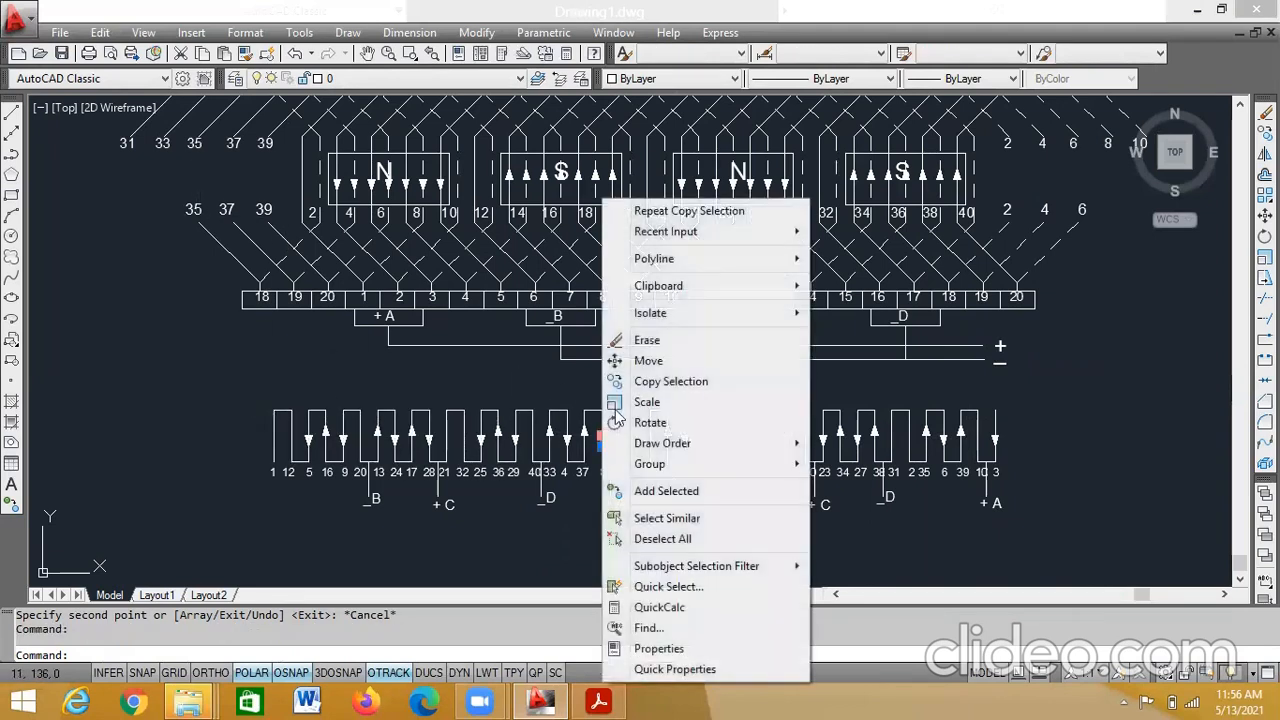
pyautogui.click(668, 383)
pyautogui.click(601, 438)
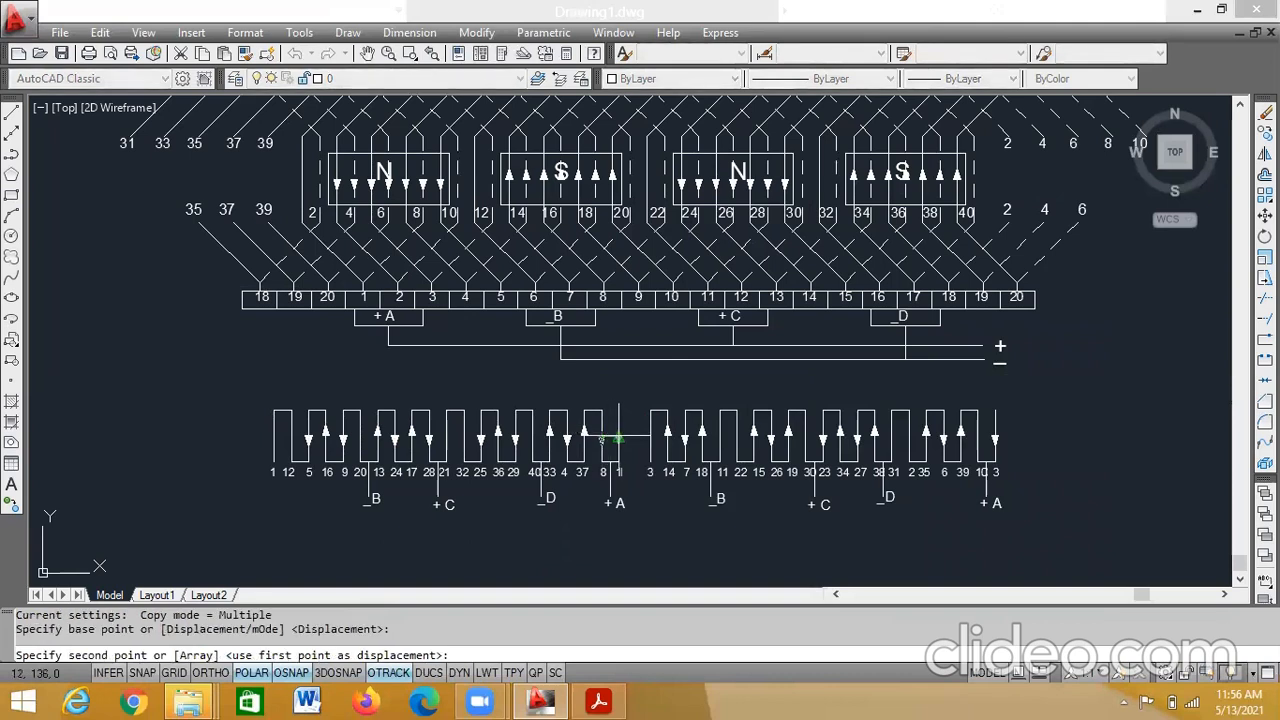
pyautogui.click(618, 438)
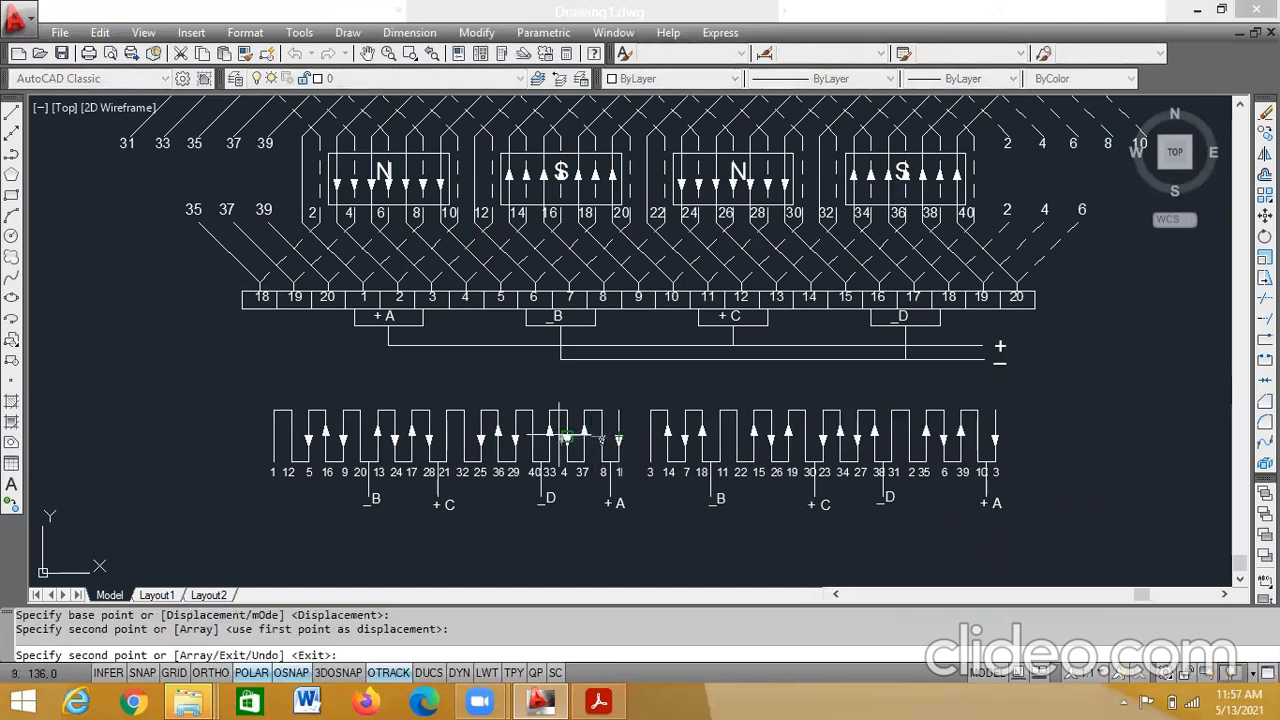
pyautogui.click(446, 438)
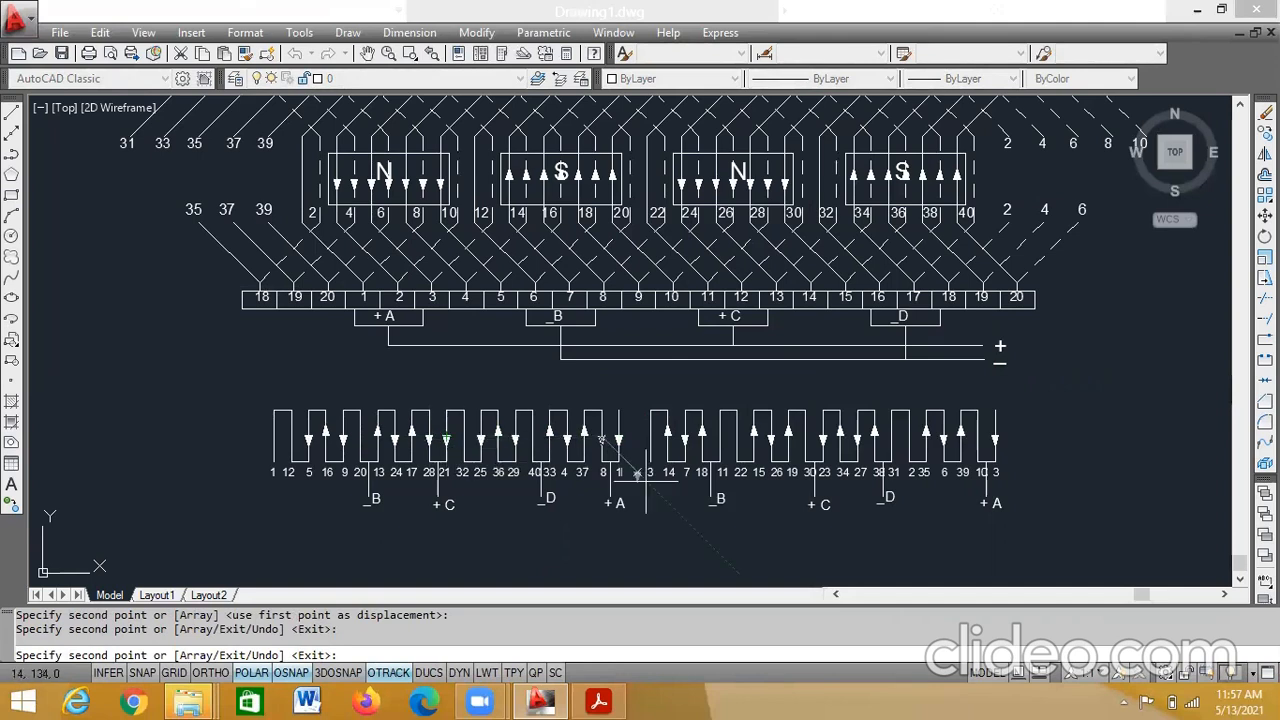
pyautogui.click(273, 437)
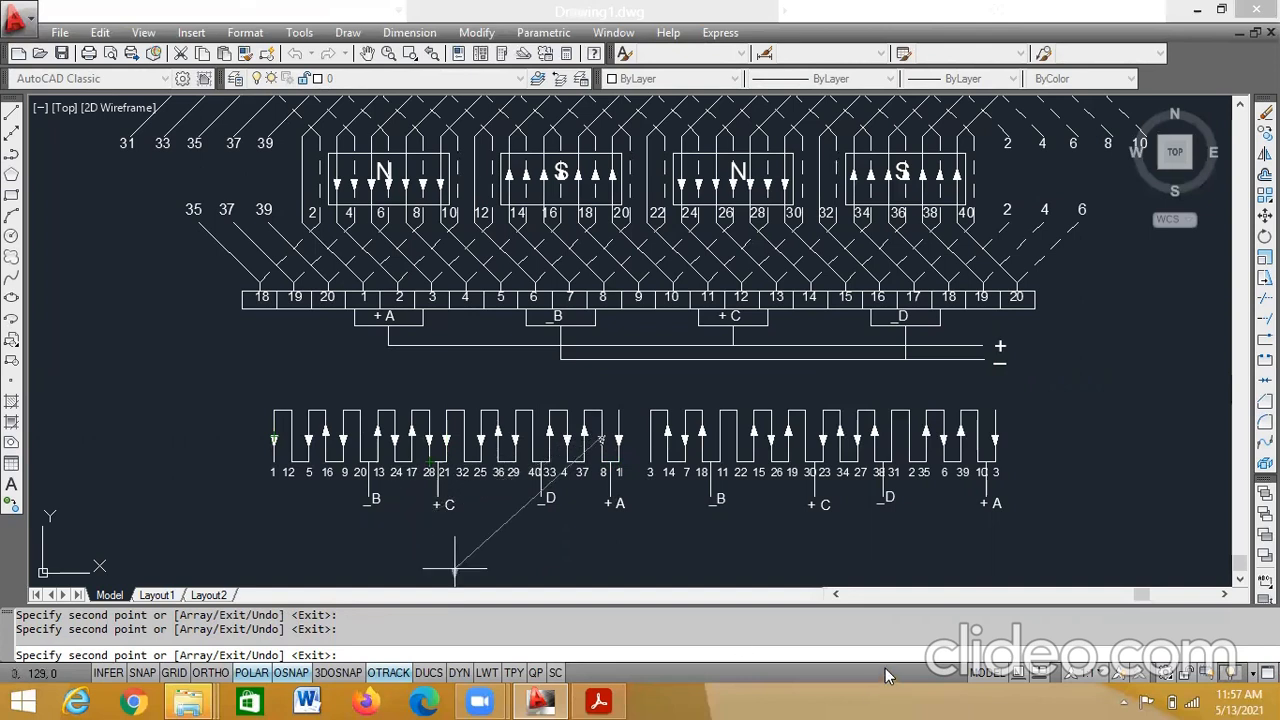
pyautogui.press('Escape')
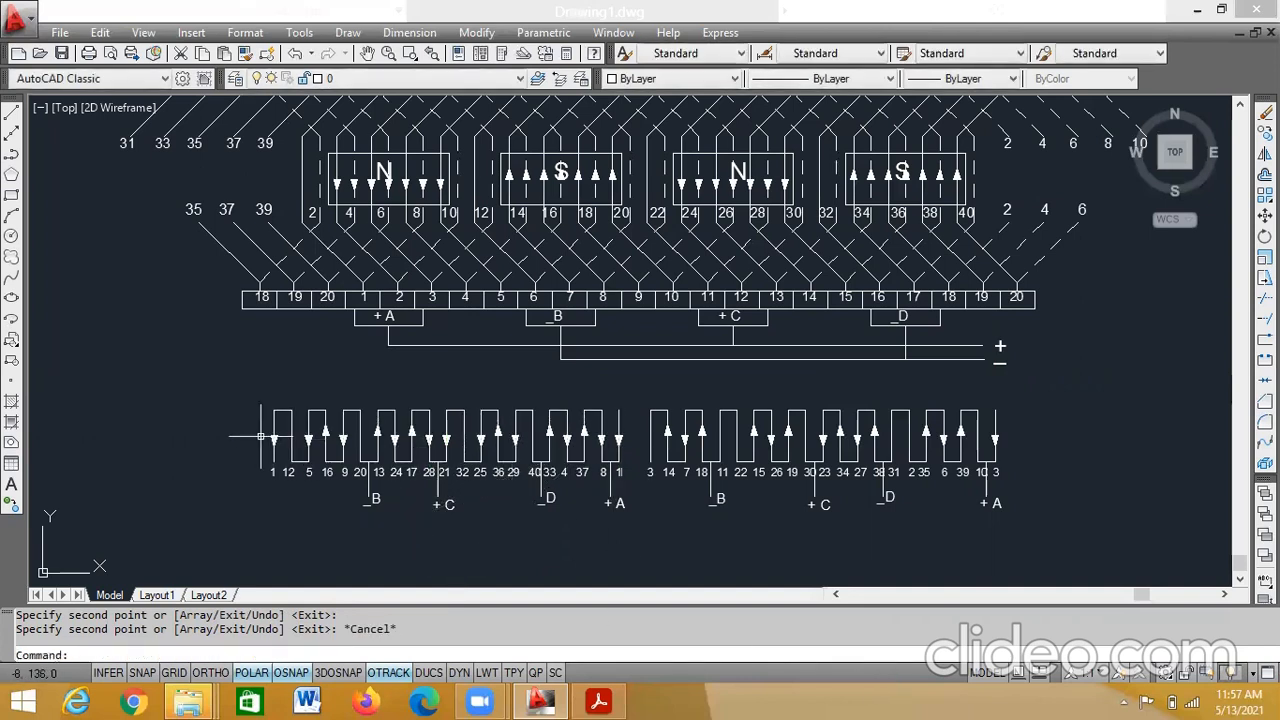
# - Copy the upward arrow on conductor 16 onto conductors 12, 20, 32 and 40 in the first row
pyautogui.click(326, 432)
pyautogui.rightClick(318, 433)
pyautogui.click(395, 380)
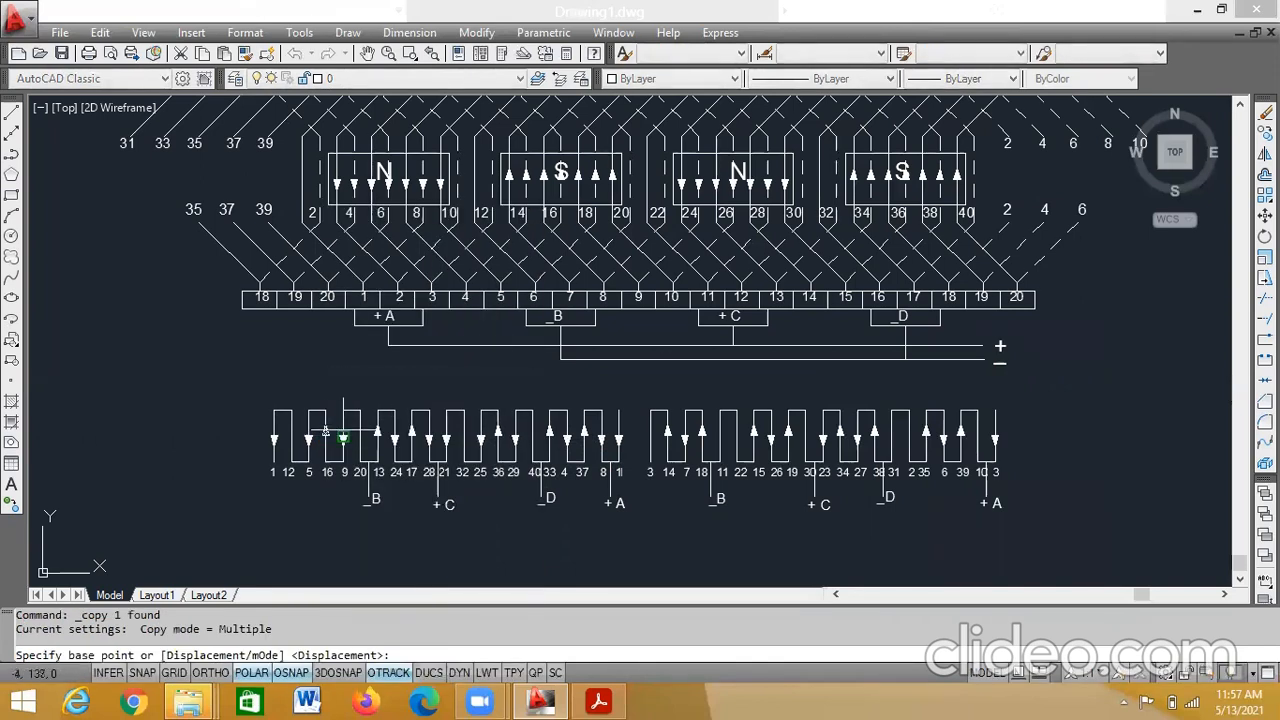
pyautogui.click(343, 437)
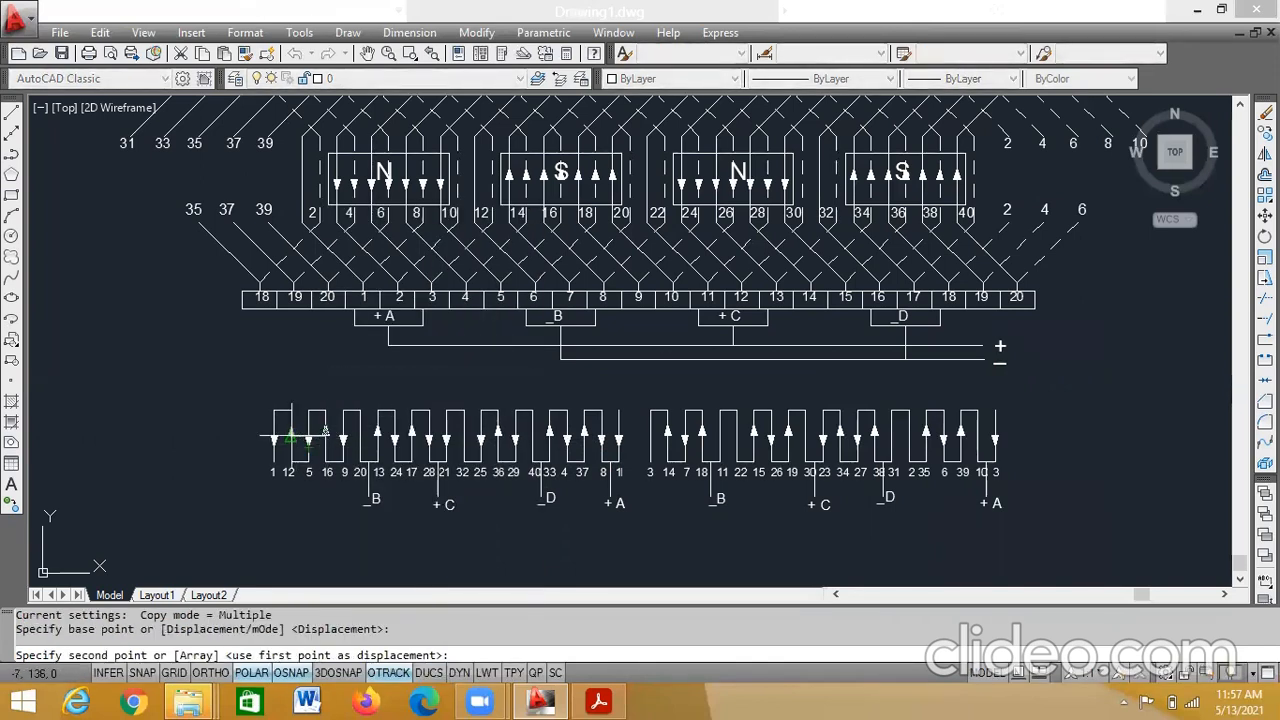
pyautogui.click(291, 437)
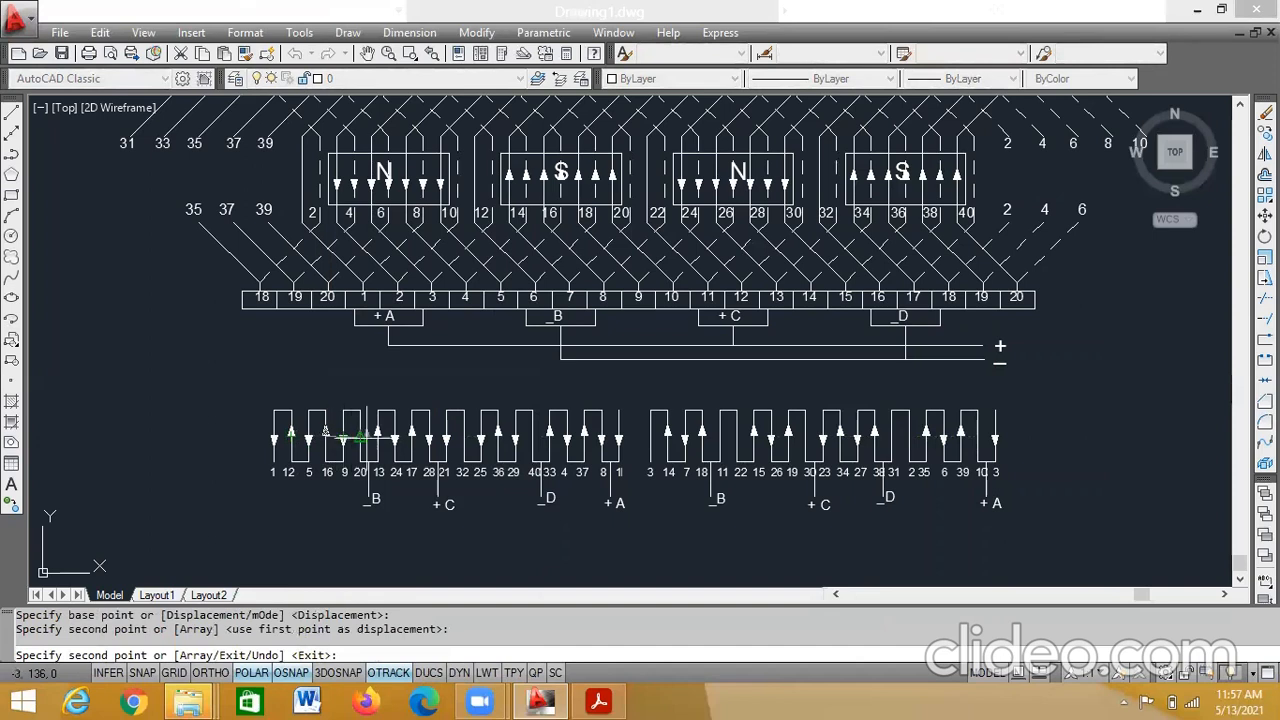
pyautogui.click(360, 432)
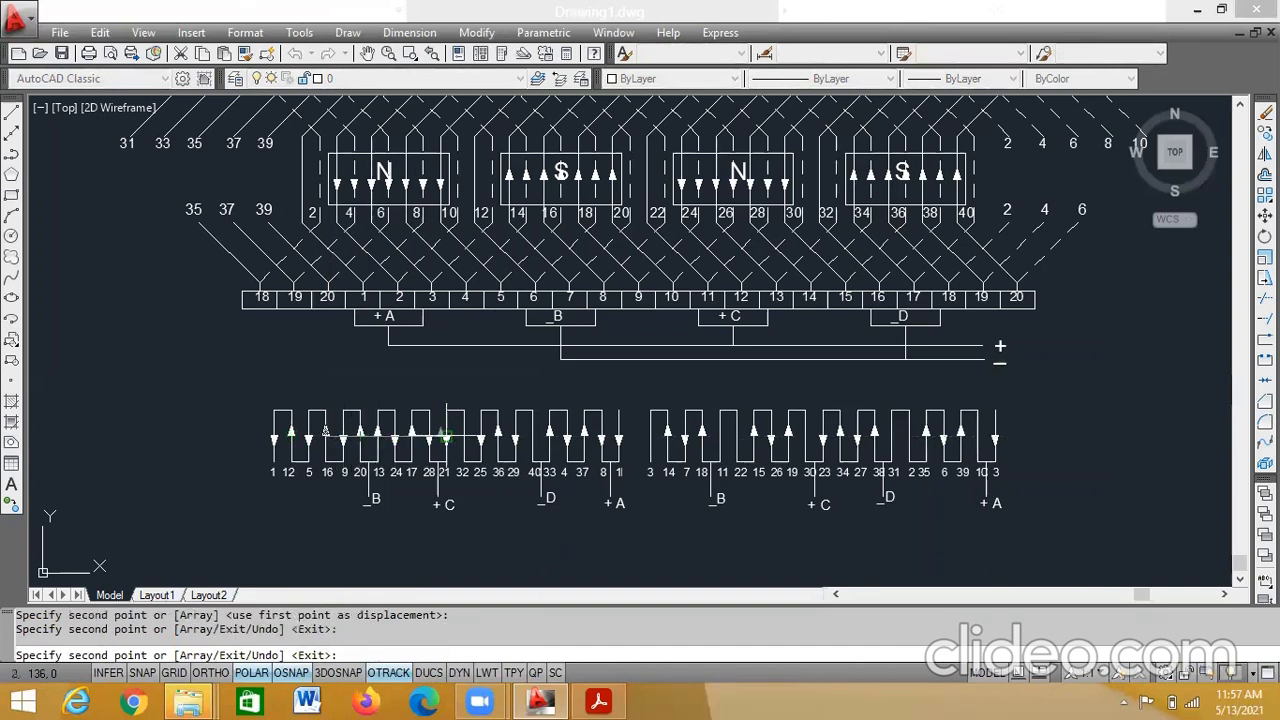
pyautogui.click(532, 437)
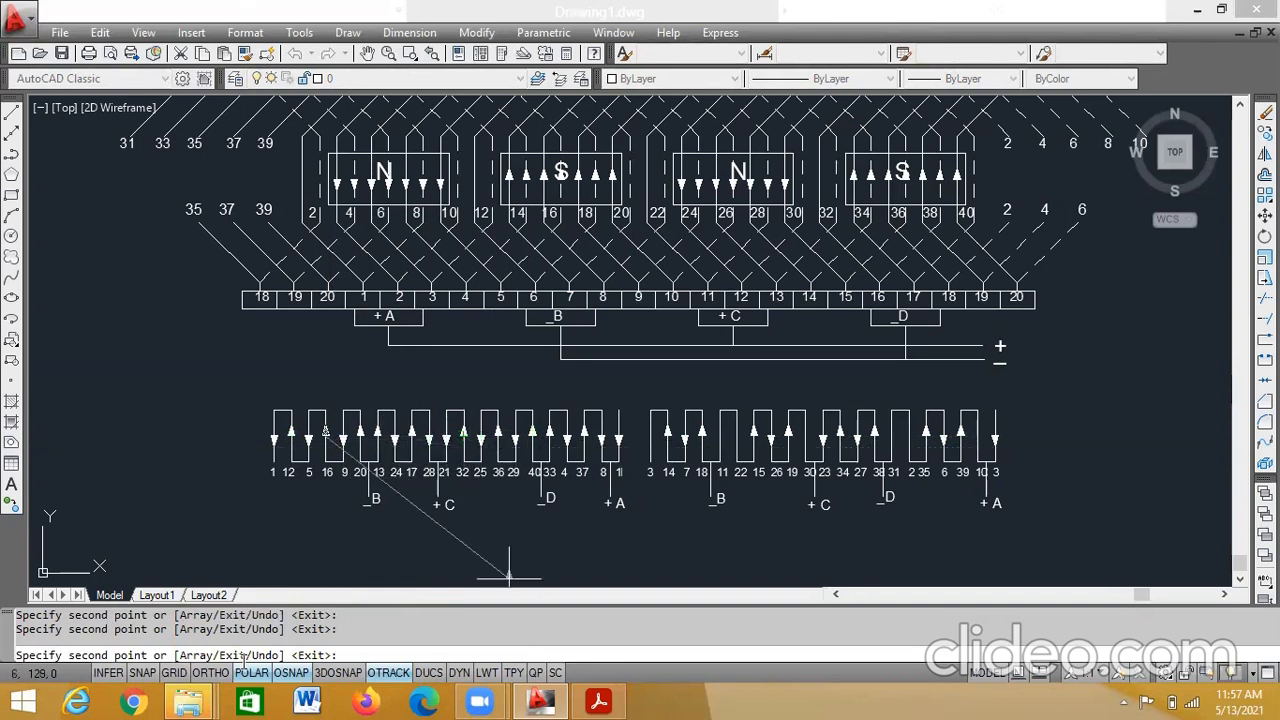
pyautogui.press('Escape')
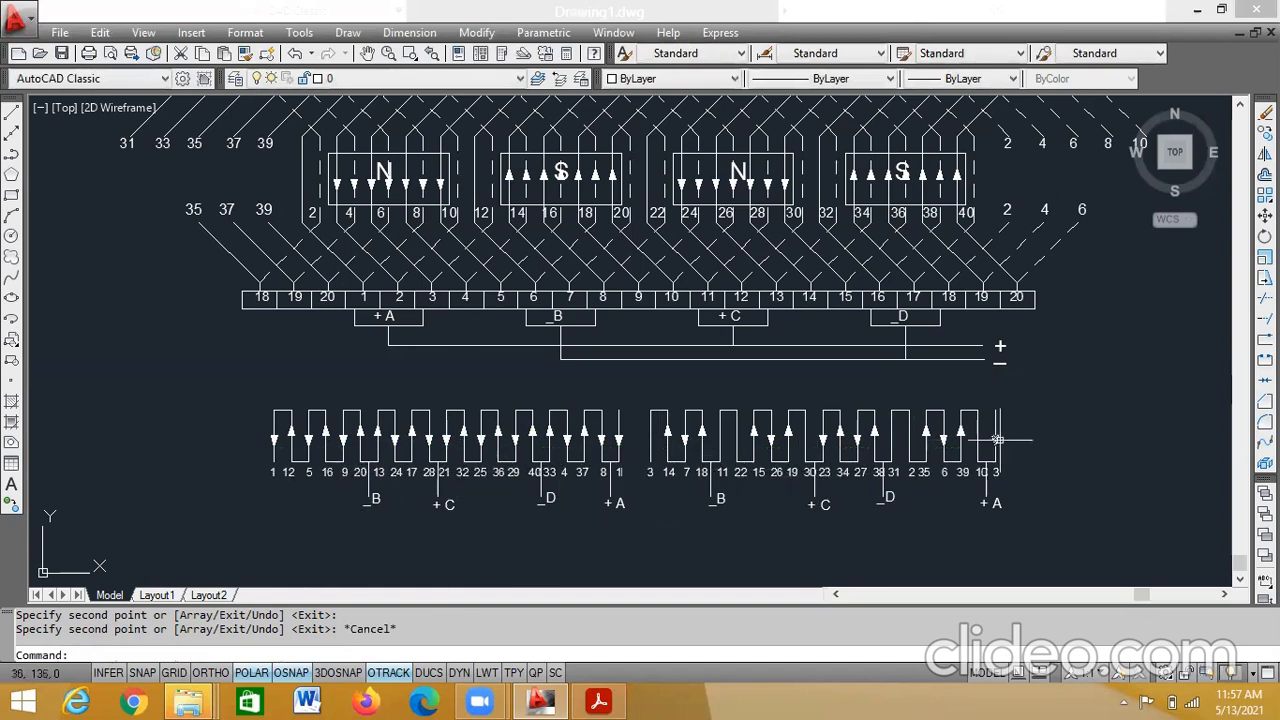
# - Copy the downward arrow on the second row's last conductor 3 onto conductors 10, 30 and the first conductor 3
pyautogui.click(990, 442)
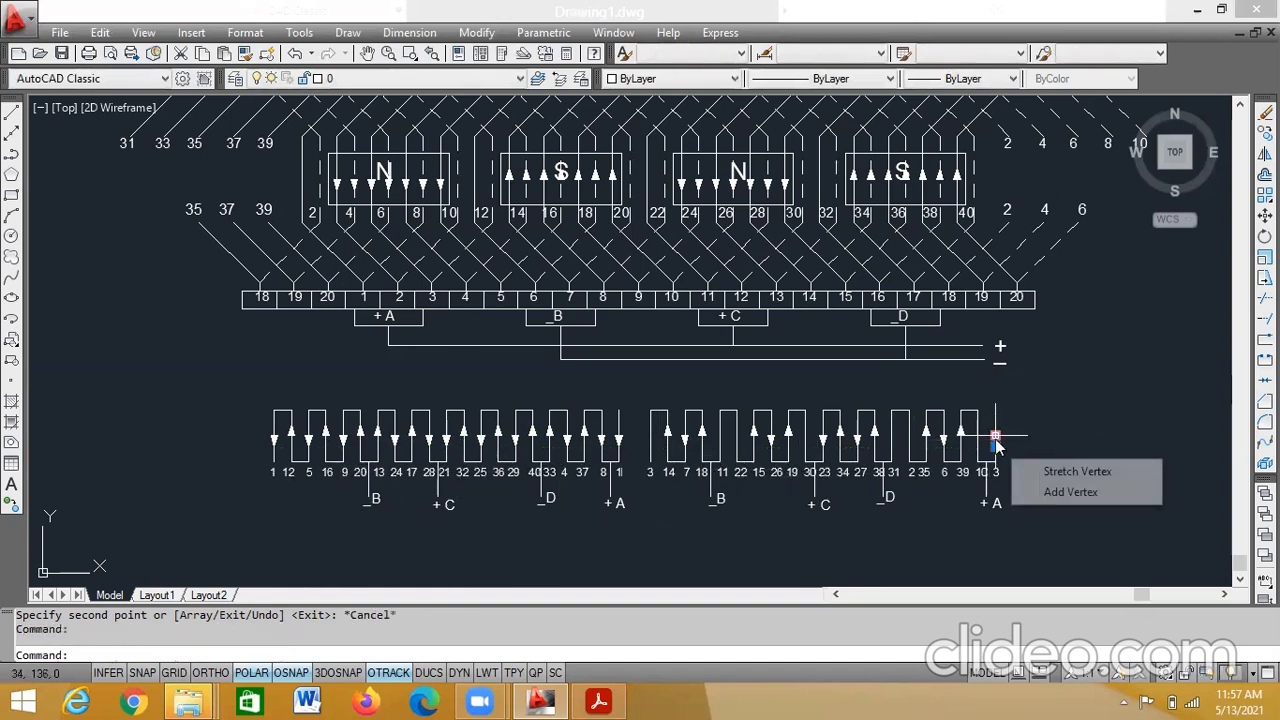
pyautogui.rightClick(996, 441)
pyautogui.click(1062, 391)
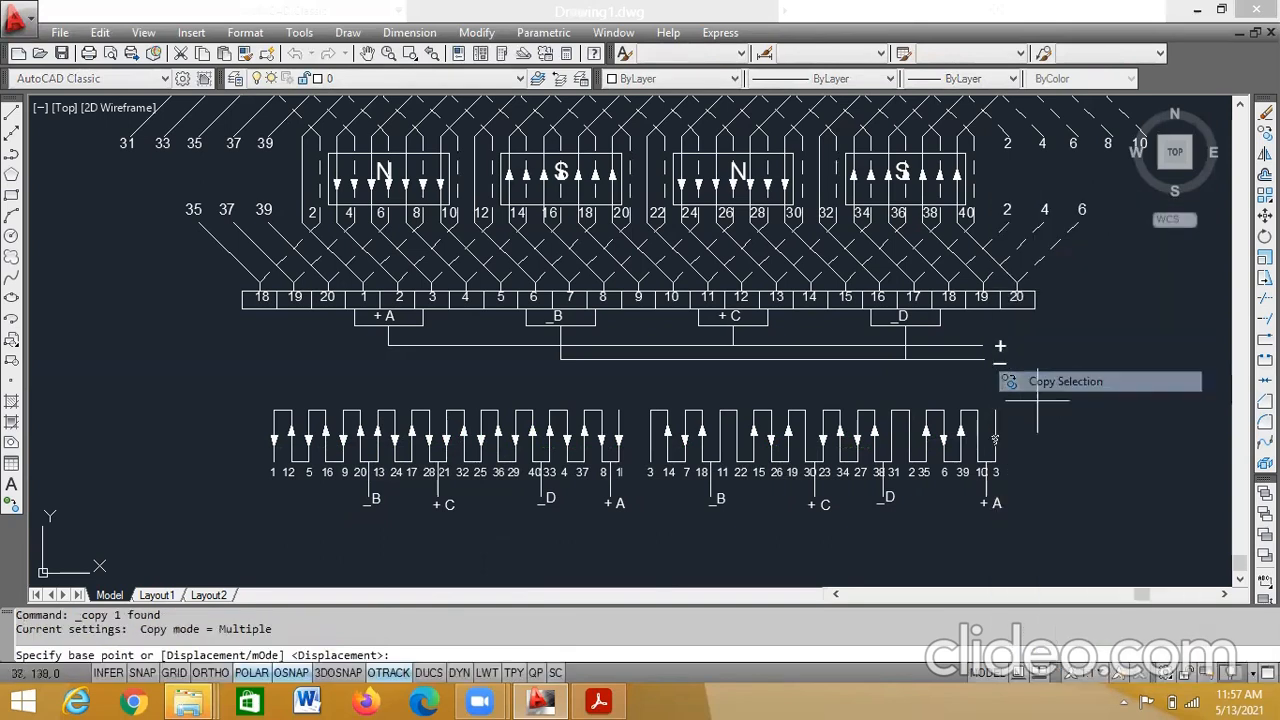
pyautogui.click(995, 438)
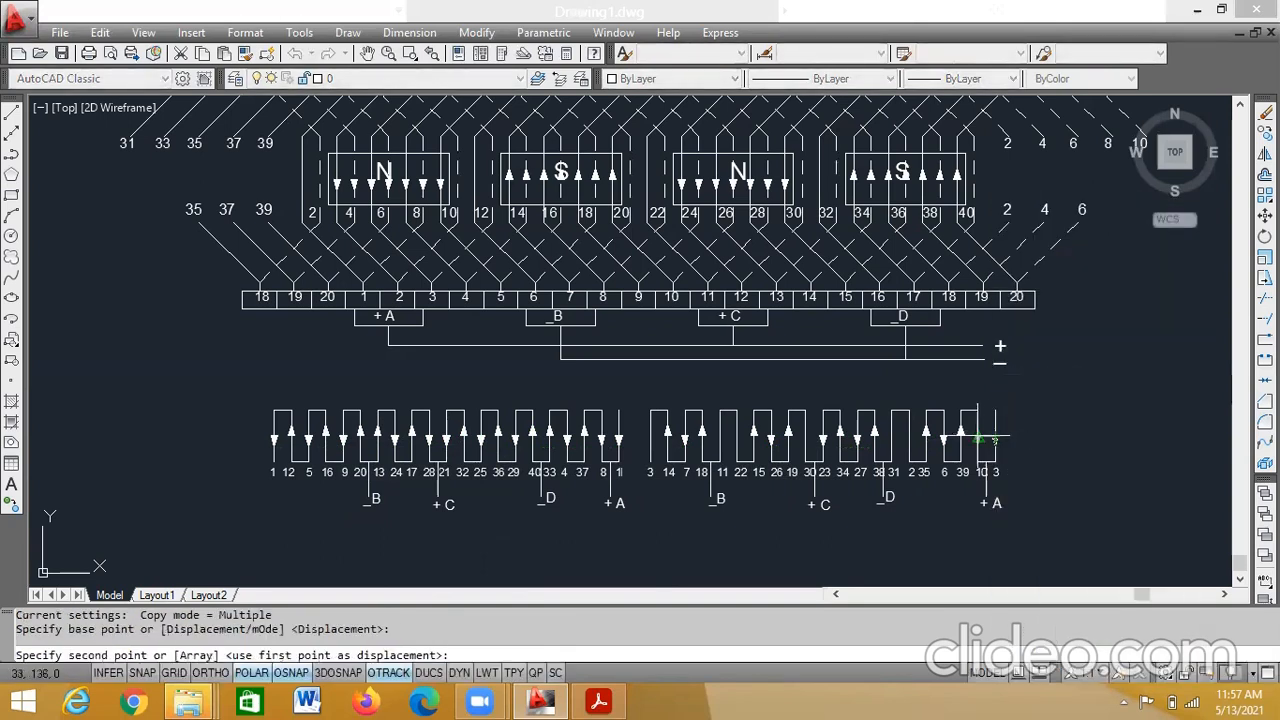
pyautogui.click(995, 438)
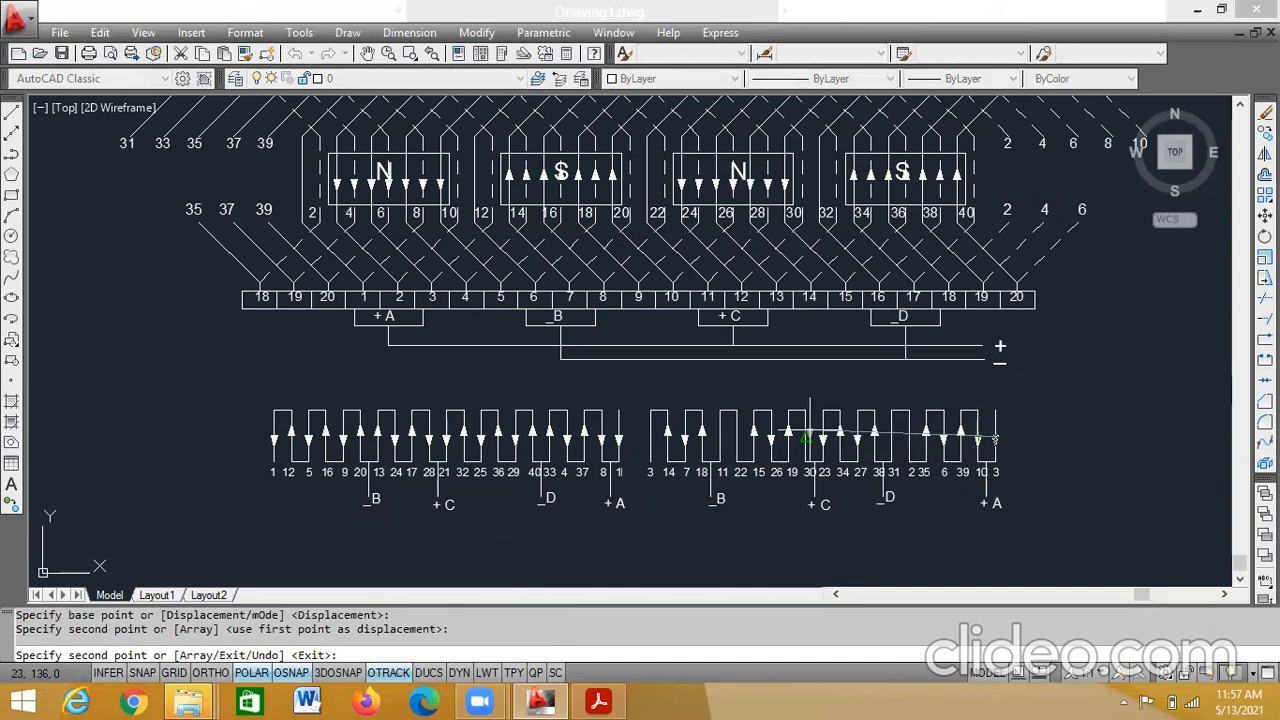
pyautogui.click(806, 438)
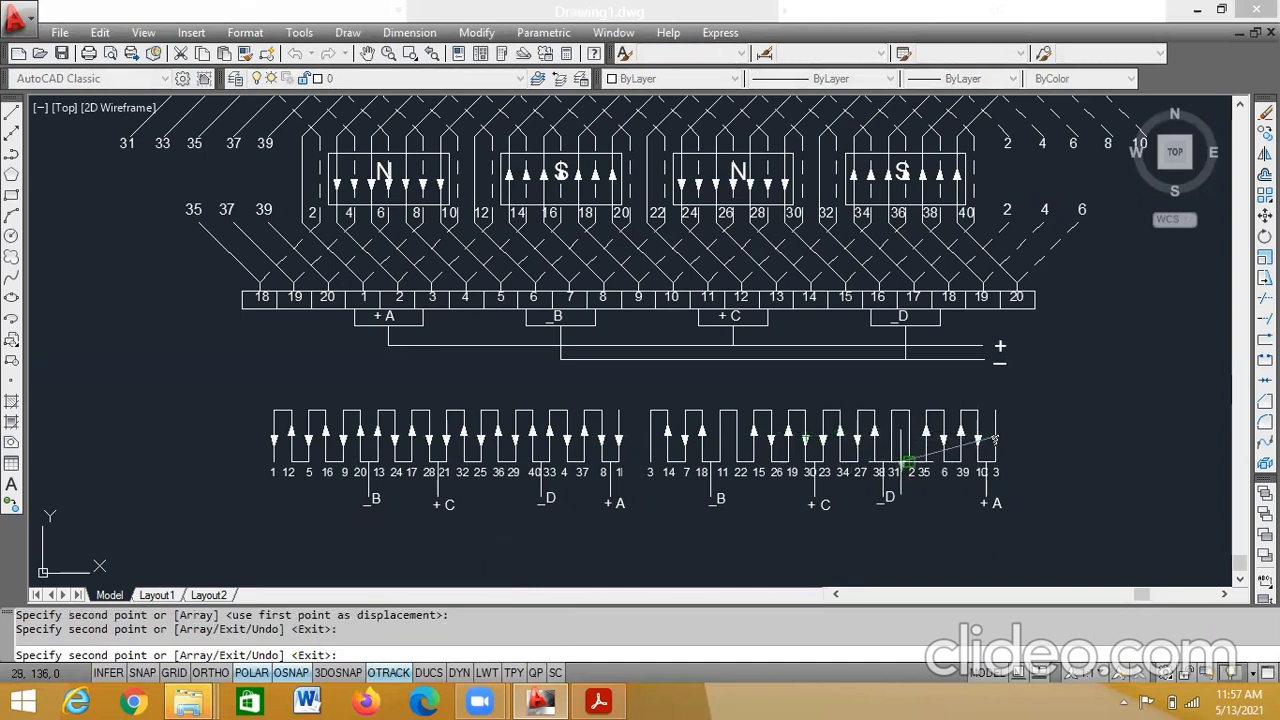
pyautogui.click(650, 438)
pyautogui.press('Escape')
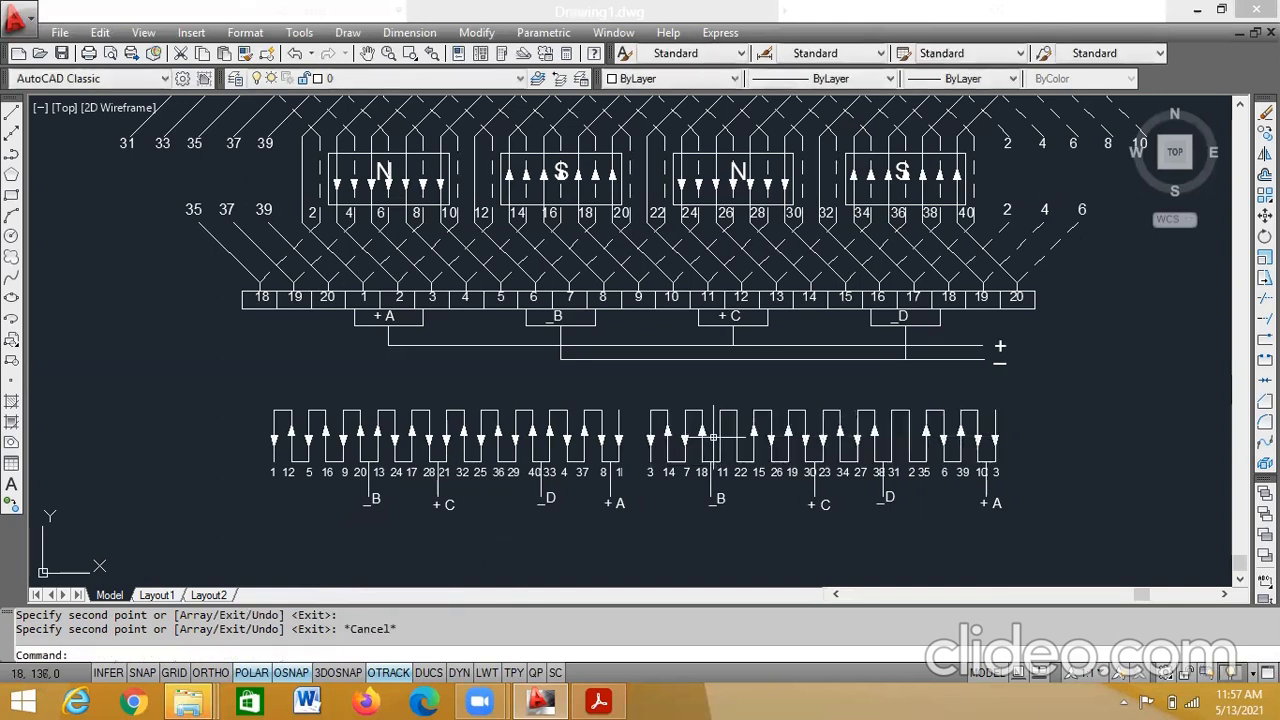
# - Copy the upward arrow on conductor 18 onto conductors 11 and 31 in the second row
pyautogui.click(702, 436)
pyautogui.rightClick(704, 442)
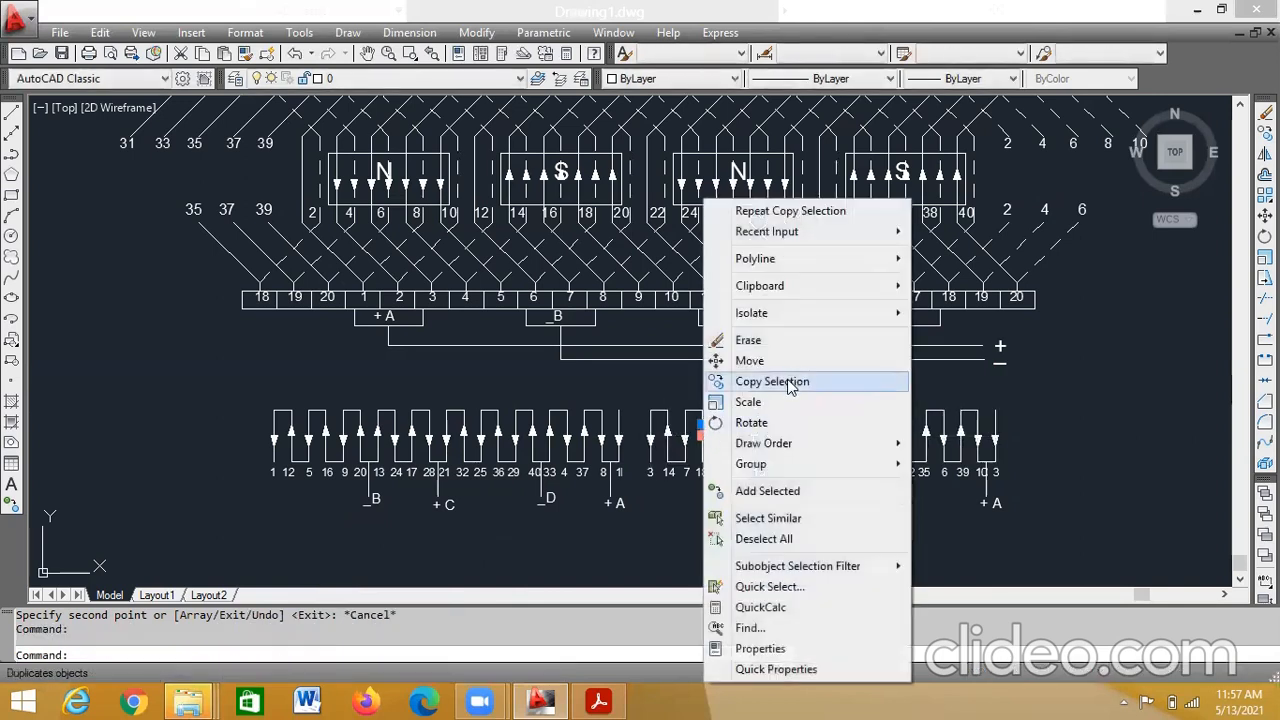
pyautogui.click(832, 380)
pyautogui.click(702, 436)
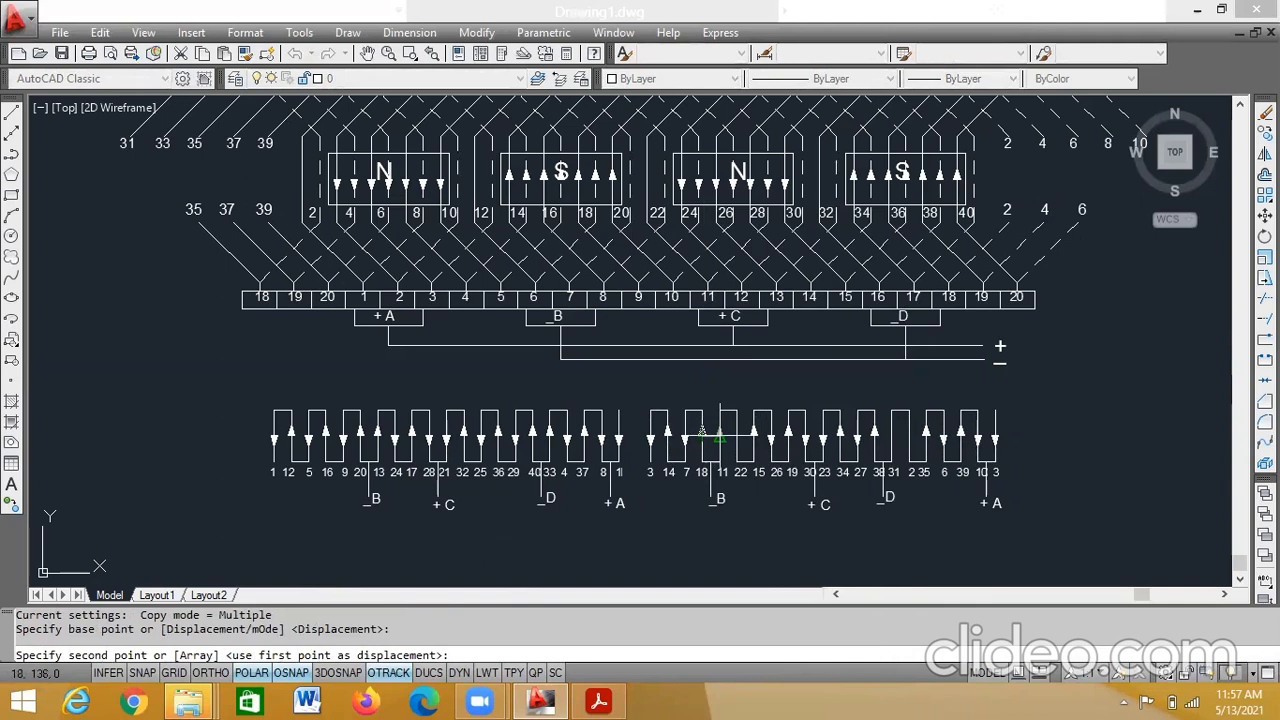
pyautogui.click(718, 436)
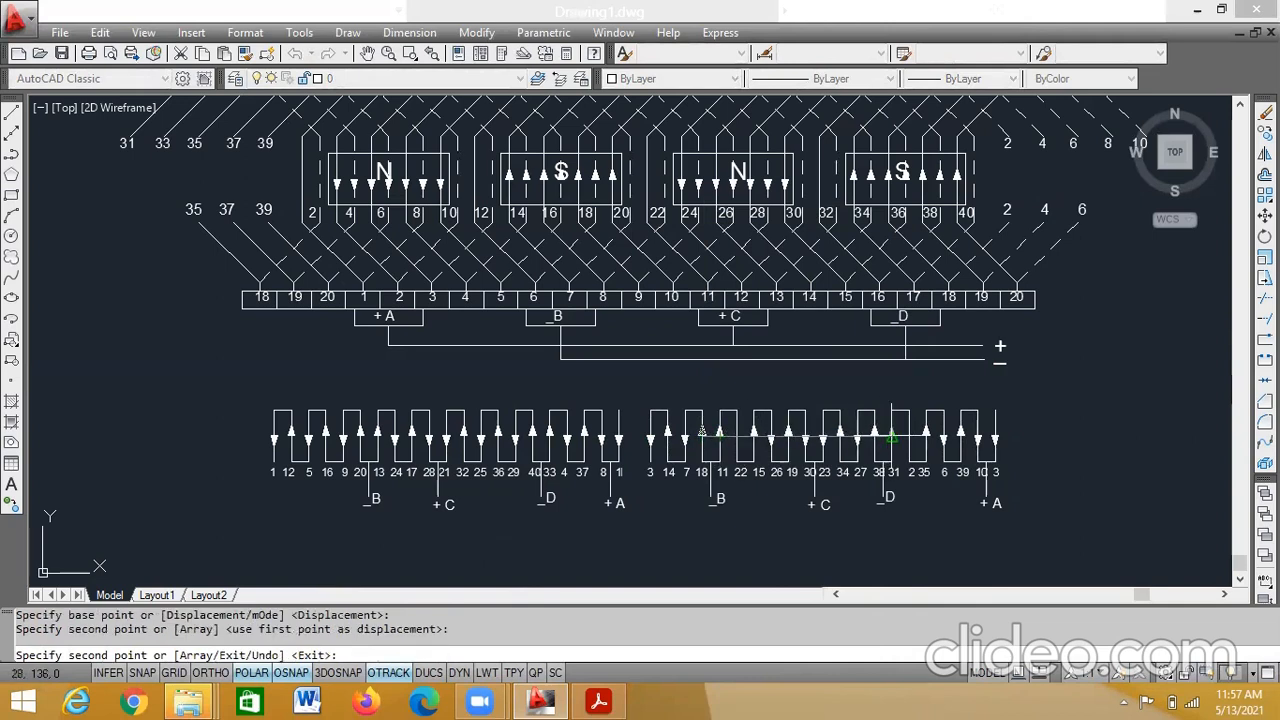
pyautogui.click(891, 436)
pyautogui.press('Escape')
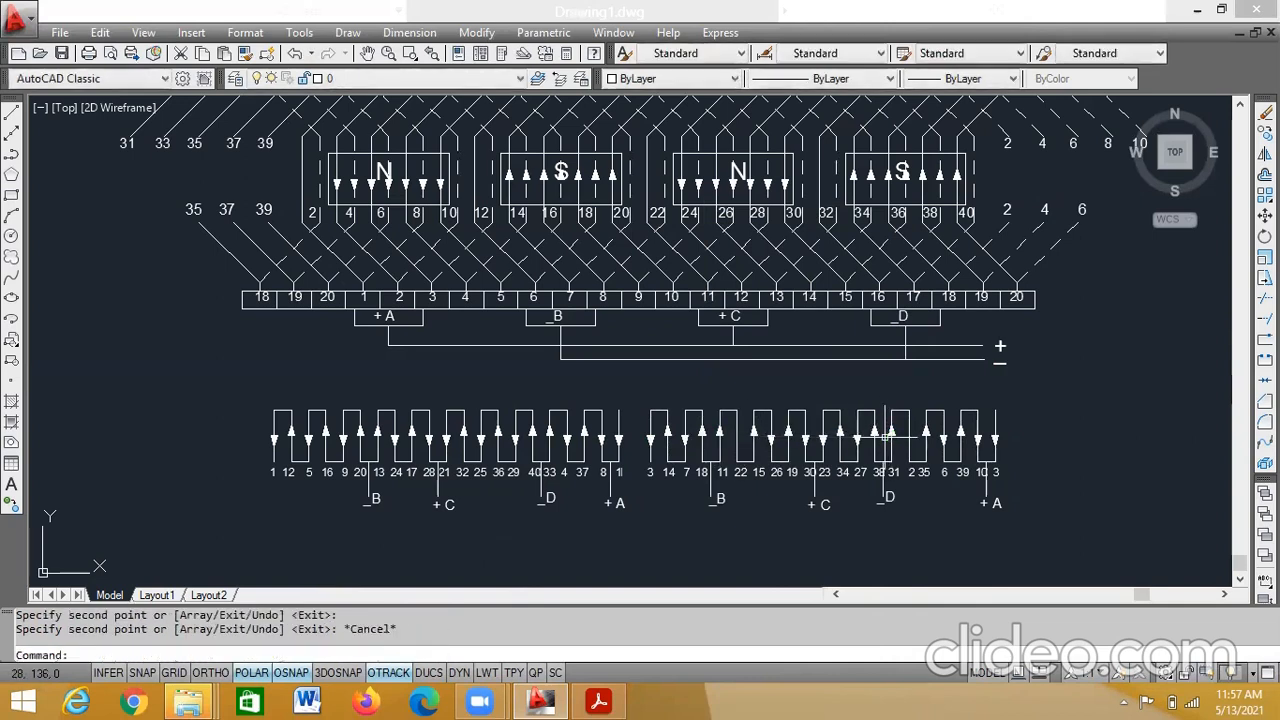
# - Copy the downward arrow on conductor 26 onto conductors 22 and 2 in the second row
pyautogui.click(766, 441)
pyautogui.rightClick(770, 441)
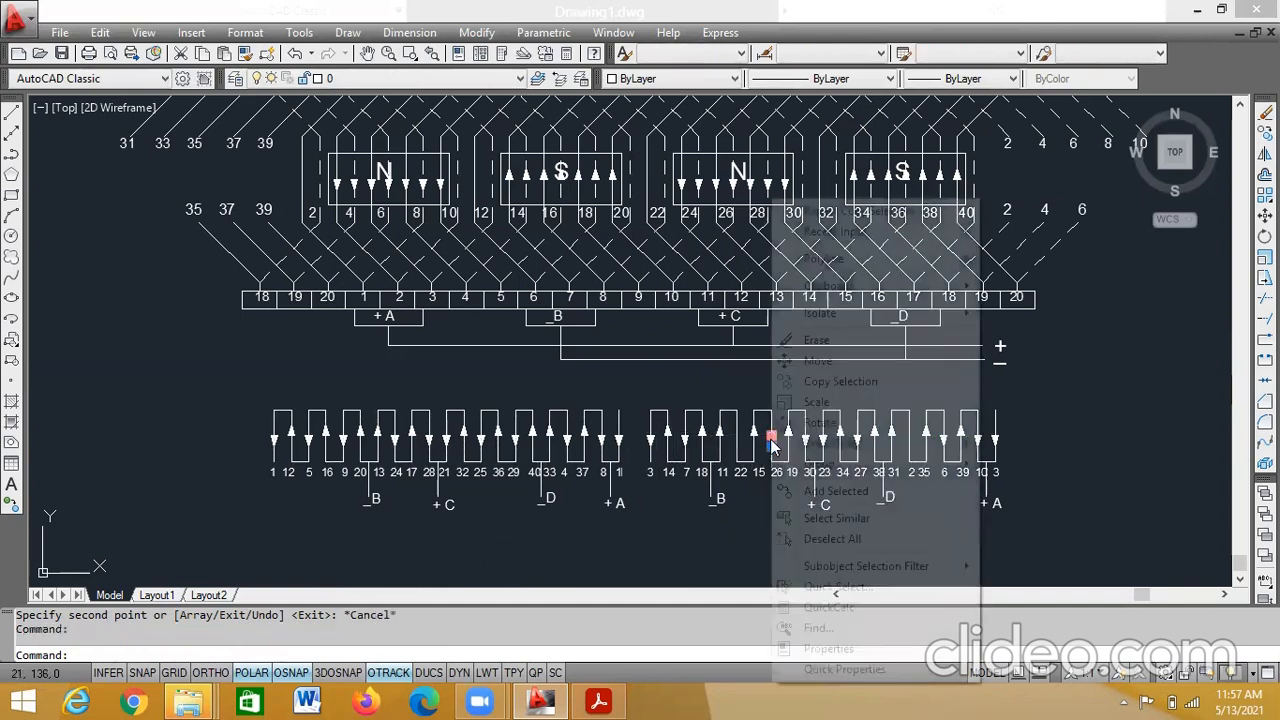
pyautogui.click(825, 381)
pyautogui.click(770, 437)
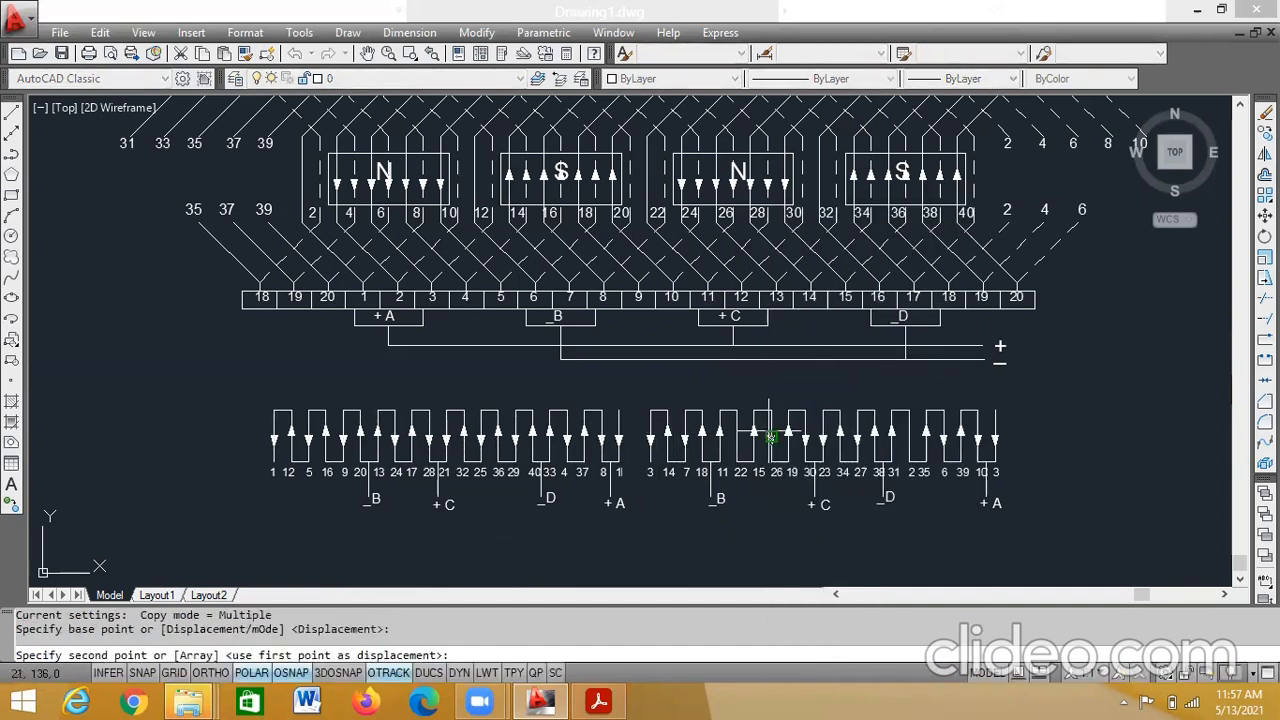
pyautogui.click(771, 440)
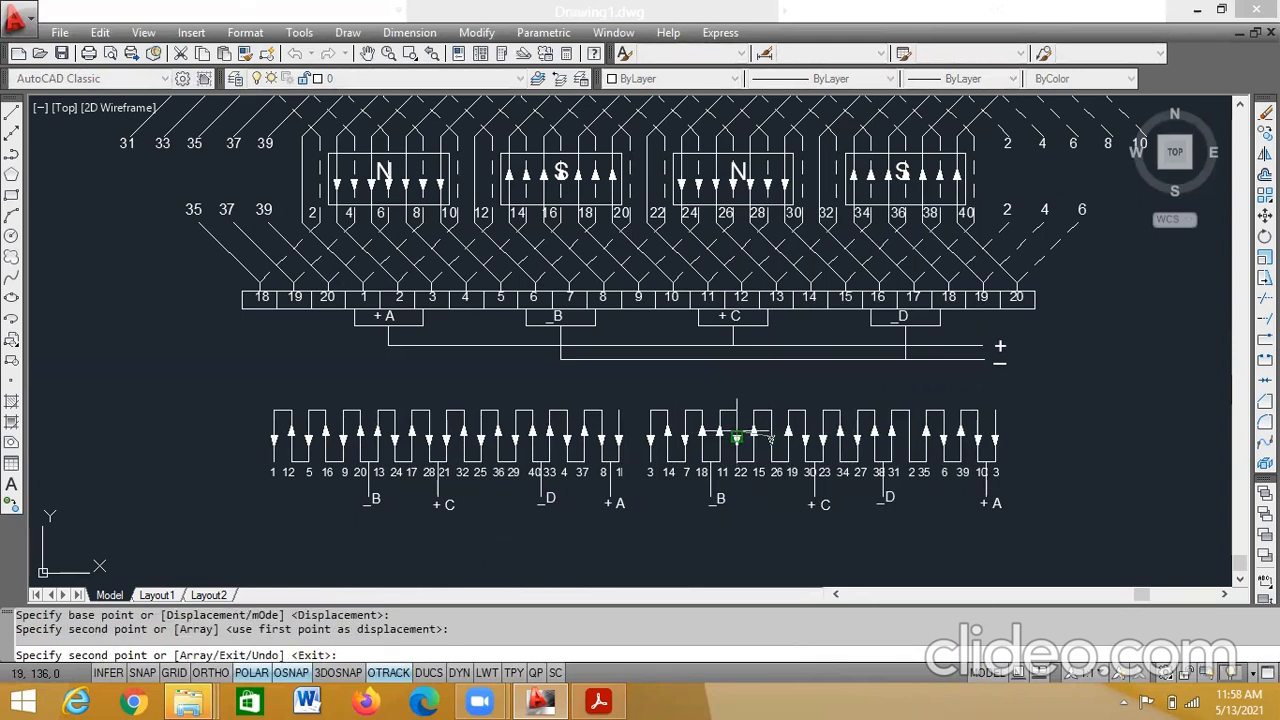
pyautogui.click(909, 432)
pyautogui.press('Escape')
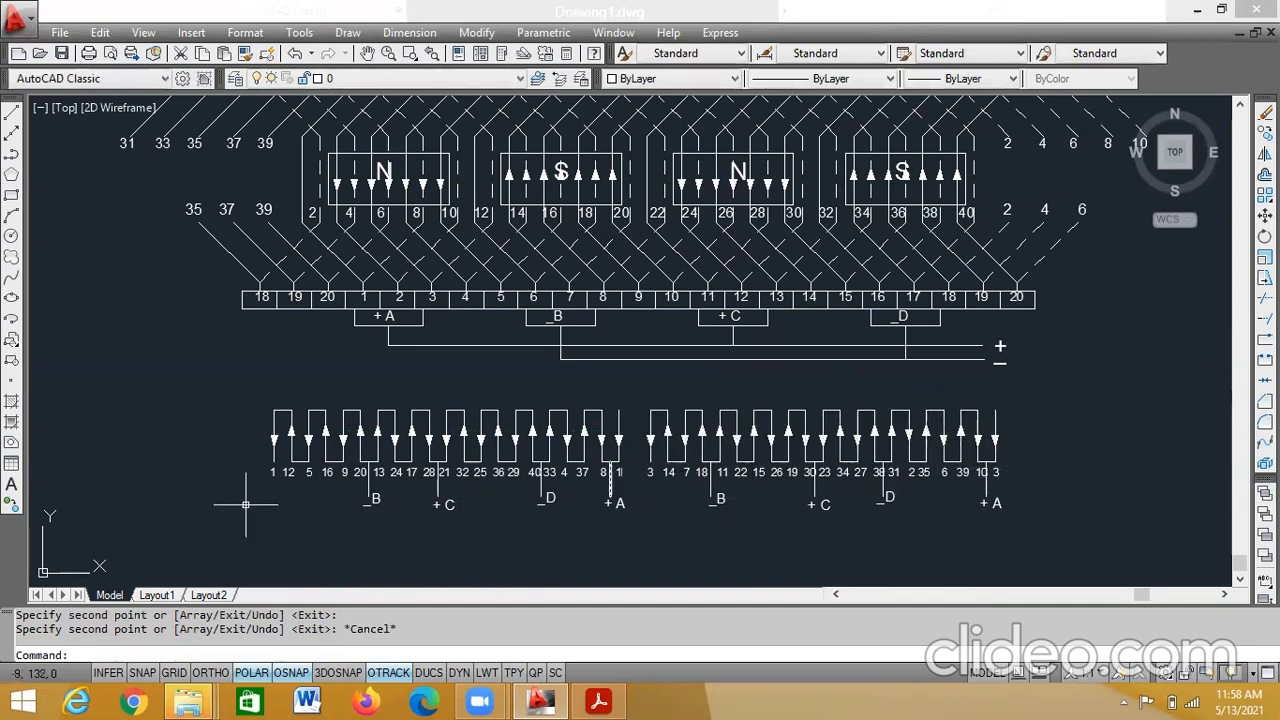
# - Add the single-line text "Sequence diagram" above the first conductor row, with height 0.5 and rotation 0
pyautogui.click(348, 33)
pyautogui.moveTo(372, 590)
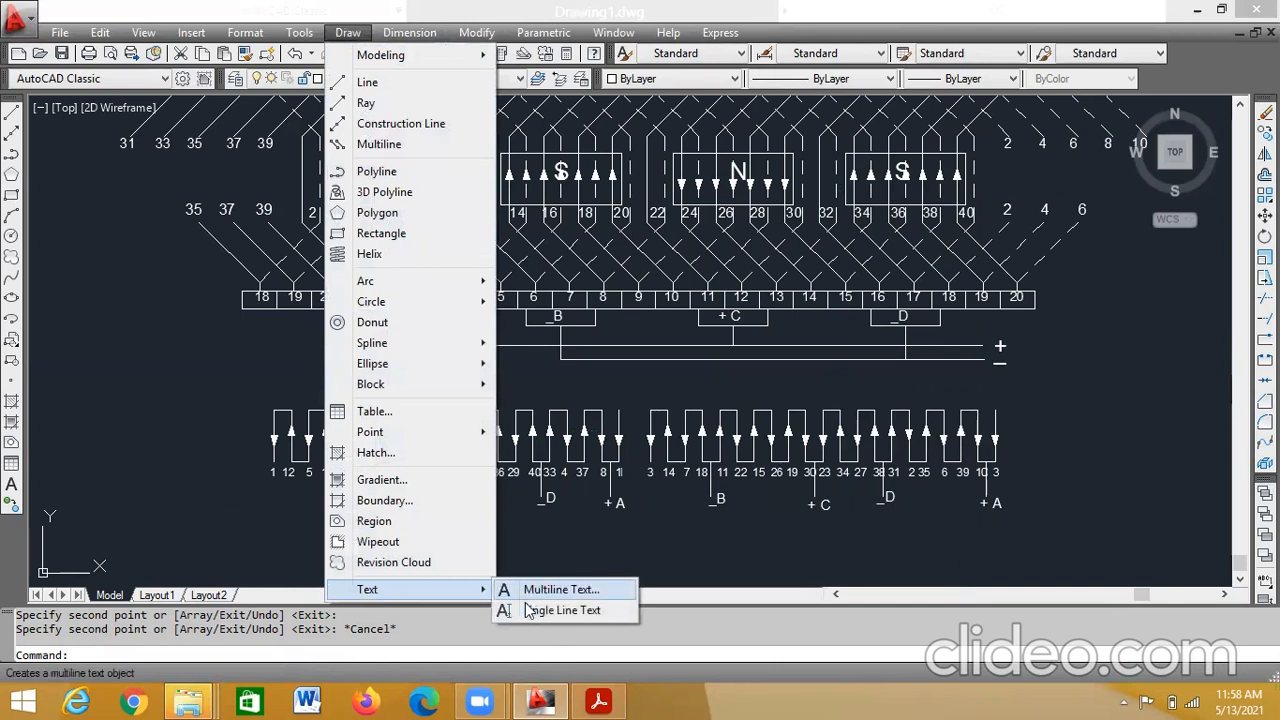
pyautogui.click(508, 609)
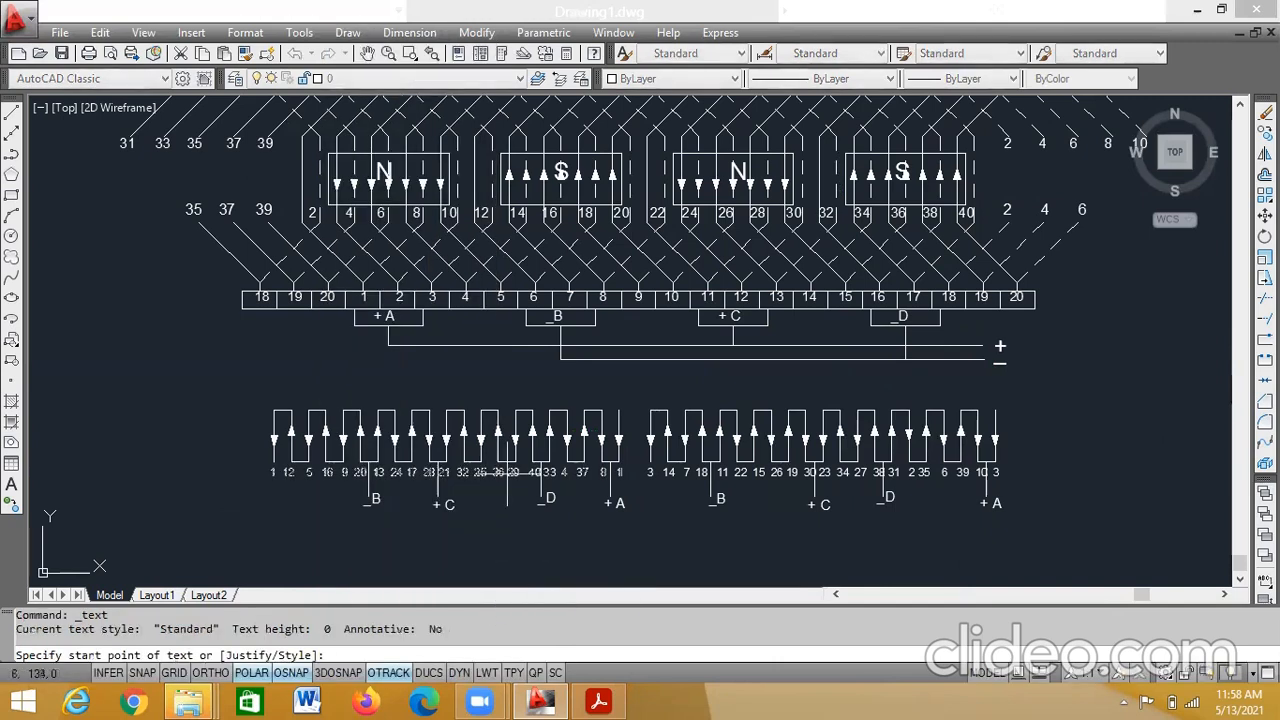
pyautogui.click(464, 384)
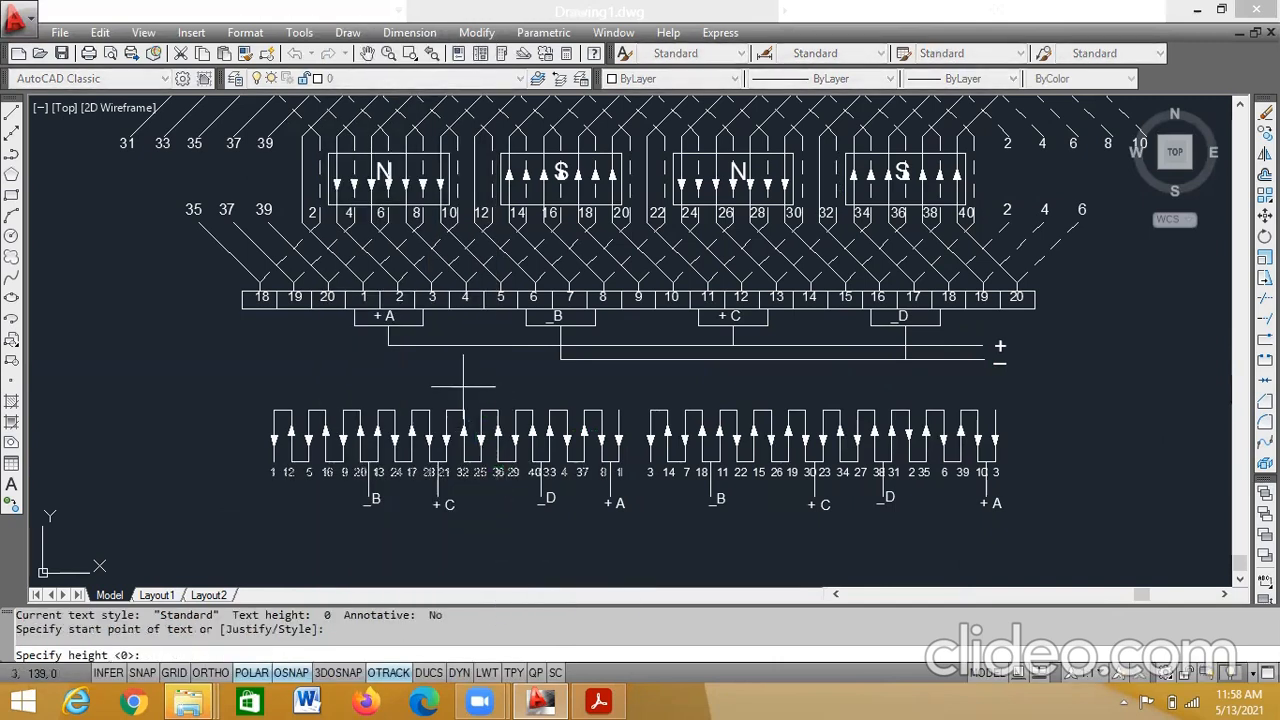
pyautogui.write('0.5')
pyautogui.press('Return')
pyautogui.write('0')
pyautogui.press('Return')
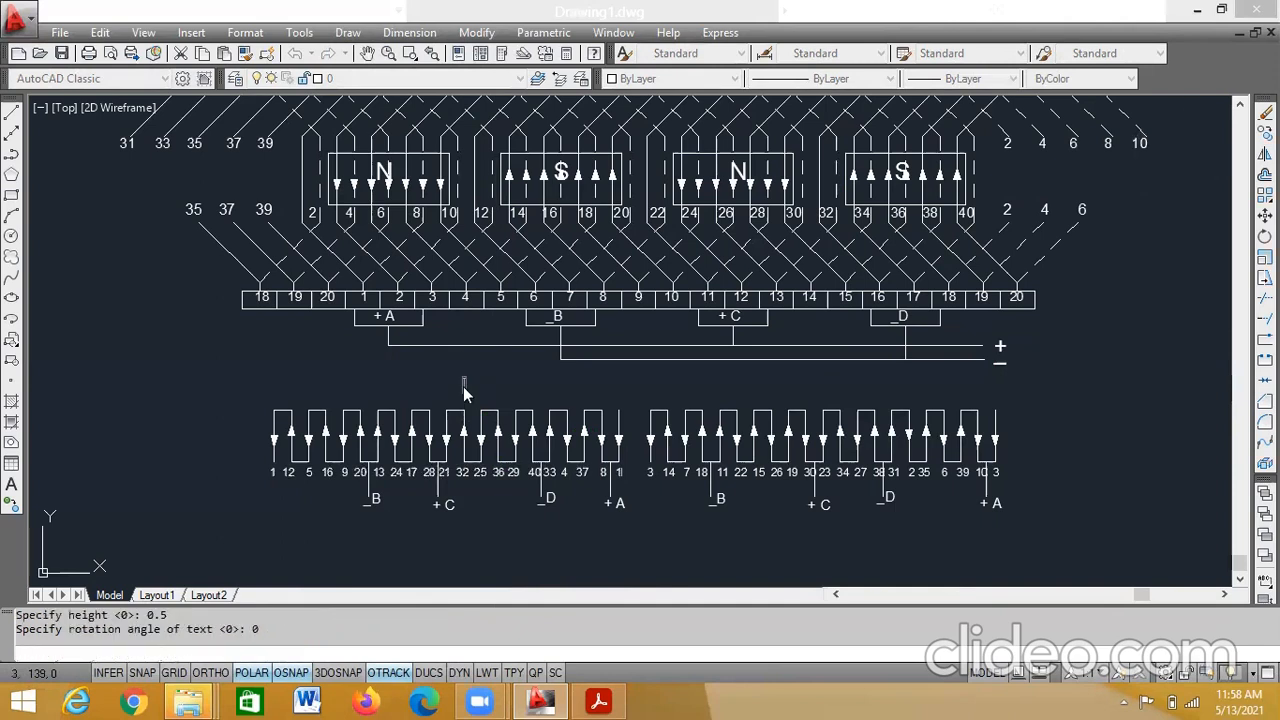
pyautogui.write('Sequence dia')
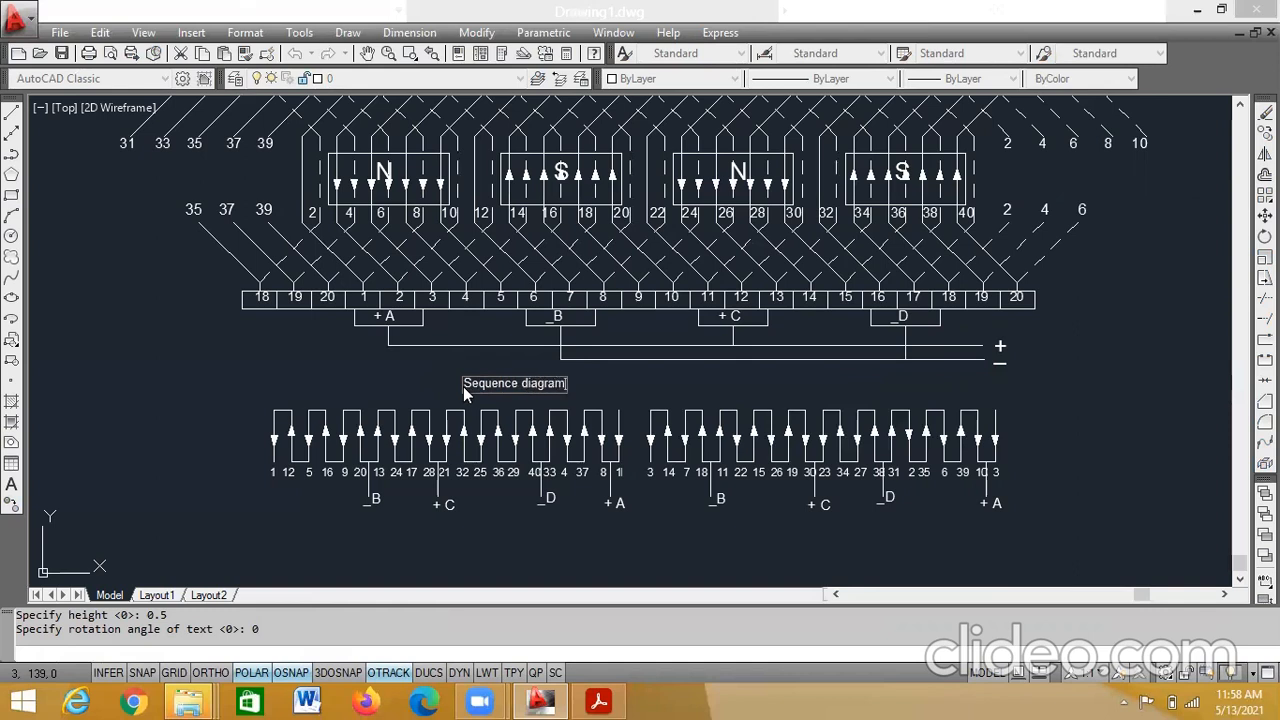
pyautogui.write('gram')
pyautogui.press('Return')
pyautogui.press('Return')
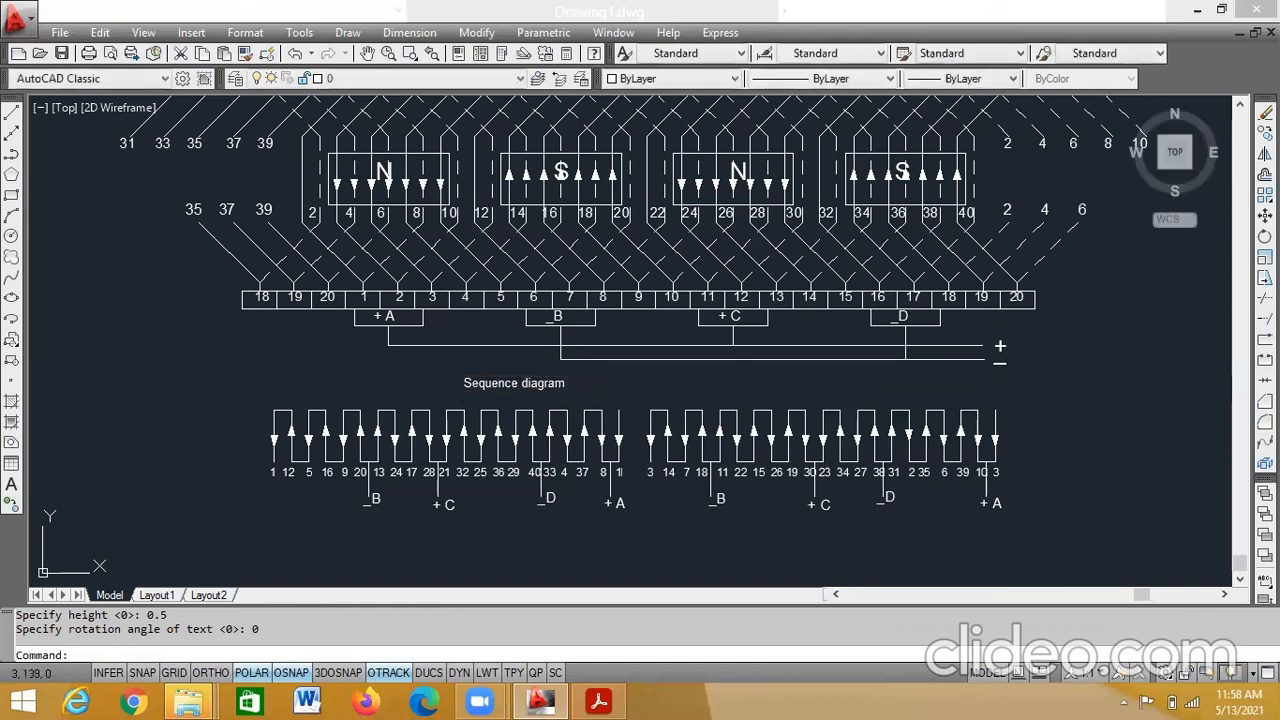
# - Scale the "Sequence diagram" title to about twice its size and centre it above the two conductor rows
pyautogui.click(463, 385)
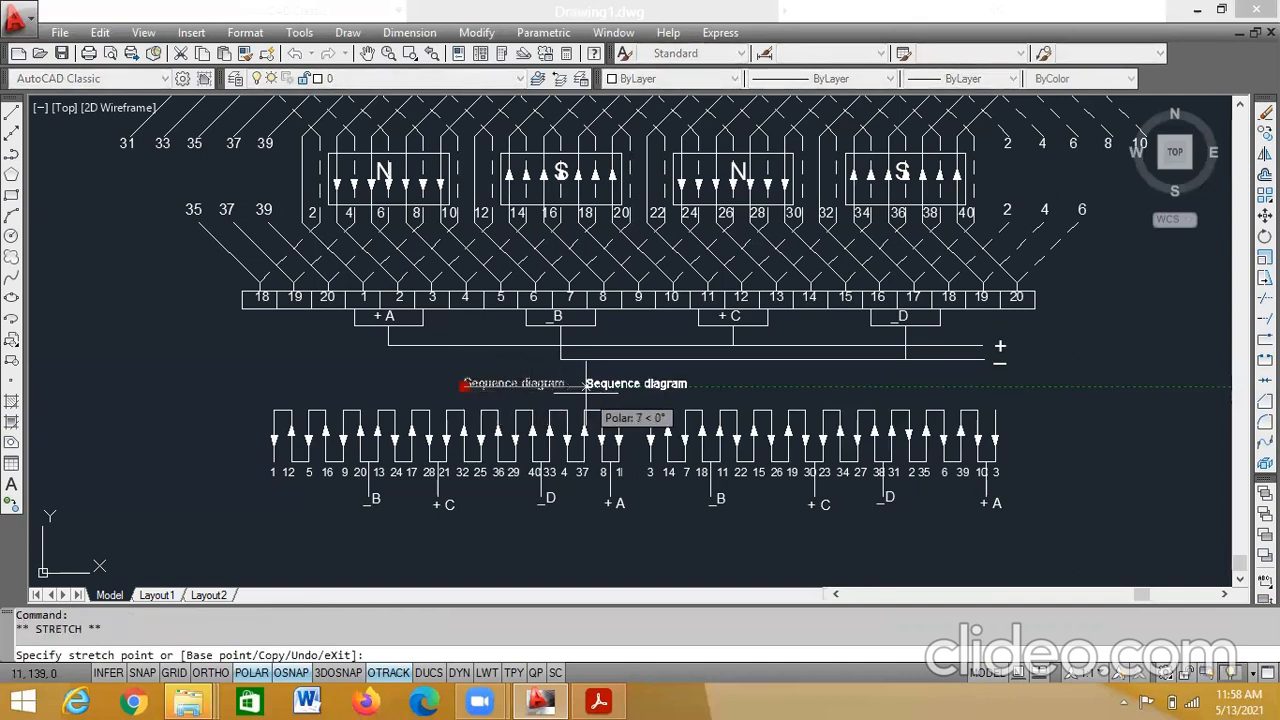
pyautogui.click(583, 384)
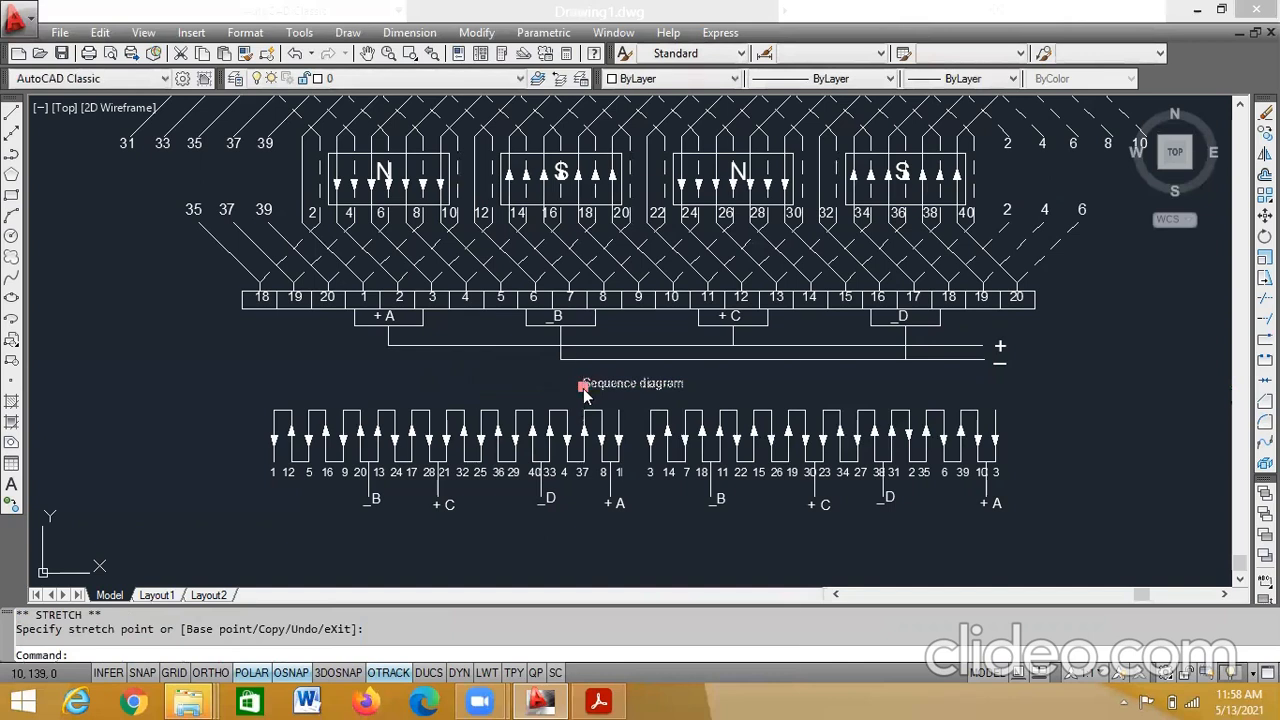
pyautogui.rightClick(585, 394)
pyautogui.click(628, 403)
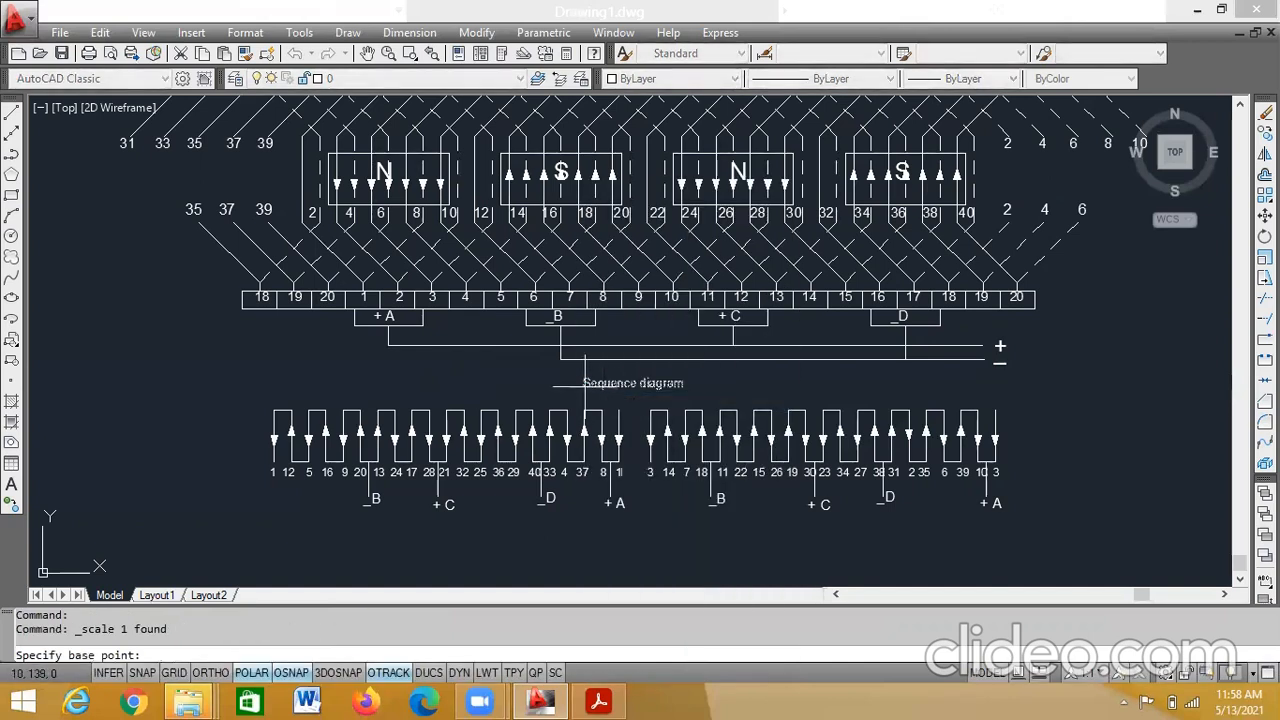
pyautogui.click(585, 383)
pyautogui.click(586, 383)
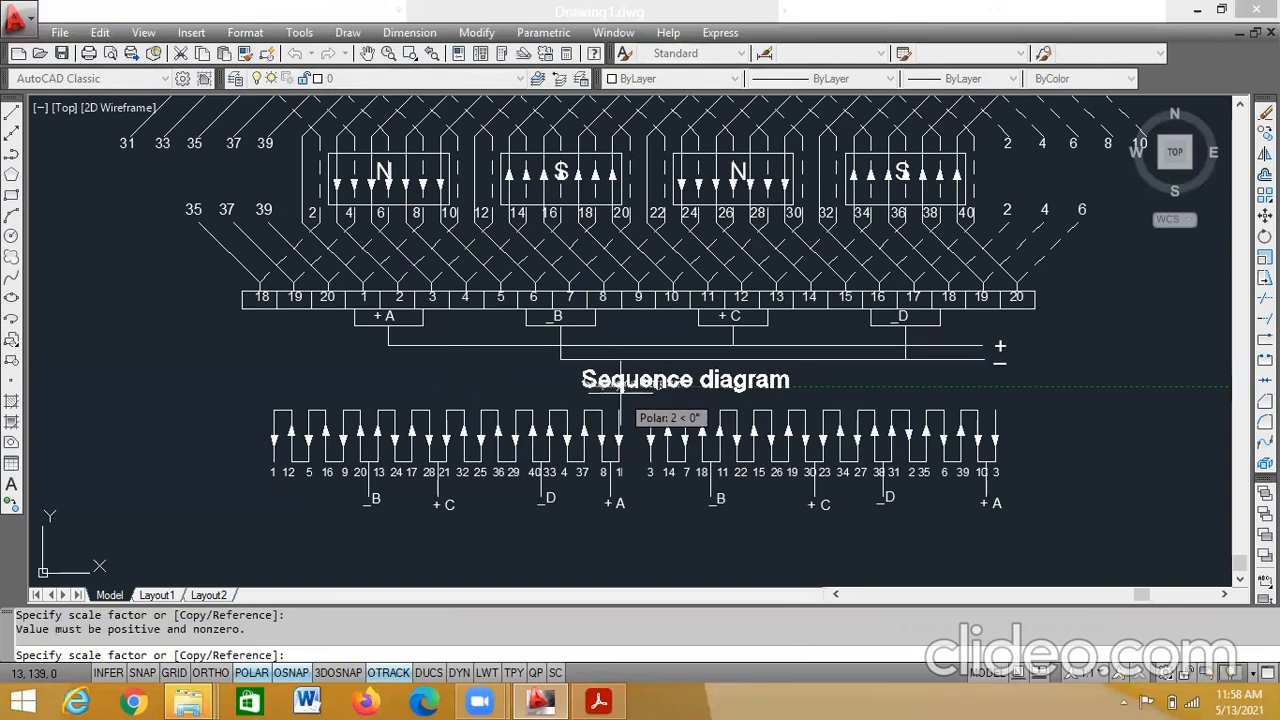
pyautogui.press('Escape')
pyautogui.click(591, 383)
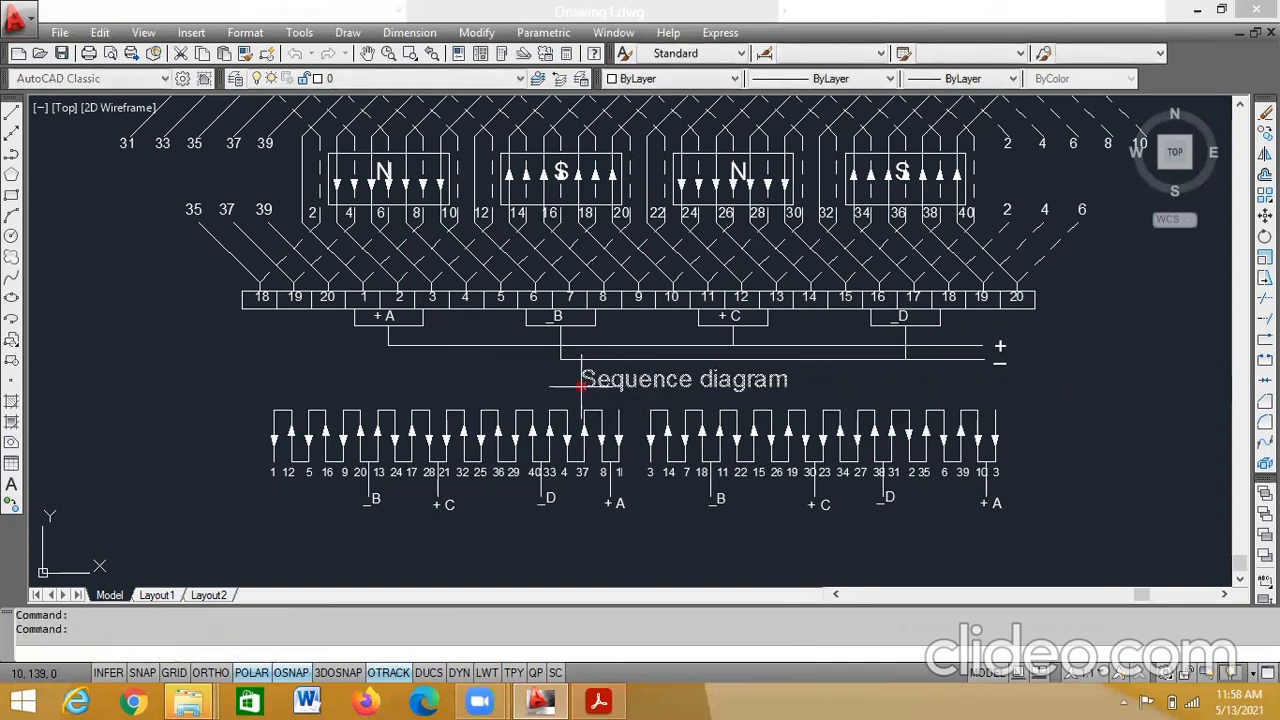
pyautogui.click(581, 388)
pyautogui.press('Escape')
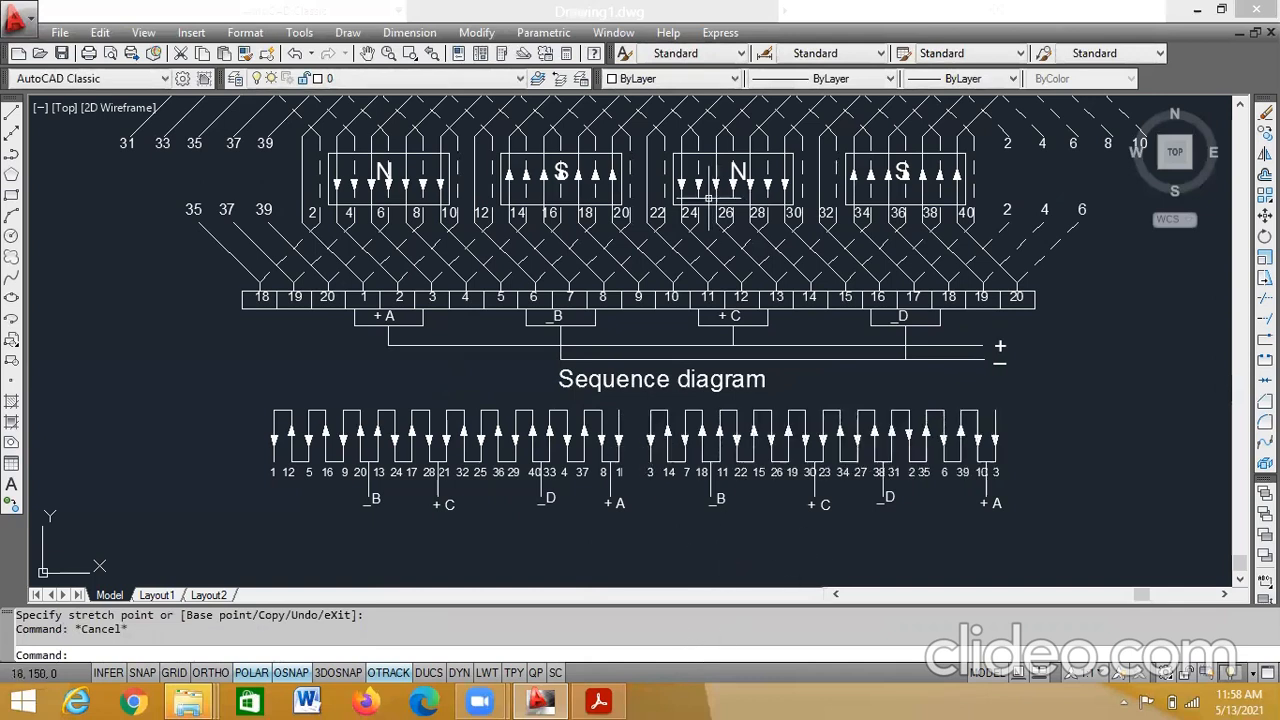
# - Delete the two stray arrowheads beside the direction of rotation arrow, outside the winding diagram
pyautogui.scroll(3, 650, 321)
pyautogui.scroll(-8, 606, 307)
pyautogui.scroll(6, 643, 316)
pyautogui.scroll(-2, 643, 316)
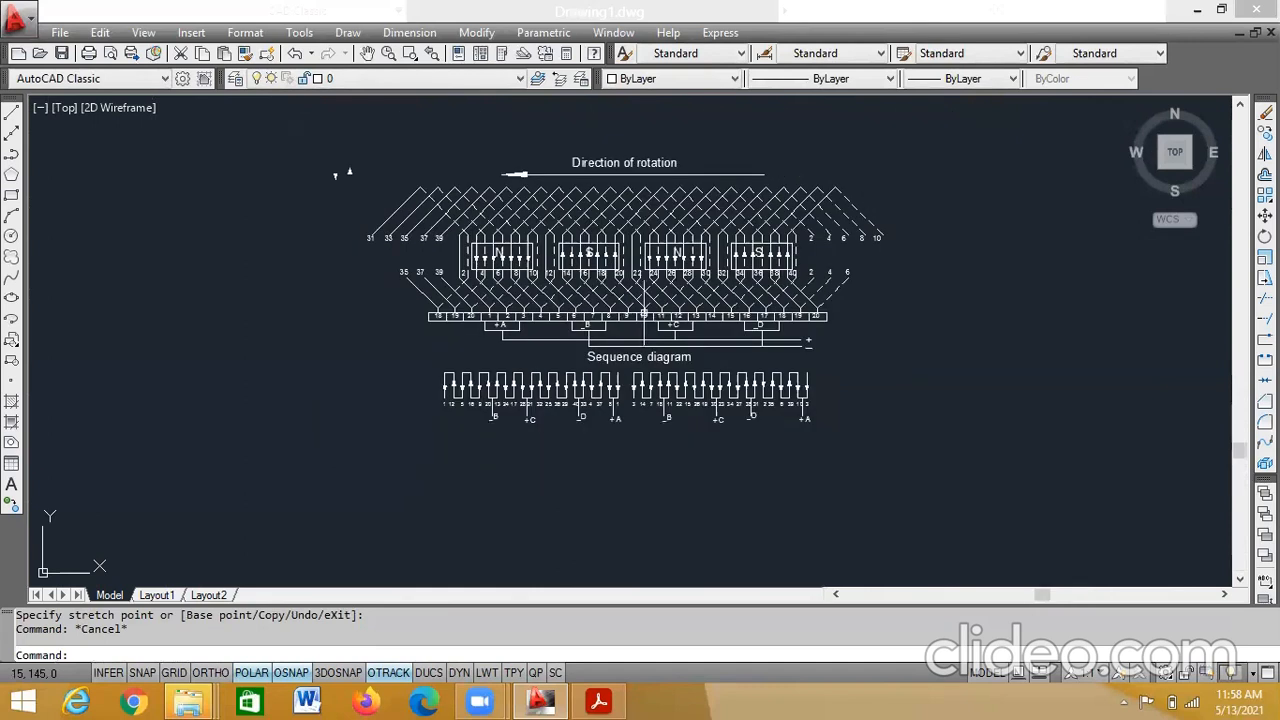
pyautogui.click(350, 172)
pyautogui.moveTo(350, 174)
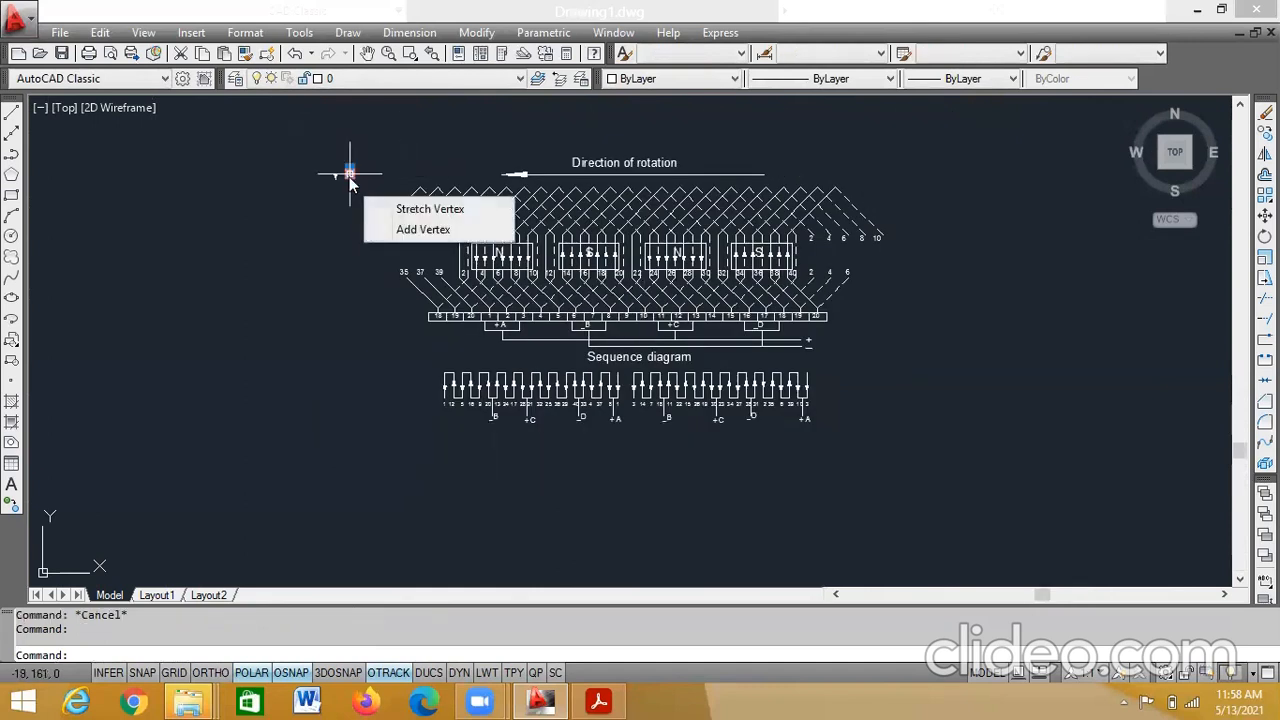
pyautogui.click(335, 176)
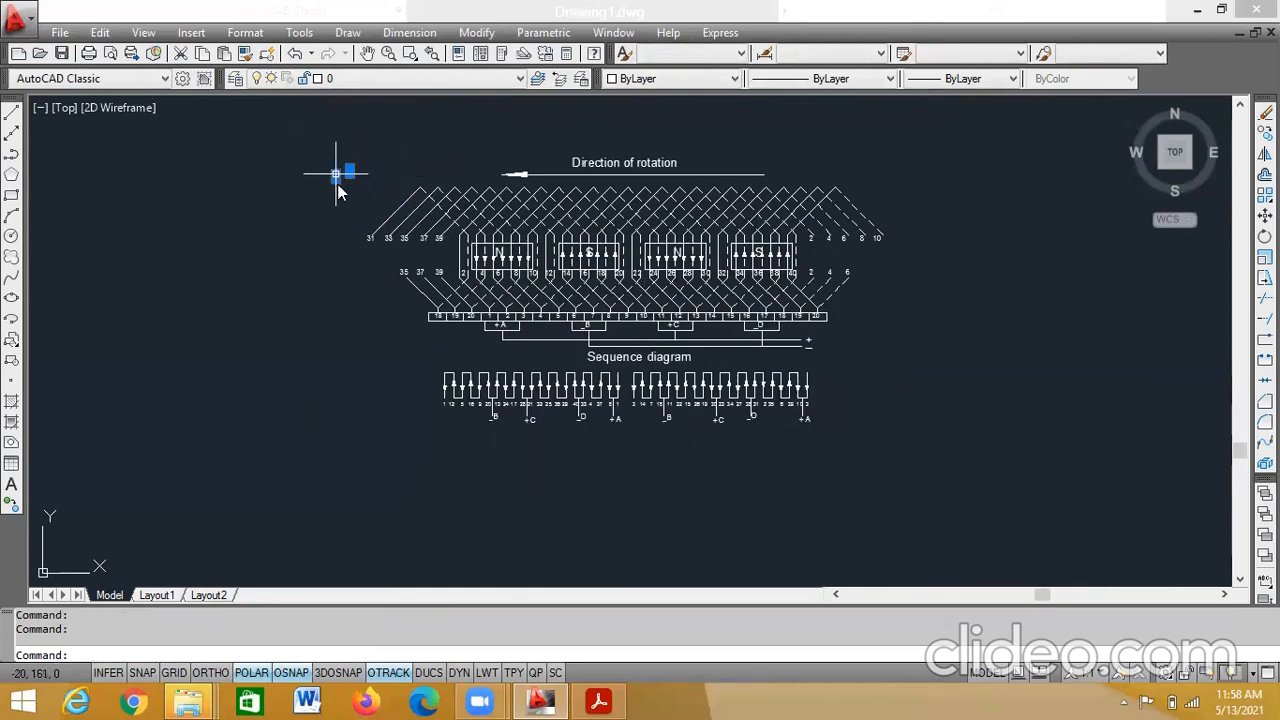
pyautogui.click(304, 287)
pyautogui.press('Delete')
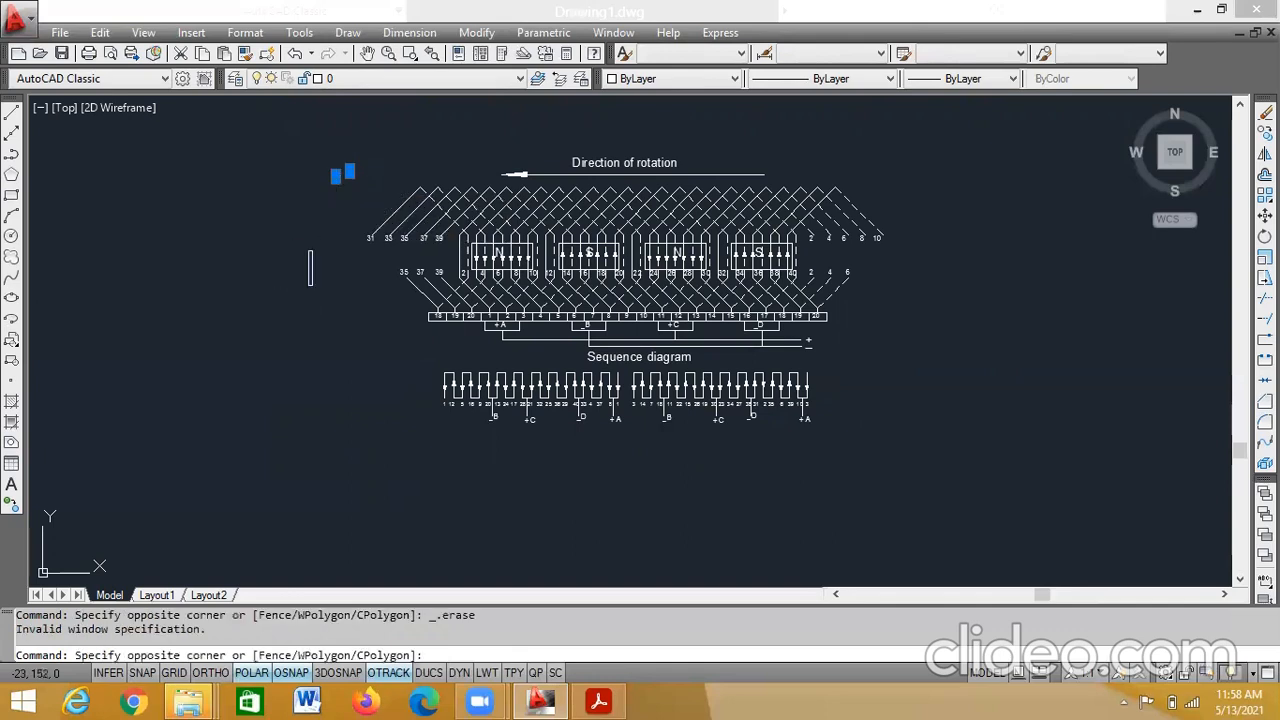
pyautogui.click(320, 202)
pyautogui.press('Delete')
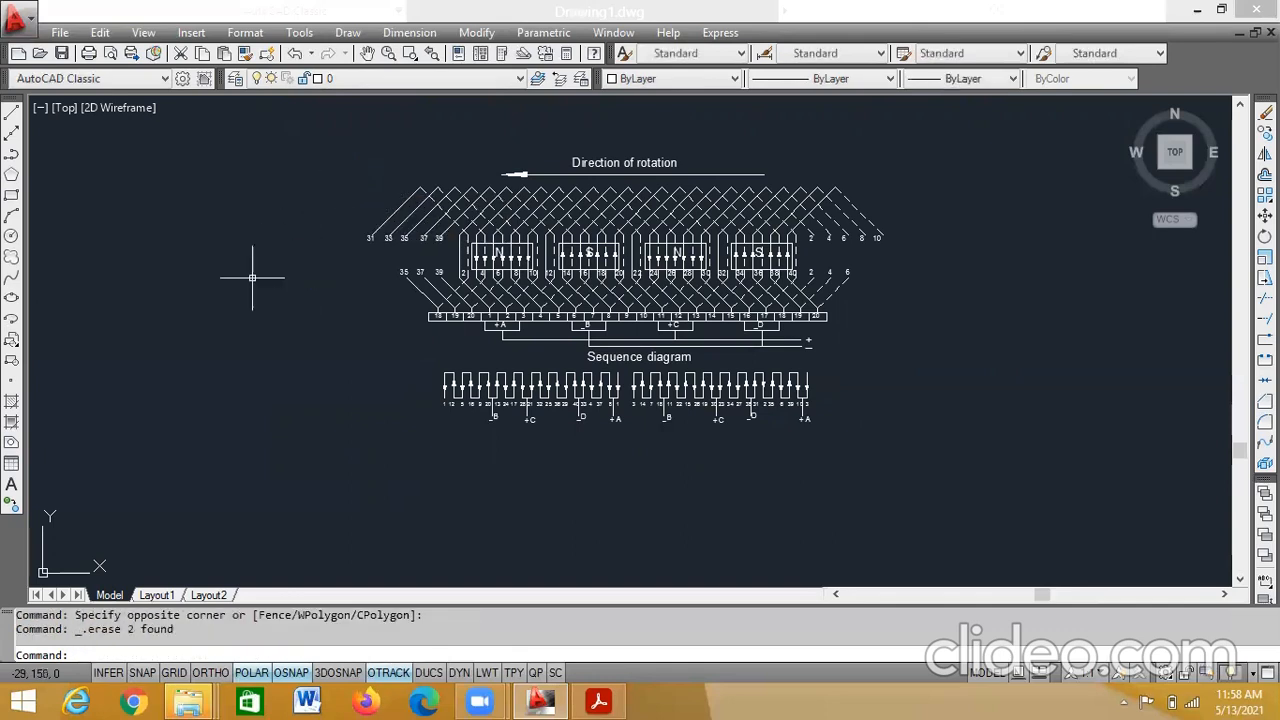
# - Save the completed drawing in the Documents folder as "multiplex duplex prog lab" in AutoCAD 2010 Drawing format
pyautogui.scroll(2, 492, 378)
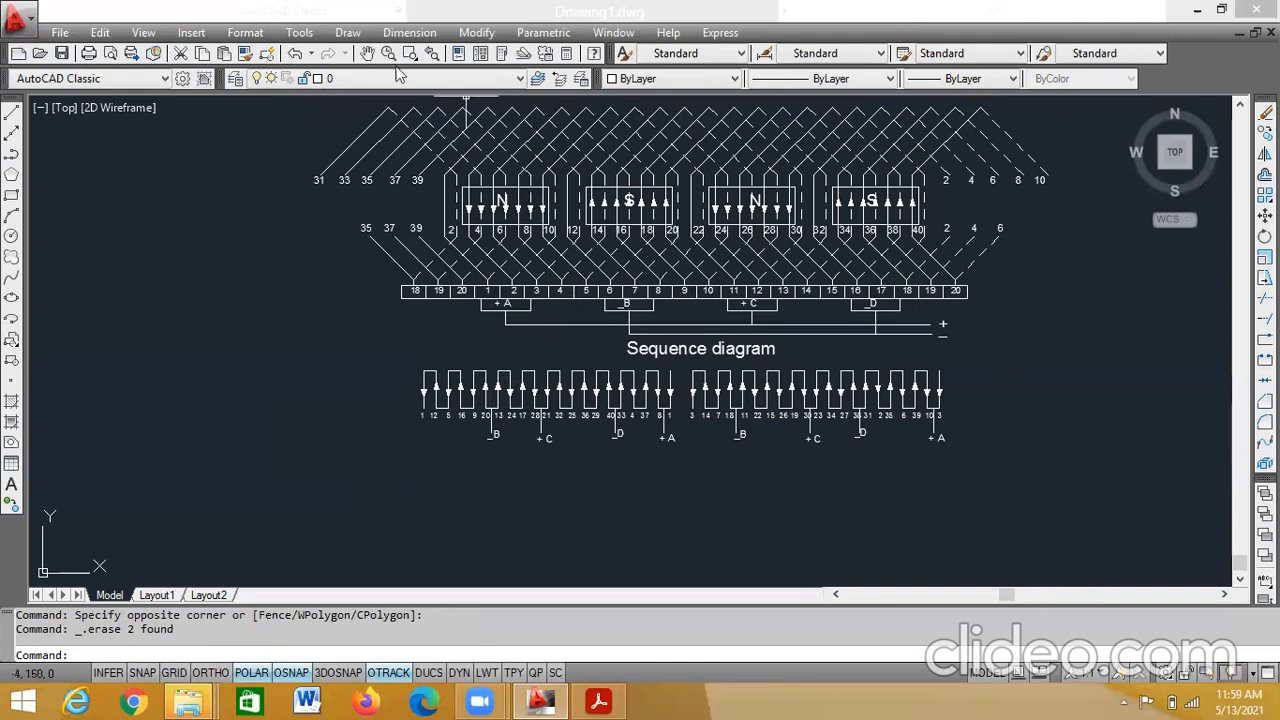
pyautogui.click(367, 53)
pyautogui.moveTo(490, 220)
pyautogui.mouseDown()
pyautogui.moveTo(473, 292)
pyautogui.moveTo(436, 298)
pyautogui.mouseUp()
pyautogui.scroll(2, 497, 330)
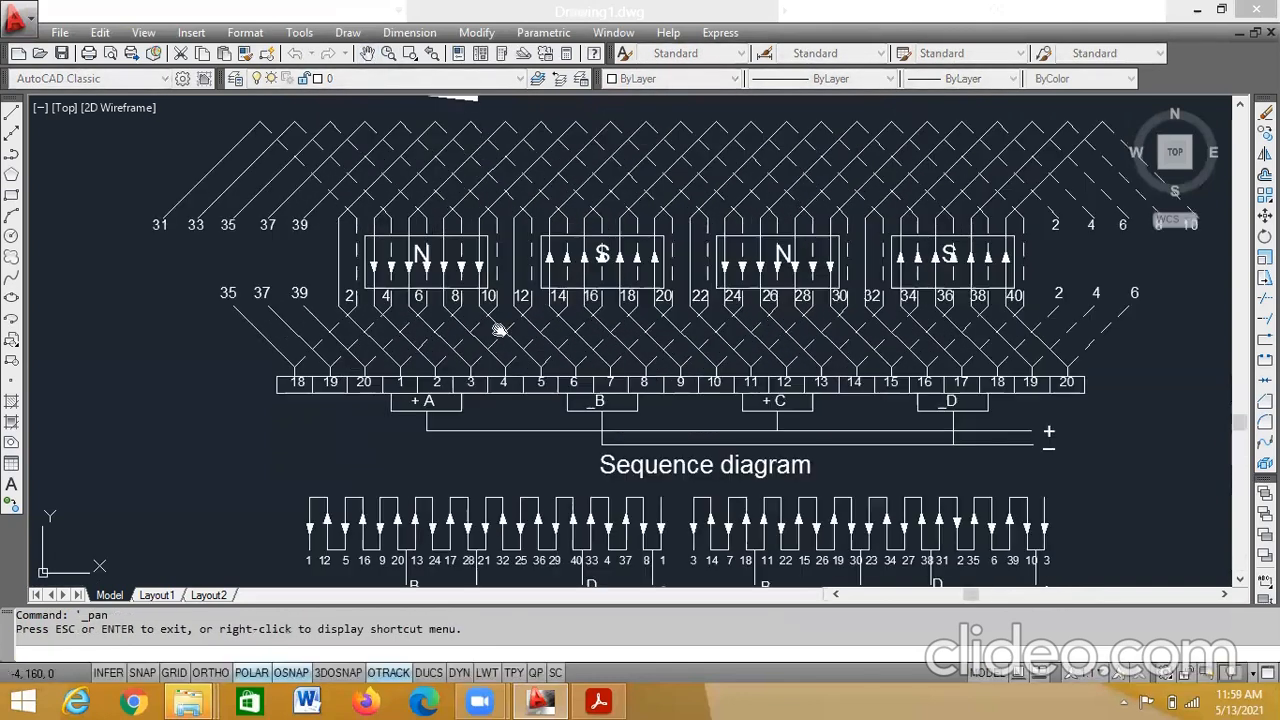
pyautogui.scroll(-2, 497, 320)
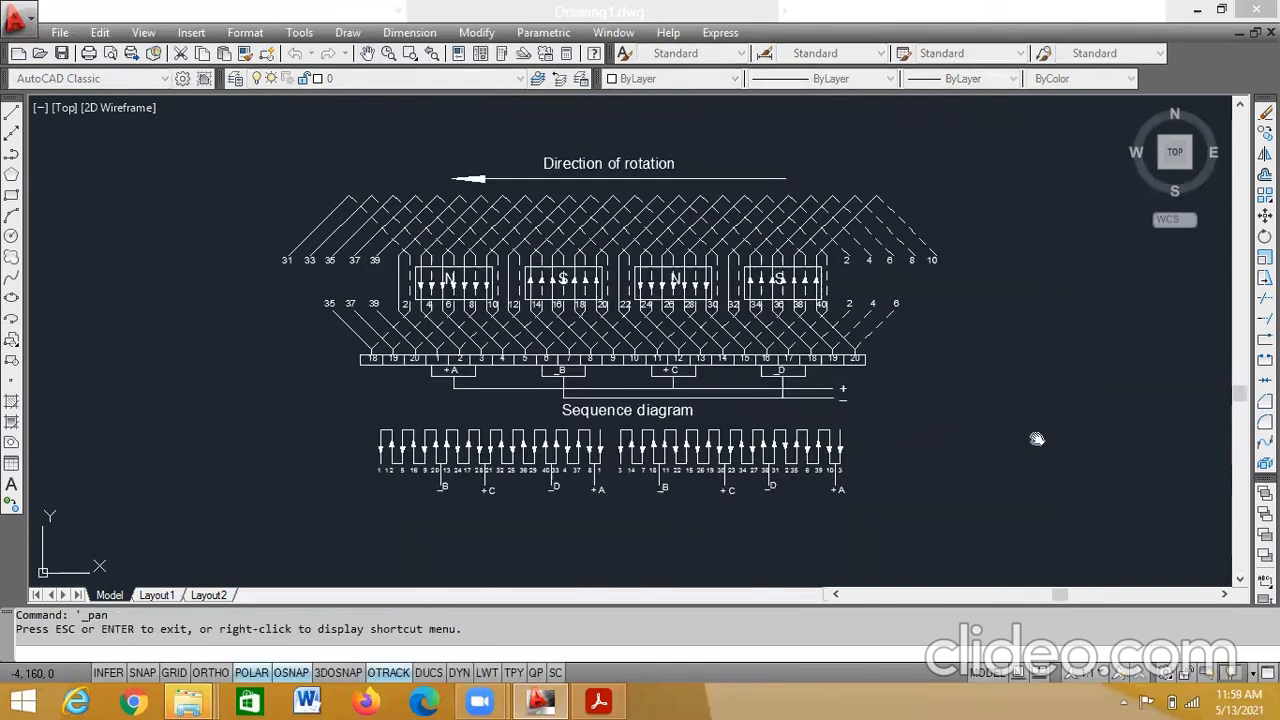
pyautogui.press('Escape')
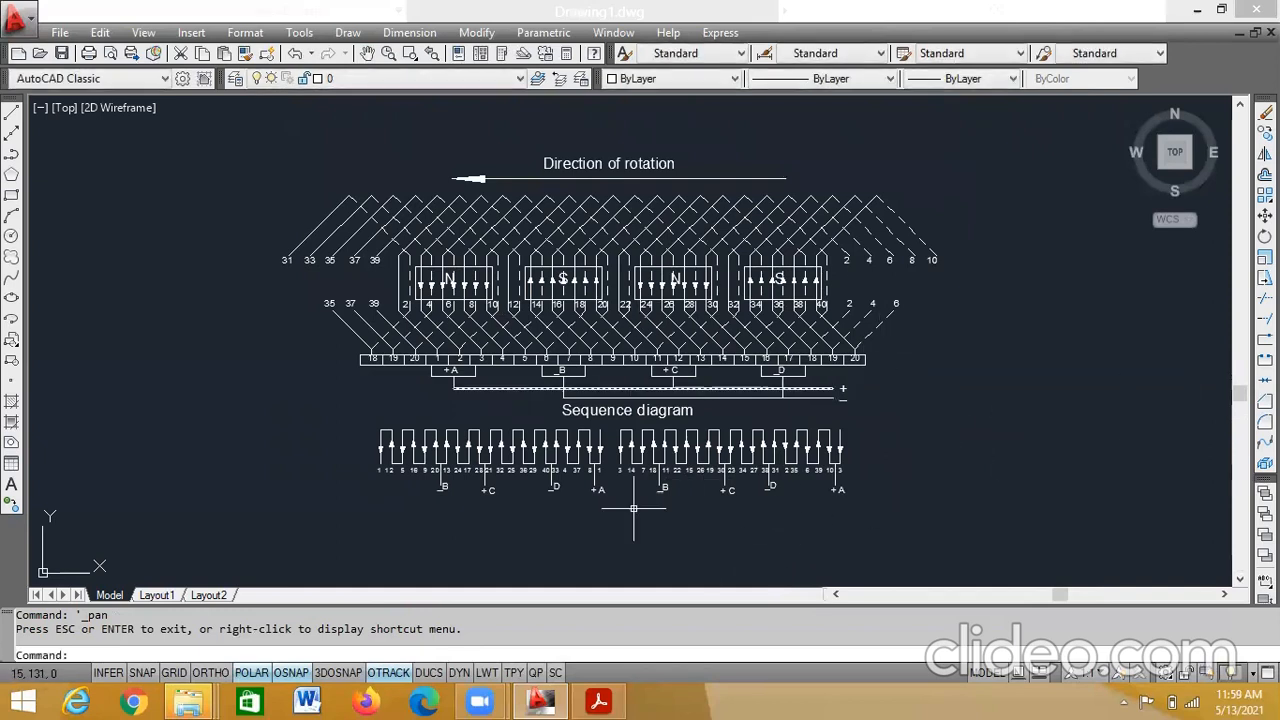
pyautogui.click(18, 20)
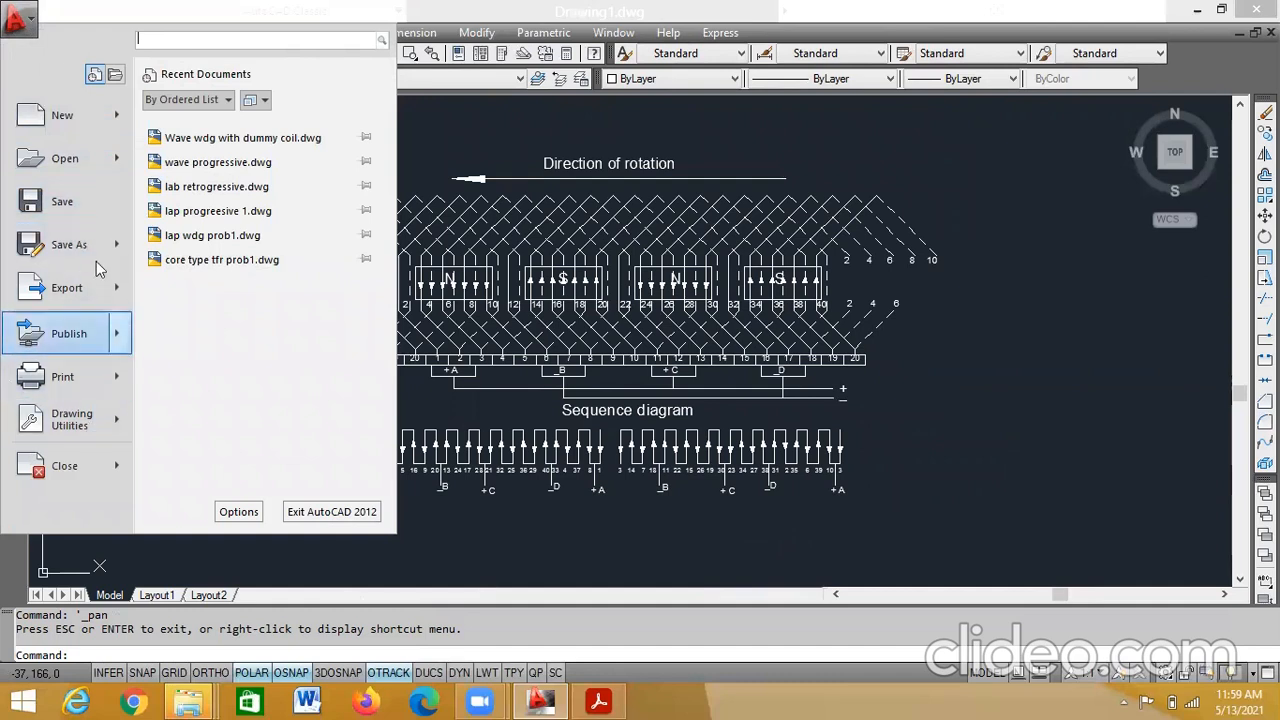
pyautogui.click(68, 245)
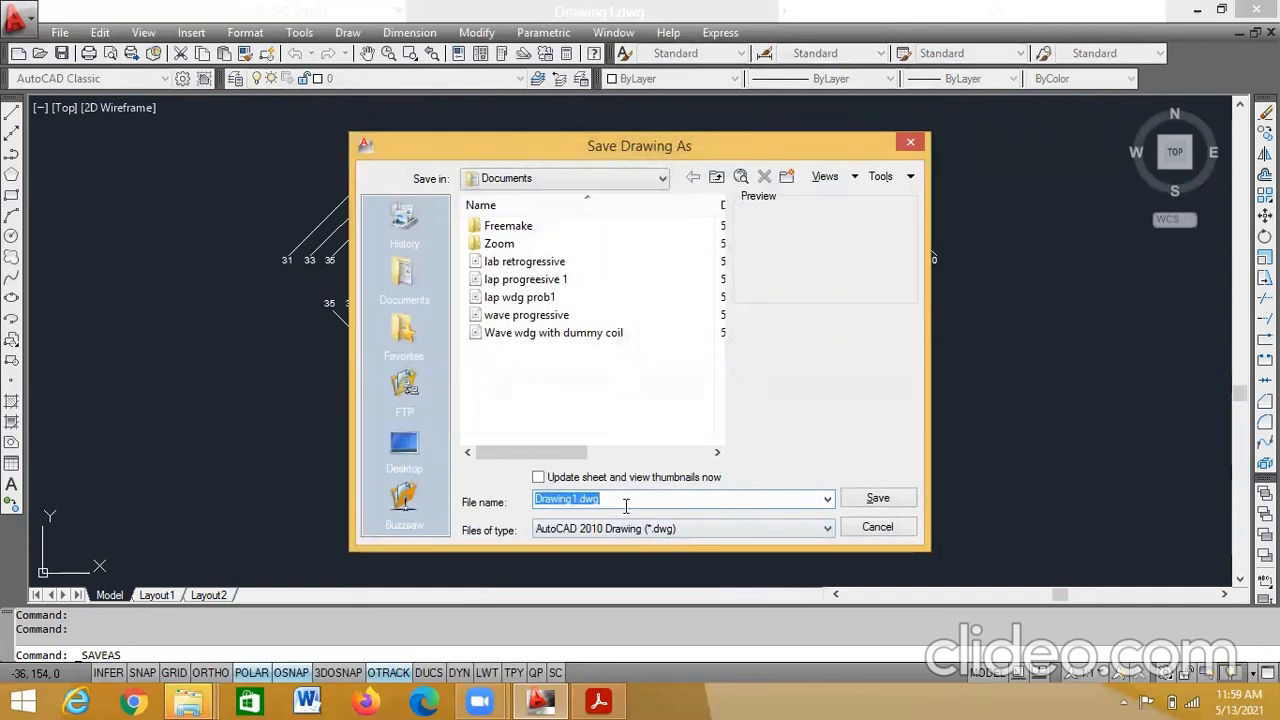
pyautogui.write('mult')
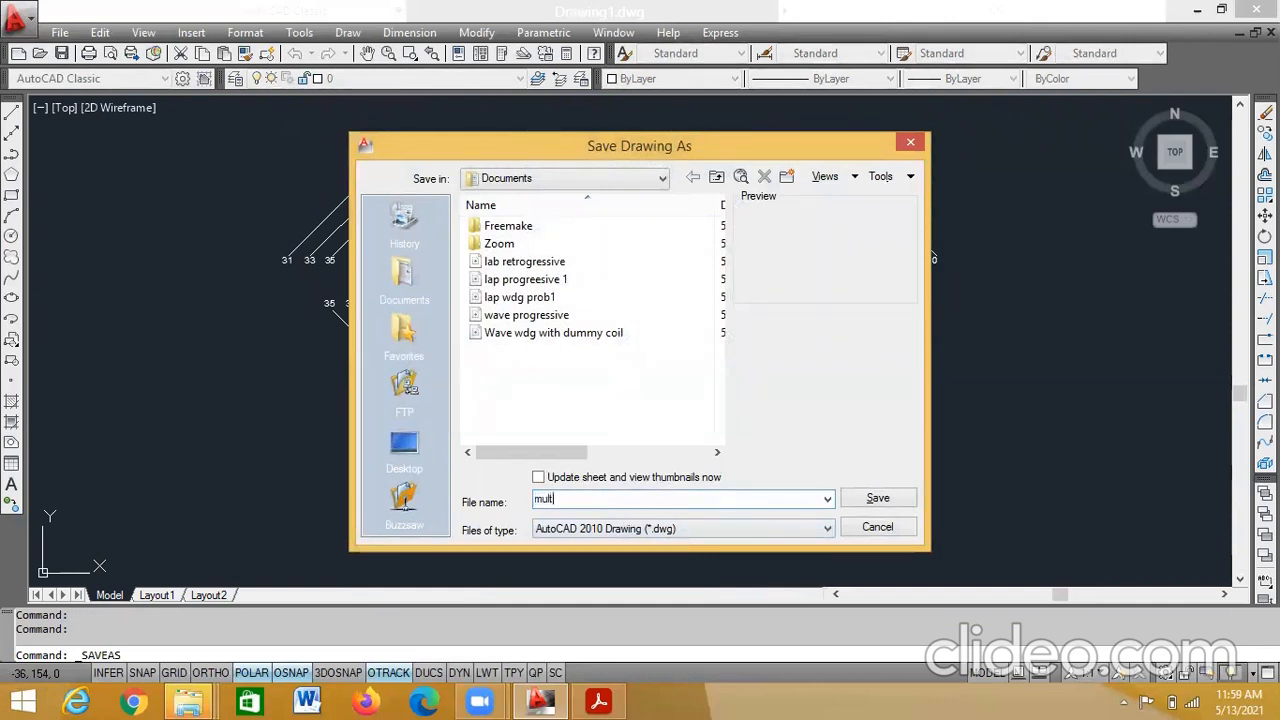
pyautogui.write('iplex duplex n')
pyautogui.press('BackSpace')
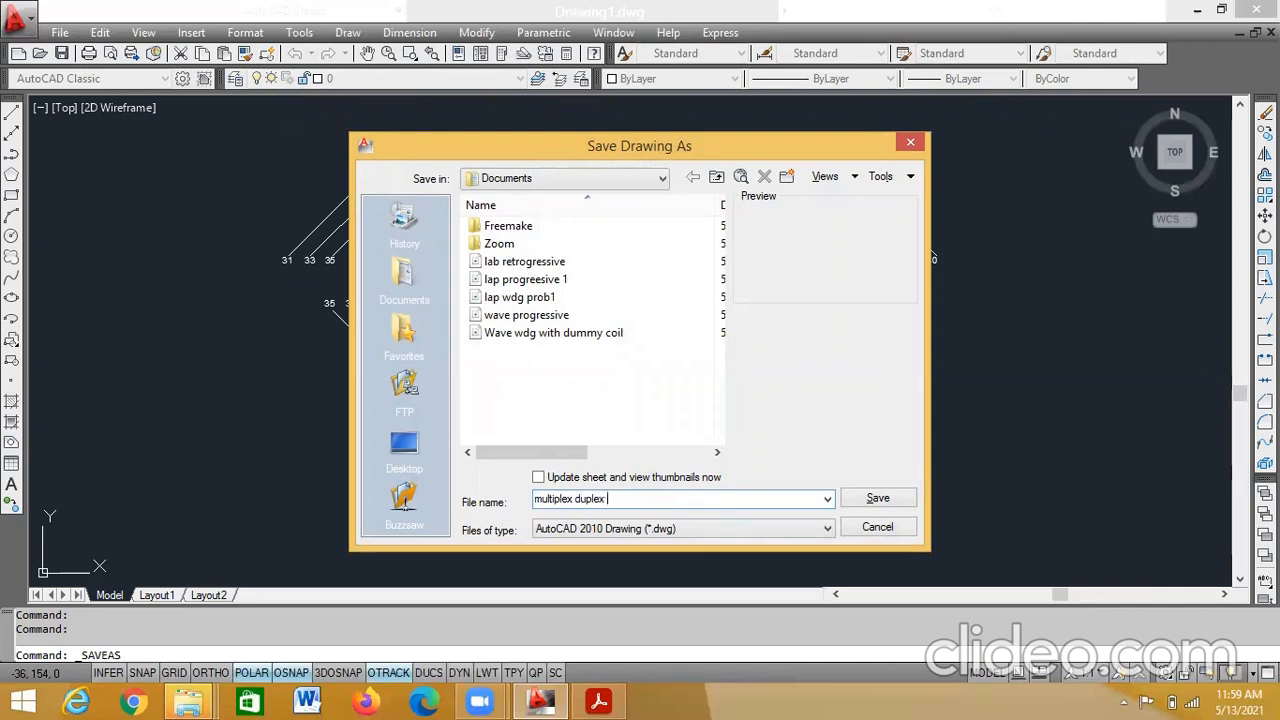
pyautogui.write('prog lab')
pyautogui.click(876, 498)
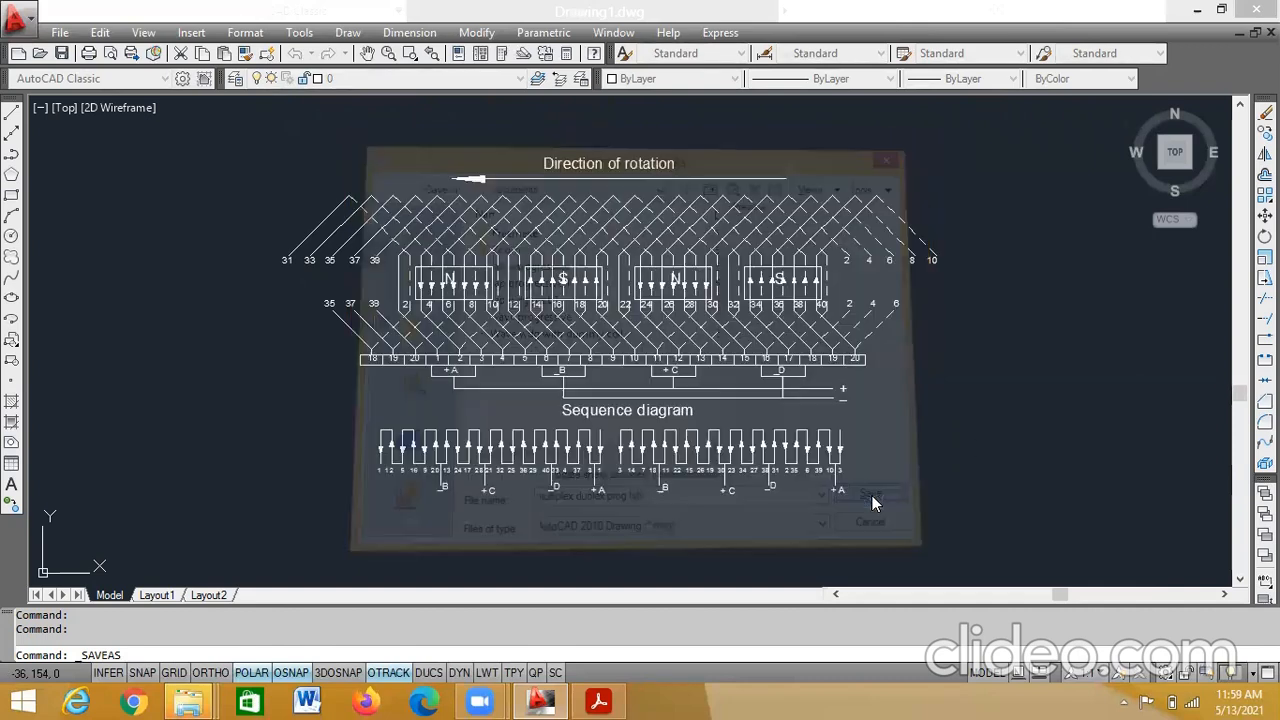